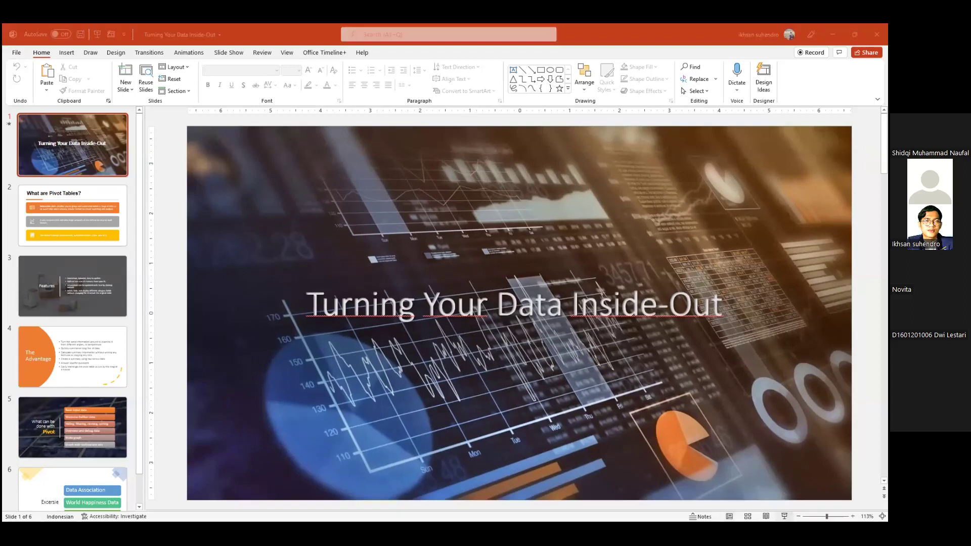
# Start the Turning Your Data Inside-Out slideshow from slide 1 with F5
pyautogui.press('F5')
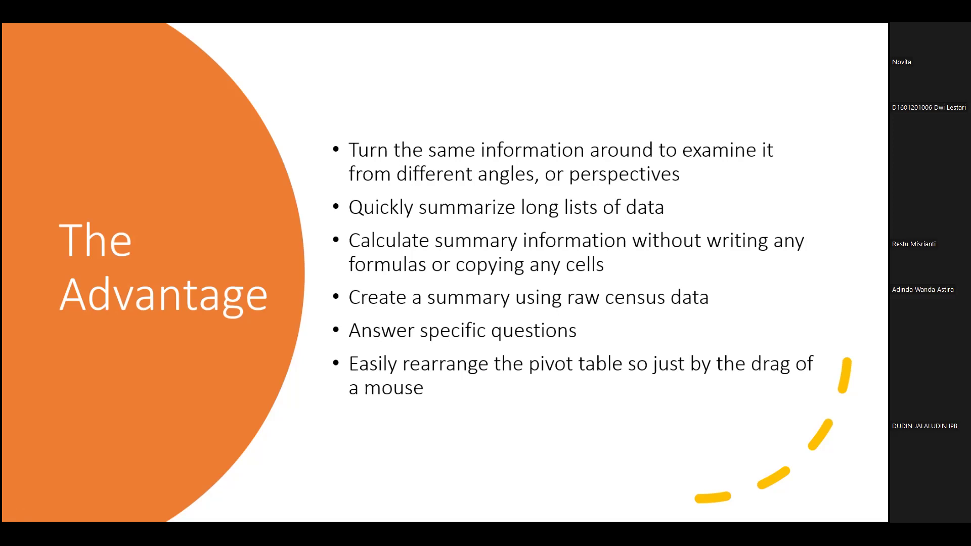
# Advance the slideshow past the What can be done with Pivot slide
pyautogui.press('Right')
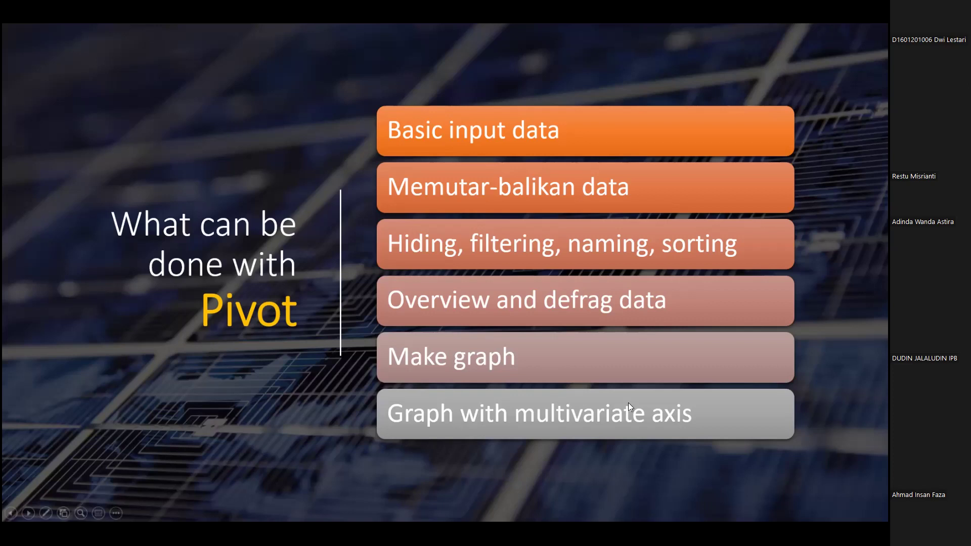
# End the slideshow and return to Normal editing view on slide 5
pyautogui.press('Escape')
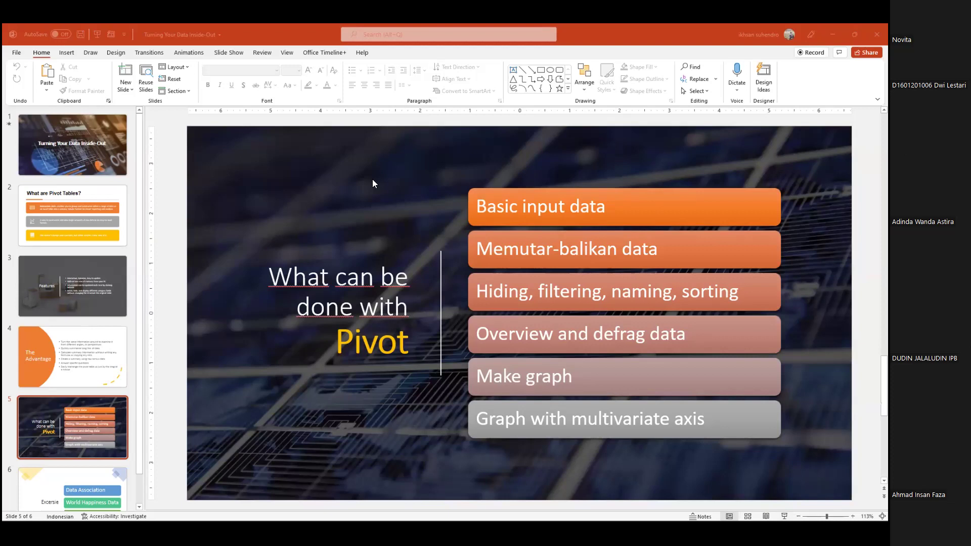
# Raise the system volume
pyautogui.press('XF86AudioRaiseVolume')
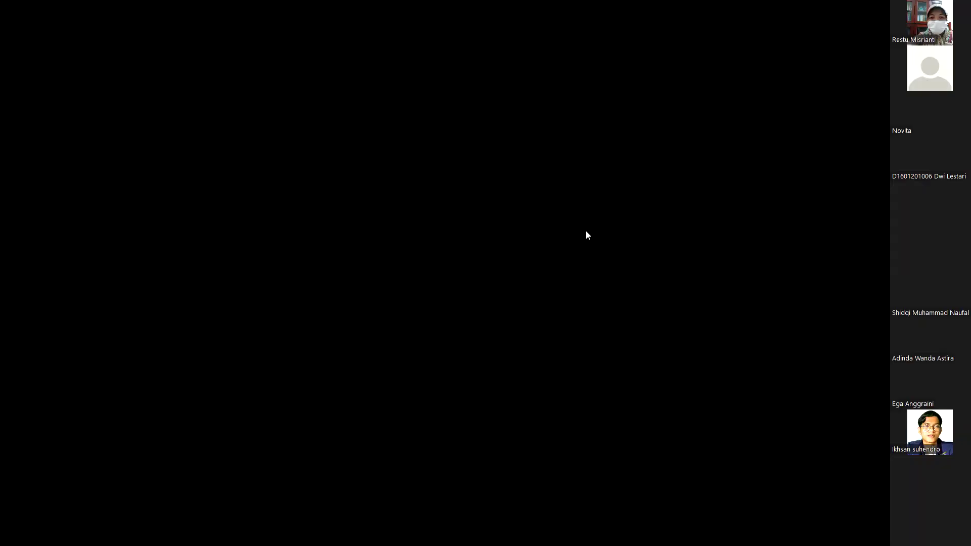
# Minimize PowerPoint to bring the Asosiasi genotipe-fenotipe sheet forward, then zoom to 130%
pyautogui.hotkey('alt', 'Tab')
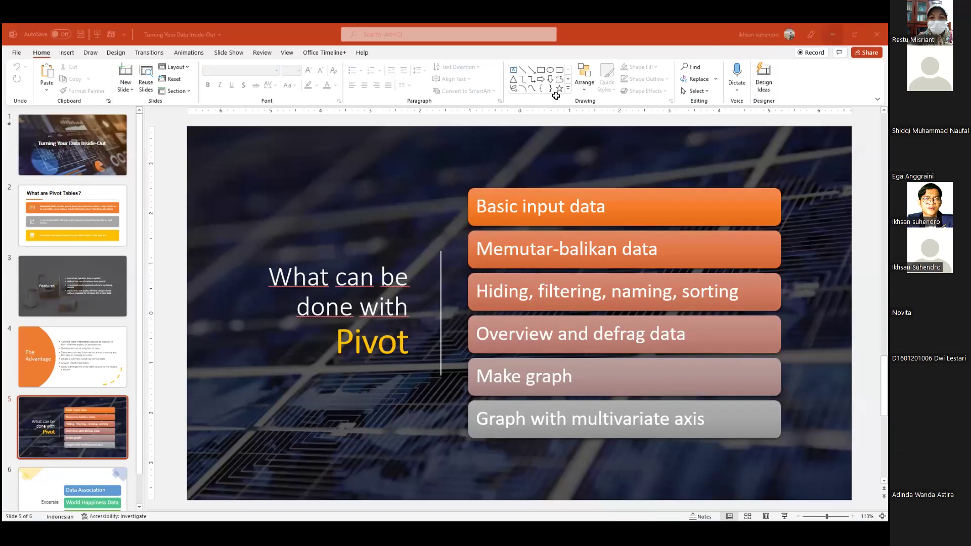
pyautogui.press('super+Down')
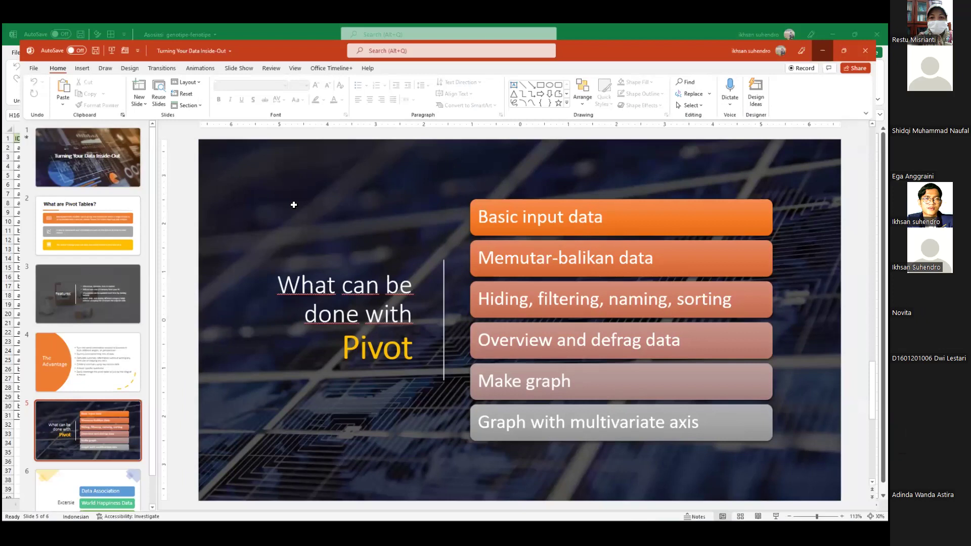
pyautogui.press('super+Down')
pyautogui.click(293, 204)
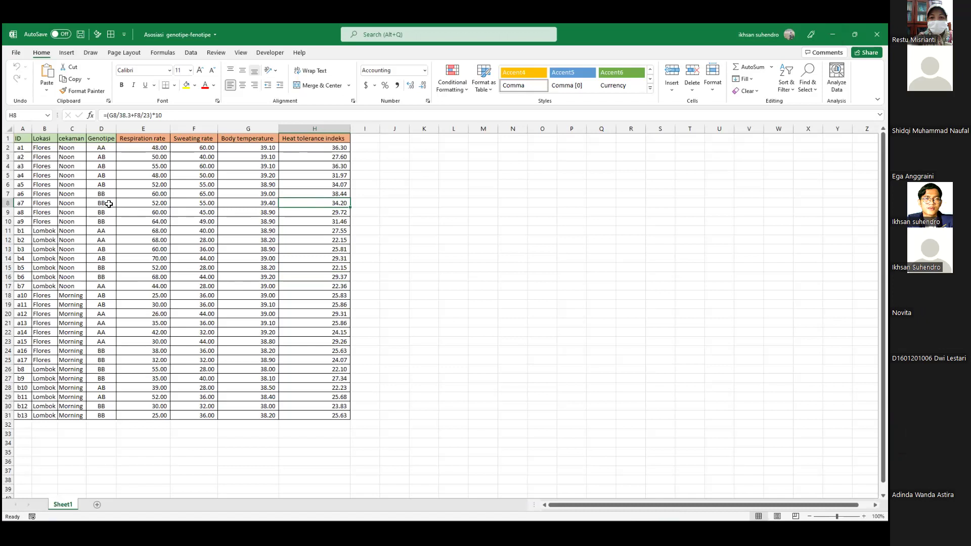
pyautogui.scroll(1, 108, 203)
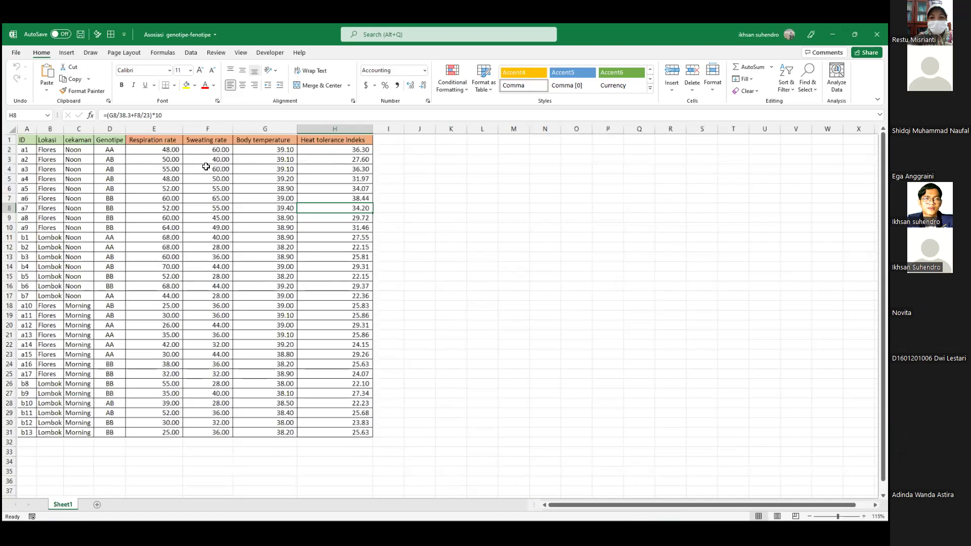
pyautogui.scroll(1, 205, 167)
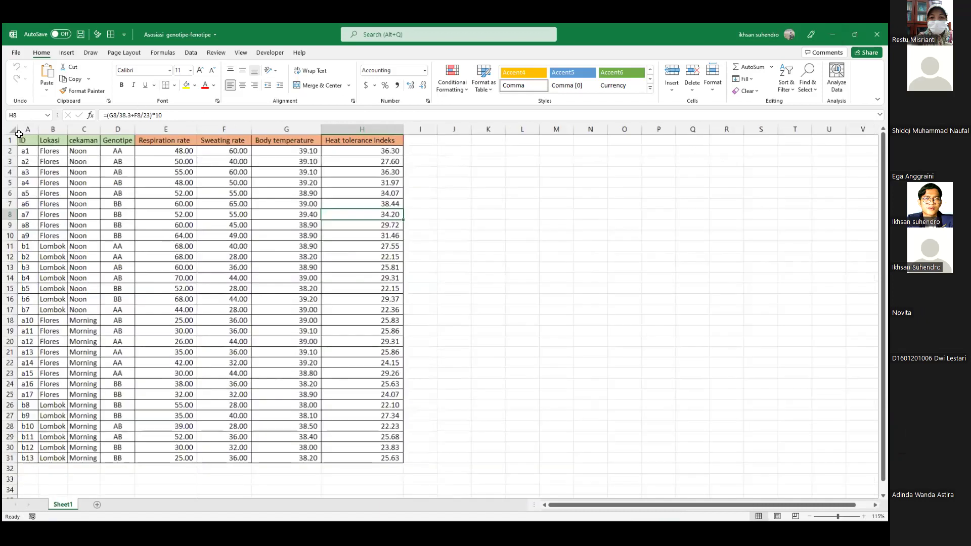
pyautogui.scroll(1, 30, 144)
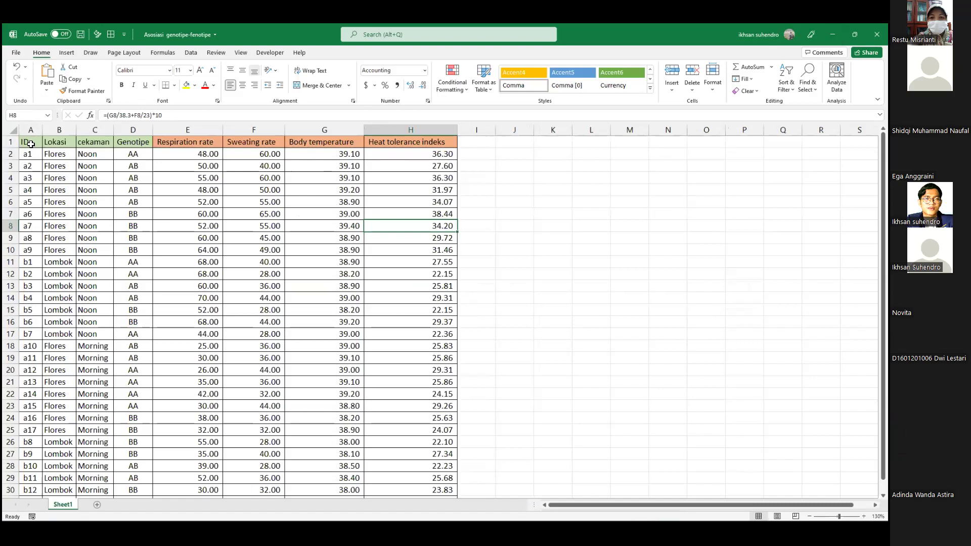
# Review sample entries: IDs, Flores and Lombok locations, a 38.9 body temperature, a Noon value
pyautogui.click(30, 144)
pyautogui.press('Down')
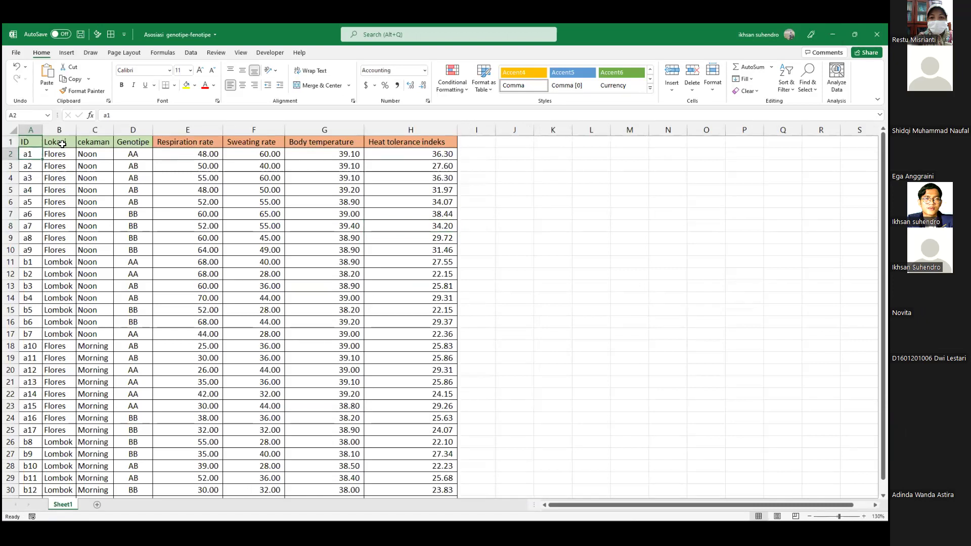
pyautogui.press('Down')
pyautogui.press('Down')
pyautogui.press('Down')
pyautogui.press('Down')
pyautogui.press('Down')
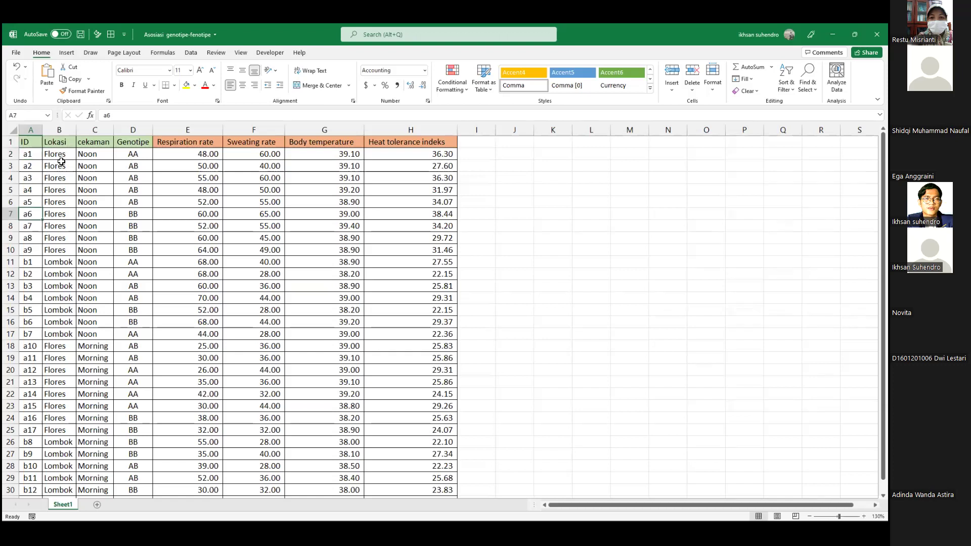
pyautogui.hotkey('ctrl', 'Up')
pyautogui.press('Right')
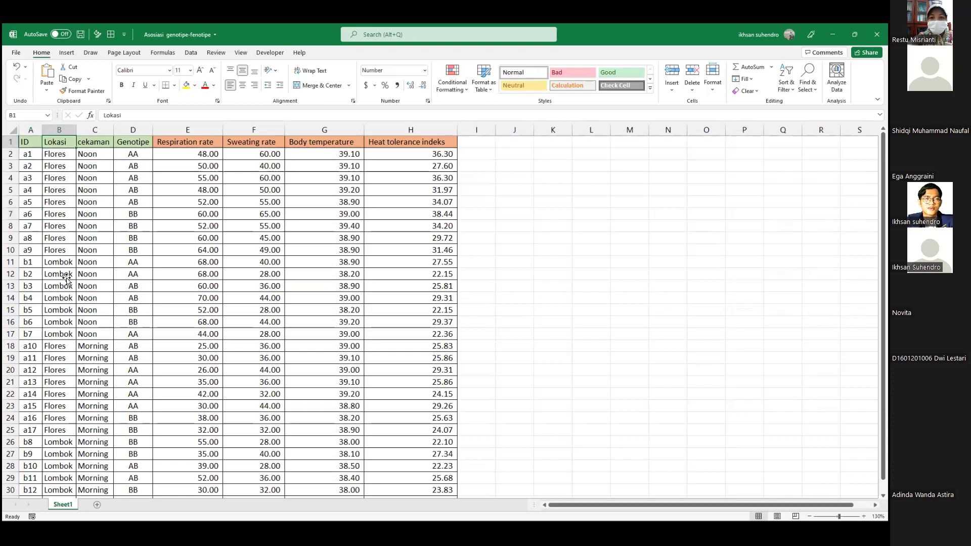
pyautogui.press('Down')
pyautogui.press('Down')
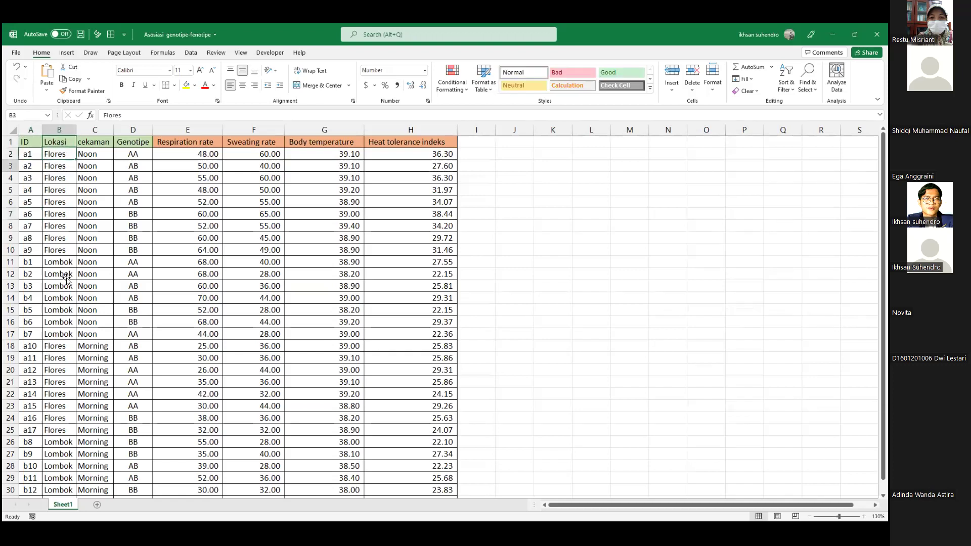
pyautogui.click(66, 275)
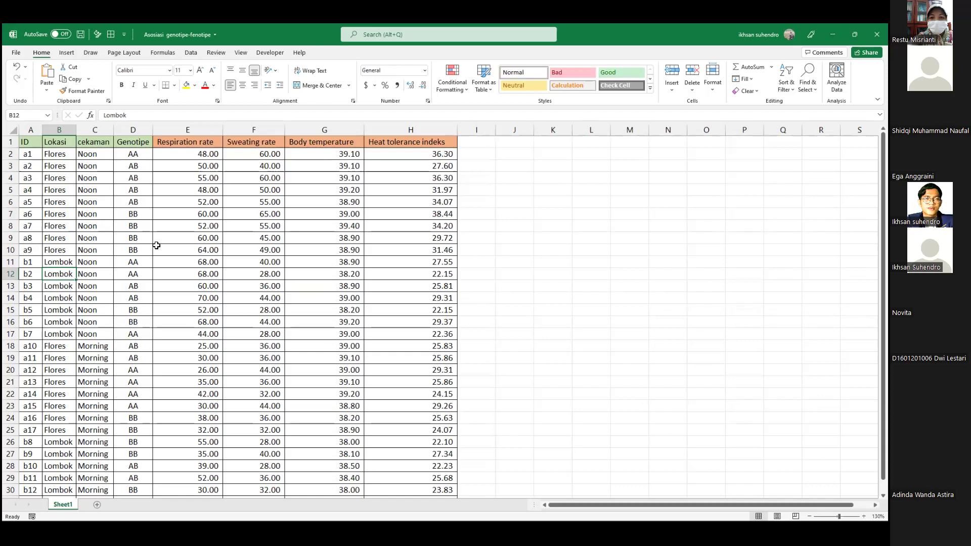
pyautogui.click(361, 238)
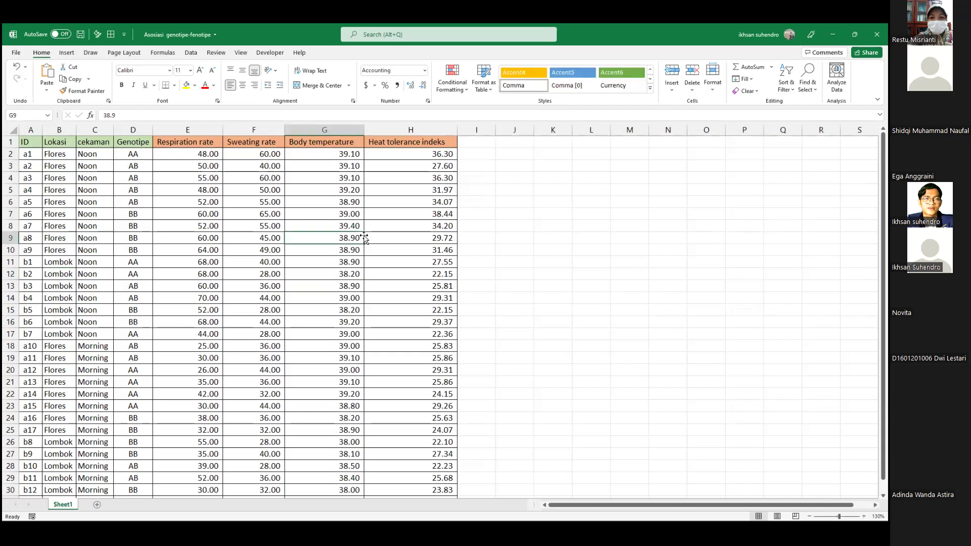
pyautogui.click(109, 212)
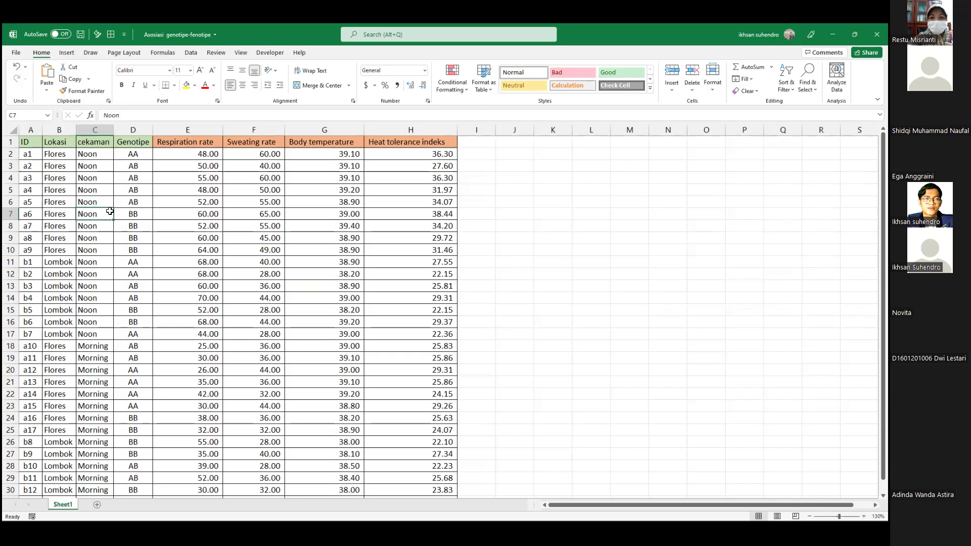
# Check the cekaman Noon and Morning entries and a genotype, then select header row A1:H1
pyautogui.click(91, 143)
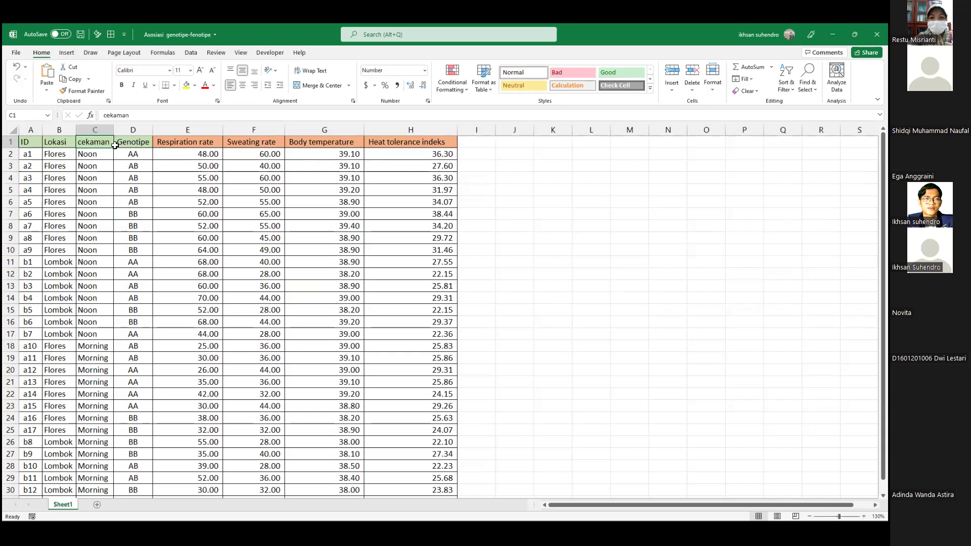
pyautogui.click(94, 165)
pyautogui.click(94, 366)
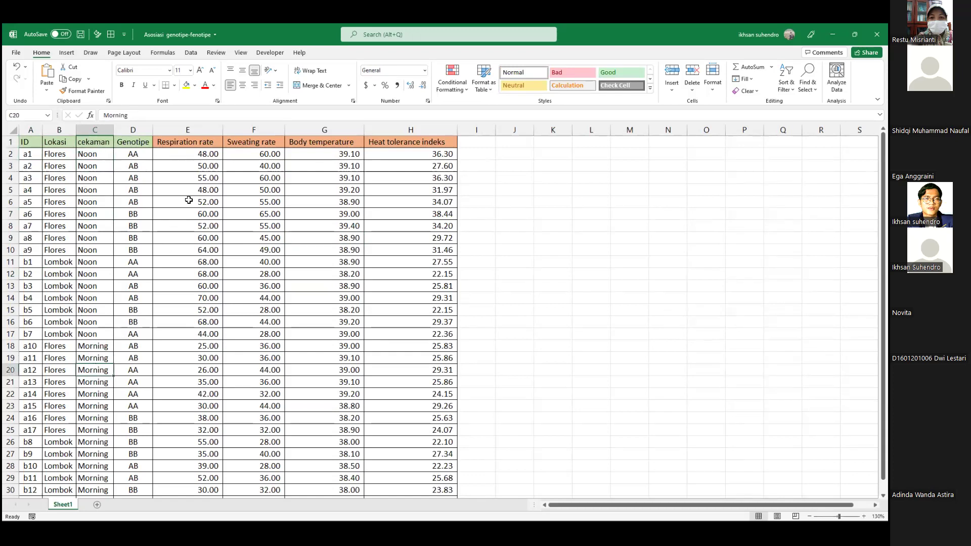
pyautogui.click(132, 154)
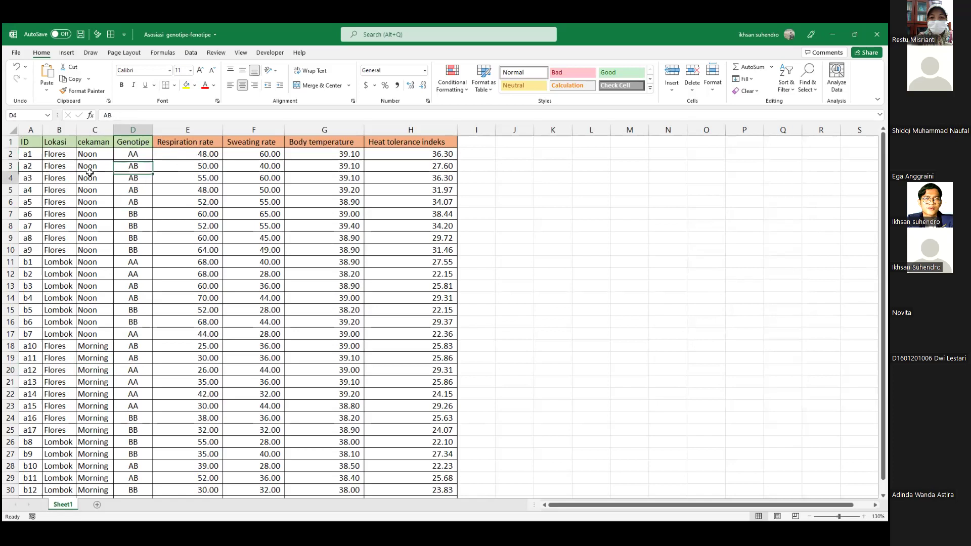
pyautogui.click(27, 142)
pyautogui.hotkey('ctrl', 'shift', 'Right')
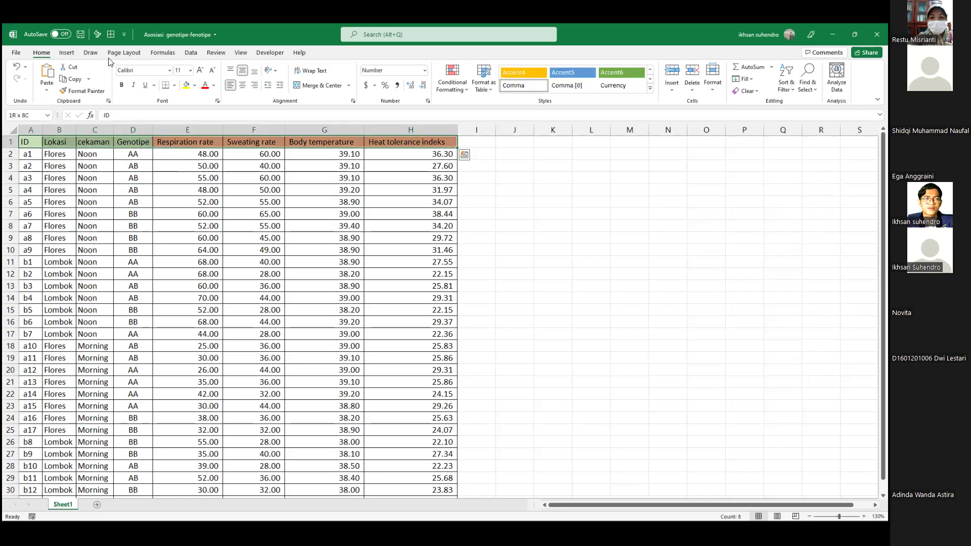
# Turn on AutoFilter for the header row from ID to Heat tolerance indeks
pyautogui.click(190, 53)
pyautogui.click(414, 74)
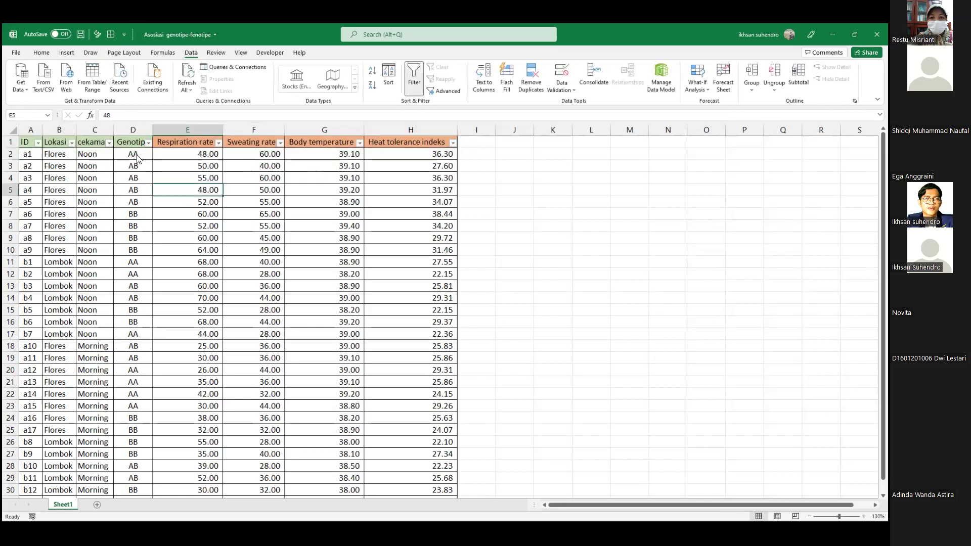
pyautogui.click(147, 143)
pyautogui.press('Escape')
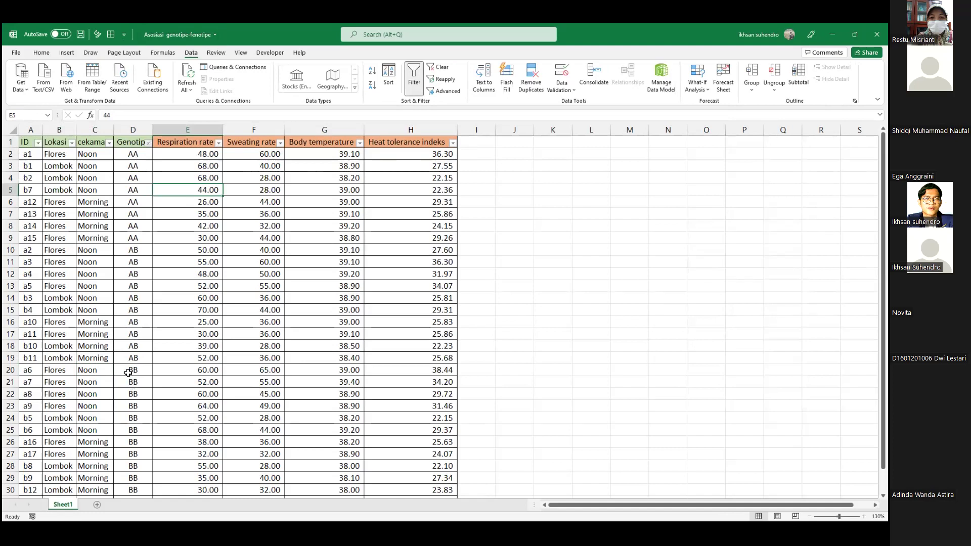
# Reorder the table by cekama so Morning rows come before Noon rows
pyautogui.press('Left')
pyautogui.press('Up')
pyautogui.press('Up')
pyautogui.scroll(-3, 64, 154)
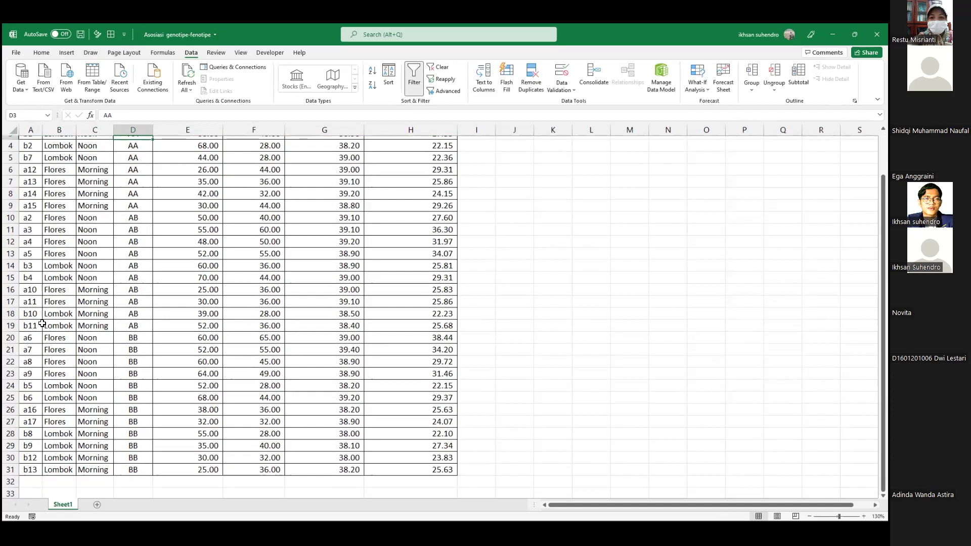
pyautogui.hotkey('ctrl', 'z')
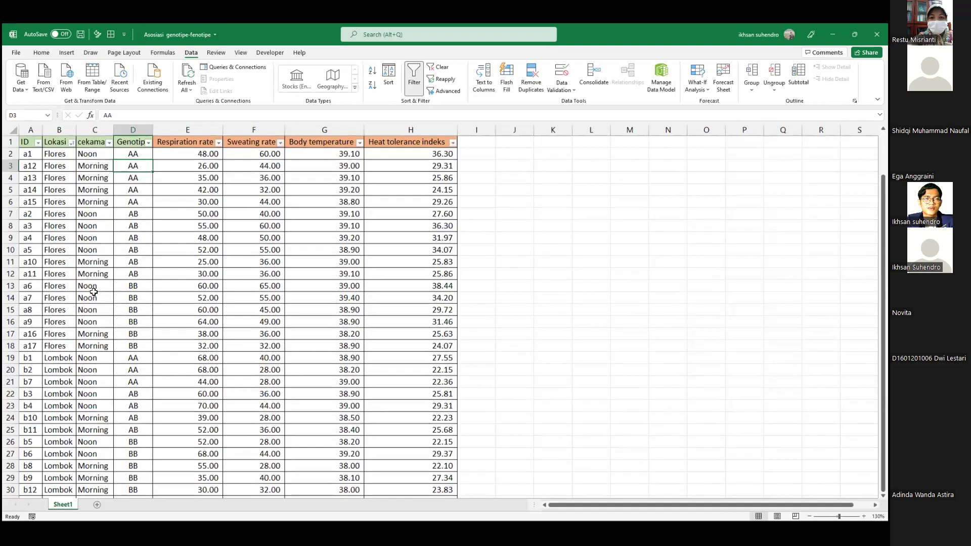
pyautogui.scroll(-3, 103, 157)
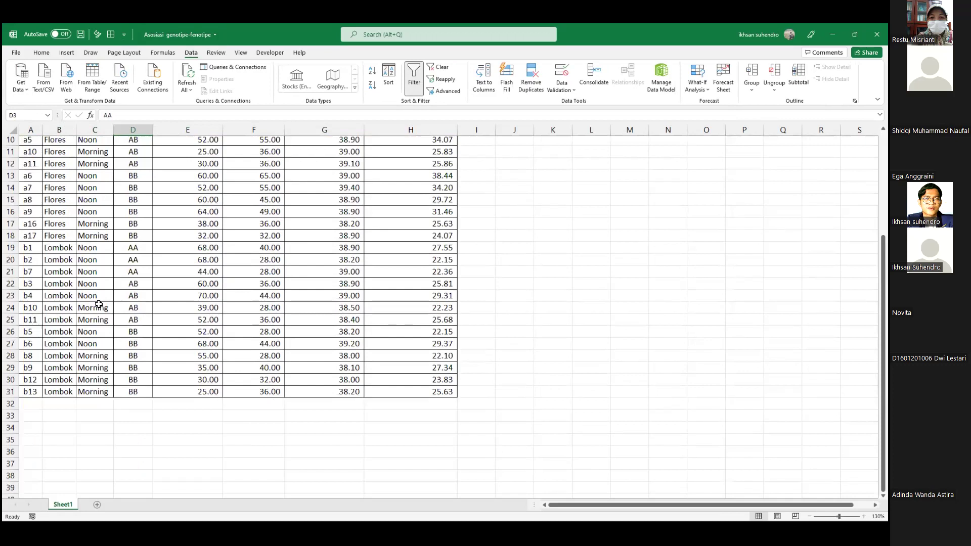
pyautogui.scroll(3, 108, 248)
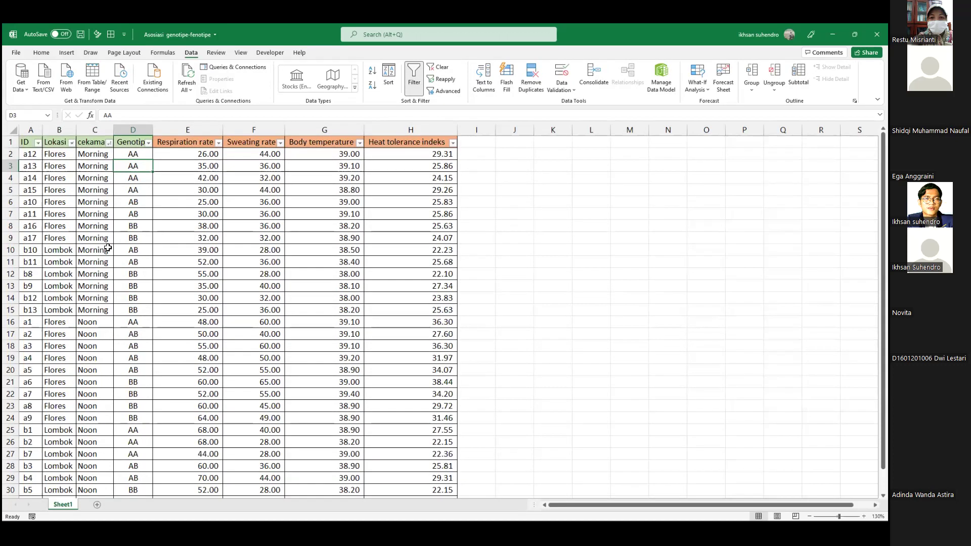
pyautogui.scroll(-3, 79, 346)
pyautogui.scroll(3, 79, 347)
pyautogui.click(78, 346)
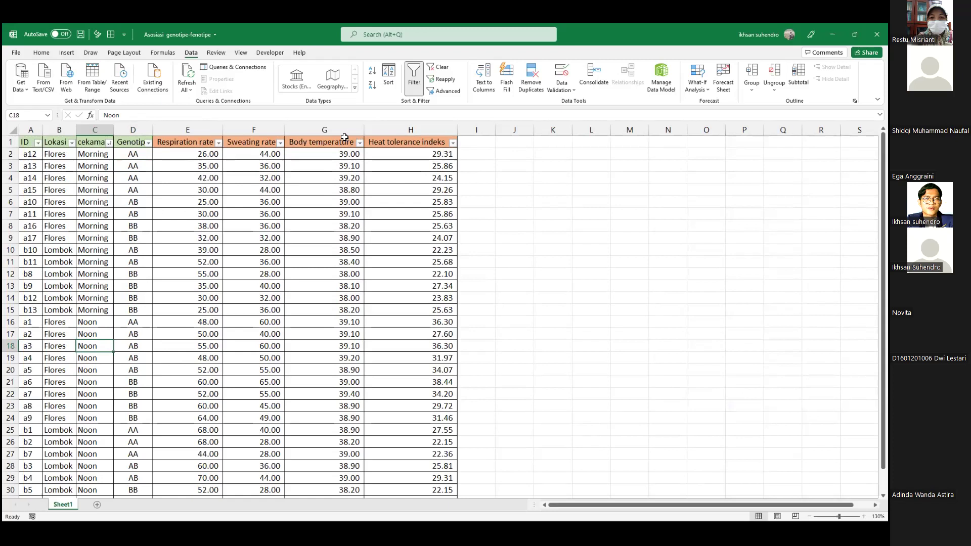
# Enter the label 'variabel teikat' in cell J2
pyautogui.click(517, 152)
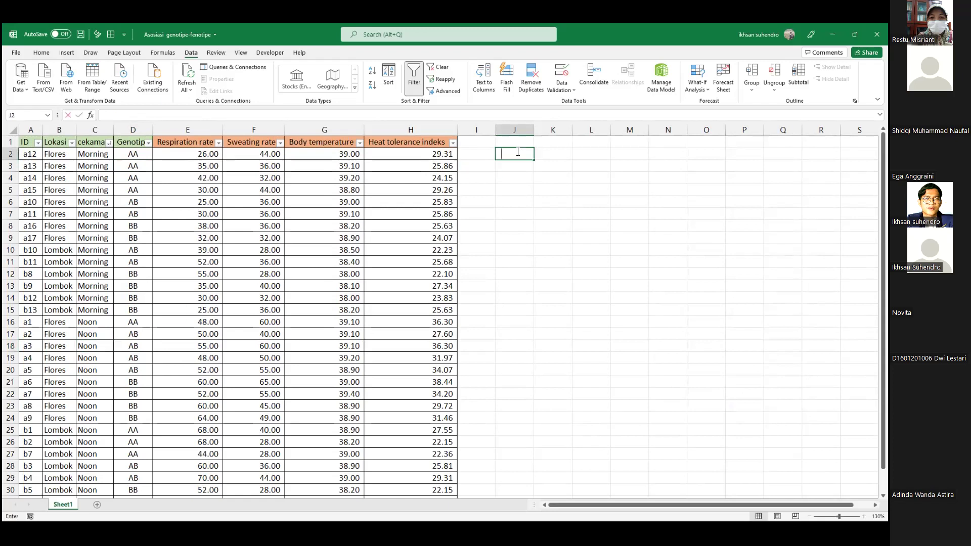
pyautogui.write('variabel')
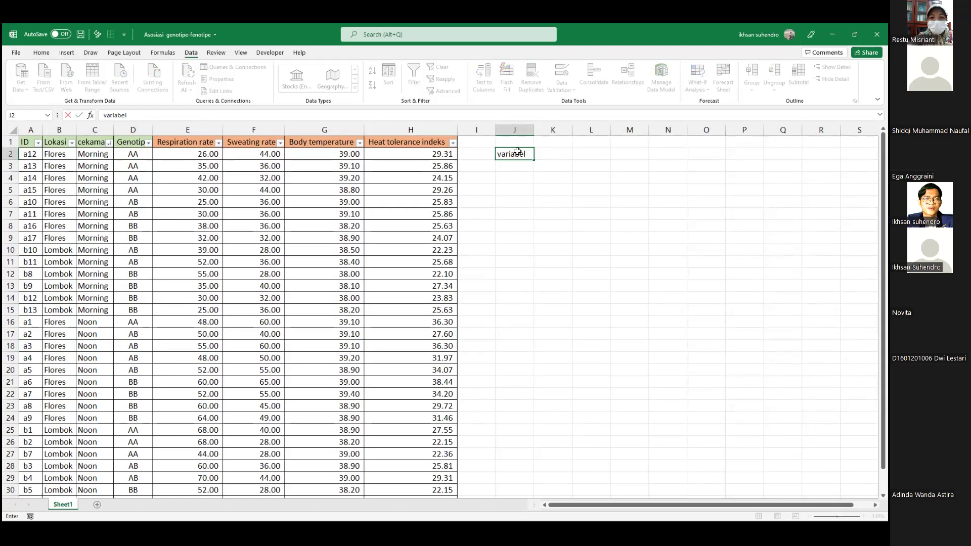
pyautogui.write(' teikat')
pyautogui.click(517, 151)
pyautogui.press('Return')
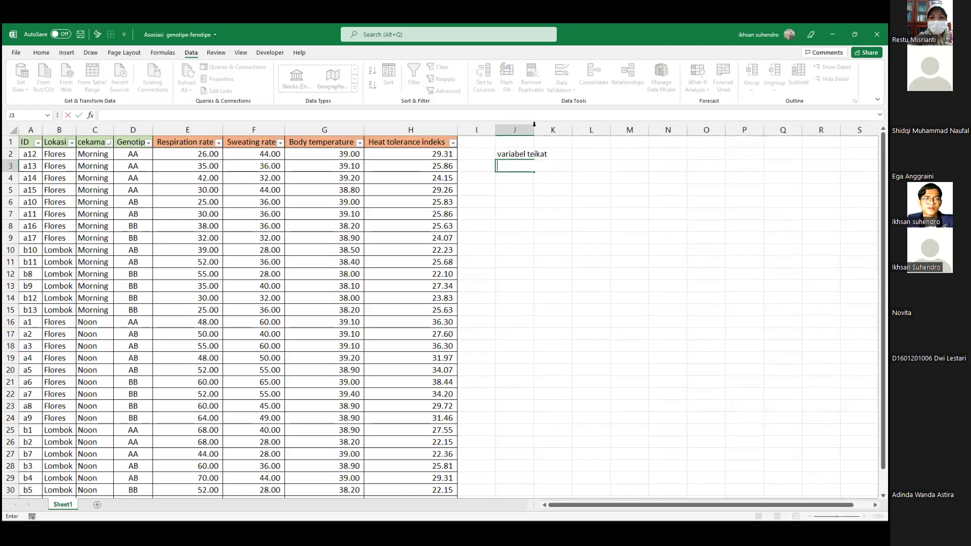
# Enter 'variabel bebas' in J3, then switch over to PowerPoint
pyautogui.write('variabel bebas')
pyautogui.press('Up')
pyautogui.press('Right')
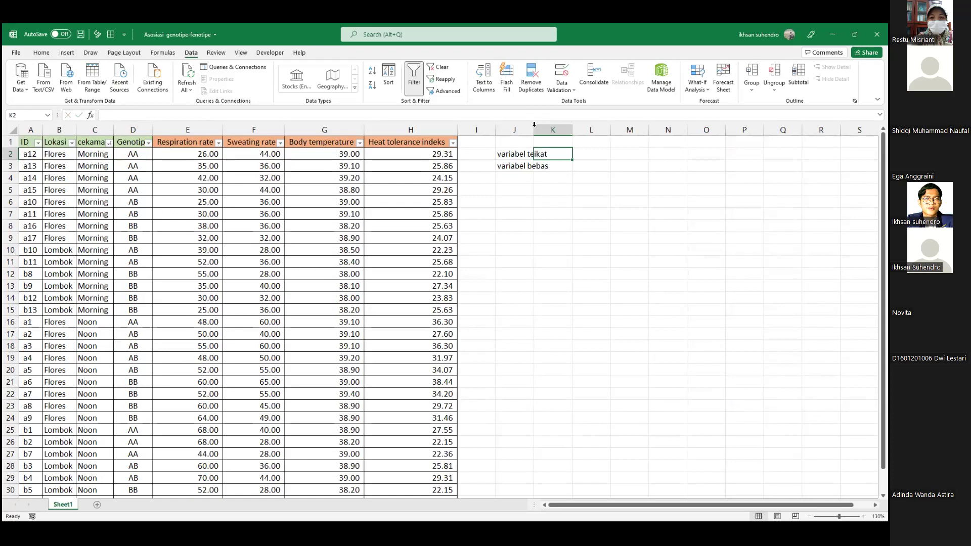
pyautogui.hotkey('alt', 'Tab')
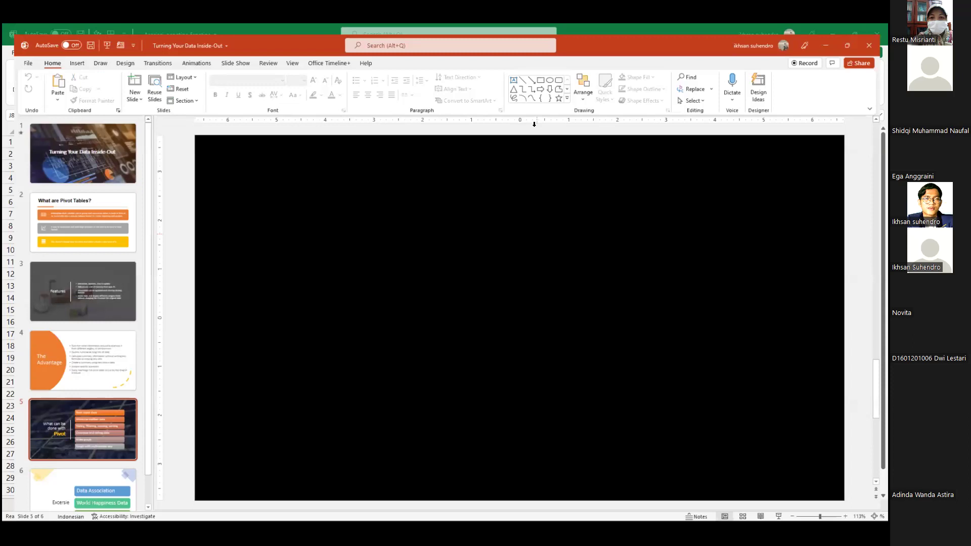
# Switch from PowerPoint back to the Excel genotype-phenotype workbook
pyautogui.hotkey('alt', 'Tab')
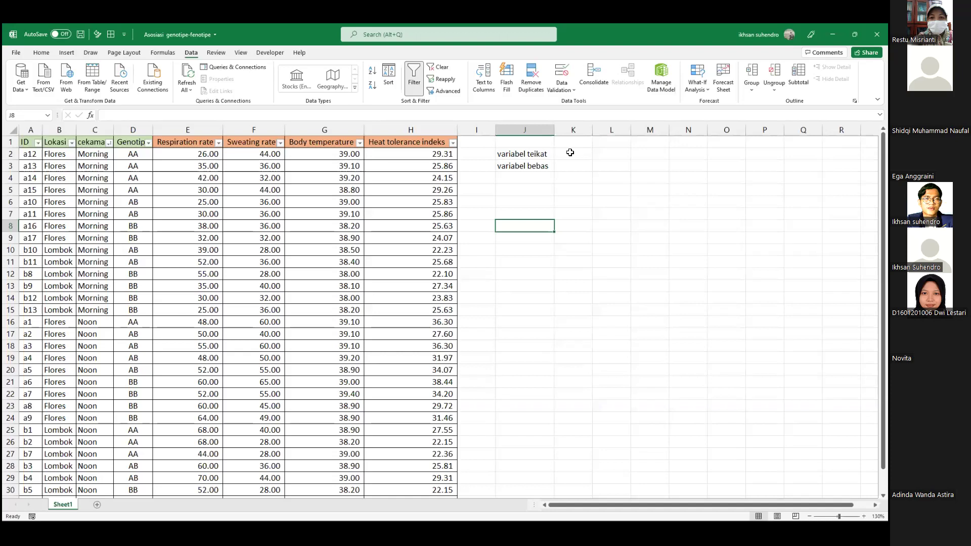
# Select the cell next to the variabel teikat label
pyautogui.click(570, 152)
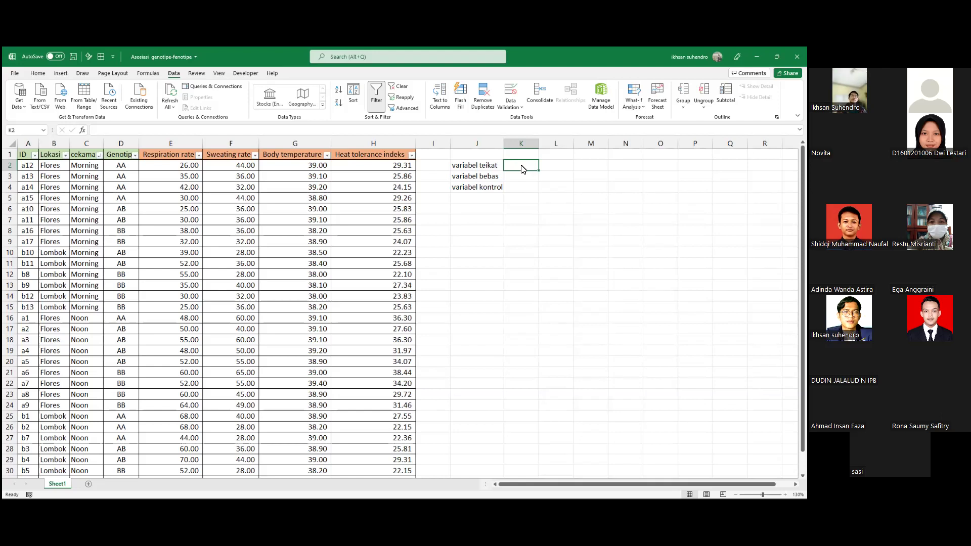
pyautogui.click(507, 180)
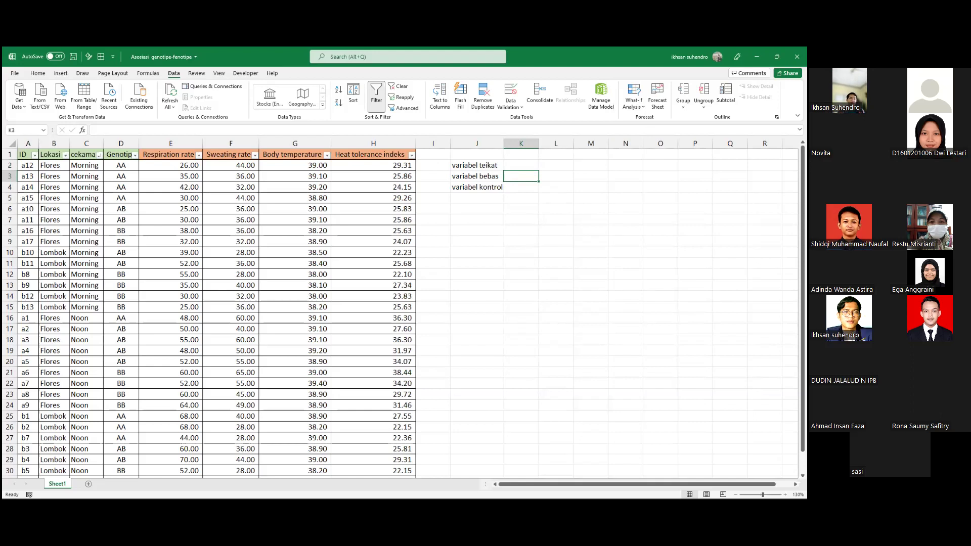
pyautogui.click(520, 165)
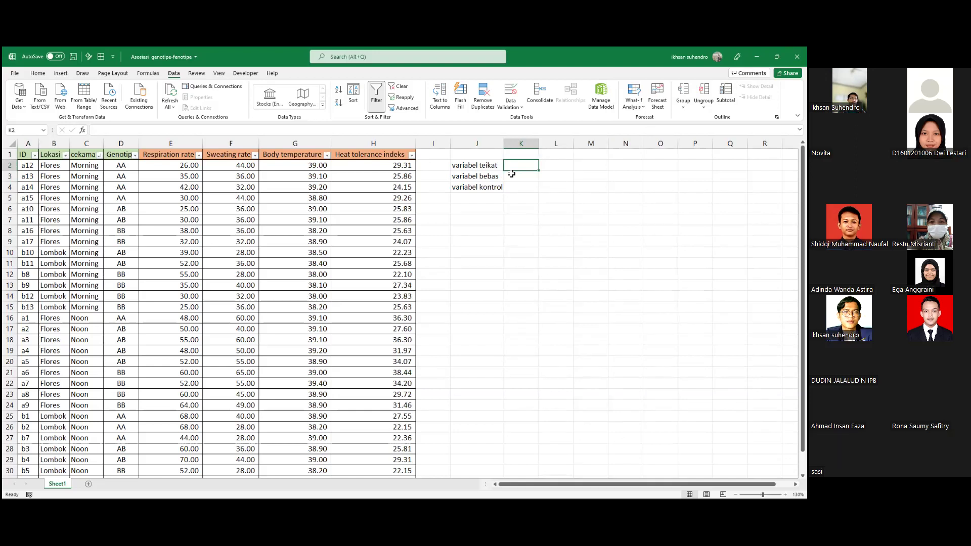
# Describe the variables in K2–K4 as yang diuji, penyebab and yang dibuat sama
pyautogui.write('yang diuji')
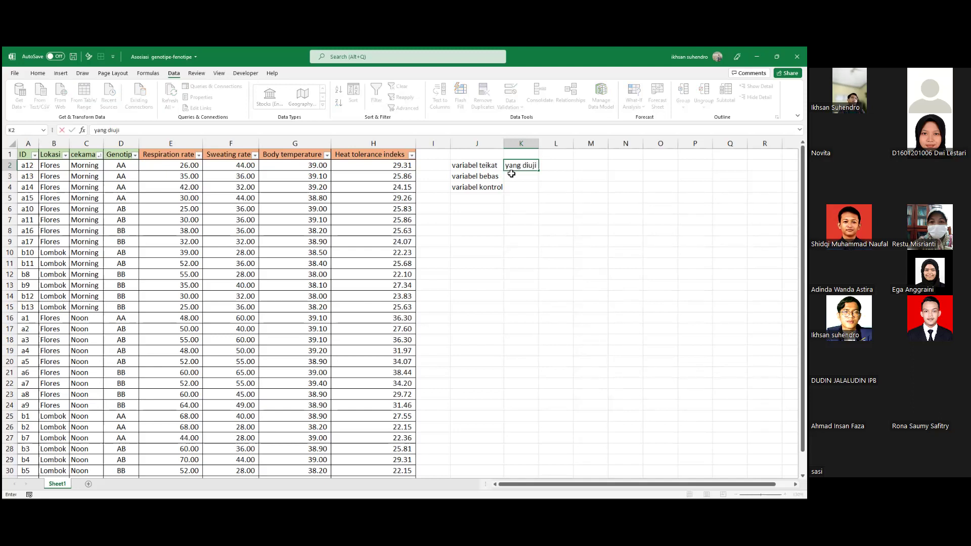
pyautogui.press('Return')
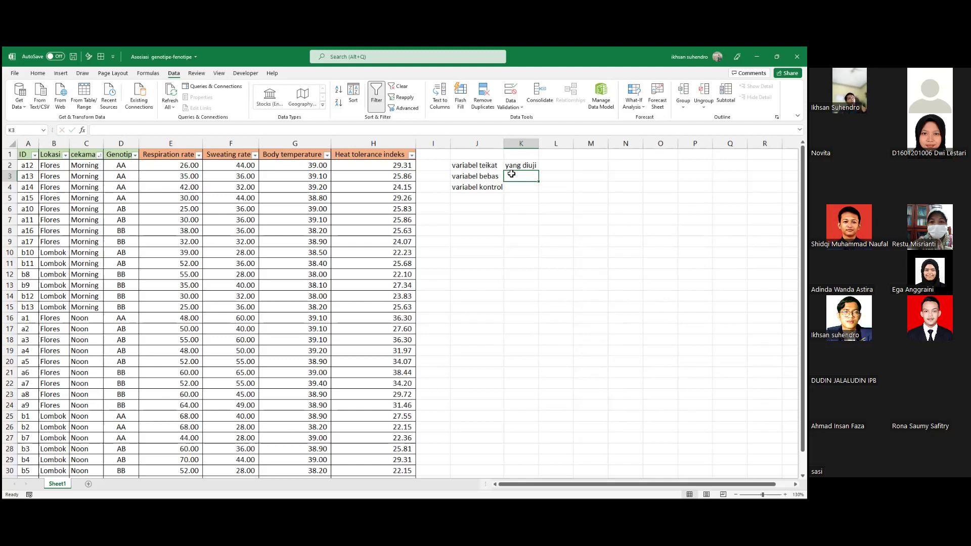
pyautogui.press('Left')
pyautogui.press('Up')
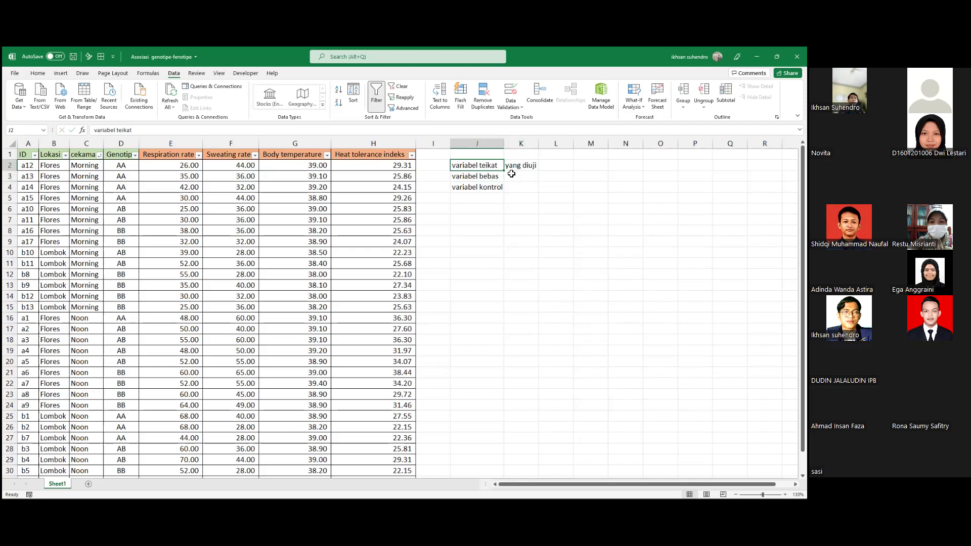
pyautogui.click(511, 173)
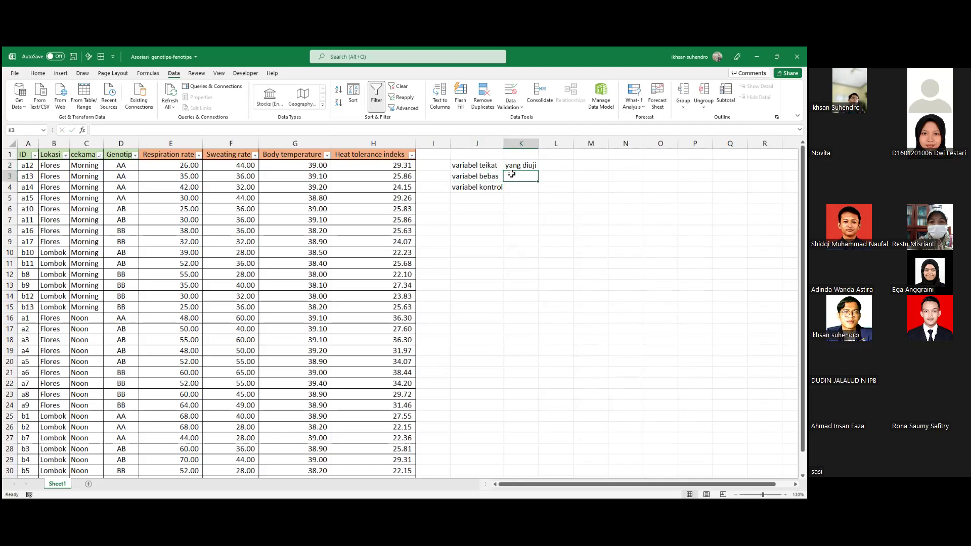
pyautogui.write('yan')
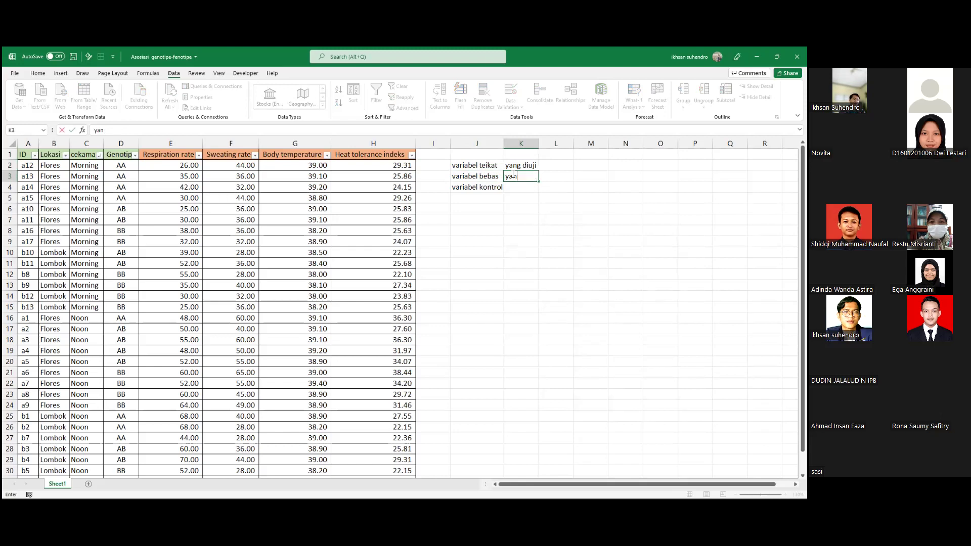
pyautogui.press('BackSpace')
pyautogui.press('BackSpace')
pyautogui.press('BackSpace')
pyautogui.write('penyebab')
pyautogui.press('Return')
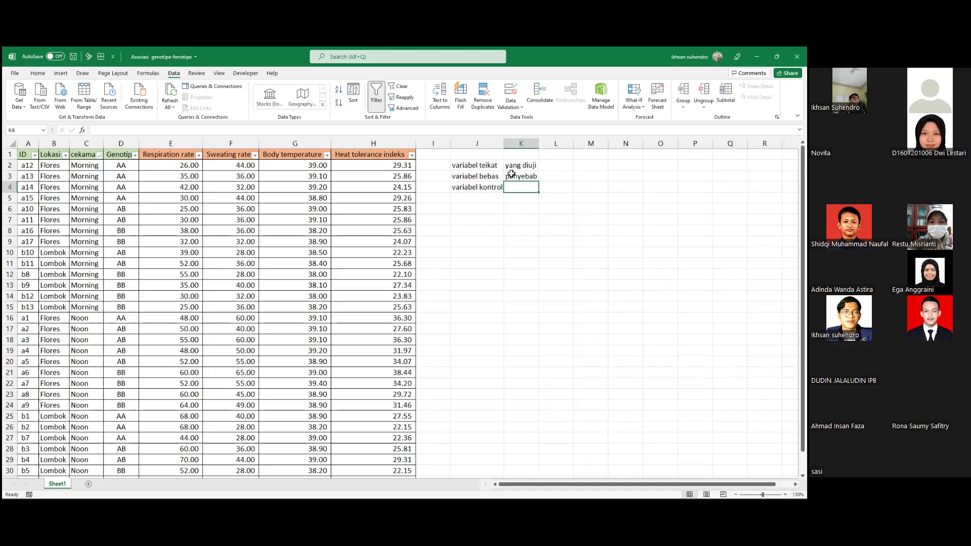
pyautogui.write('yang dibuat ')
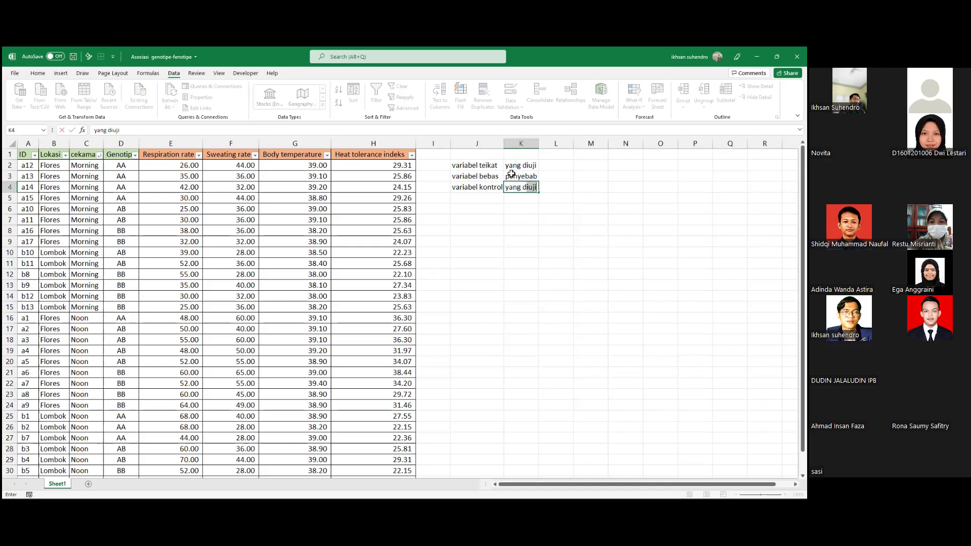
pyautogui.write('sam')
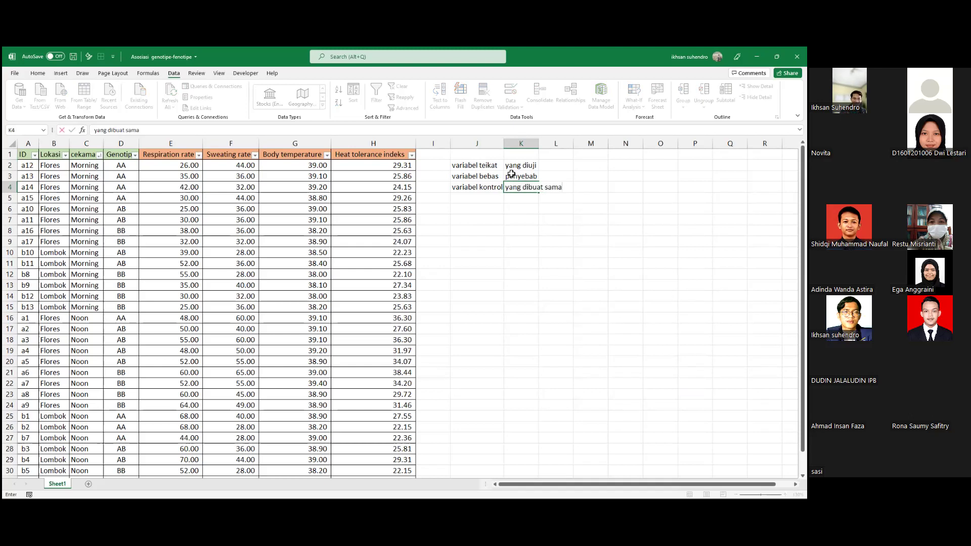
pyautogui.write('a')
pyautogui.press('Return')
# Autofit column K, then enter x in L2 and y in L3
pyautogui.press('Up')
pyautogui.press('Up')
pyautogui.press('Up')
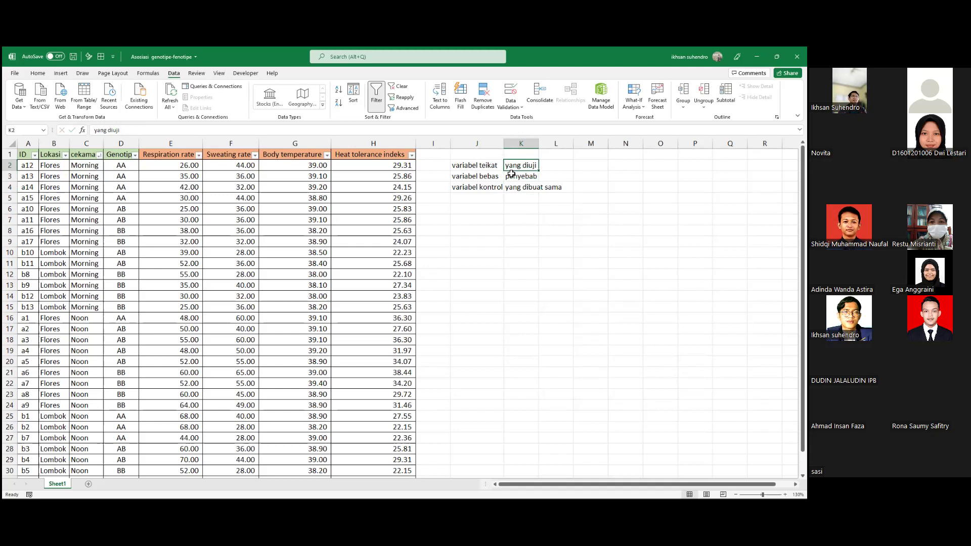
pyautogui.press('Right')
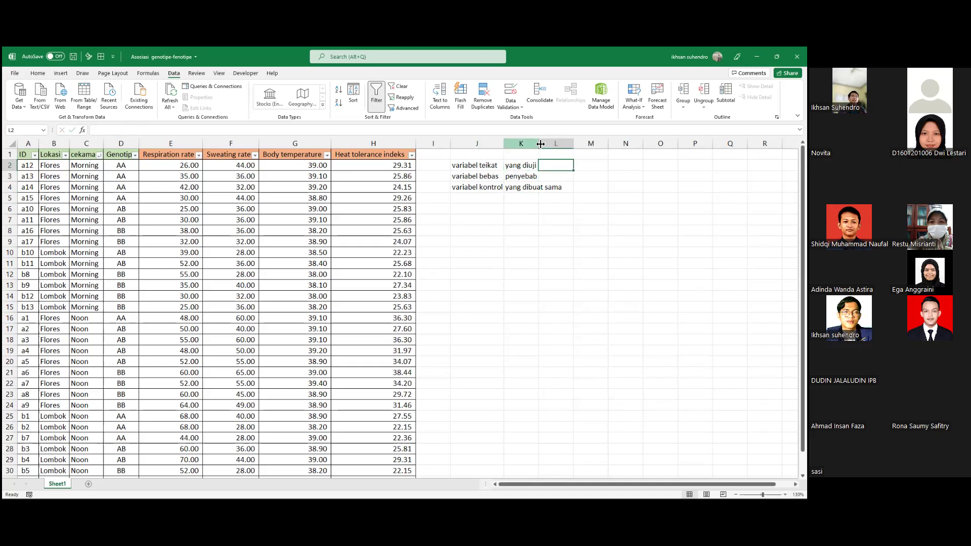
pyautogui.doubleClick(539, 143)
pyautogui.write('x')
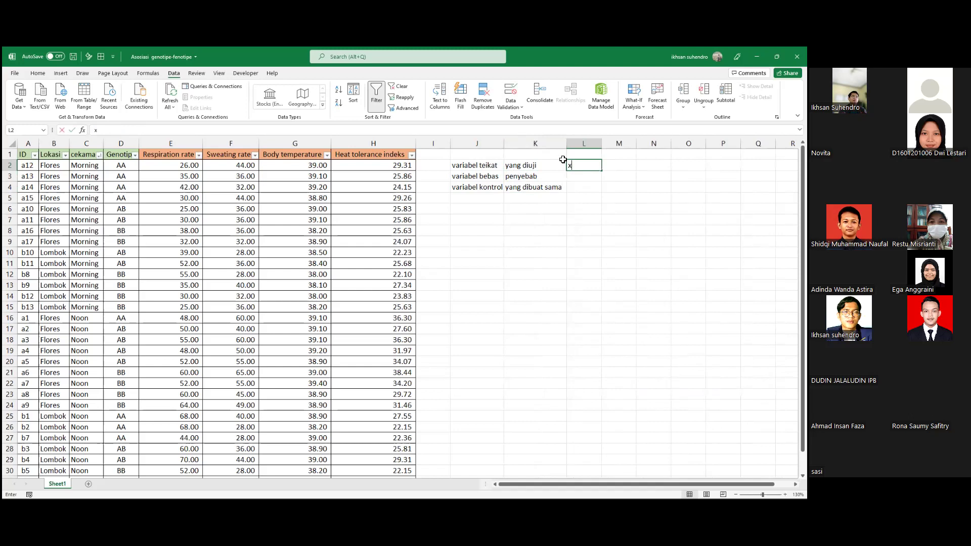
pyautogui.press('Return')
pyautogui.write('y')
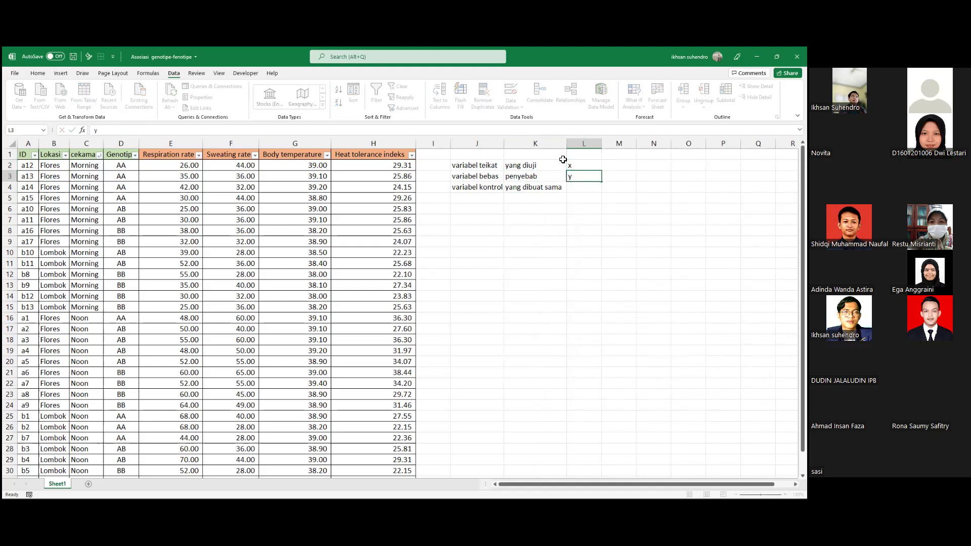
pyautogui.press('Return')
pyautogui.press('Left')
pyautogui.press('Up')
pyautogui.press('Right')
pyautogui.press('Left')
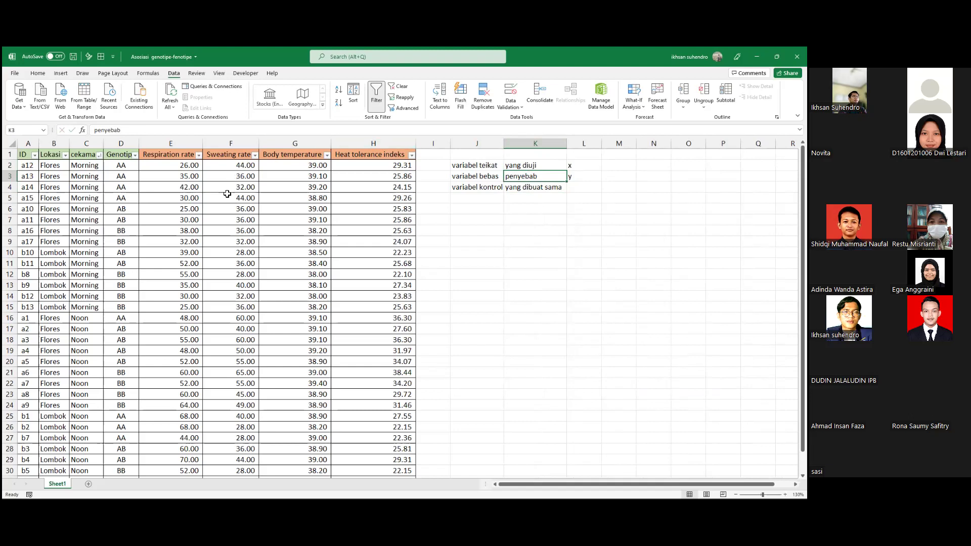
# Hide the Sweating rate, Body temperature and Heat tolerance indeks columns F–H
pyautogui.moveTo(260, 145); pyautogui.dragTo(366, 145)
pyautogui.rightClick(365, 145)
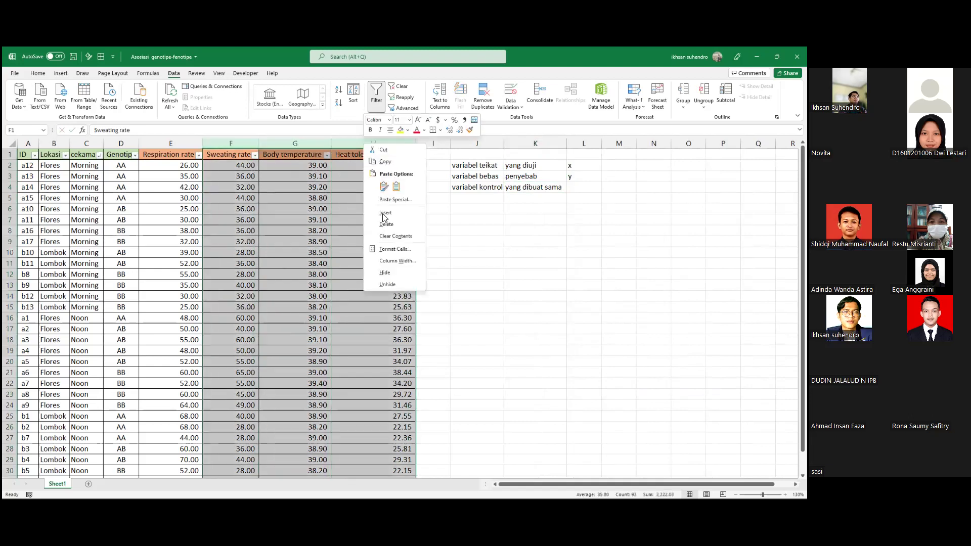
pyautogui.click(385, 272)
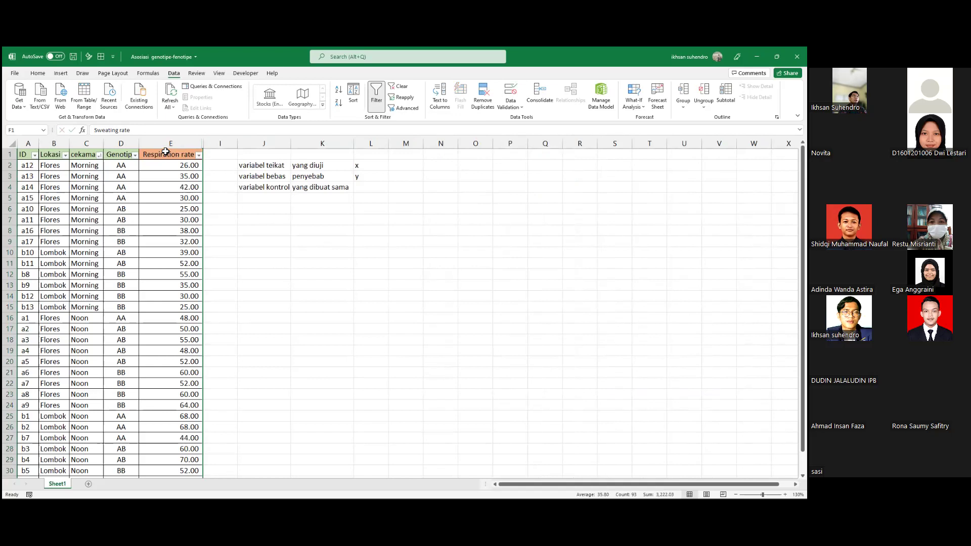
# Autofit column C to its cekaman header and check cells in columns B and D
pyautogui.doubleClick(103, 146)
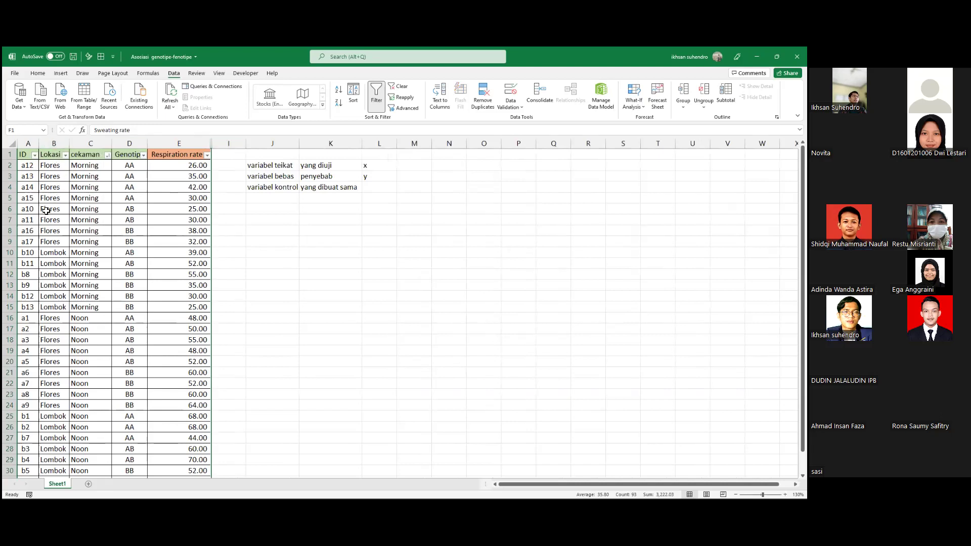
pyautogui.click(52, 179)
pyautogui.click(54, 264)
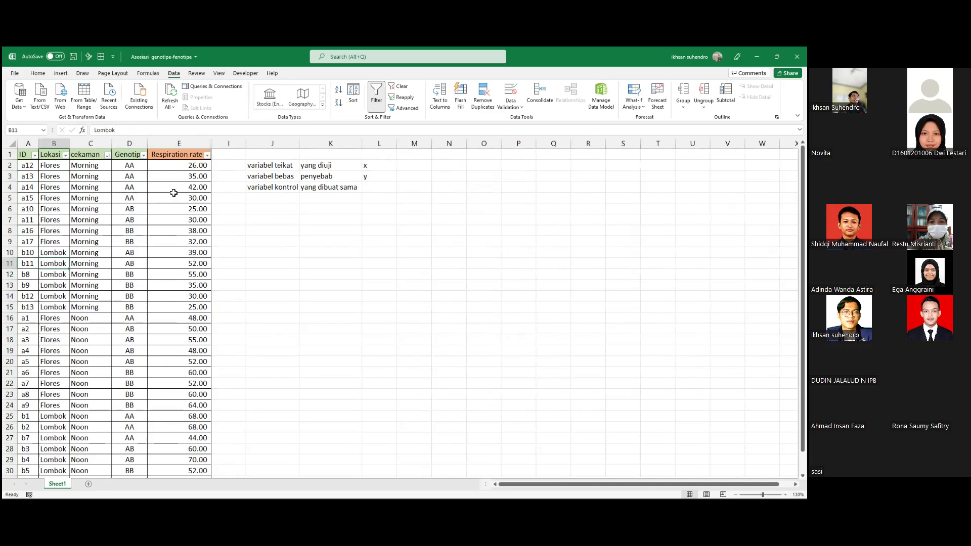
pyautogui.click(133, 177)
pyautogui.click(124, 288)
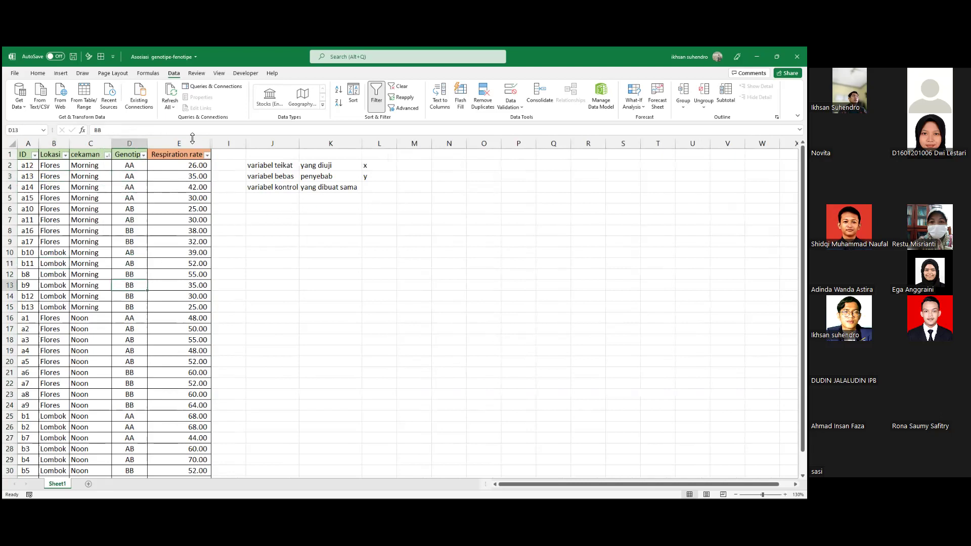
pyautogui.rightClick(213, 144)
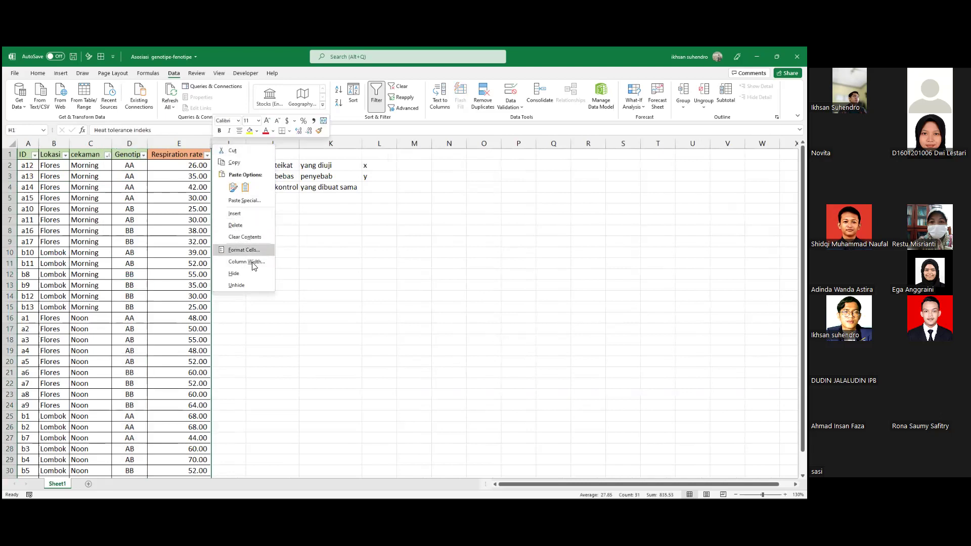
# Unhide the Heat tolerance indeks, Body temperature and Sweating rate columns one by one
pyautogui.click(241, 285)
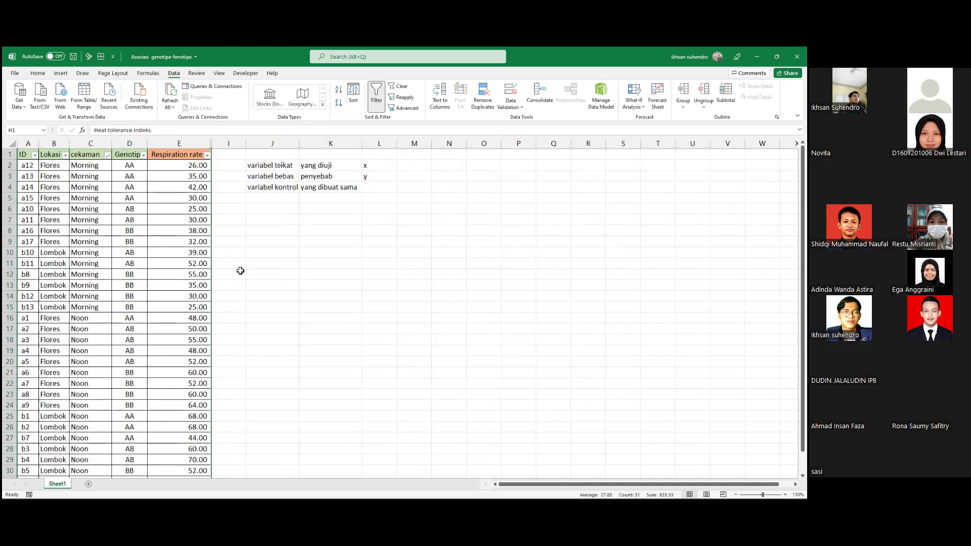
pyautogui.rightClick(213, 146)
pyautogui.click(234, 285)
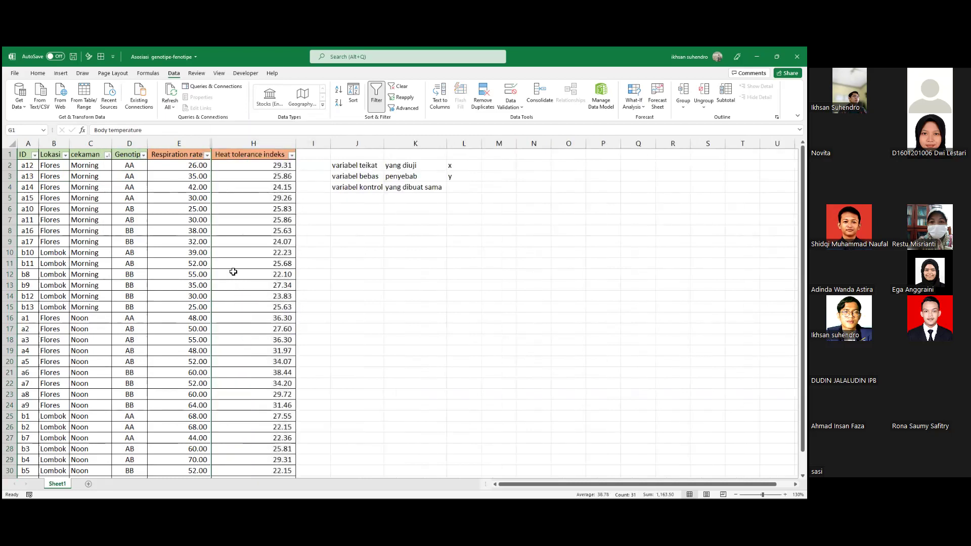
pyautogui.rightClick(209, 145)
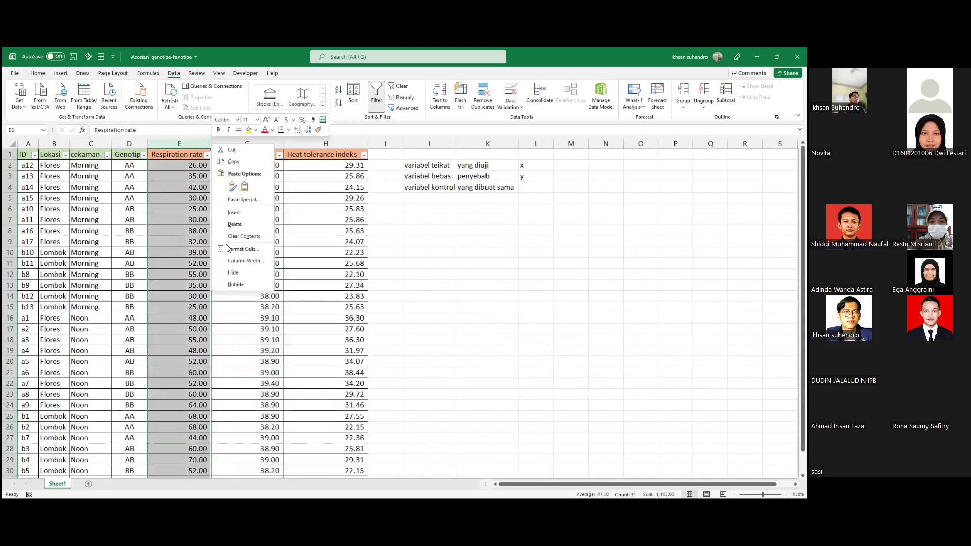
pyautogui.click(235, 284)
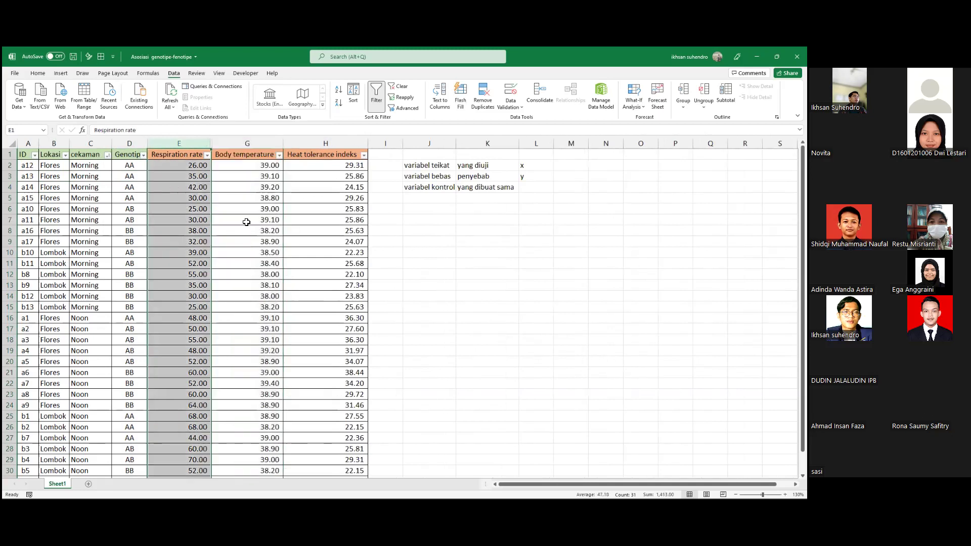
pyautogui.rightClick(213, 144)
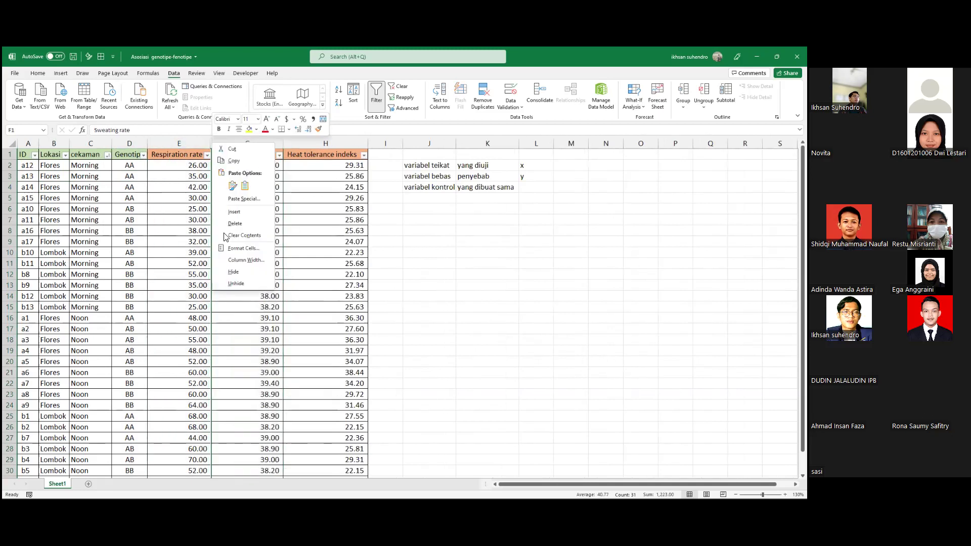
pyautogui.click(235, 284)
pyautogui.click(235, 162)
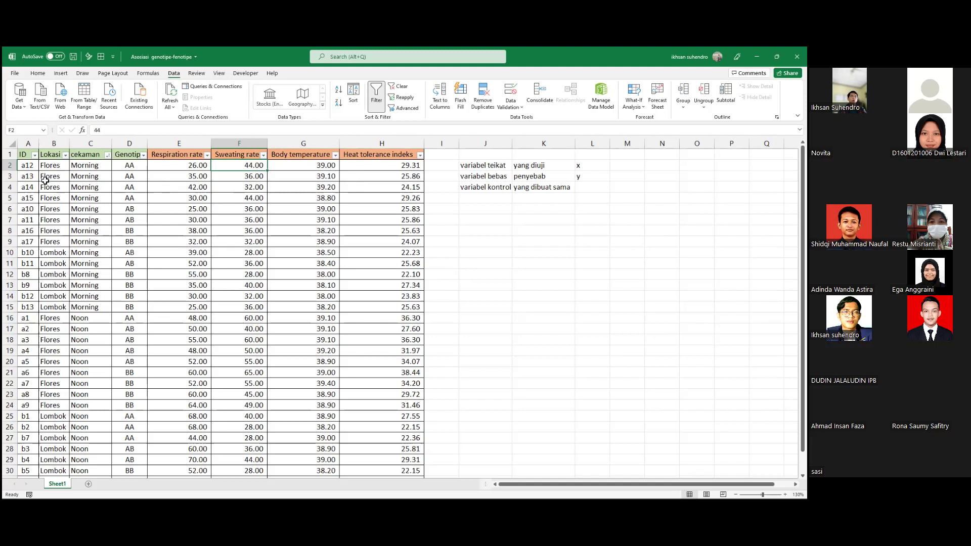
# Merge cells M2 and M3, then undo the merge
pyautogui.click(48, 155)
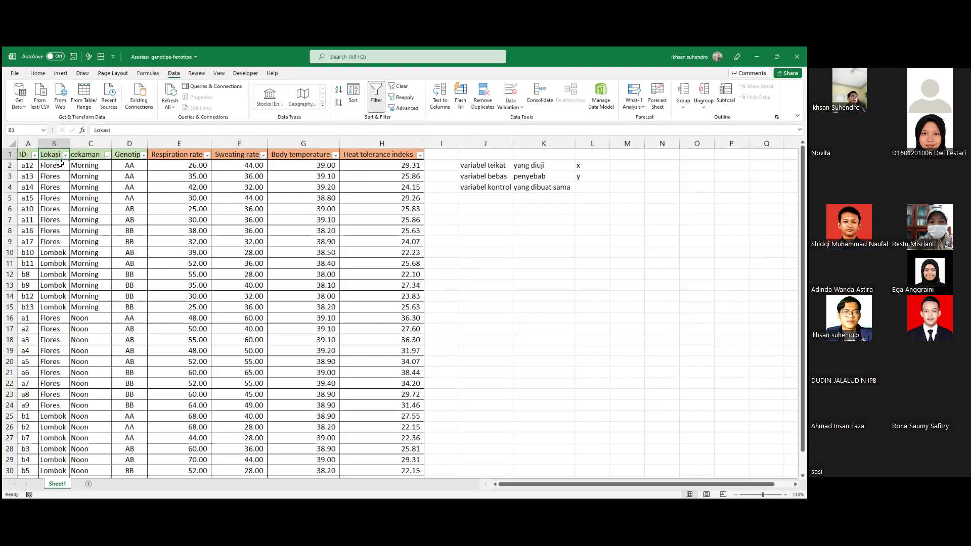
pyautogui.moveTo(627, 163)
pyautogui.mouseDown()
pyautogui.moveTo(626, 186)
pyautogui.moveTo(614, 174)
pyautogui.mouseUp()
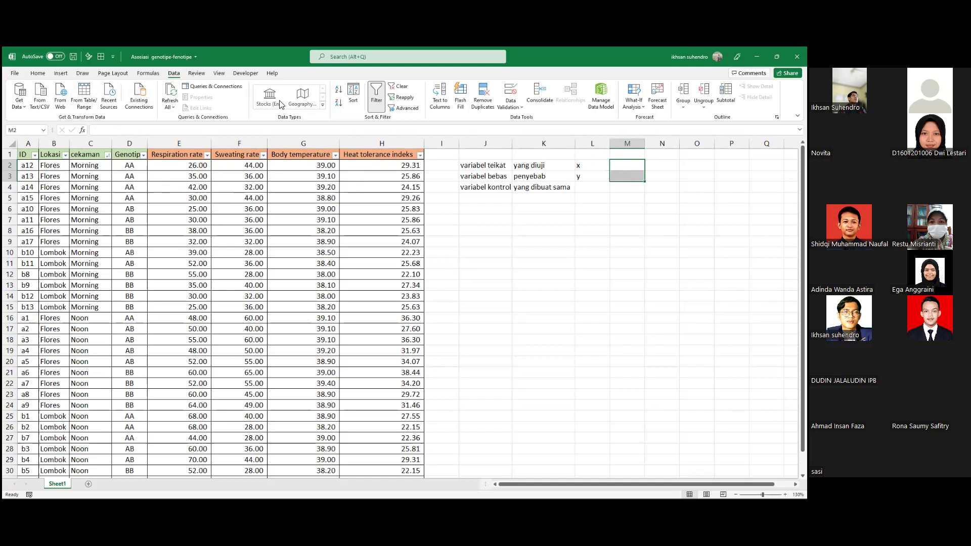
pyautogui.rightClick(629, 171)
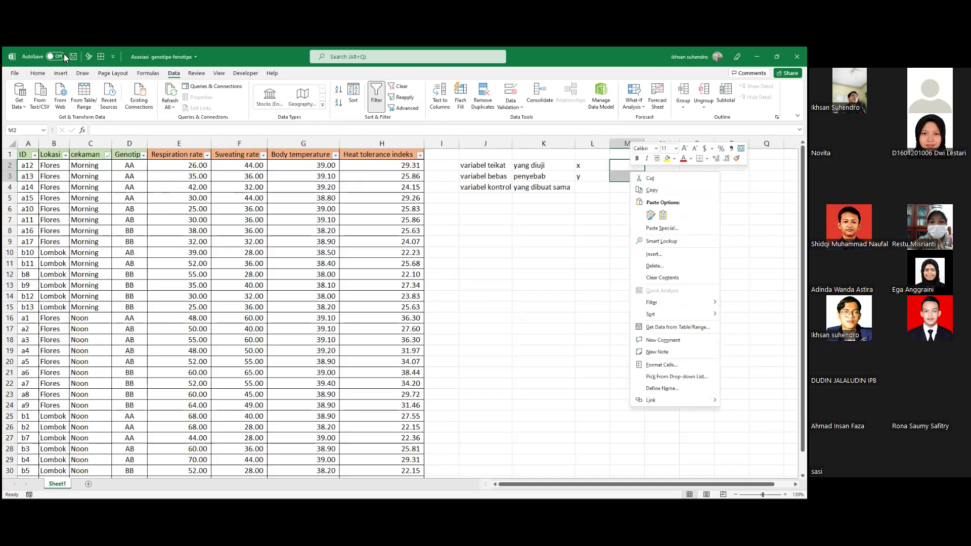
pyautogui.click(36, 74)
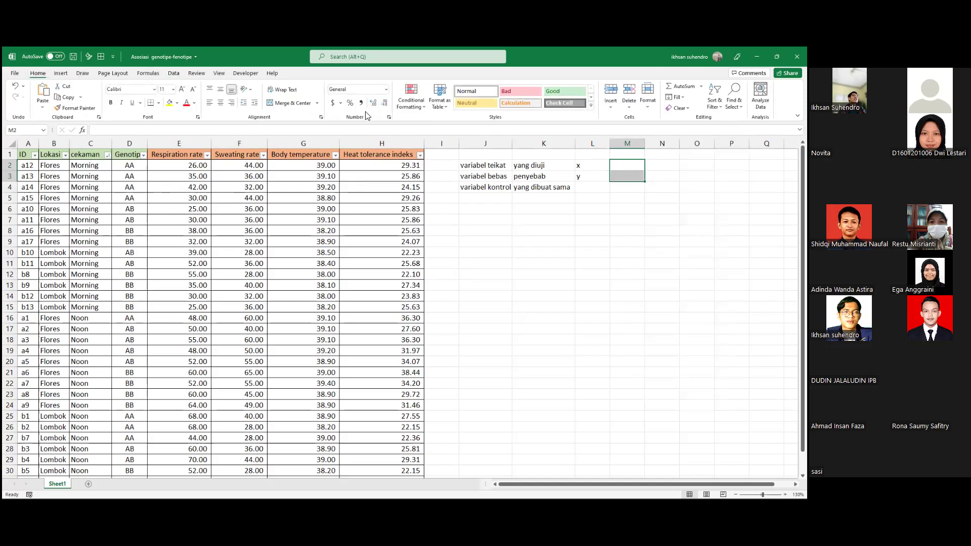
pyautogui.click(290, 102)
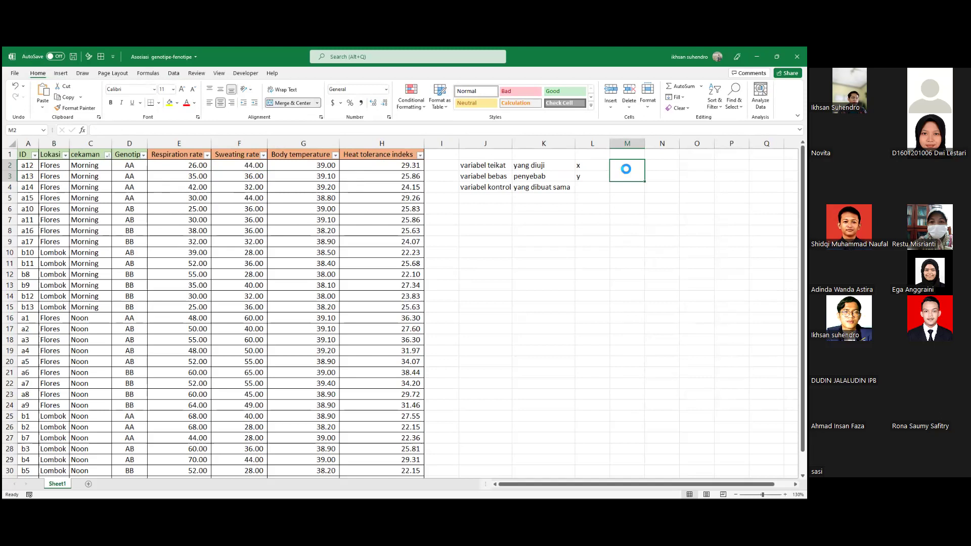
pyautogui.hotkey('ctrl', 'z')
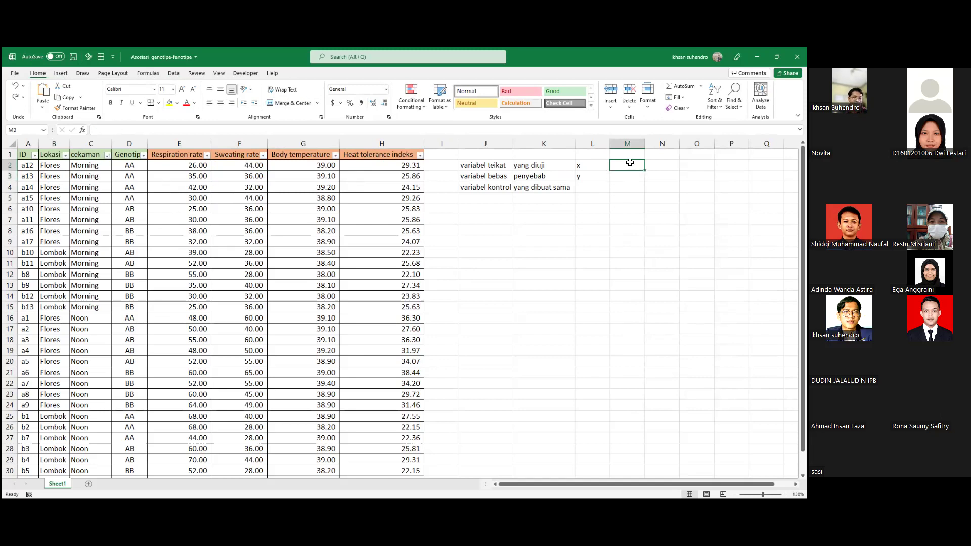
# Enter interaksi in M2, then clear it from the cell again
pyautogui.write('interaksi')
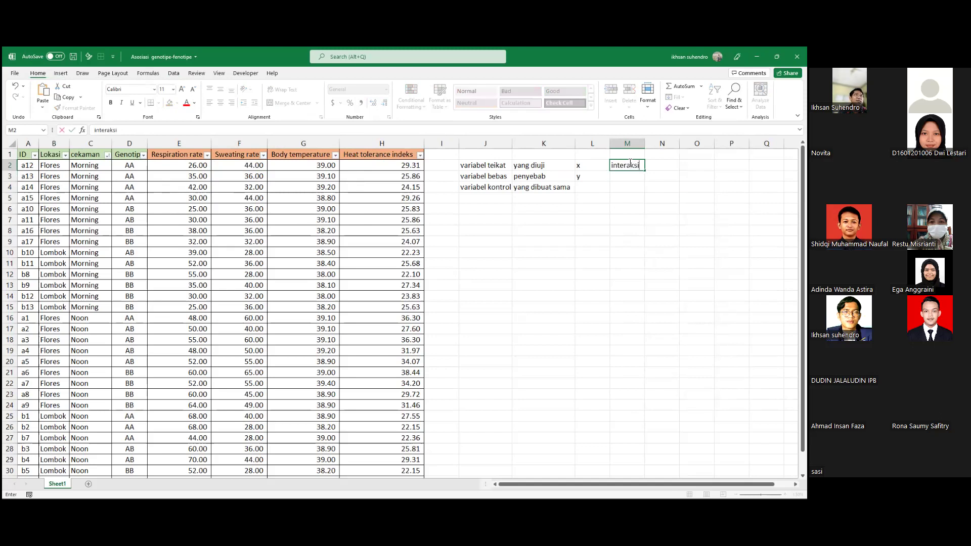
pyautogui.press('Return')
pyautogui.click(629, 163)
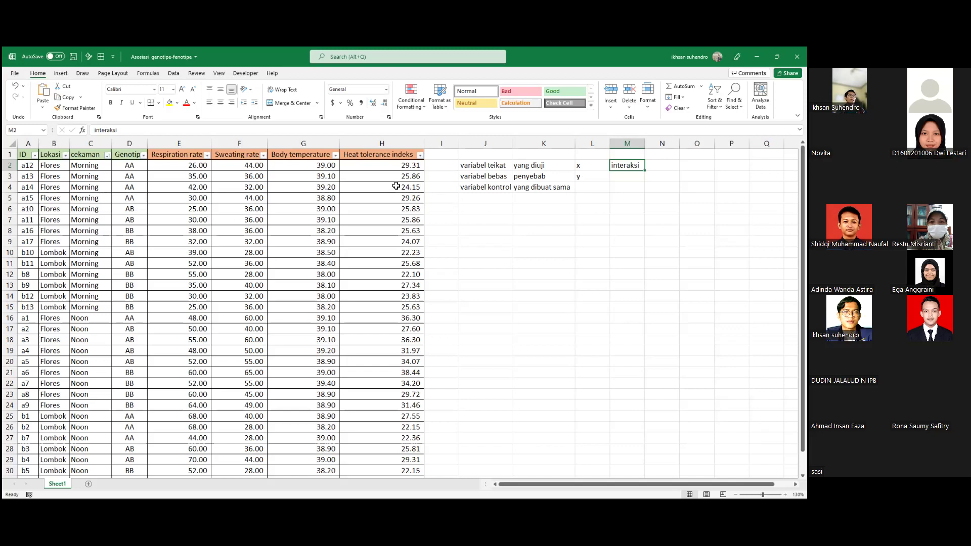
pyautogui.click(127, 153)
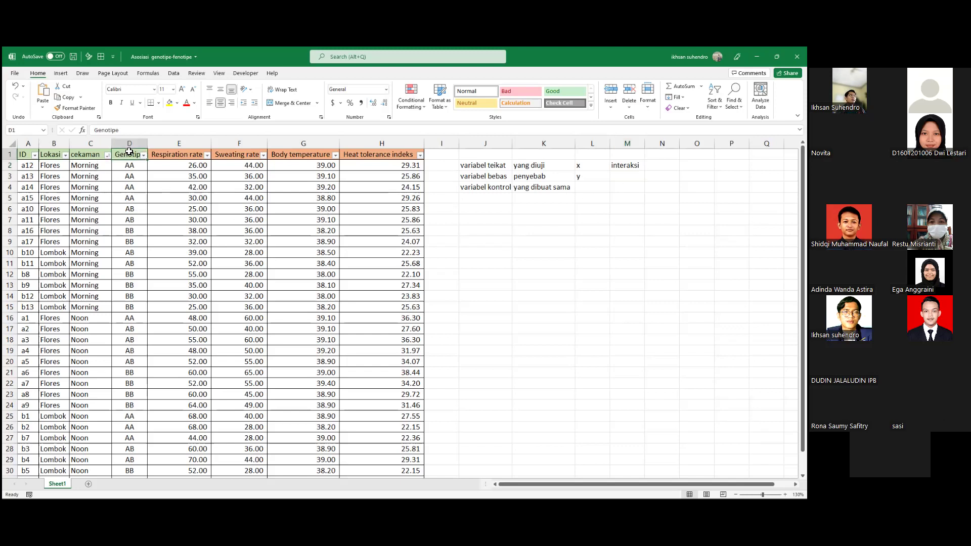
pyautogui.moveTo(82, 155); pyautogui.dragTo(57, 158)
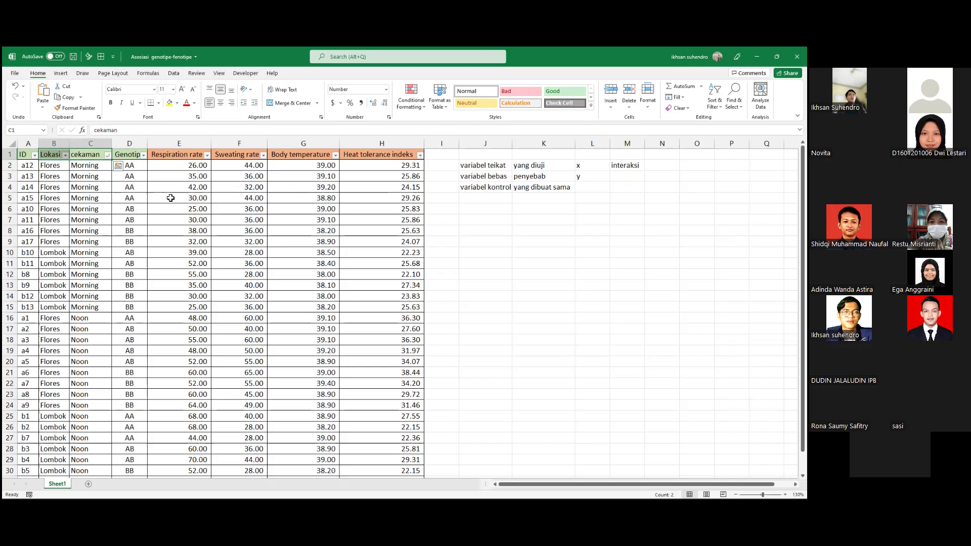
pyautogui.click(607, 186)
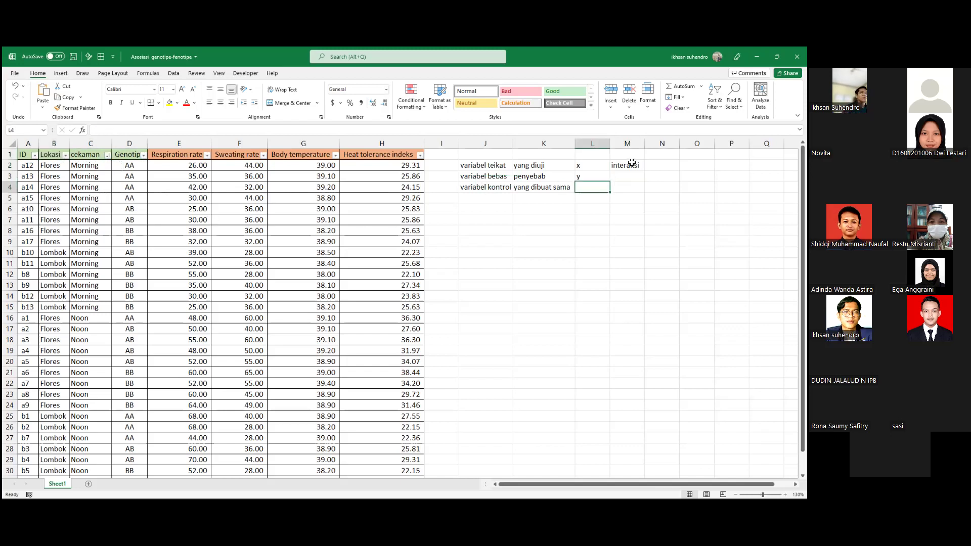
pyautogui.click(631, 168)
pyautogui.press('Delete')
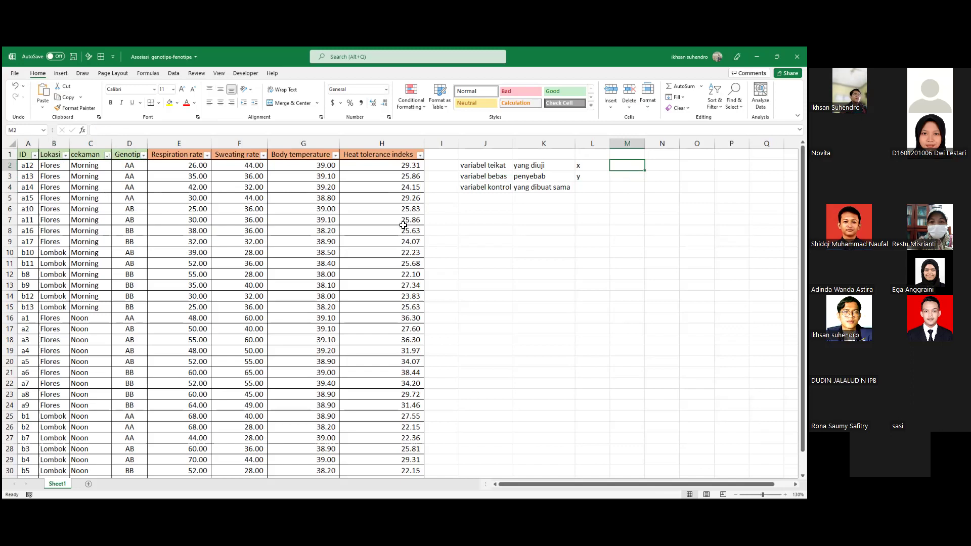
pyautogui.click(238, 233)
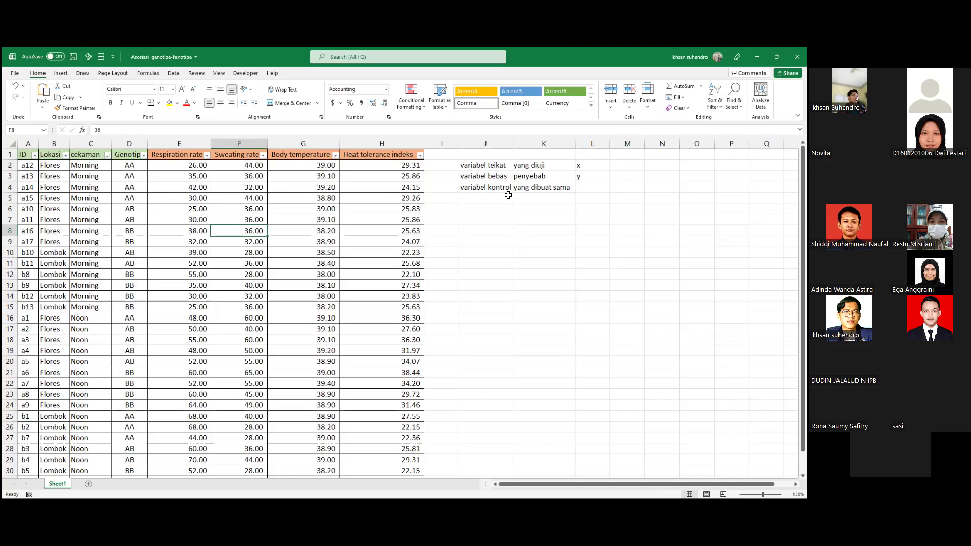
pyautogui.click(535, 186)
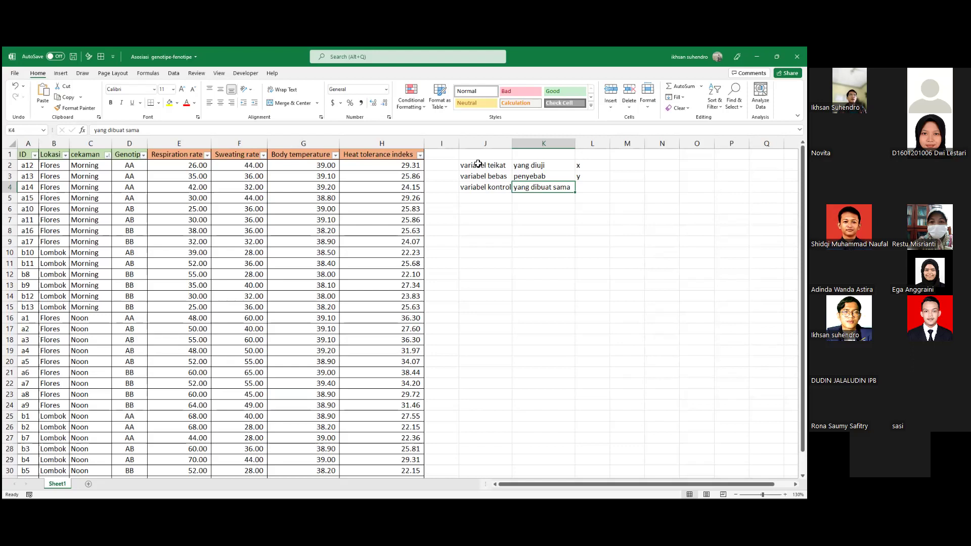
pyautogui.moveTo(478, 166); pyautogui.dragTo(584, 190)
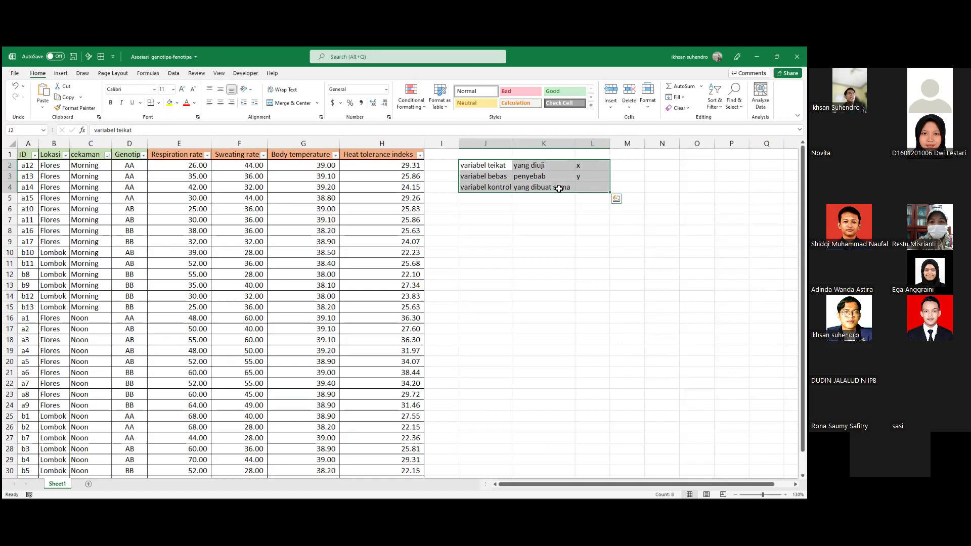
pyautogui.click(558, 189)
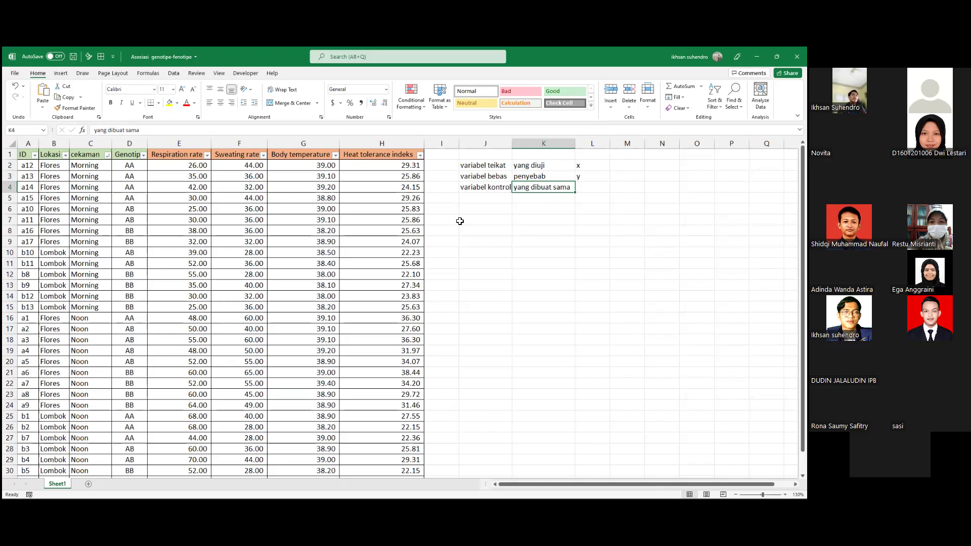
pyautogui.click(475, 189)
pyautogui.click(324, 208)
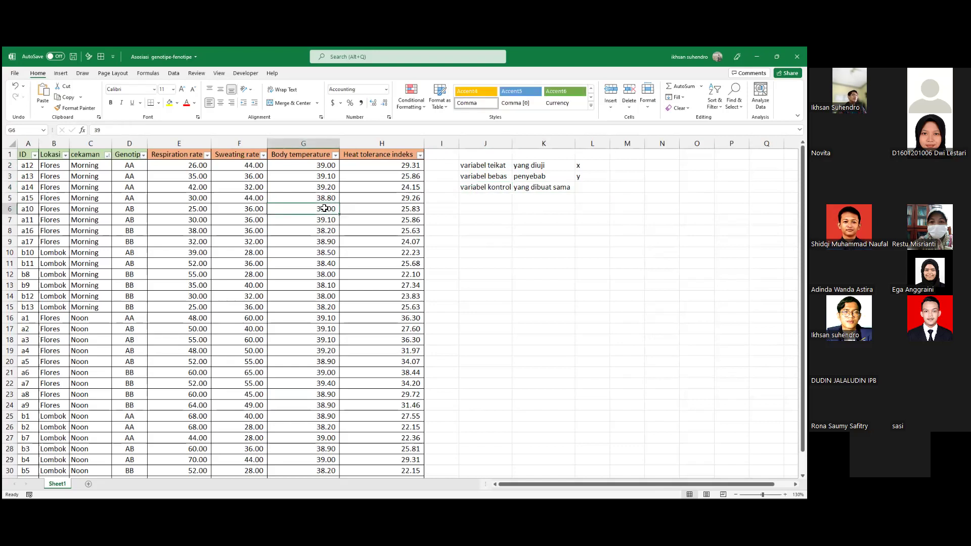
pyautogui.click(478, 185)
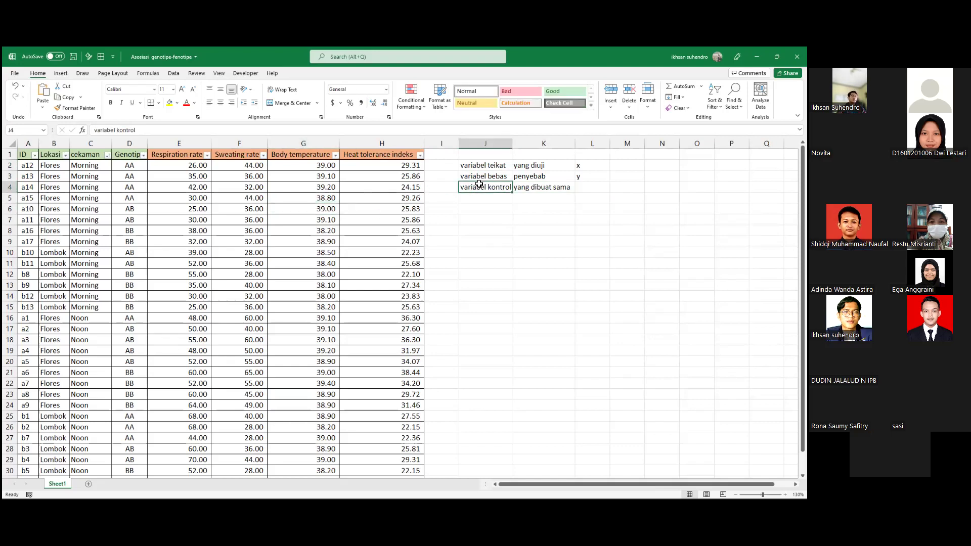
pyautogui.hotkey('ctrl', 'a')
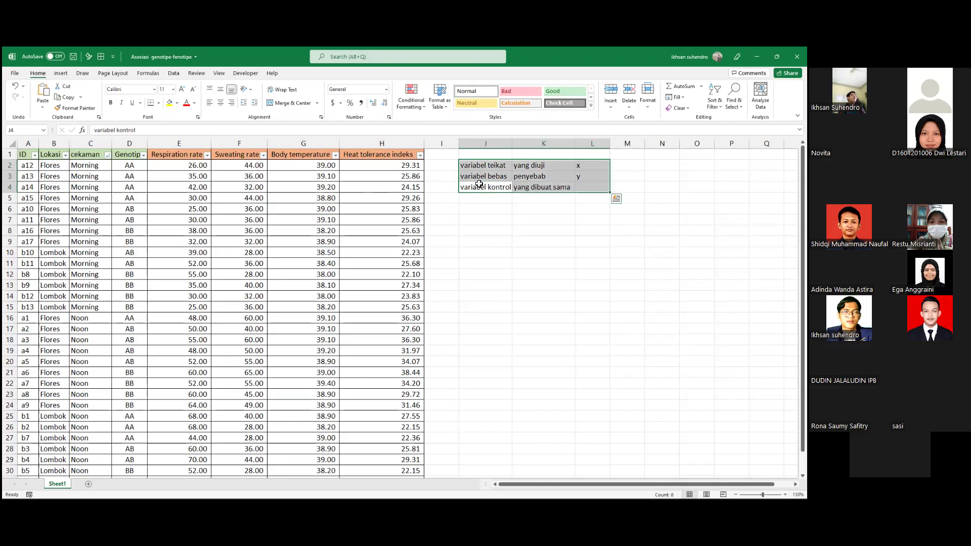
# Remove the variable notes beside the table and select the whole data table A1:H31
pyautogui.hotkey('ctrl', 'z')
pyautogui.hotkey('ctrl', 'z')
pyautogui.hotkey('ctrl', 'z')
pyautogui.hotkey('ctrl', 'z')
pyautogui.hotkey('ctrl', 'z')
pyautogui.hotkey('ctrl', 'z')
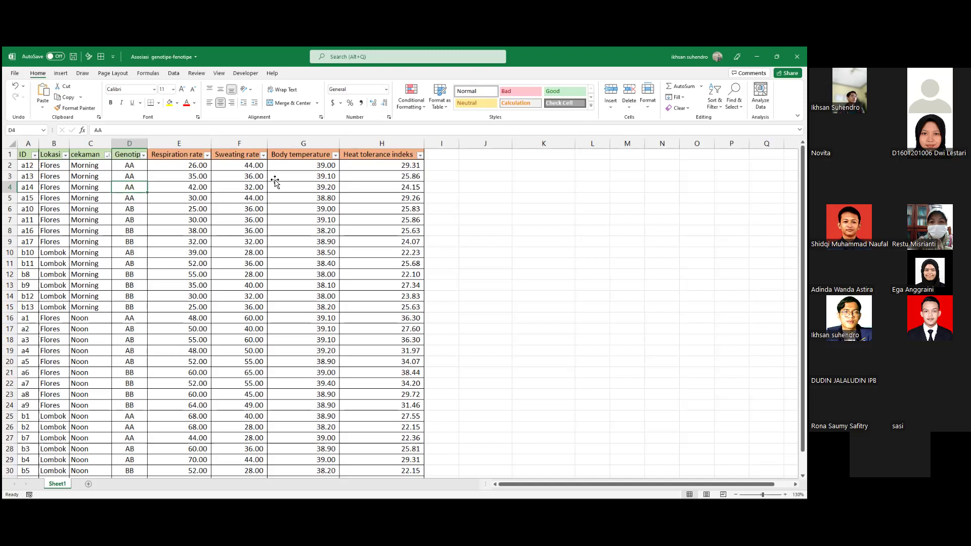
pyautogui.hotkey('ctrl', 'a')
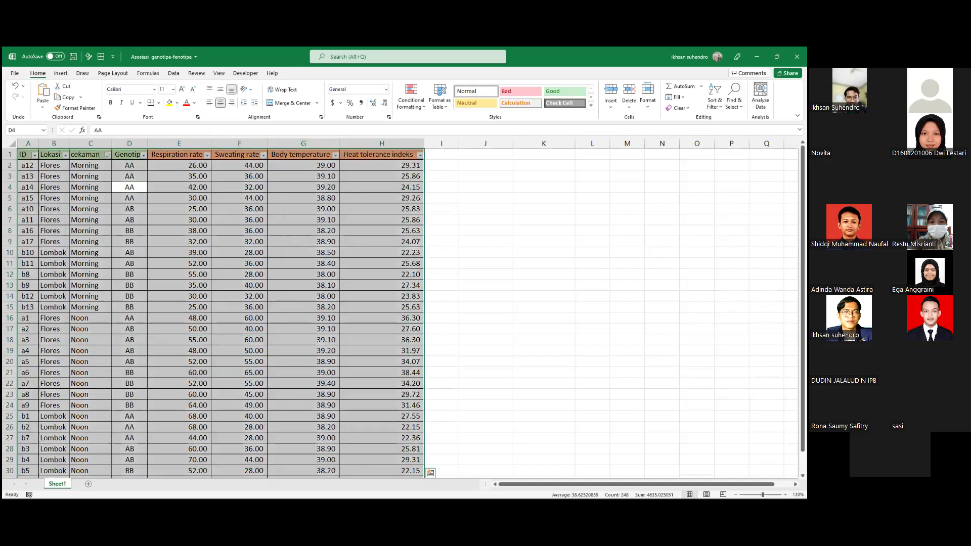
# Create a PivotTable from A1:H31 on the existing worksheet at J1
pyautogui.hotkey('alt', 'n')
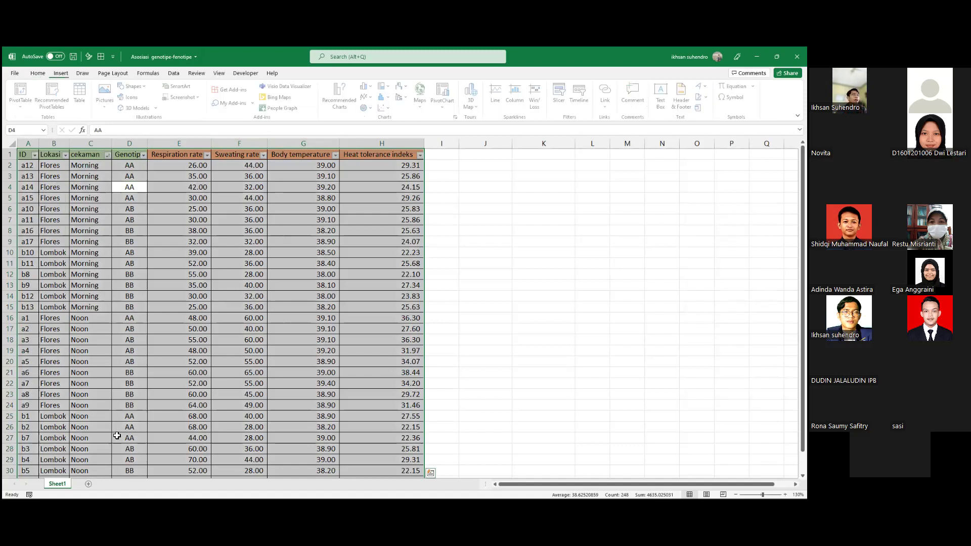
pyautogui.press('v')
pyautogui.press('t')
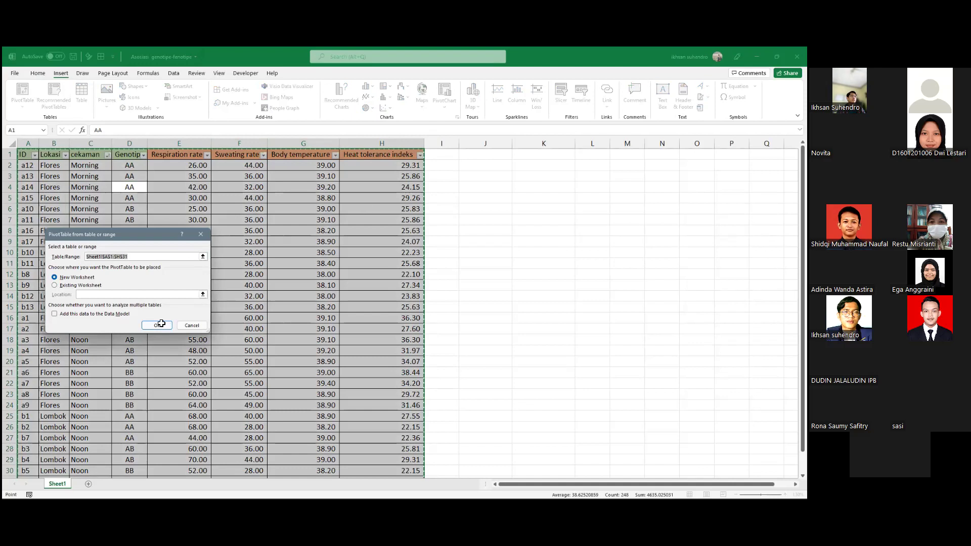
pyautogui.hotkey('alt', 'e')
pyautogui.press('Right')
pyautogui.press('Right')
pyautogui.press('Right')
pyautogui.press('Right')
pyautogui.press('Right')
pyautogui.press('Right')
pyautogui.press('Right')
pyautogui.press('Right')
pyautogui.press('Right')
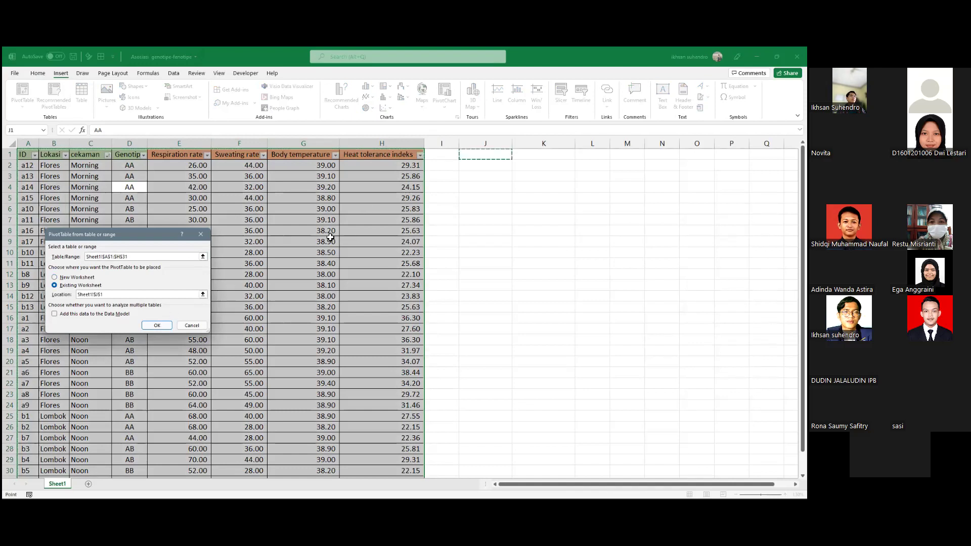
pyautogui.press('Return')
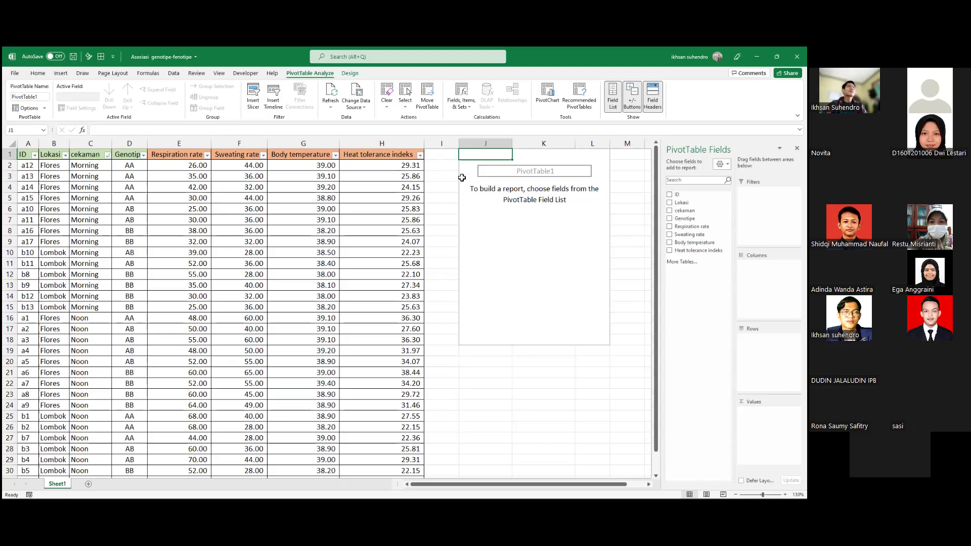
# Undo the PivotTable so only the data table remains
pyautogui.hotkey('ctrl', 'z')
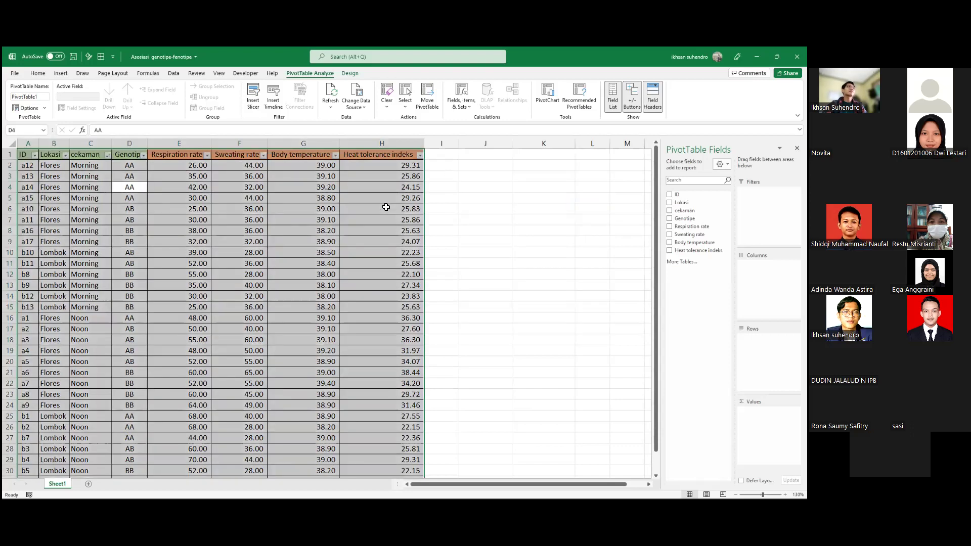
pyautogui.hotkey('ctrl', 'z')
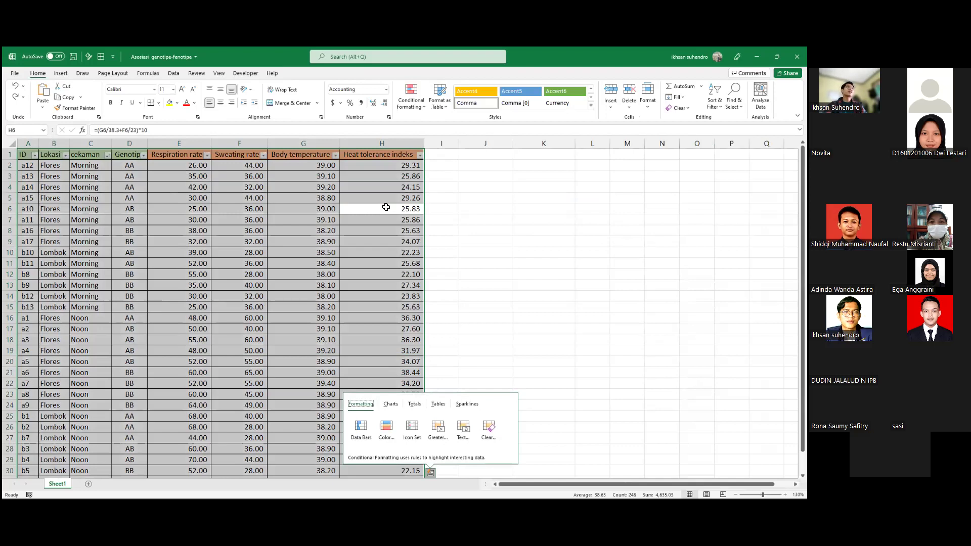
pyautogui.click(153, 178)
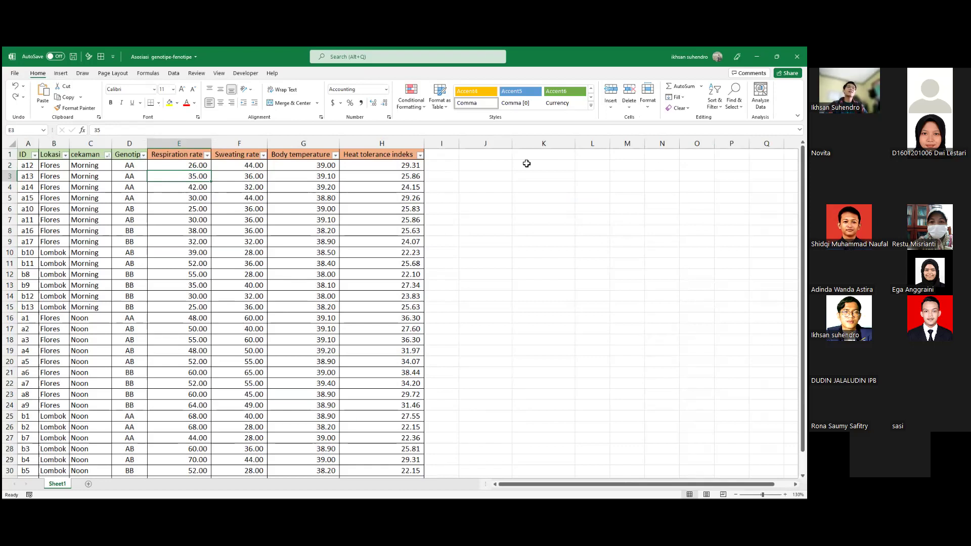
pyautogui.click(499, 152)
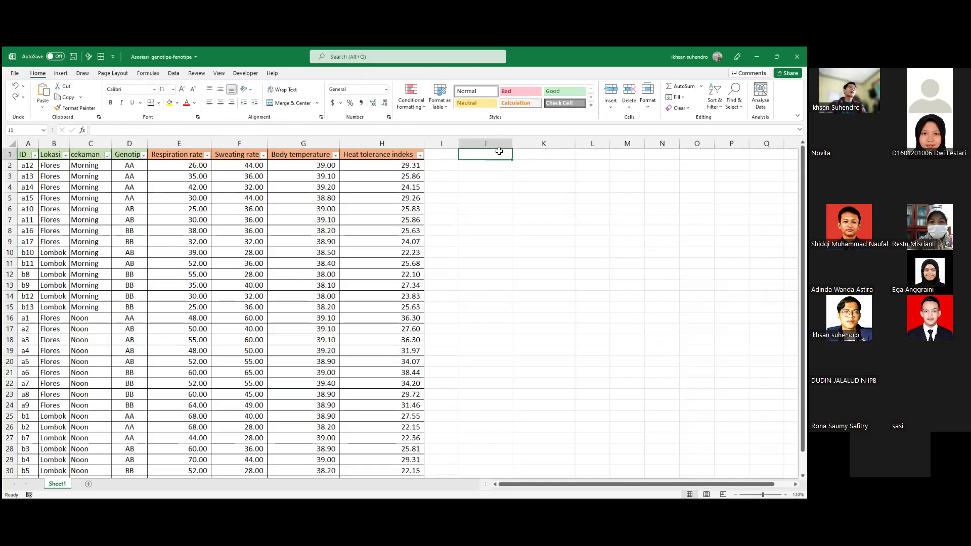
# Insert a blank row above the header row
pyautogui.click(10, 157)
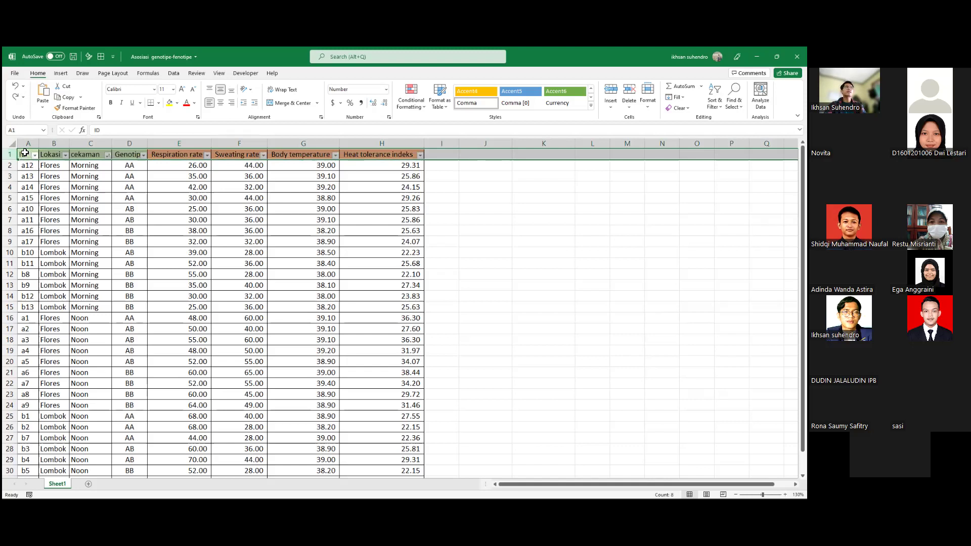
pyautogui.click(24, 153)
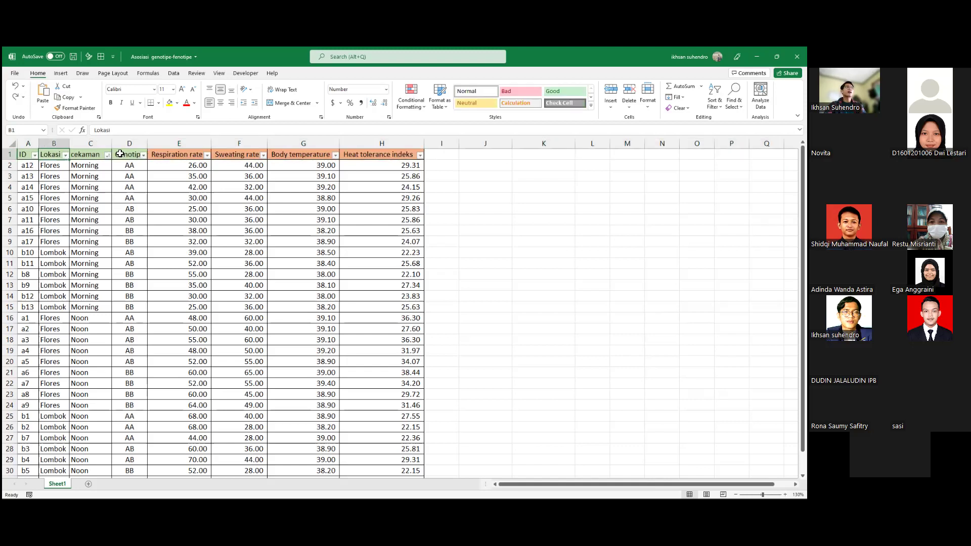
pyautogui.rightClick(11, 154)
pyautogui.click(34, 223)
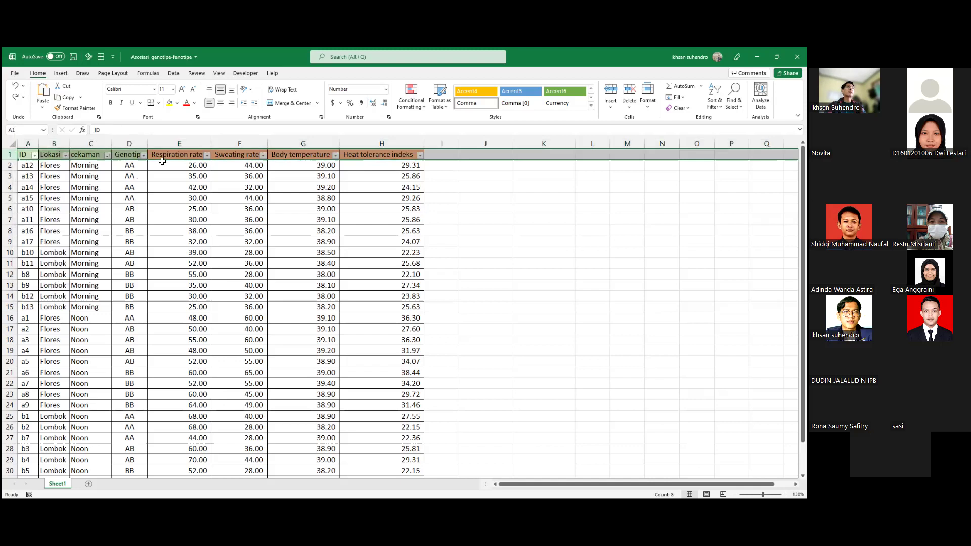
# Label cell E1 'physiology reposes'
pyautogui.click(172, 153)
pyautogui.write('phy')
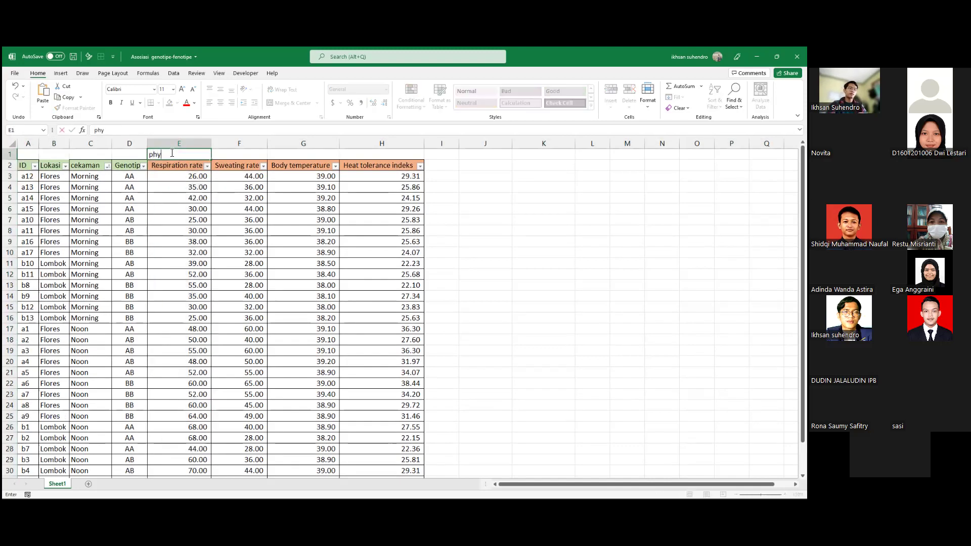
pyautogui.write('siology reposes')
pyautogui.hotkey('ctrl', 'Return')
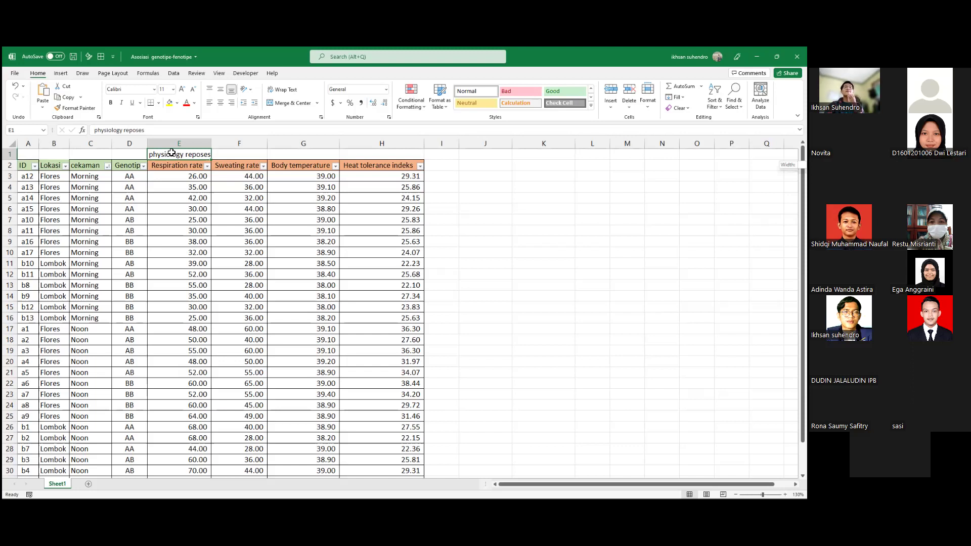
# Merge and centre 'physiology reposes' across E1:H1
pyautogui.hscroll(15, 171, 152)
pyautogui.hscroll(-10, 181, 178)
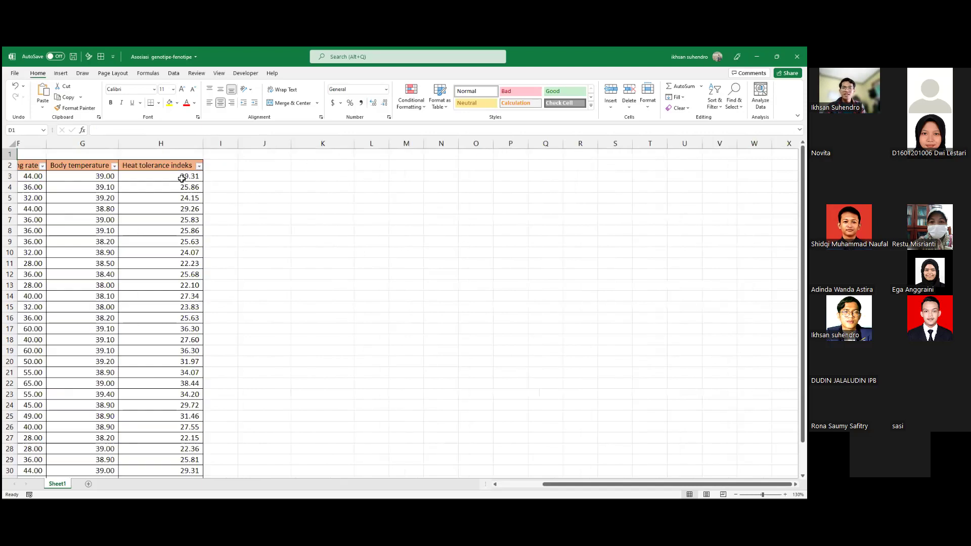
pyautogui.hscroll(-2, 181, 177)
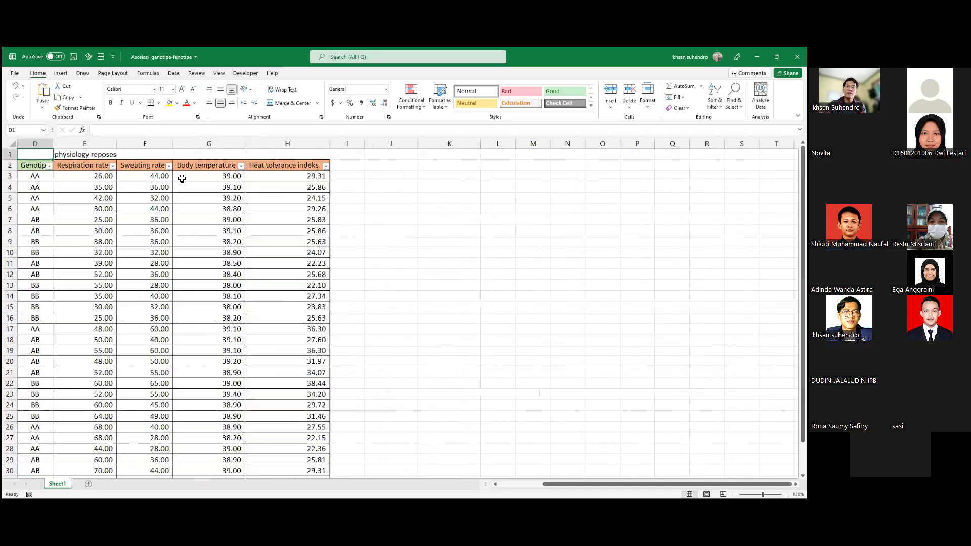
pyautogui.click(181, 178)
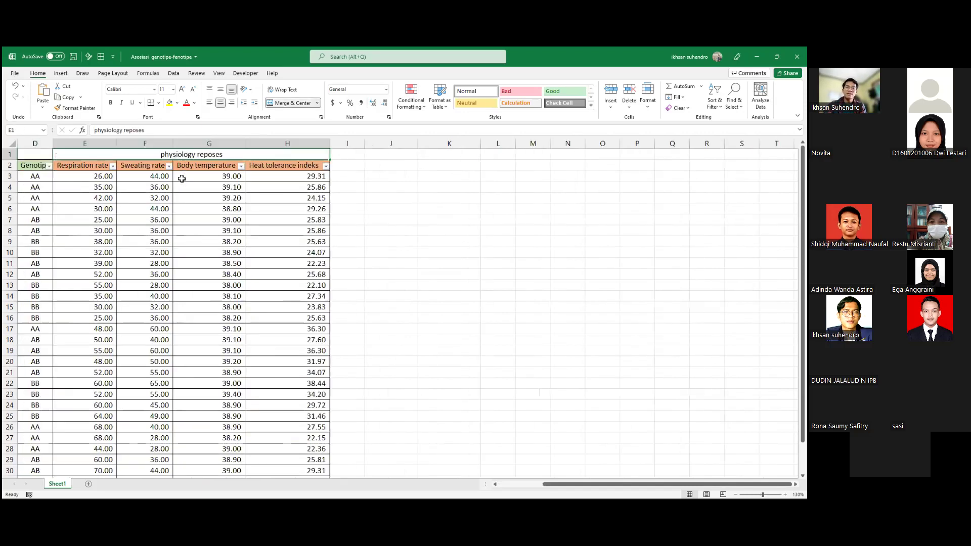
# Merge and centre B1:C1 and label it Lingkungan
pyautogui.press('Left')
pyautogui.press('Left')
pyautogui.press('Left')
pyautogui.press('Left')
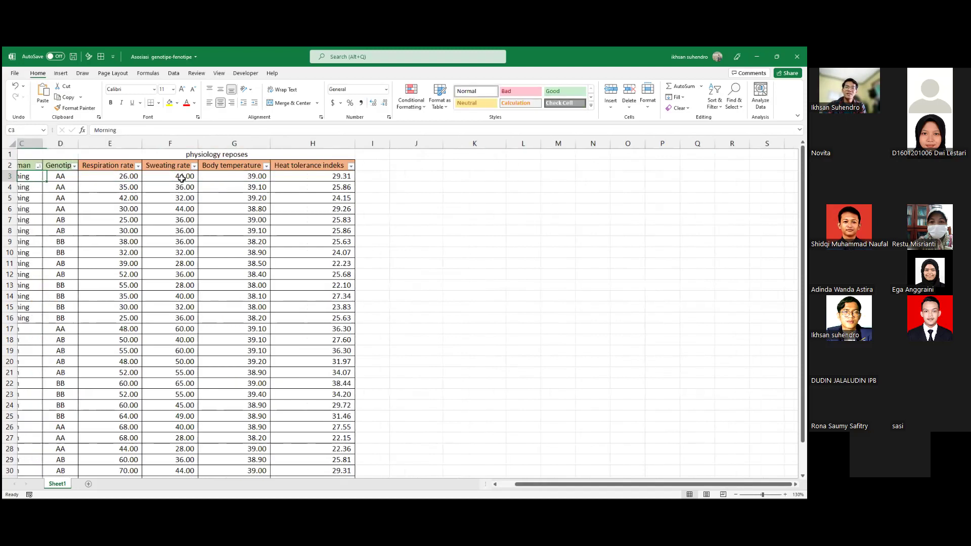
pyautogui.press('Left')
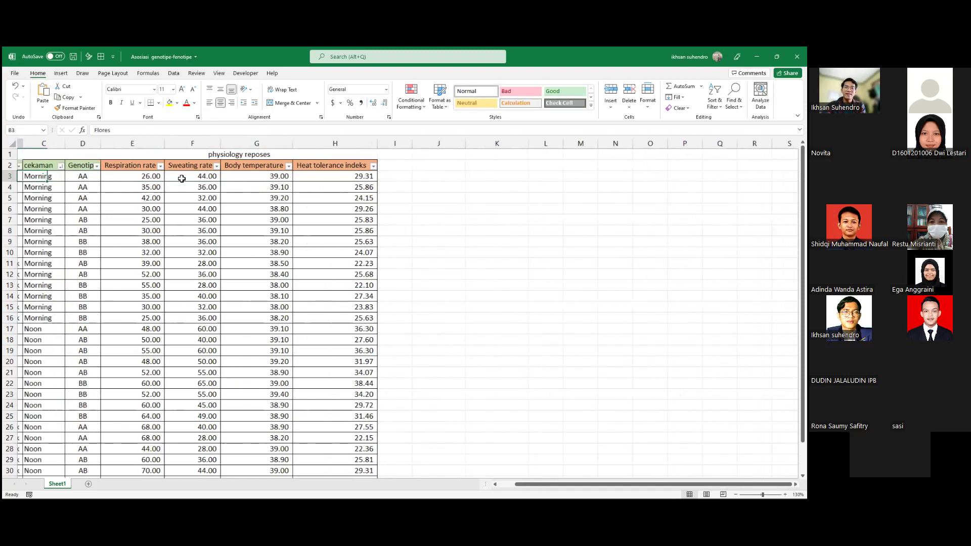
pyautogui.press('Left')
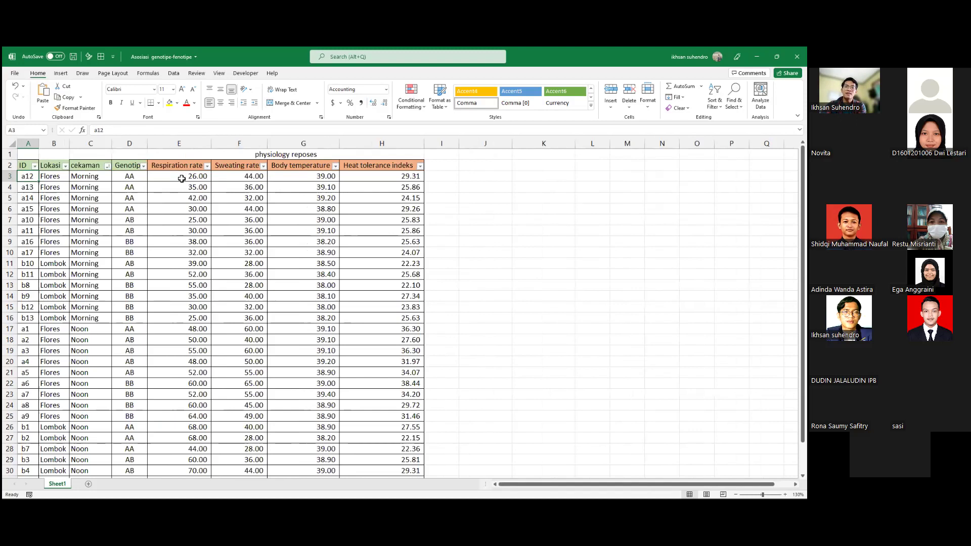
pyautogui.press('Up')
pyautogui.press('Up')
pyautogui.press('Right')
pyautogui.hotkey('shift', 'Right')
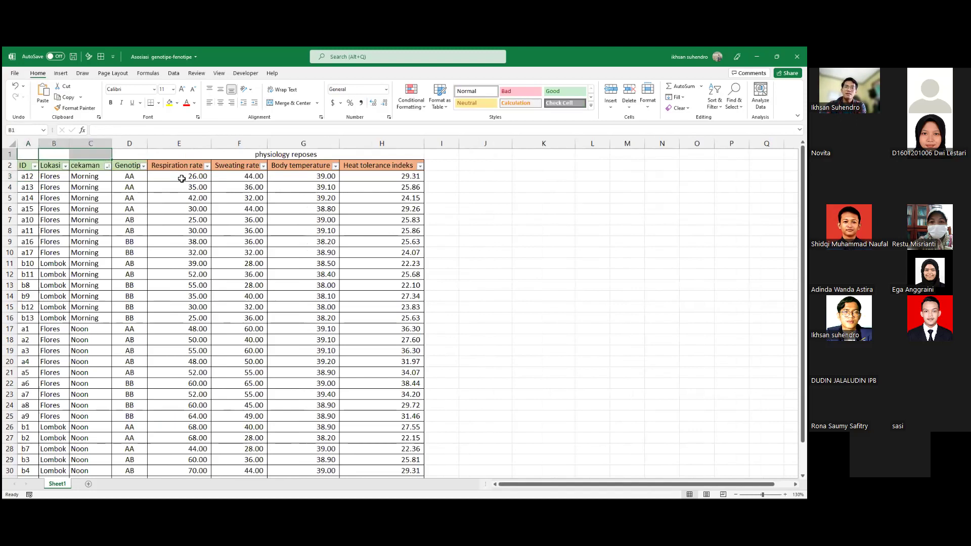
pyautogui.hotkey('alt', 'h')
pyautogui.write('mcLingkungan')
pyautogui.press('Tab')
# Merge and centre A1:A2 so the ID header spans both rows
pyautogui.press('Home')
pyautogui.hotkey('shift', 'Down')
pyautogui.hotkey('alt', 'h')
pyautogui.press('m')
pyautogui.press('c')
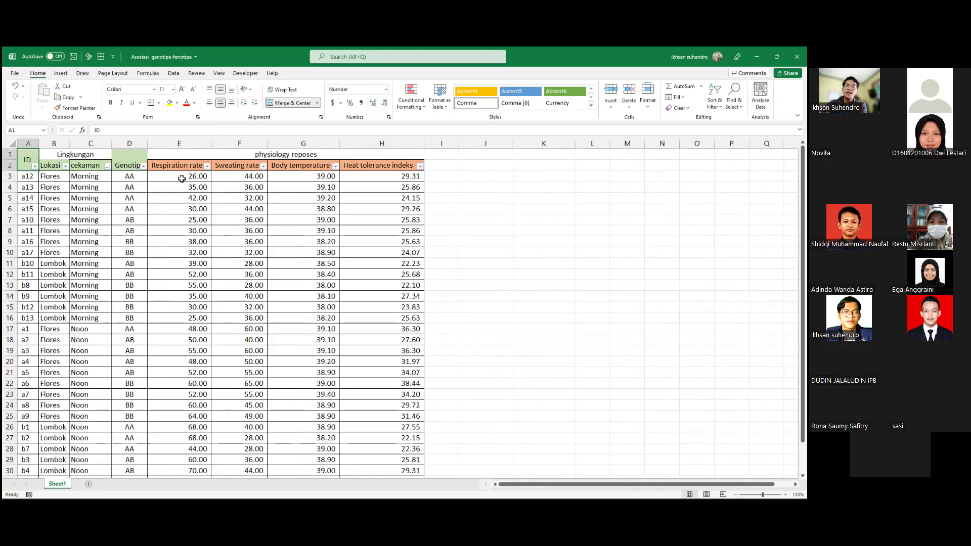
# Centre all table contents horizontally and vertically
pyautogui.hotkey('ctrl', 'a')
pyautogui.scroll(-1, 181, 179)
pyautogui.scroll(1, 181, 178)
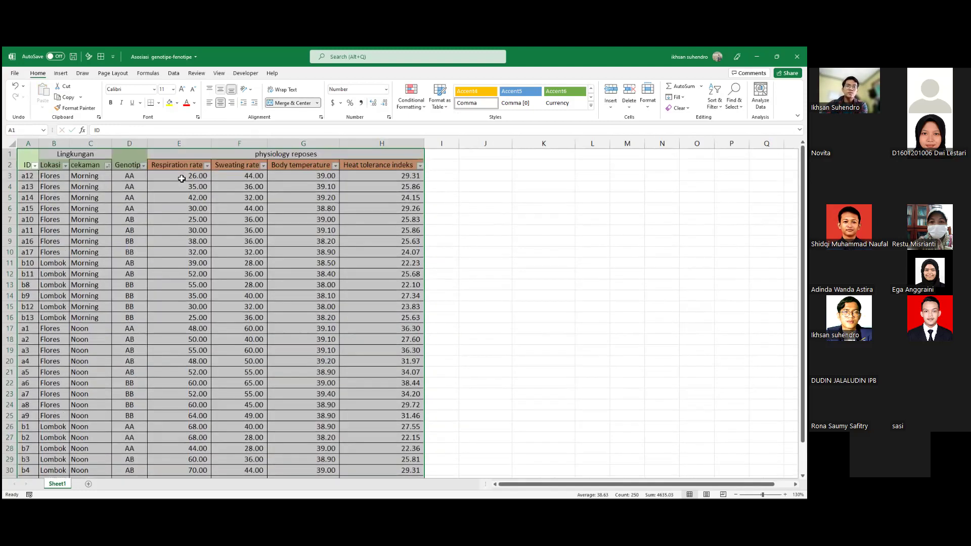
pyautogui.hotkey('alt', 'h')
pyautogui.press('a')
pyautogui.press('m')
pyautogui.hotkey('alt', 'h')
pyautogui.press('a')
pyautogui.press('c')
pyautogui.click(182, 178)
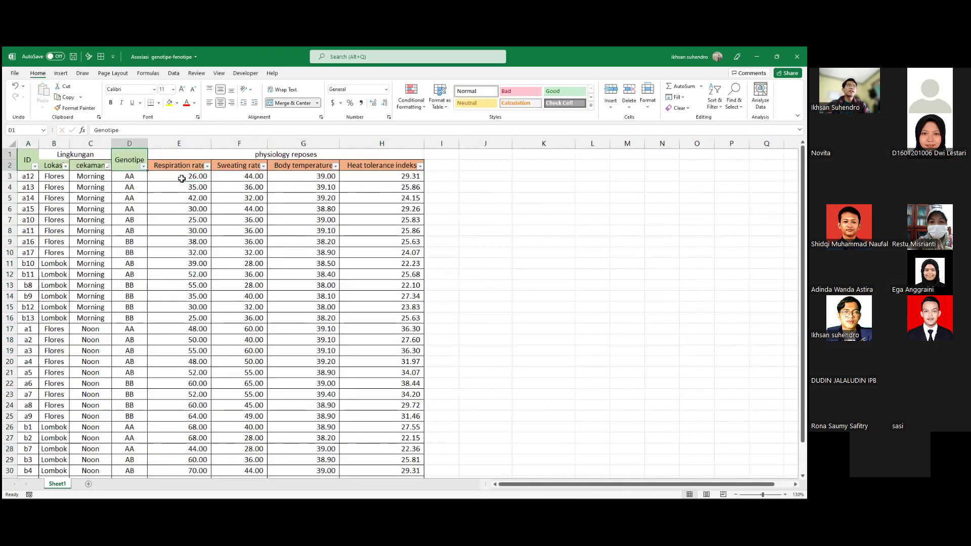
# Apply All Borders to the whole table
pyautogui.hotkey('ctrl', 'a')
pyautogui.scroll(-1, 182, 178)
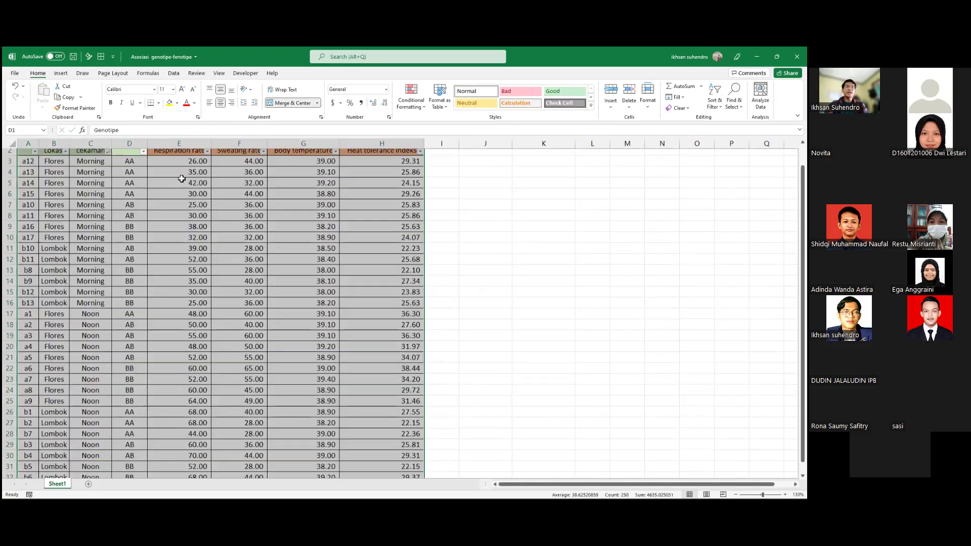
pyautogui.hotkey('alt', 'h')
pyautogui.press('b')
pyautogui.press('a')
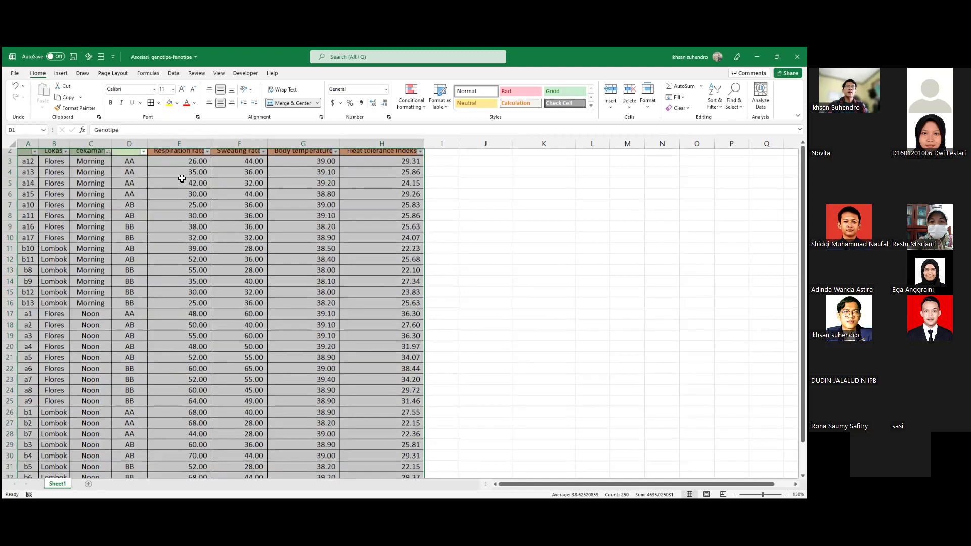
pyautogui.scroll(1, 182, 178)
pyautogui.click(181, 179)
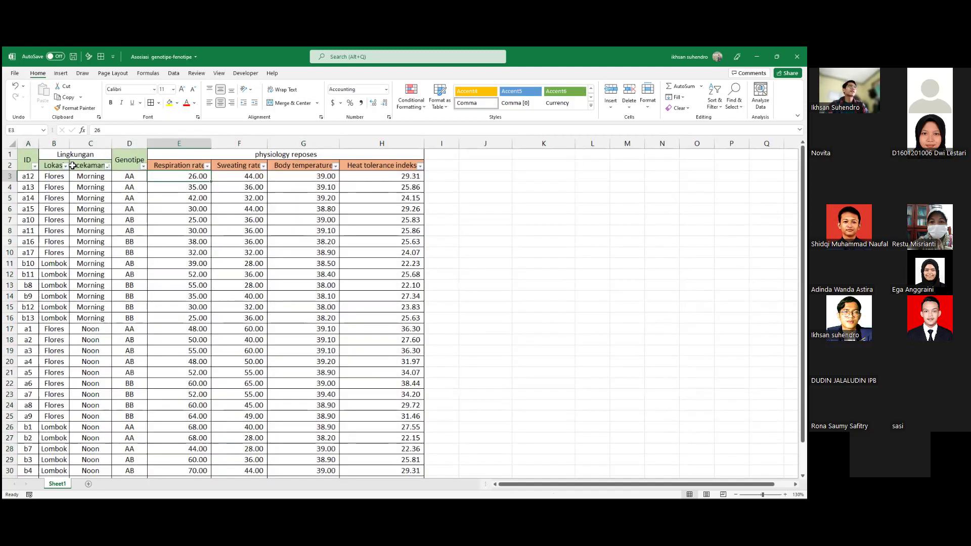
# Select row 2 and the merged ID cell, then bring up the top header row's actions
pyautogui.click(11, 167)
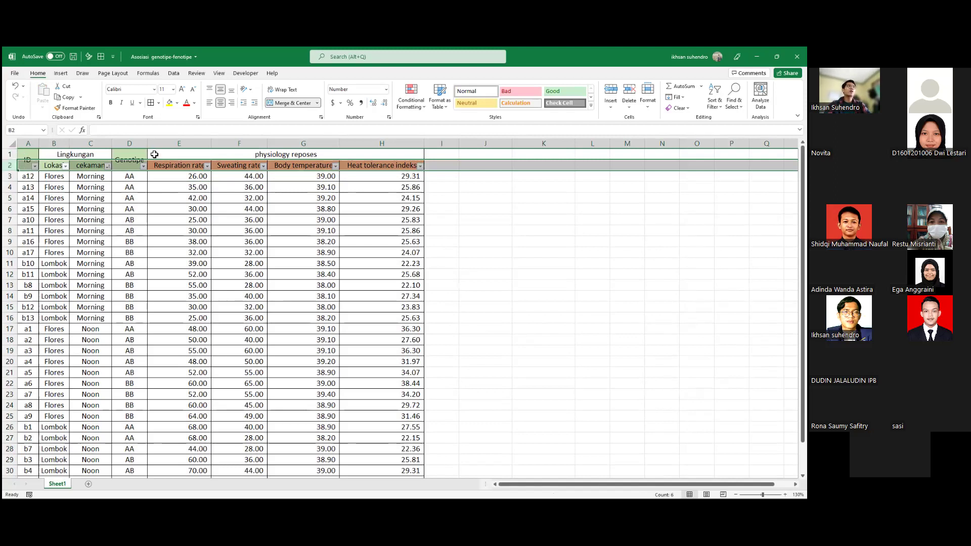
pyautogui.click(58, 165)
pyautogui.click(31, 158)
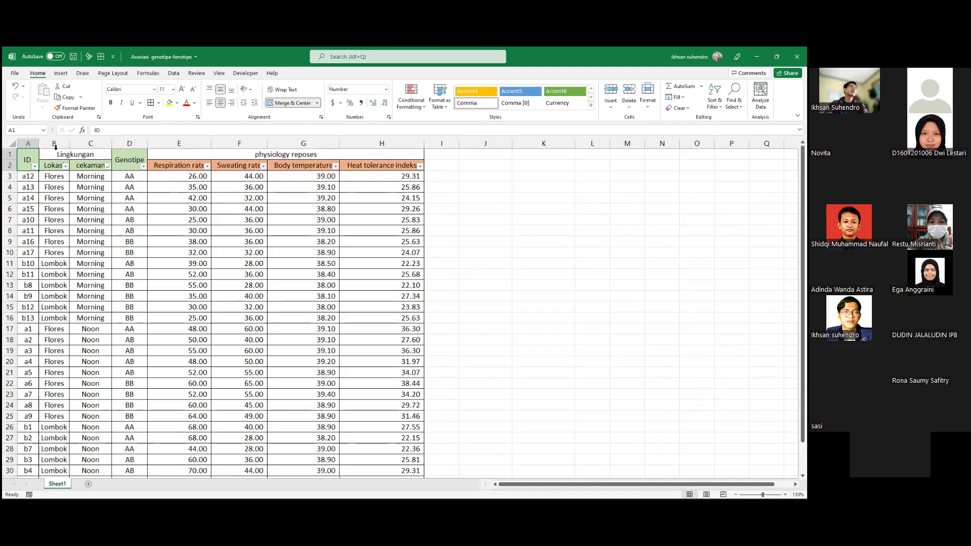
pyautogui.rightClick(10, 155)
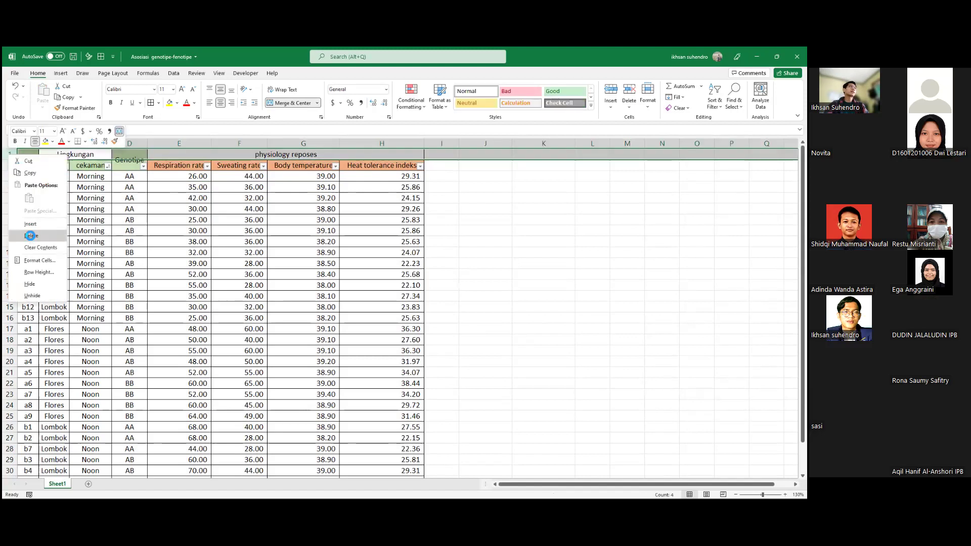
# Delete the grouping row 1 and retype header D1 as Genotipe
pyautogui.click(31, 236)
pyautogui.click(130, 208)
pyautogui.click(131, 157)
pyautogui.write('Gen')
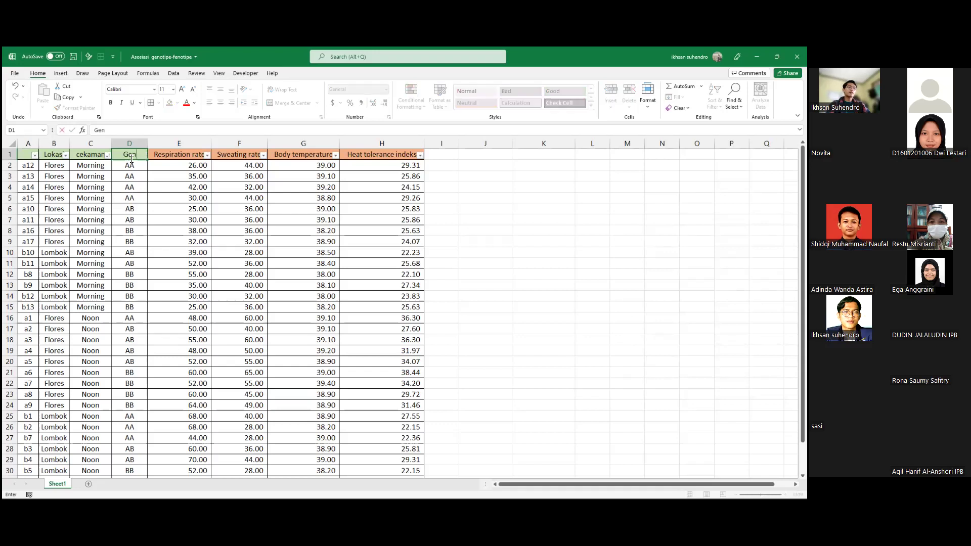
pyautogui.write('oti[')
pyautogui.press('BackSpace')
pyautogui.write('pe')
pyautogui.press('Return')
# Retype header C1 as Cekaman and A1 as ID
pyautogui.press('Left')
pyautogui.press('Up')
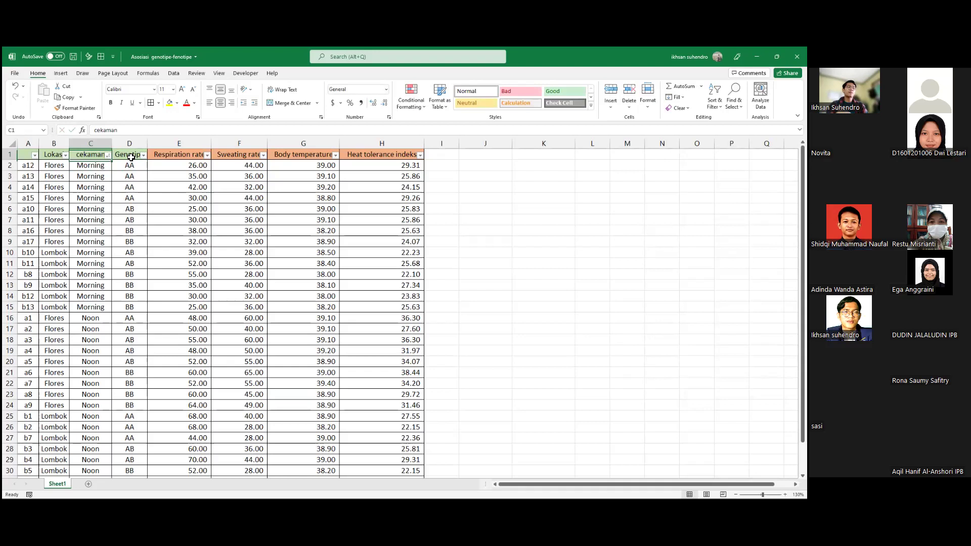
pyautogui.write('Cekaman')
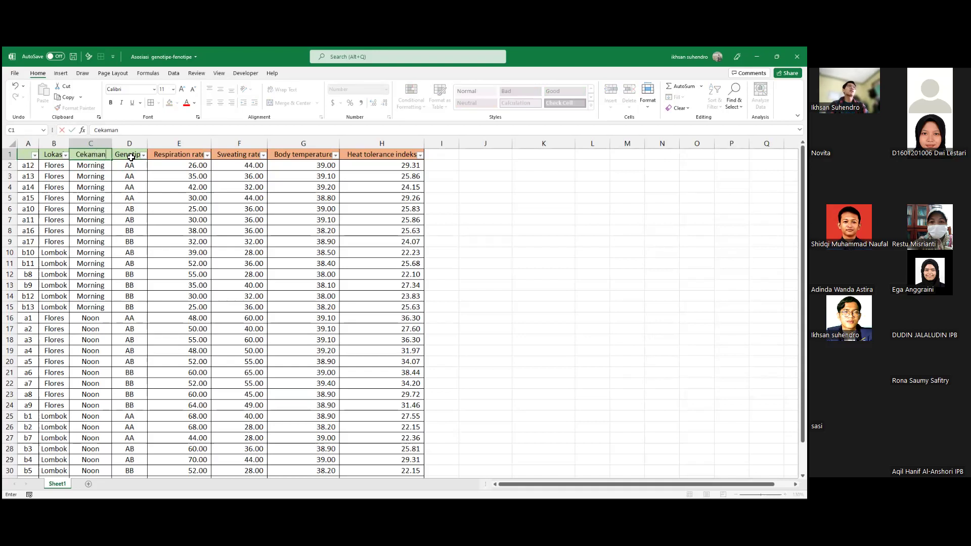
pyautogui.press('Left')
pyautogui.press('Left')
pyautogui.write('ID')
pyautogui.press('Return')
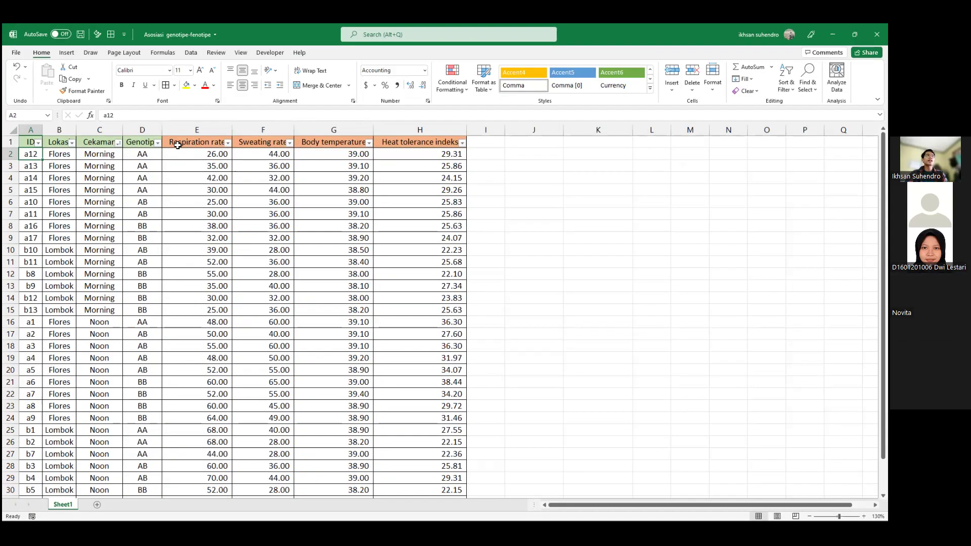
# Insert an empty column F before Sweating rate
pyautogui.rightClick(253, 130)
pyautogui.click(274, 197)
pyautogui.click(275, 195)
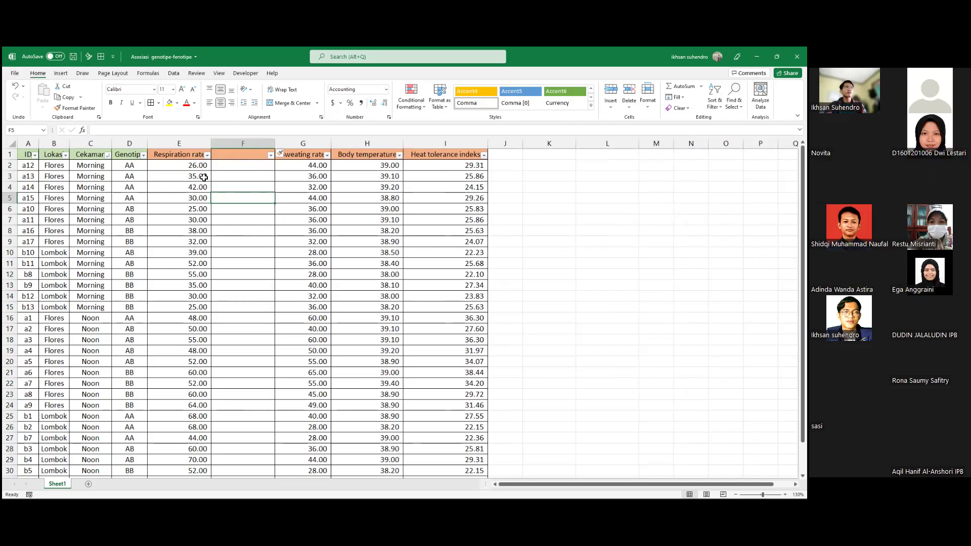
# Insert a blank row 7 and enter test values 'flores' and 220
pyautogui.rightClick(10, 220)
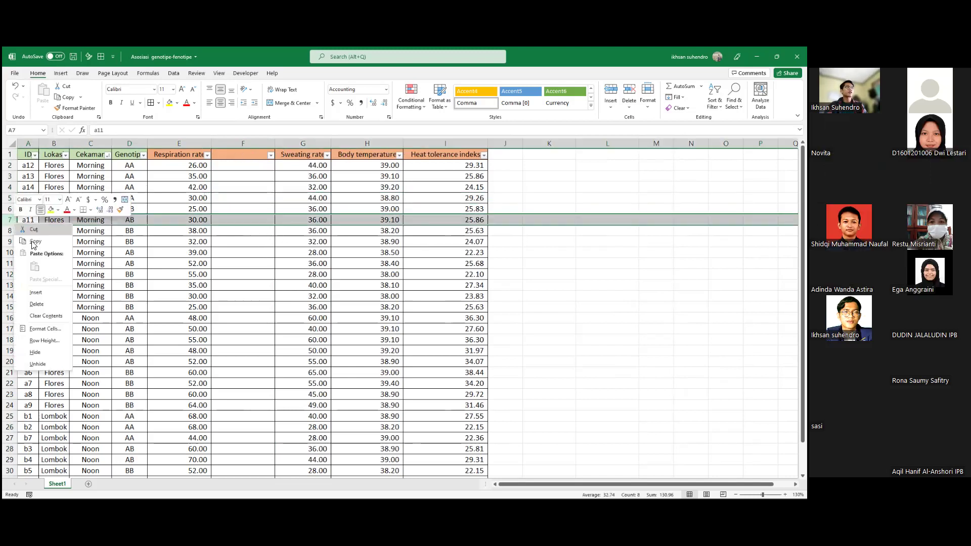
pyautogui.click(58, 289)
pyautogui.click(195, 272)
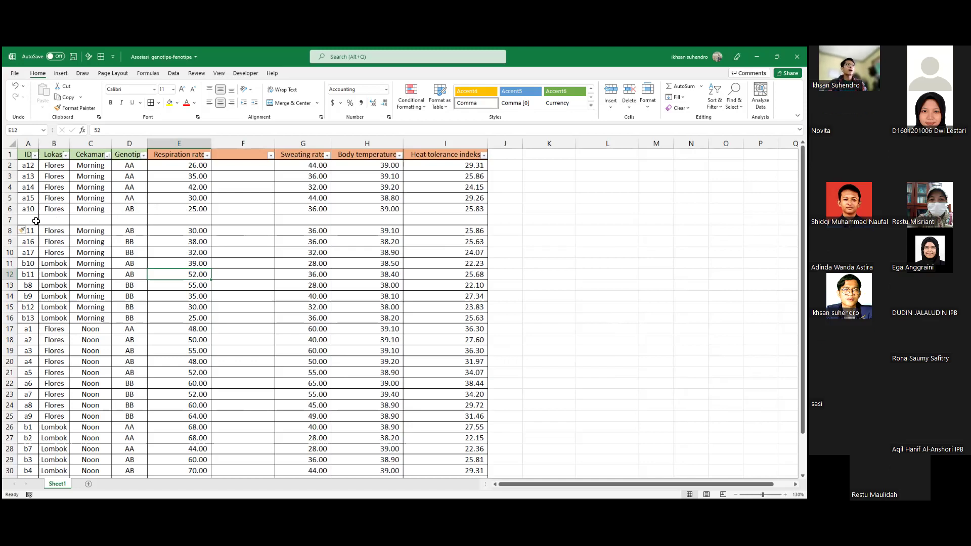
pyautogui.click(51, 222)
pyautogui.write('flores')
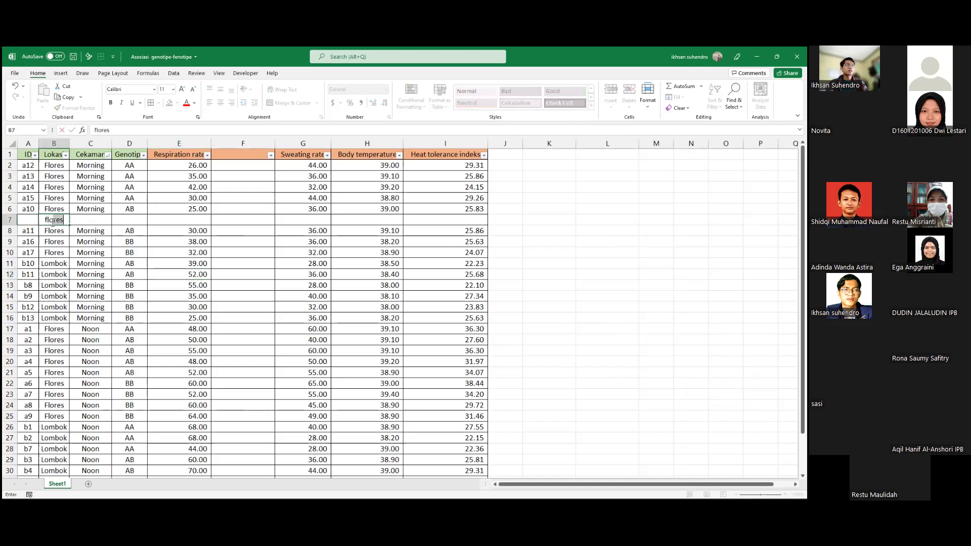
pyautogui.click(177, 220)
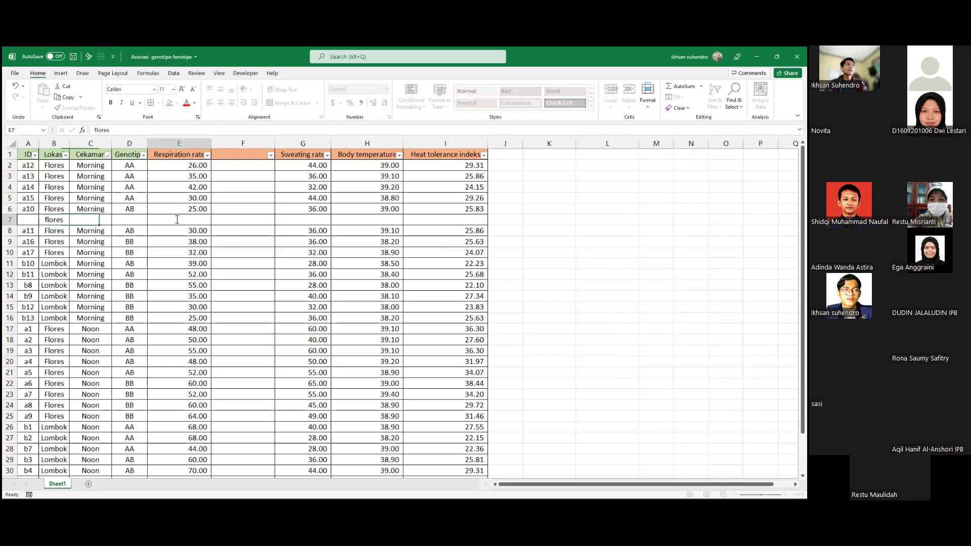
pyautogui.write('220')
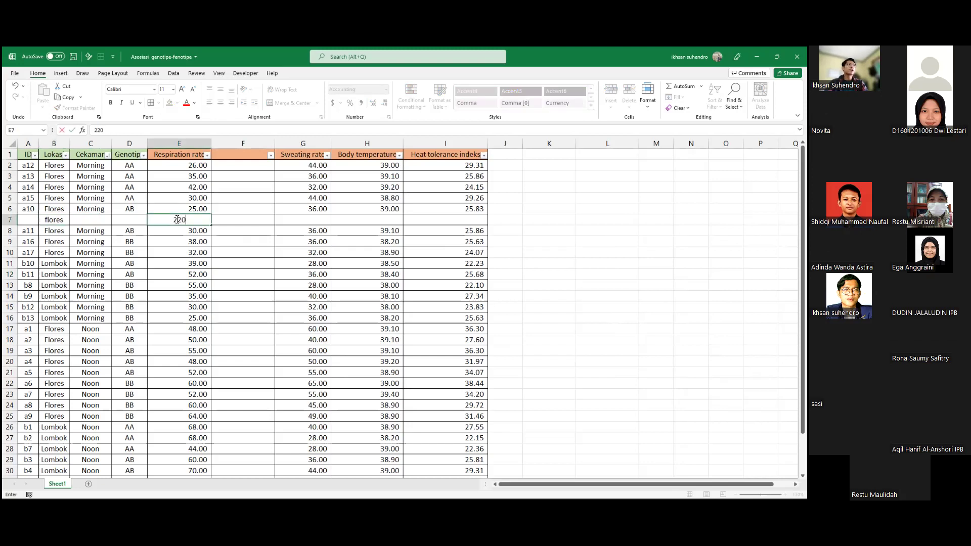
pyautogui.click(179, 262)
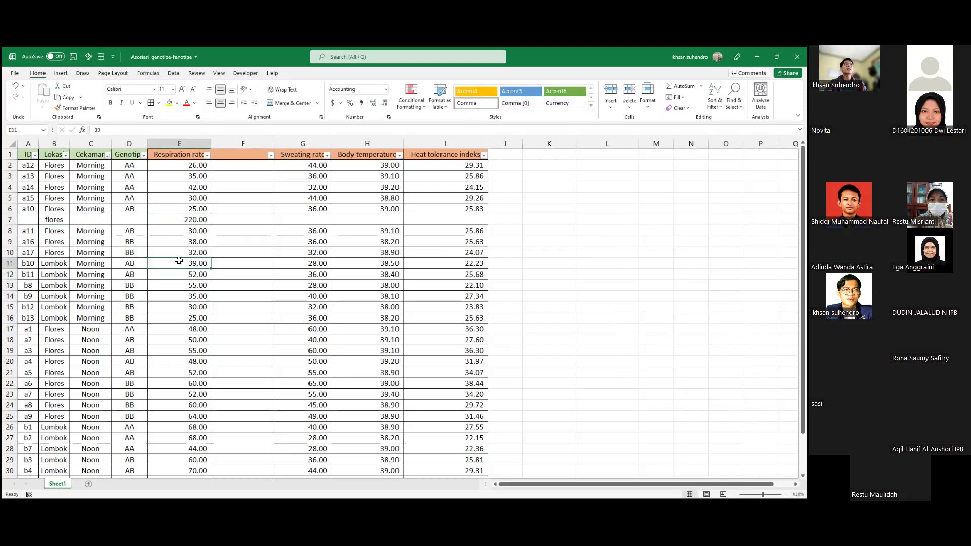
# Delete test row 7 and the empty column F
pyautogui.rightClick(12, 223)
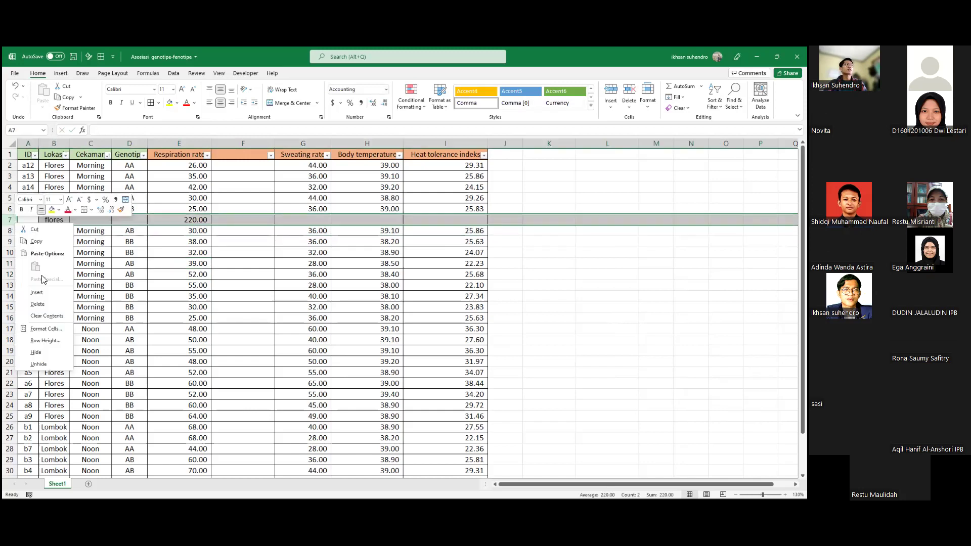
pyautogui.press('Escape')
pyautogui.hotkey('ctrl', '-')
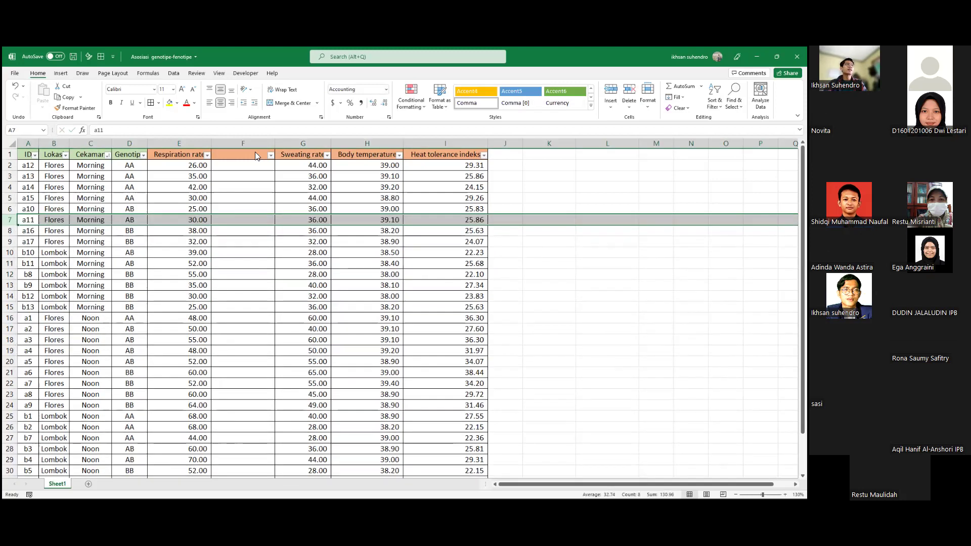
pyautogui.rightClick(239, 143)
pyautogui.click(262, 229)
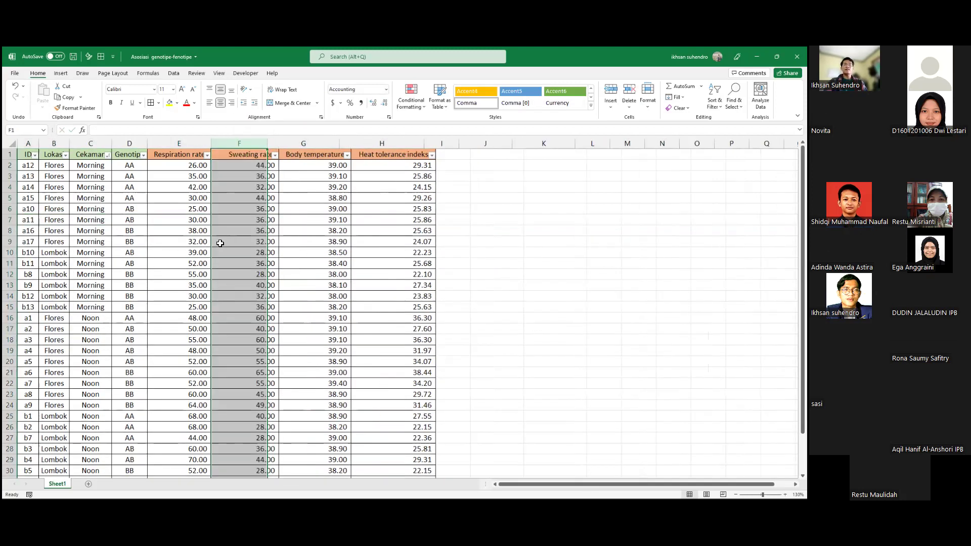
# Select the whole table with Ctrl+A and display the Insert tab commands
pyautogui.click(220, 243)
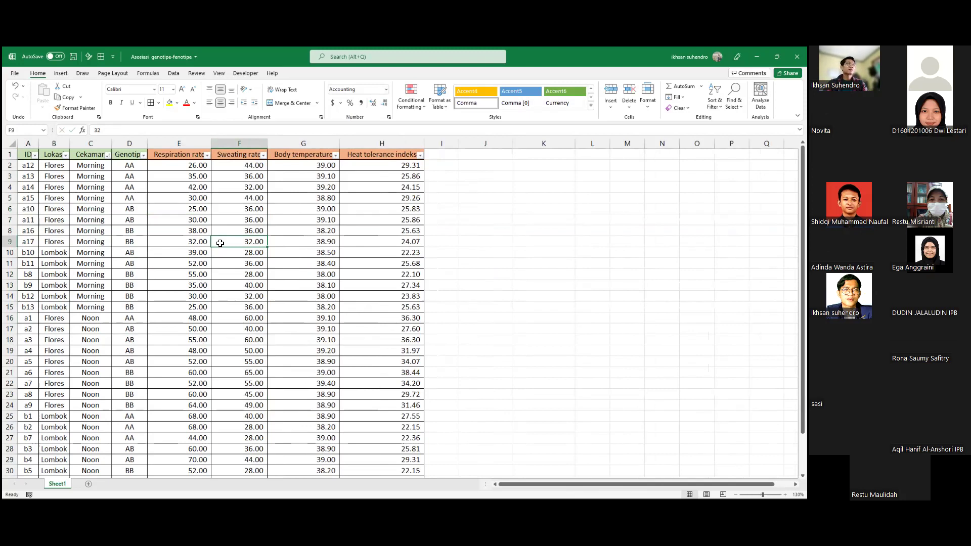
pyautogui.hotkey('ctrl', 'a')
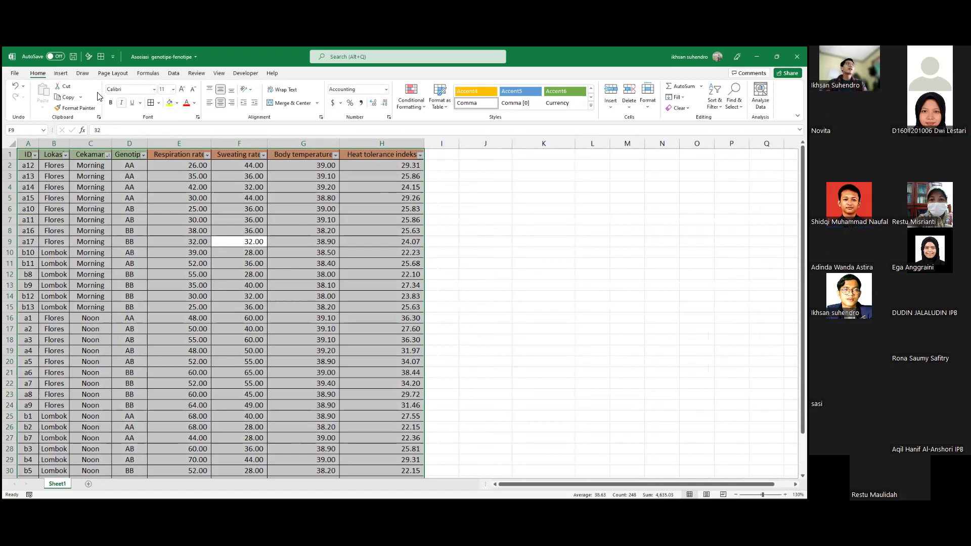
pyautogui.click(60, 73)
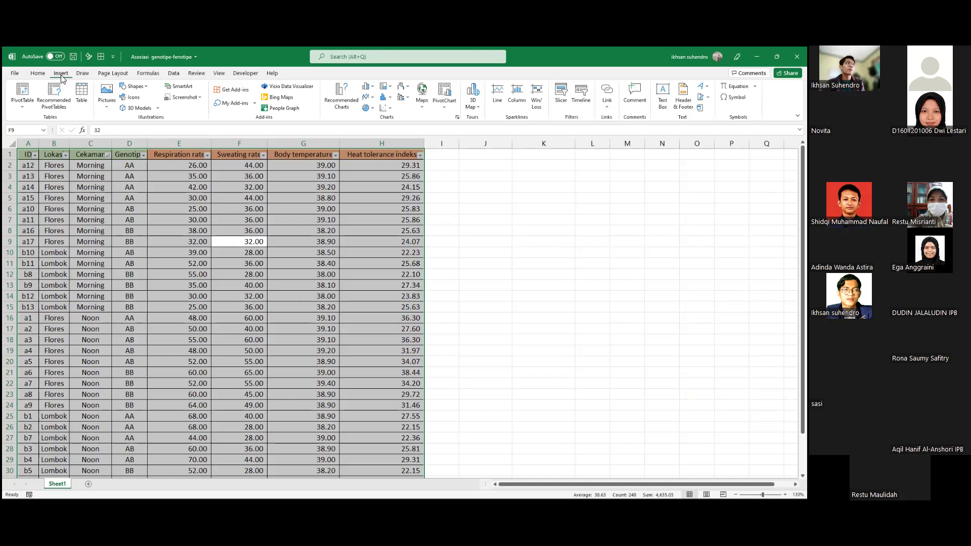
pyautogui.click(76, 251)
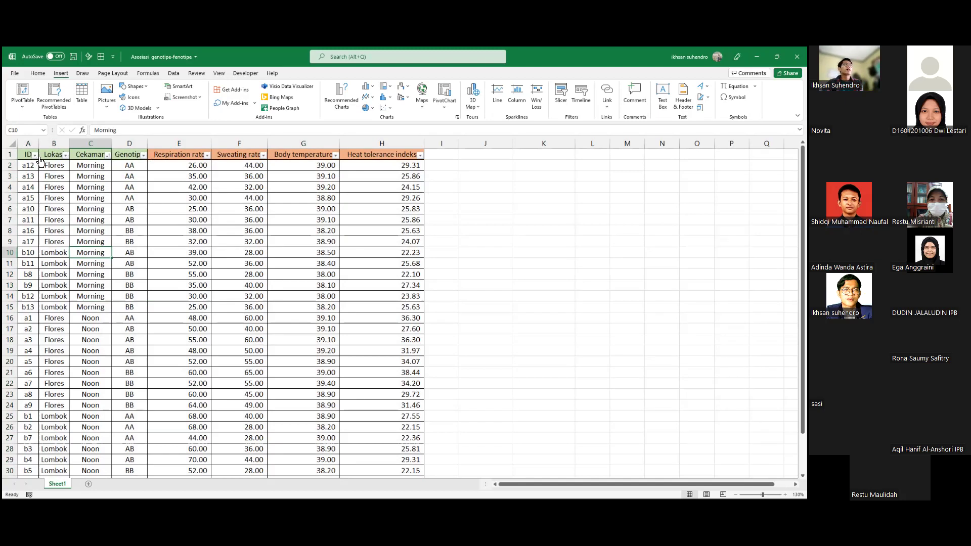
# Autofit columns B and D so the full Lokasi and Genotipe headers show
pyautogui.doubleClick(68, 144)
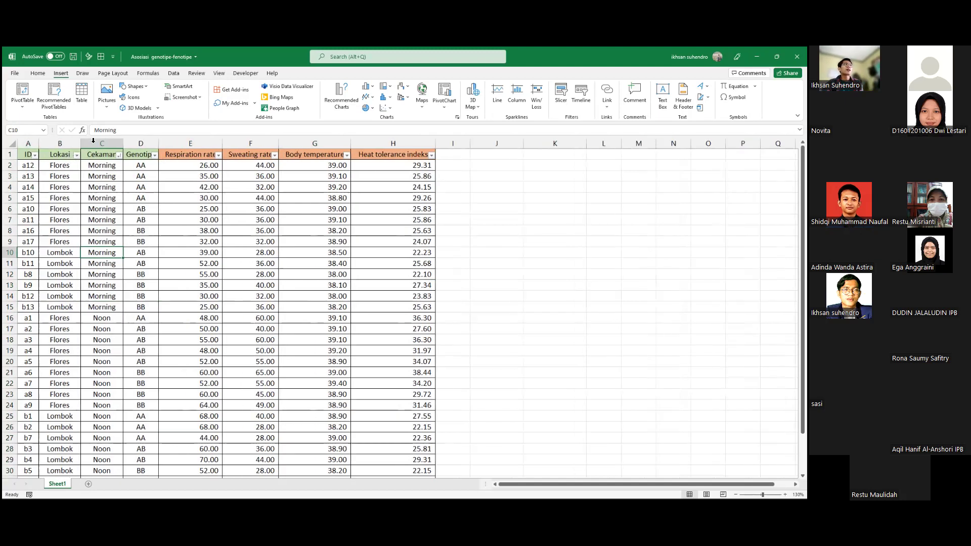
pyautogui.doubleClick(160, 143)
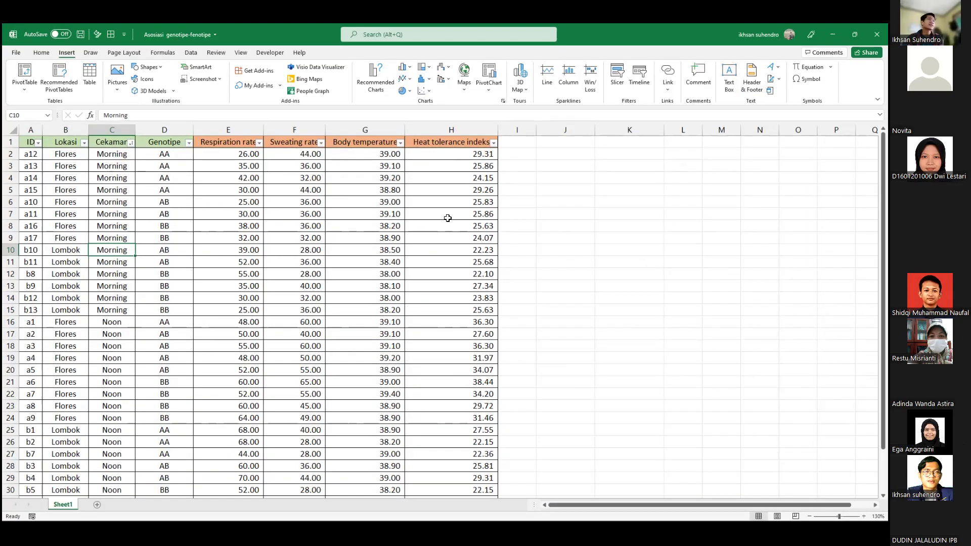
pyautogui.click(238, 143)
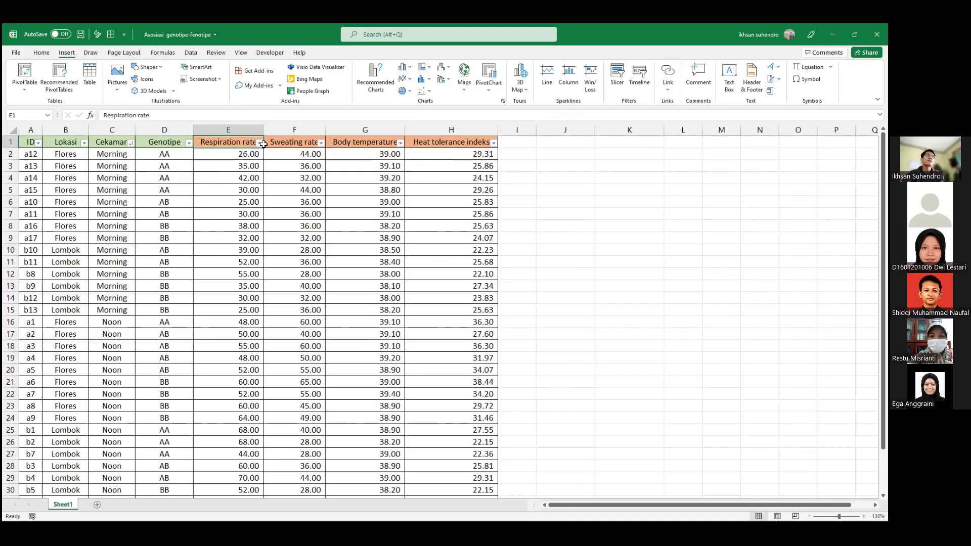
pyautogui.click(283, 144)
pyautogui.click(365, 145)
pyautogui.click(424, 146)
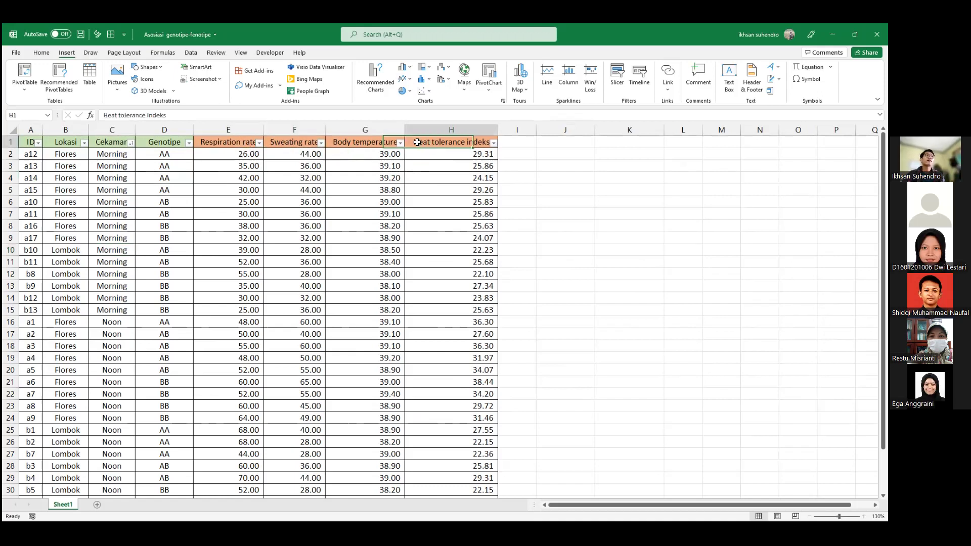
pyautogui.click(572, 154)
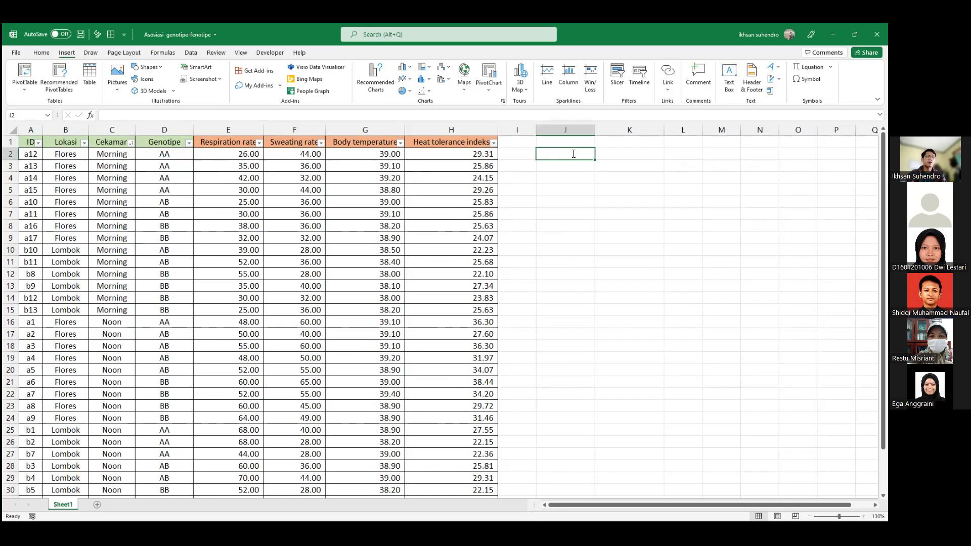
# Enter the model equation 'Y= U + A + B + (AB) + e' in cell J2
pyautogui.write('Y= U')
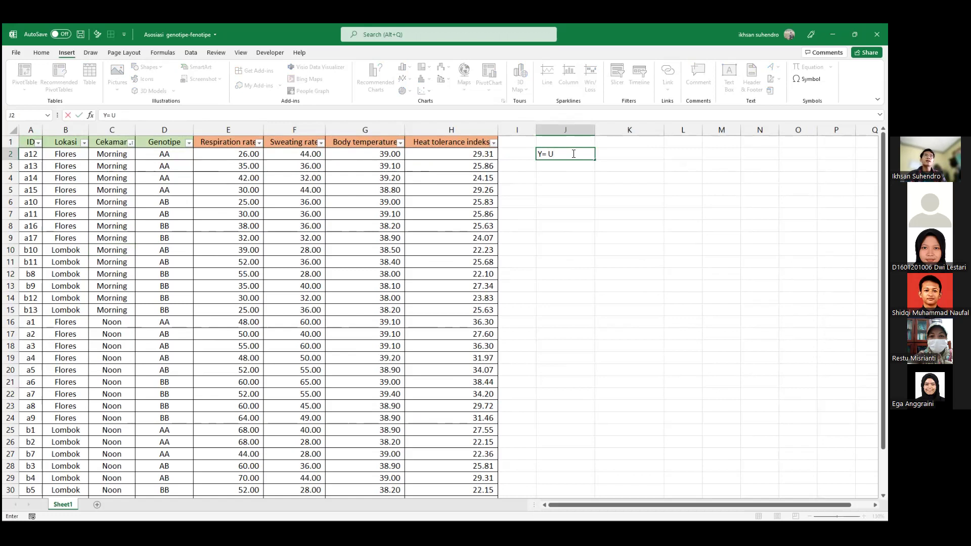
pyautogui.write(' + A +B')
pyautogui.click(574, 153)
pyautogui.write('B + (AB)')
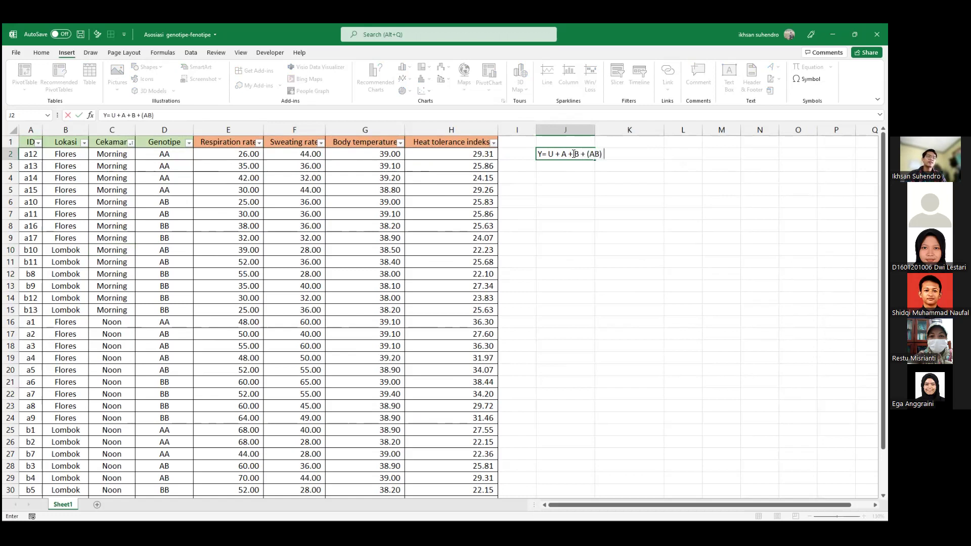
pyautogui.write(' + e')
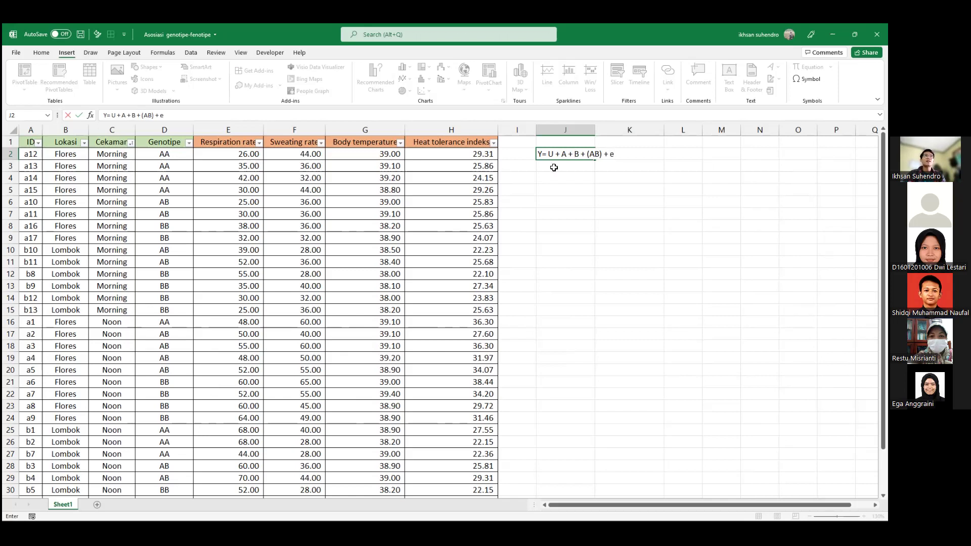
pyautogui.click(554, 168)
pyautogui.click(551, 154)
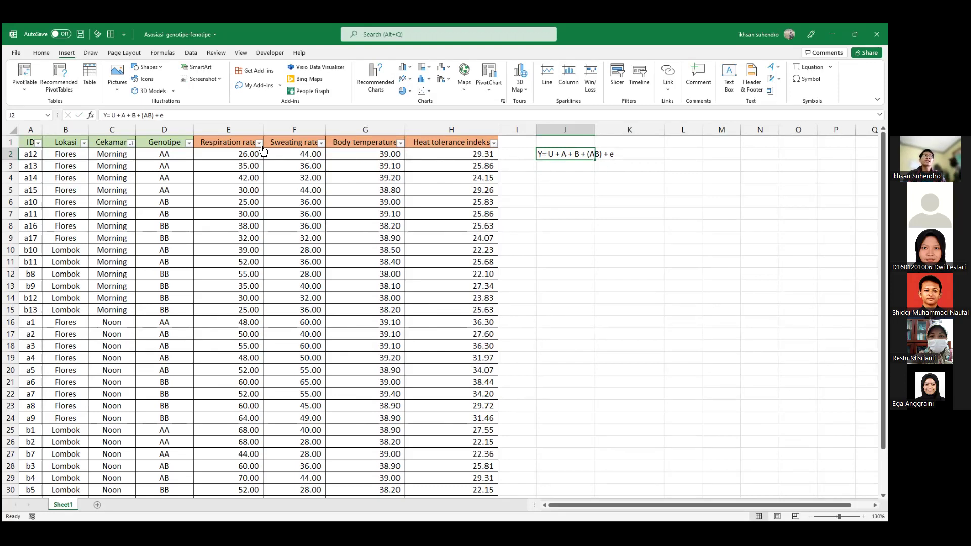
# Review the Sheet1 genotype data, then add a new blank worksheet, Sheet2
pyautogui.click(235, 142)
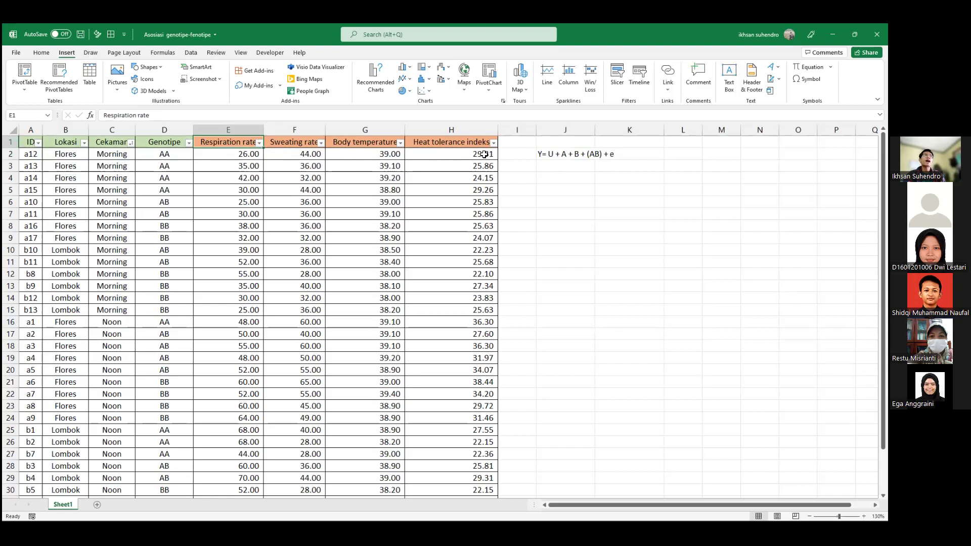
pyautogui.click(68, 152)
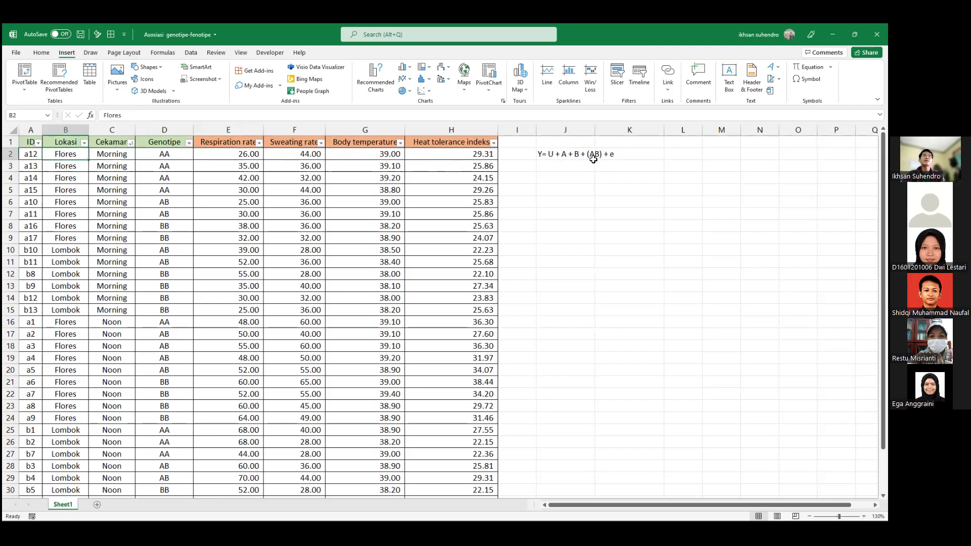
pyautogui.click(570, 166)
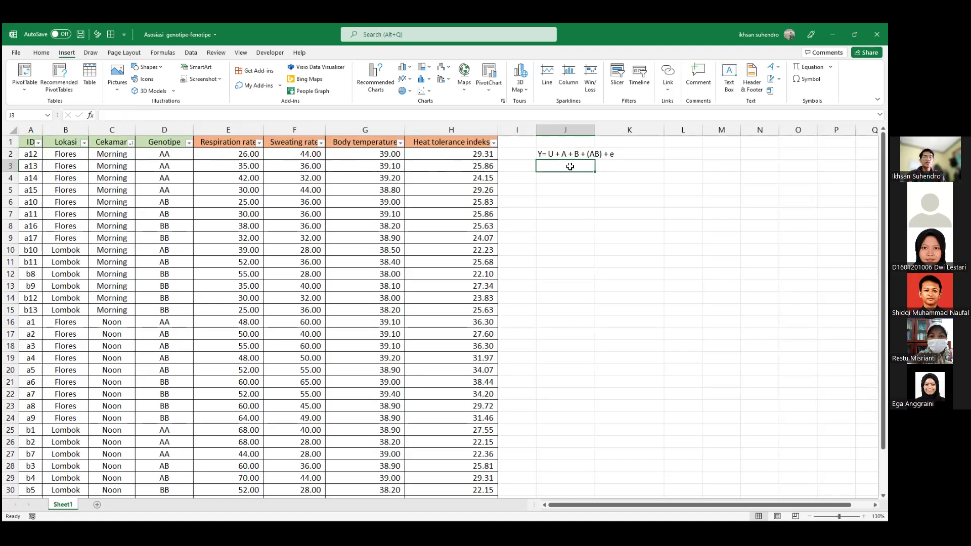
pyautogui.click(569, 166)
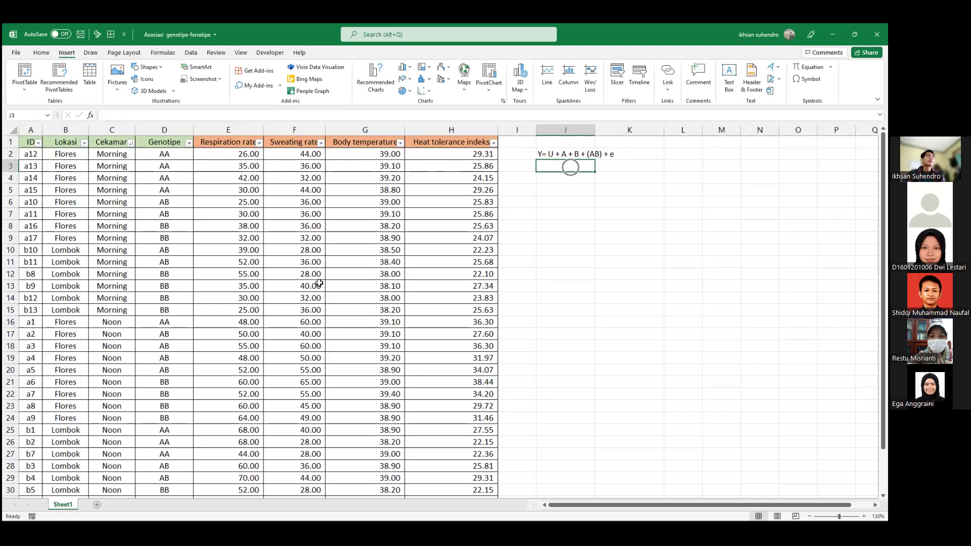
pyautogui.click(97, 504)
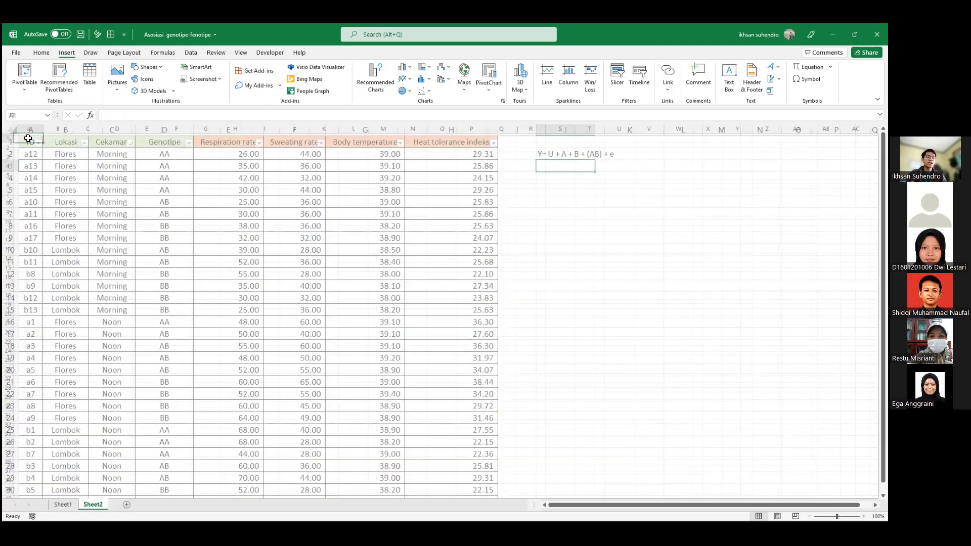
# Type the headers ID, Ulangan, X1, X2 and Y across A1:E1
pyautogui.write('ID')
pyautogui.press('Tab')
pyautogui.write('Ulangan')
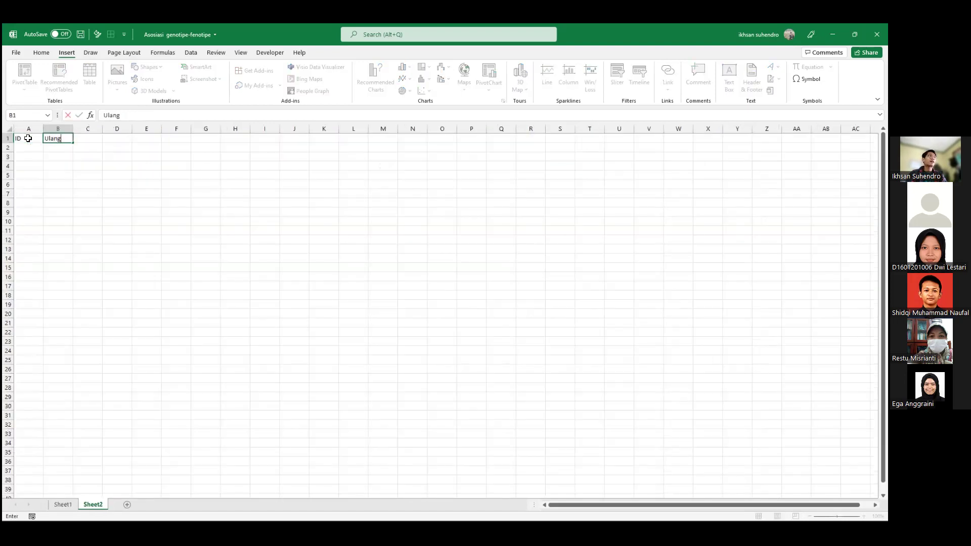
pyautogui.press('Tab')
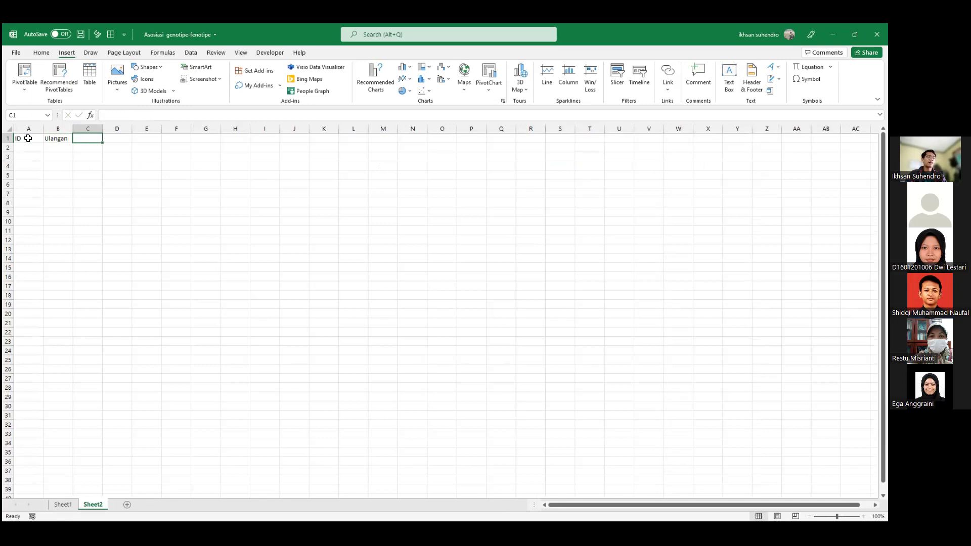
pyautogui.write('X')
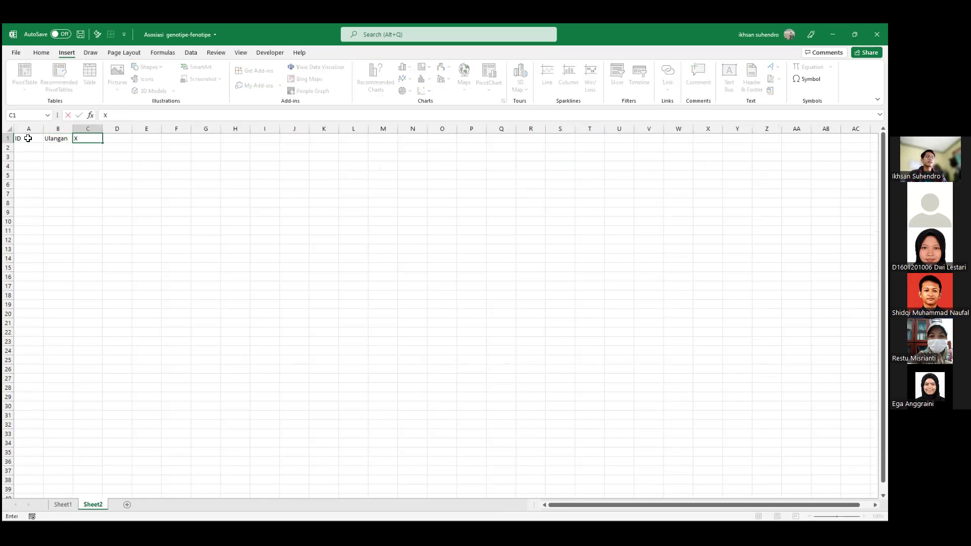
pyautogui.press('Tab')
pyautogui.write('X')
pyautogui.press('Tab')
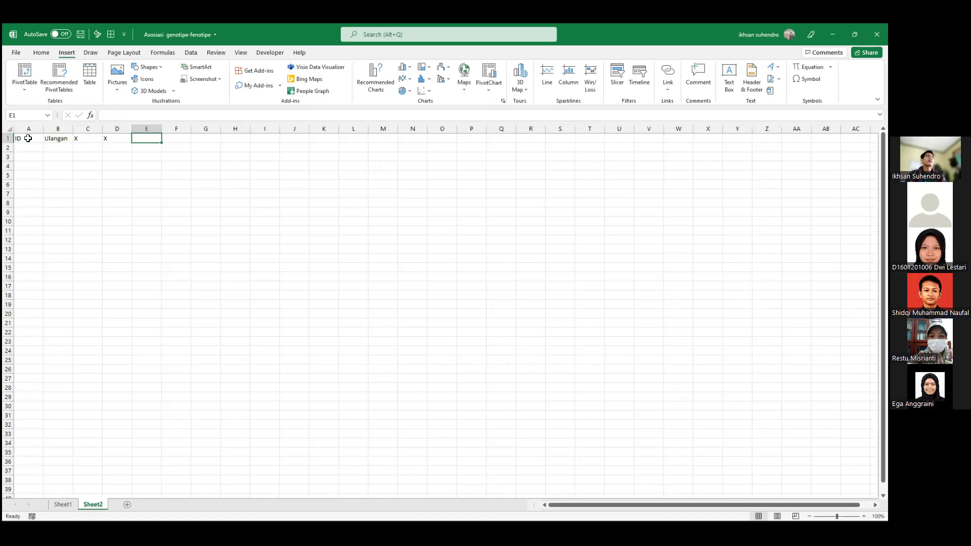
pyautogui.write('Y')
pyautogui.press('Left')
pyautogui.press('Left')
pyautogui.write('X1')
pyautogui.press('Tab')
pyautogui.write('X')
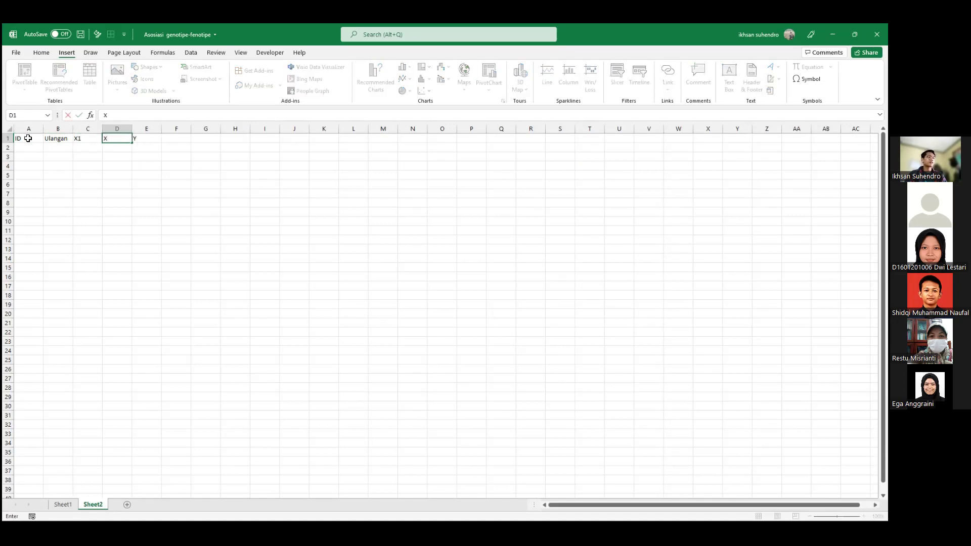
pyautogui.write('2')
pyautogui.press('Return')
# Enter placeholder IDs and Ulangan values 1, 2 and 3 in the first rows
pyautogui.press('Left')
pyautogui.press('Left')
pyautogui.press('Left')
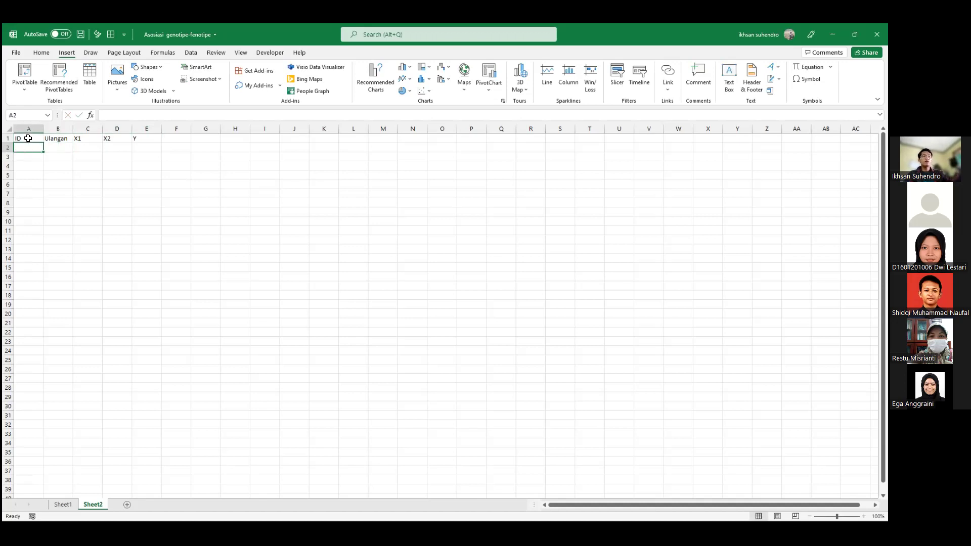
pyautogui.write('asdej')
pyautogui.press('Return')
pyautogui.write('defje')
pyautogui.press('Up')
pyautogui.press('Right')
pyautogui.write('1')
pyautogui.press('Return')
pyautogui.write('2')
pyautogui.press('Return')
pyautogui.write('3')
pyautogui.press('Return')
pyautogui.press('Up')
pyautogui.press('Left')
pyautogui.press('Up')
pyautogui.press('Up')
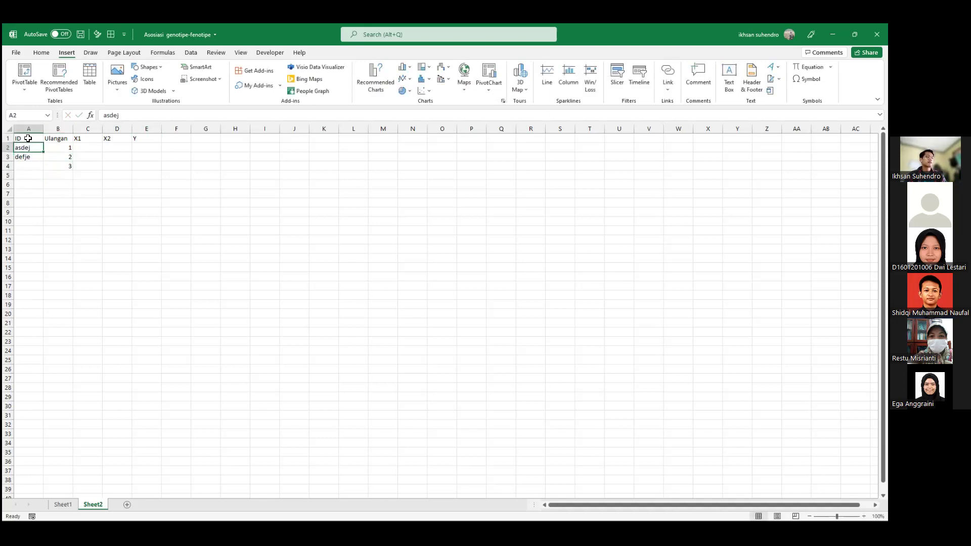
# Fill the ID column with genotypes AA, AB and BB
pyautogui.write('AA')
pyautogui.press('Return')
pyautogui.write('AA')
pyautogui.press('BackSpace')
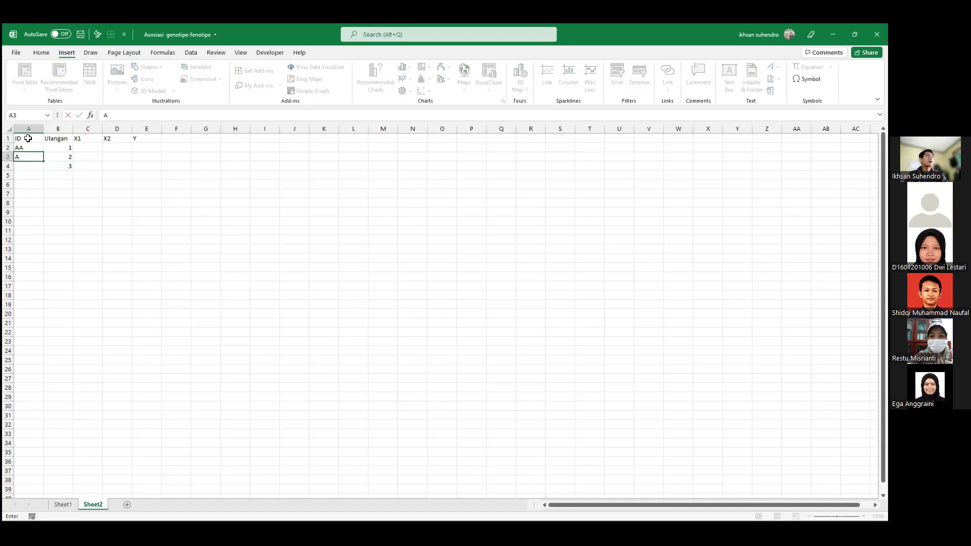
pyautogui.write('BB')
pyautogui.press('Return')
pyautogui.write('BB')
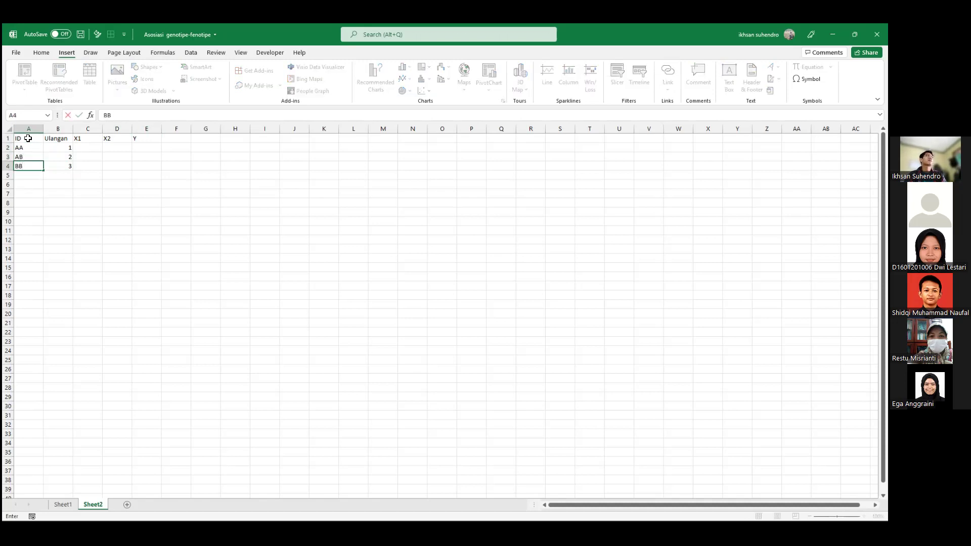
pyautogui.press('Right')
pyautogui.press('Right')
pyautogui.press('Up')
pyautogui.press('Up')
# Enter draft X1 values 1, 2, 4 and placeholder entries in X2
pyautogui.press('Up')
pyautogui.press('Down')
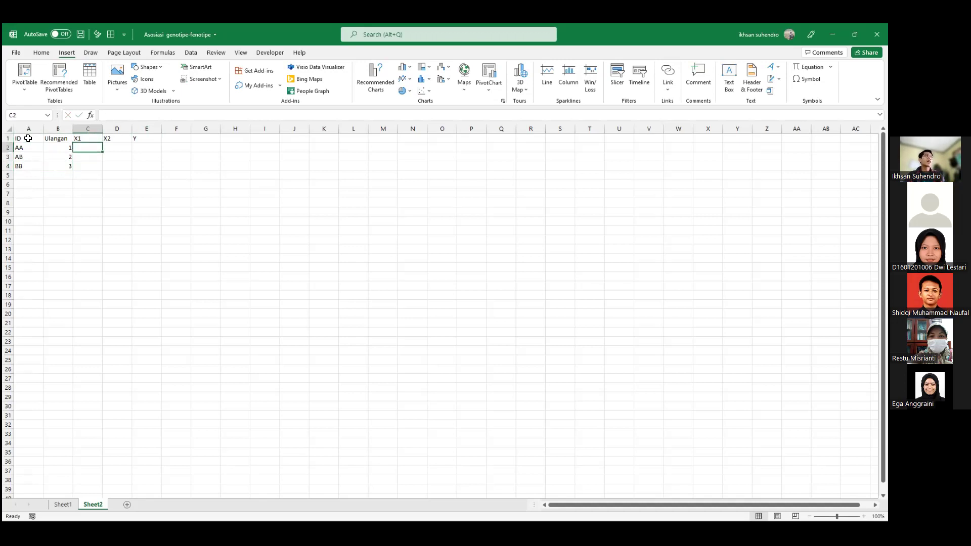
pyautogui.write('1')
pyautogui.press('Return')
pyautogui.write('2')
pyautogui.press('Return')
pyautogui.write('4')
pyautogui.press('Tab')
pyautogui.press('Up')
pyautogui.press('Up')
pyautogui.write('5')
pyautogui.press('Return')
pyautogui.write('R')
pyautogui.press('Return')
pyautogui.write('R')
pyautogui.press('Return')
pyautogui.press('Right')
# Enter draft X2 numbers 10 and 30, and Y values 39, 30, 30
pyautogui.press('Right')
pyautogui.press('Up')
pyautogui.press('Up')
pyautogui.press('Left')
pyautogui.press('Left')
pyautogui.write('10')
pyautogui.press('Return')
pyautogui.write('30')
pyautogui.press('Right')
pyautogui.press('Up')
pyautogui.press('Up')
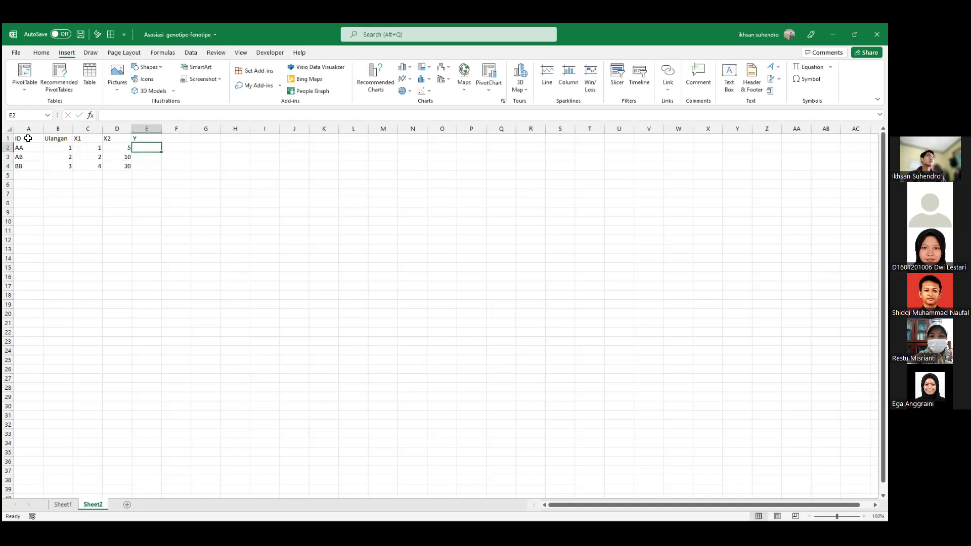
pyautogui.write('39')
pyautogui.press('Return')
pyautogui.write('30')
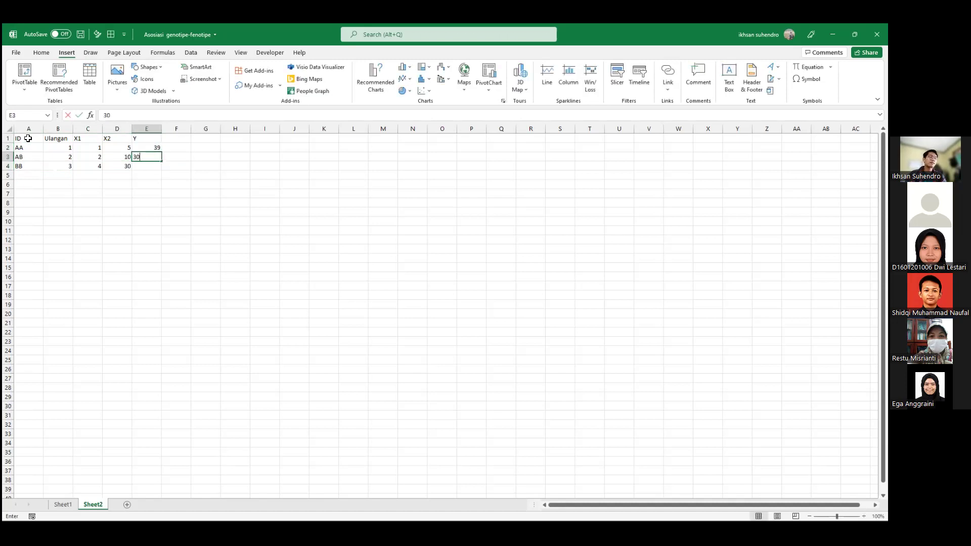
pyautogui.press('Return')
pyautogui.write('30')
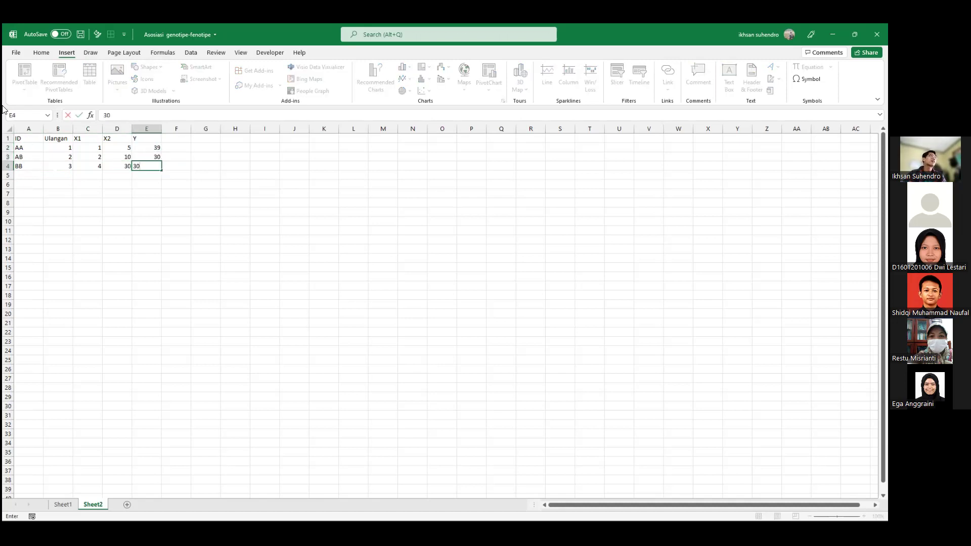
# Correct the third X1 value to 3
pyautogui.click(92, 145)
pyautogui.click(94, 157)
pyautogui.click(97, 167)
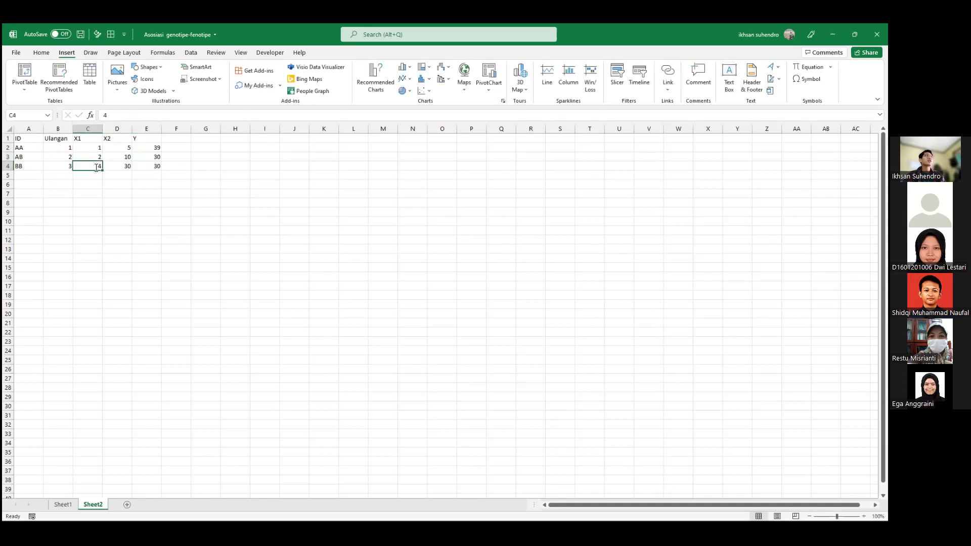
pyautogui.write('3')
# Enter JAGUNG, RUMPUT and SINGKONG down the X2 column
pyautogui.click(119, 147)
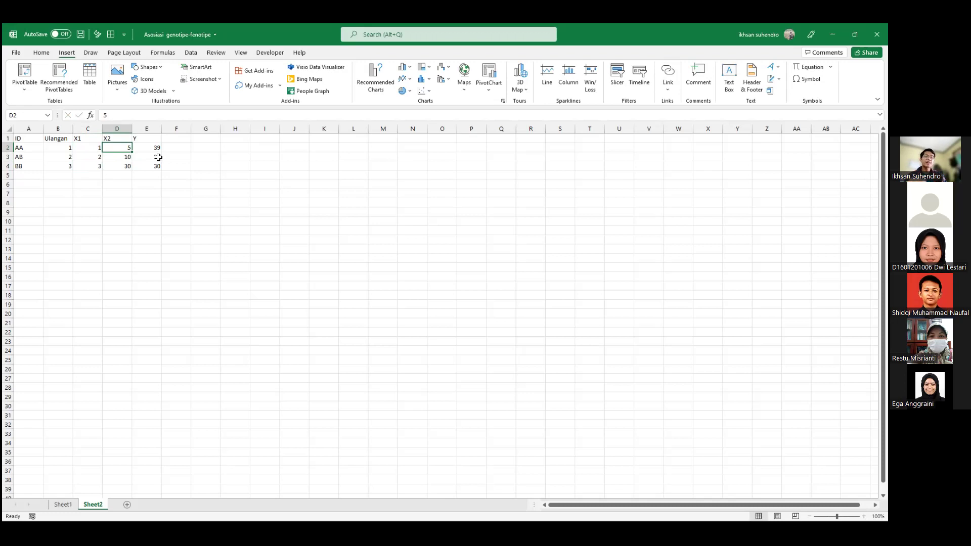
pyautogui.write('JAGUNG')
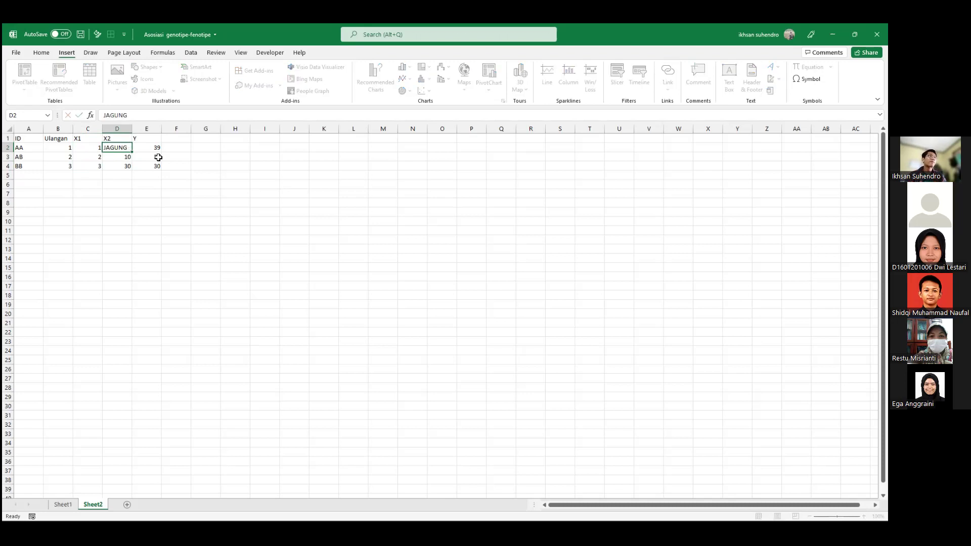
pyautogui.press('Return')
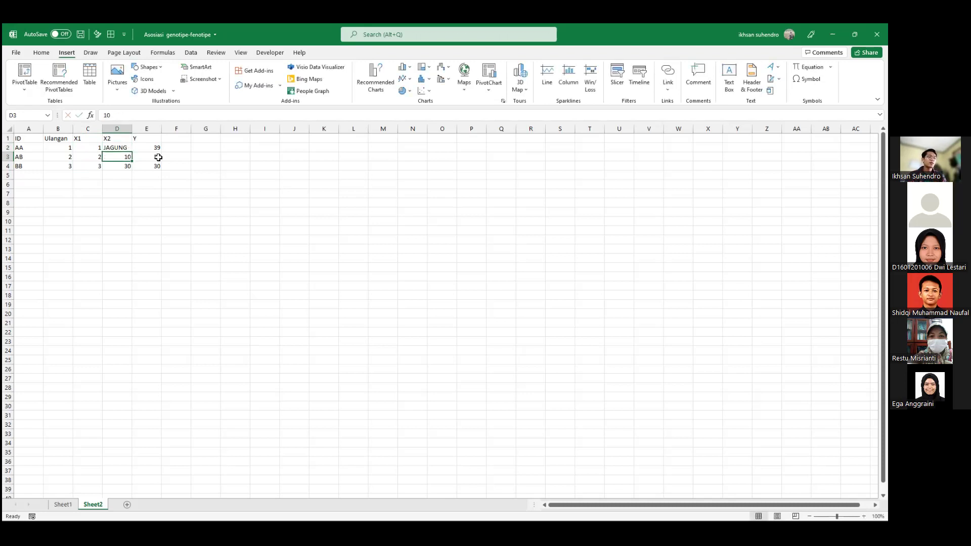
pyautogui.write('RUMPUT')
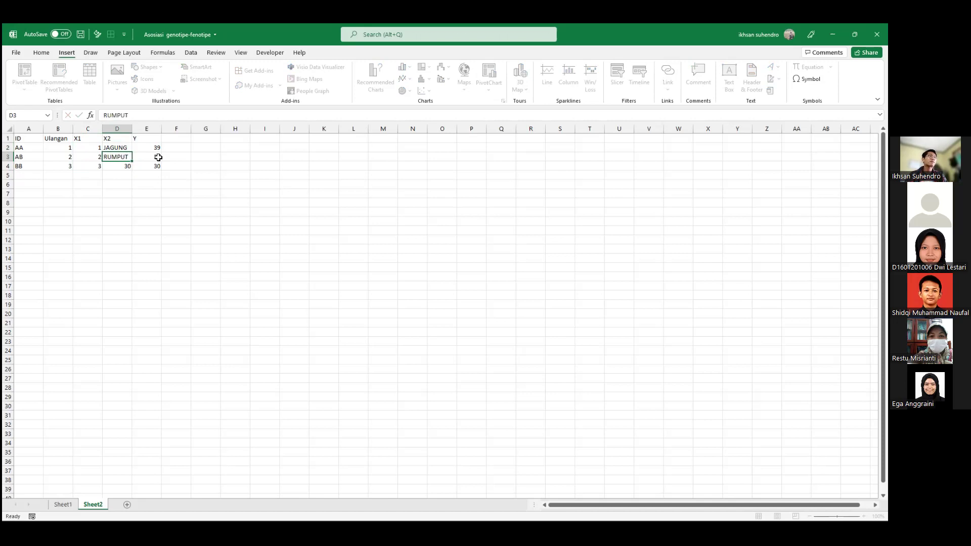
pyautogui.press('Return')
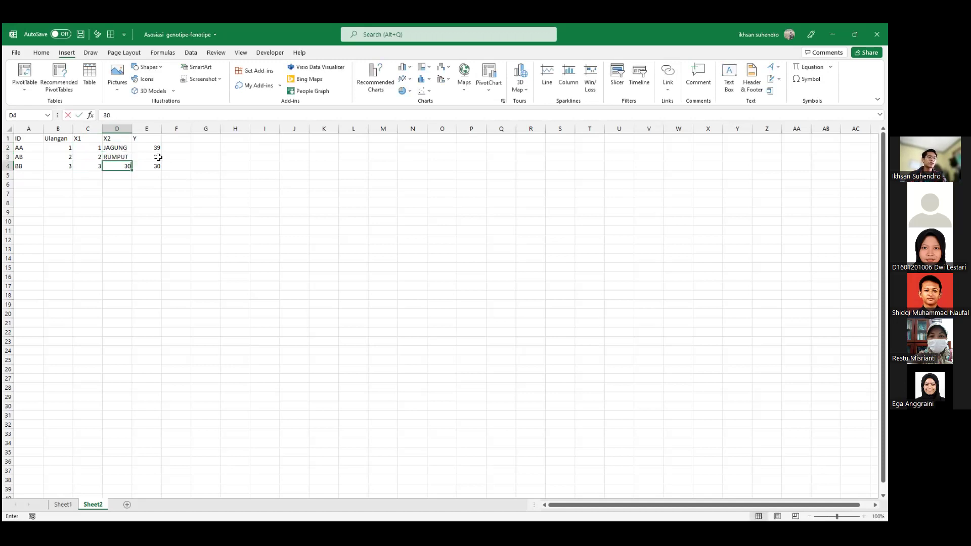
pyautogui.write('SINGKONG')
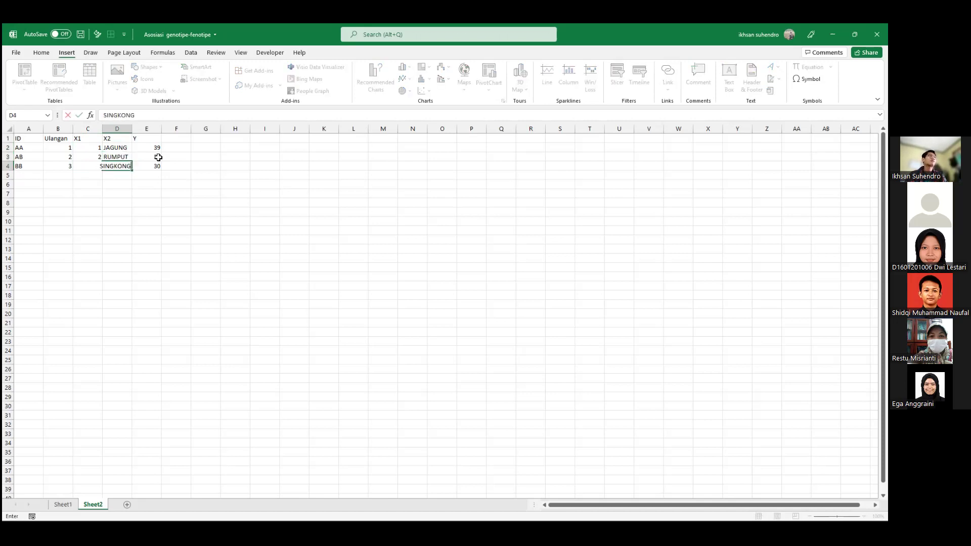
pyautogui.press('Left')
pyautogui.press('Up')
pyautogui.press('Up')
pyautogui.press('Up')
pyautogui.press('Down')
pyautogui.press('Down')
pyautogui.press('Down')
pyautogui.press('Down')
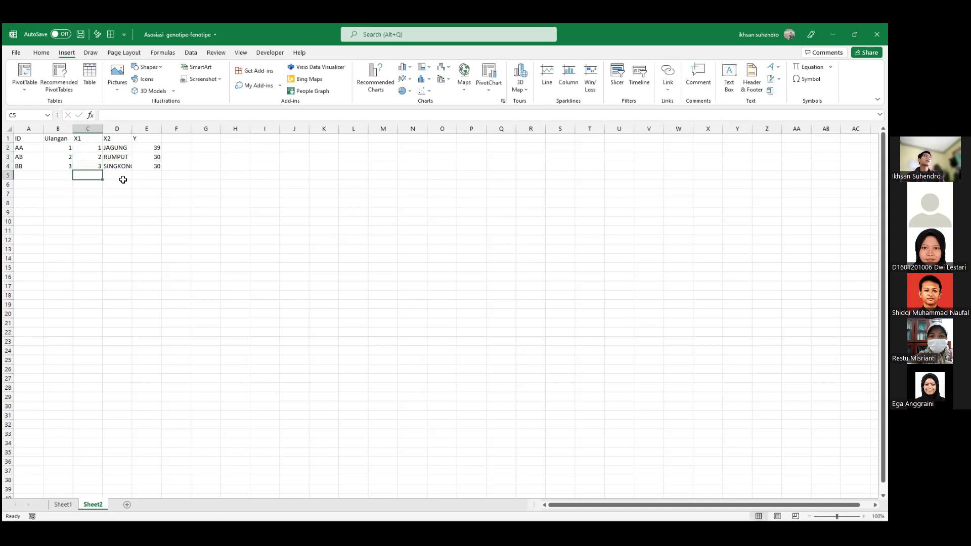
# Type the title 'Rancang Acak Faktoral' into G2 beside the small table
pyautogui.click(219, 148)
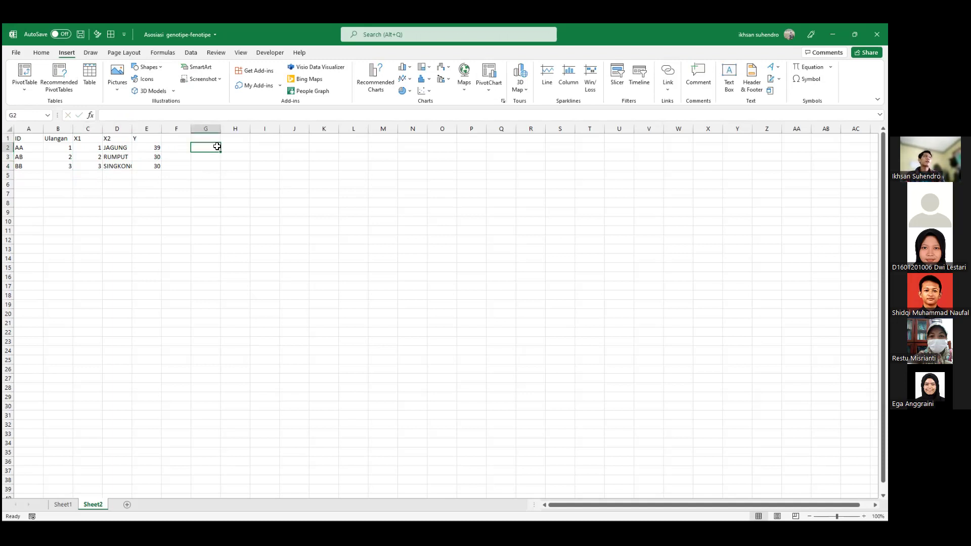
pyautogui.write('r')
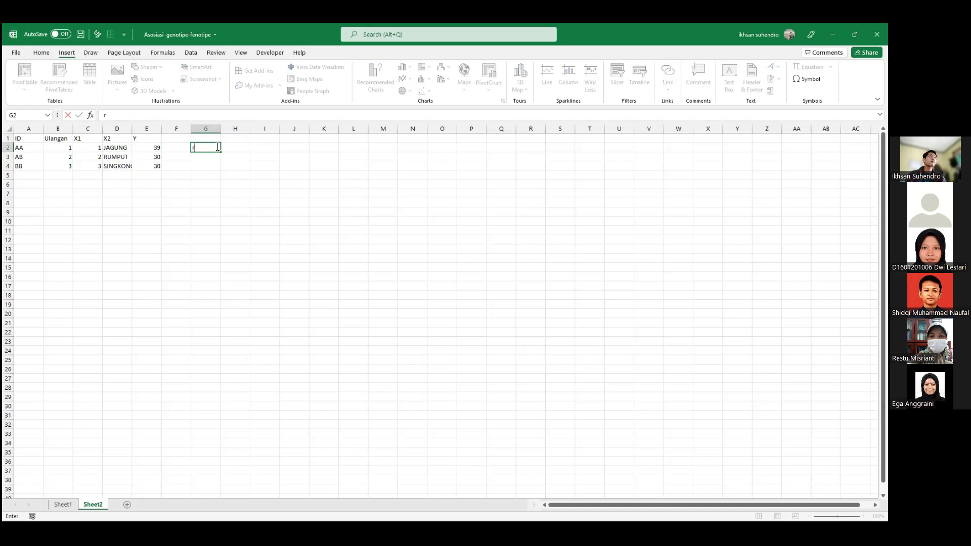
pyautogui.write('egresi')
pyautogui.press('BackSpace')
pyautogui.press('BackSpace')
pyautogui.press('BackSpace')
pyautogui.press('BackSpace')
pyautogui.press('BackSpace')
pyautogui.press('BackSpace')
pyautogui.write('ancang Acak Faktoral')
pyautogui.press('Return')
pyautogui.click(216, 147)
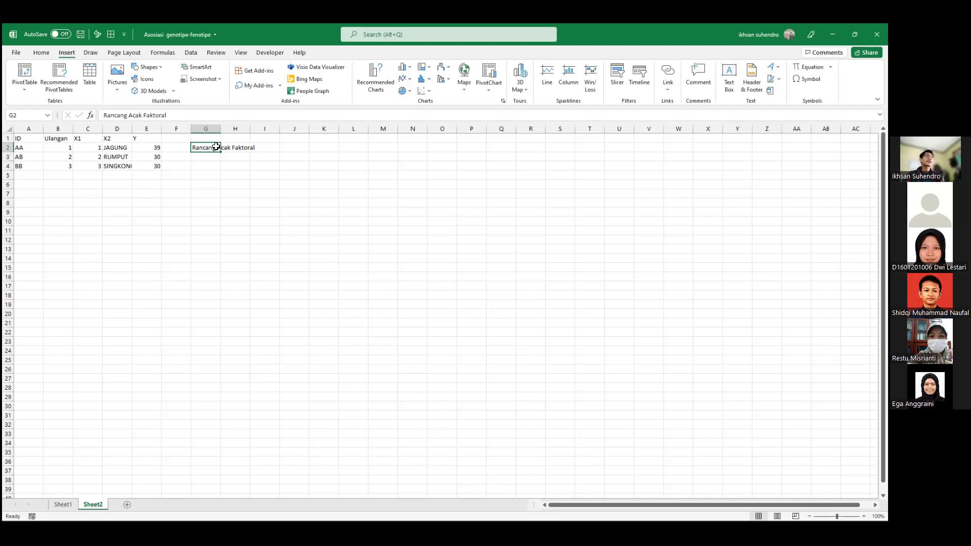
pyautogui.click(46, 138)
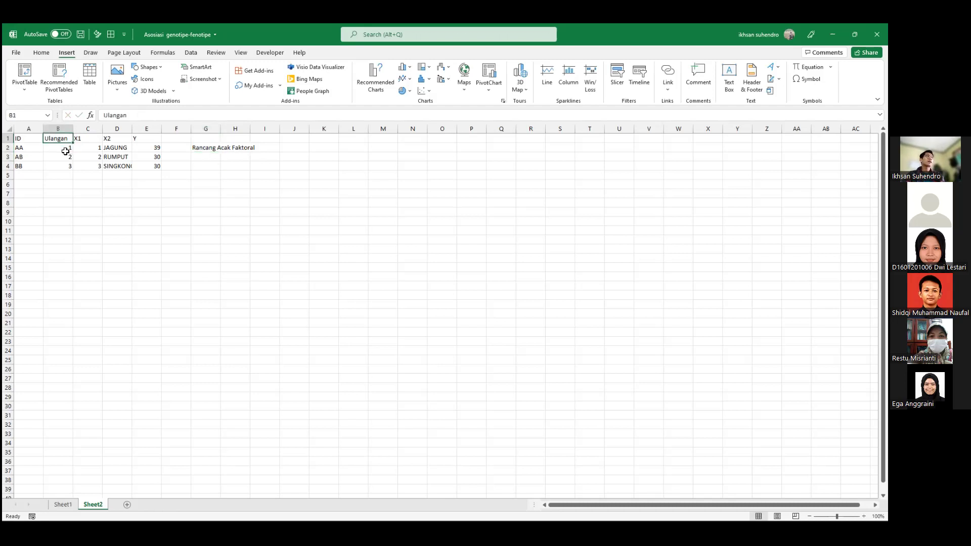
pyautogui.click(235, 147)
pyautogui.click(202, 147)
# Delete the X2 column and change the label to 'Rancang Acak Lengkap'
pyautogui.click(242, 147)
pyautogui.press('Left')
pyautogui.rightClick(127, 128)
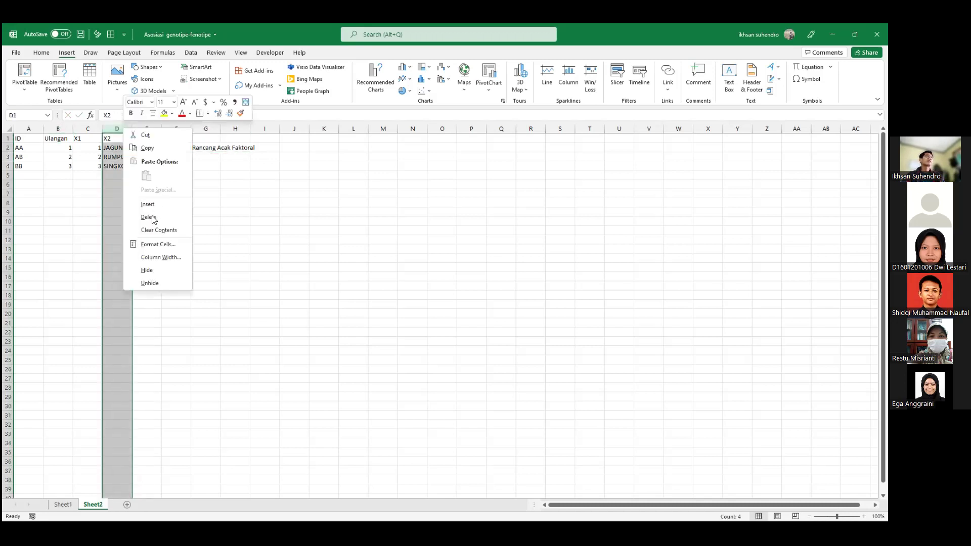
pyautogui.press('Escape')
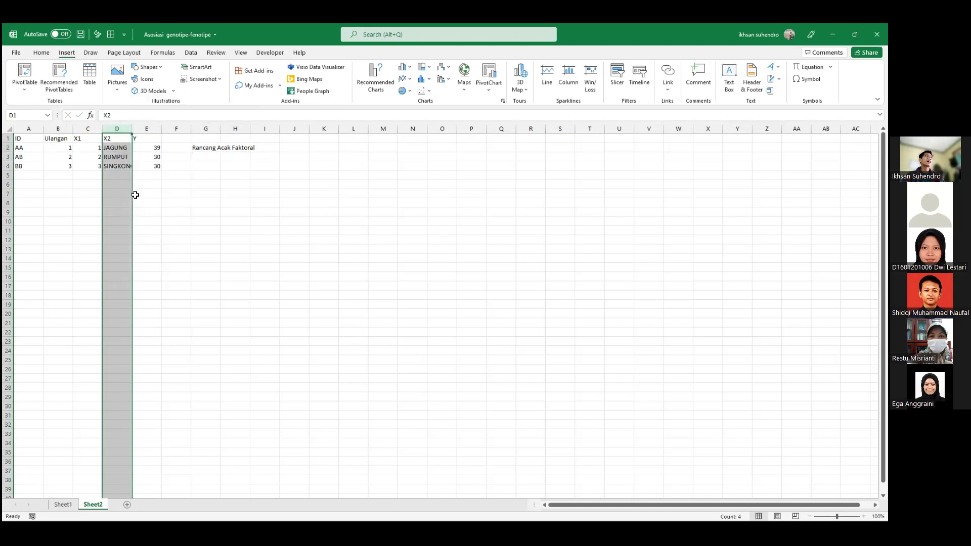
pyautogui.hotkey('ctrl', '-')
pyautogui.click(174, 148)
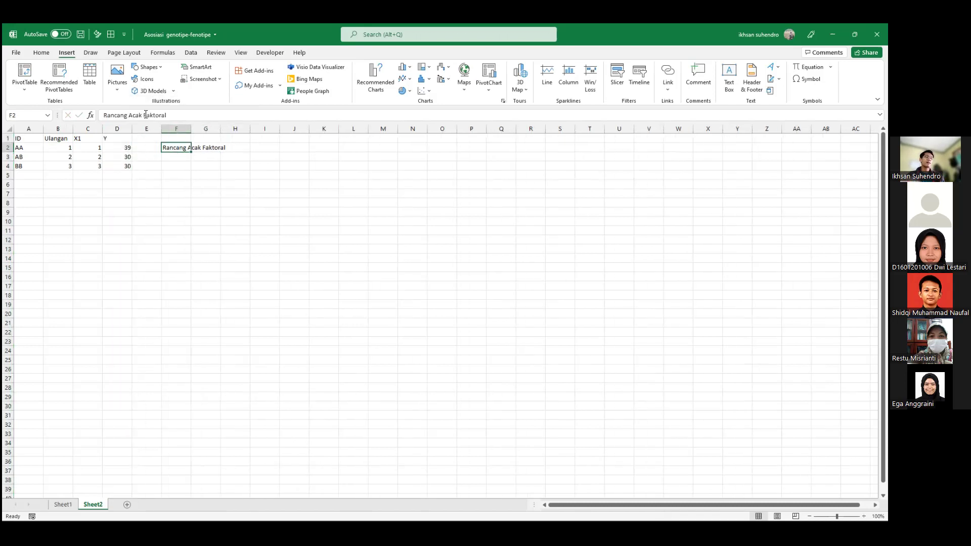
pyautogui.doubleClick(145, 115)
pyautogui.write('L')
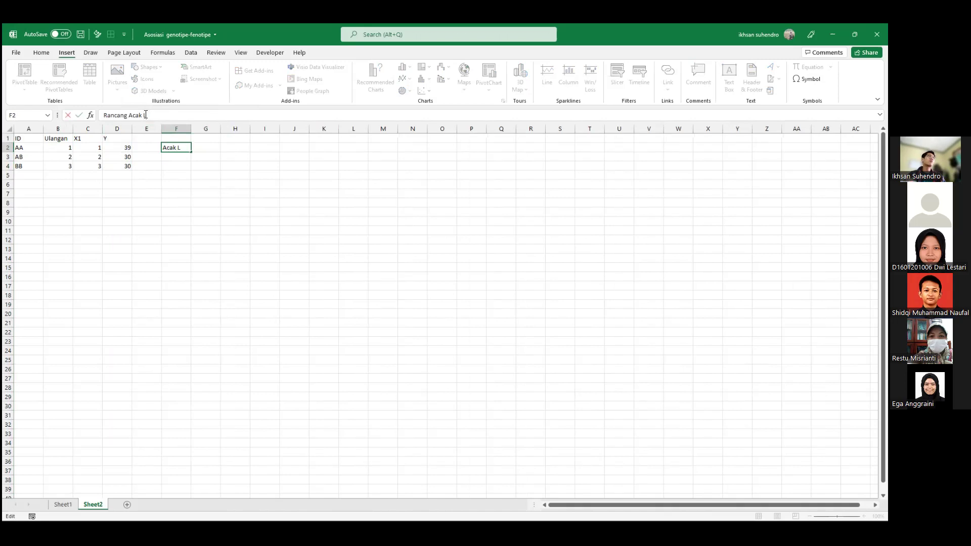
pyautogui.write('engkap')
pyautogui.press('Return')
pyautogui.press('Up')
pyautogui.press('Up')
pyautogui.press('Left')
pyautogui.press('Left')
pyautogui.press('Left')
# Undo the deletion and label edit, then switch back to Sheet1
pyautogui.click(183, 147)
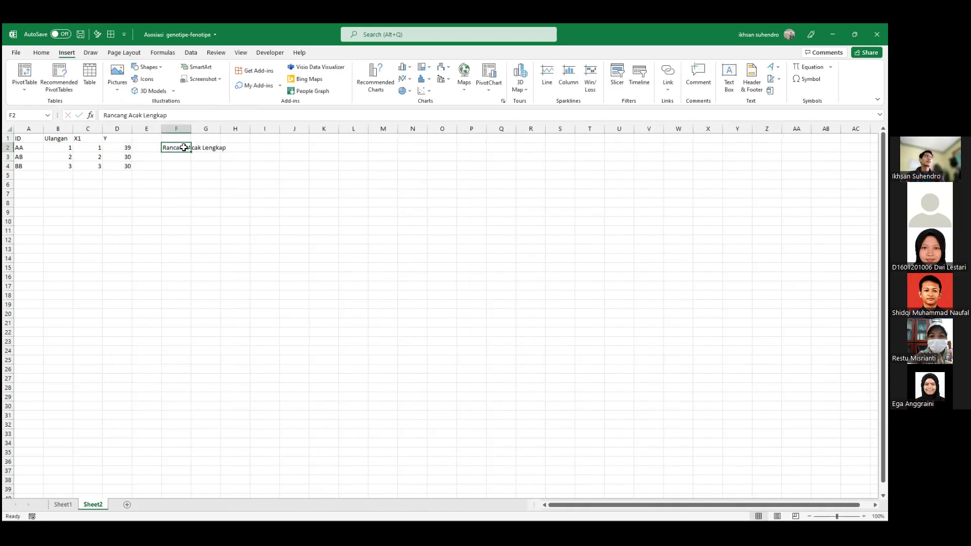
pyautogui.hotkey('ctrl', 'z')
pyautogui.hotkey('ctrl', 'z')
pyautogui.hotkey('ctrl', 'z')
pyautogui.click(219, 150)
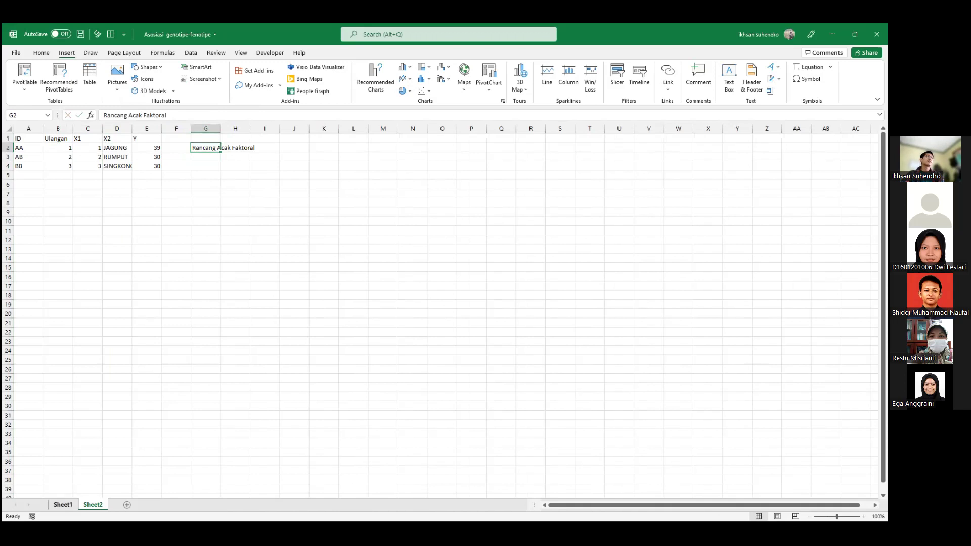
pyautogui.hotkey('ctrl', 'pageup')
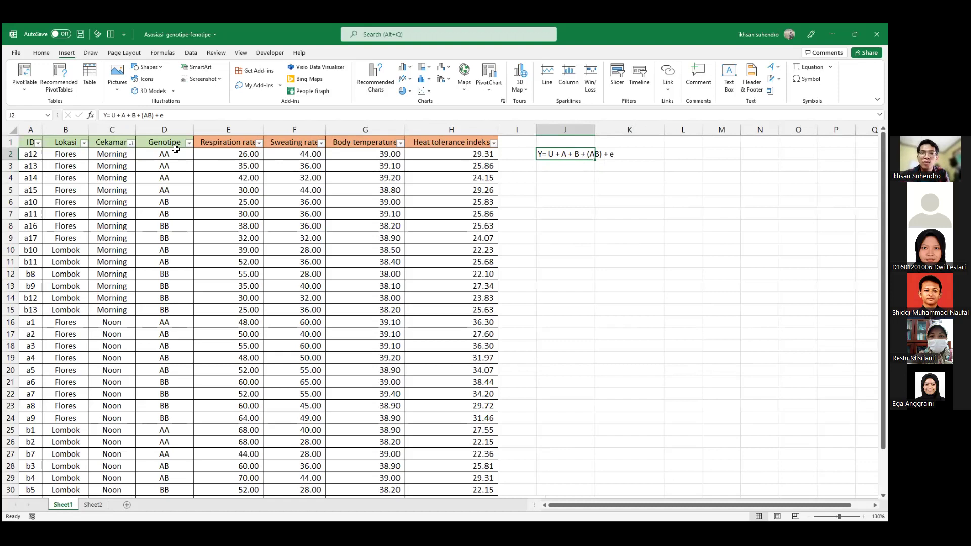
# Select the entire A1:H31 data table on Sheet1 with Ctrl+A
pyautogui.click(386, 171)
pyautogui.click(399, 240)
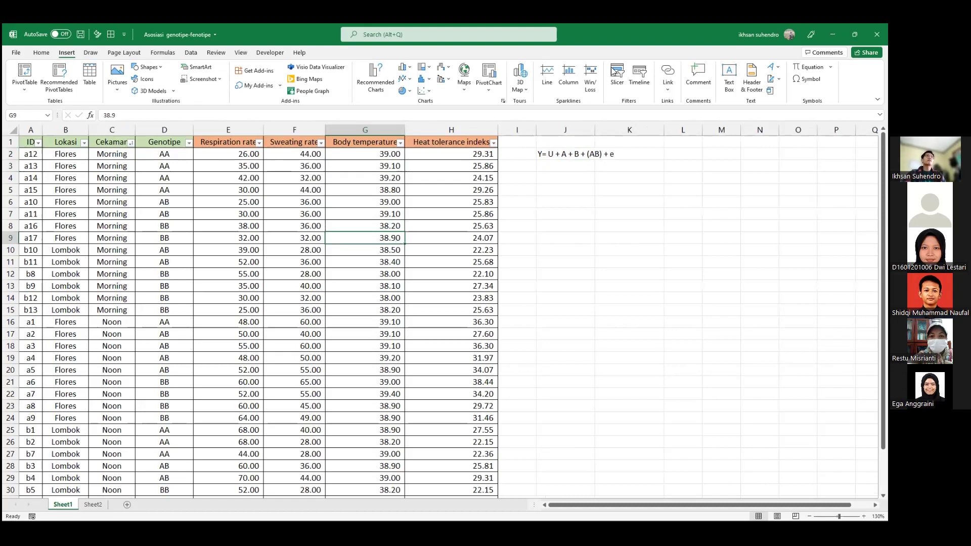
pyautogui.click(296, 260)
pyautogui.hotkey('ctrl', 'a')
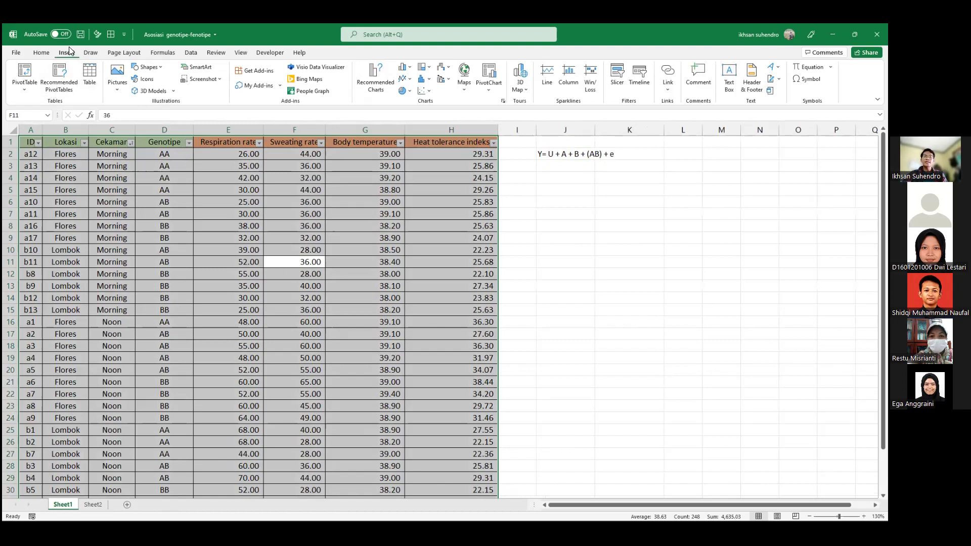
# Insert a PivotTable from A1:H31 at Sheet1!$J$1, replacing the existing data there
pyautogui.click(20, 75)
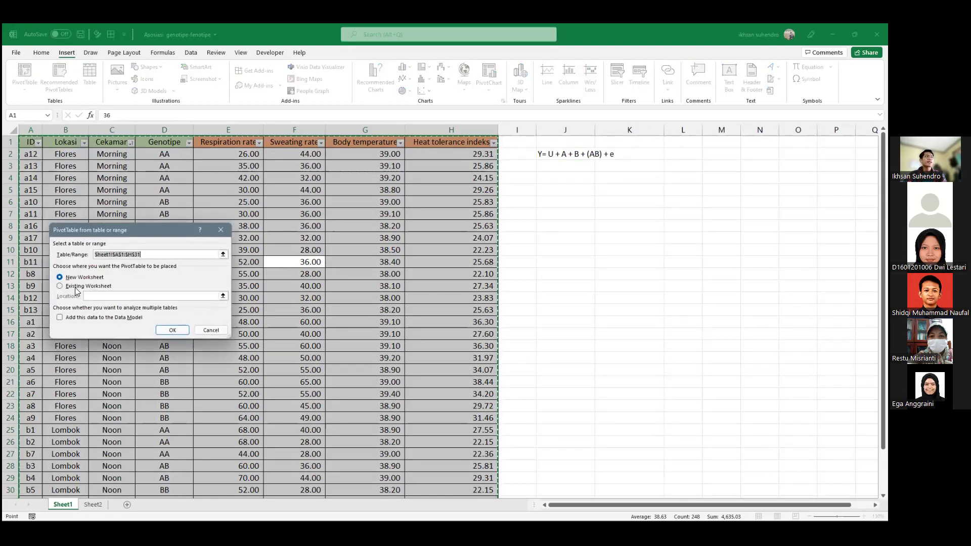
pyautogui.click(76, 286)
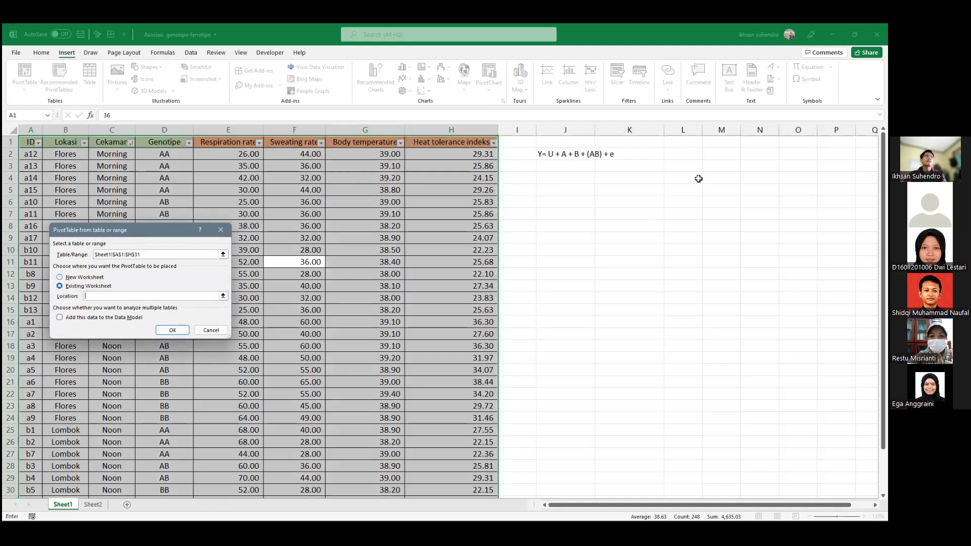
pyautogui.click(565, 154)
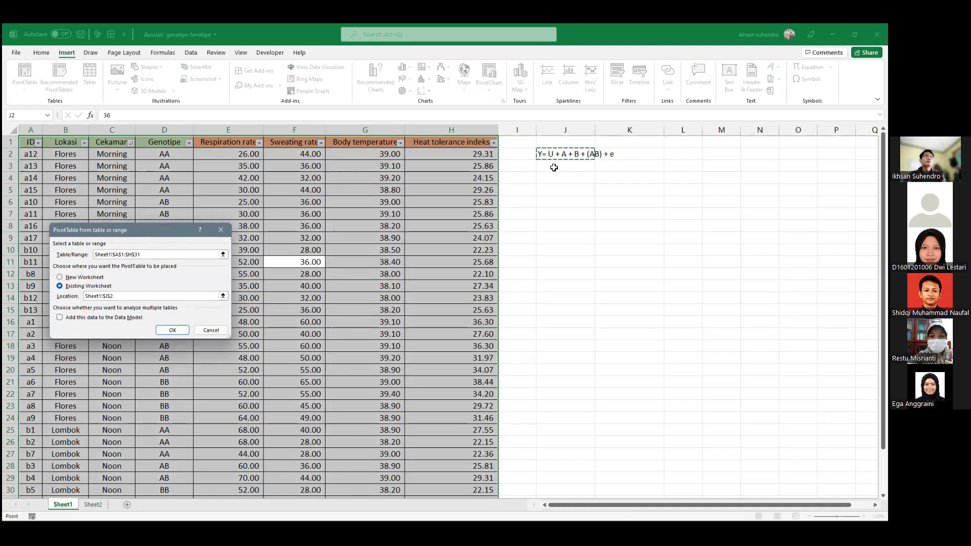
pyautogui.click(565, 141)
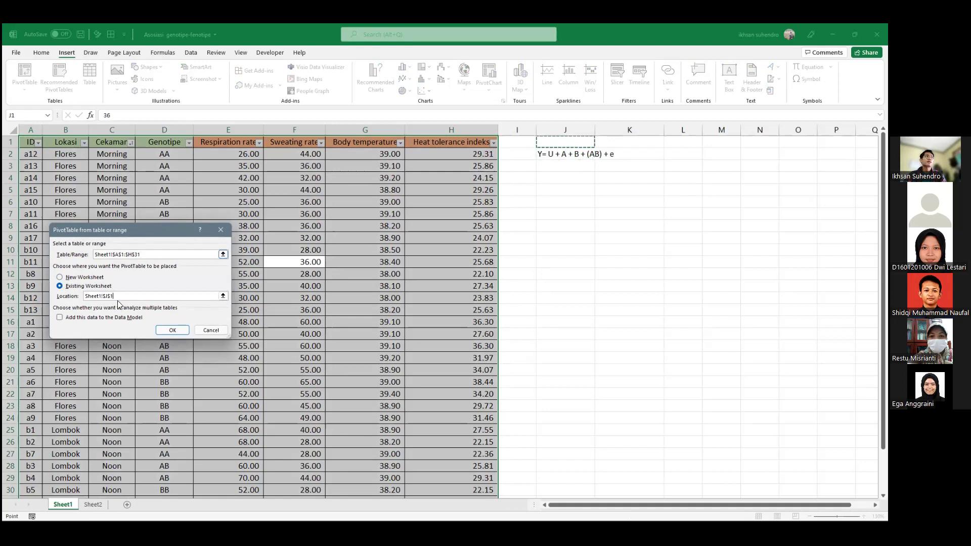
pyautogui.click(176, 330)
pyautogui.click(429, 302)
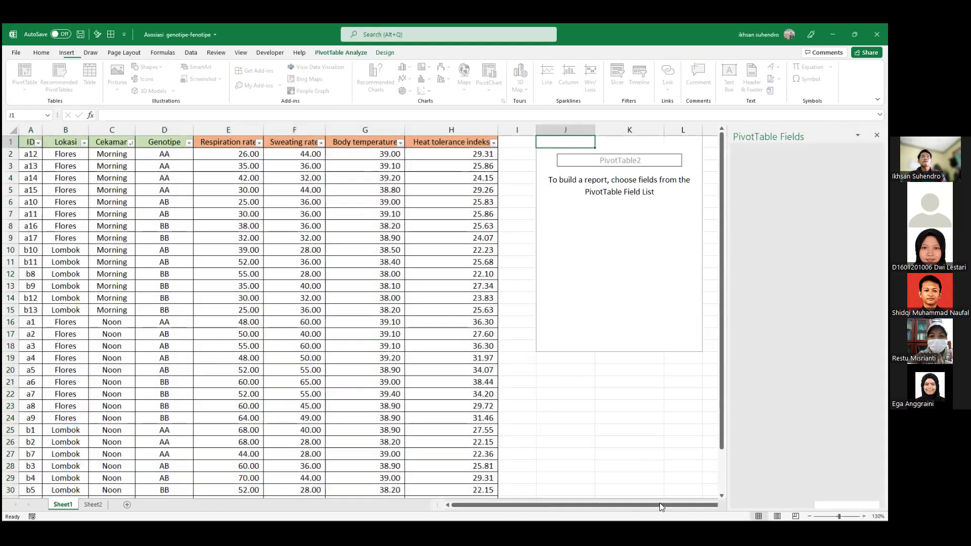
pyautogui.moveTo(660, 504); pyautogui.dragTo(713, 504)
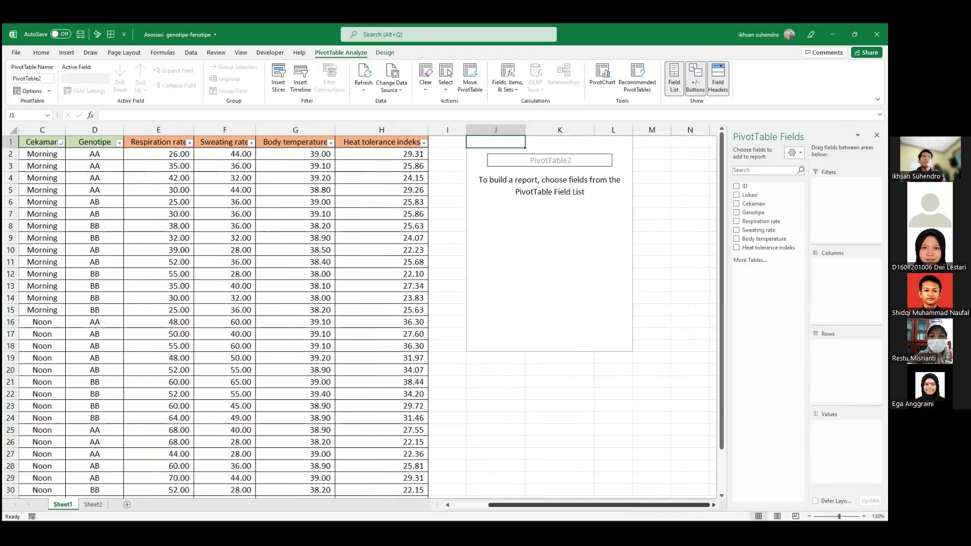
# Add Cekaman as the PivotTable row field, listing Morning, Noon and Grand Total
pyautogui.hscroll(1, 354, 303)
pyautogui.hscroll(1, 362, 311)
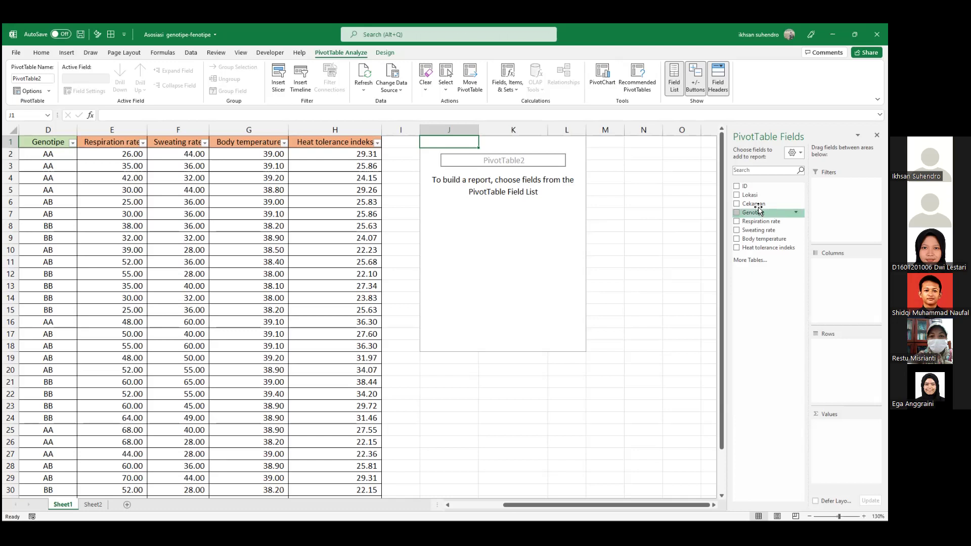
pyautogui.click(736, 204)
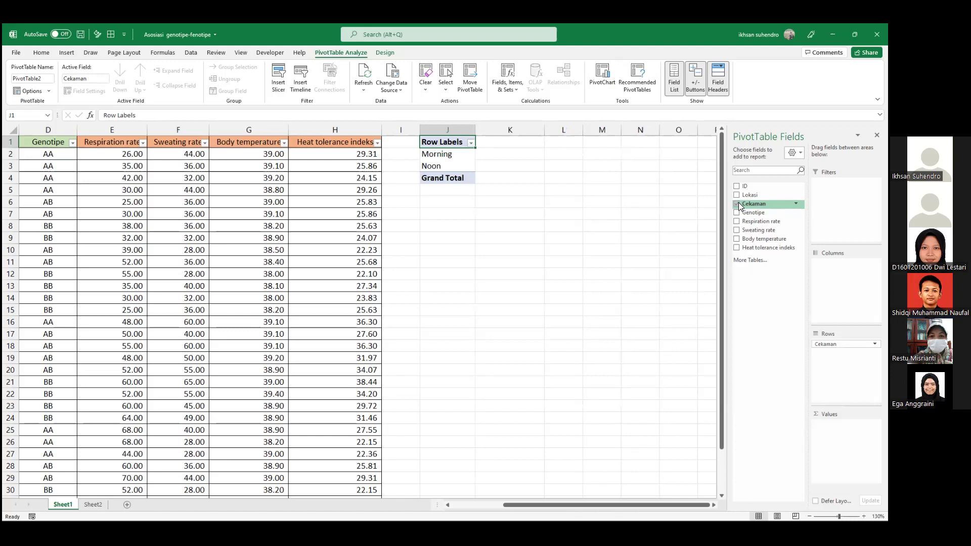
pyautogui.moveTo(738, 205); pyautogui.dragTo(677, 505)
pyautogui.hscroll(-3, 70, 134)
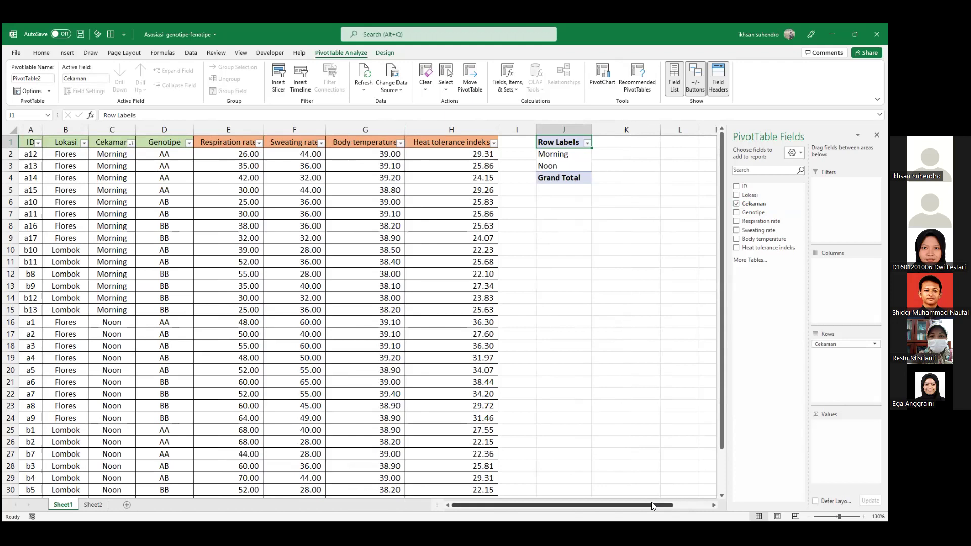
pyautogui.moveTo(651, 505)
pyautogui.mouseDown()
pyautogui.moveTo(679, 504)
pyautogui.moveTo(667, 505)
pyautogui.mouseUp()
pyautogui.moveTo(666, 505)
pyautogui.mouseDown()
pyautogui.moveTo(696, 504)
pyautogui.moveTo(680, 504)
pyautogui.mouseUp()
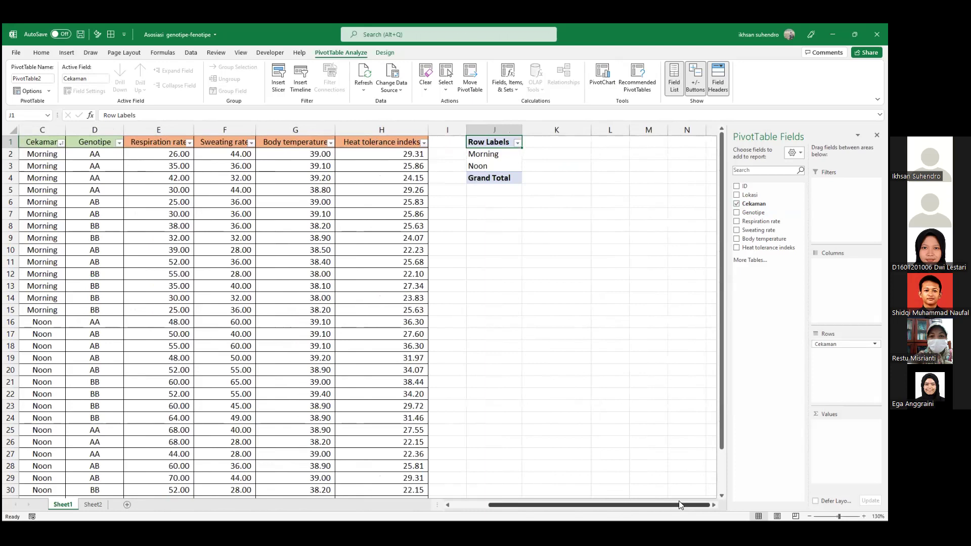
# Add Respiration rate to PivotTable2 and summarize it by Average instead of Sum
pyautogui.click(736, 222)
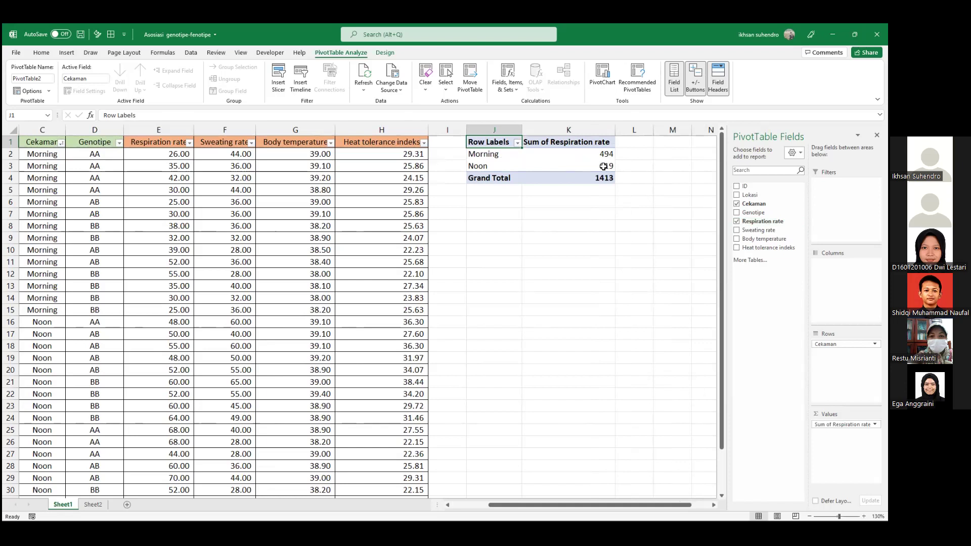
pyautogui.click(576, 167)
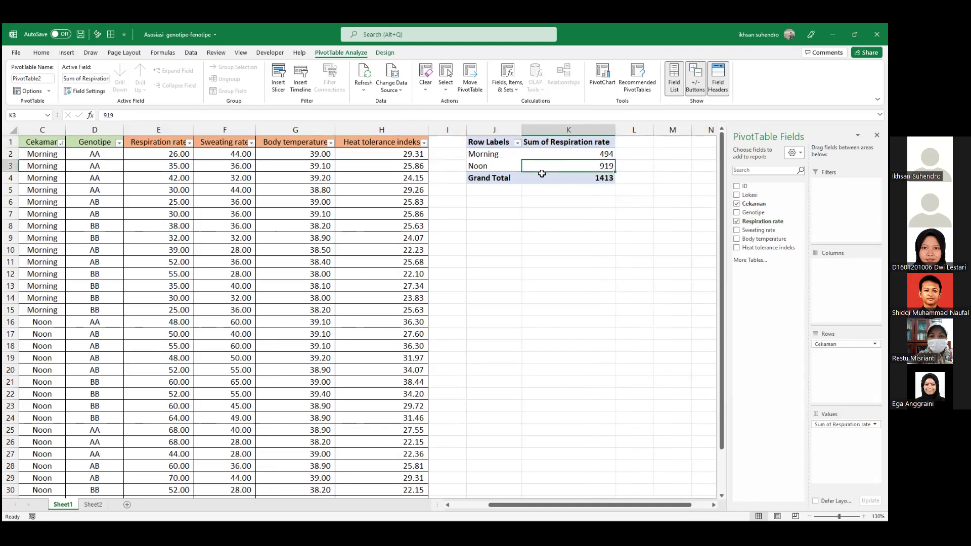
pyautogui.rightClick(553, 144)
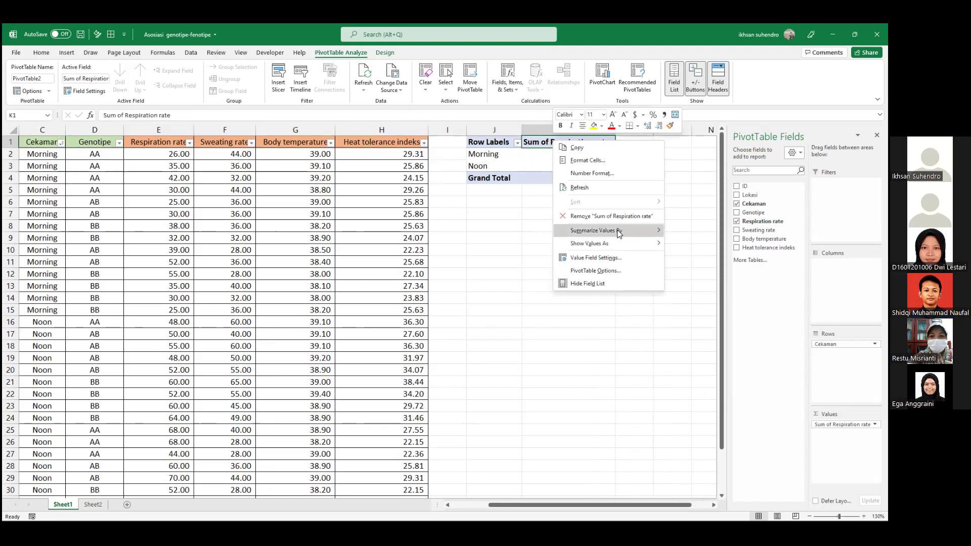
pyautogui.moveTo(617, 230)
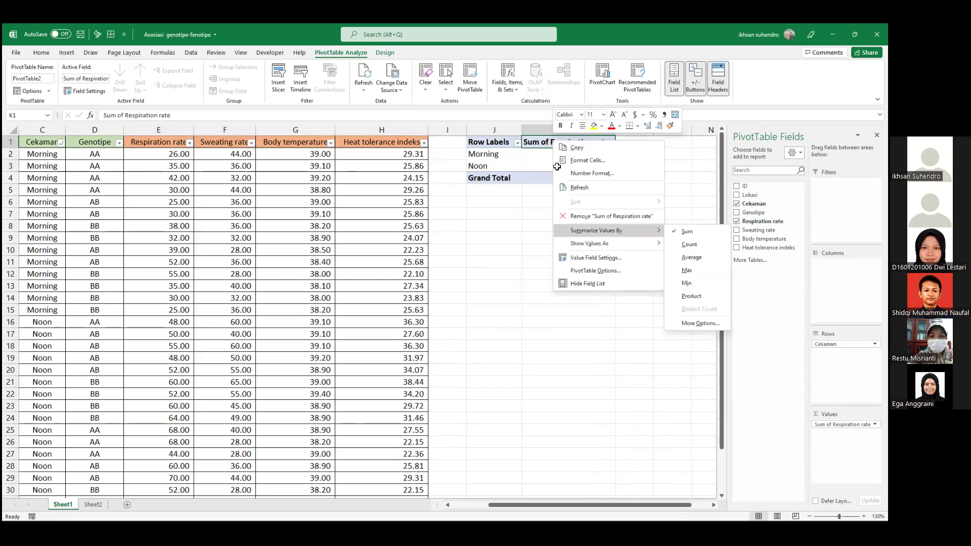
pyautogui.click(556, 166)
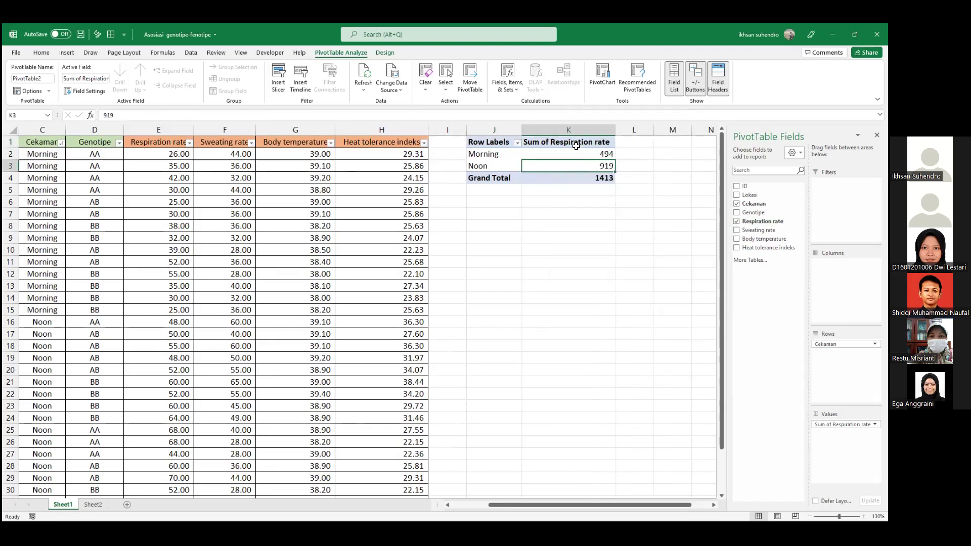
pyautogui.click(576, 144)
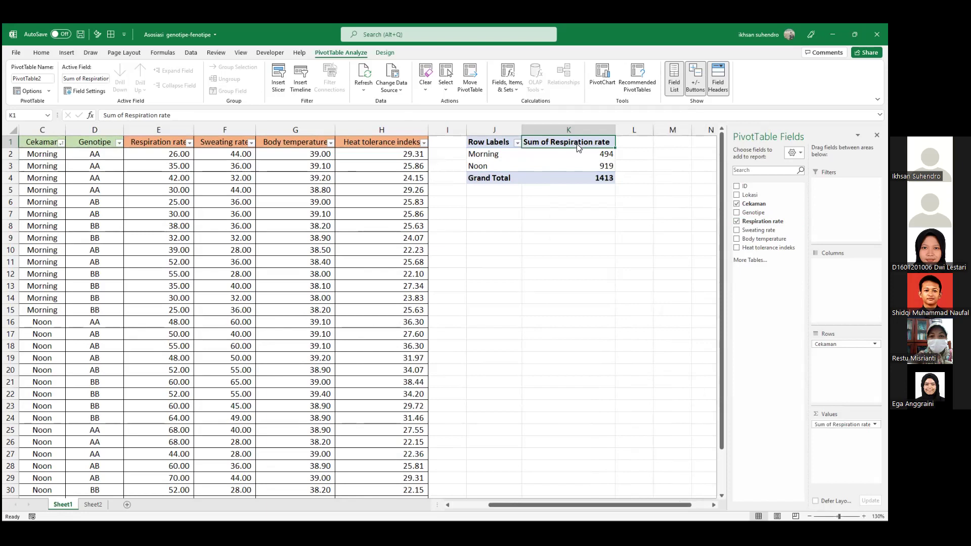
pyautogui.rightClick(576, 144)
pyautogui.click(535, 143)
pyautogui.rightClick(539, 143)
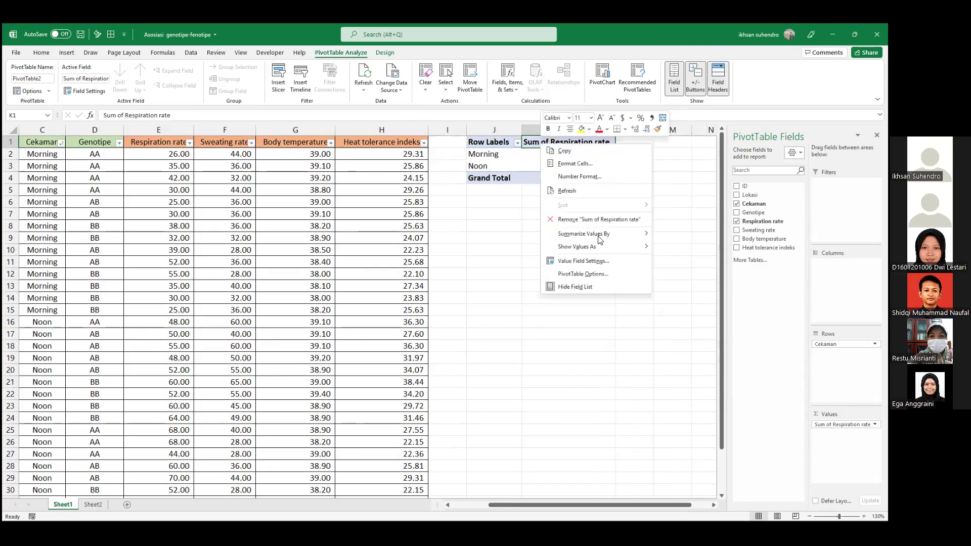
pyautogui.moveTo(619, 235)
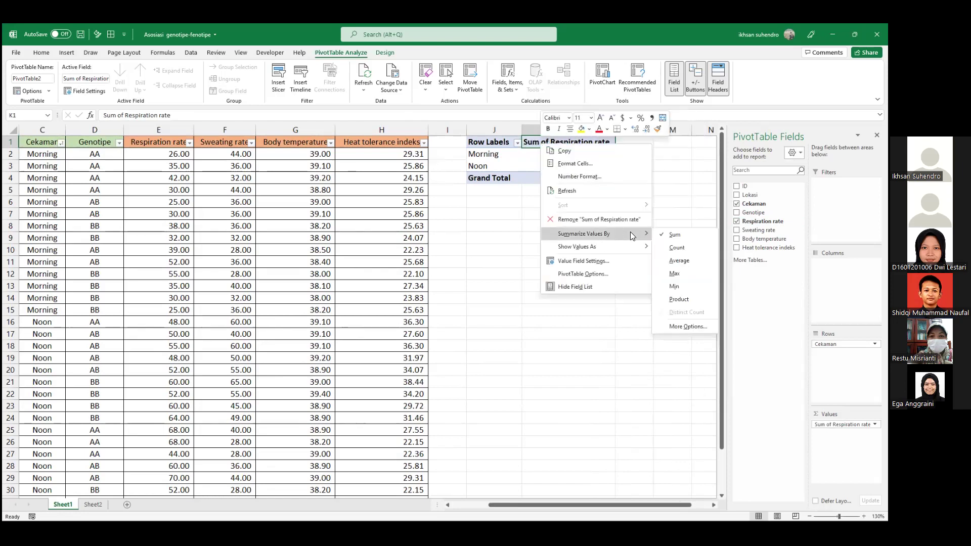
pyautogui.click(682, 258)
# Format the respiration averages with two decimals: 35.29 Morning, 57.44 Noon, 47.10 Grand Total
pyautogui.click(572, 163)
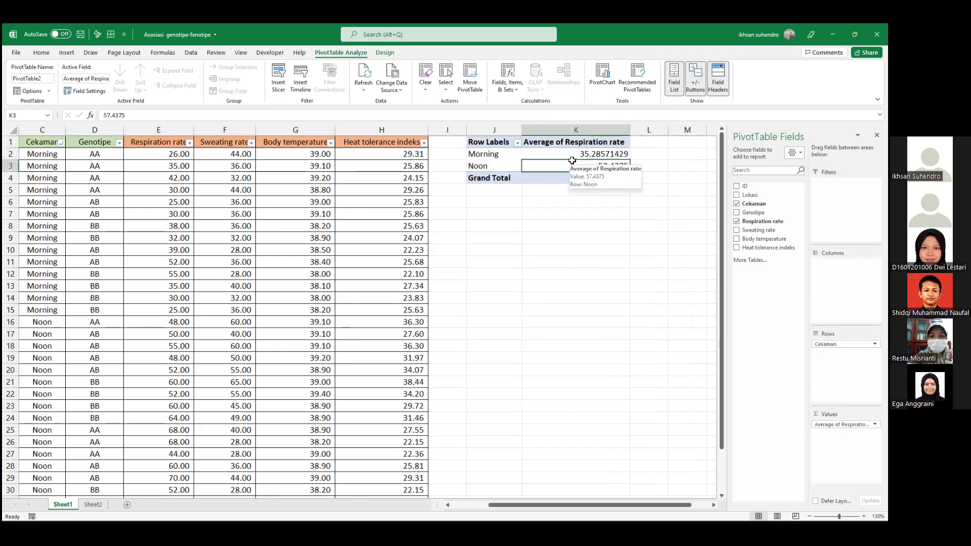
pyautogui.hotkey('ctrl', 'a')
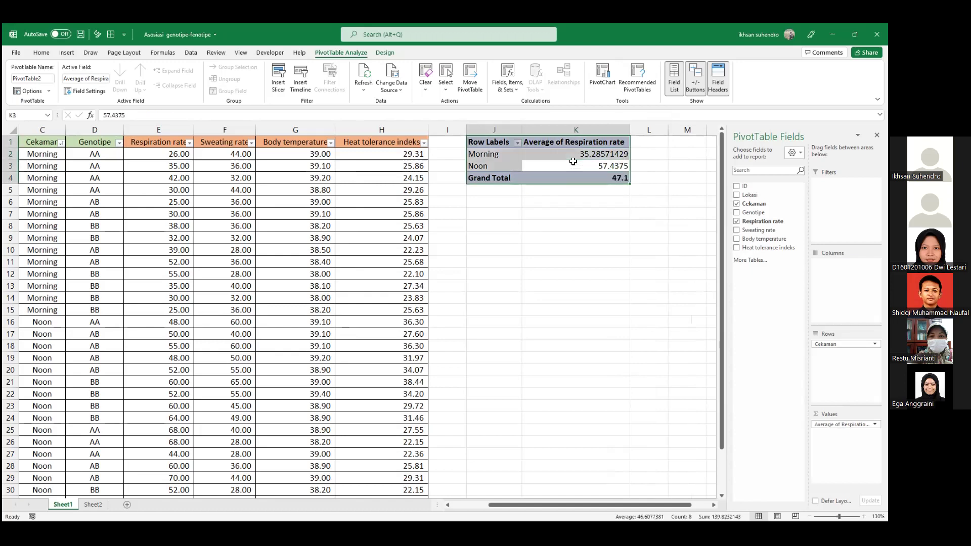
pyautogui.rightClick(574, 166)
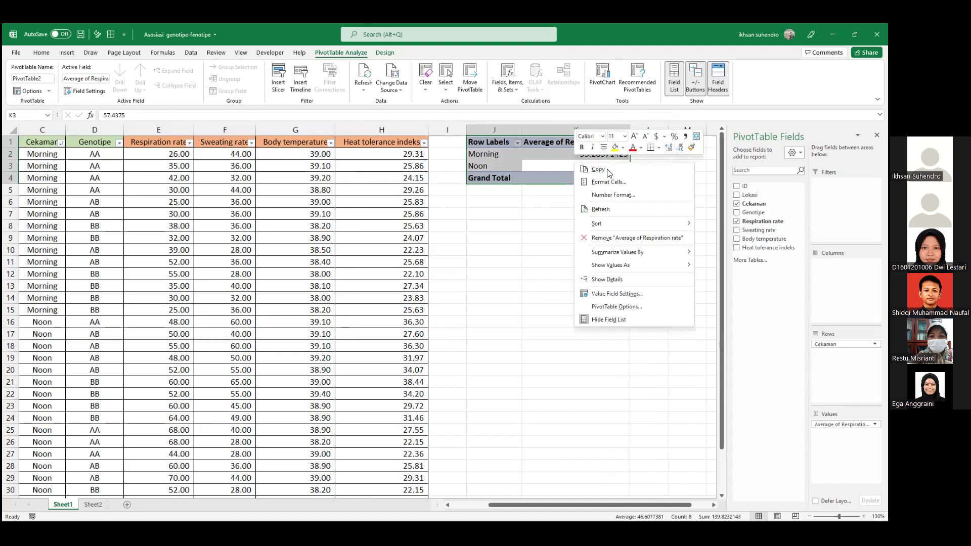
pyautogui.click(687, 141)
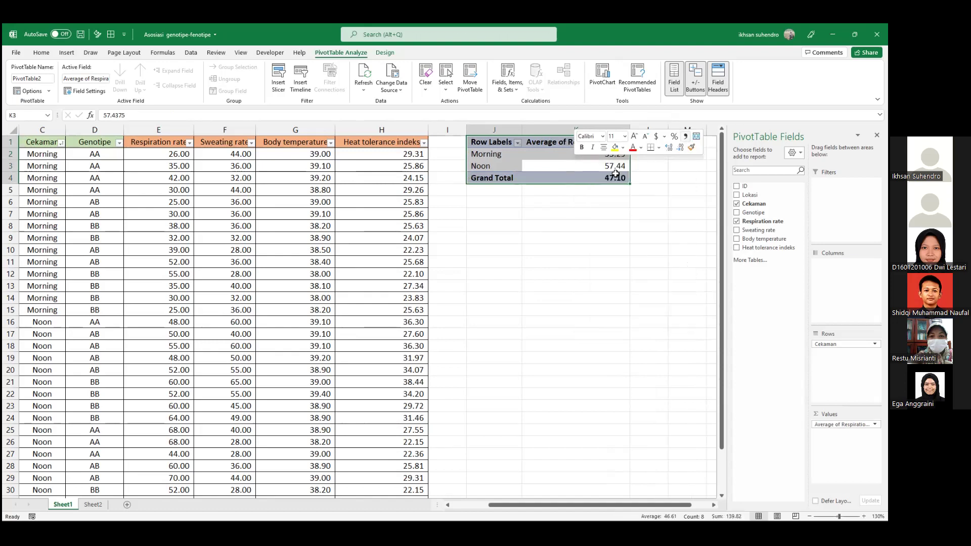
pyautogui.press('Down')
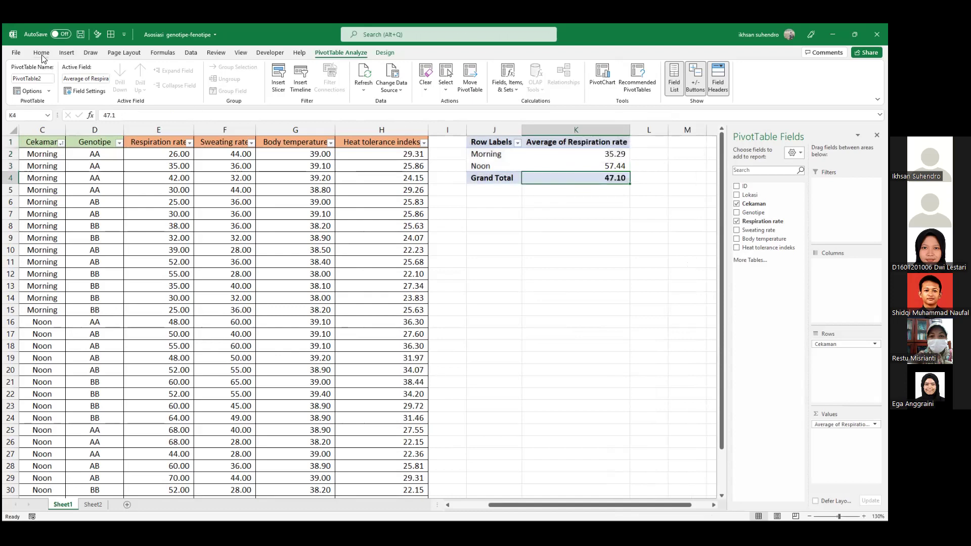
pyautogui.click(41, 54)
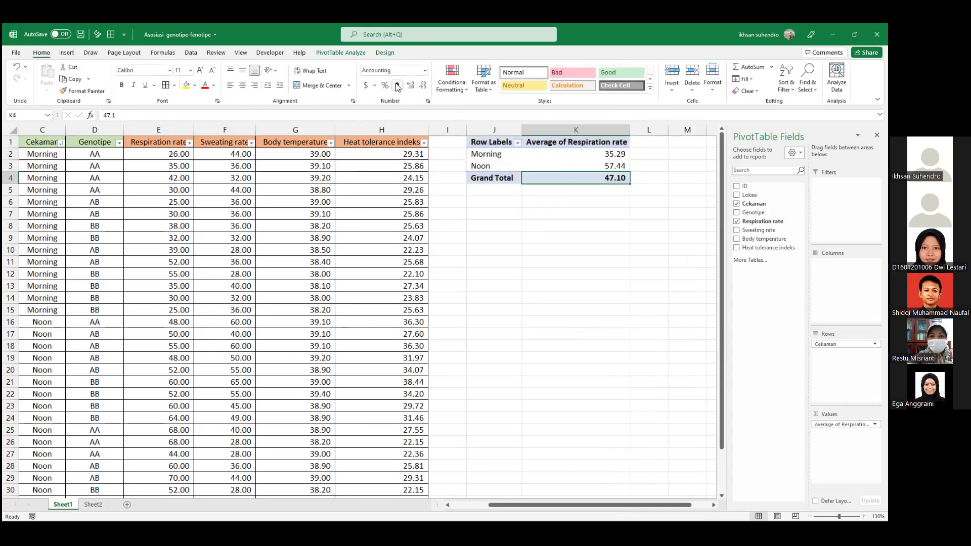
# Apply Comma Style to the averages and add Lokasi to split Morning and Noon into Flores and Lombok
pyautogui.click(399, 87)
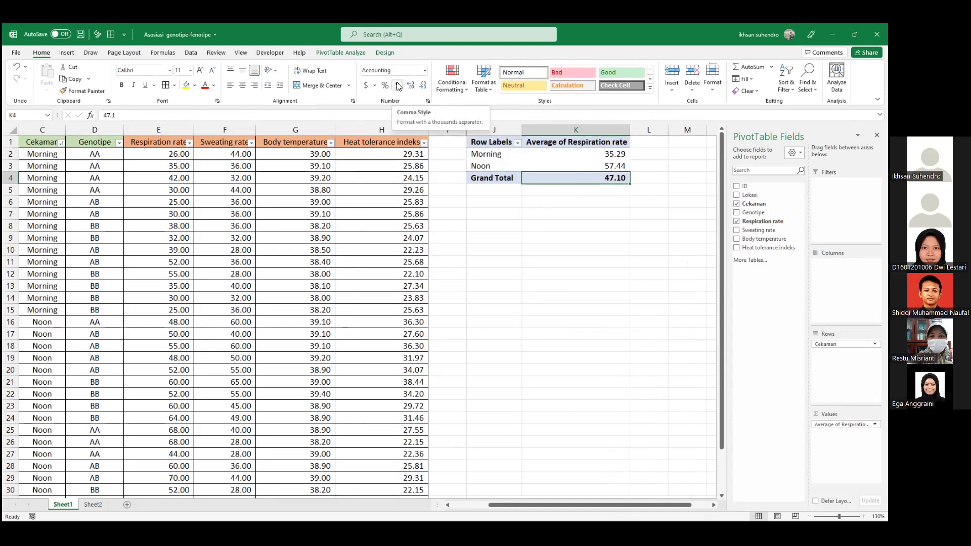
pyautogui.click(613, 170)
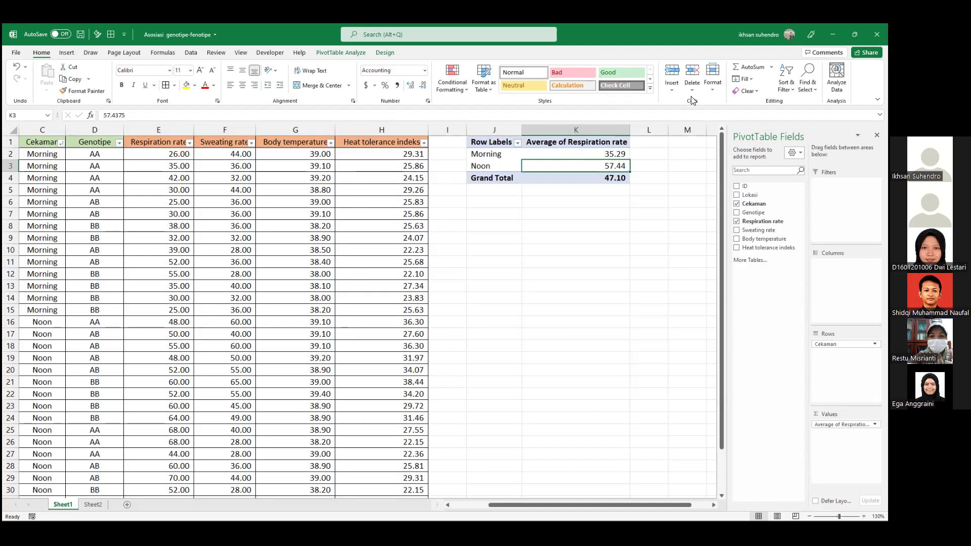
pyautogui.click(737, 195)
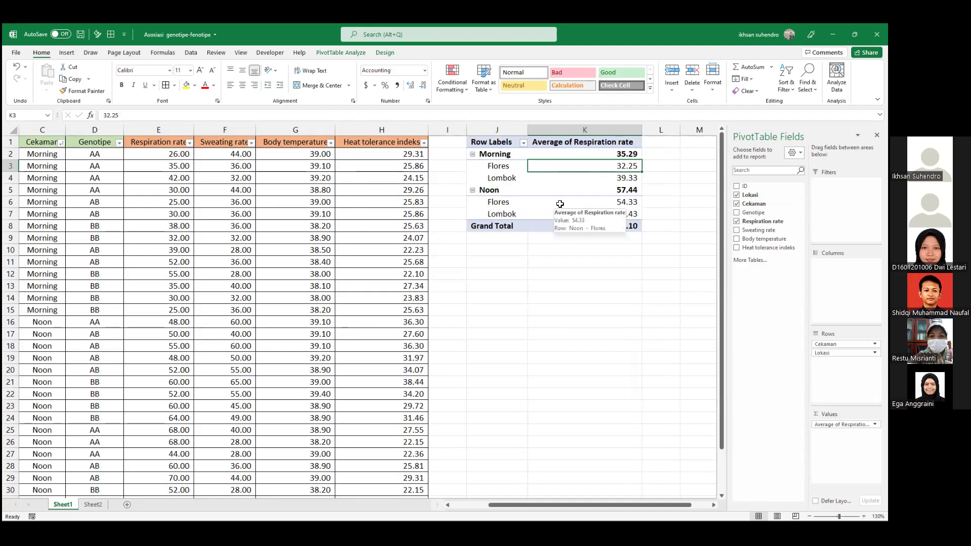
pyautogui.click(505, 169)
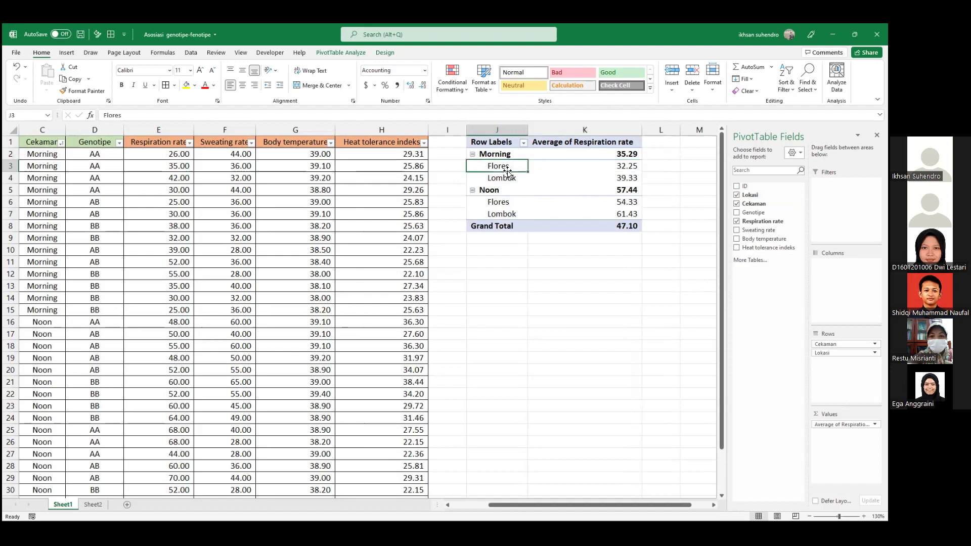
pyautogui.click(502, 204)
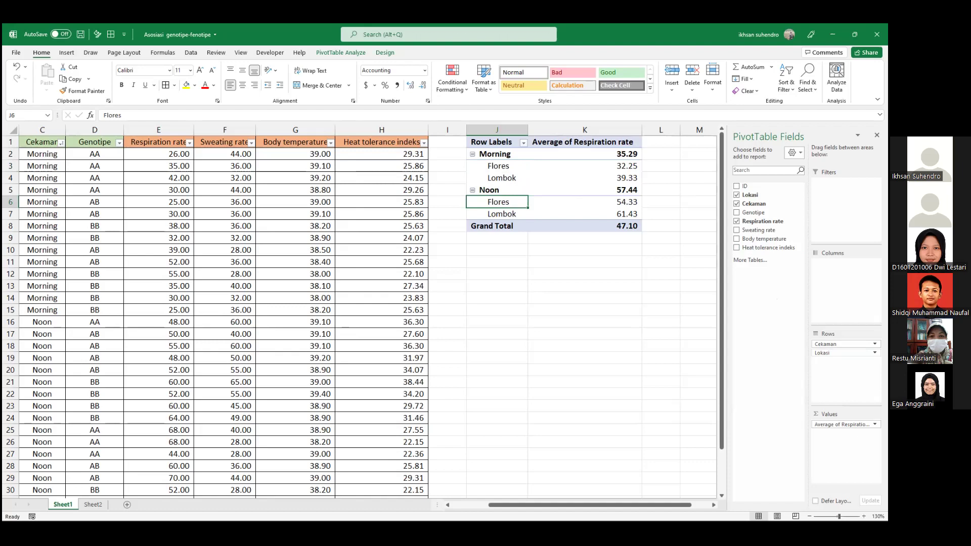
# Move Lokasi to Columns, add Sweating rate, and stack the value fields as rows
pyautogui.moveTo(844, 352); pyautogui.dragTo(844, 263)
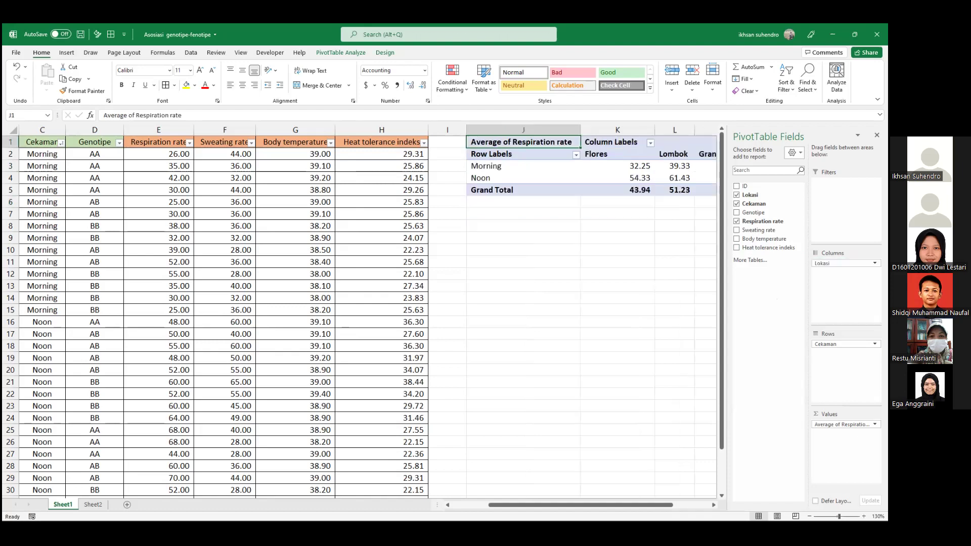
pyautogui.moveTo(659, 504); pyautogui.dragTo(693, 461)
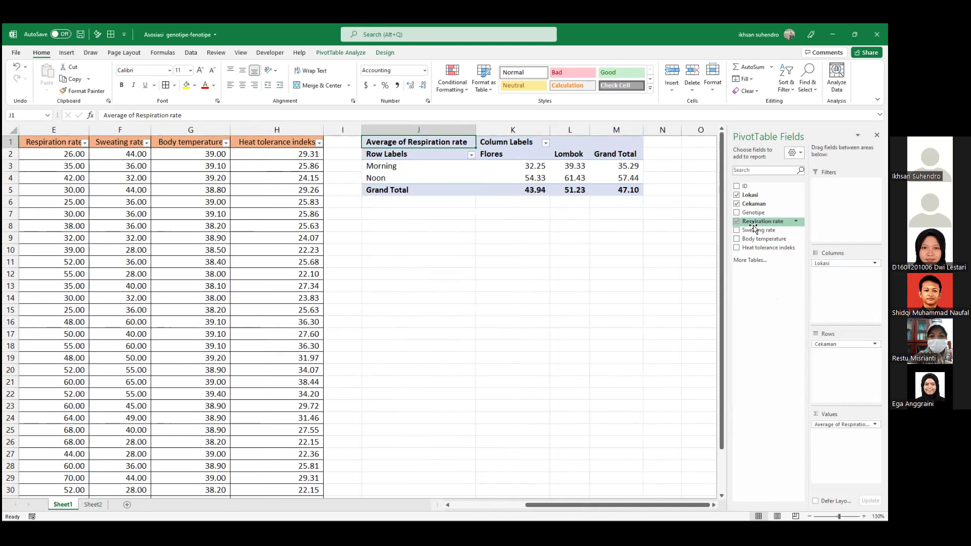
pyautogui.click(737, 231)
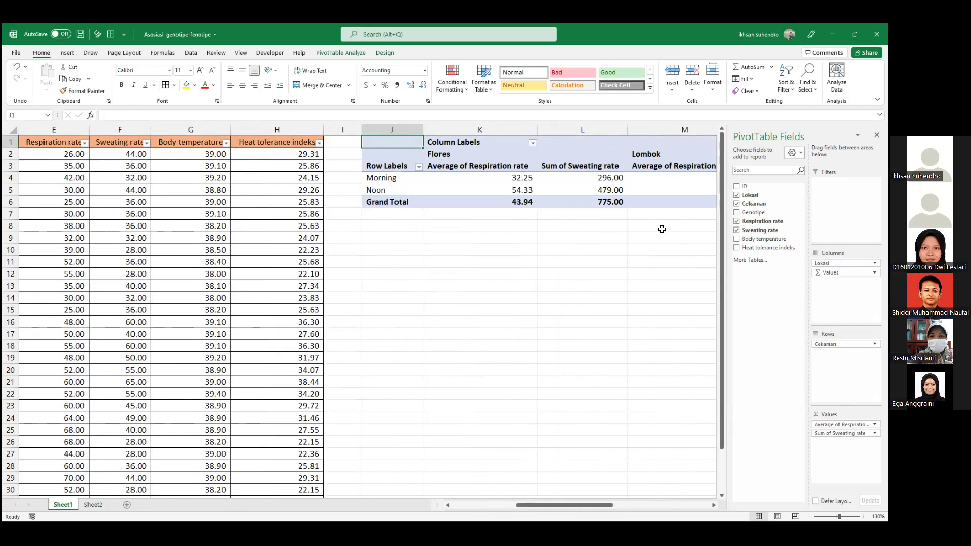
pyautogui.moveTo(594, 505); pyautogui.dragTo(489, 503)
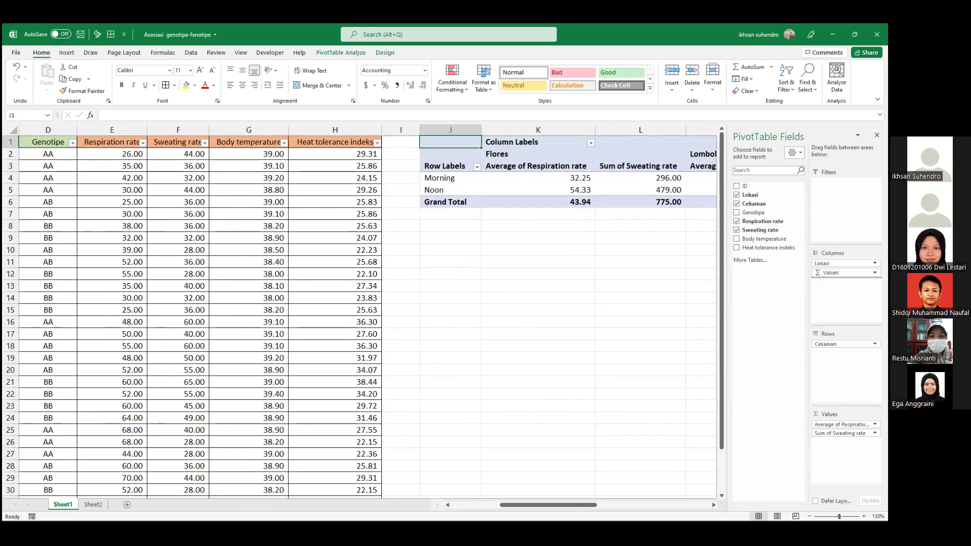
pyautogui.moveTo(845, 273); pyautogui.dragTo(845, 353)
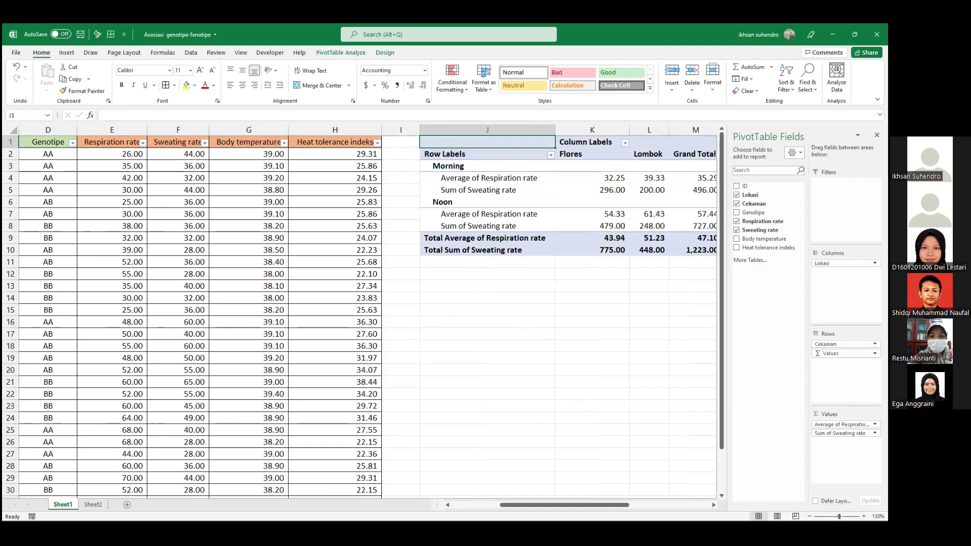
pyautogui.moveTo(617, 499); pyautogui.dragTo(635, 500)
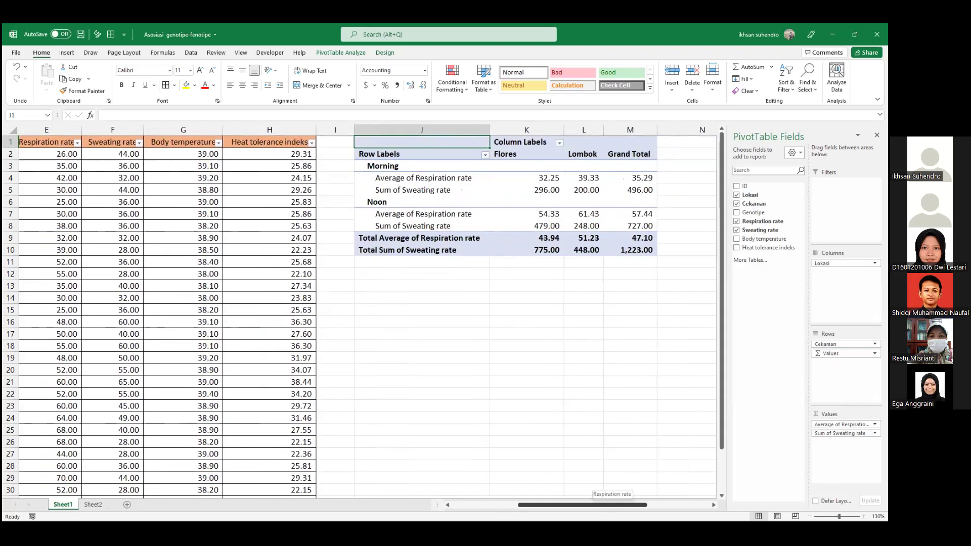
pyautogui.moveTo(597, 467); pyautogui.dragTo(595, 468)
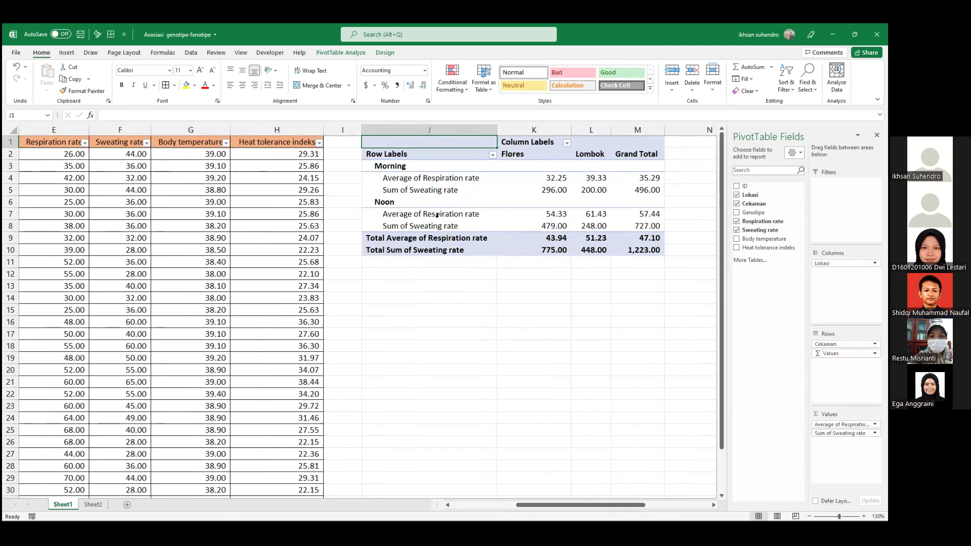
# Summarize Sweating rate by Average: Morning 35.43, Noon 45.44, total 40.77
pyautogui.click(429, 186)
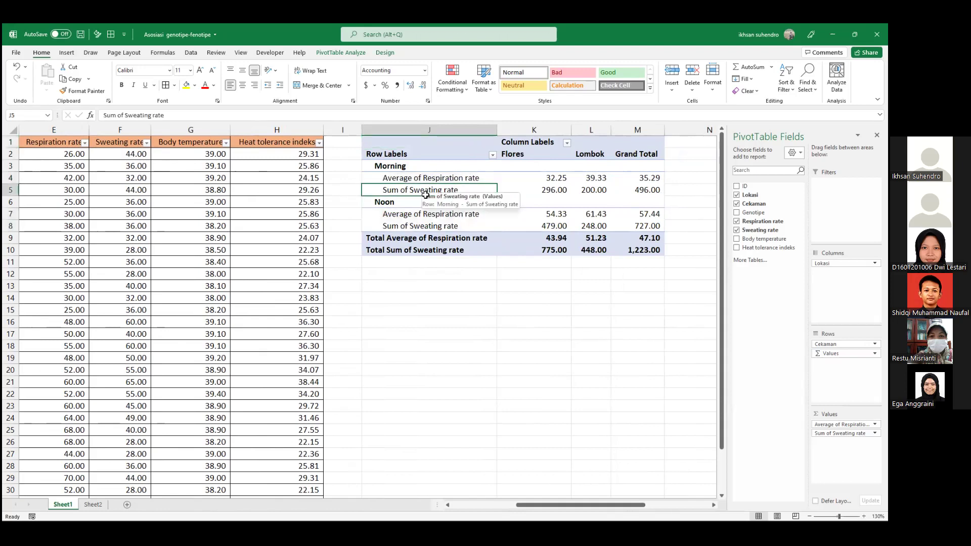
pyautogui.rightClick(425, 194)
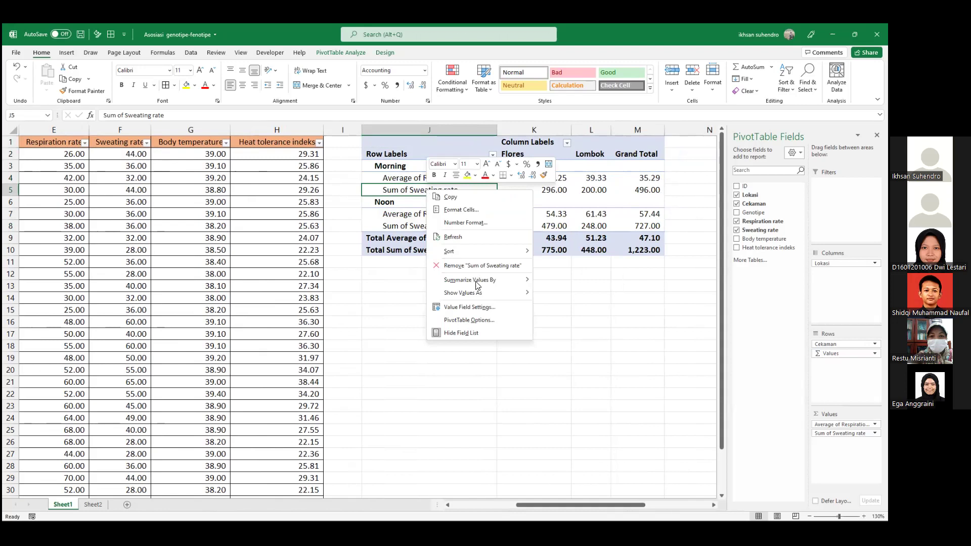
pyautogui.moveTo(477, 282)
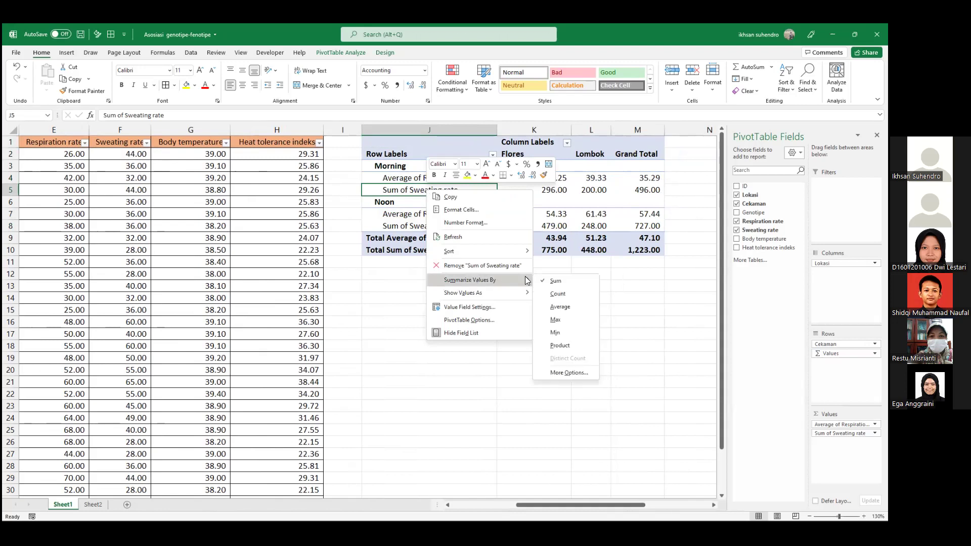
pyautogui.click(569, 306)
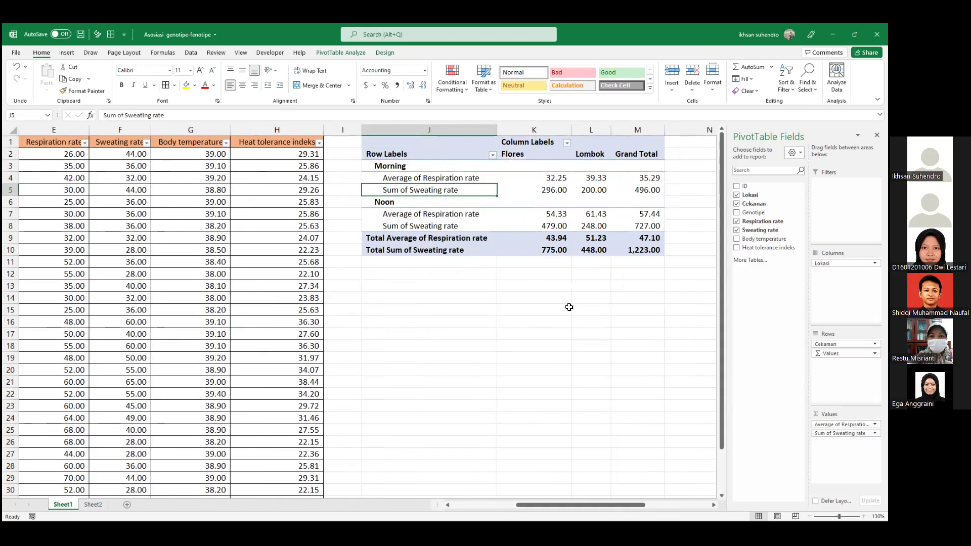
pyautogui.click(560, 228)
pyautogui.moveTo(560, 227)
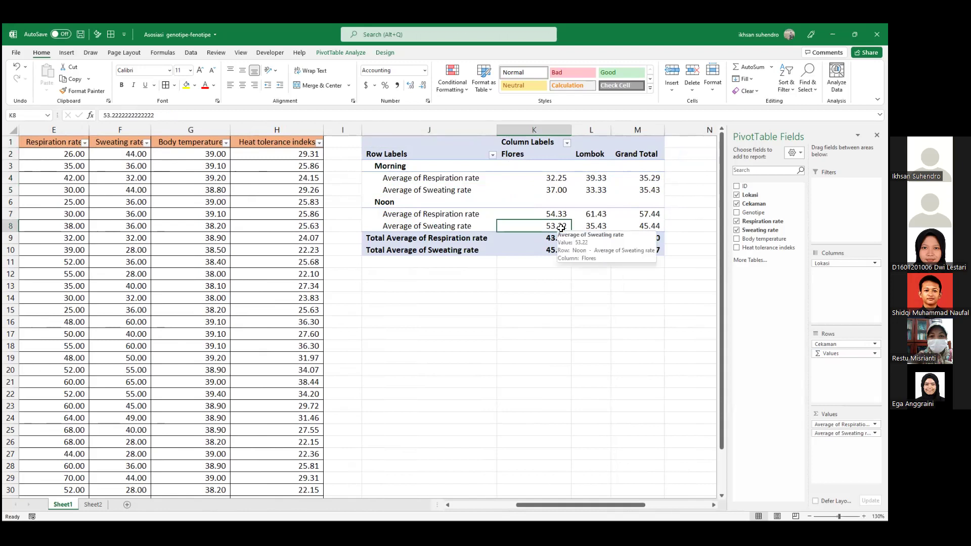
# Place Σ Values above Cekaman in Rows and remove Lokasi from the pivot
pyautogui.moveTo(829, 354); pyautogui.dragTo(837, 341)
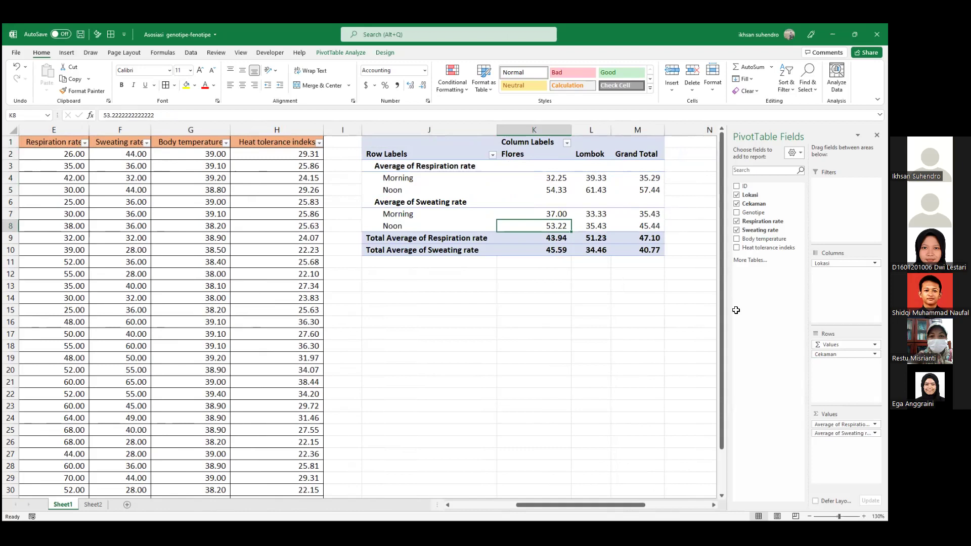
pyautogui.moveTo(788, 204); pyautogui.dragTo(736, 195)
pyautogui.click(737, 195)
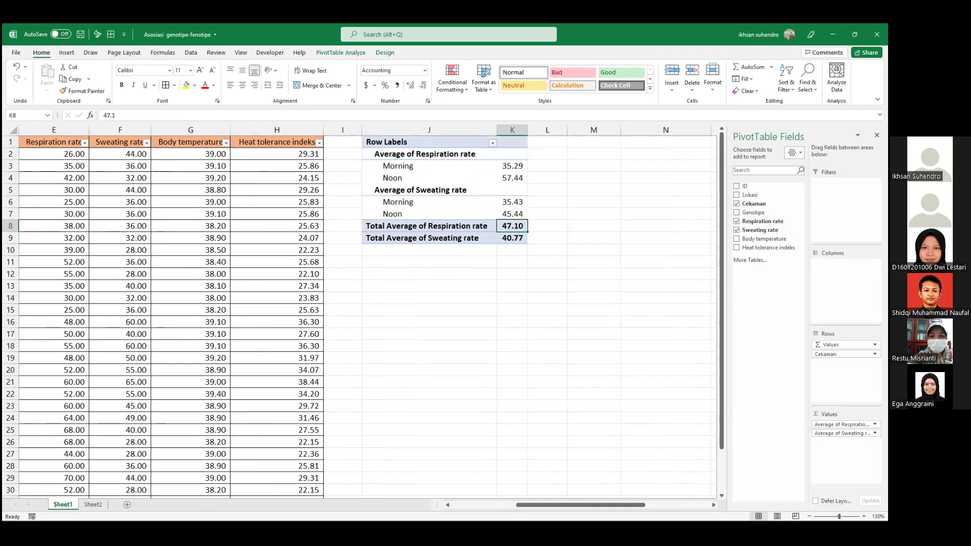
# Move Cekaman to Columns and add Body temperature and Heat tolerance indeks as values
pyautogui.moveTo(839, 353); pyautogui.dragTo(839, 263)
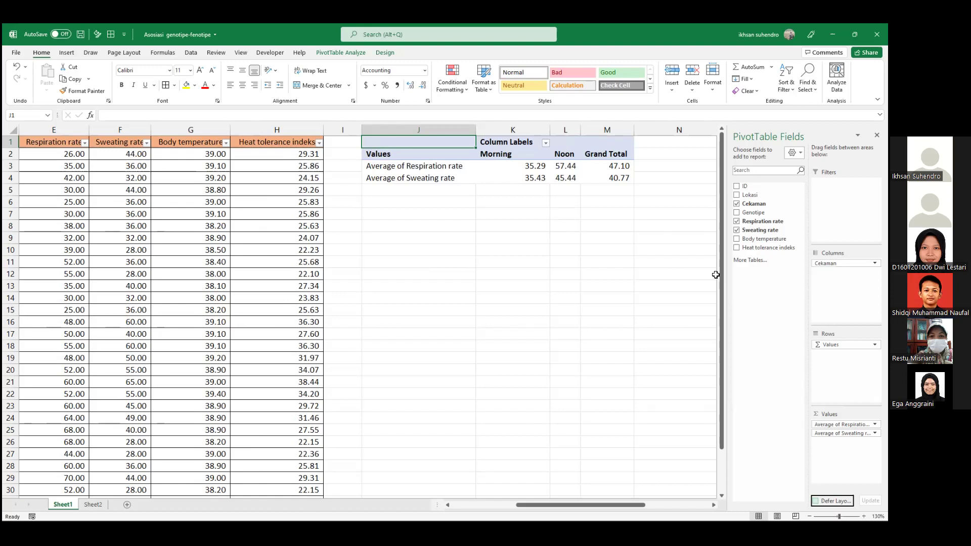
pyautogui.click(743, 239)
pyautogui.click(743, 247)
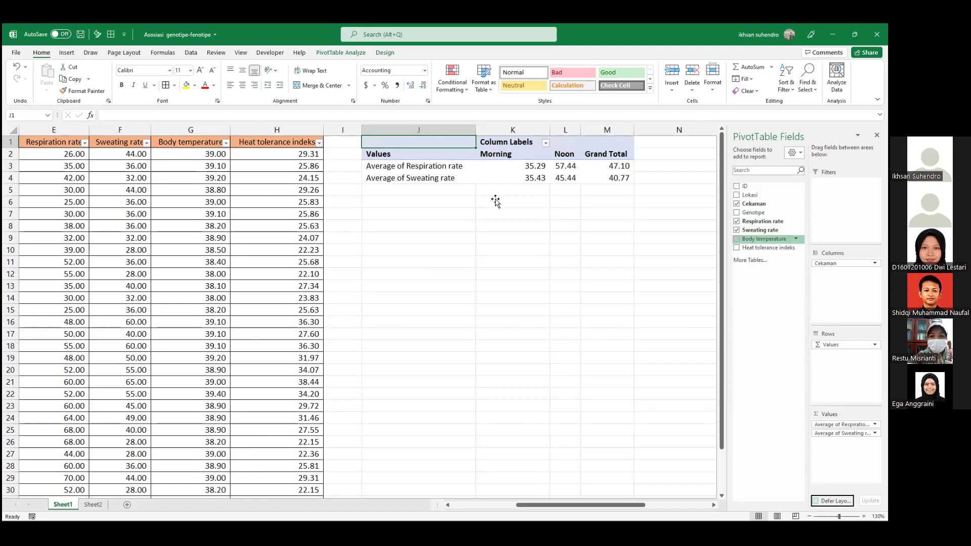
# Summarize Body temperature by Average (38.61 Morning, 38.94 Noon)
pyautogui.press('Down')
pyautogui.press('Down')
pyautogui.press('Down')
pyautogui.press('Down')
pyautogui.hotkey('shift', 'F10')
pyautogui.press('Down')
pyautogui.press('Down')
pyautogui.press('Down')
pyautogui.press('Down')
pyautogui.press('Down')
pyautogui.press('Down')
pyautogui.press('Down')
pyautogui.press('Down')
pyautogui.press('Up')
pyautogui.press('Right')
pyautogui.press('Down')
pyautogui.press('Down')
pyautogui.press('Return')
pyautogui.press('Down')
# Summarize Heat tolerance indeks by Average (25.48 Morning, 29.92 Noon)
pyautogui.hotkey('shift', 'F10')
pyautogui.press('Down')
pyautogui.press('Down')
pyautogui.press('Down')
pyautogui.press('Down')
pyautogui.press('Down')
pyautogui.press('Down')
pyautogui.press('Down')
pyautogui.press('Down')
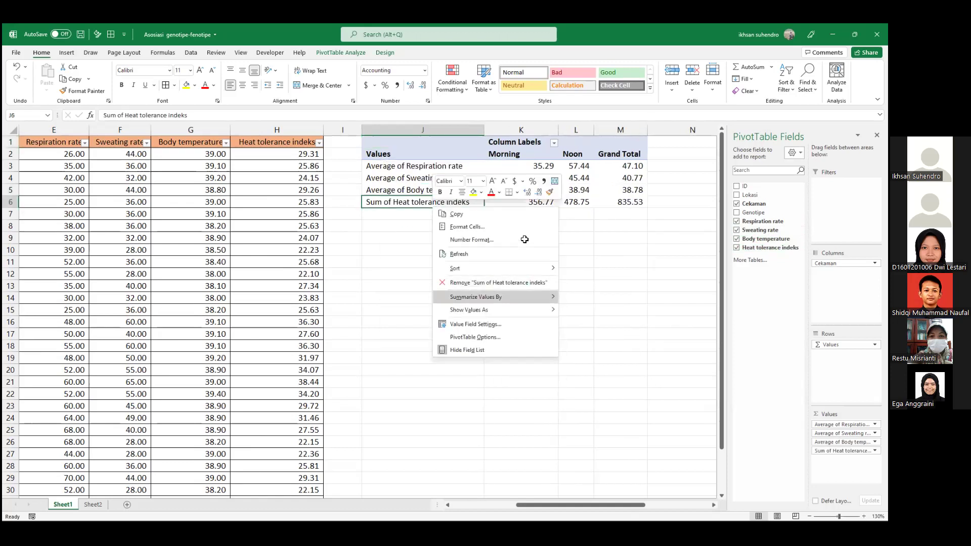
pyautogui.press('Right')
pyautogui.press('Down')
pyautogui.press('Down')
pyautogui.press('Return')
pyautogui.press('Up')
pyautogui.press('Right')
pyautogui.press('Down')
pyautogui.press('Left')
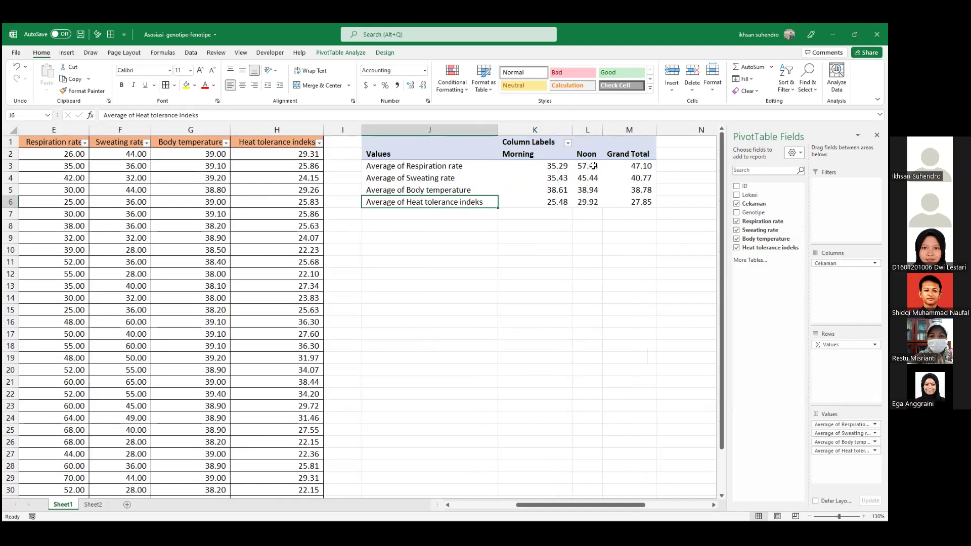
pyautogui.moveTo(592, 165)
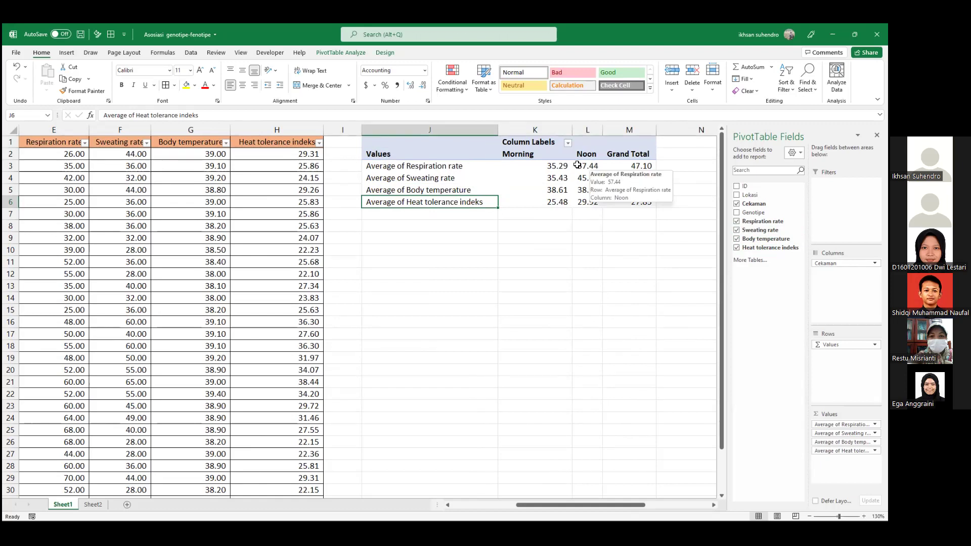
pyautogui.moveTo(550, 165)
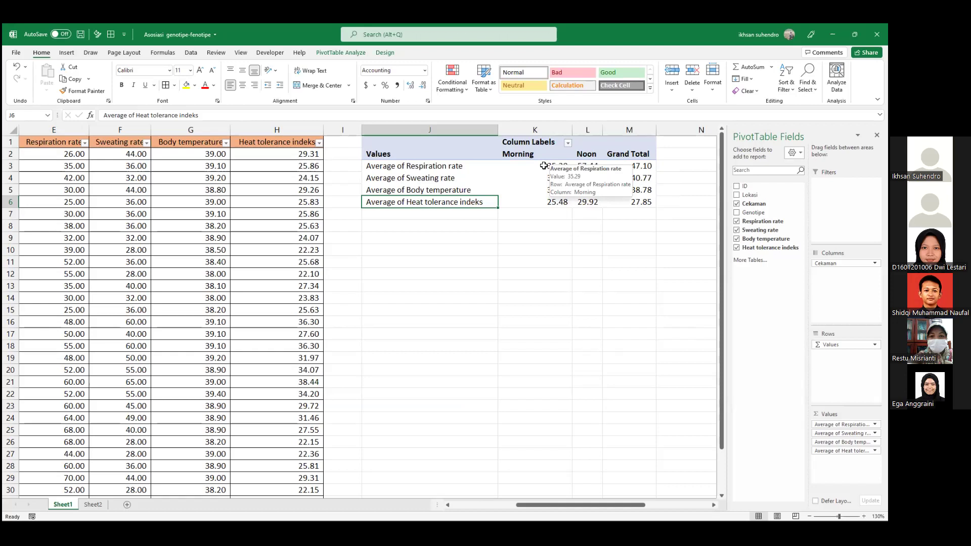
pyautogui.click(518, 269)
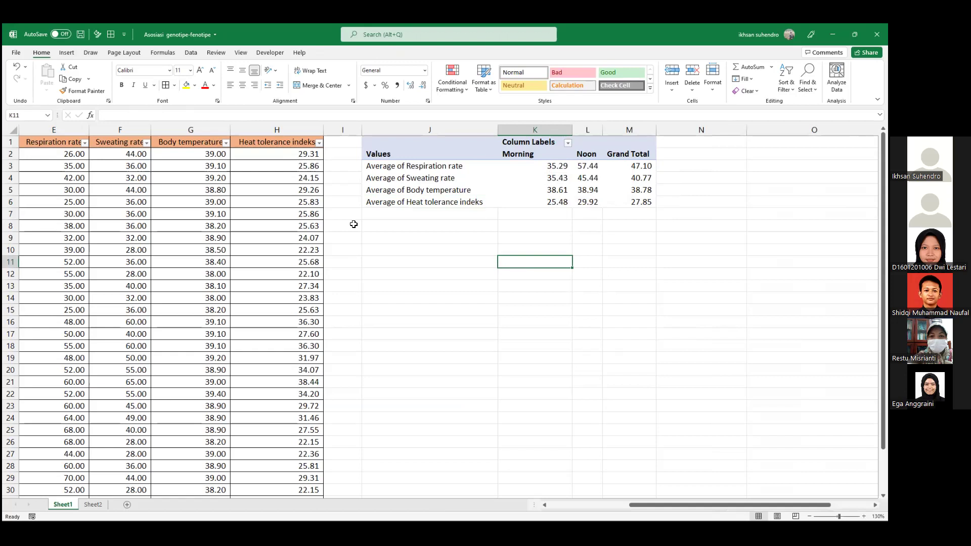
# Select all of PivotTable2 and delete it, leaving columns J to M empty
pyautogui.click(490, 184)
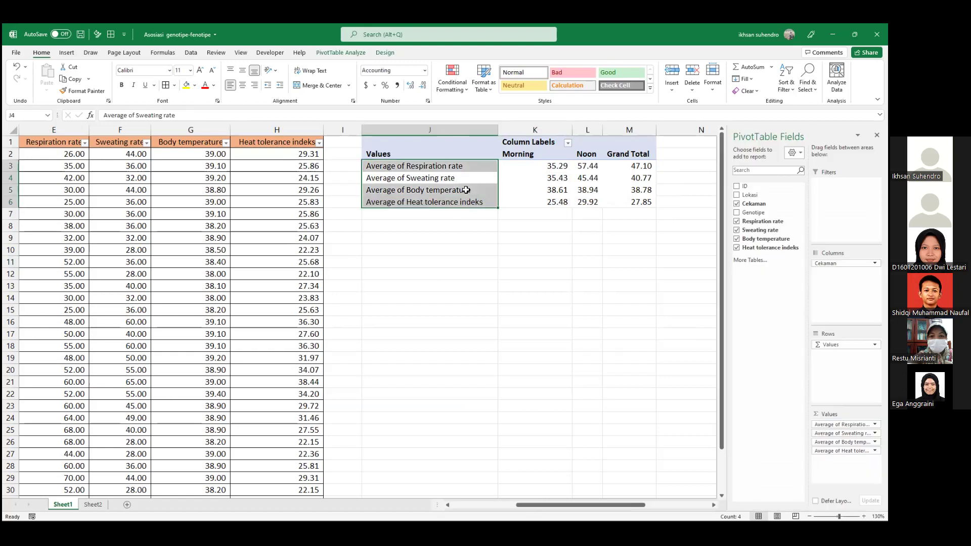
pyautogui.click(466, 190)
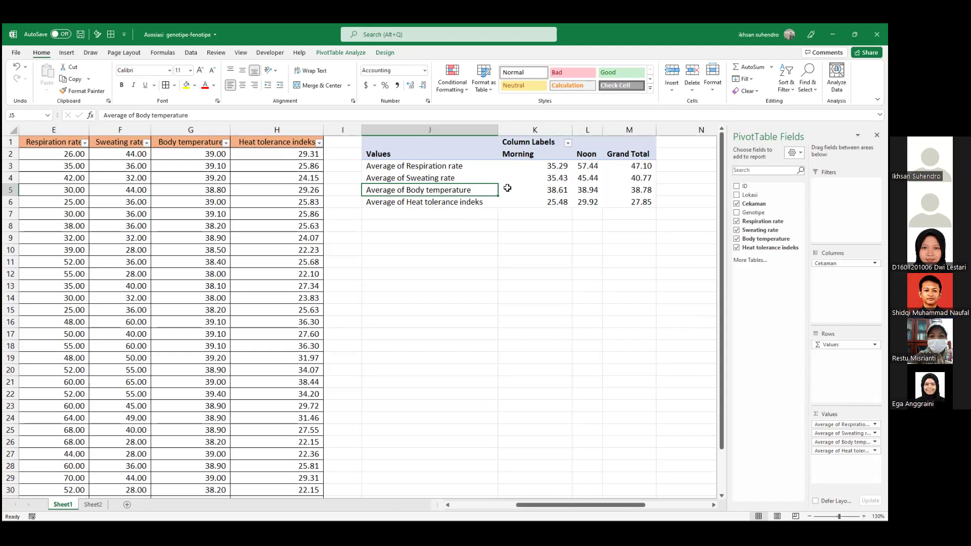
pyautogui.click(481, 172)
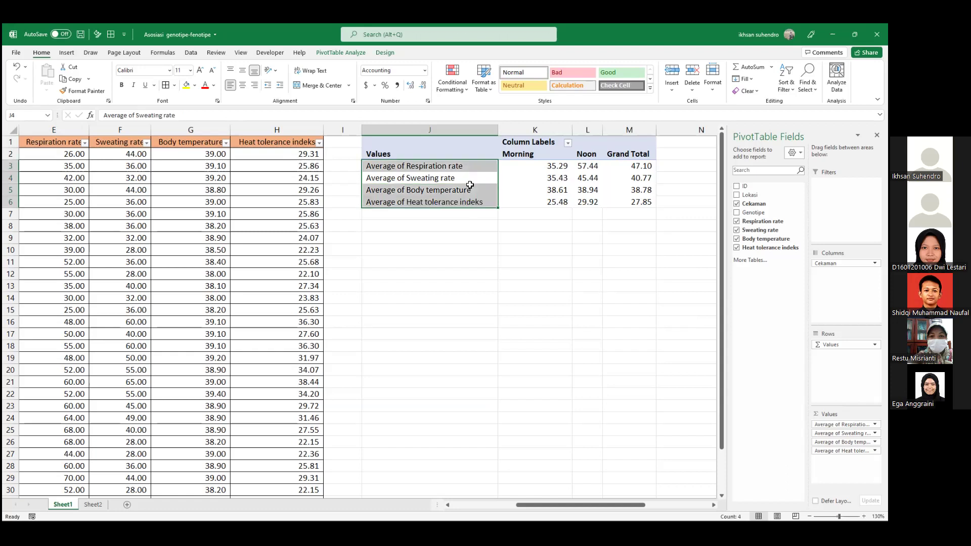
pyautogui.click(469, 185)
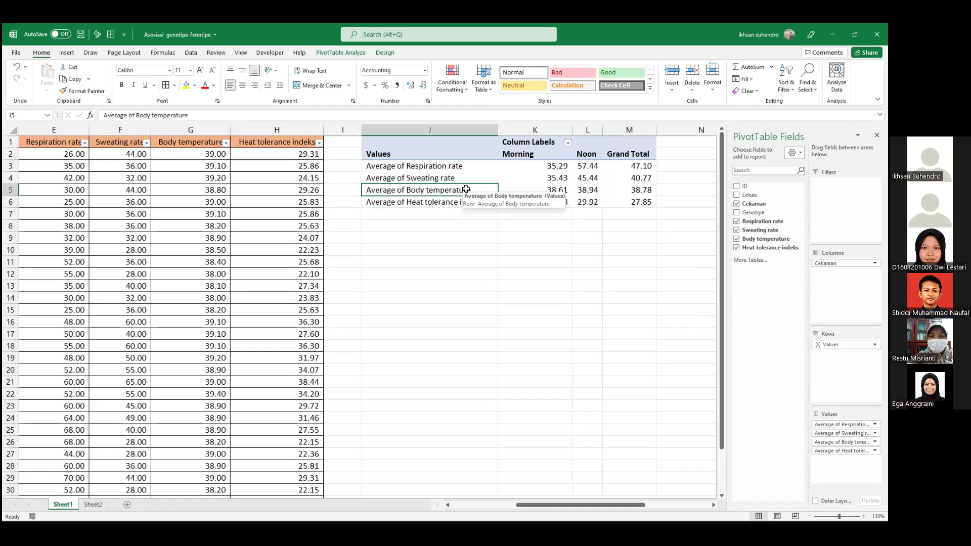
pyautogui.click(470, 180)
pyautogui.click(459, 166)
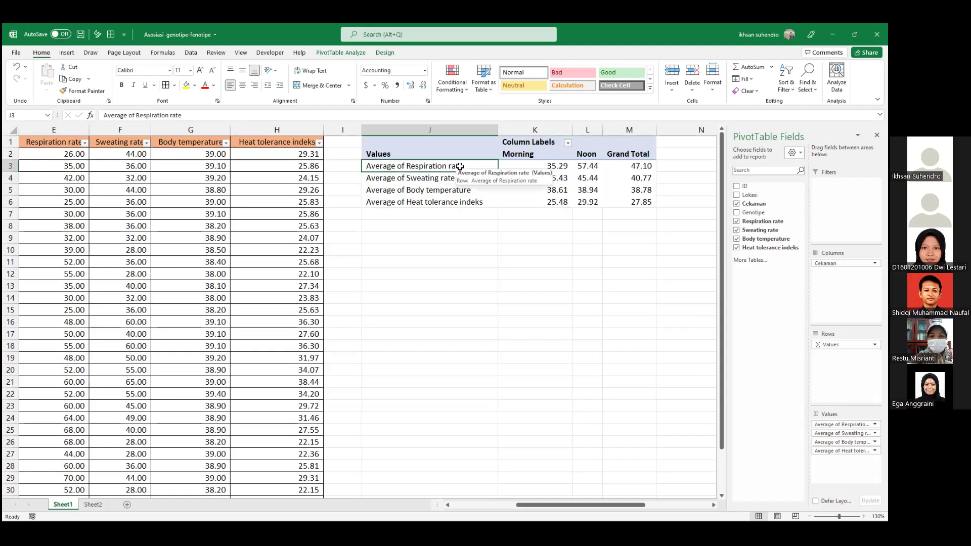
pyautogui.hotkey('ctrl', 'a')
pyautogui.press('Delete')
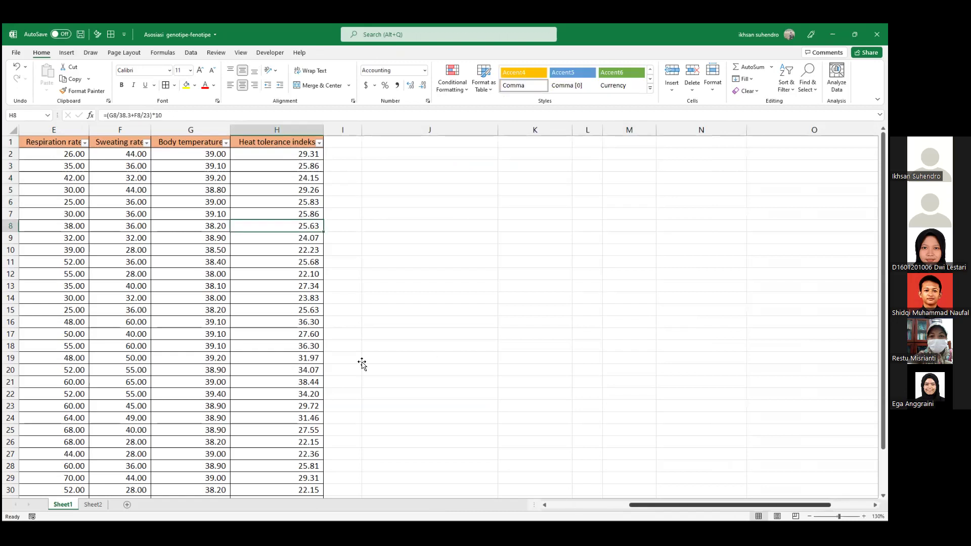
# Select the full genotype data table A1:H31 with Ctrl+A from a cell inside it
pyautogui.hscroll(-3, 362, 363)
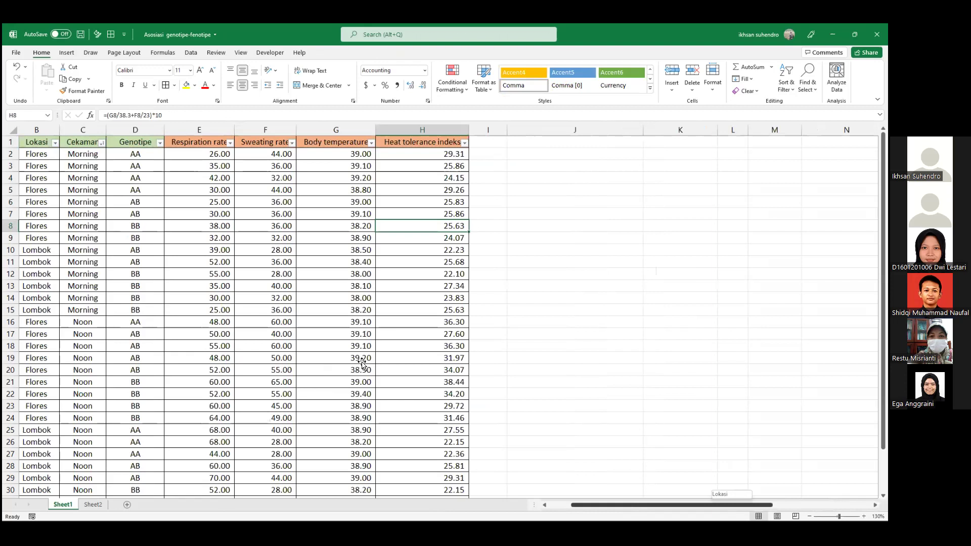
pyautogui.hscroll(-1, 362, 363)
pyautogui.click(362, 362)
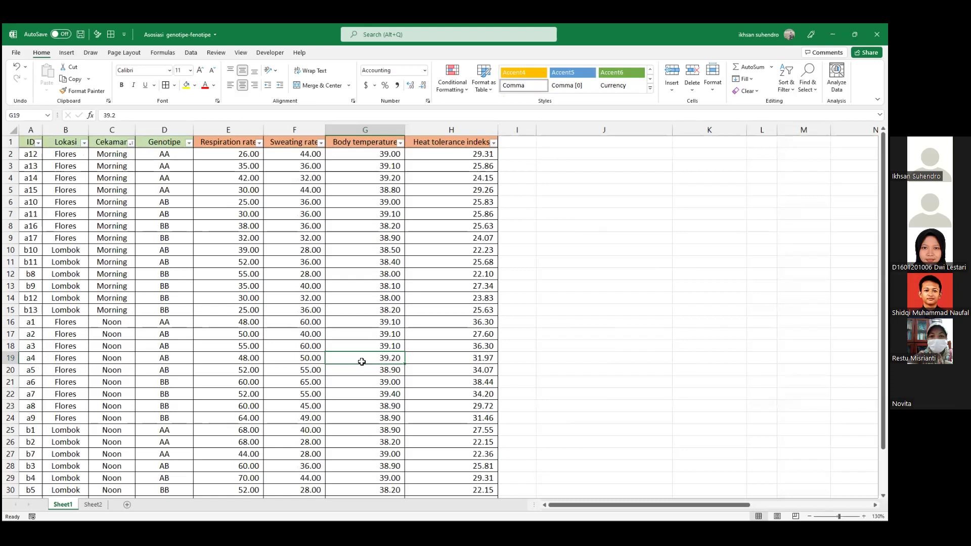
pyautogui.hotkey('ctrl', 'a')
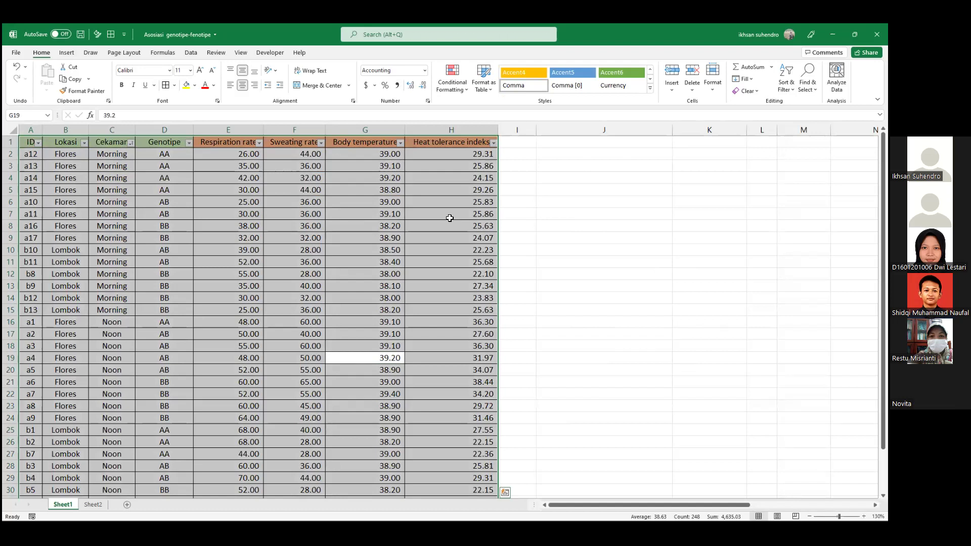
pyautogui.click(596, 262)
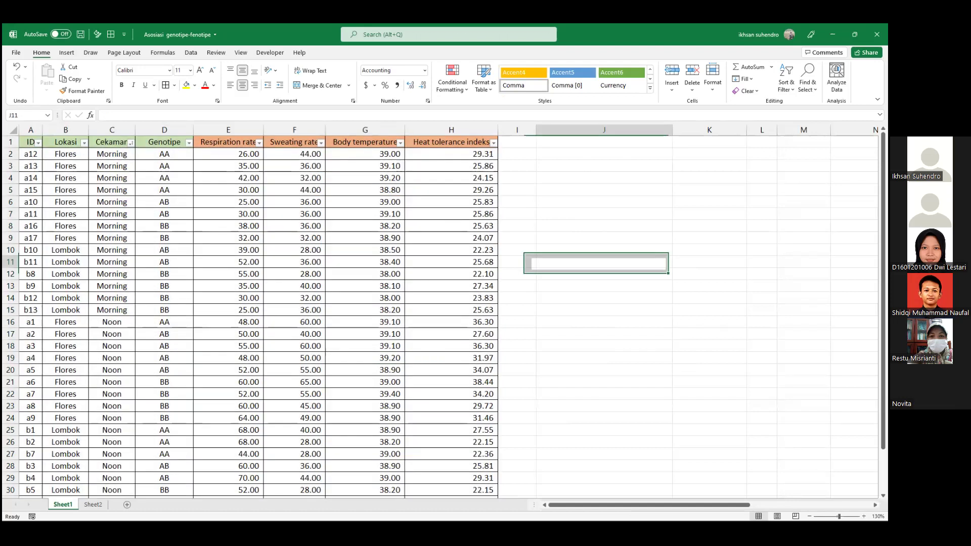
pyautogui.click(605, 201)
pyautogui.hotkey('ctrl', 'a')
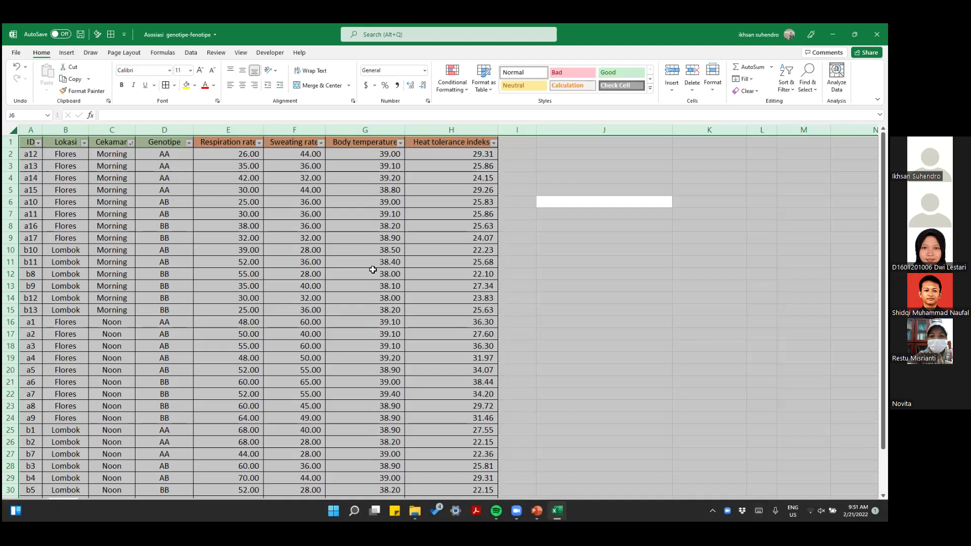
pyautogui.click(373, 269)
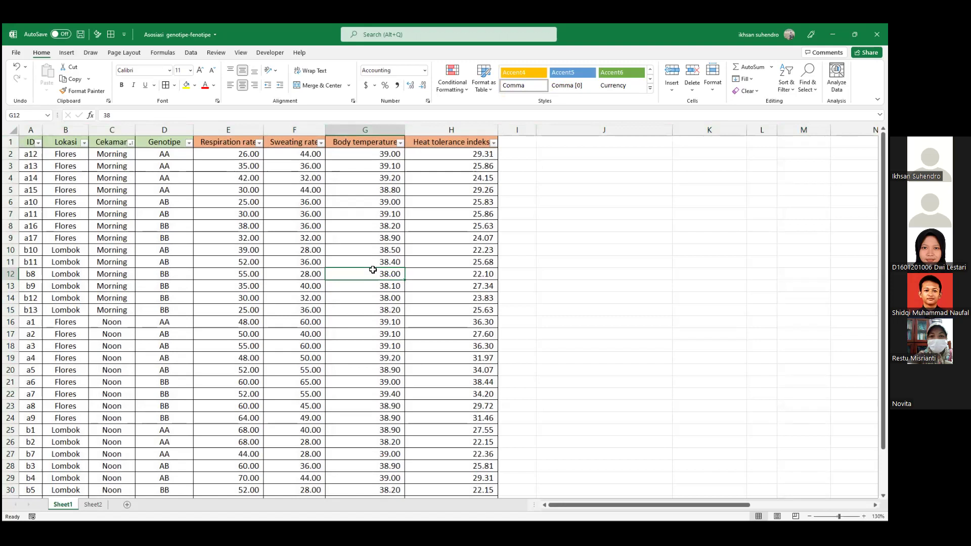
pyautogui.hotkey('ctrl', 'a')
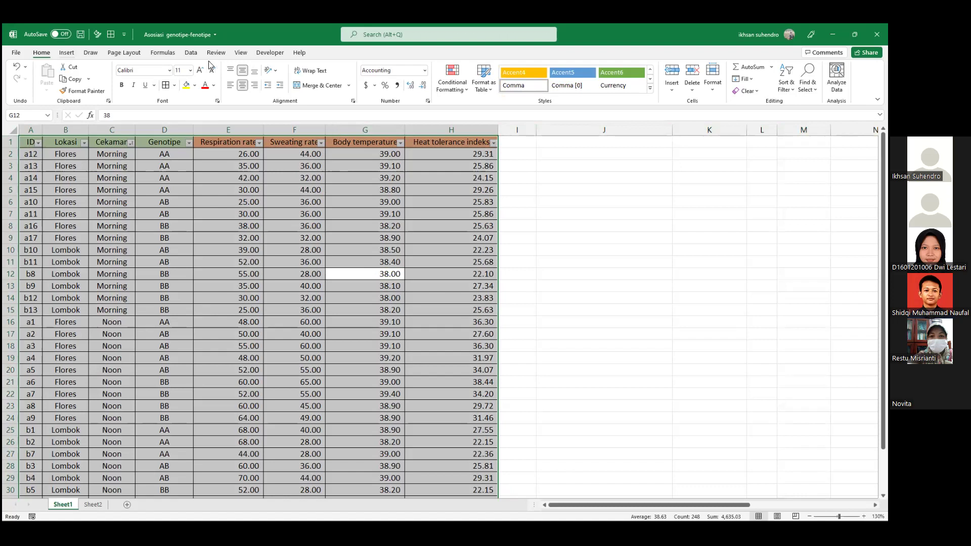
# Insert a PivotTable from the data table on the existing worksheet at cell J1
pyautogui.click(67, 53)
pyautogui.click(24, 70)
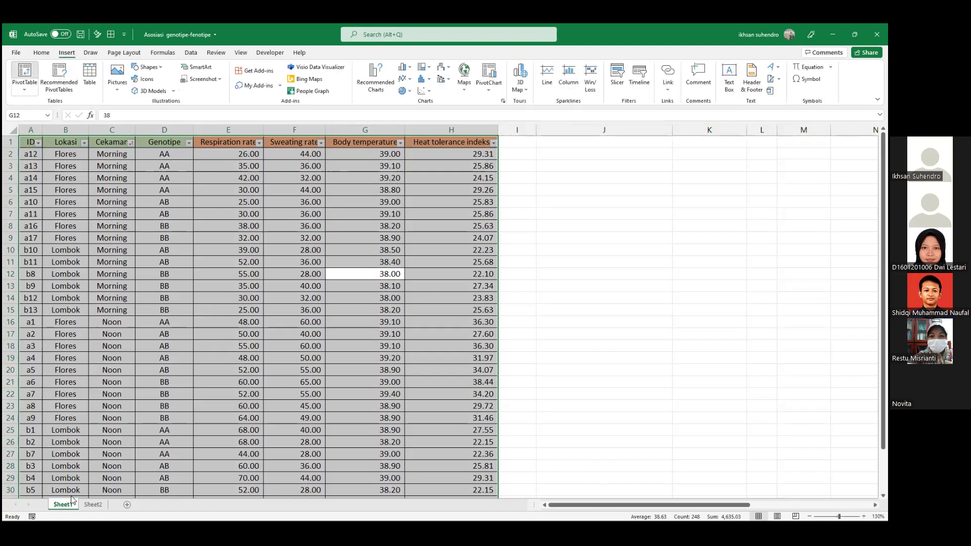
pyautogui.click(69, 288)
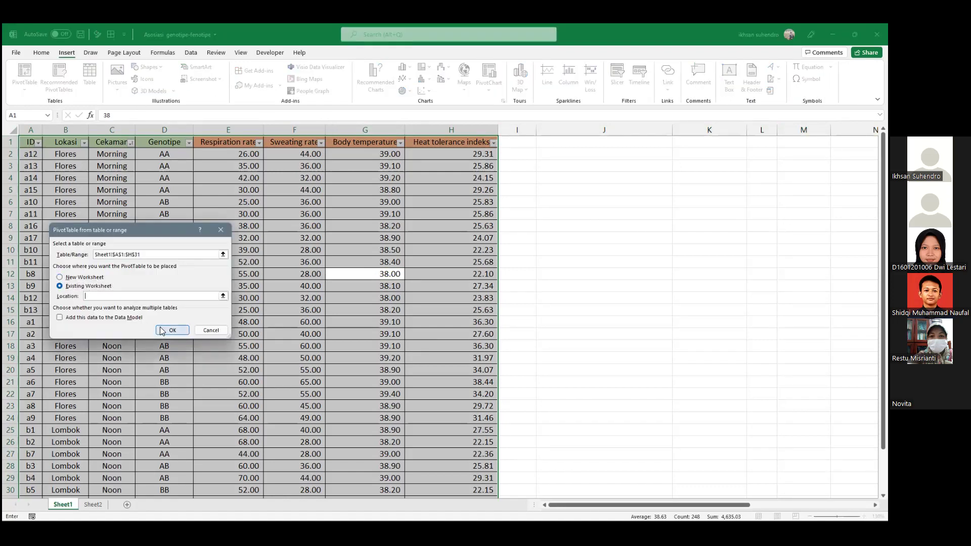
pyautogui.click(603, 142)
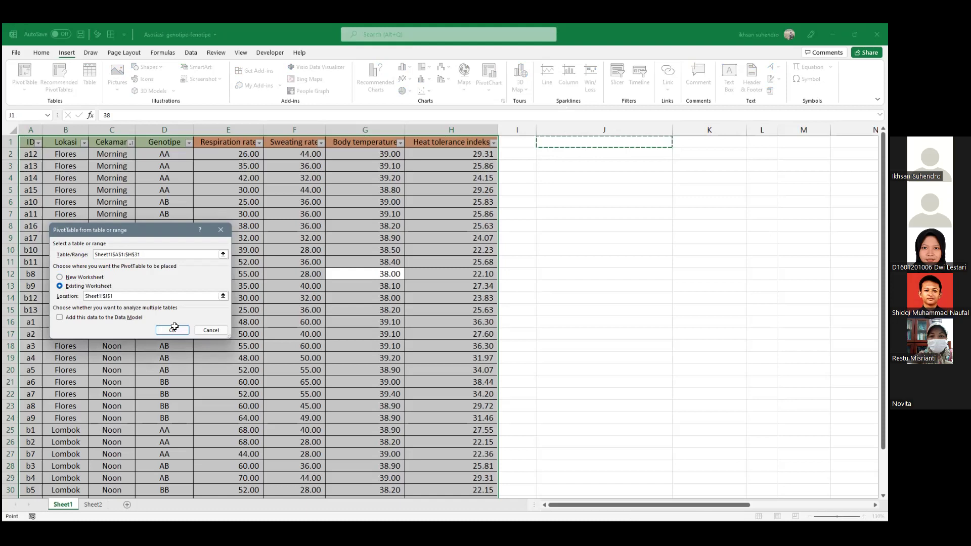
pyautogui.press('Return')
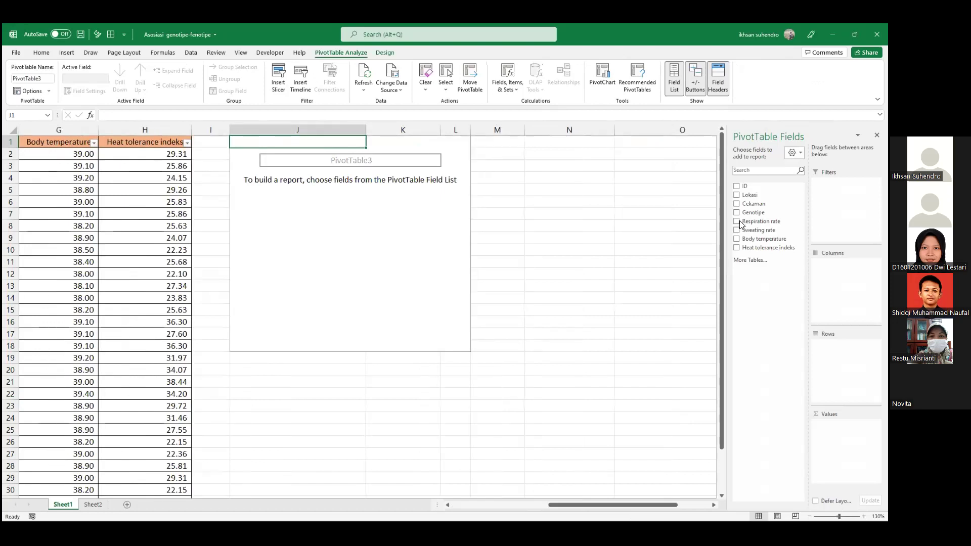
# Add the four trait fields and Cekaman, summing them by Morning and Noon (Respiration 494, 919, 1413)
pyautogui.click(738, 222)
pyautogui.click(736, 248)
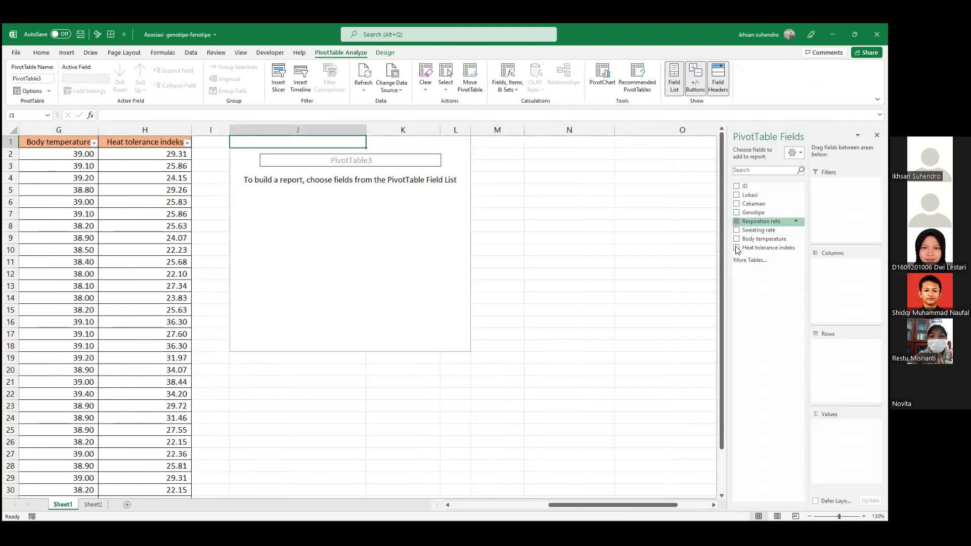
pyautogui.click(736, 203)
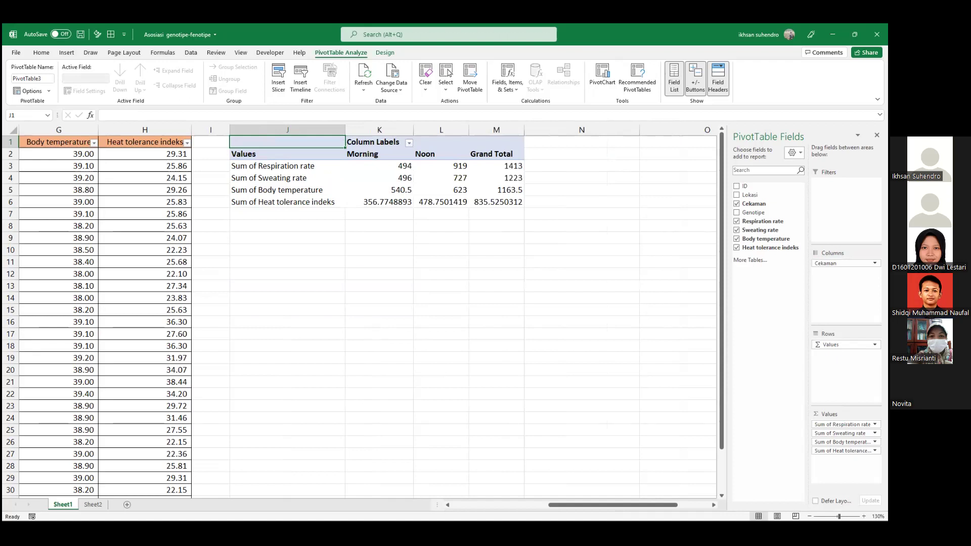
pyautogui.click(290, 174)
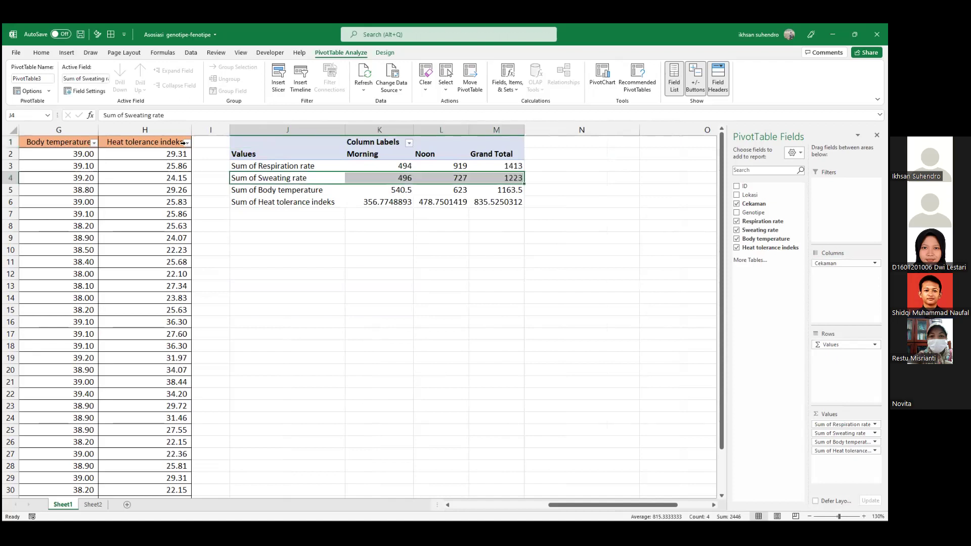
# Switch Respiration rate and Sweating rate from Sum to Average
pyautogui.click(290, 174)
pyautogui.rightClick(288, 169)
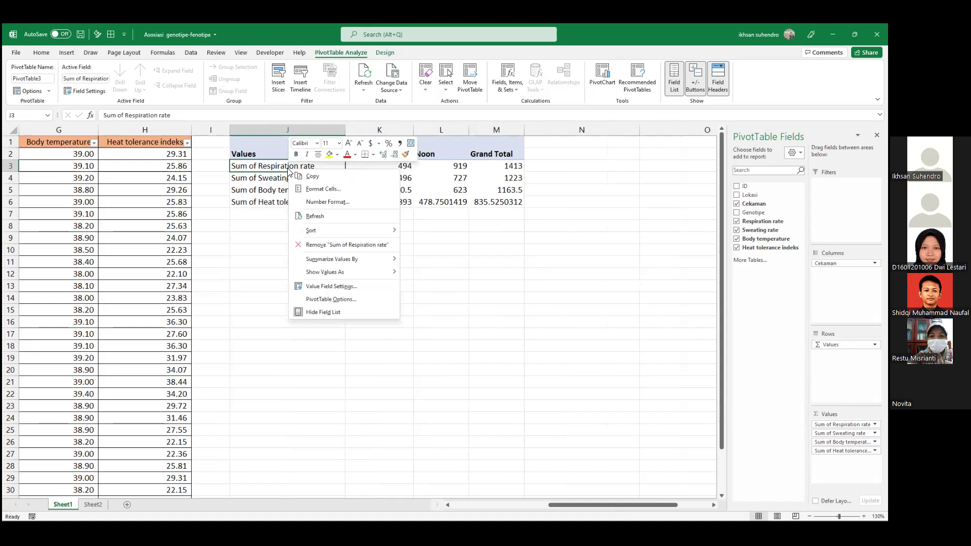
pyautogui.moveTo(328, 259)
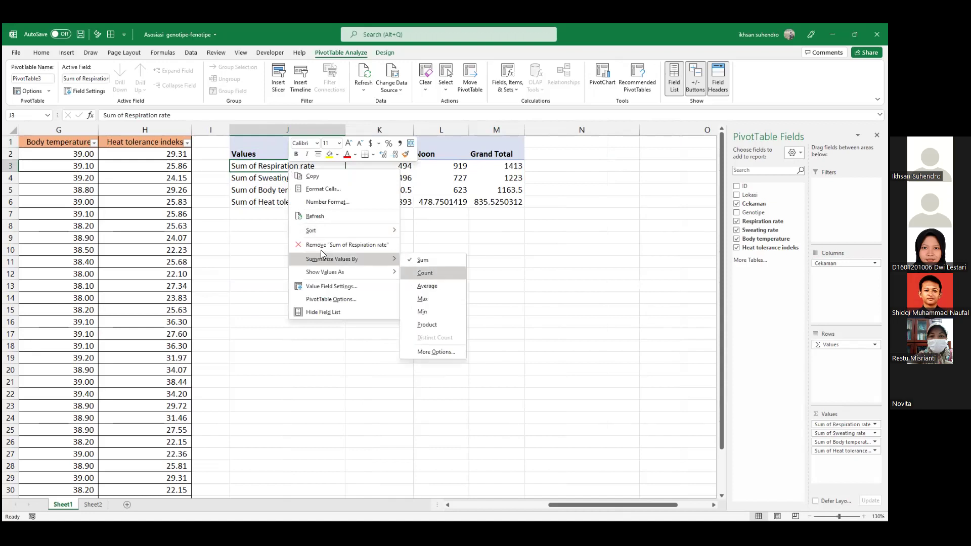
pyautogui.click(419, 285)
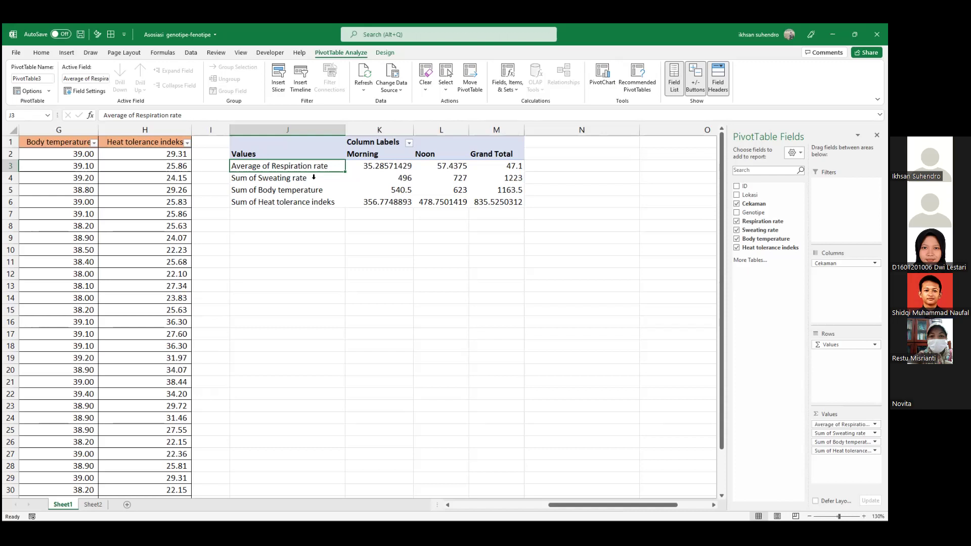
pyautogui.rightClick(313, 178)
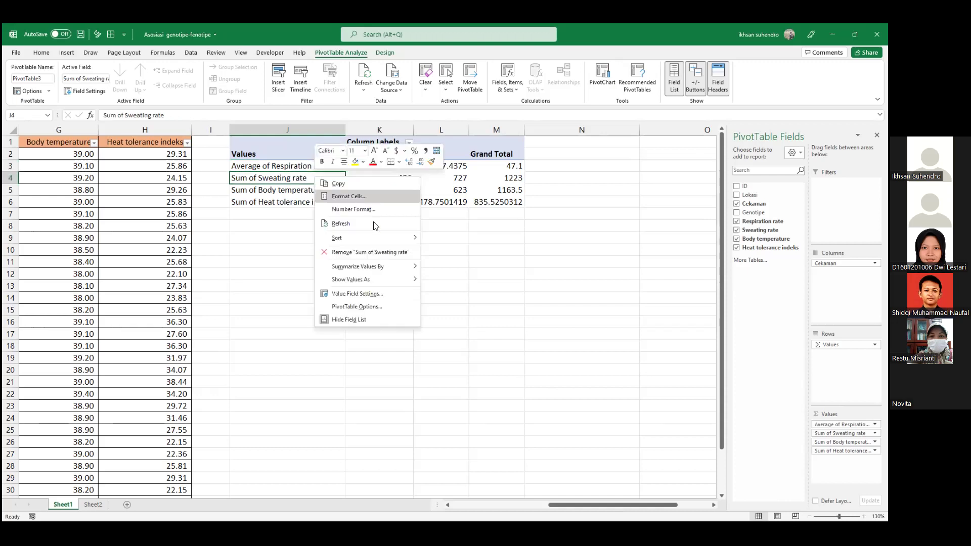
pyautogui.moveTo(409, 265)
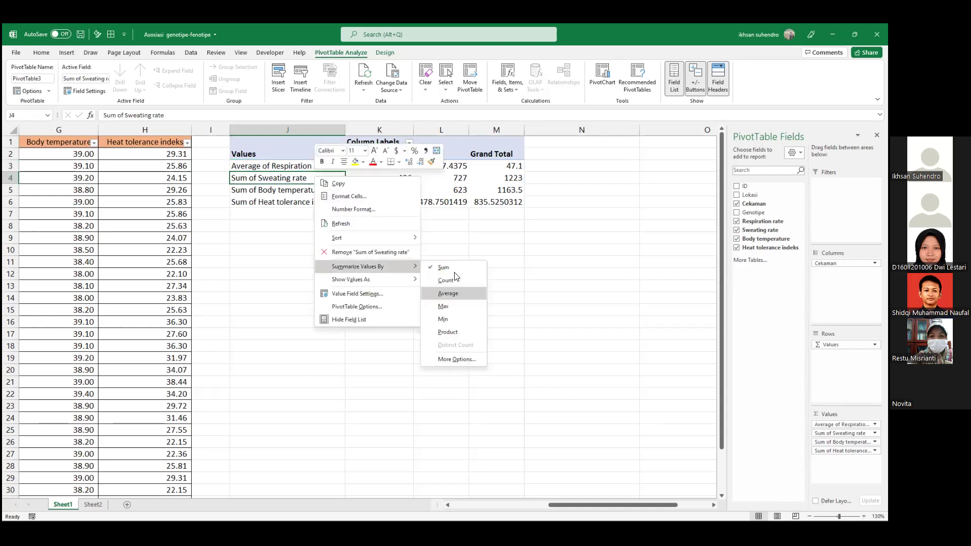
pyautogui.click(450, 292)
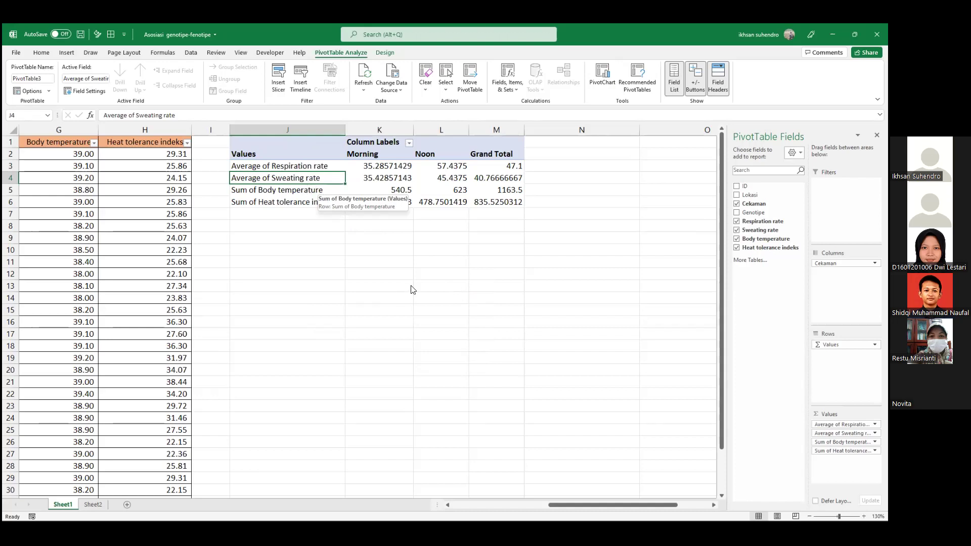
# Switch Body temperature and Heat tolerance indeks from Sum to Average
pyautogui.rightClick(311, 195)
pyautogui.moveTo(414, 283)
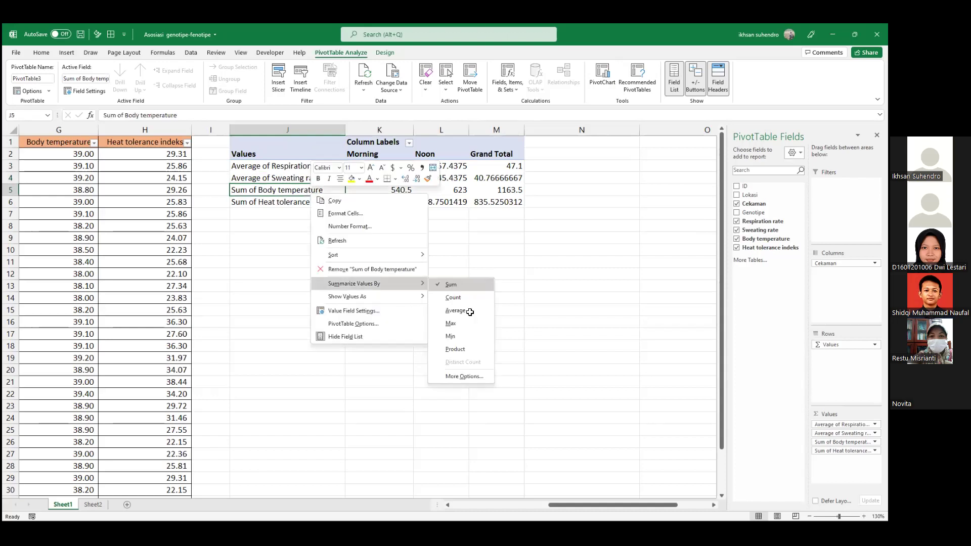
pyautogui.click(470, 311)
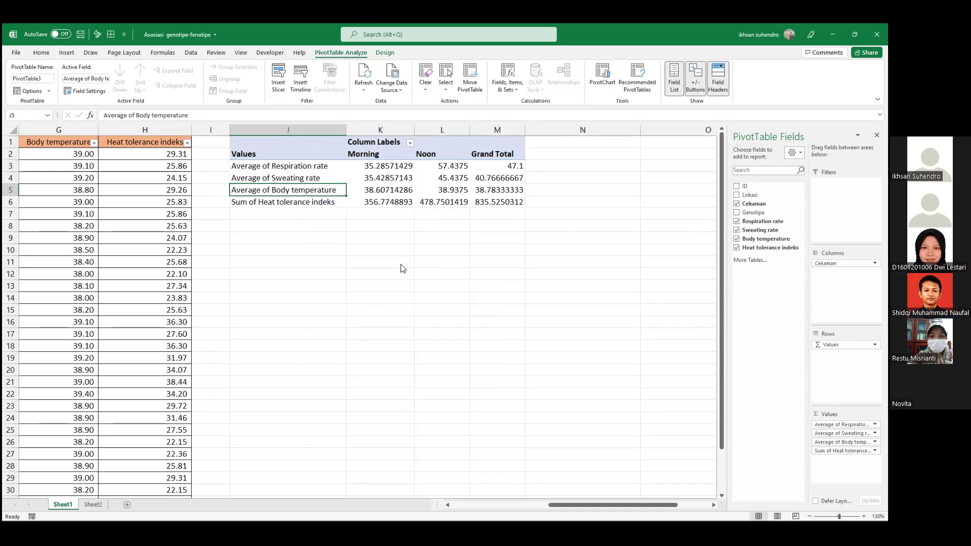
pyautogui.rightClick(286, 206)
pyautogui.moveTo(400, 297)
pyautogui.click(460, 321)
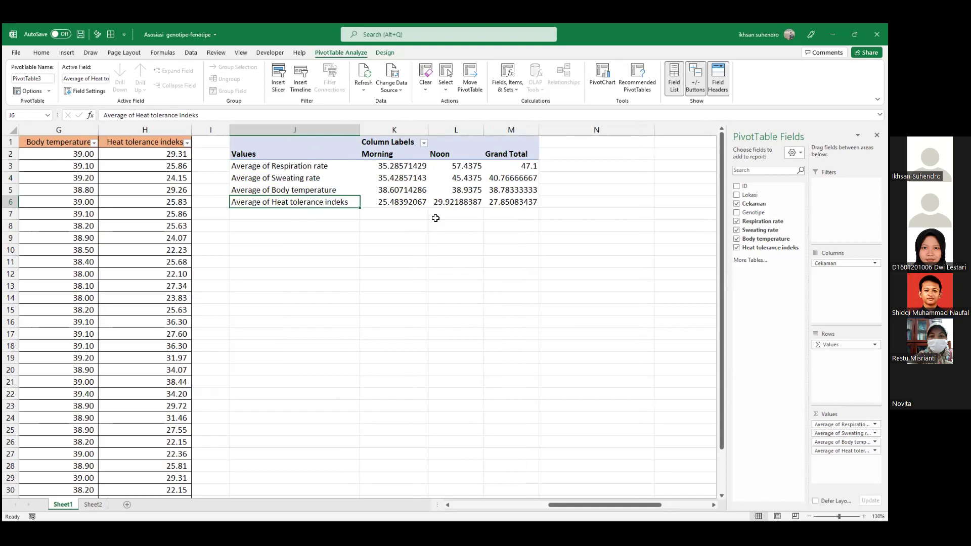
pyautogui.click(395, 191)
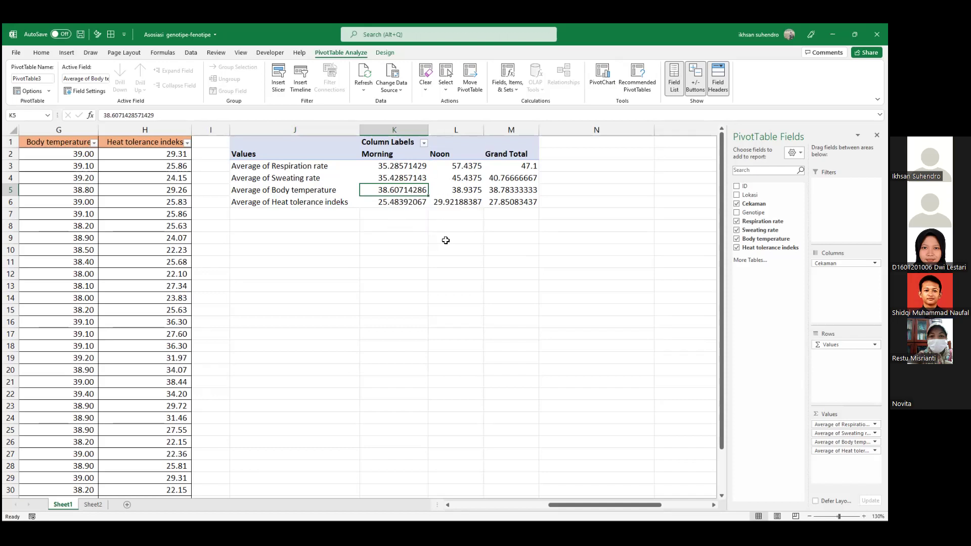
pyautogui.click(440, 166)
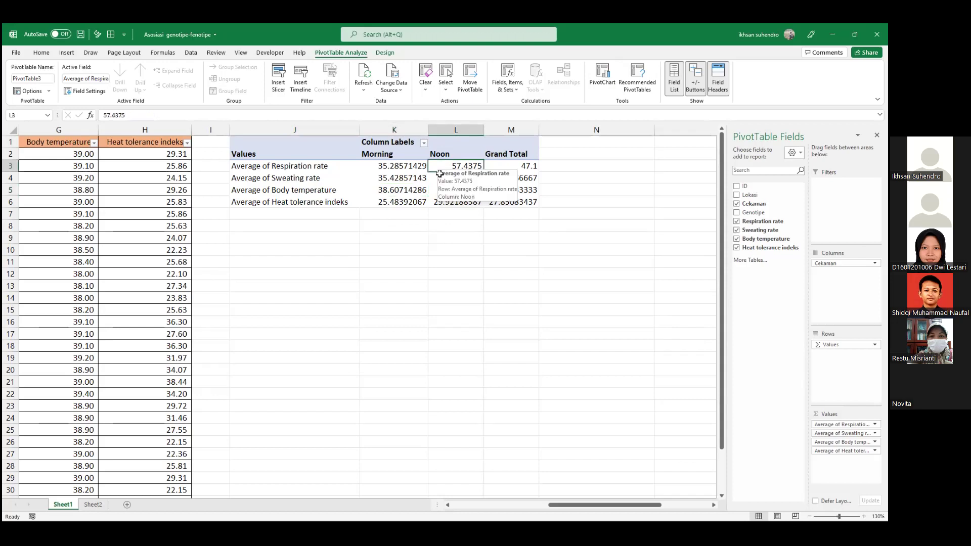
pyautogui.hotkey('ctrl', 'a')
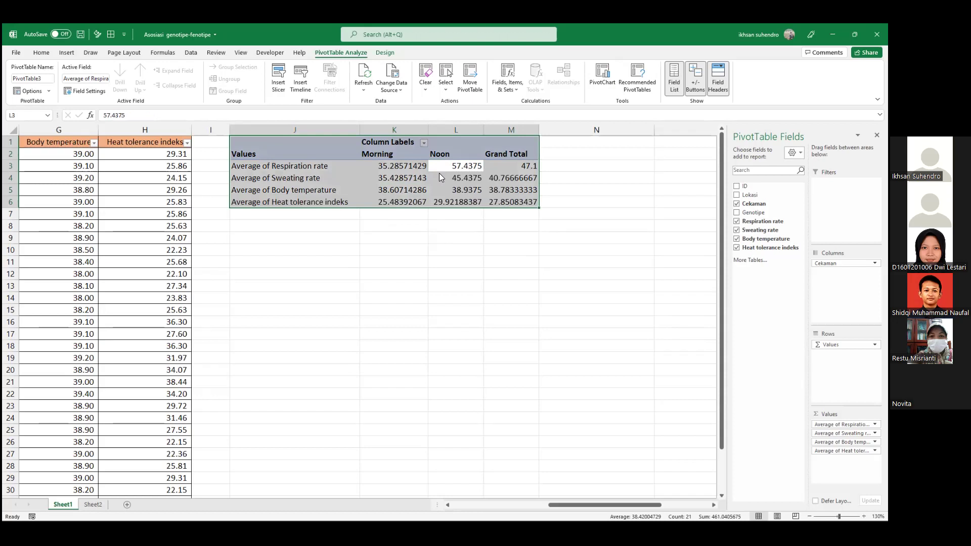
# Apply Comma Style with two decimals, e.g. Grand Totals 47.10, 40.77, 38.78 and 27.85
pyautogui.rightClick(439, 172)
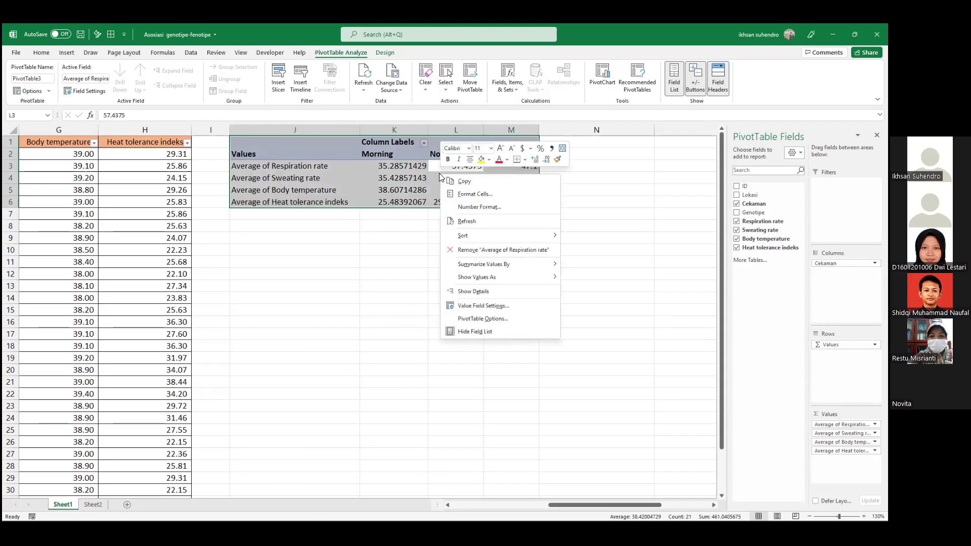
pyautogui.click(549, 151)
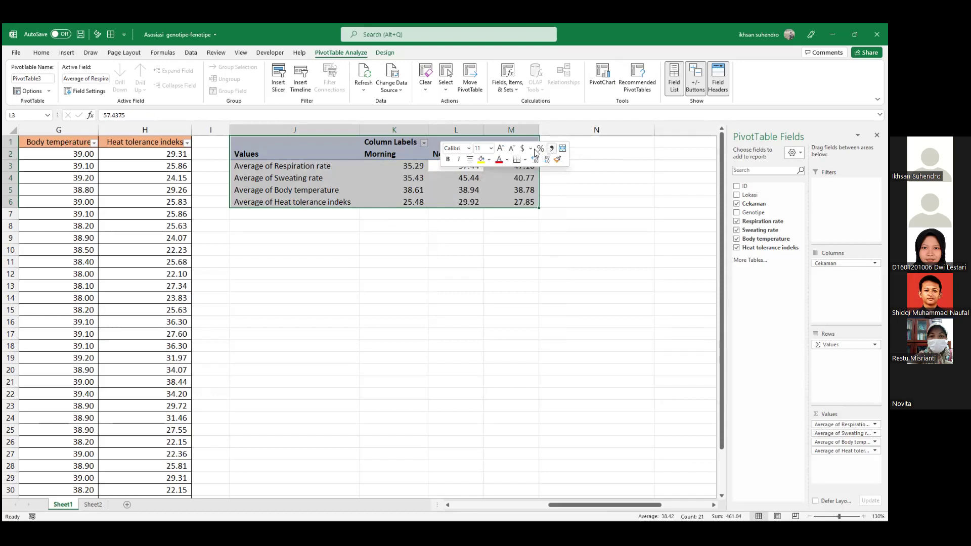
pyautogui.click(532, 162)
pyautogui.click(533, 162)
pyautogui.click(533, 161)
pyautogui.click(532, 162)
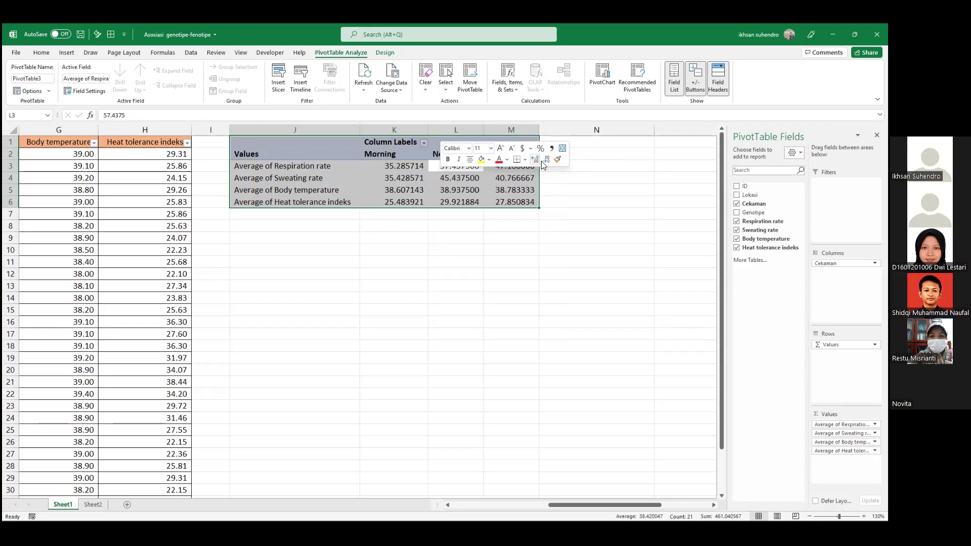
pyautogui.click(541, 161)
pyautogui.click(540, 161)
pyautogui.click(541, 161)
pyautogui.click(541, 161)
pyautogui.click(502, 190)
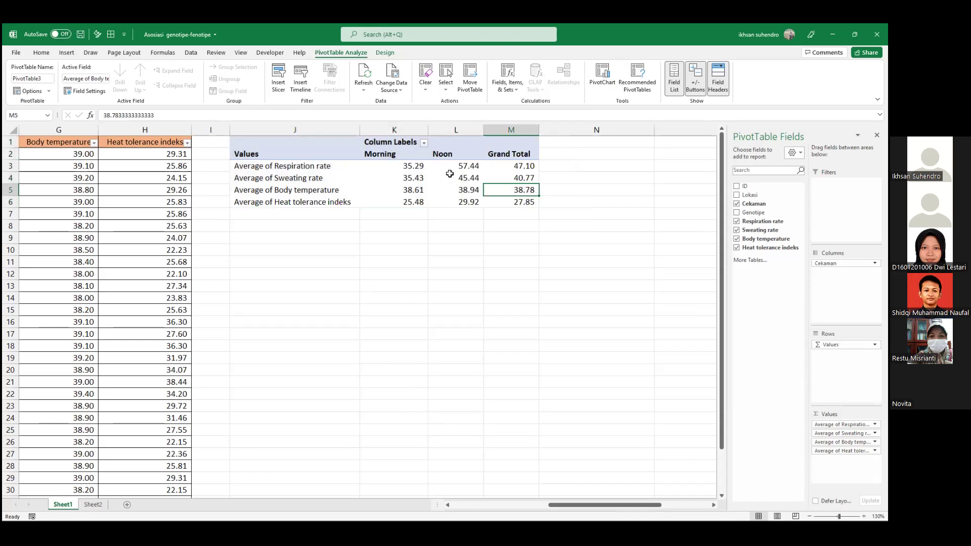
pyautogui.click(449, 174)
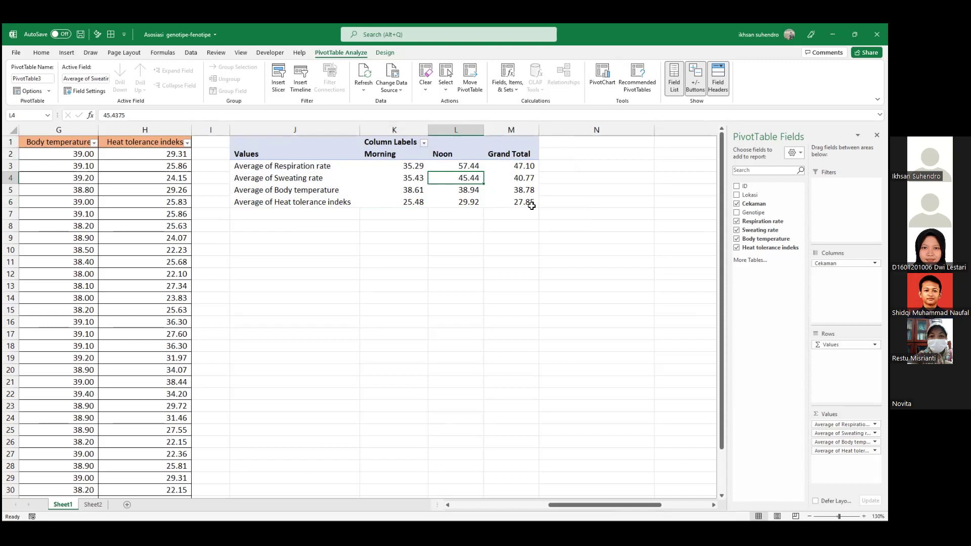
pyautogui.moveTo(535, 194)
pyautogui.moveTo(425, 165)
pyautogui.moveTo(459, 203)
# Nest Lokasi under Cekaman in Columns, giving Morning respiration Flores 32.25 and Lombok 39.33
pyautogui.hscroll(-2, 499, 418)
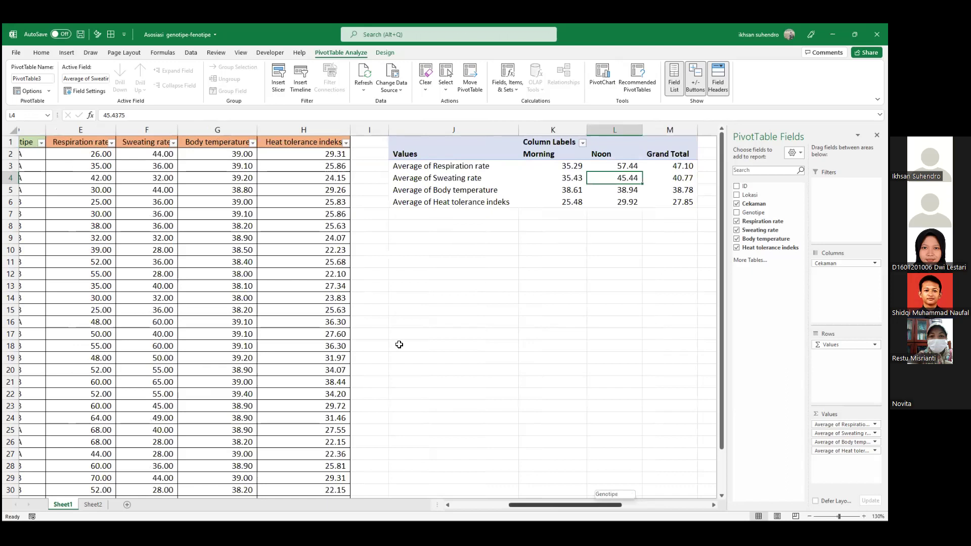
pyautogui.hscroll(-3, 399, 344)
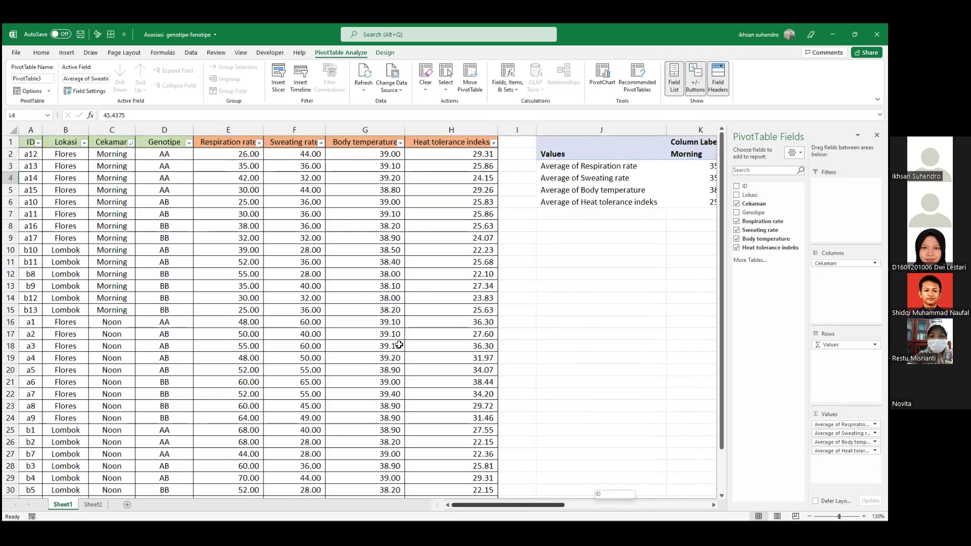
pyautogui.click(399, 344)
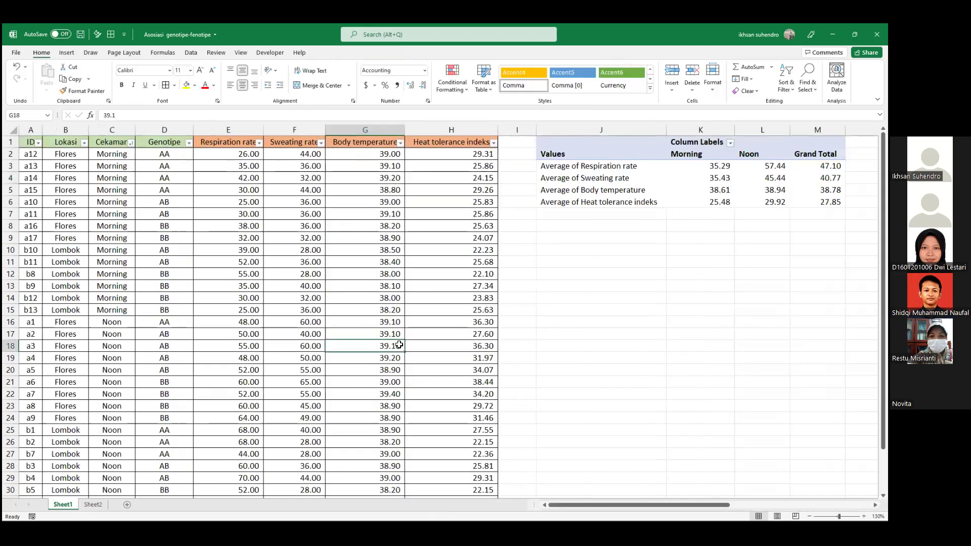
pyautogui.hotkey('ctrl', 'a')
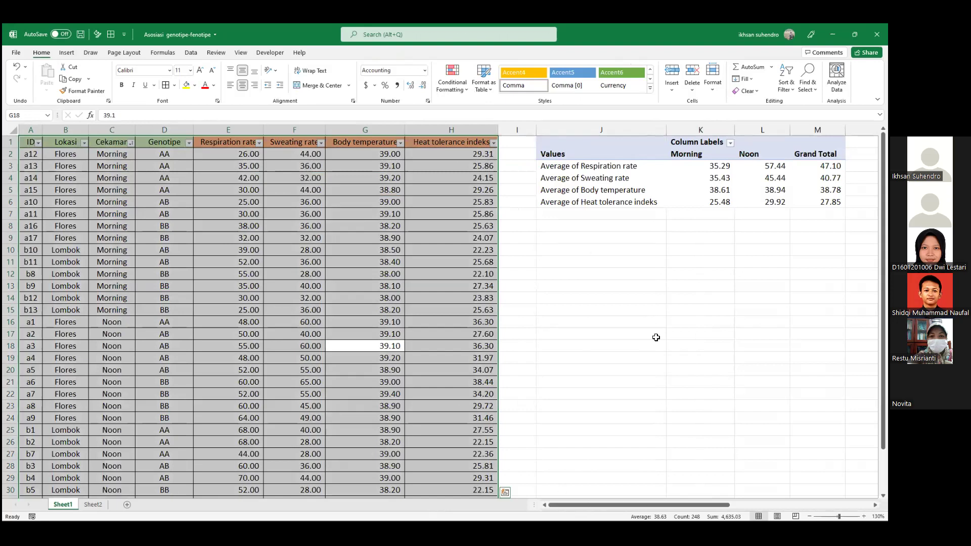
pyautogui.hscroll(2, 696, 422)
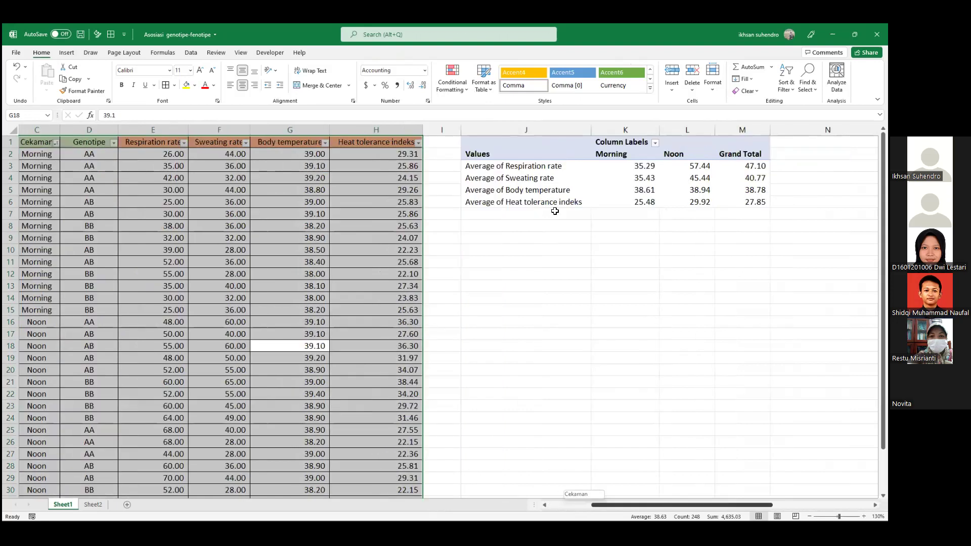
pyautogui.hscroll(2, 544, 180)
pyautogui.click(545, 180)
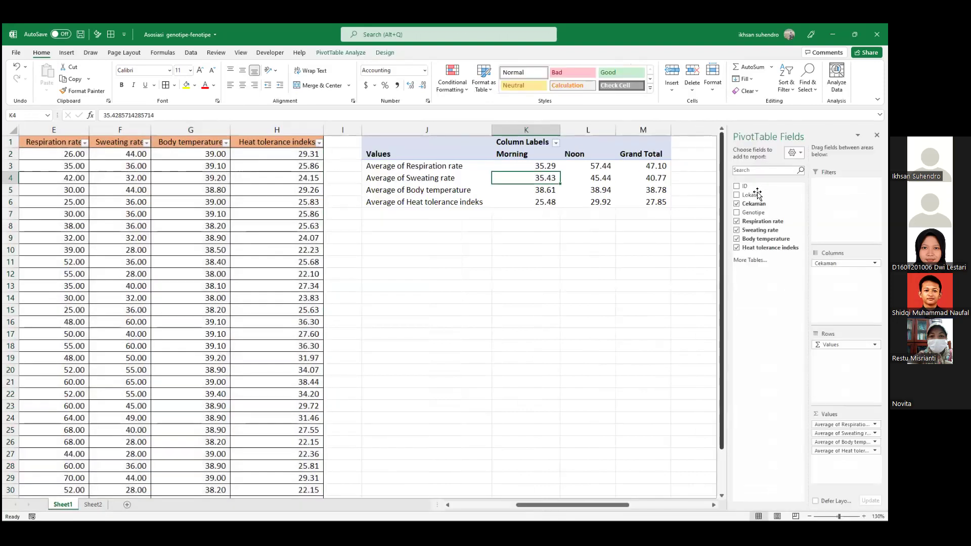
pyautogui.moveTo(756, 195); pyautogui.dragTo(764, 214)
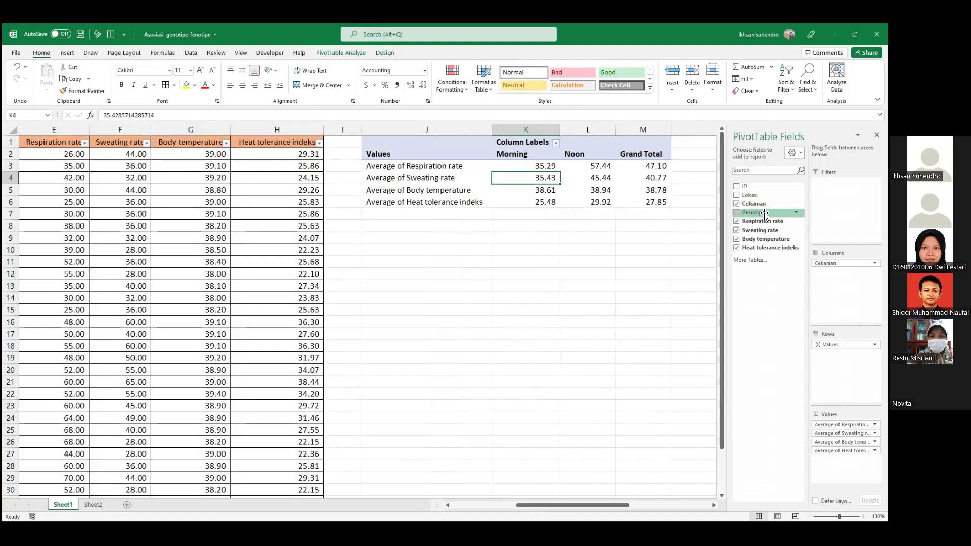
pyautogui.click(737, 195)
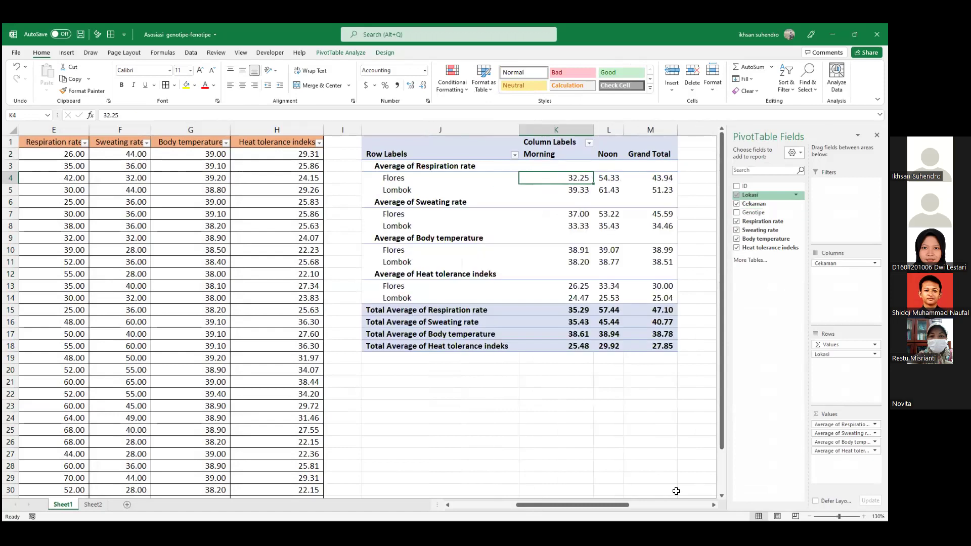
pyautogui.moveTo(627, 507); pyautogui.dragTo(662, 505)
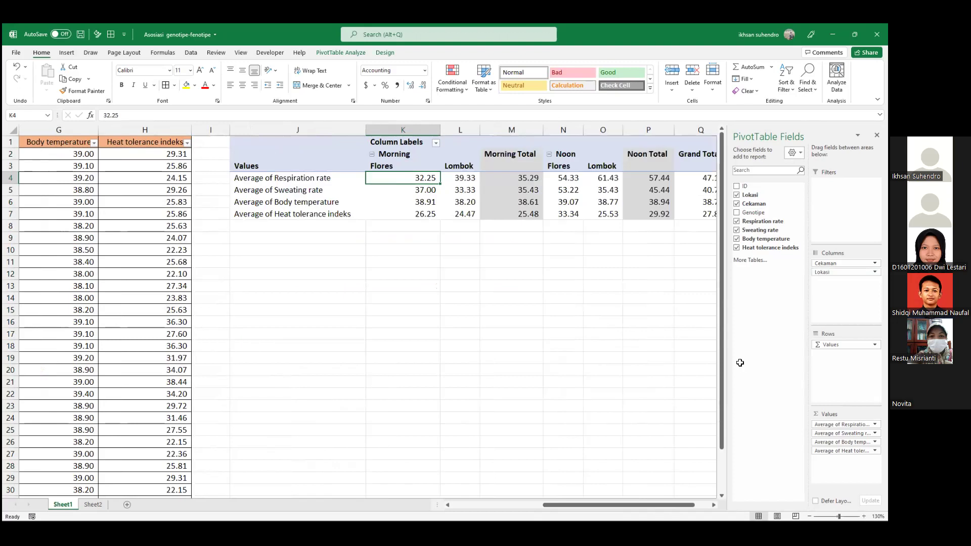
# Turn off the Cekaman subtotals from the Morning Total column
pyautogui.moveTo(694, 505); pyautogui.dragTo(700, 505)
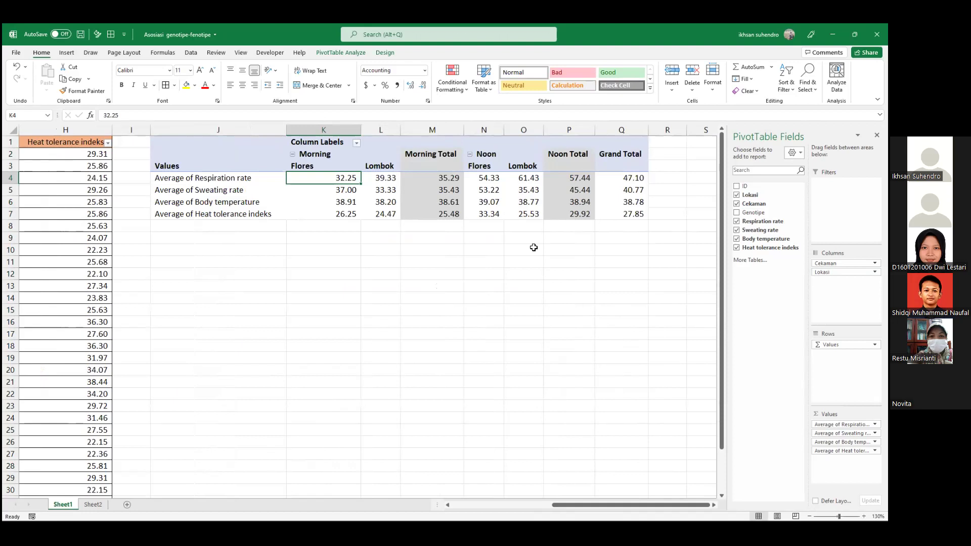
pyautogui.rightClick(445, 159)
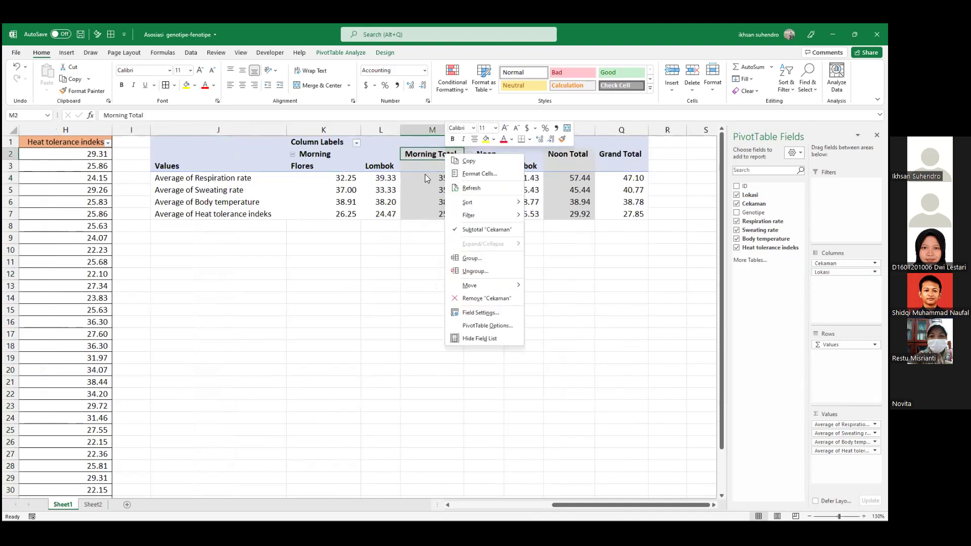
pyautogui.click(438, 161)
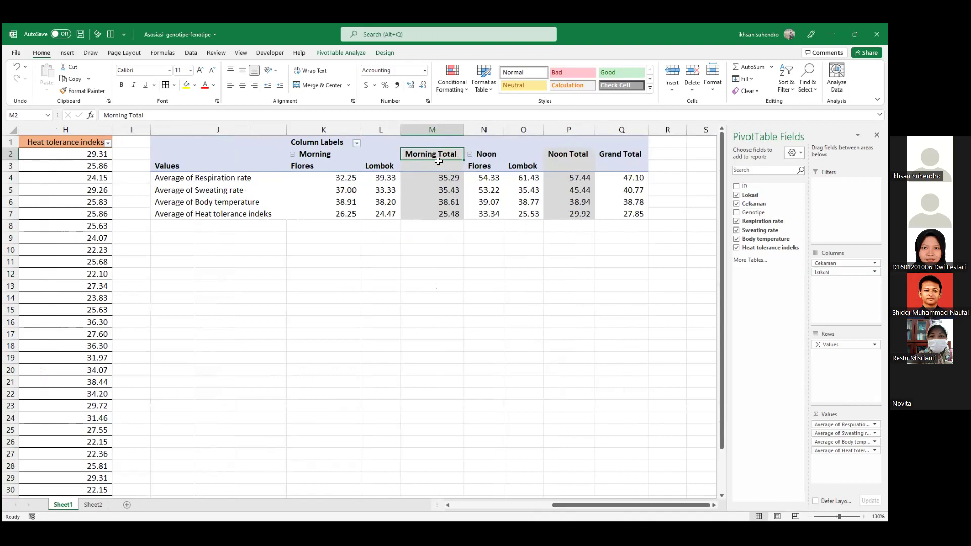
pyautogui.rightClick(440, 156)
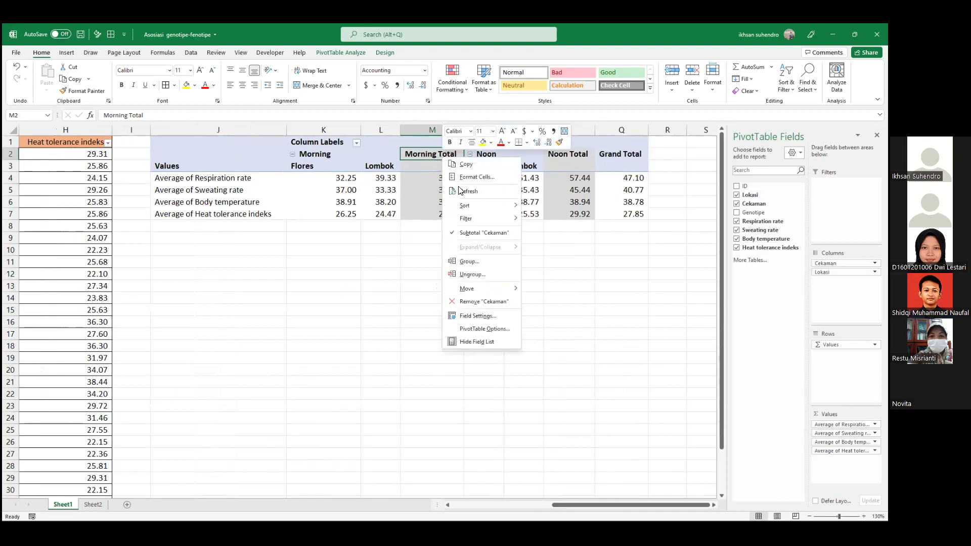
pyautogui.click(481, 232)
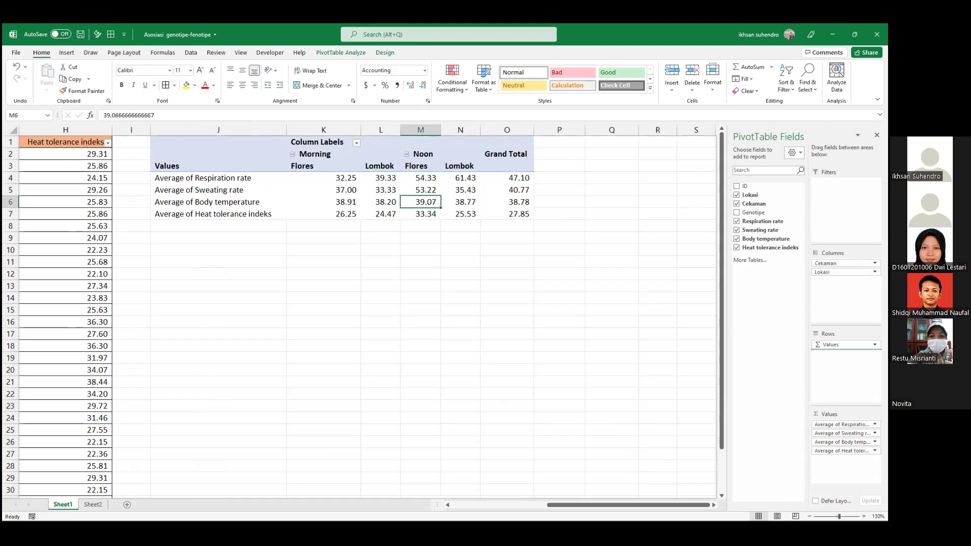
# Move Lokasi into Rows above Values and add Genotipe to the row grouping
pyautogui.moveTo(844, 271); pyautogui.dragTo(844, 354)
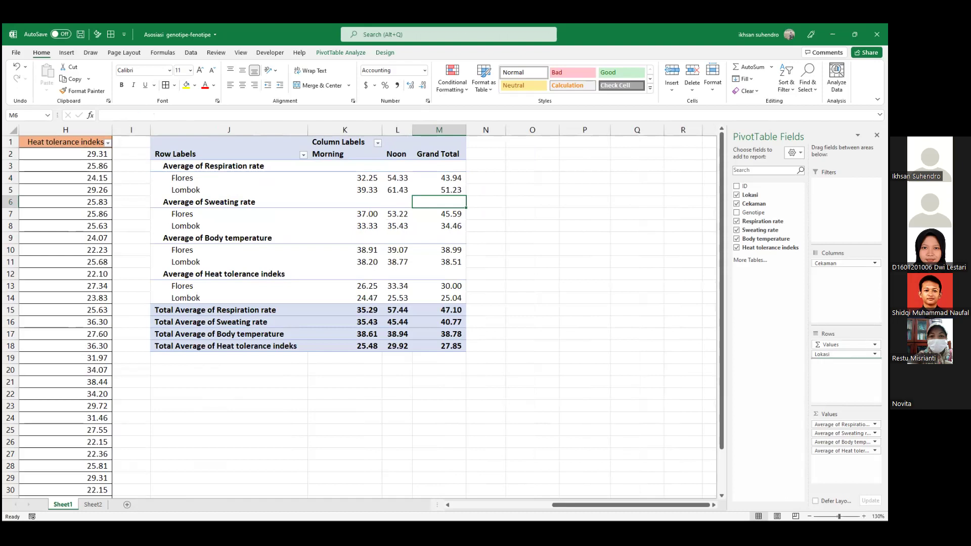
pyautogui.moveTo(839, 356); pyautogui.dragTo(839, 358)
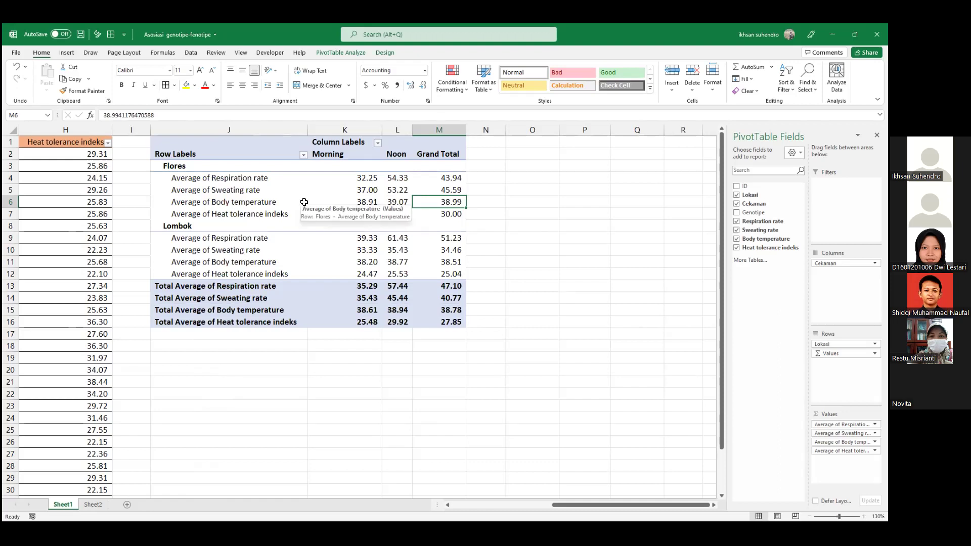
pyautogui.click(736, 213)
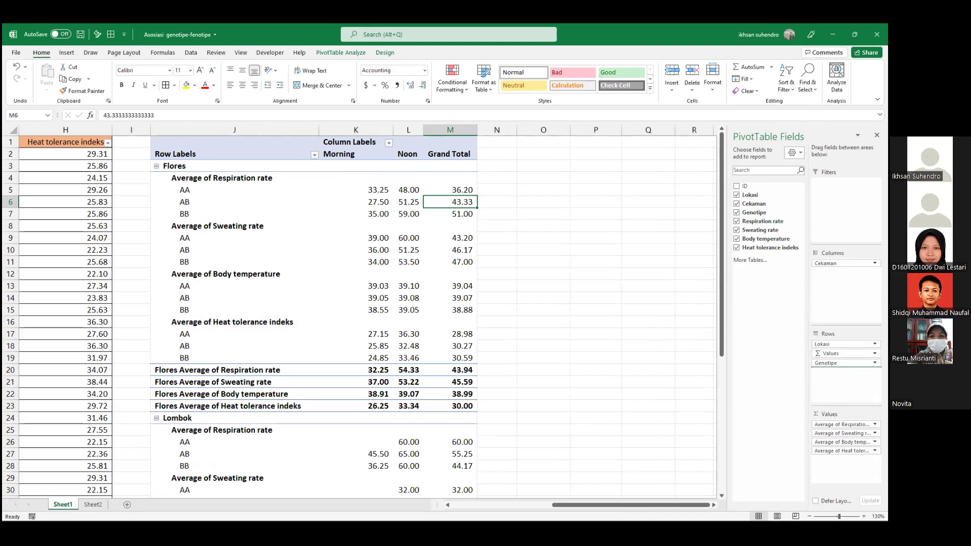
# Put Values in Columns and Genotipe then Cekaman in Rows, and remove Lokasi
pyautogui.moveTo(845, 352); pyautogui.dragTo(845, 367)
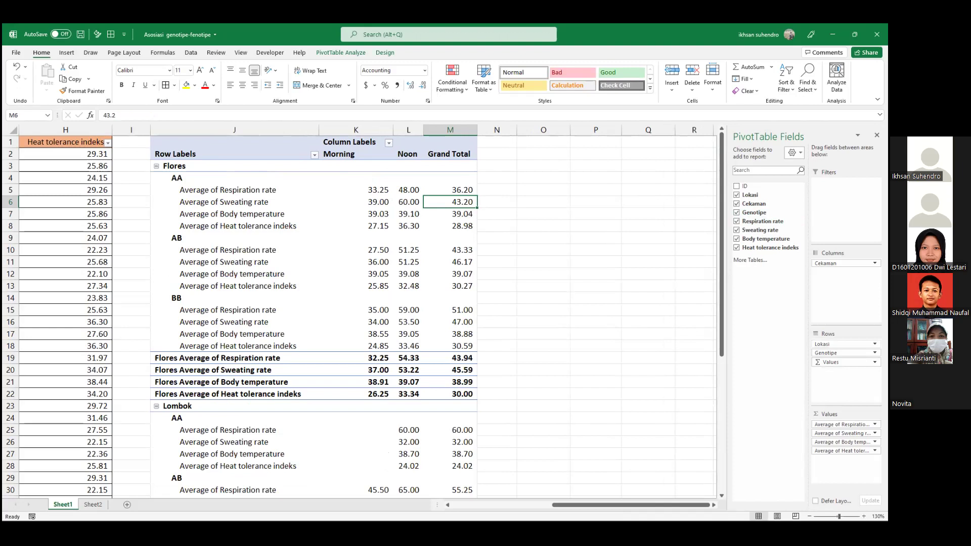
pyautogui.moveTo(845, 344); pyautogui.dragTo(845, 272)
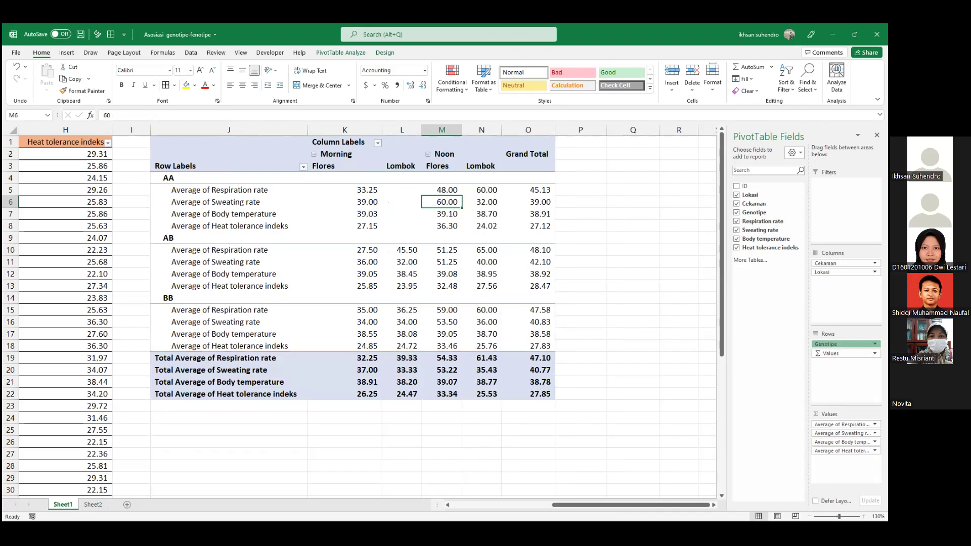
pyautogui.moveTo(846, 353); pyautogui.dragTo(845, 342)
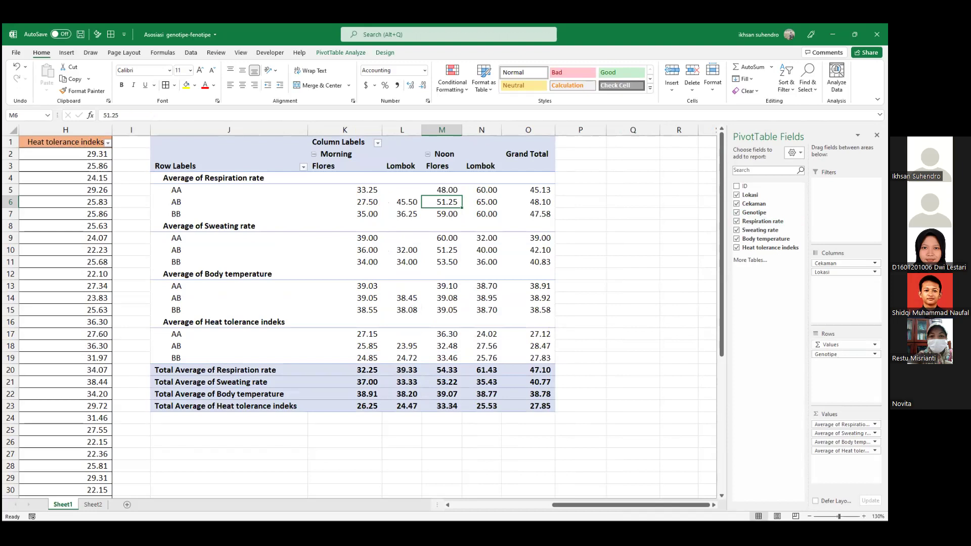
pyautogui.moveTo(845, 344)
pyautogui.mouseDown()
pyautogui.moveTo(845, 259)
pyautogui.moveTo(845, 353)
pyautogui.mouseUp()
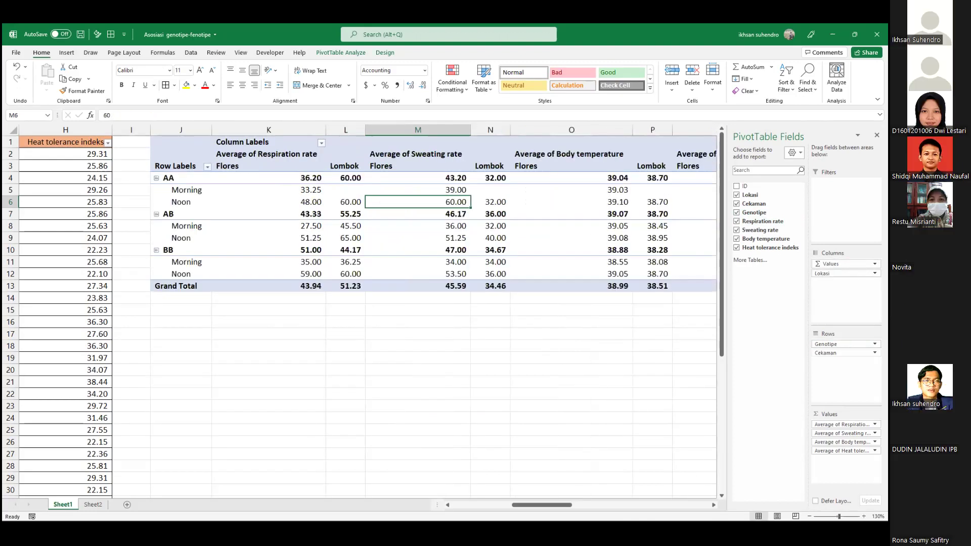
pyautogui.click(736, 203)
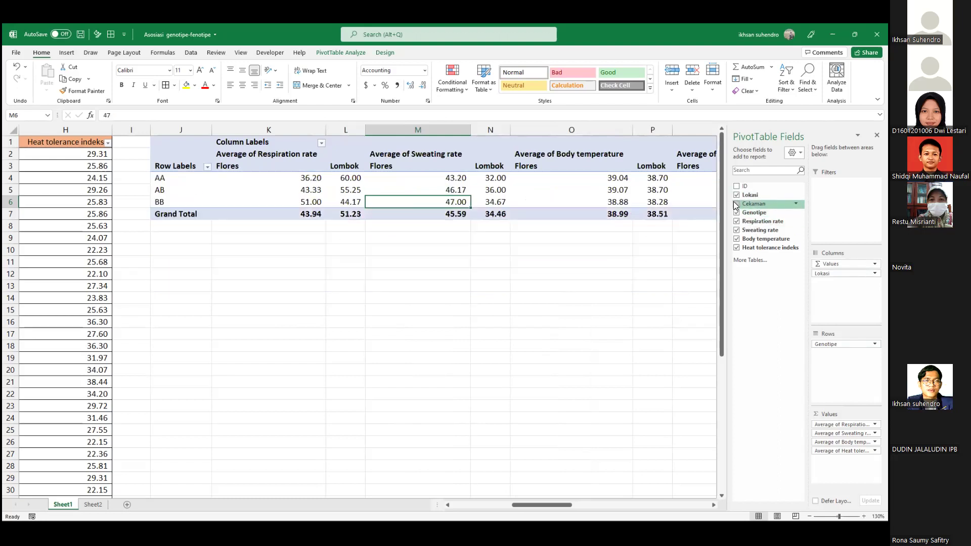
pyautogui.click(736, 203)
pyautogui.click(736, 194)
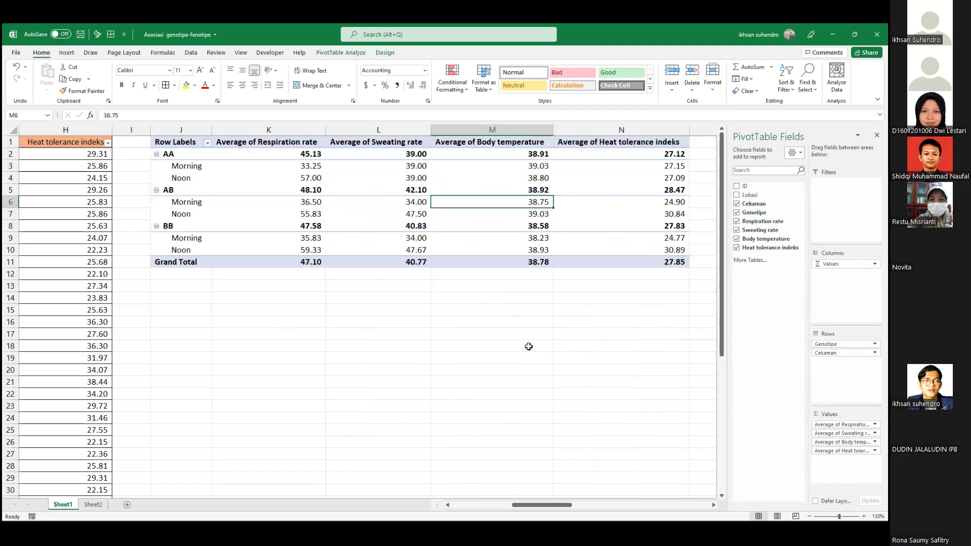
# Move Cekaman to Columns and Values to Rows above Genotipe, so each average lists AA/AB/BB
pyautogui.moveTo(843, 344); pyautogui.dragTo(843, 356)
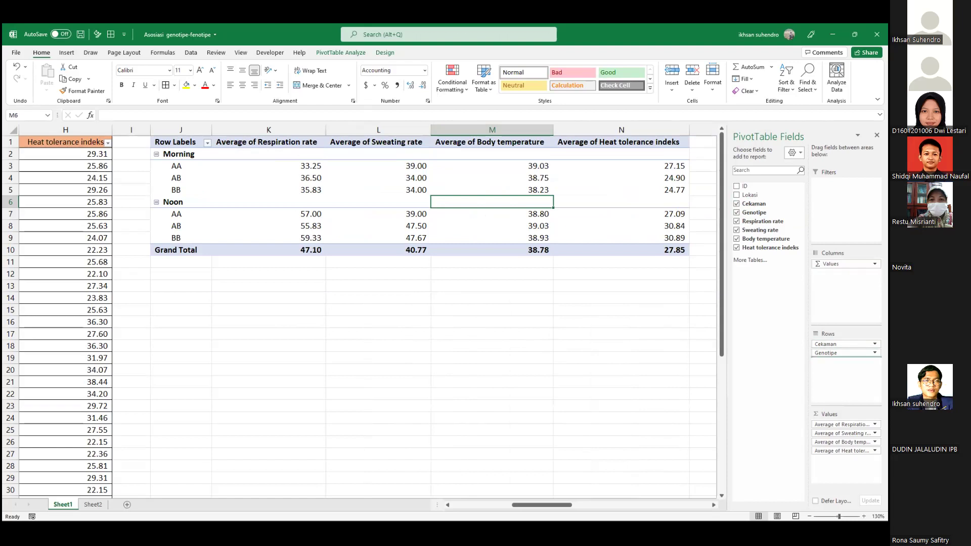
pyautogui.moveTo(844, 263)
pyautogui.mouseDown()
pyautogui.moveTo(844, 352)
pyautogui.moveTo(844, 263)
pyautogui.mouseUp()
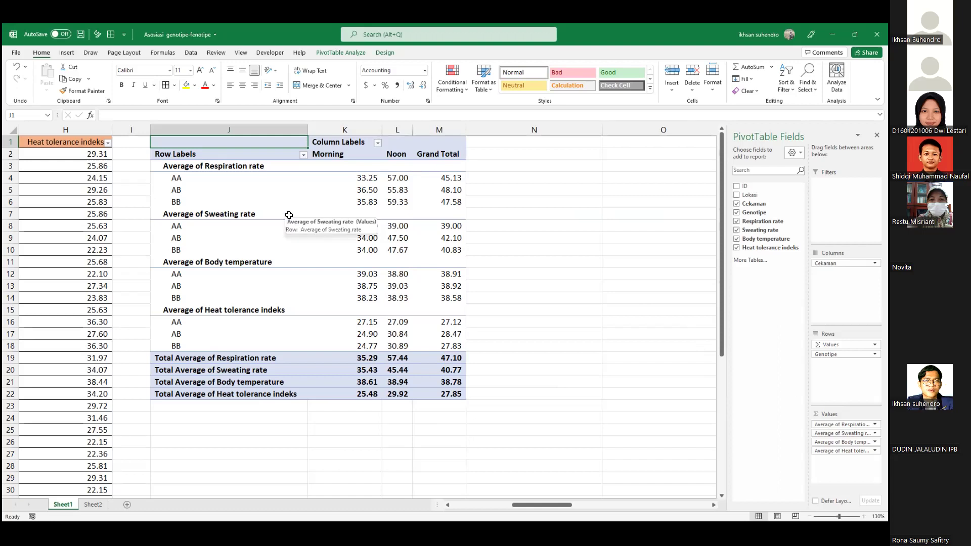
pyautogui.click(281, 263)
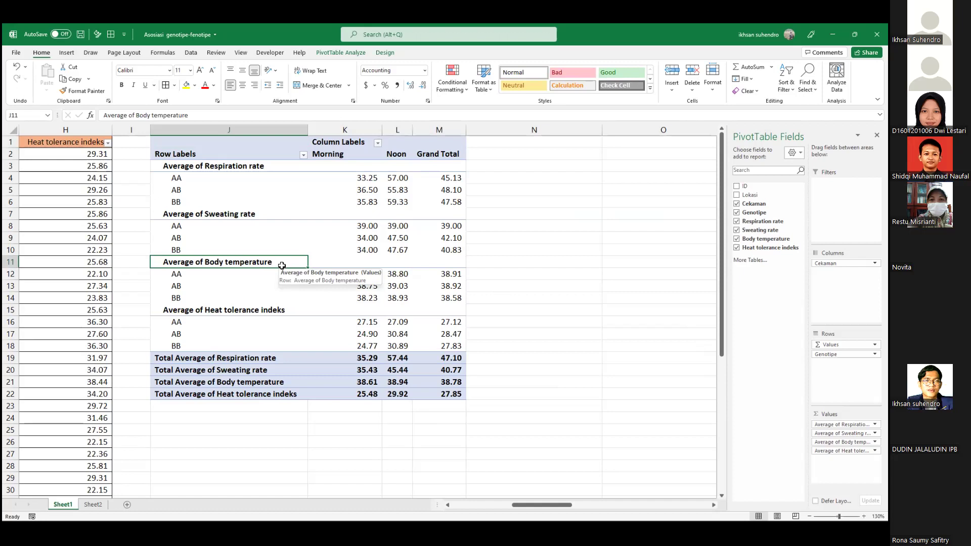
pyautogui.click(348, 149)
pyautogui.click(343, 155)
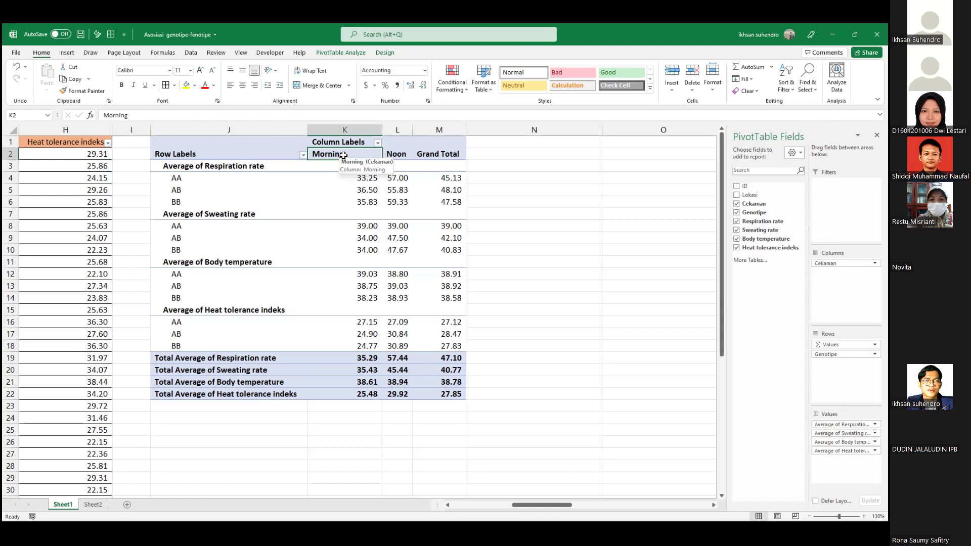
# Sort the column labels Z to A so Noon comes before Morning
pyautogui.rightClick(343, 156)
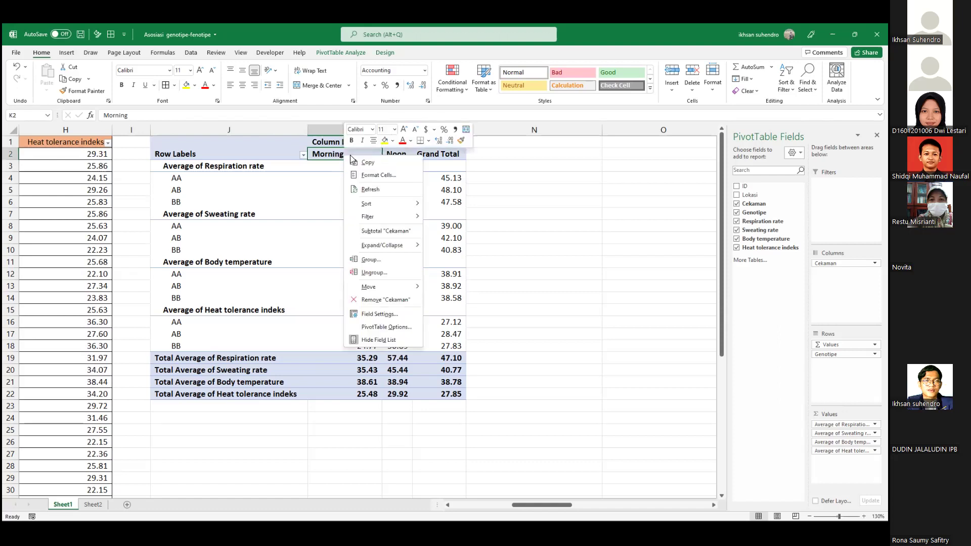
pyautogui.moveTo(400, 208)
pyautogui.click(451, 217)
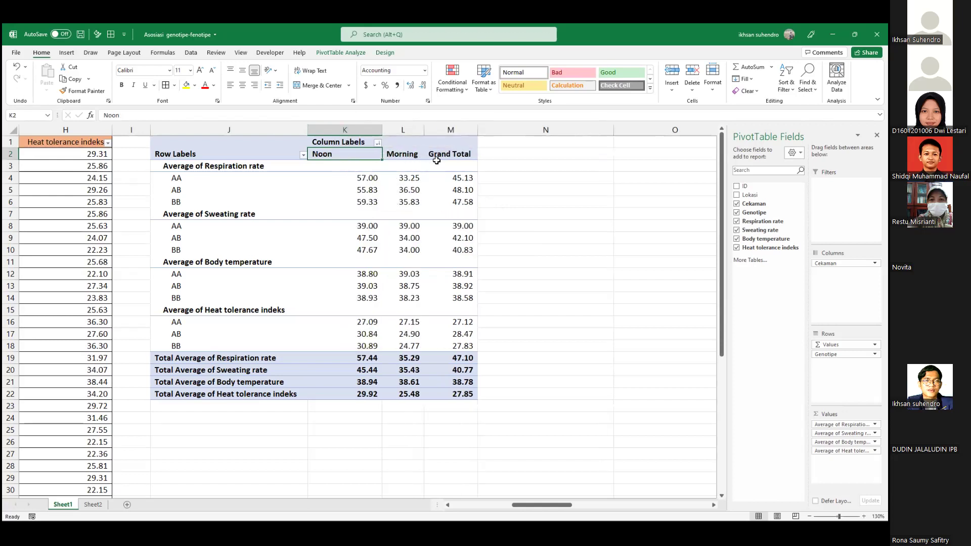
pyautogui.click(244, 166)
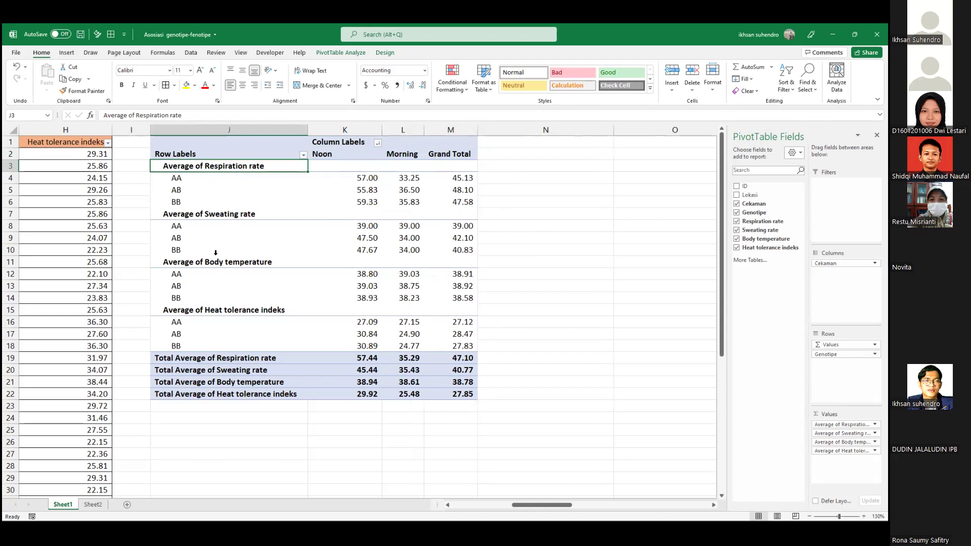
# Sort the measure rows largest to smallest, putting Sweating rate first and Body temperature last
pyautogui.rightClick(216, 167)
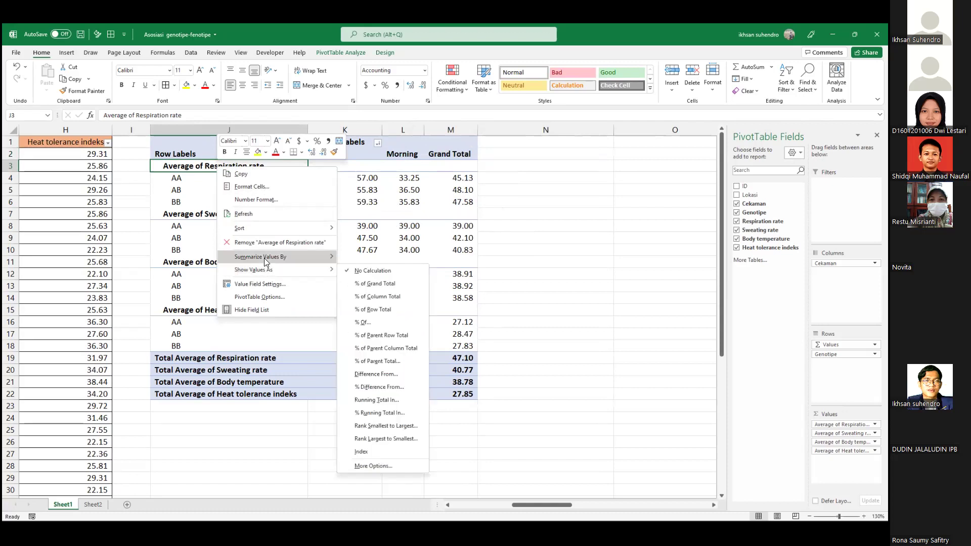
pyautogui.moveTo(266, 228)
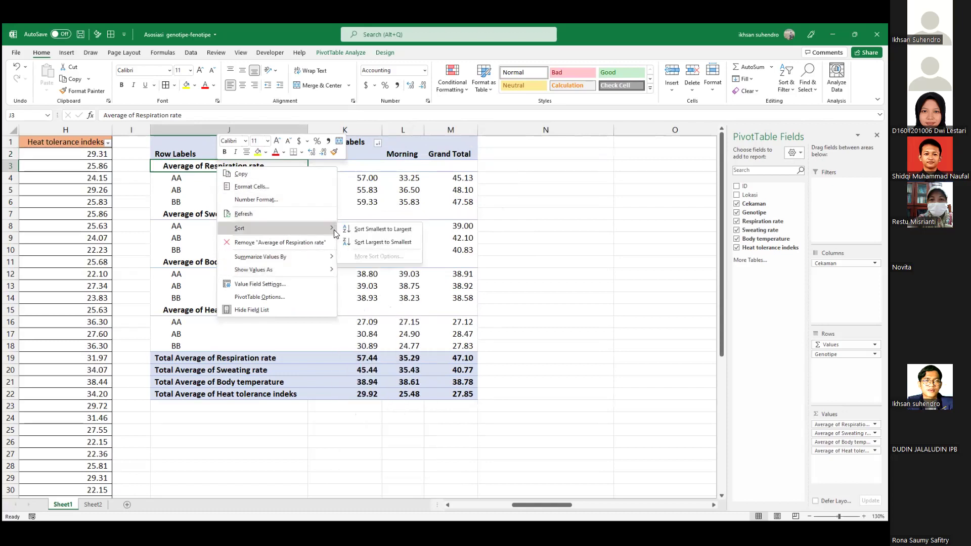
pyautogui.click(368, 242)
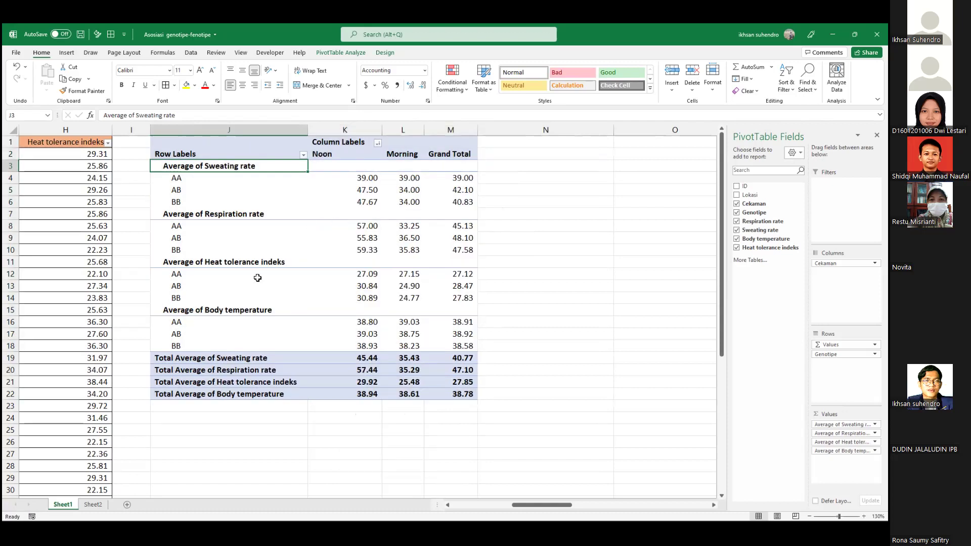
pyautogui.rightClick(262, 169)
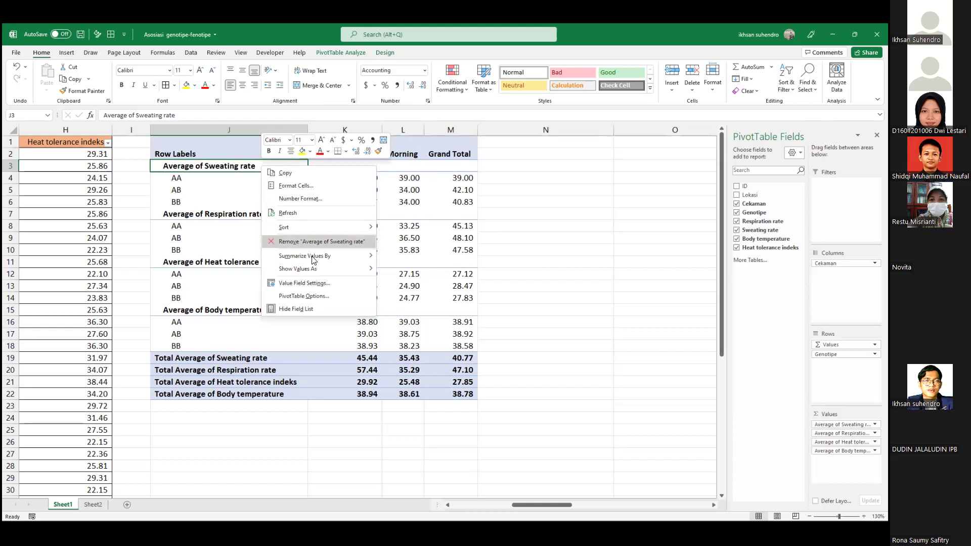
pyautogui.moveTo(327, 262)
pyautogui.press('Escape')
pyautogui.click(244, 202)
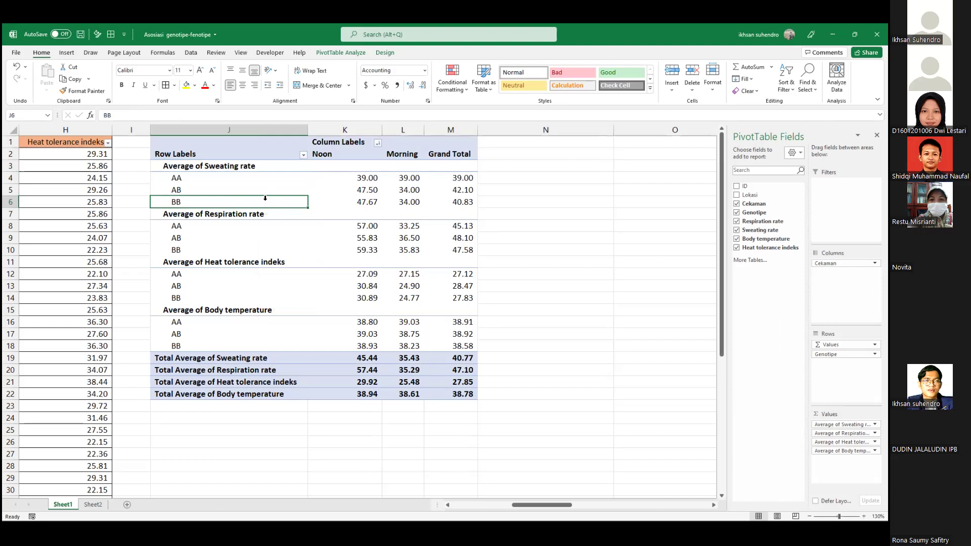
# Clear the filter from Genotipe so AA, AB and BB all show again
pyautogui.rightClick(265, 203)
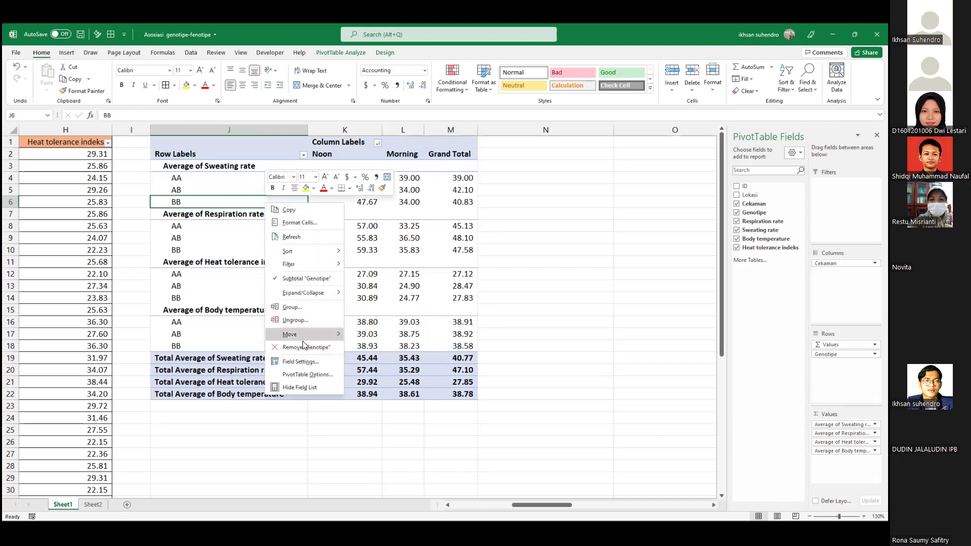
pyautogui.moveTo(327, 335)
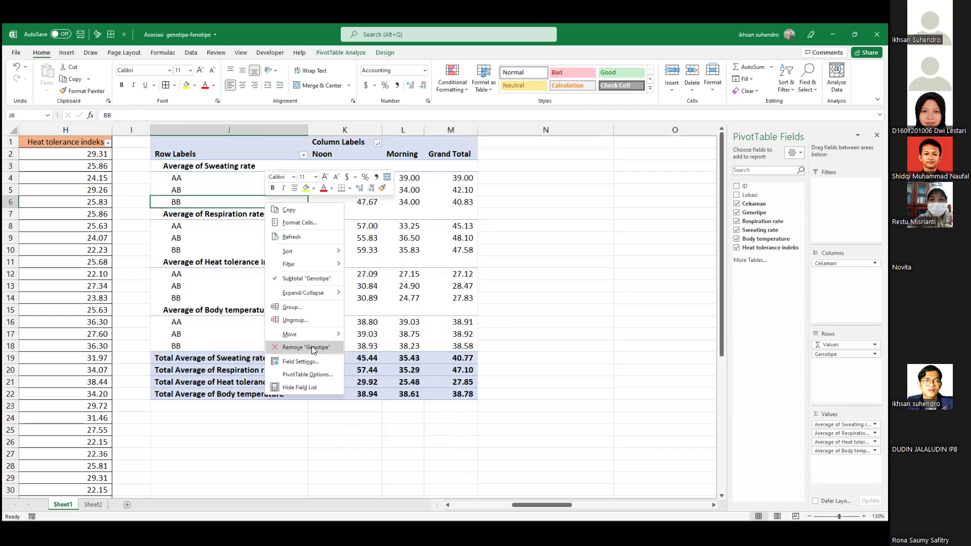
pyautogui.click(312, 346)
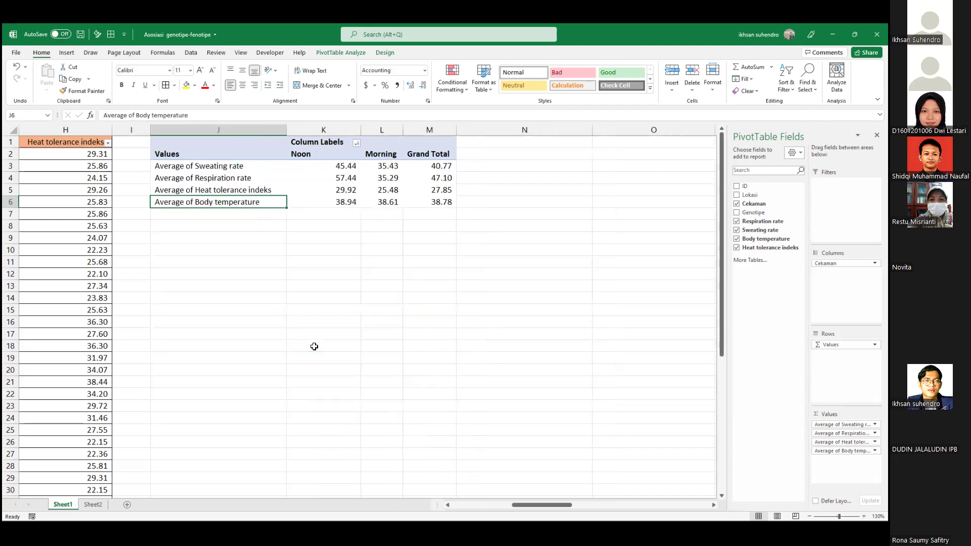
pyautogui.hotkey('ctrl', 'z')
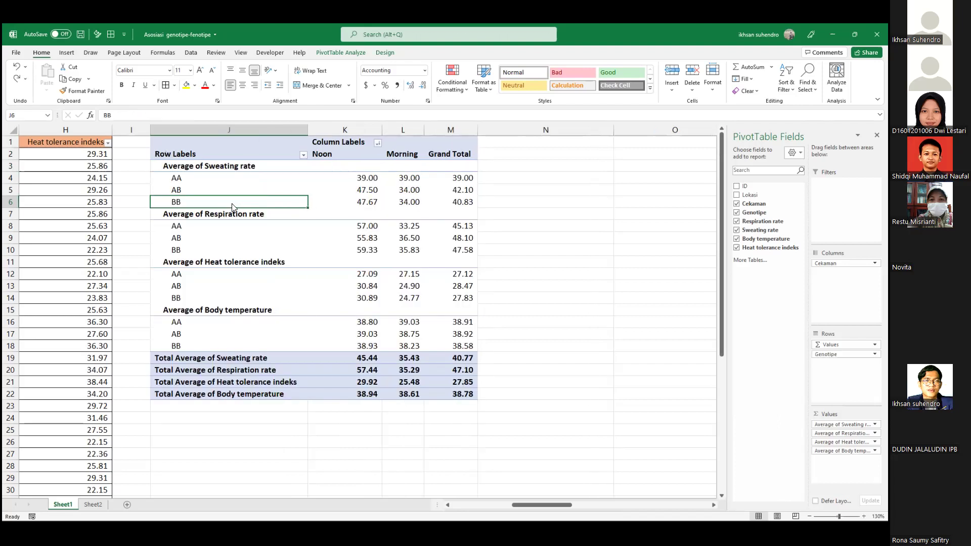
pyautogui.rightClick(233, 203)
pyautogui.moveTo(288, 264)
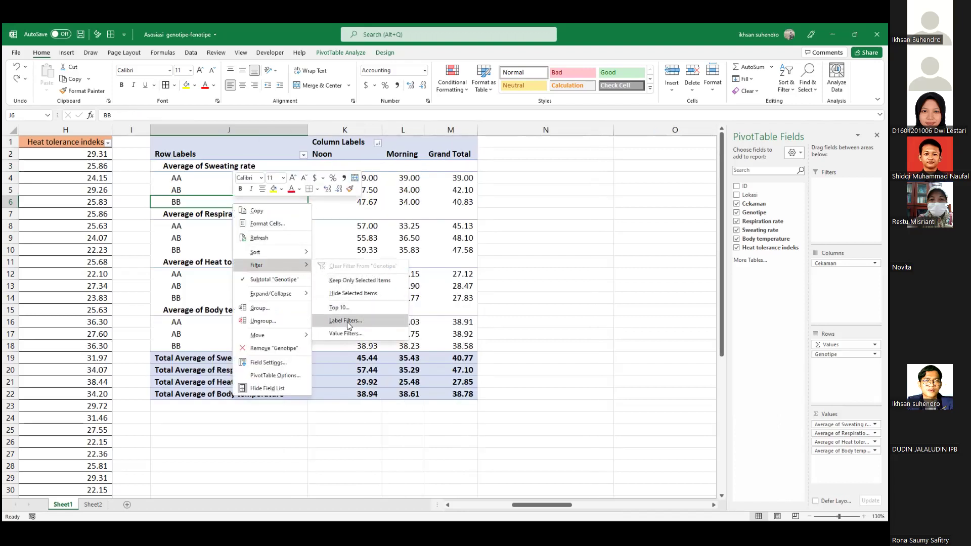
pyautogui.click(353, 295)
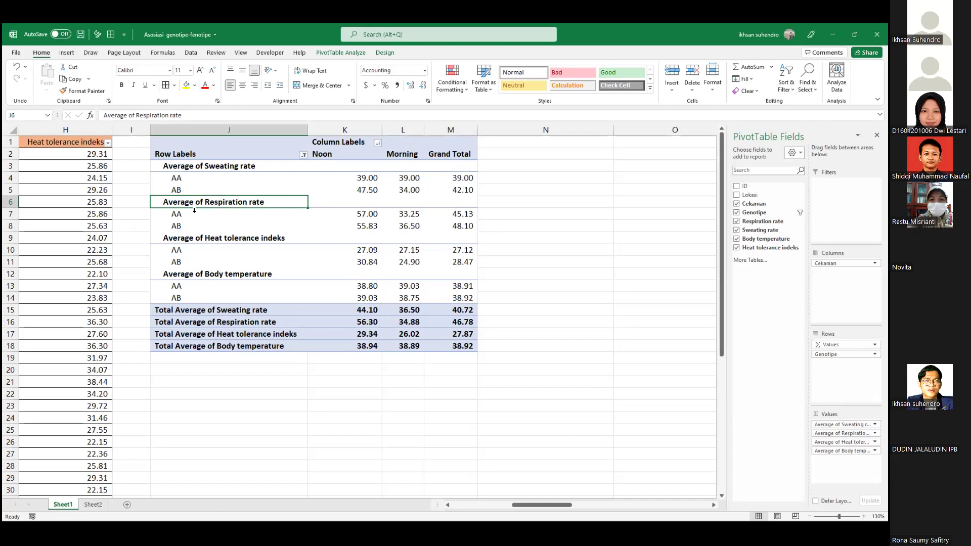
pyautogui.rightClick(223, 188)
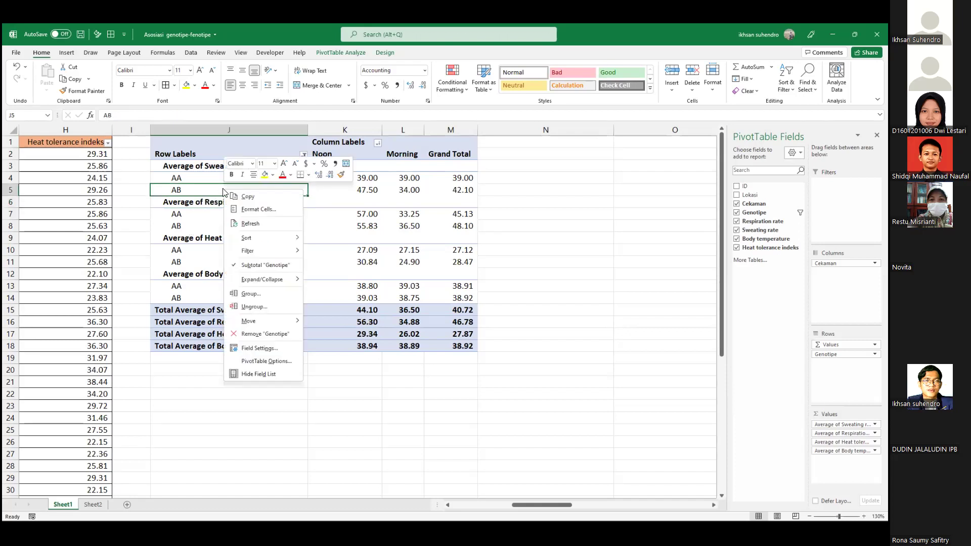
pyautogui.click(201, 189)
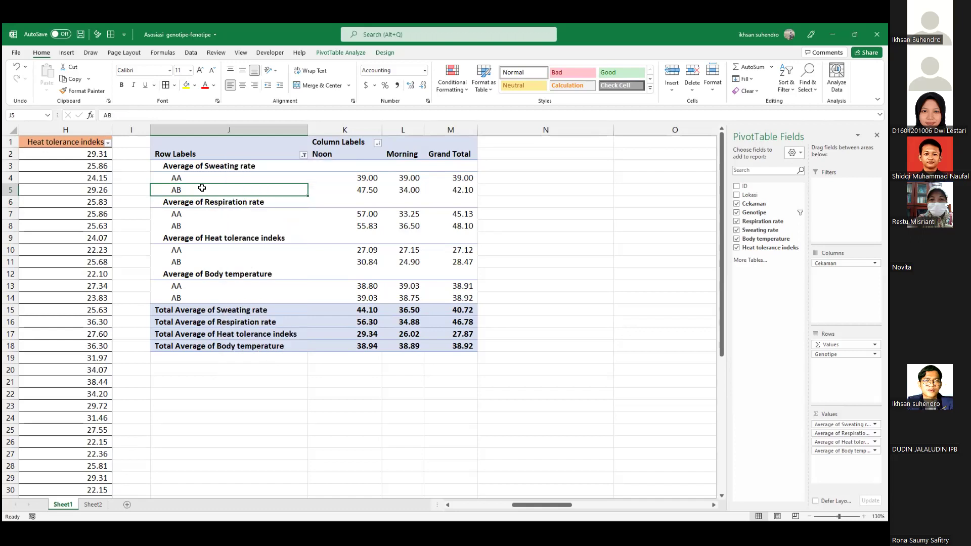
pyautogui.rightClick(203, 189)
pyautogui.moveTo(269, 251)
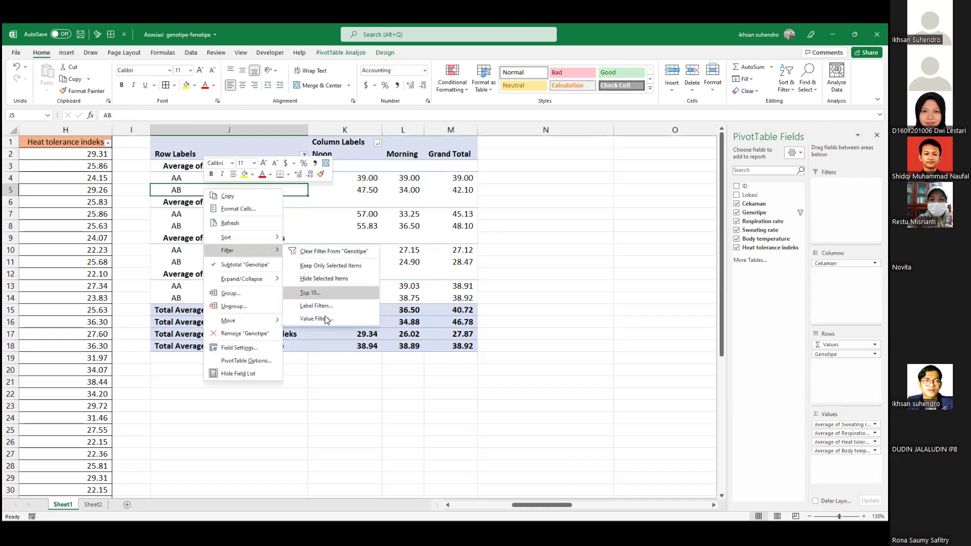
pyautogui.click(343, 251)
# Move BB up above AB so every group reads AA, BB, AB
pyautogui.click(252, 204)
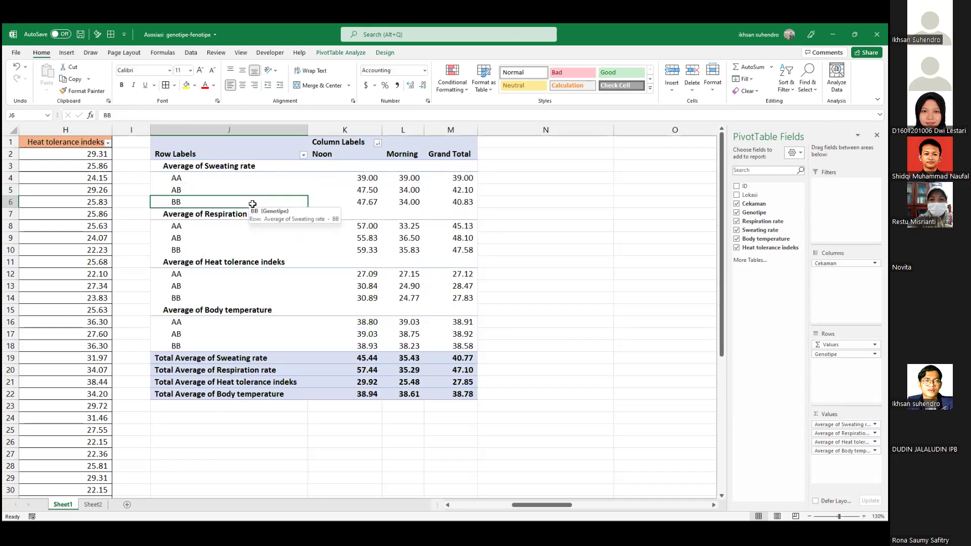
pyautogui.rightClick(192, 201)
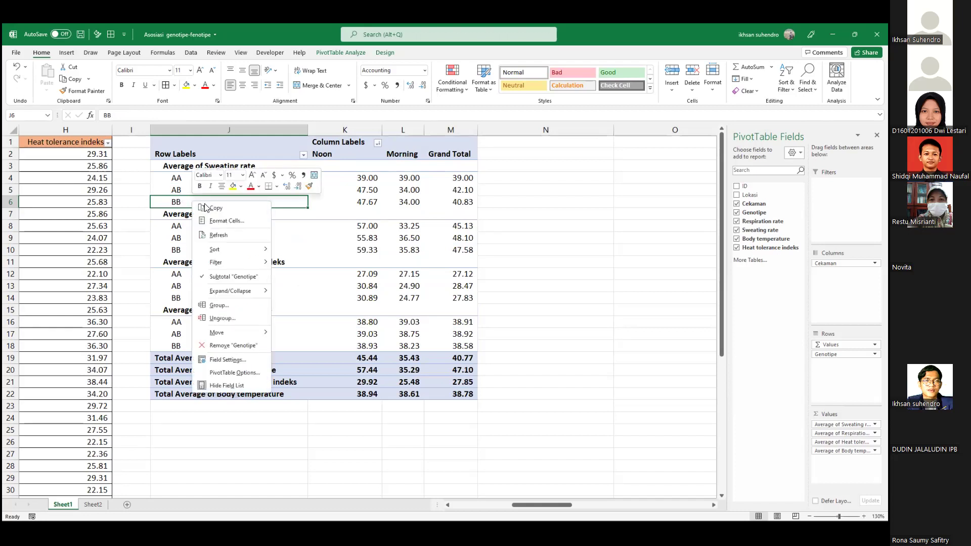
pyautogui.moveTo(244, 330)
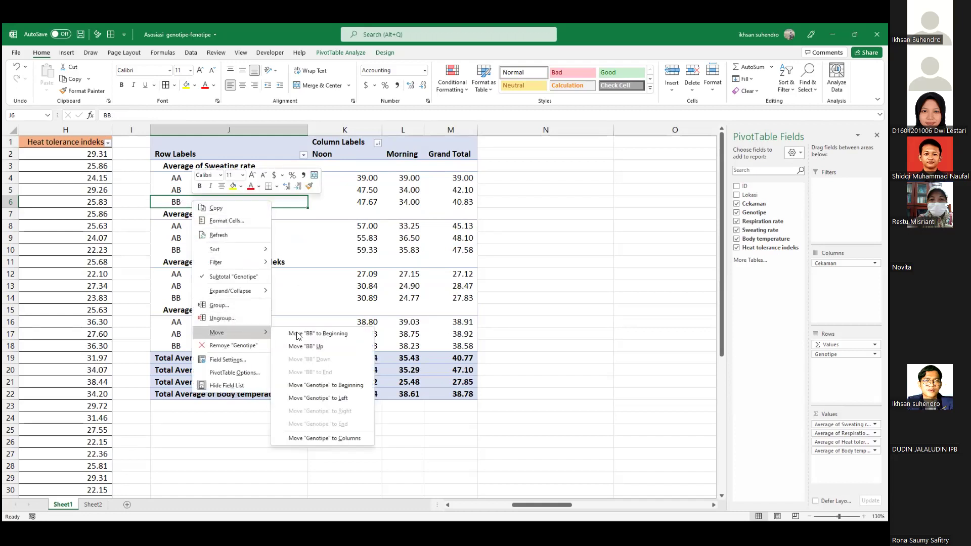
pyautogui.click(320, 347)
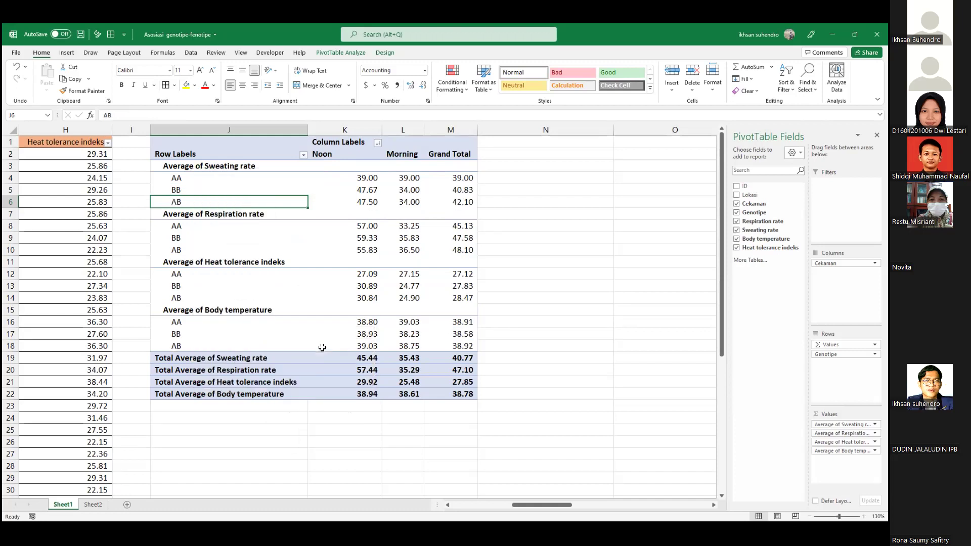
pyautogui.click(186, 190)
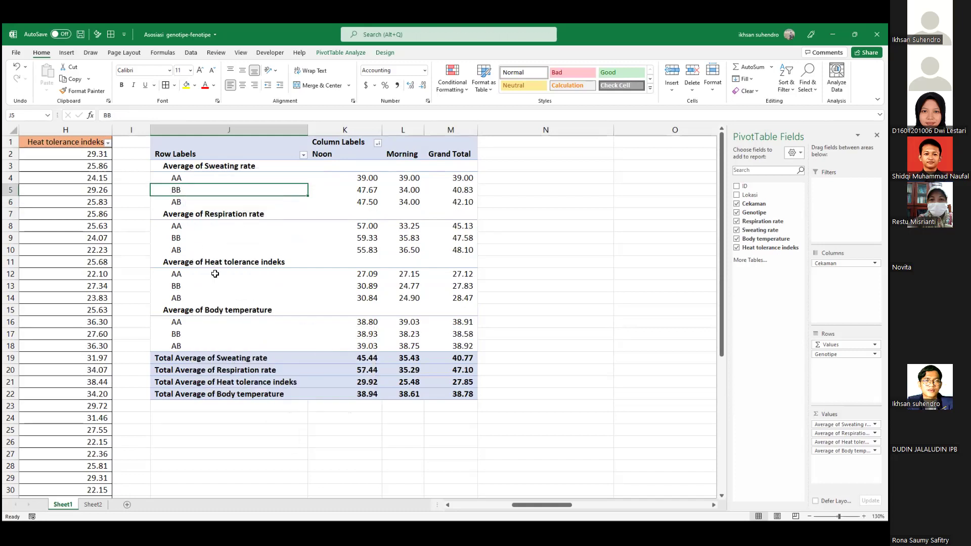
pyautogui.click(213, 286)
pyautogui.rightClick(214, 286)
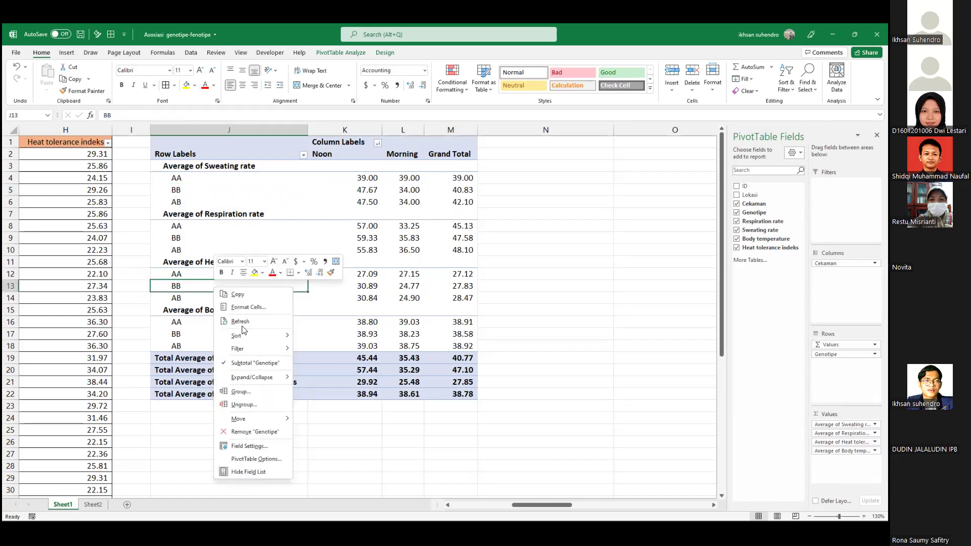
pyautogui.moveTo(258, 420)
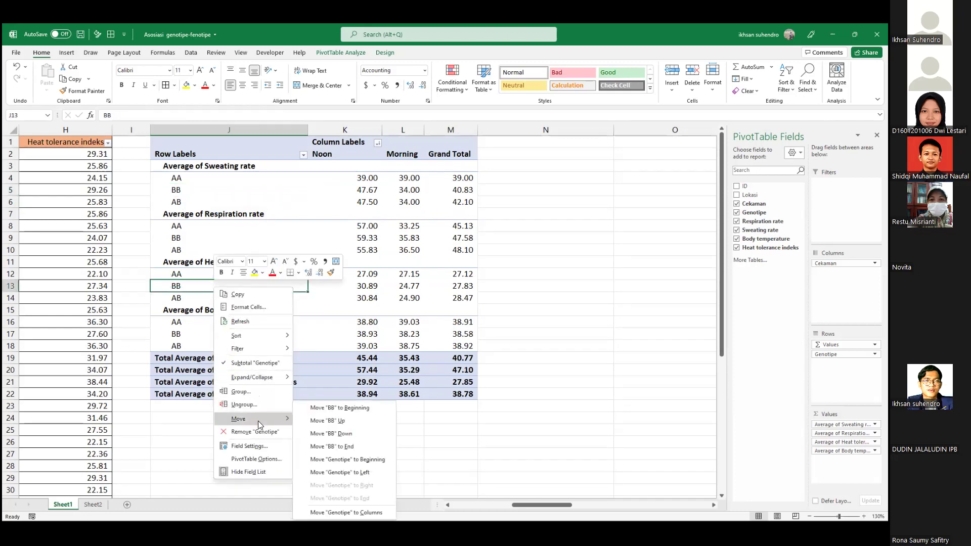
pyautogui.click(392, 296)
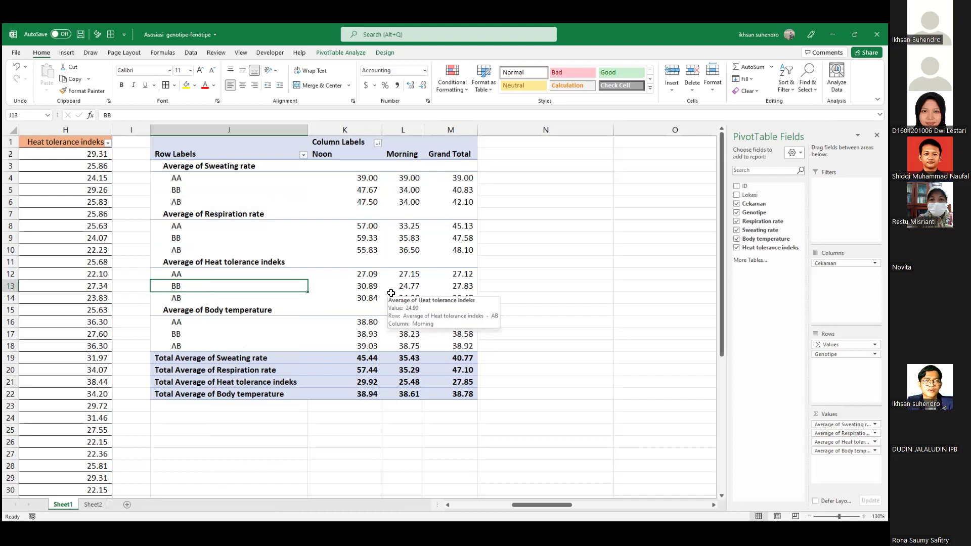
pyautogui.scroll(-2, 391, 293)
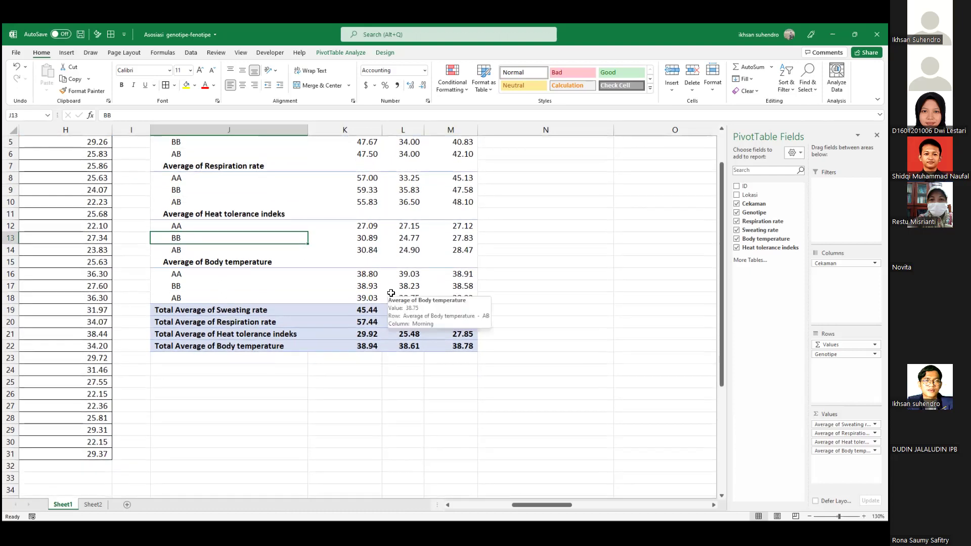
pyautogui.scroll(2, 391, 293)
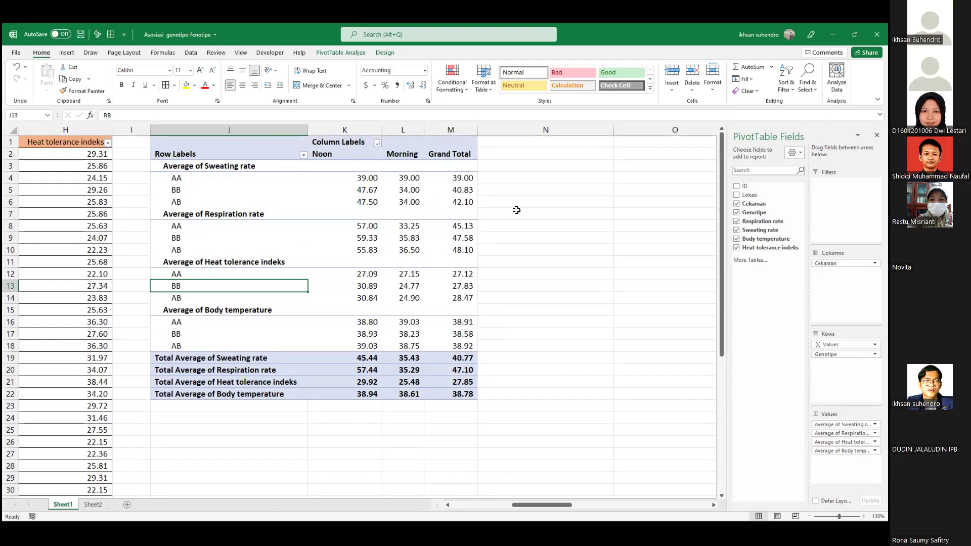
# Change the Sweating rate summary to StdDev in Value Field Settings
pyautogui.click(365, 222)
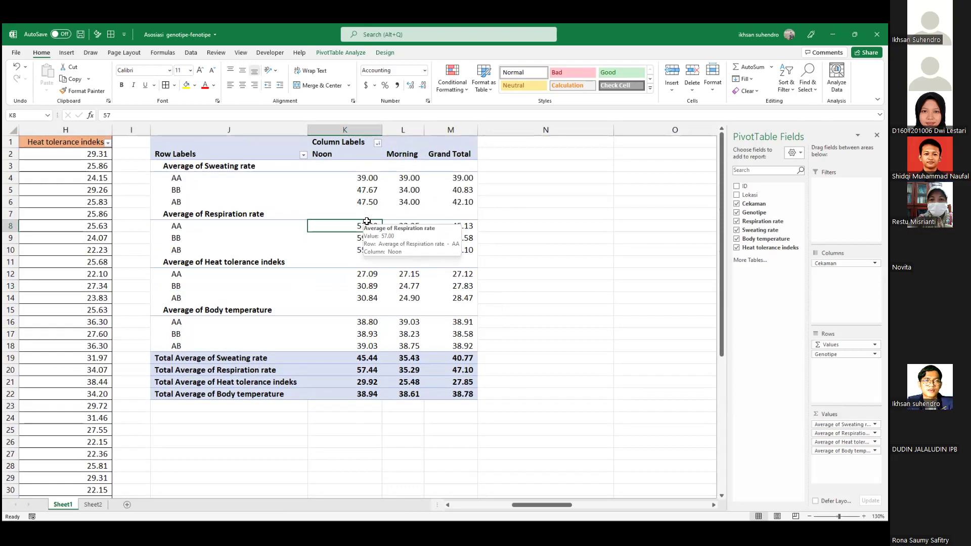
pyautogui.rightClick(211, 170)
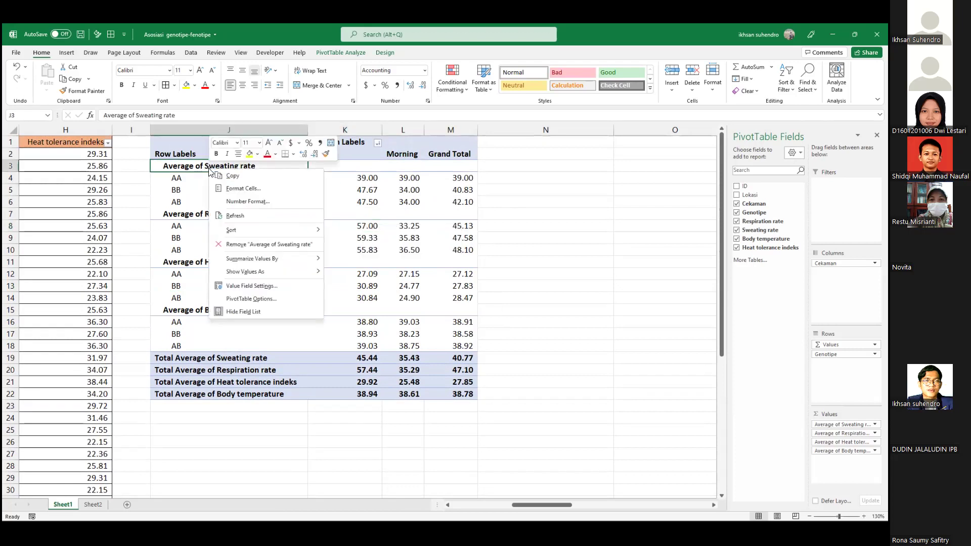
pyautogui.moveTo(295, 259)
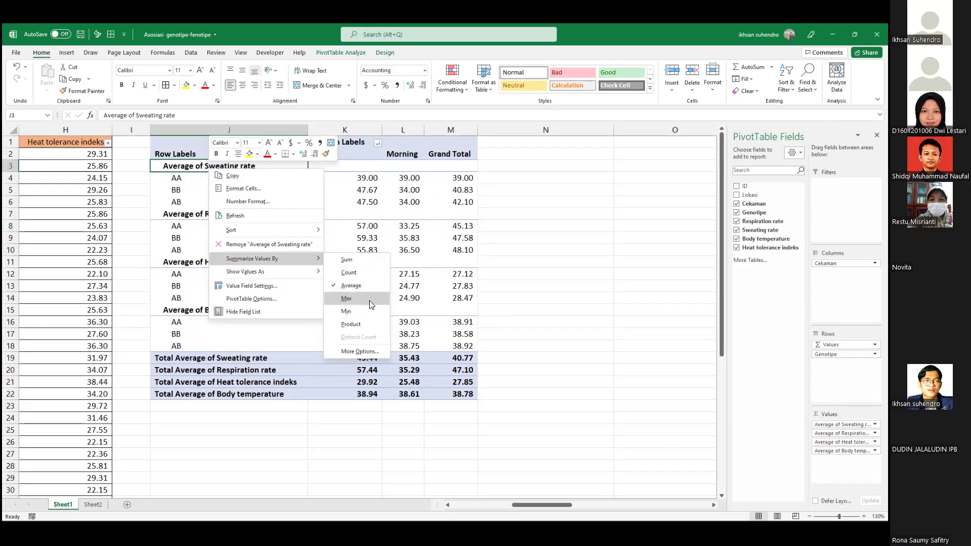
pyautogui.click(362, 353)
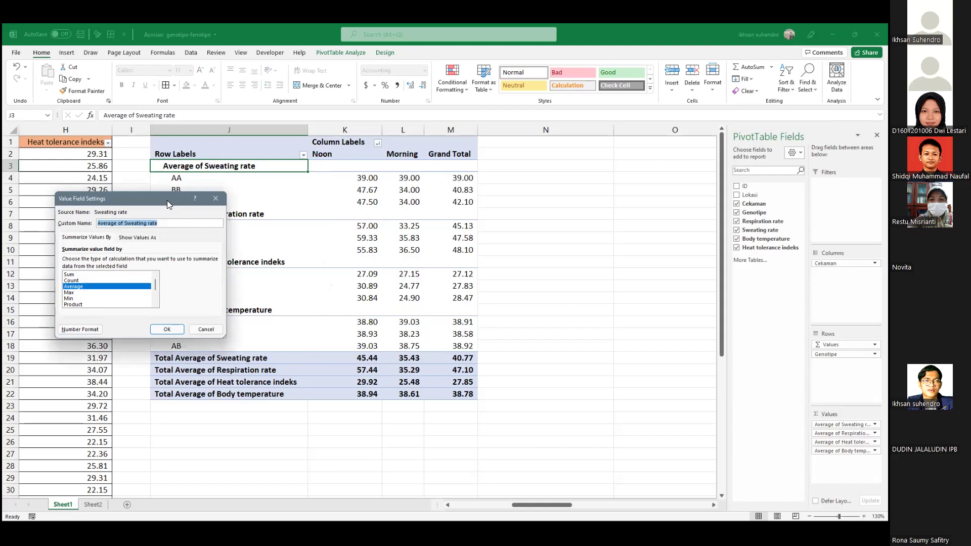
pyautogui.moveTo(167, 201); pyautogui.dragTo(347, 160)
pyautogui.scroll(-3, 259, 249)
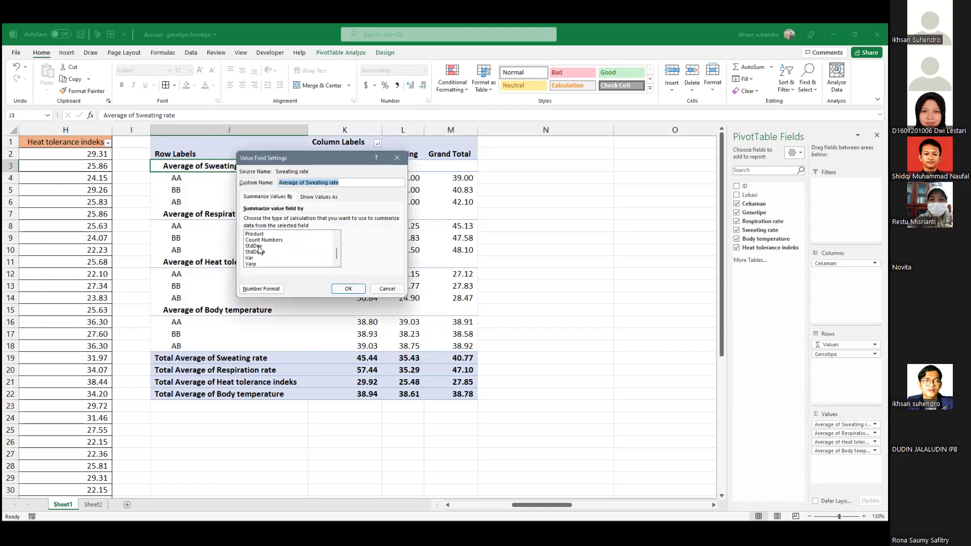
pyautogui.click(258, 247)
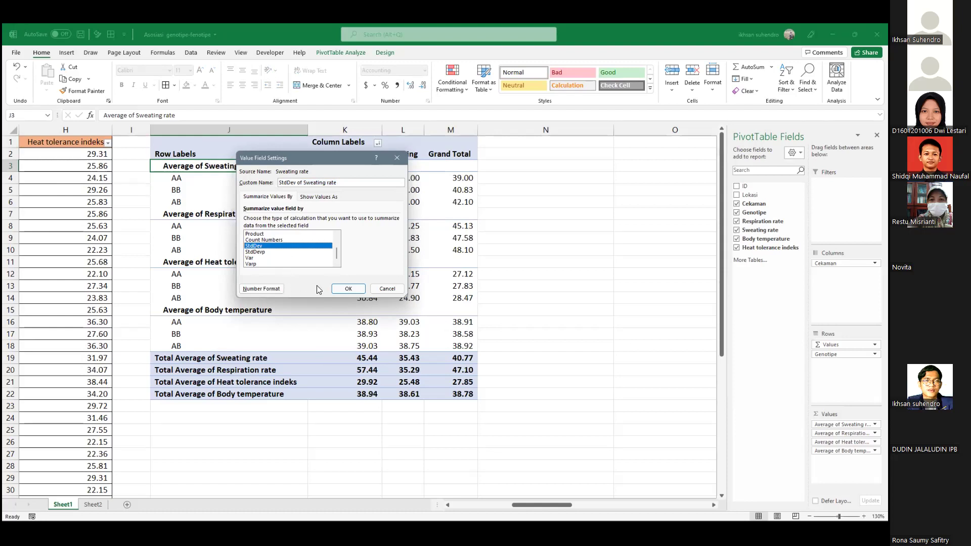
pyautogui.click(349, 289)
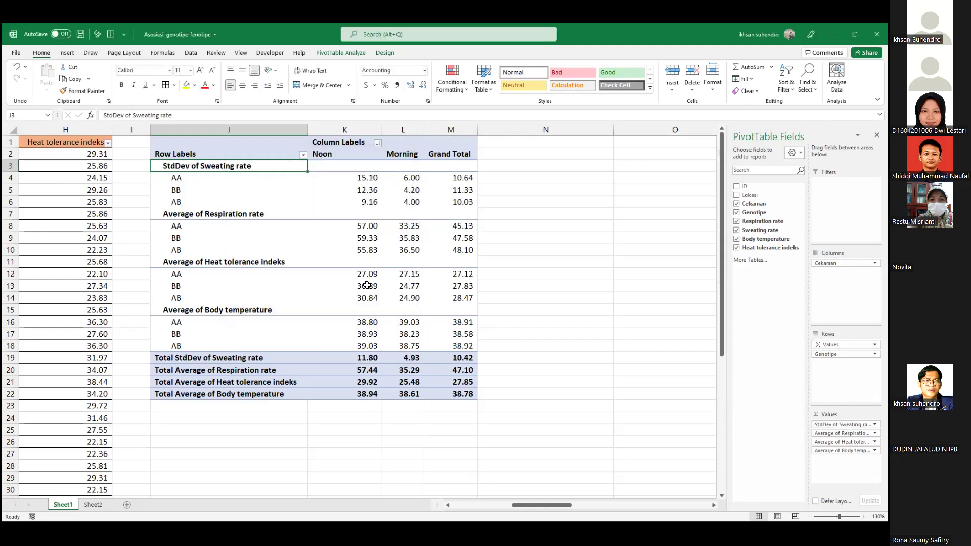
# Review the StdDev values per genotype, then undo back to Average of Sweating rate
pyautogui.click(365, 179)
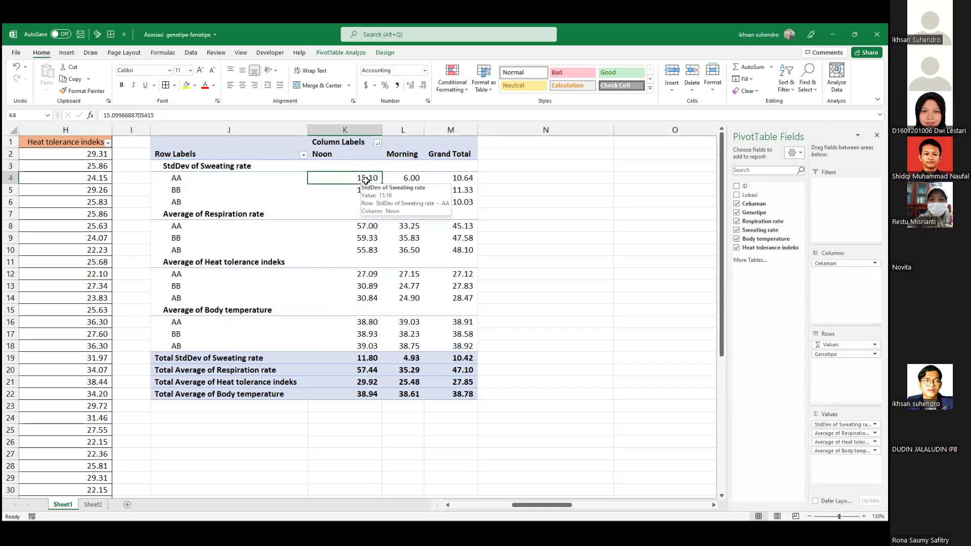
pyautogui.click(374, 192)
pyautogui.click(373, 201)
pyautogui.click(411, 179)
pyautogui.click(419, 190)
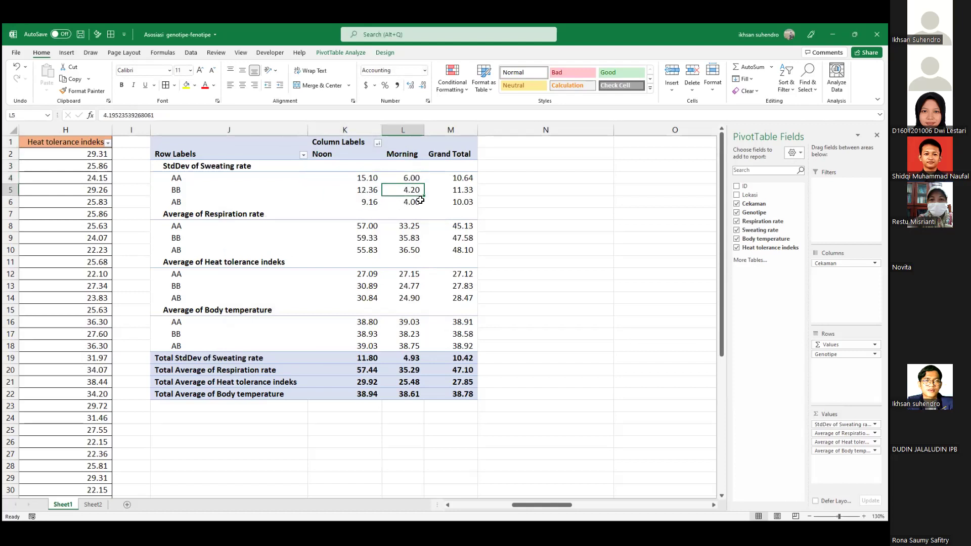
pyautogui.click(419, 201)
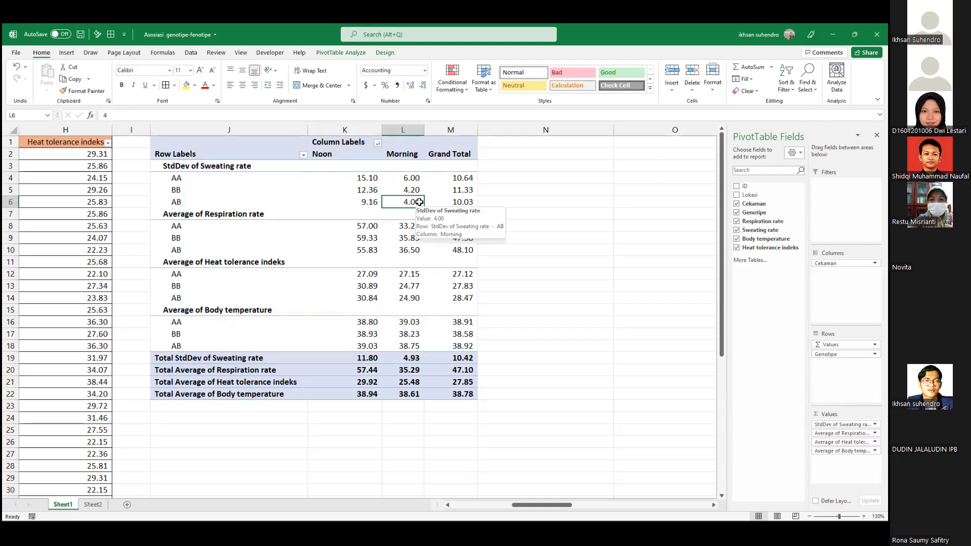
pyautogui.rightClick(224, 170)
pyautogui.press('Escape')
pyautogui.hotkey('ctrl', 'z')
# Select the whole pivot table with Ctrl+A and copy it
pyautogui.click(217, 196)
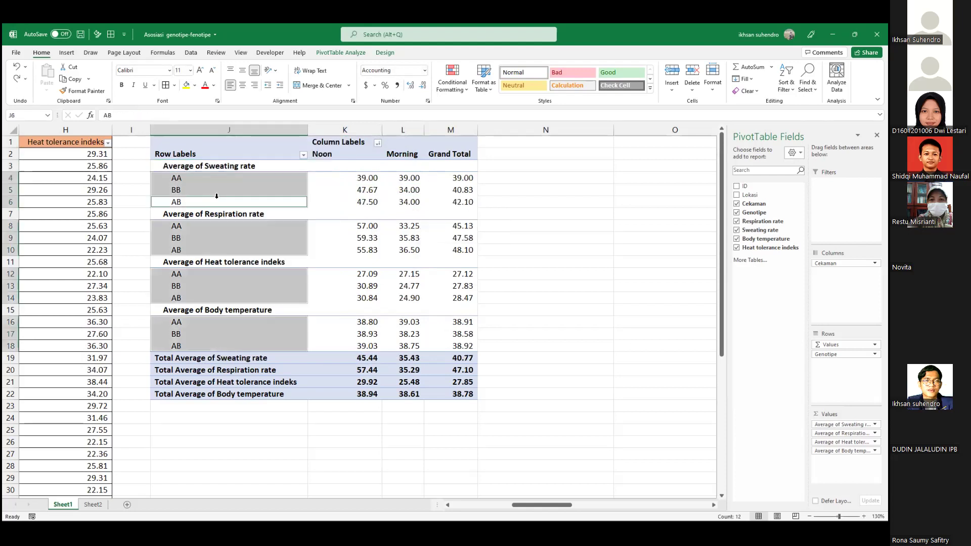
pyautogui.click(370, 201)
pyautogui.hotkey('ctrl', 'a')
pyautogui.hotkey('ctrl', 'c')
pyautogui.click(649, 143)
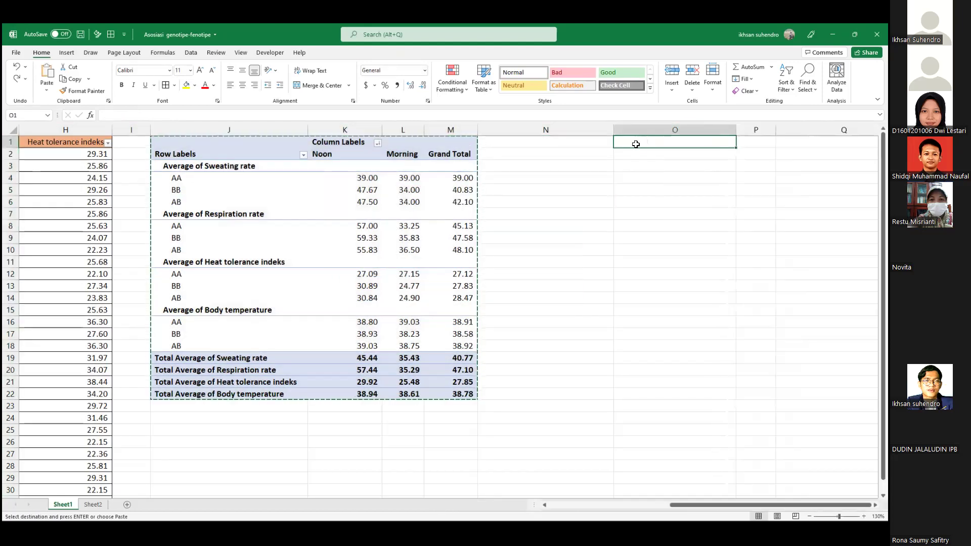
# Paste the pivot copy at O1 and narrow column N
pyautogui.hotkey('ctrl', 'v')
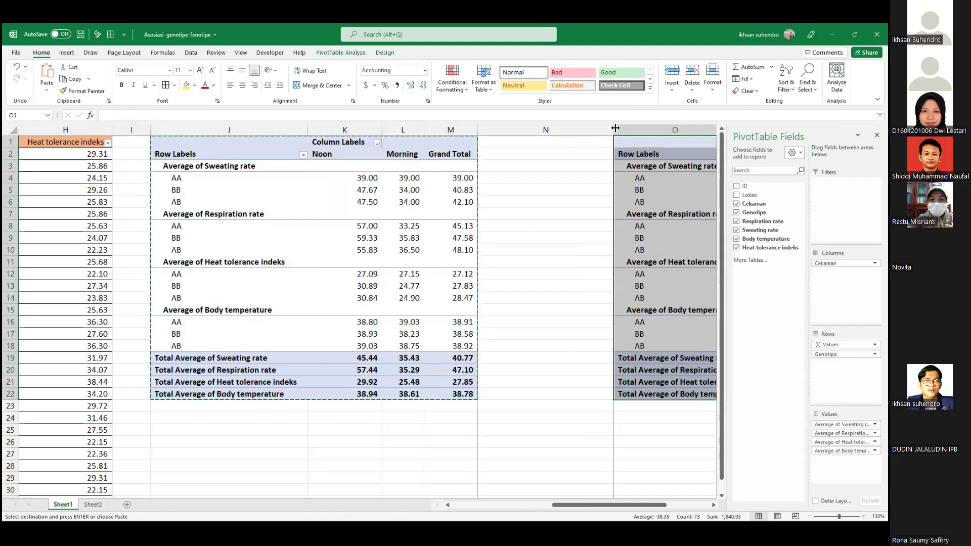
pyautogui.moveTo(590, 132); pyautogui.dragTo(509, 131)
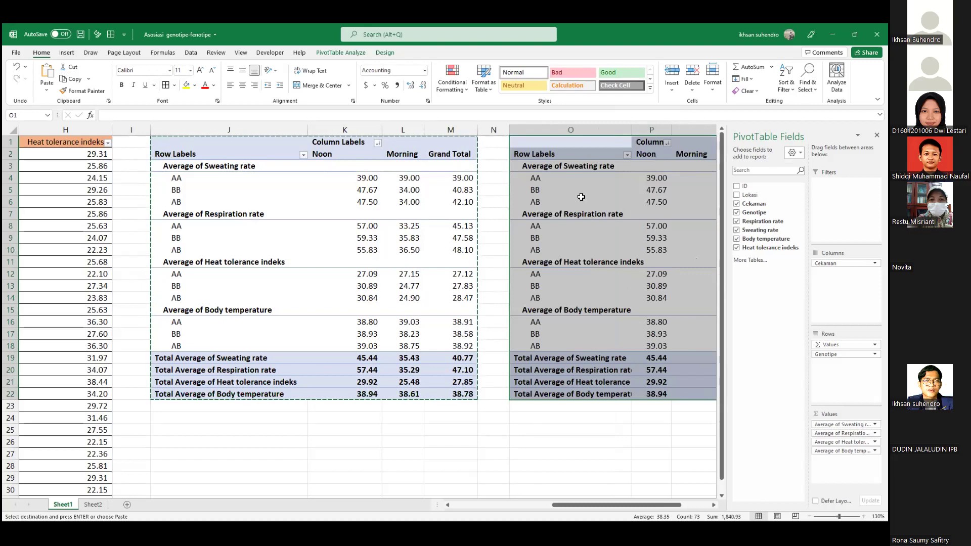
pyautogui.scroll(-2, 581, 196)
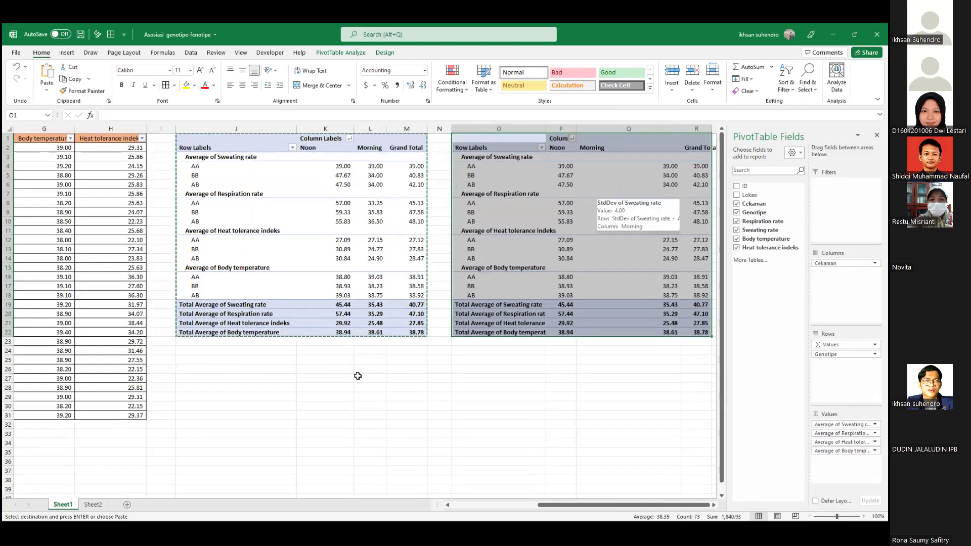
# Move the pasted PivotTable to J25, directly below the first one
pyautogui.hotkey('ctrl', 'c')
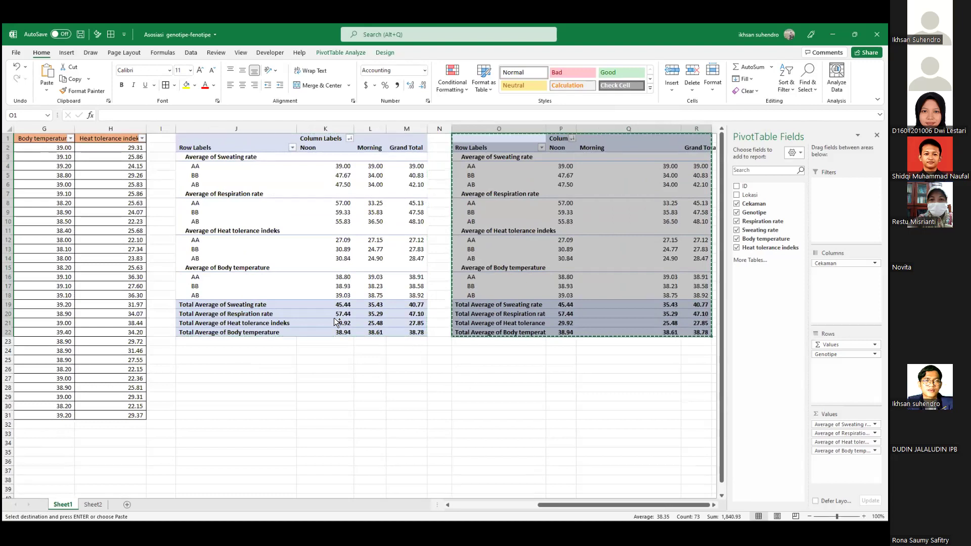
pyautogui.click(334, 317)
pyautogui.click(236, 360)
pyautogui.press('Return')
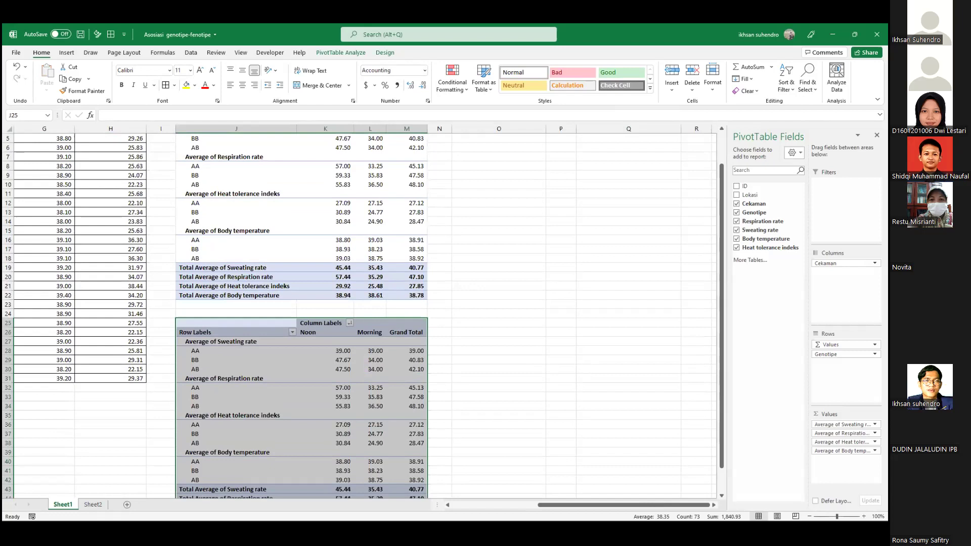
pyautogui.keyDown('ctrl'); pyautogui.scroll(-1, 359, 311); pyautogui.keyUp('ctrl')
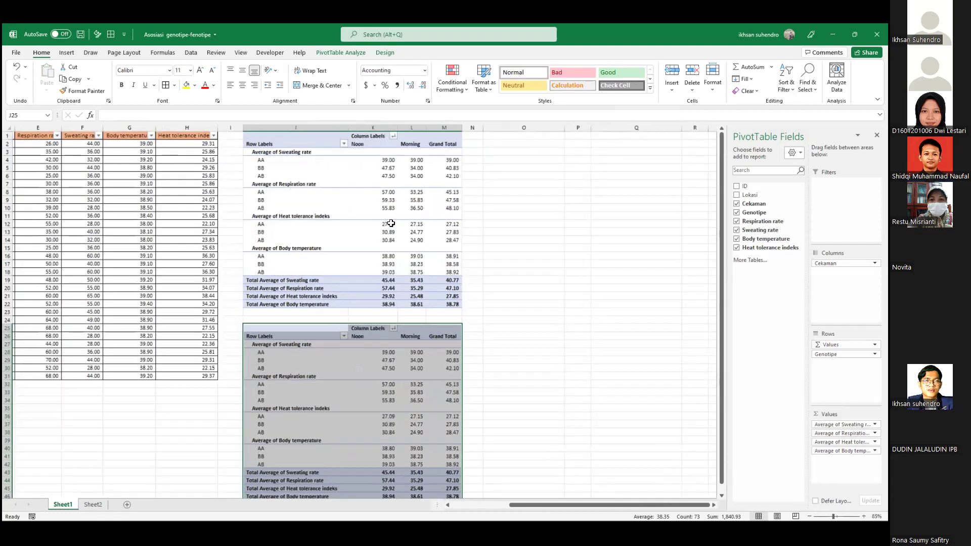
pyautogui.keyDown('ctrl'); pyautogui.scroll(-1, 392, 215); pyautogui.keyUp('ctrl')
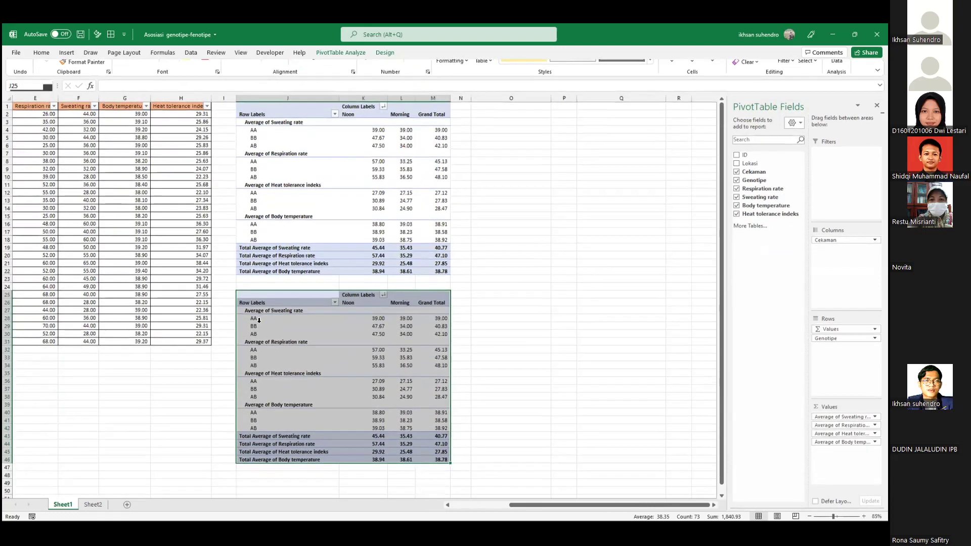
# Switch Sweating rate and Respiration rate in the lower pivot from Average to StdDev
pyautogui.click(400, 215)
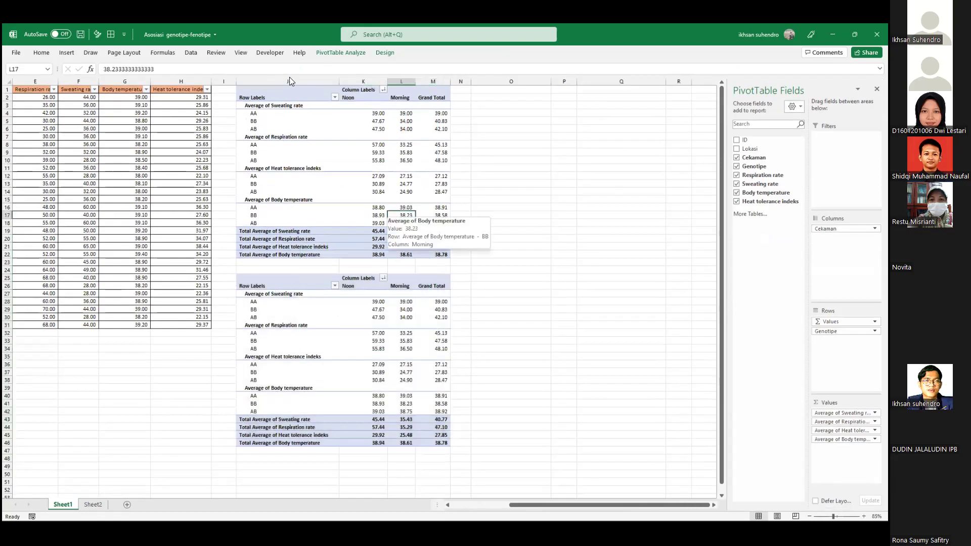
pyautogui.rightClick(271, 294)
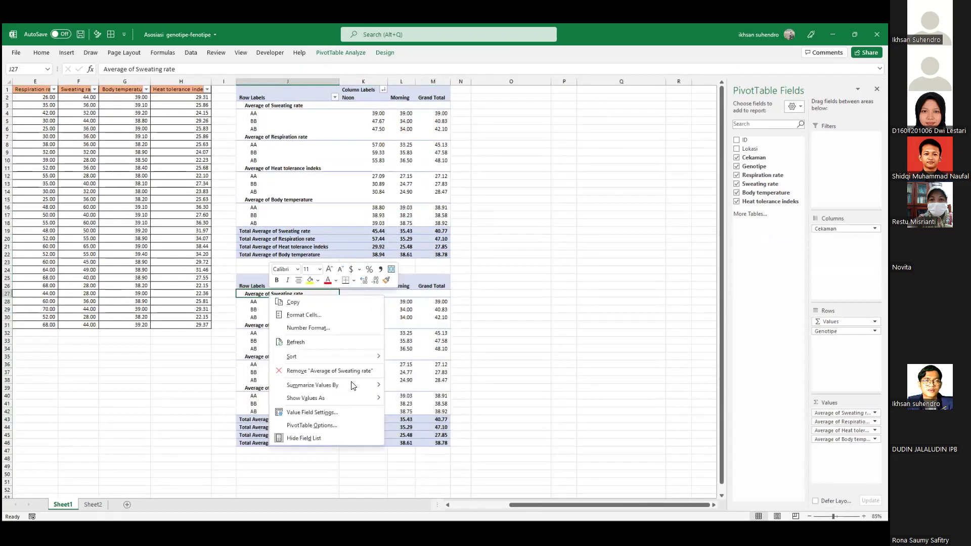
pyautogui.moveTo(353, 385)
pyautogui.click(412, 477)
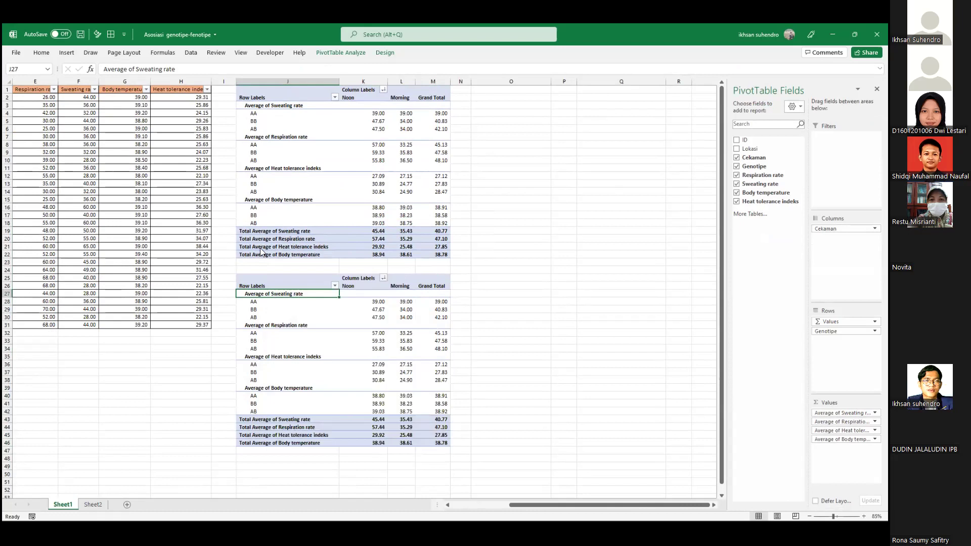
pyautogui.scroll(-2, 261, 252)
pyautogui.click(281, 245)
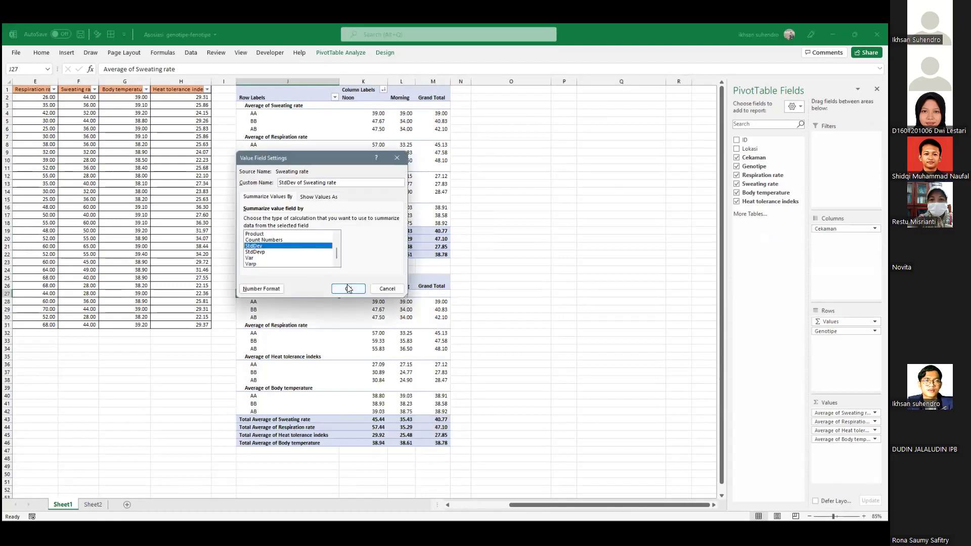
pyautogui.press('Return')
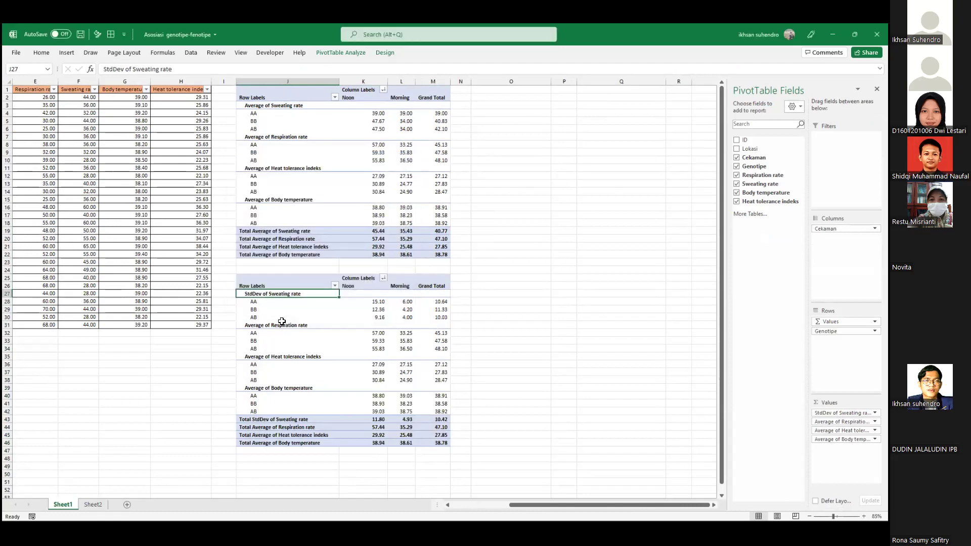
pyautogui.rightClick(282, 321)
pyautogui.moveTo(349, 414)
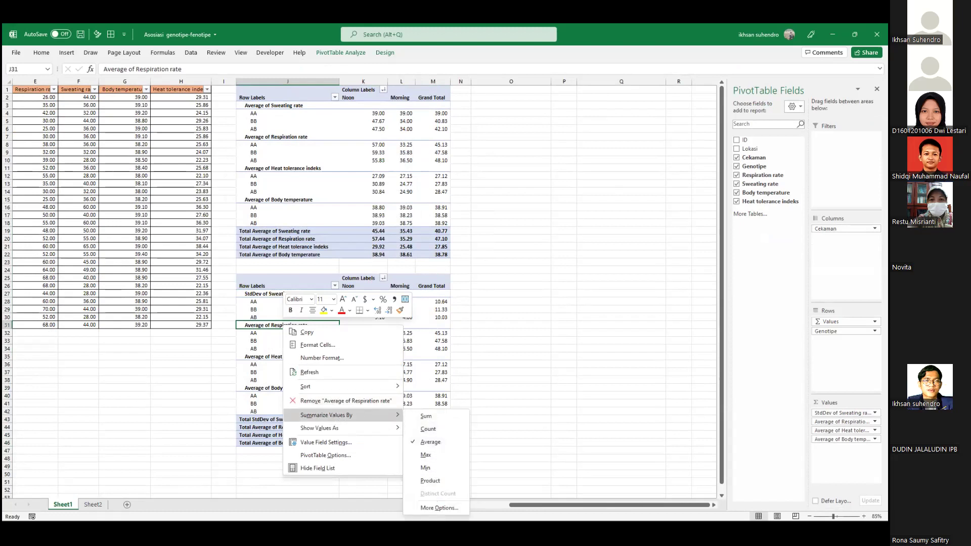
pyautogui.click(438, 507)
pyautogui.scroll(-2, 269, 253)
pyautogui.scroll(-1, 269, 254)
pyautogui.click(264, 246)
pyautogui.click(348, 289)
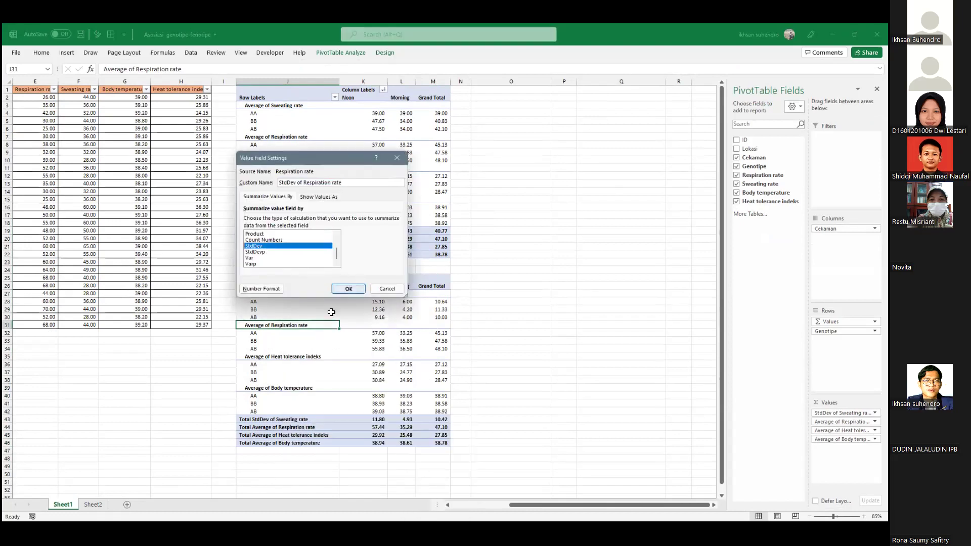
# Switch Heat tolerance indeks and Body temperature in the lower pivot to StdDev too
pyautogui.rightClick(305, 358)
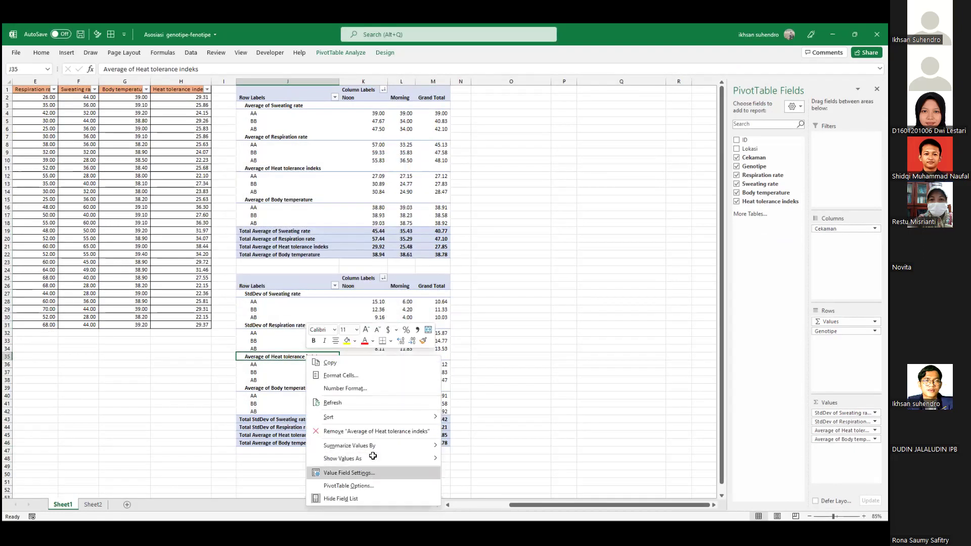
pyautogui.moveTo(384, 445)
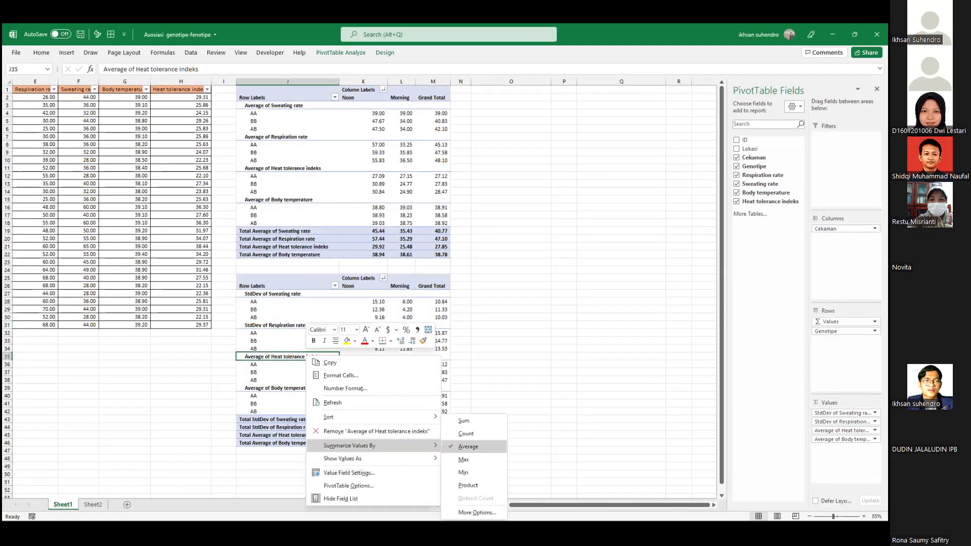
pyautogui.click(474, 512)
pyautogui.scroll(-1, 269, 253)
pyautogui.click(264, 245)
pyautogui.click(344, 288)
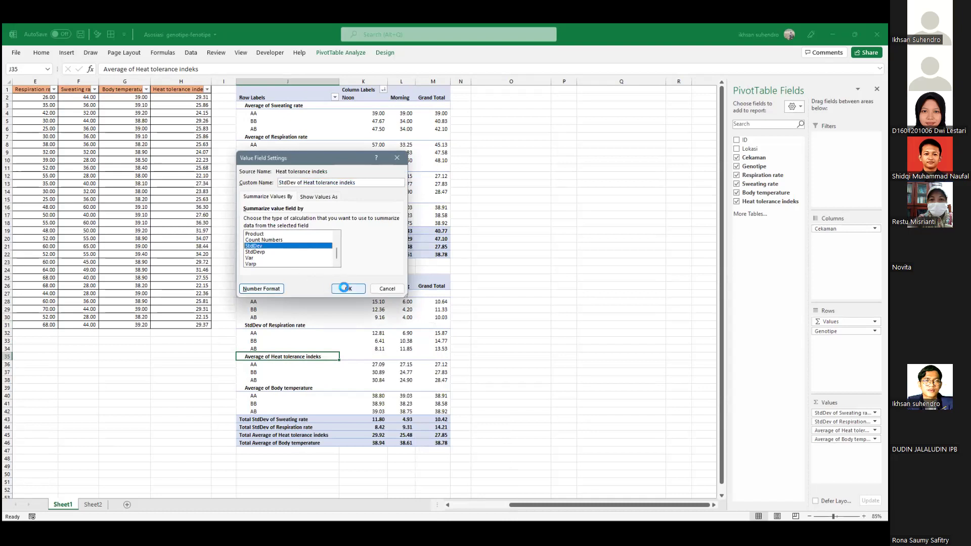
pyautogui.rightClick(294, 388)
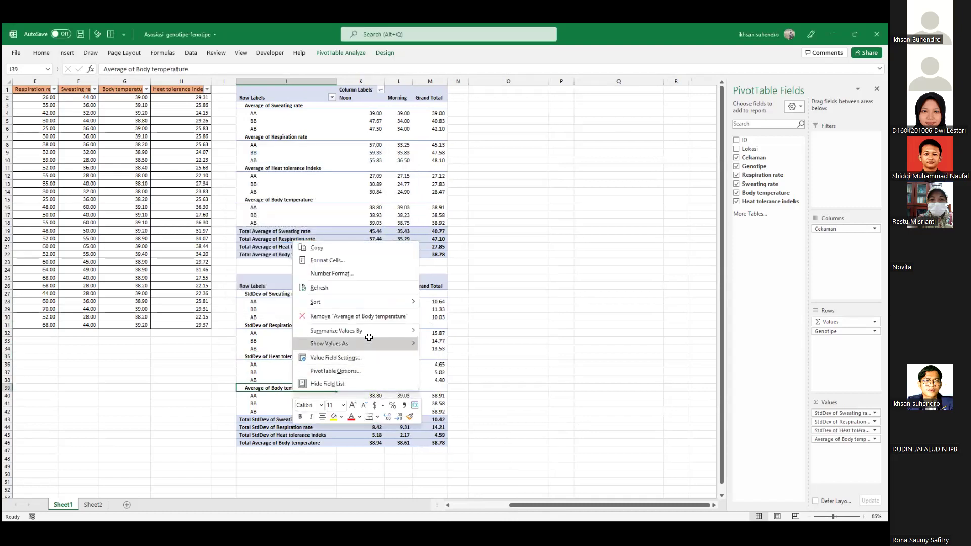
pyautogui.moveTo(364, 330)
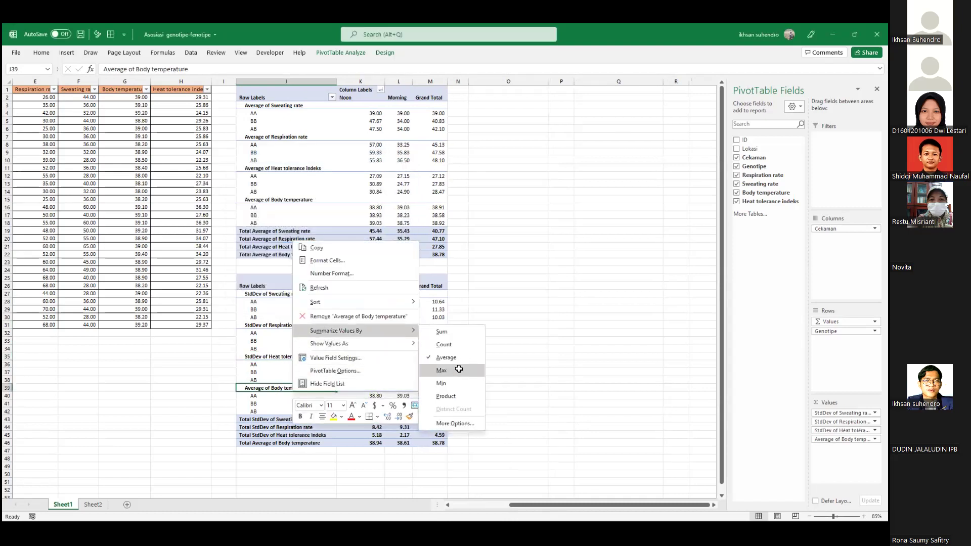
pyautogui.click(450, 423)
pyautogui.scroll(-1, 272, 258)
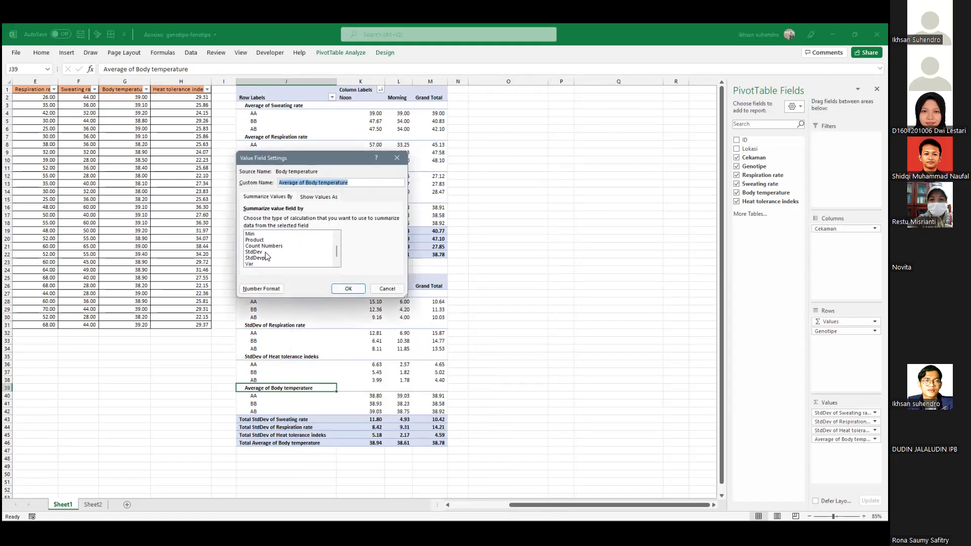
pyautogui.click(265, 252)
pyautogui.click(346, 289)
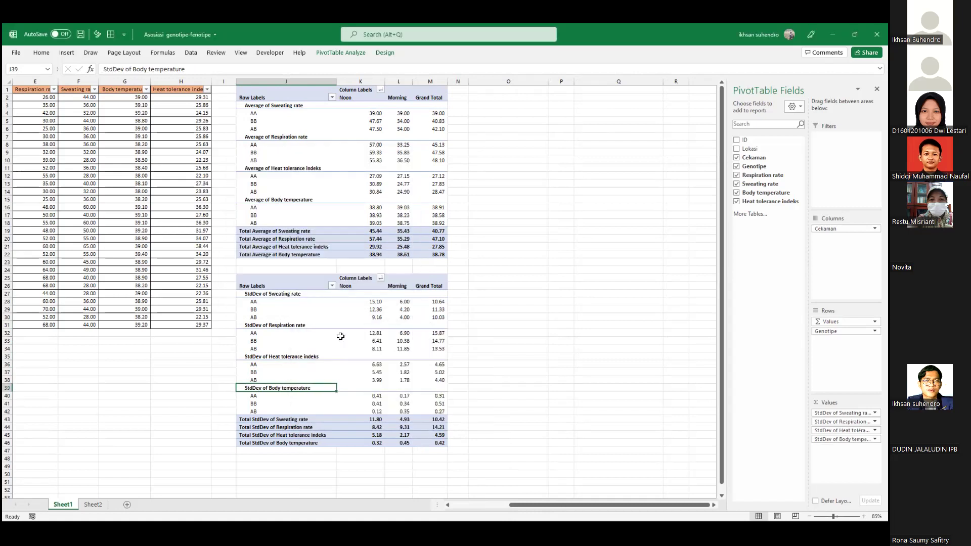
pyautogui.click(337, 372)
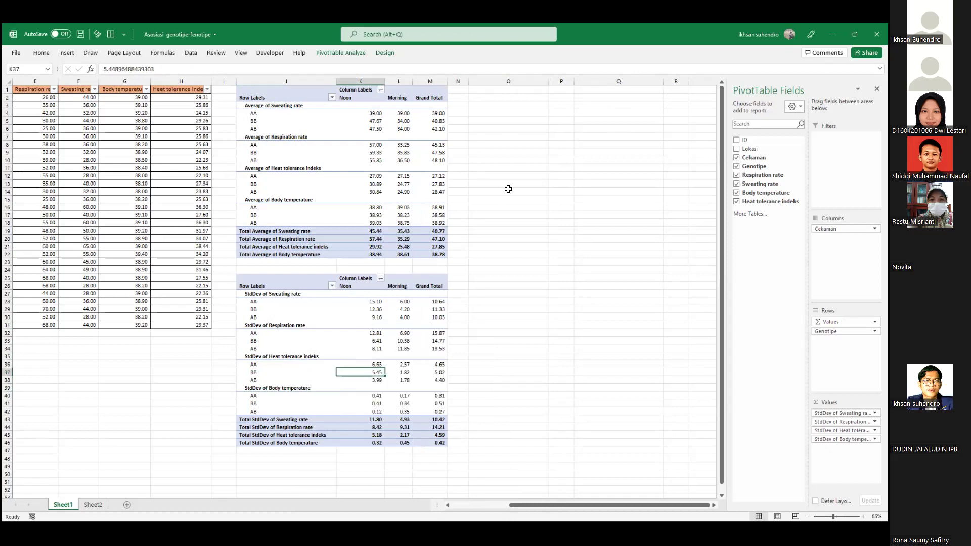
# Copy the Noon, Morning and Grand Total headers from K2:M2 into P2:R2
pyautogui.click(334, 97)
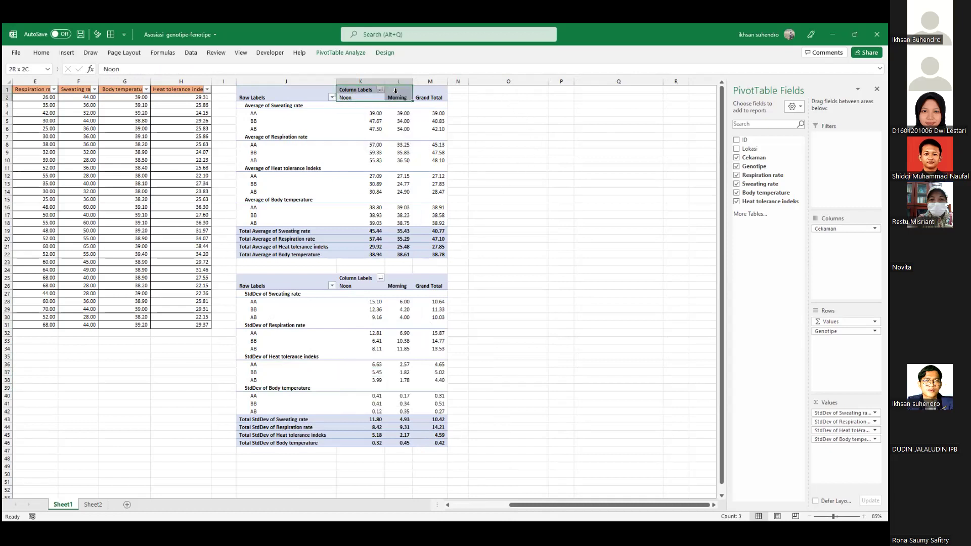
pyautogui.click(355, 97)
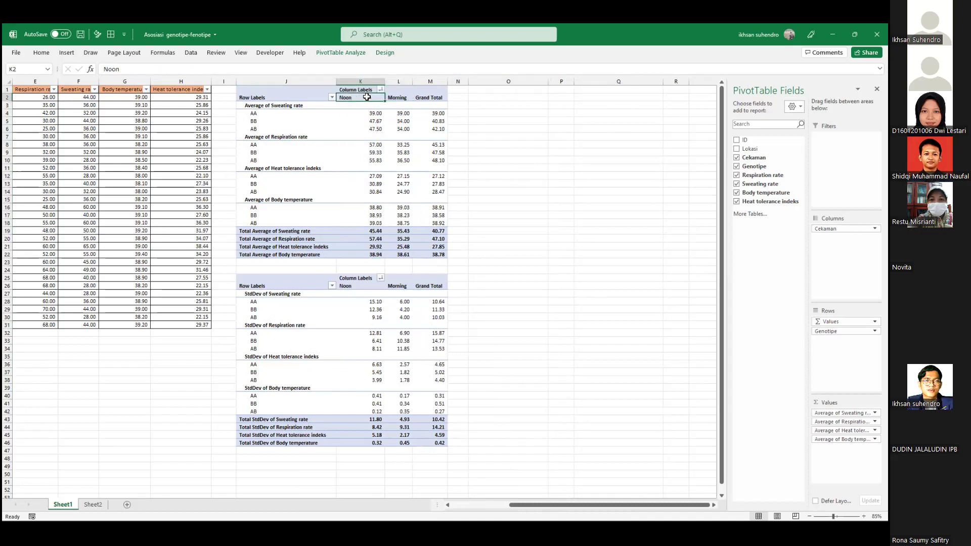
pyautogui.moveTo(366, 96); pyautogui.dragTo(425, 95)
pyautogui.hotkey('ctrl', 'c')
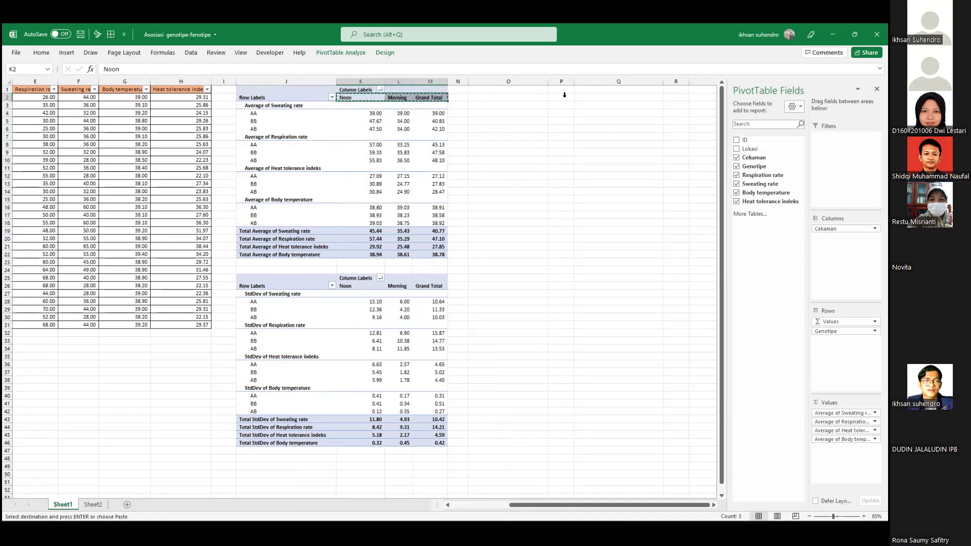
pyautogui.click(563, 96)
pyautogui.hotkey('ctrl', 'v')
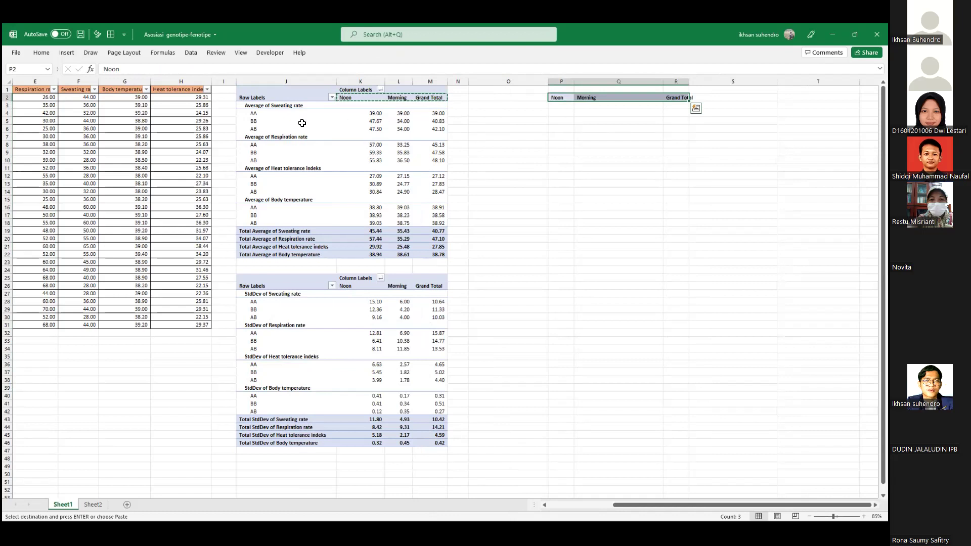
# Paste the trait and genotype labels J3:J18 into O3 and autofit column O
pyautogui.click(38, 90)
pyautogui.hotkey('ctrl', 'shift', 'Right')
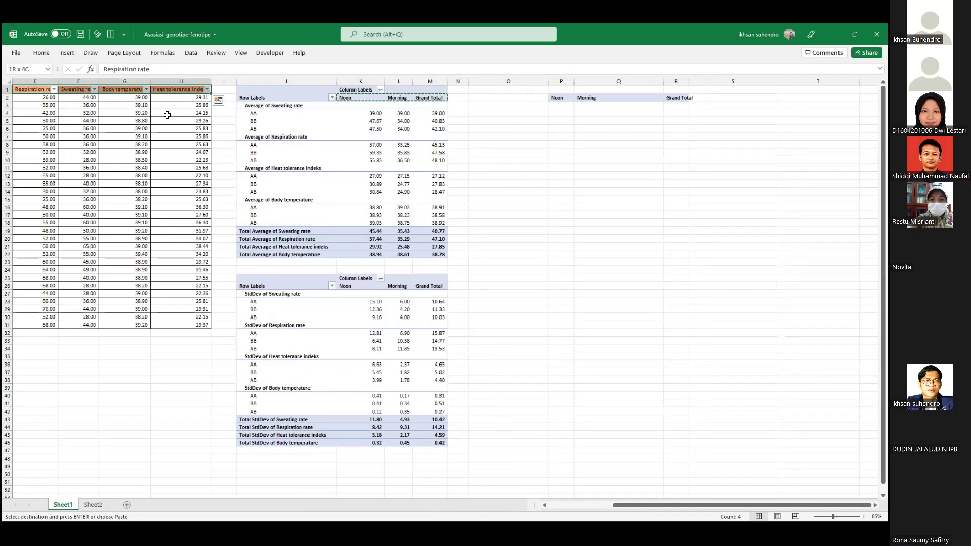
pyautogui.click(218, 100)
pyautogui.click(258, 106)
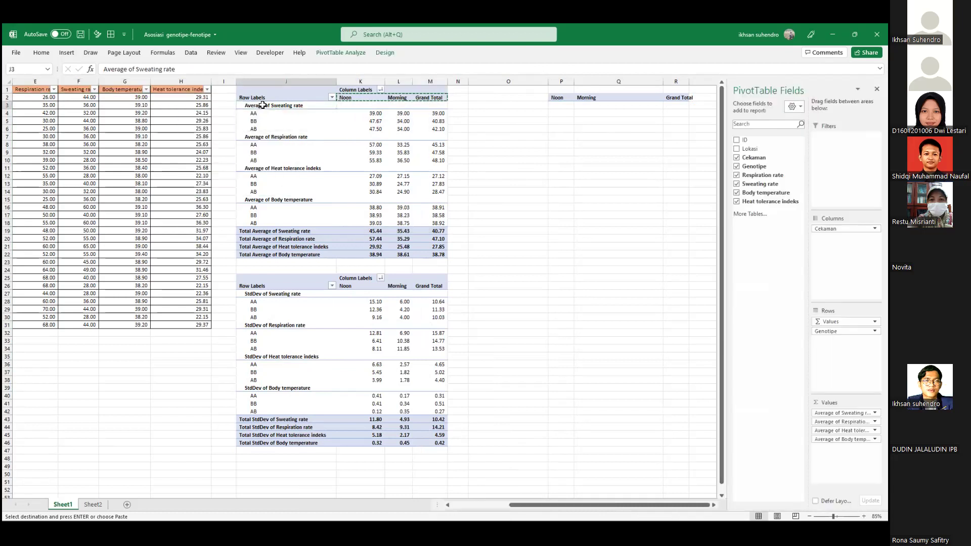
pyautogui.moveTo(258, 106); pyautogui.dragTo(250, 222)
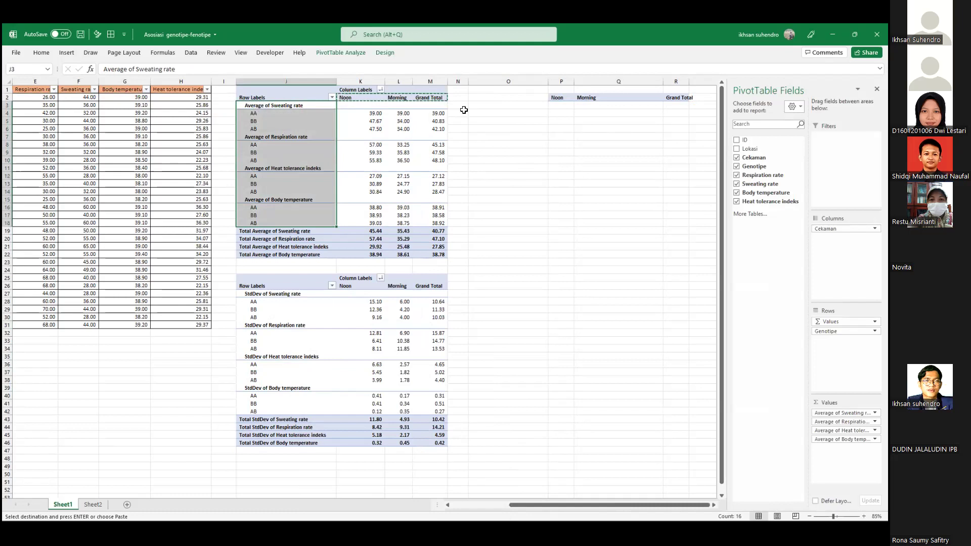
pyautogui.hotkey('ctrl', 'c')
pyautogui.rightClick(528, 106)
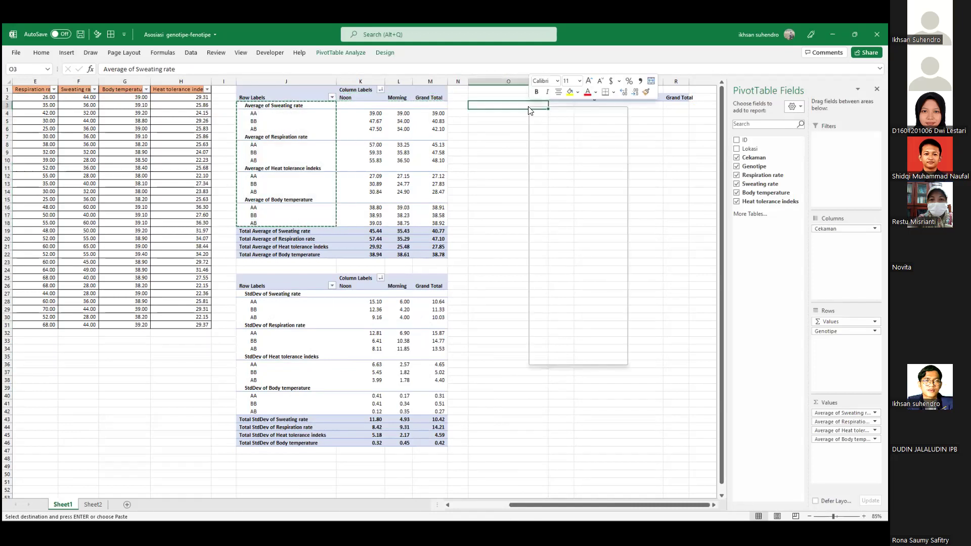
pyautogui.click(566, 157)
pyautogui.click(537, 126)
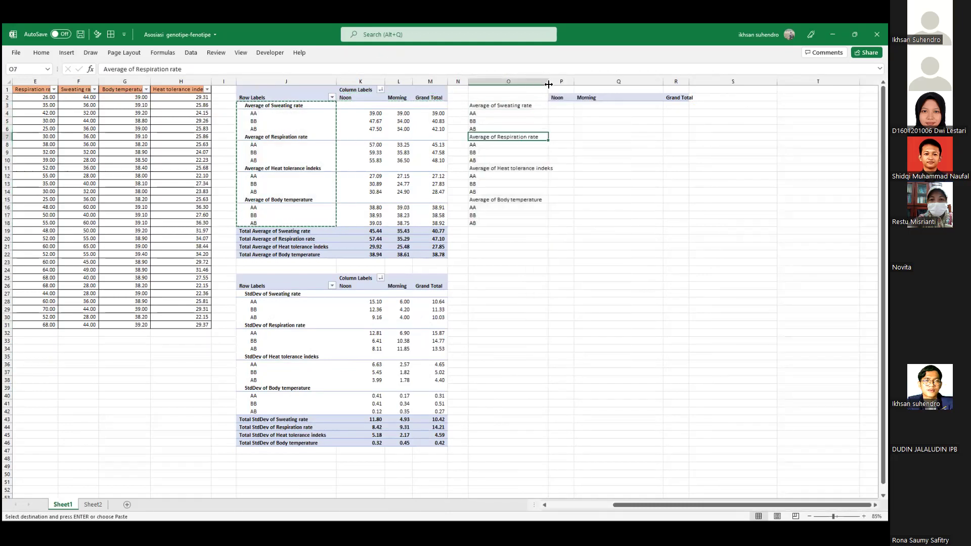
pyautogui.doubleClick(548, 81)
pyautogui.click(567, 126)
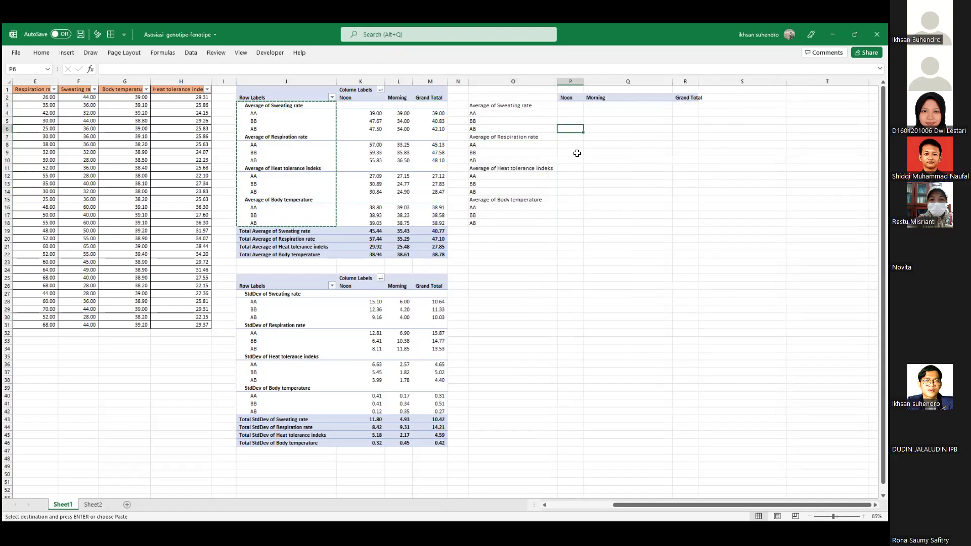
pyautogui.click(574, 116)
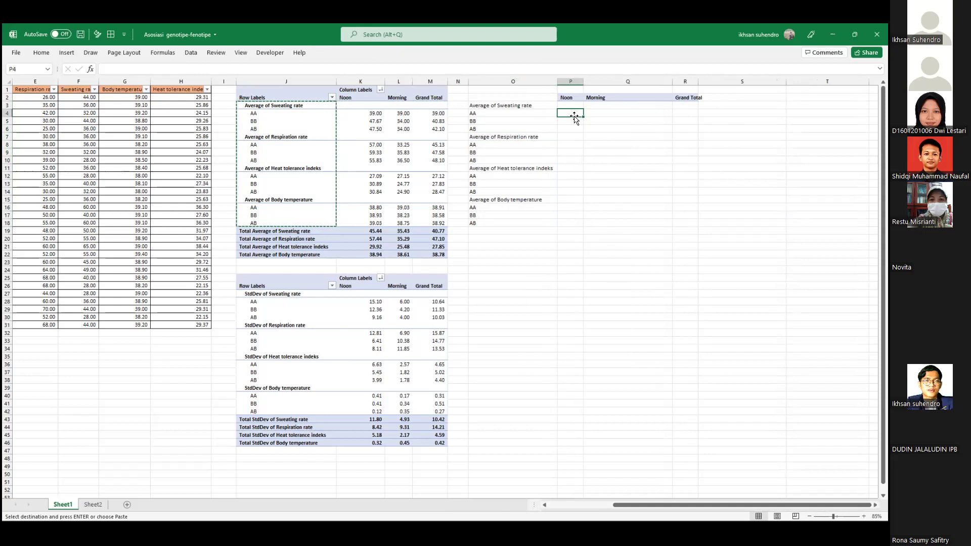
# Start a CONCATENATE formula in P4, then discard the GETPIVOTDATA-based reference it produced
pyautogui.write('=')
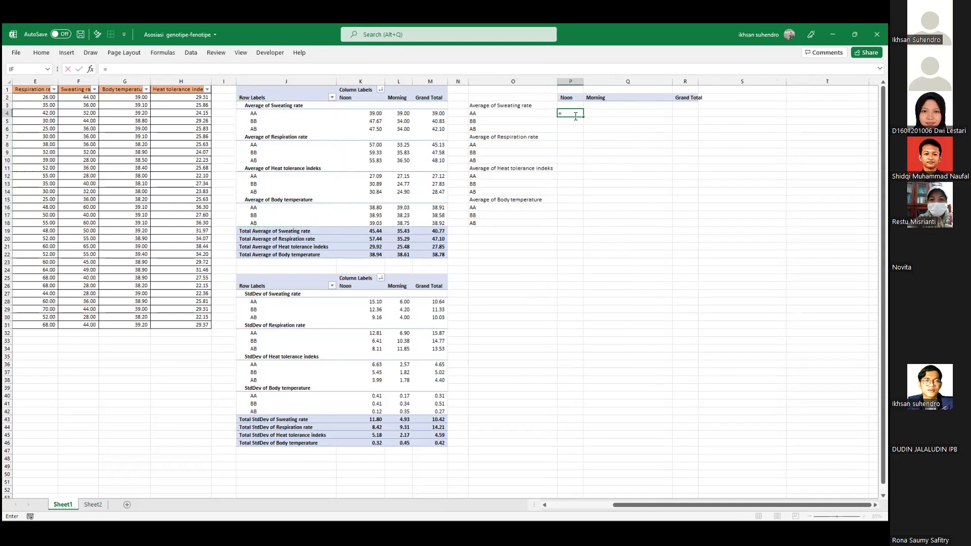
pyautogui.write('concat')
pyautogui.press('Down')
pyautogui.press('Tab')
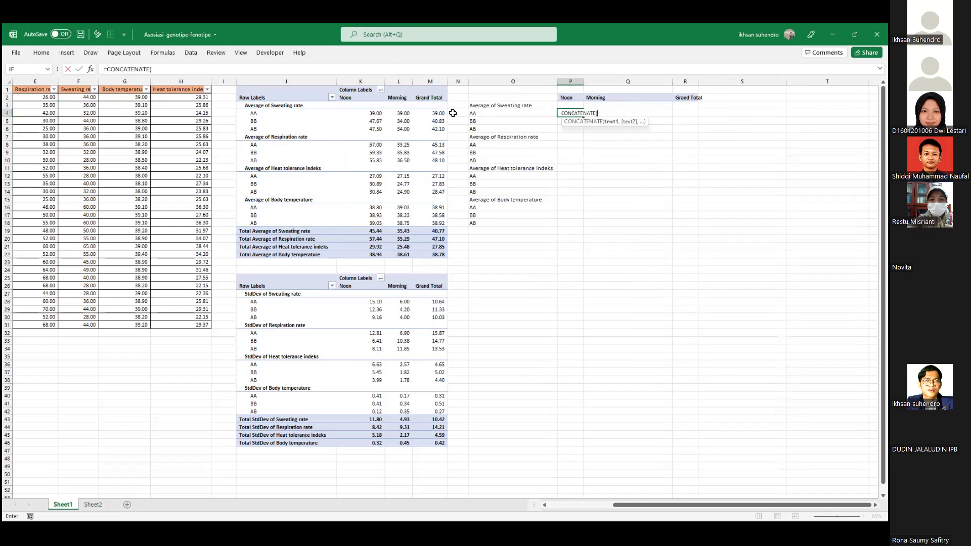
pyautogui.click(374, 113)
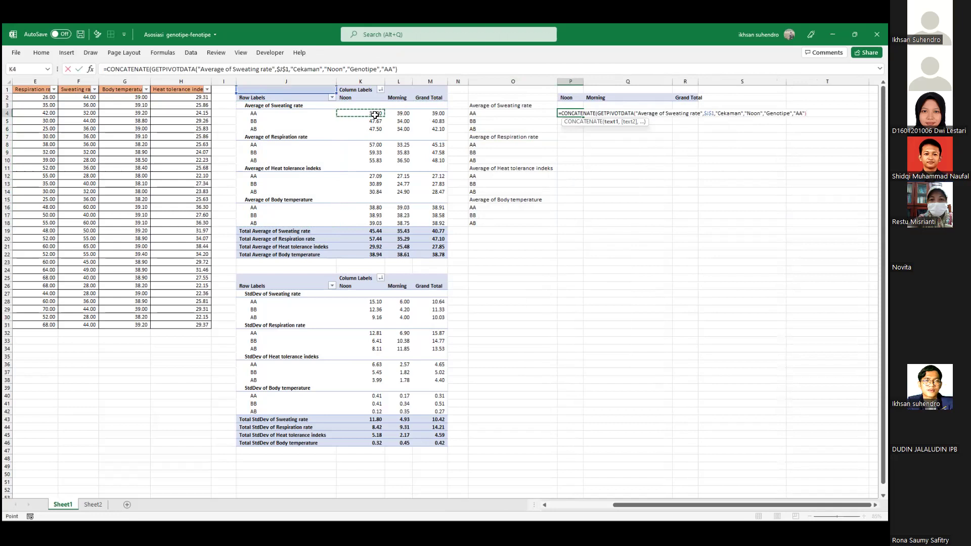
pyautogui.press('Escape')
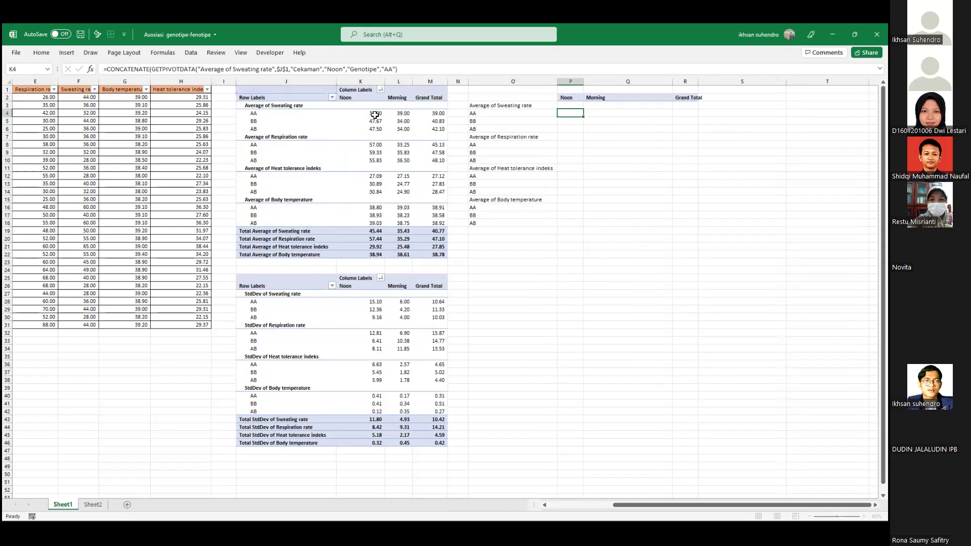
# Begin P4's formula as CONCATENATE(ROUNDUP(K4, …) with N1 as the separator
pyautogui.write('=concate')
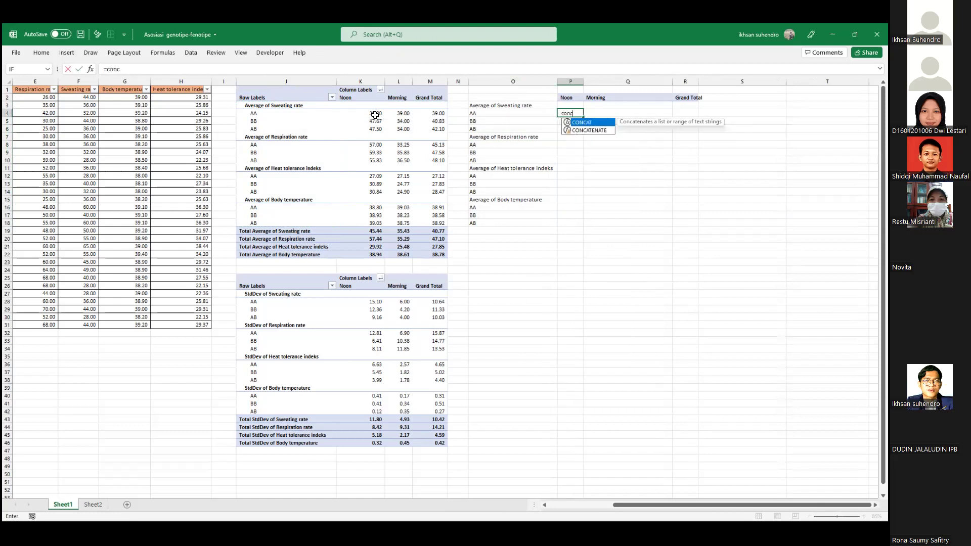
pyautogui.press('Tab')
pyautogui.write('r')
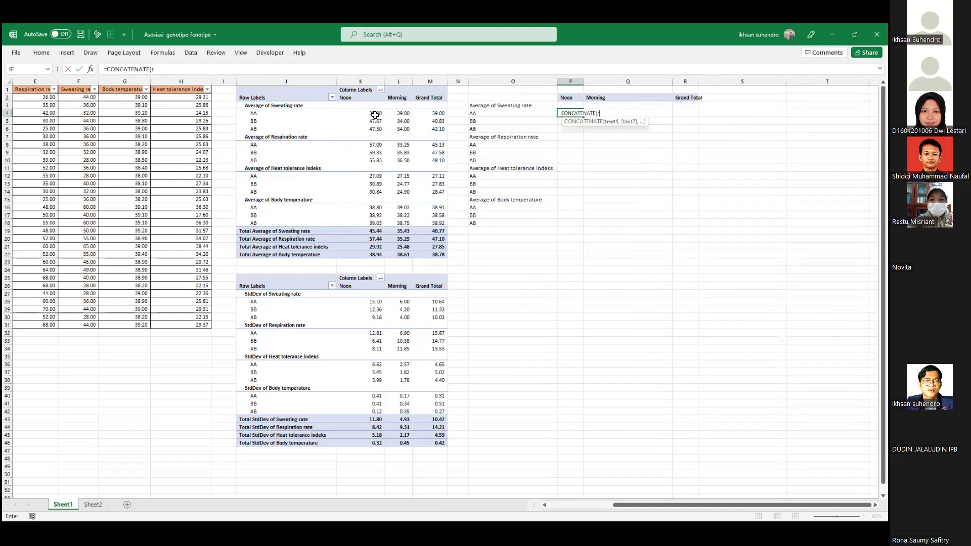
pyautogui.write('ound')
pyautogui.press('Down')
pyautogui.press('Down')
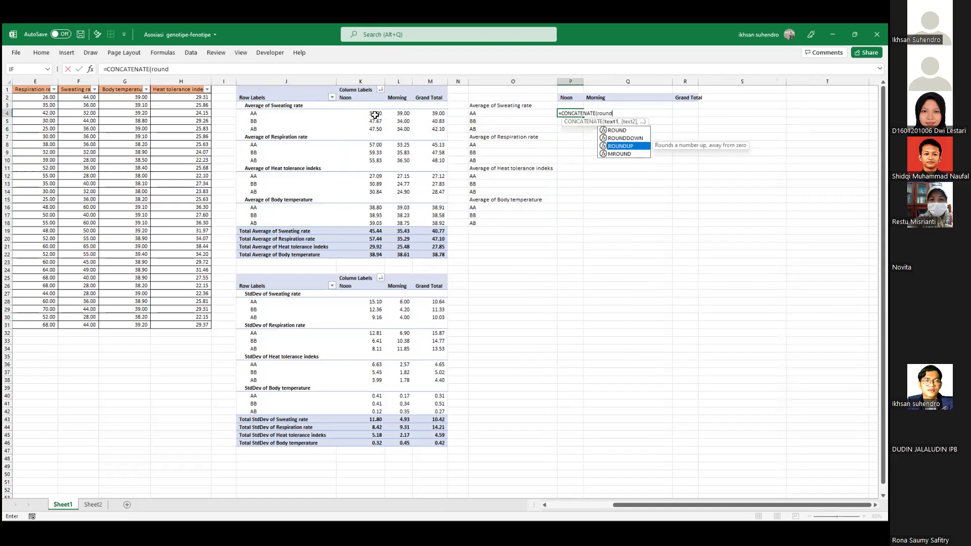
pyautogui.press('Tab')
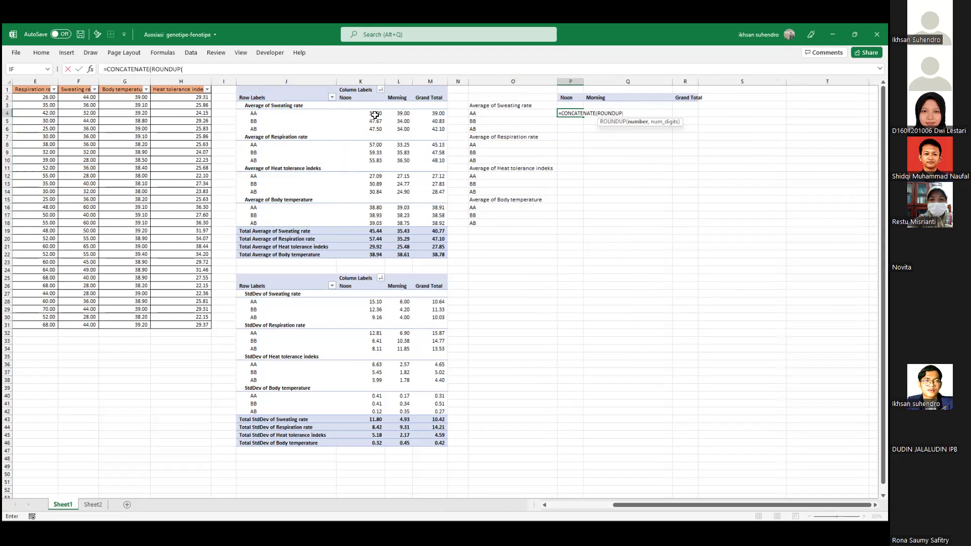
pyautogui.write('k4,')
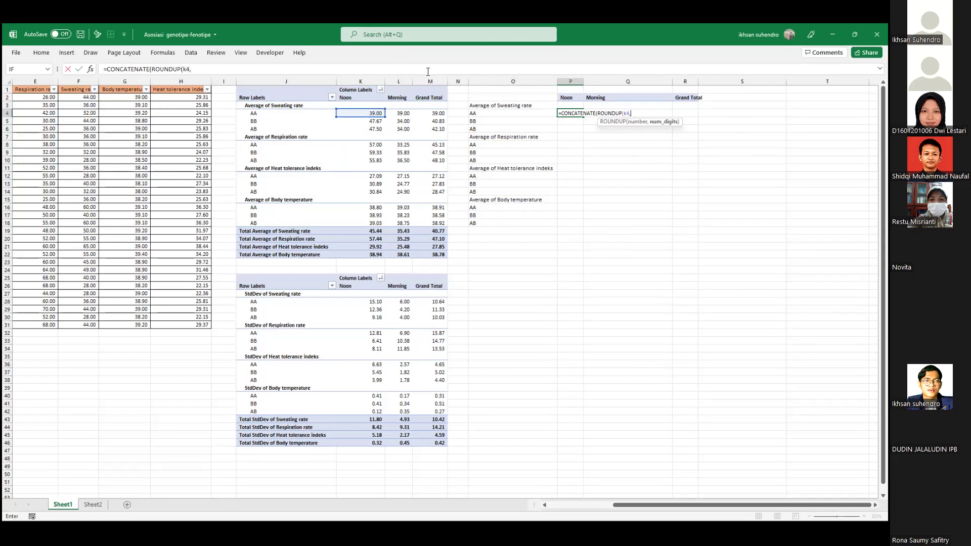
pyautogui.click(464, 89)
pyautogui.write(',')
pyautogui.write('k2')
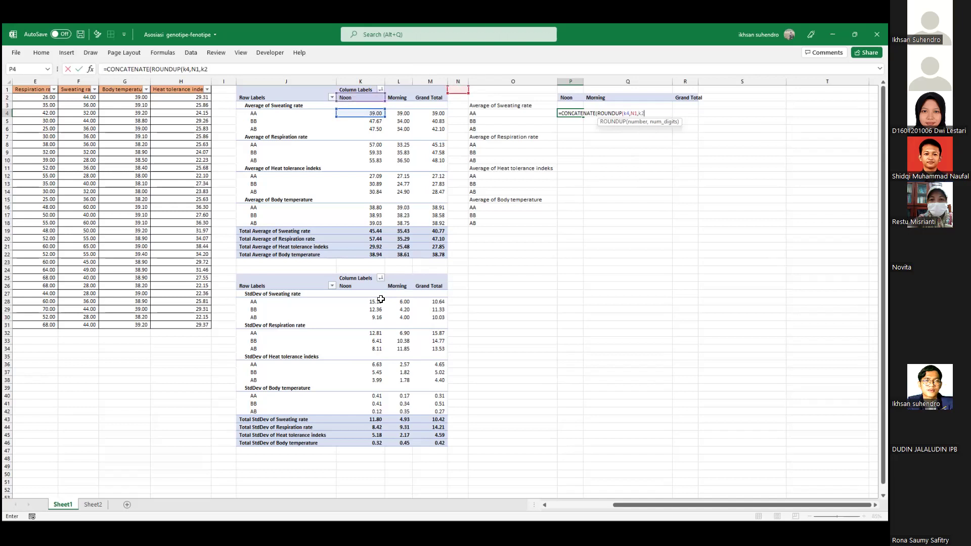
pyautogui.press('BackSpace')
pyautogui.press('BackSpace')
pyautogui.press('BackSpace')
pyautogui.press('BackSpace')
pyautogui.press('BackSpace')
# Complete the formula with N1 and a second ROUNDUP(K4,2), then commit it
pyautogui.write('),')
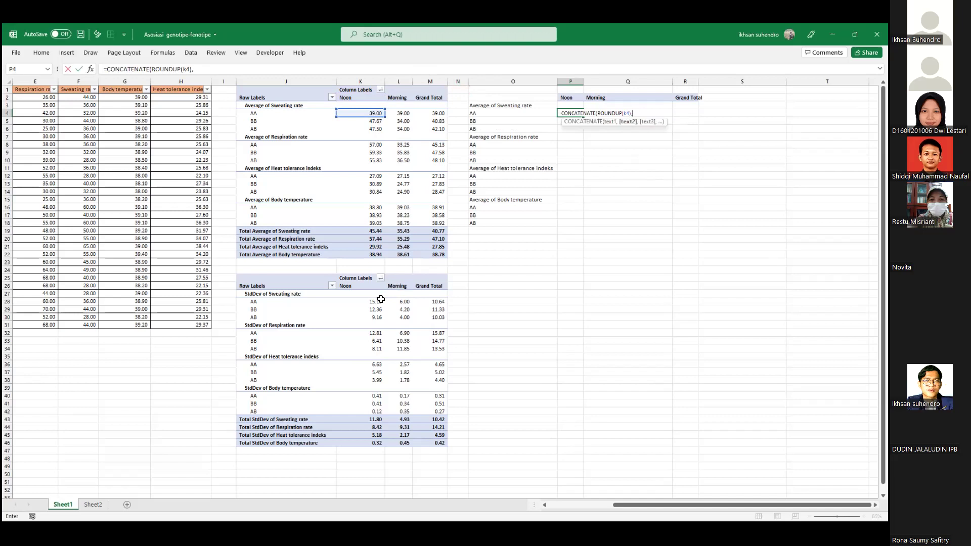
pyautogui.write('n1,roun')
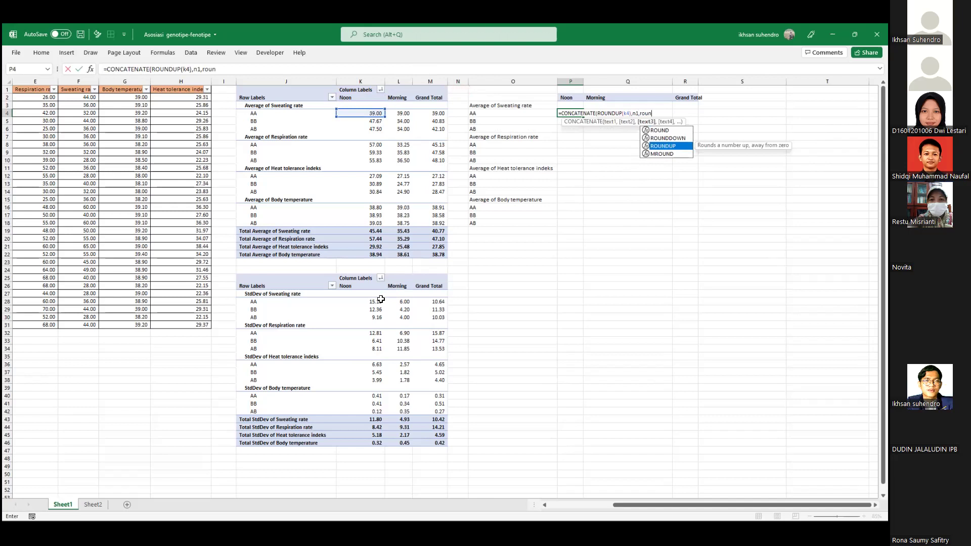
pyautogui.press('Tab')
pyautogui.write('k4')
pyautogui.write('m')
pyautogui.press('BackSpace')
pyautogui.write(',')
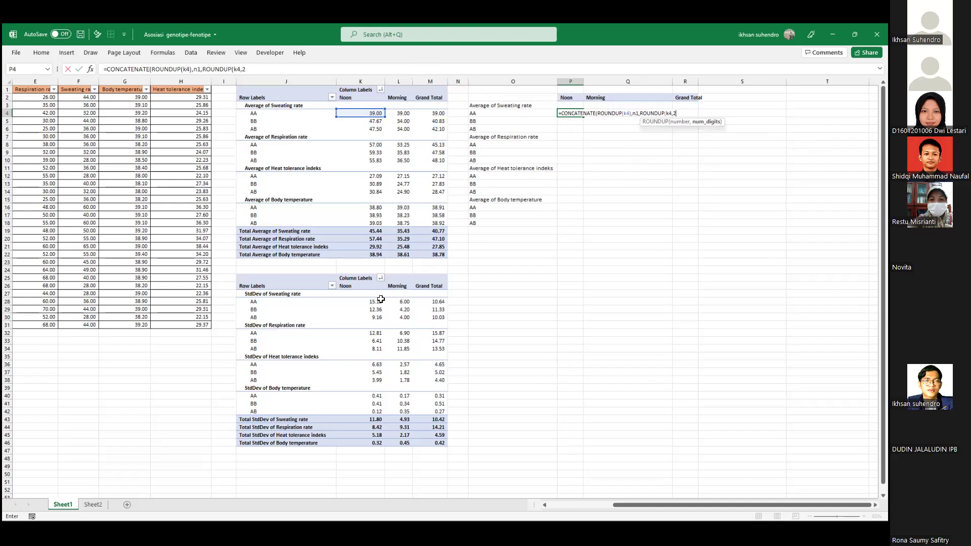
pyautogui.write('2)')
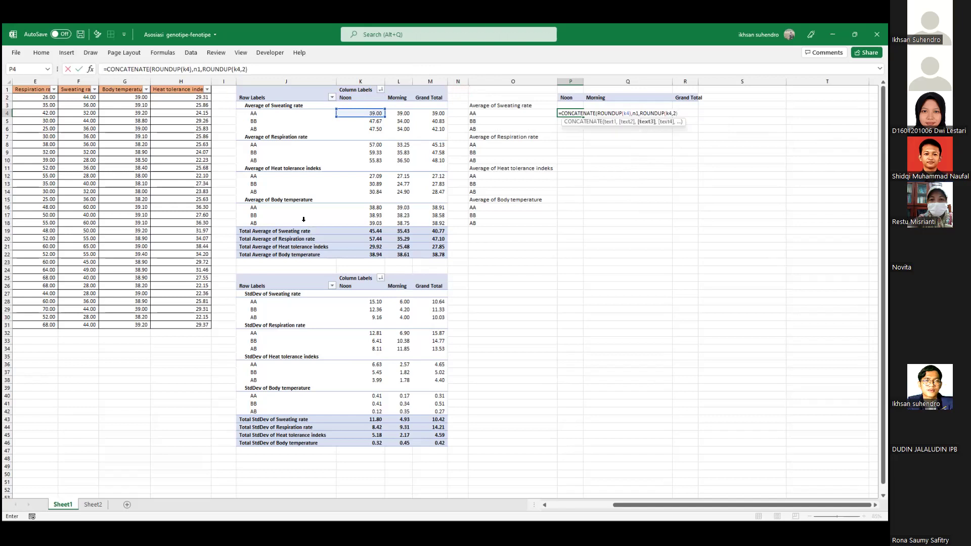
pyautogui.press('Return')
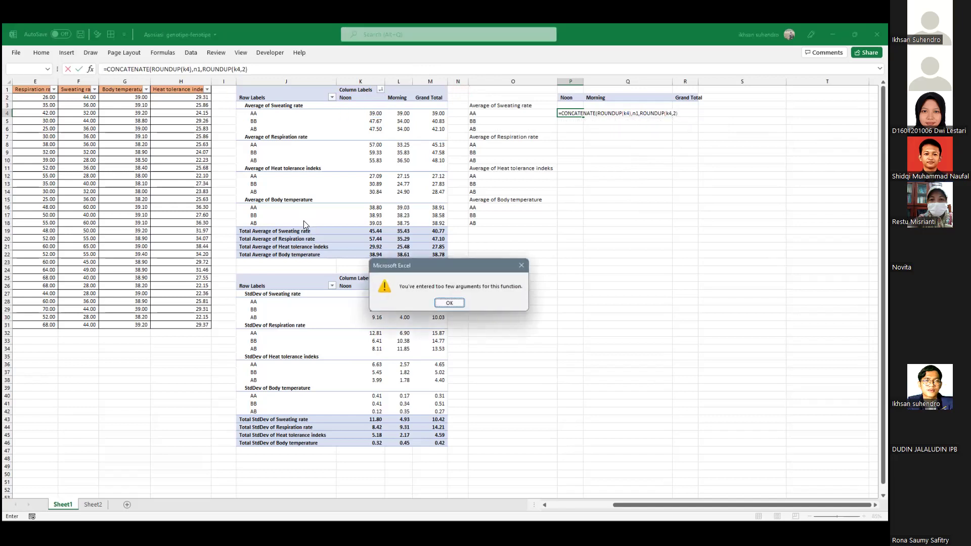
# Add the missing 2 to the first ROUNDUP(K4) and accept Excel's correction, showing 3939
pyautogui.click(460, 304)
pyautogui.click(629, 112)
pyautogui.write(',2')
pyautogui.press('Return')
pyautogui.click(429, 309)
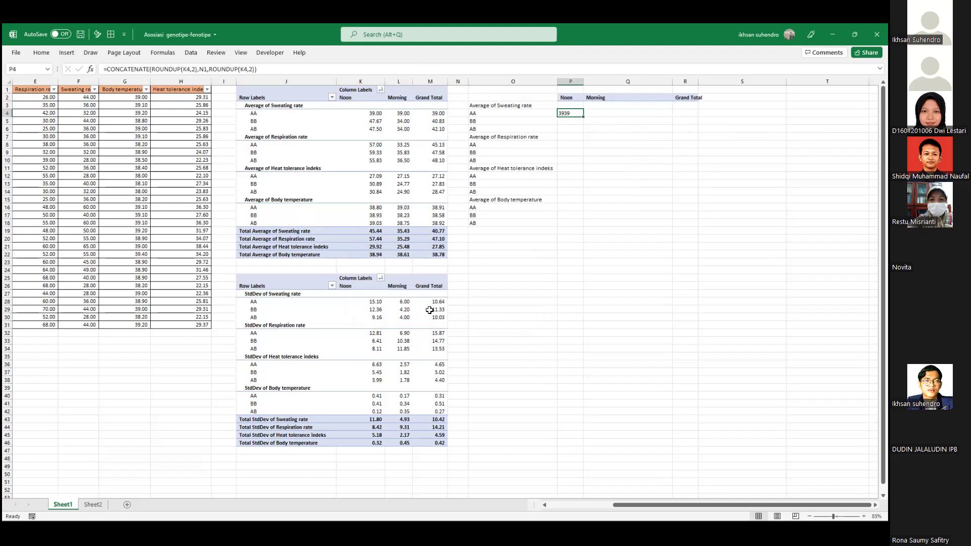
# Put a + sign in N1 and make P4's N1 reference absolute ($N$1)
pyautogui.click(459, 90)
pyautogui.write('+')
pyautogui.press('Return')
pyautogui.click(570, 113)
pyautogui.click(212, 68)
pyautogui.press('F4')
pyautogui.press('Return')
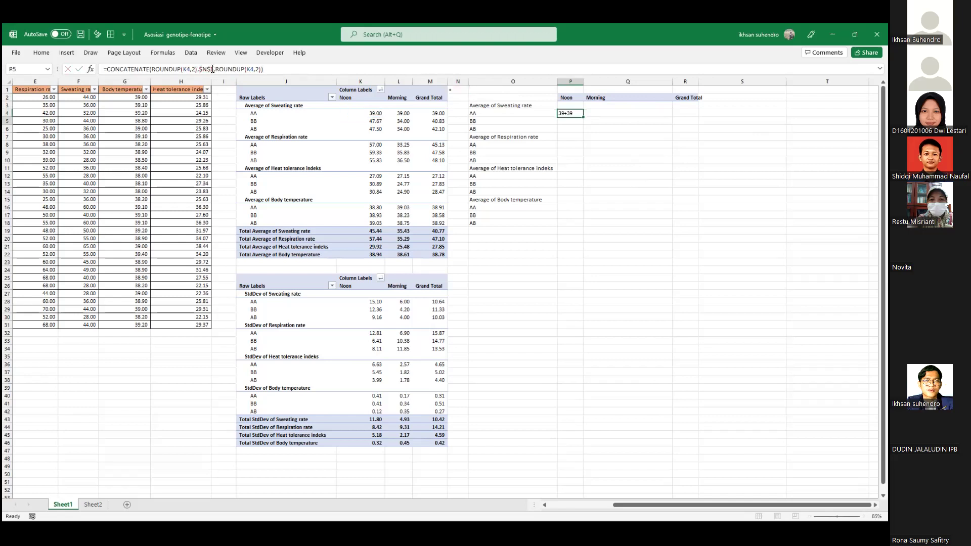
# Fill the P4 formula across Q4 and R4 for Morning and Grand Total
pyautogui.click(580, 113)
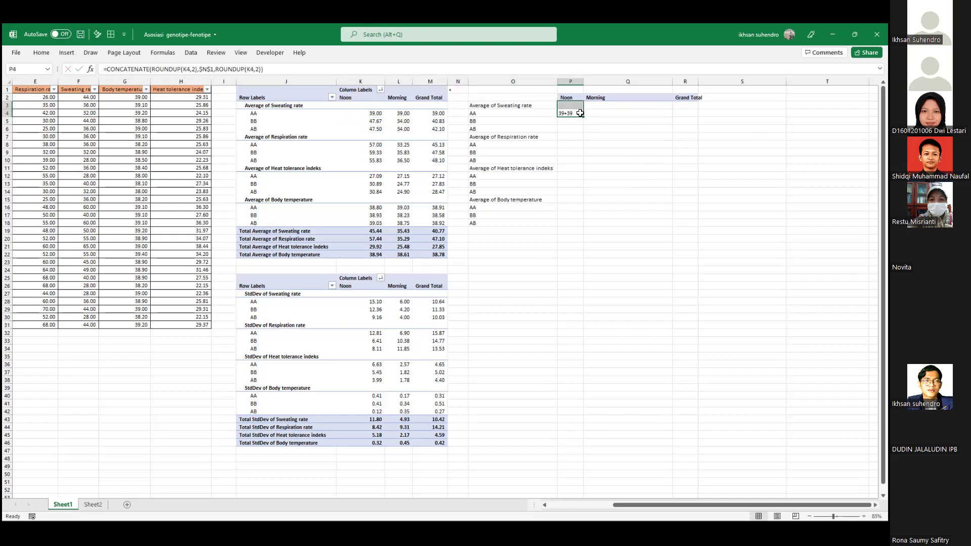
pyautogui.moveTo(585, 116); pyautogui.dragTo(700, 116)
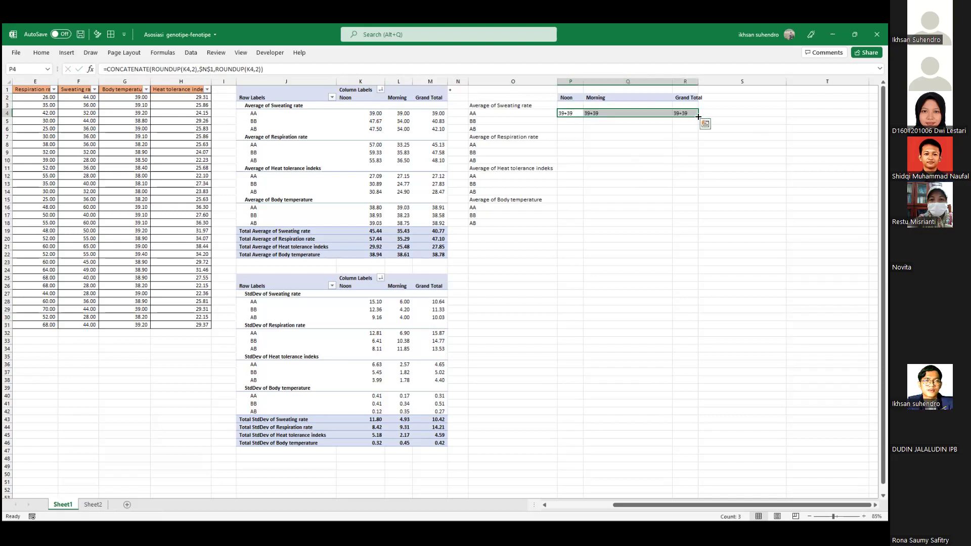
pyautogui.click(626, 115)
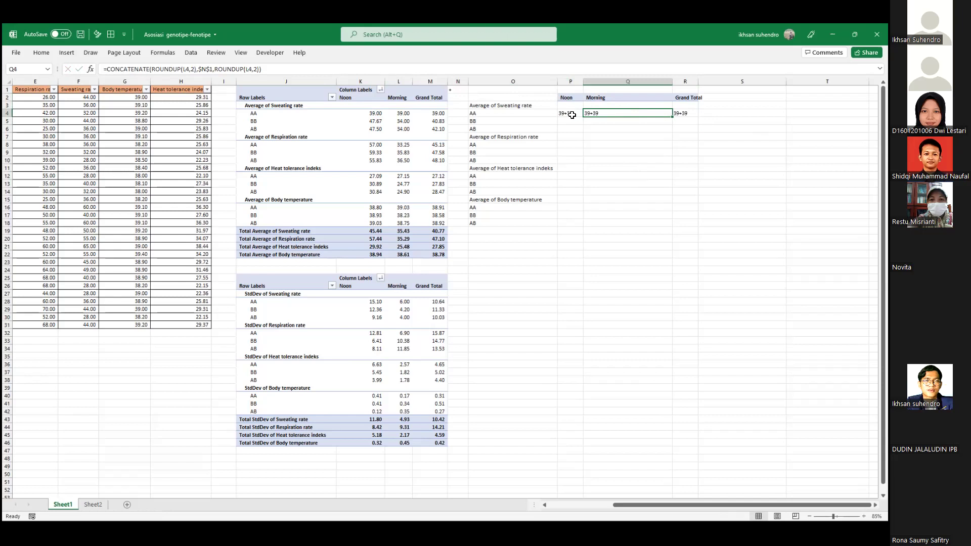
pyautogui.click(572, 115)
pyautogui.hotkey('ctrl', 'c')
pyautogui.click(598, 113)
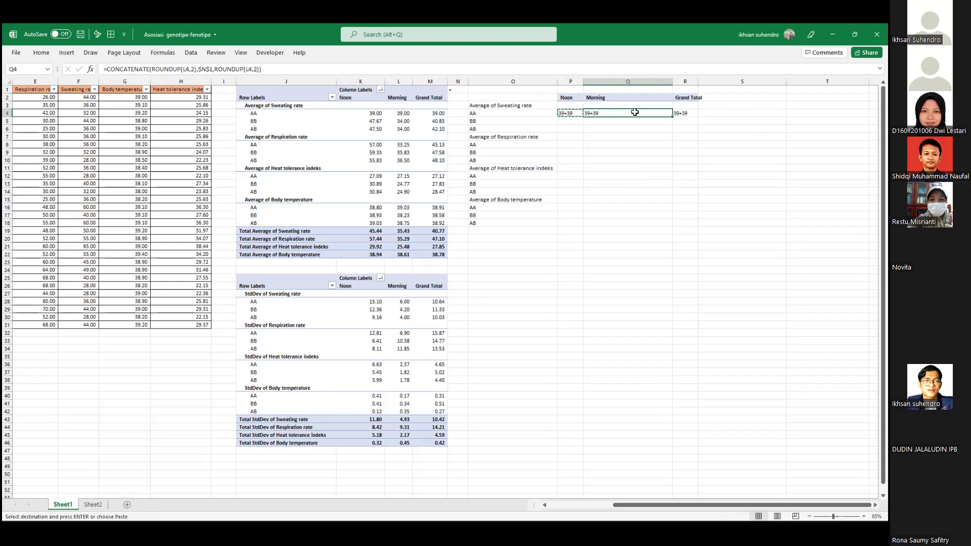
pyautogui.click(575, 115)
pyautogui.click(680, 115)
pyautogui.hotkey('ctrl', 'v')
# Paste the formula into the BB row P5:R5 and the AB row P6:R6
pyautogui.click(577, 121)
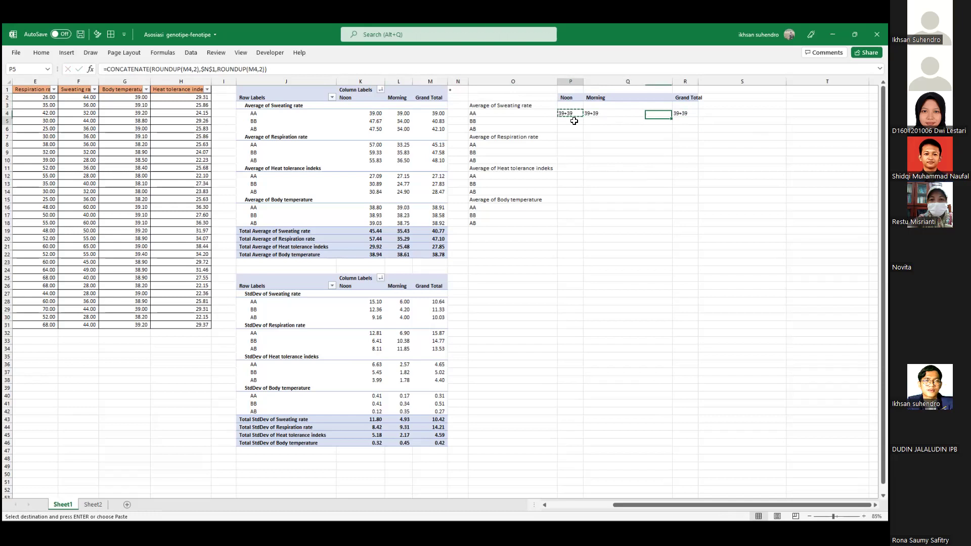
pyautogui.hotkey('ctrl', 'v')
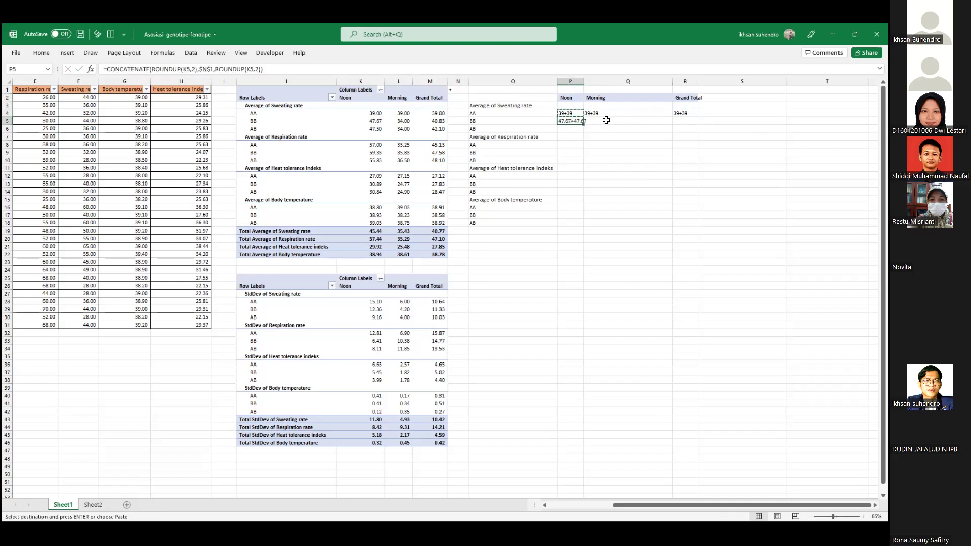
pyautogui.click(607, 119)
pyautogui.hotkey('ctrl', 'v')
pyautogui.click(682, 121)
pyautogui.hotkey('ctrl', 'v')
pyautogui.moveTo(573, 129); pyautogui.dragTo(669, 128)
pyautogui.hotkey('ctrl', 'v')
# Paste the formula into the Respiration (P8:R10), Heat tolerance (P12:R14) and Body temperature (P16:R18) rows
pyautogui.moveTo(577, 145); pyautogui.dragTo(688, 160)
pyautogui.press('Return')
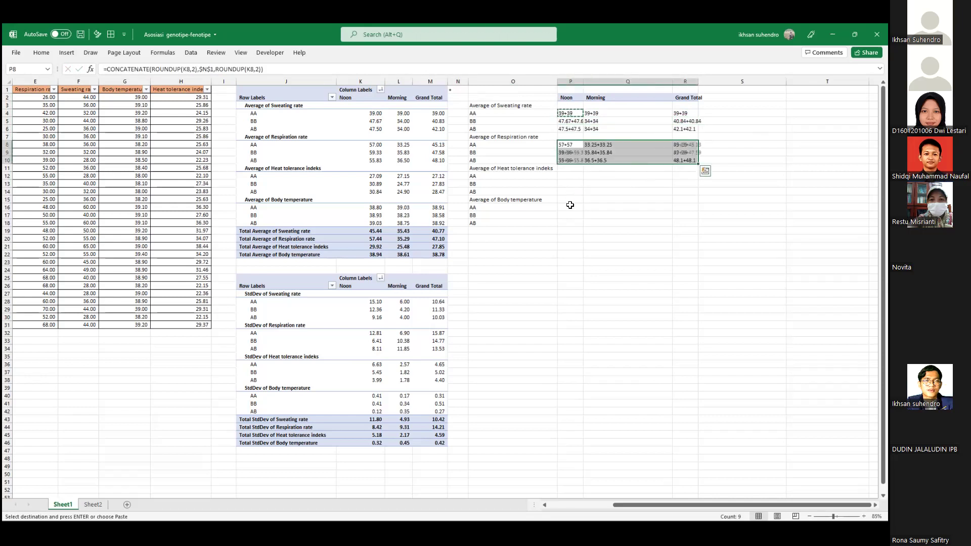
pyautogui.moveTo(577, 176); pyautogui.dragTo(668, 194)
pyautogui.hotkey('ctrl', 'v')
pyautogui.moveTo(577, 206); pyautogui.dragTo(695, 220)
pyautogui.hotkey('ctrl', 'v')
pyautogui.click(593, 130)
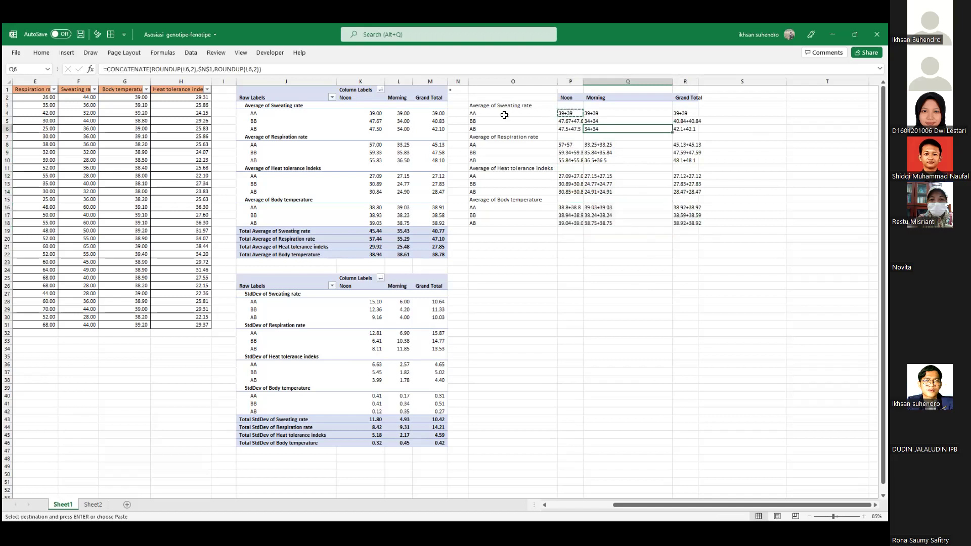
pyautogui.moveTo(510, 113); pyautogui.dragTo(499, 218)
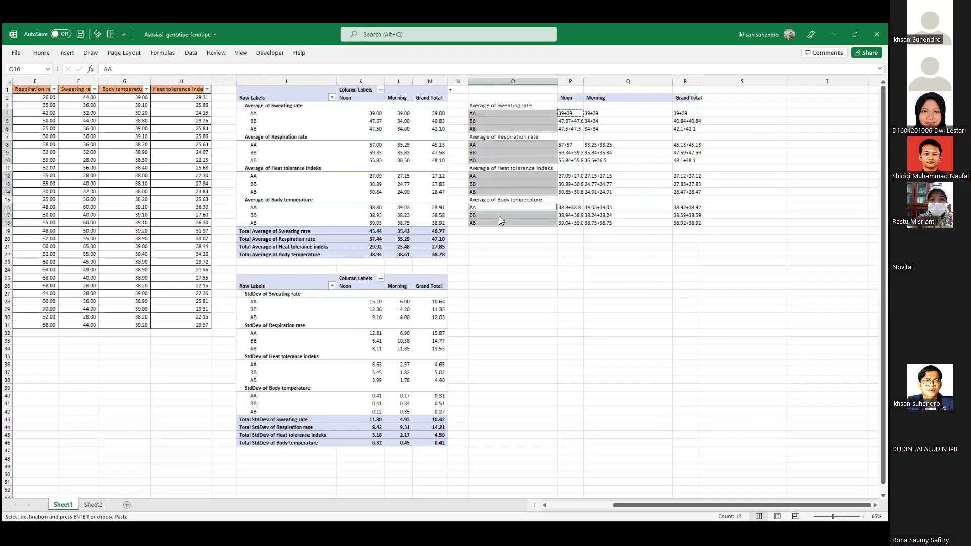
# Centre the genotype labels in column O
pyautogui.rightClick(495, 220)
pyautogui.press('Escape')
pyautogui.press('Escape')
pyautogui.click(530, 204)
pyautogui.click(565, 152)
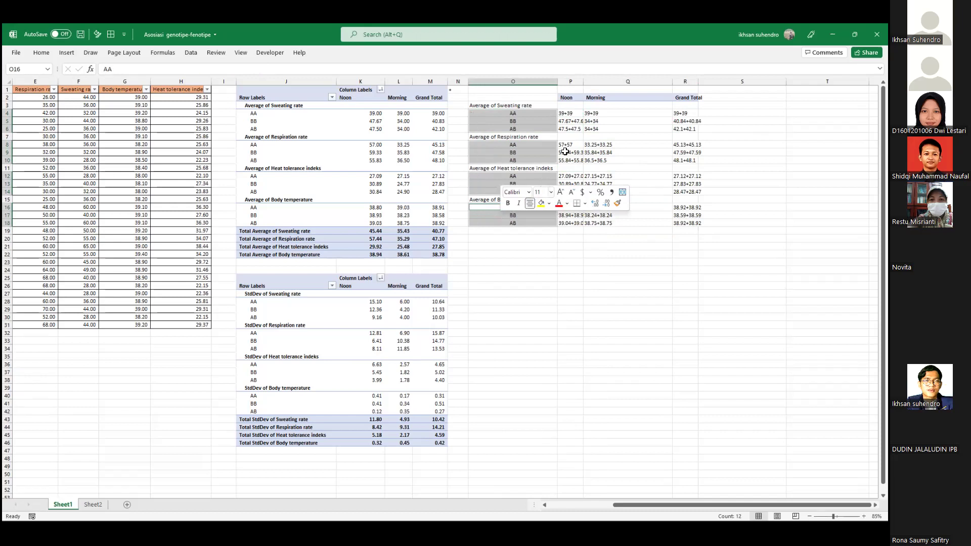
# Relabel the four trait headings as SW, RR, HTC and BT
pyautogui.click(500, 104)
pyautogui.write('S')
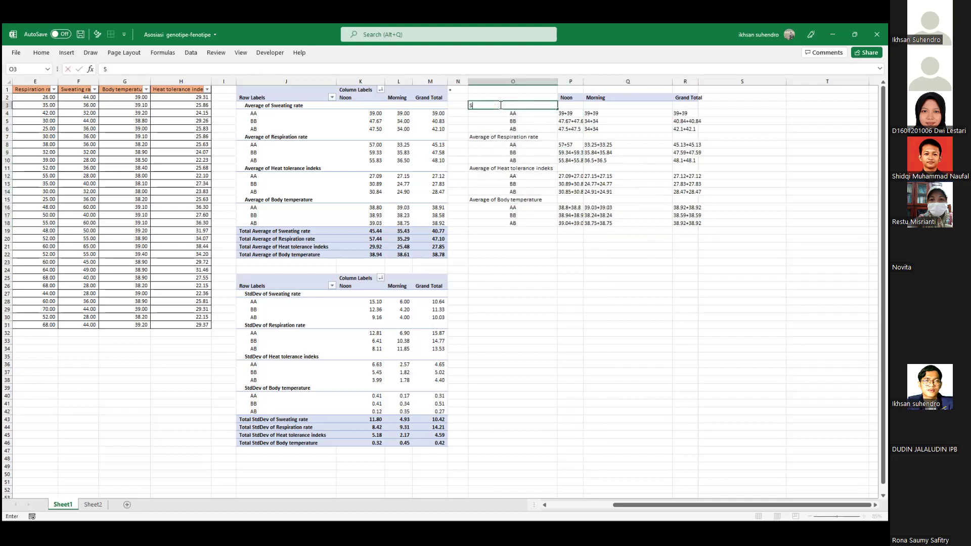
pyautogui.press('Down')
pyautogui.press('Down')
pyautogui.press('Down')
pyautogui.press('Down')
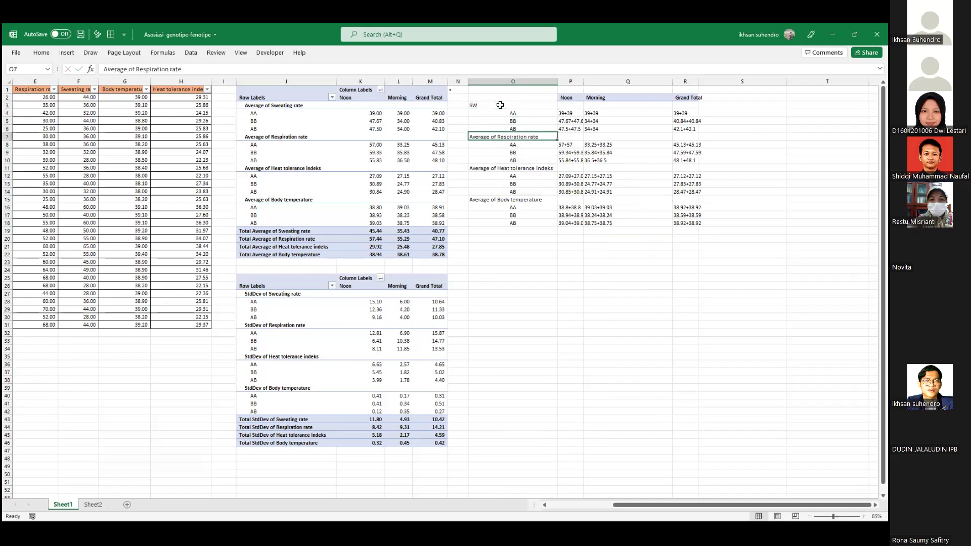
pyautogui.write('RR')
pyautogui.press('Down')
pyautogui.press('Down')
pyautogui.press('Down')
pyautogui.press('Down')
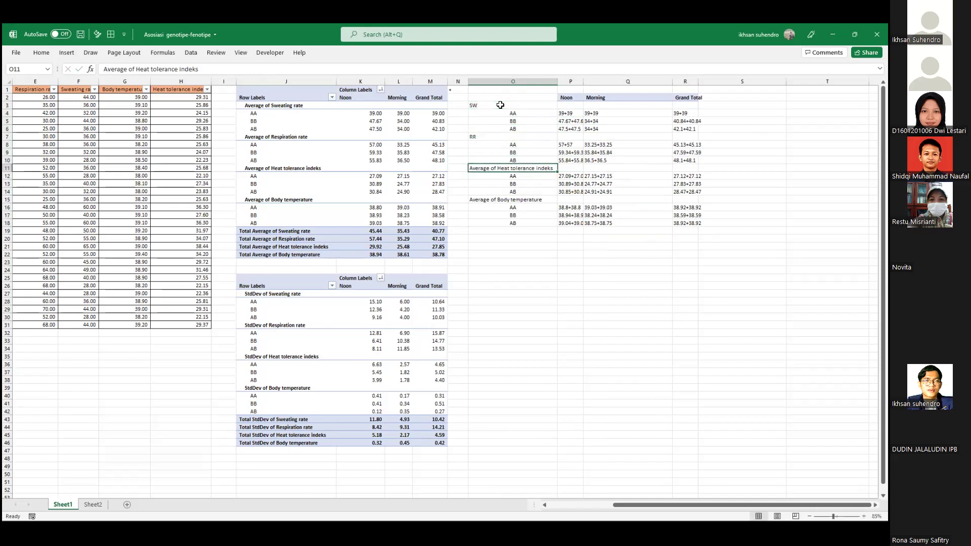
pyautogui.write('HTC')
pyautogui.press('Down')
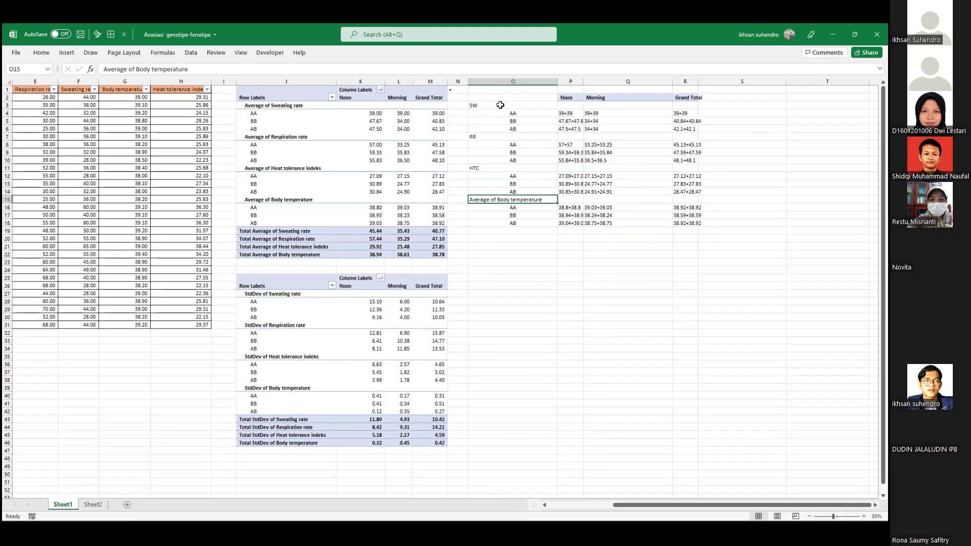
pyautogui.write('BT')
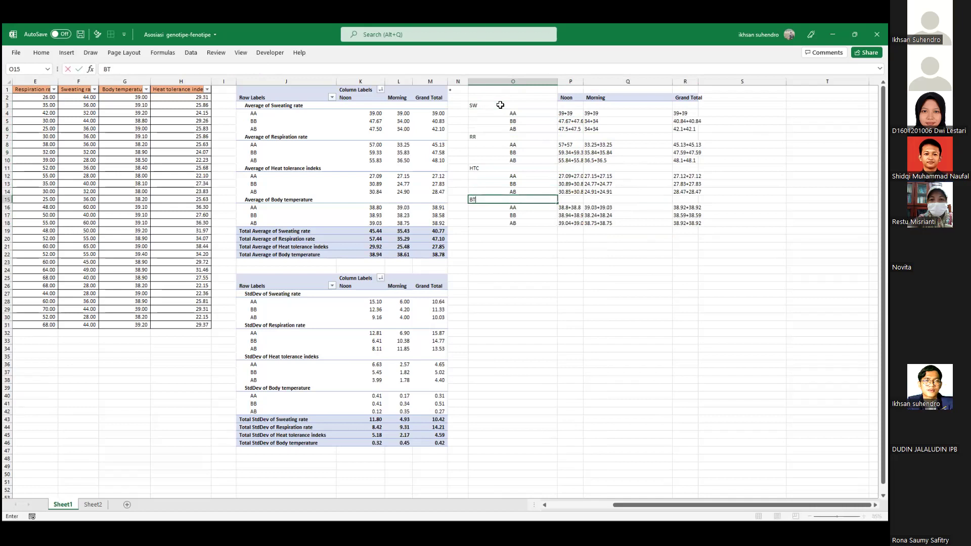
pyautogui.click(551, 81)
# Autofit the label column and insert a blank column before the summary labels
pyautogui.doubleClick(558, 81)
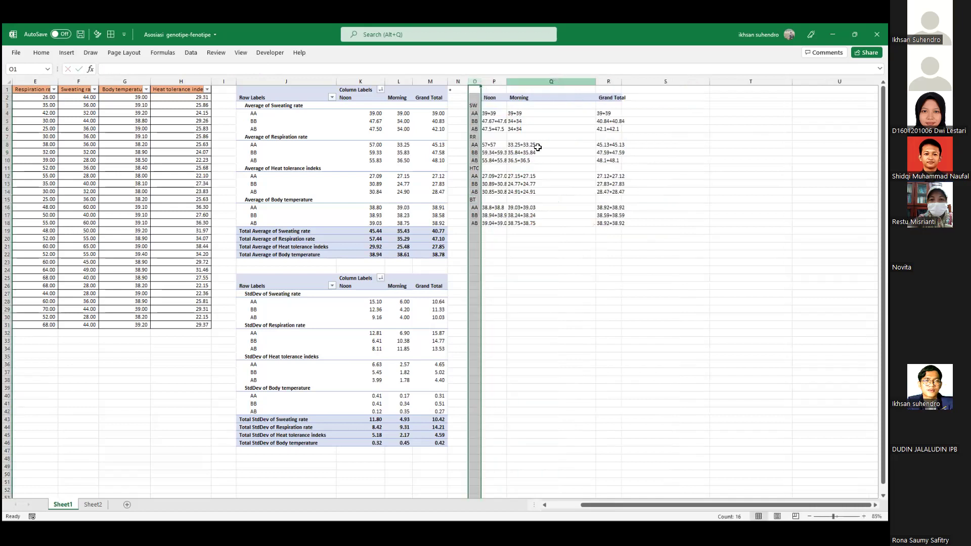
pyautogui.click(538, 147)
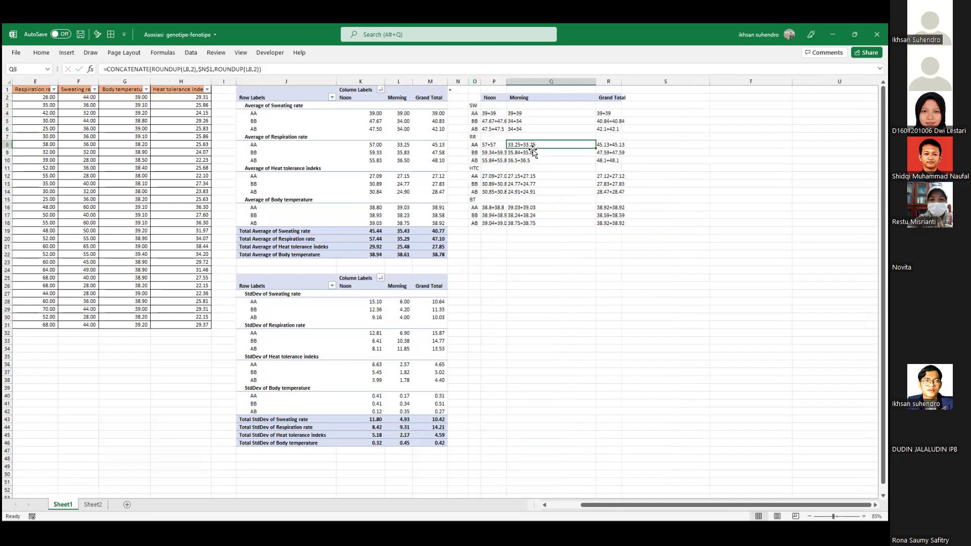
pyautogui.rightClick(476, 81)
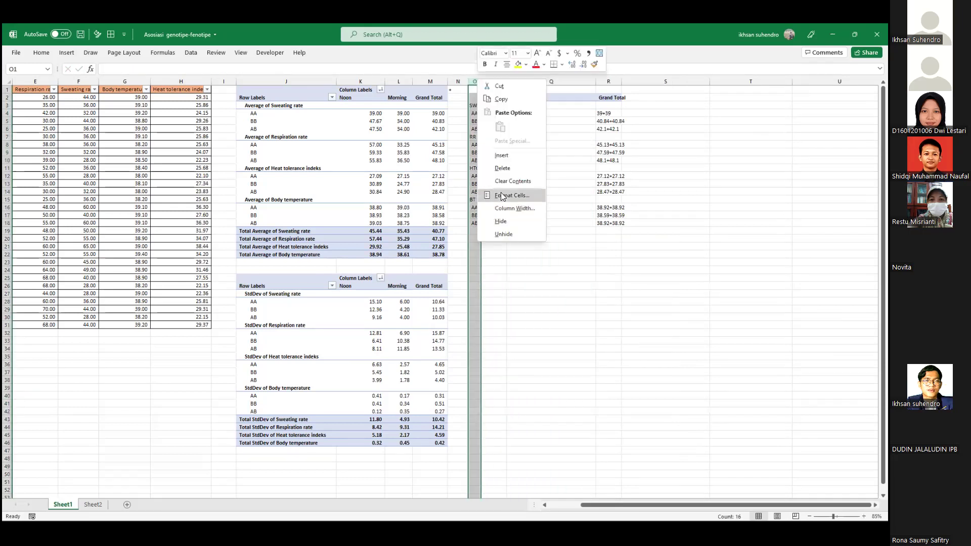
pyautogui.click(504, 156)
pyautogui.click(585, 136)
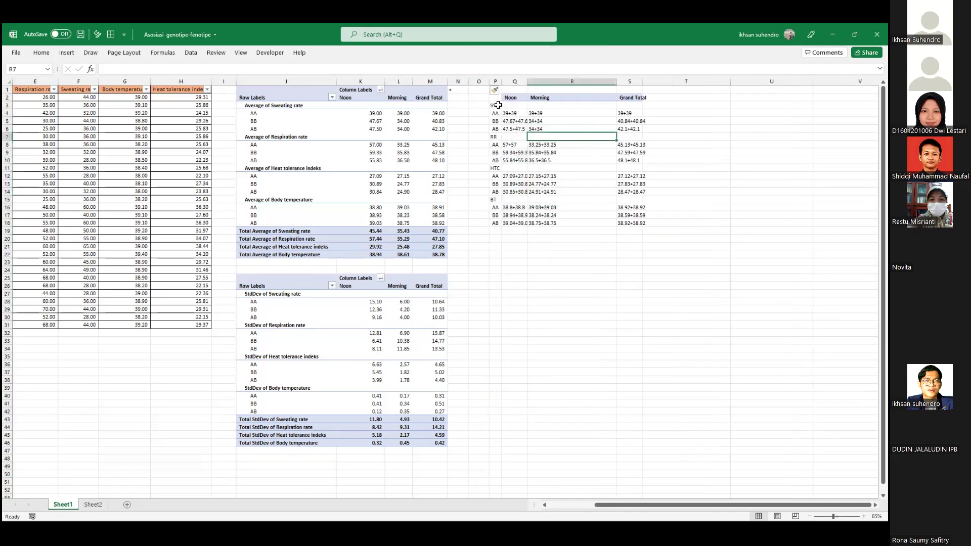
# Copy the SW label into O4, then undo the paste
pyautogui.click(498, 105)
pyautogui.hotkey('ctrl', 'c')
pyautogui.click(482, 114)
pyautogui.hotkey('ctrl', 'v')
pyautogui.click(496, 137)
pyautogui.hotkey('ctrl', 'z')
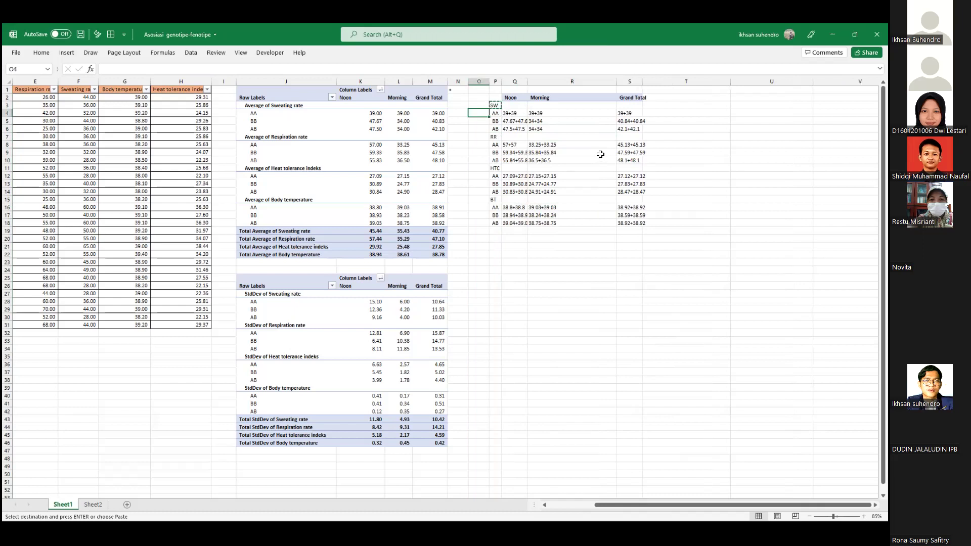
# Autofit the Morning and Grand Total columns to their contents
pyautogui.keyDown('ctrl'); pyautogui.scroll(2, 682, 506); pyautogui.keyUp('ctrl')
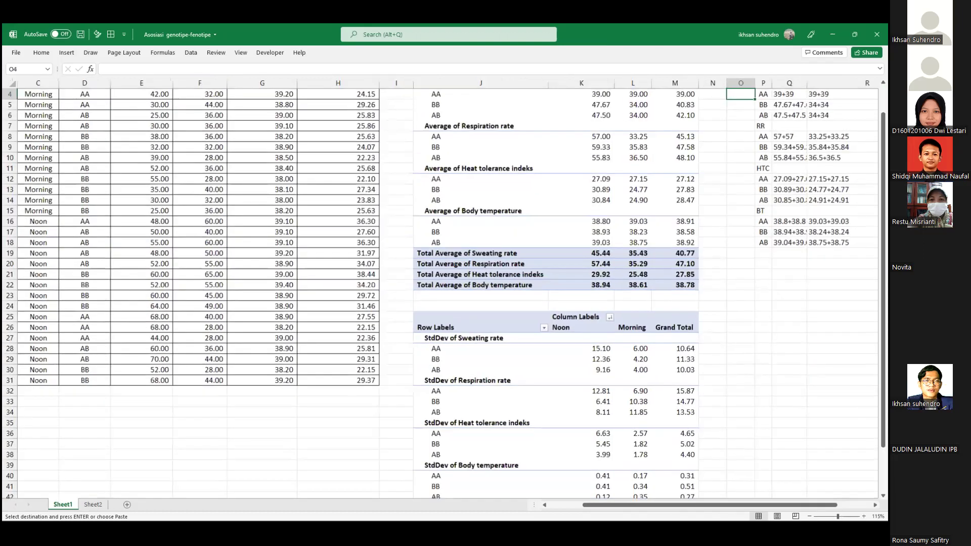
pyautogui.hscroll(2, 443, 97)
pyautogui.scroll(1, 442, 98)
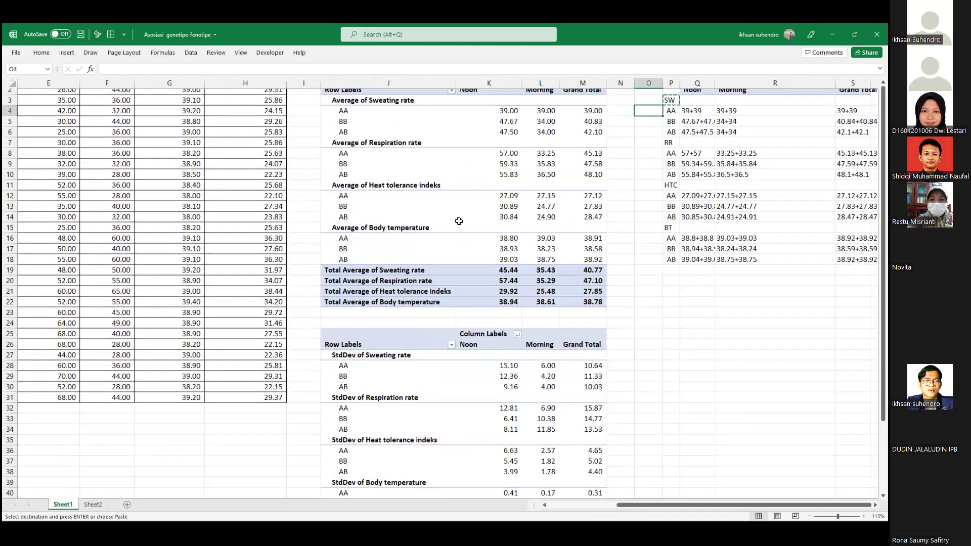
pyautogui.scroll(1, 442, 98)
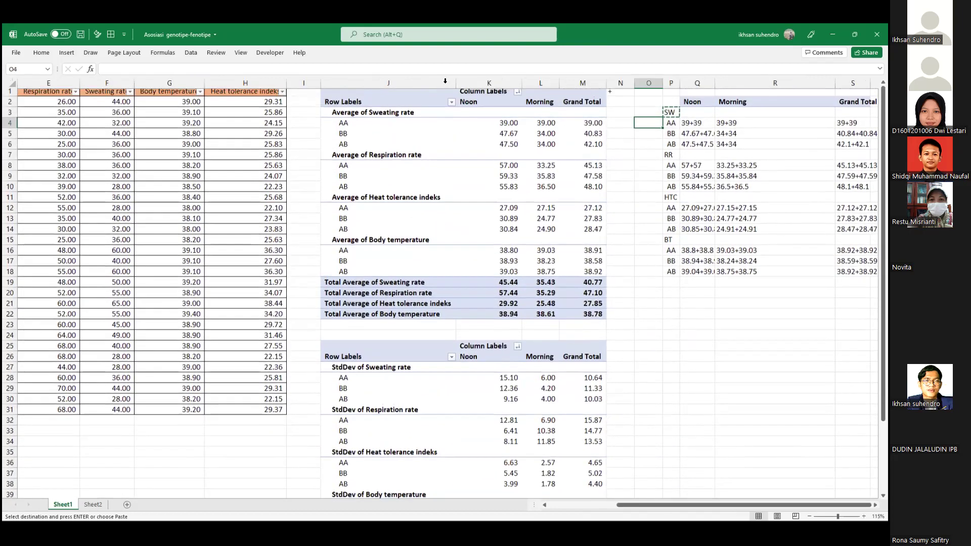
pyautogui.hscroll(4, 433, 180)
pyautogui.click(432, 178)
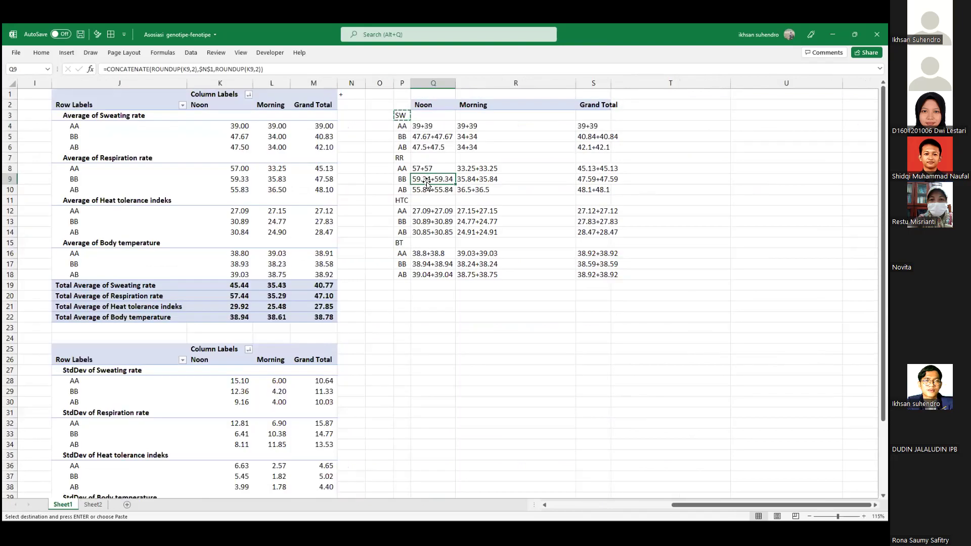
pyautogui.doubleClick(576, 82)
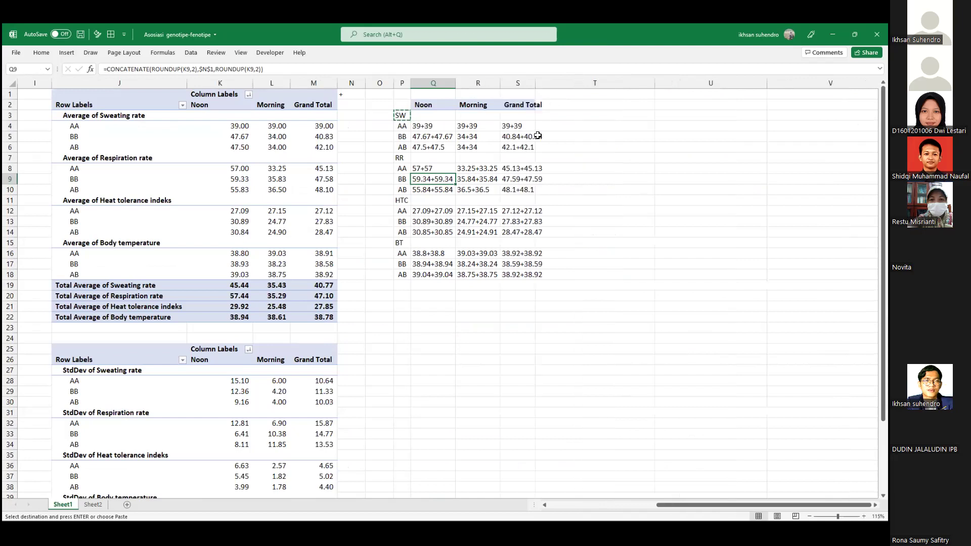
pyautogui.doubleClick(536, 78)
# Point the SW AA Noon formula's second ROUNDUP at the standard deviation in K28
pyautogui.click(440, 127)
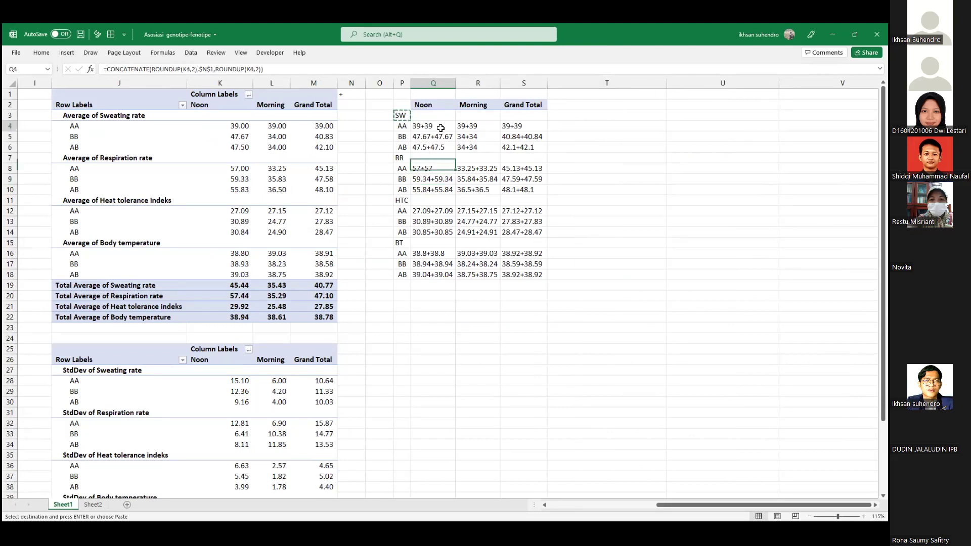
pyautogui.click(250, 69)
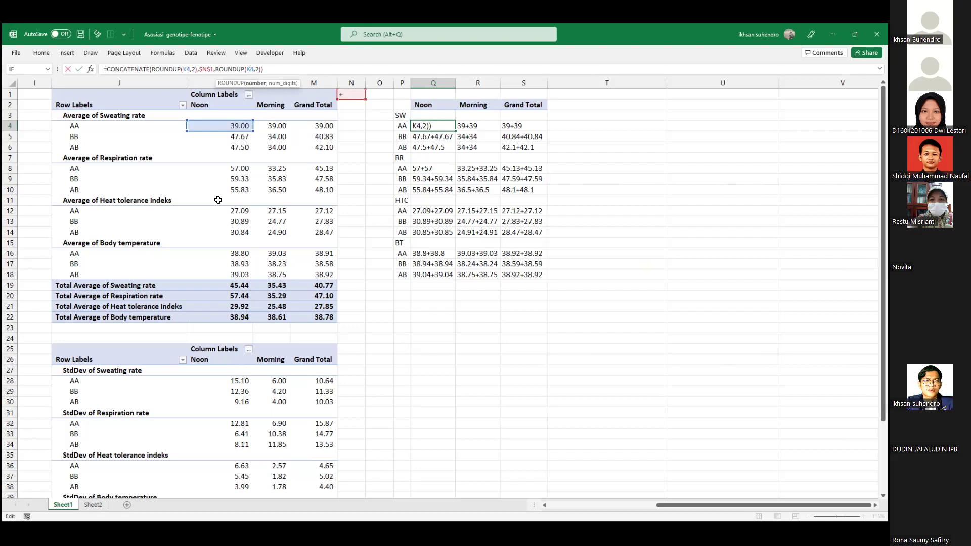
pyautogui.press('BackSpace')
pyautogui.write('28')
pyautogui.press('Return')
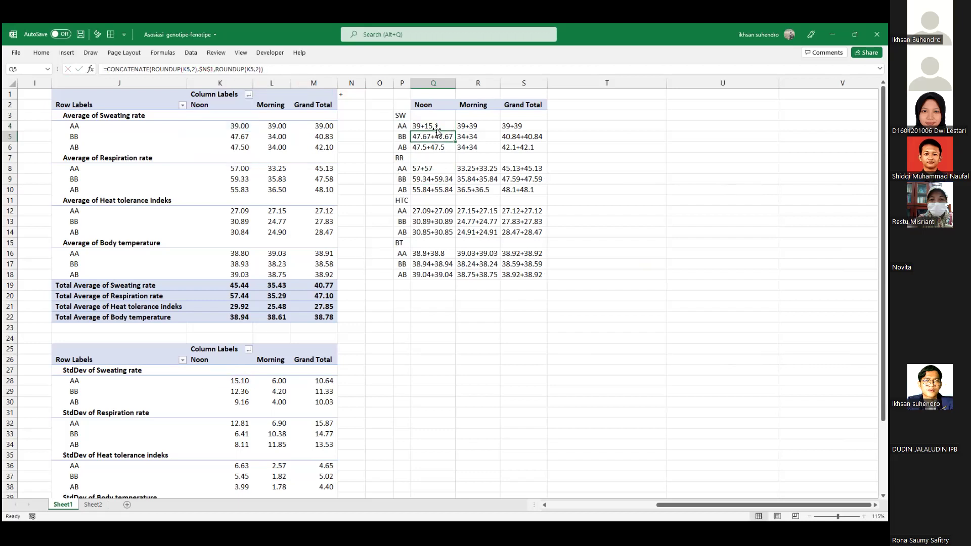
# Fill the corrected formula down through row 6 and across to S6, e.g. 39+15.1
pyautogui.click(451, 127)
pyautogui.moveTo(455, 131); pyautogui.dragTo(453, 151)
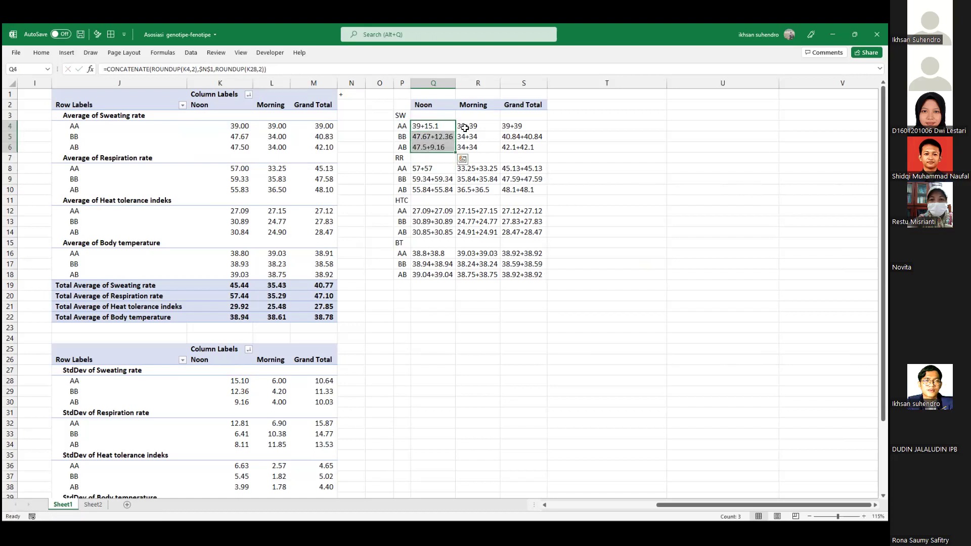
pyautogui.moveTo(455, 151); pyautogui.dragTo(540, 151)
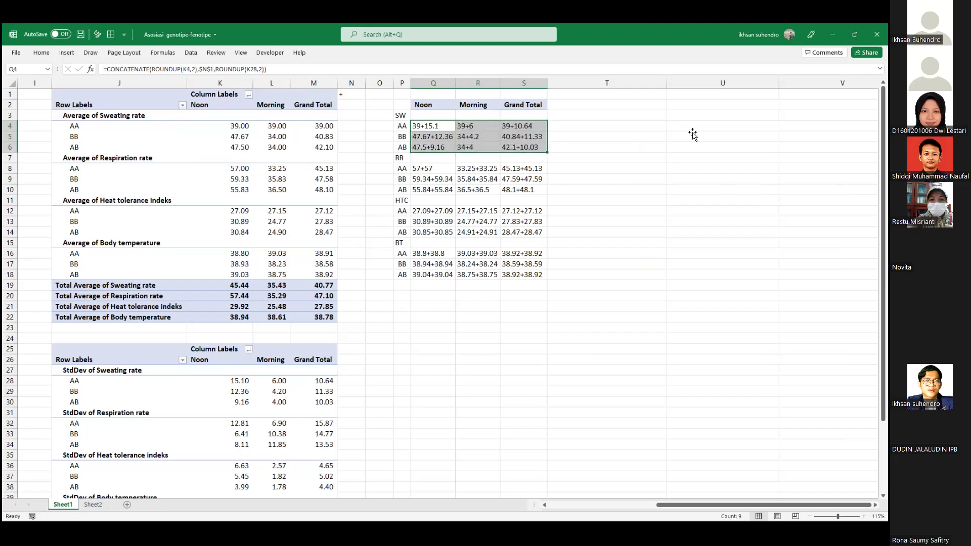
pyautogui.keyDown('ctrl'); pyautogui.scroll(1, 690, 146); pyautogui.keyUp('ctrl')
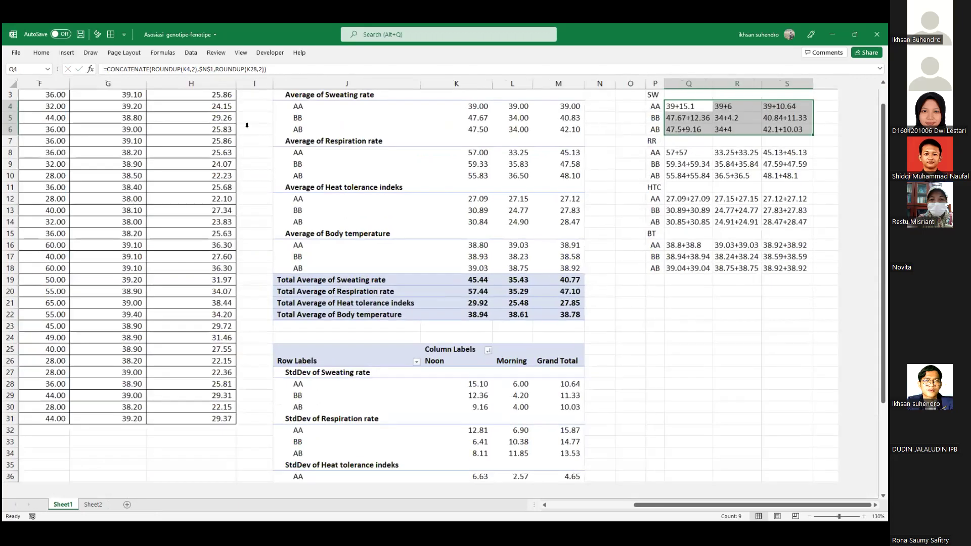
pyautogui.keyDown('ctrl'); pyautogui.scroll(1, 247, 125); pyautogui.keyUp('ctrl')
pyautogui.scroll(1, 411, 141)
pyautogui.scroll(1, 410, 142)
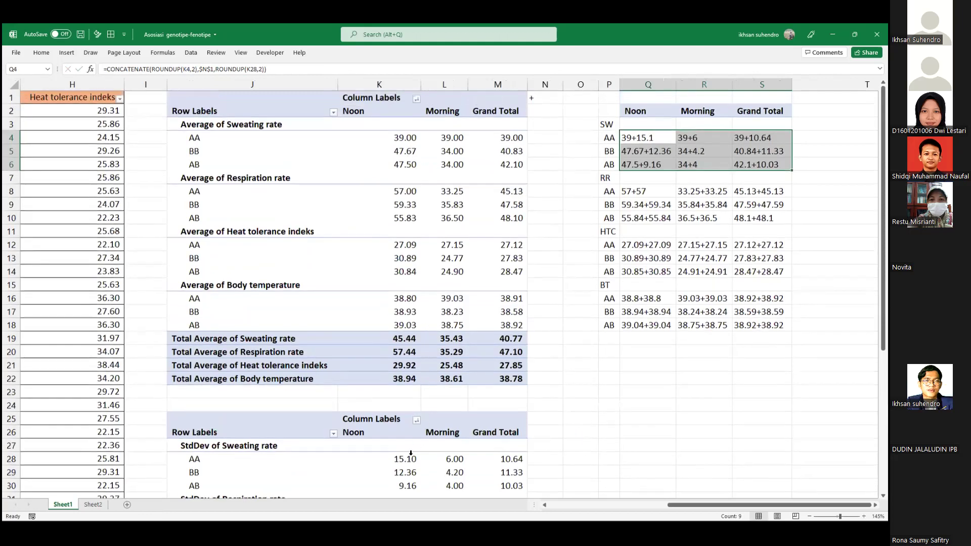
pyautogui.doubleClick(631, 138)
pyautogui.press('Return')
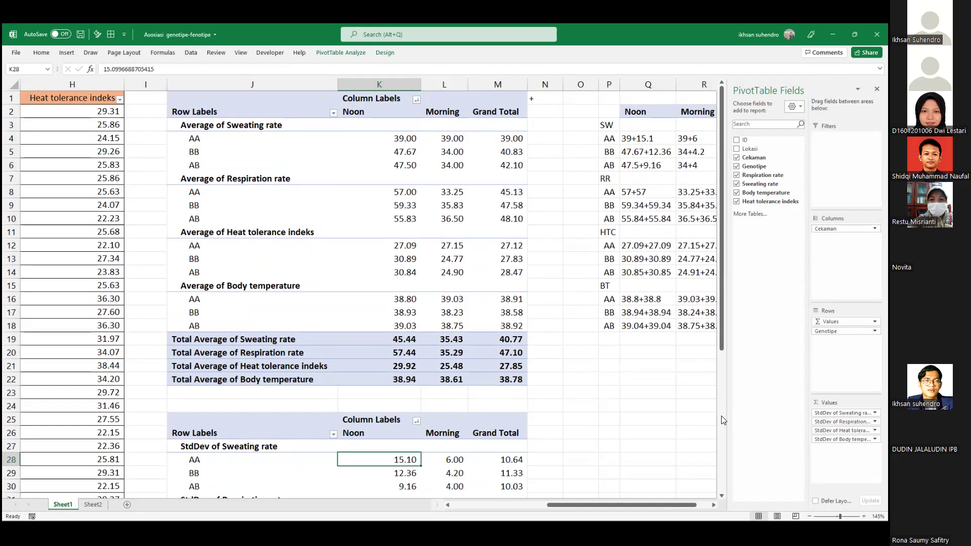
pyautogui.hscroll(1, 621, 504)
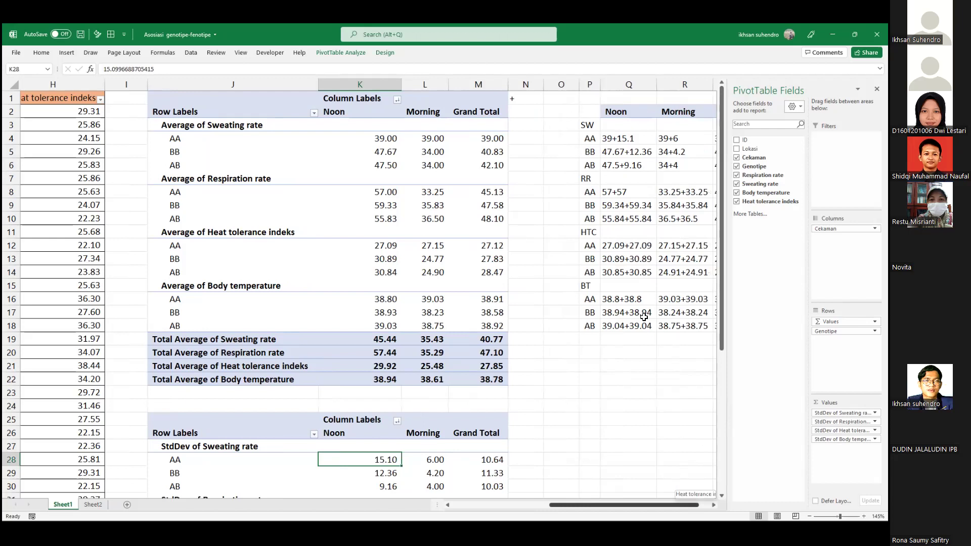
pyautogui.hscroll(2, 643, 317)
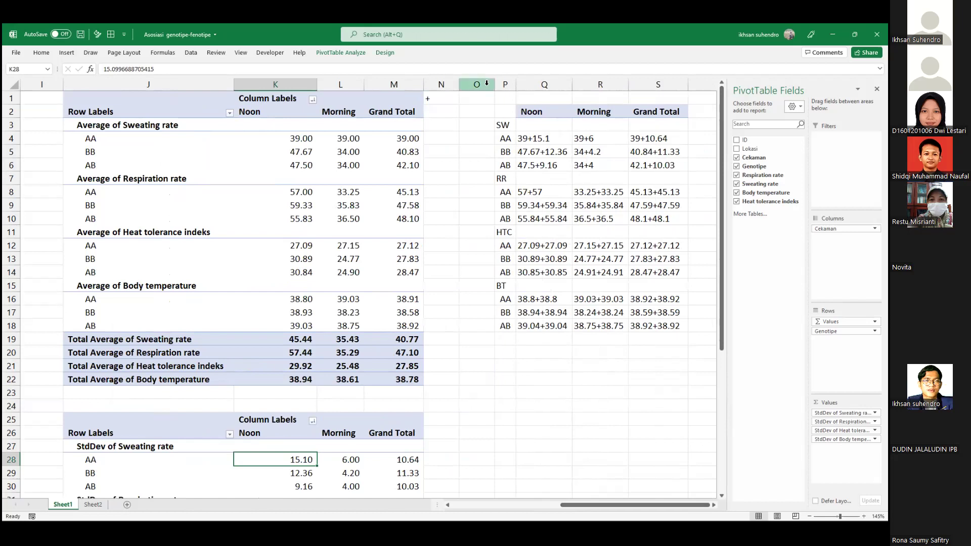
pyautogui.click(443, 98)
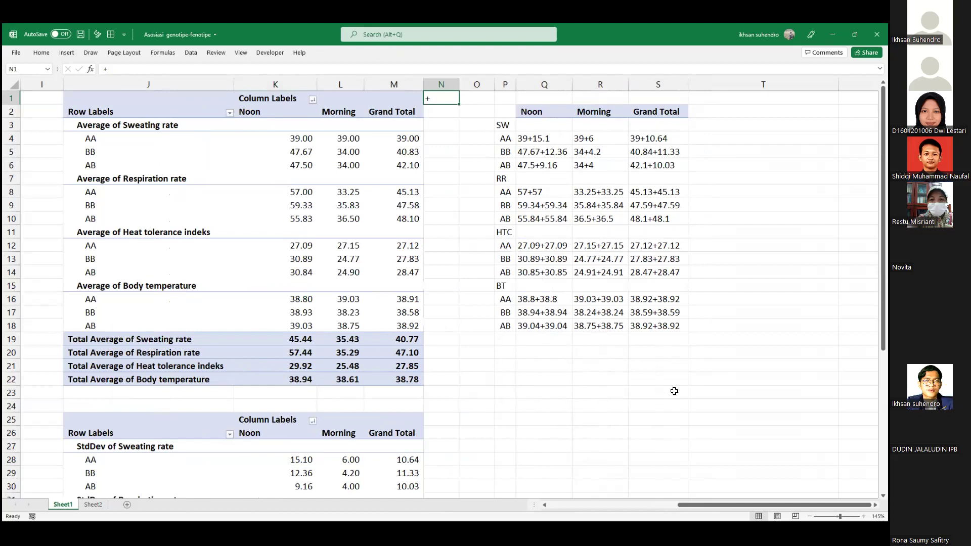
# Clear the combined mean+SD text table, then undo to restore it
pyautogui.click(418, 260)
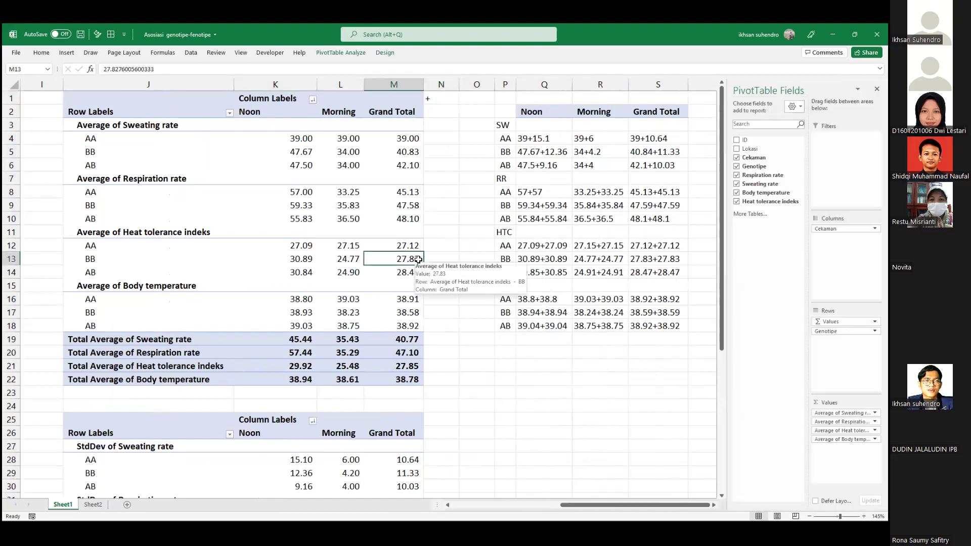
pyautogui.click(589, 246)
pyautogui.hotkey('ctrl', 'a')
pyautogui.press('Delete')
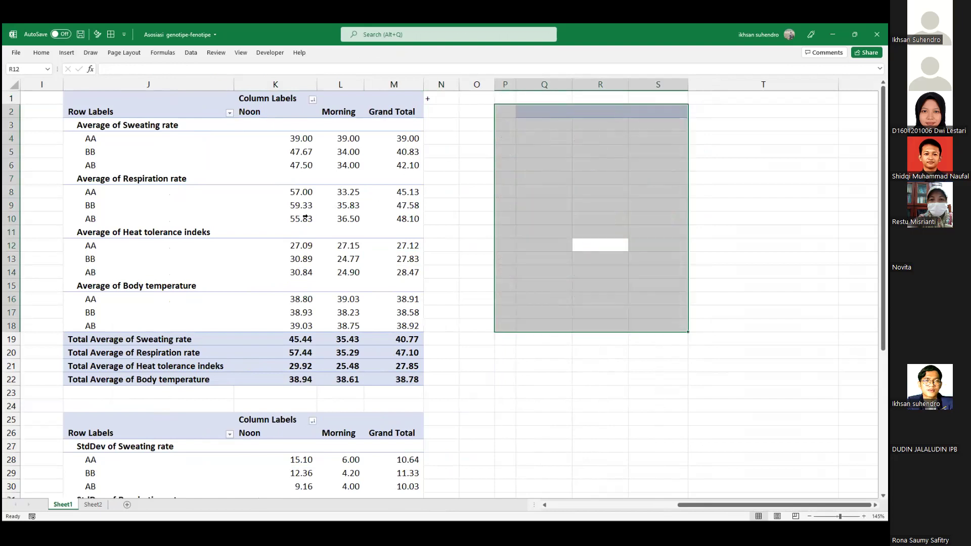
pyautogui.scroll(-2, 421, 377)
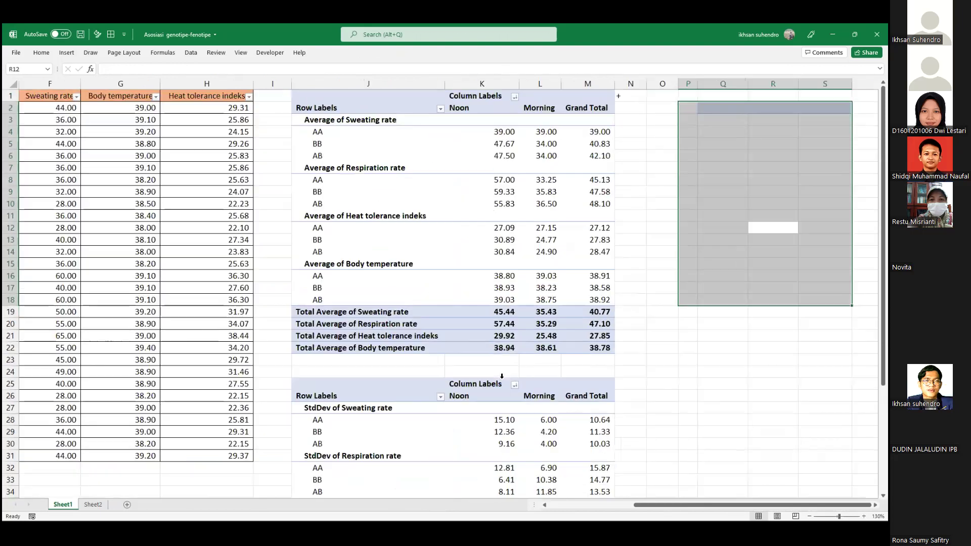
pyautogui.scroll(-1, 600, 388)
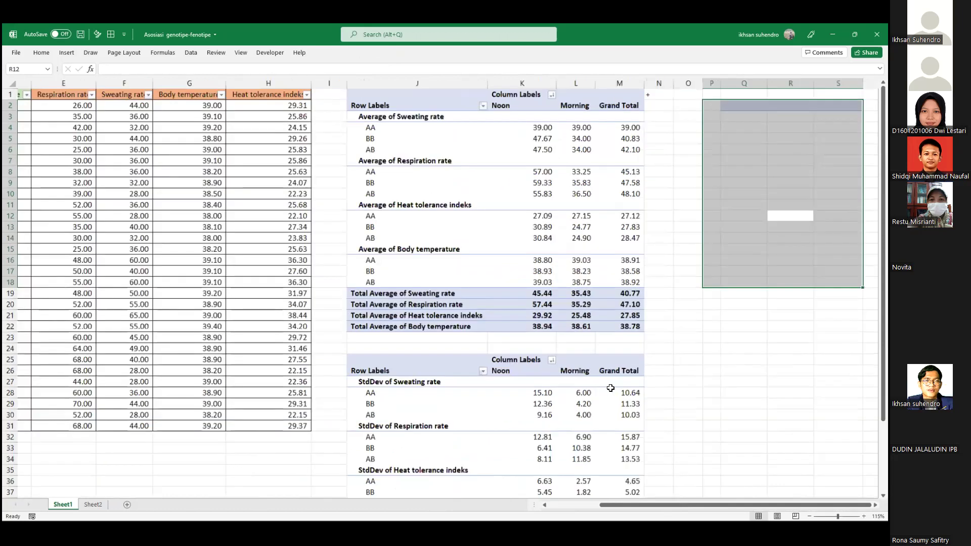
pyautogui.scroll(-1, 635, 410)
pyautogui.scroll(1, 743, 446)
pyautogui.scroll(1, 669, 327)
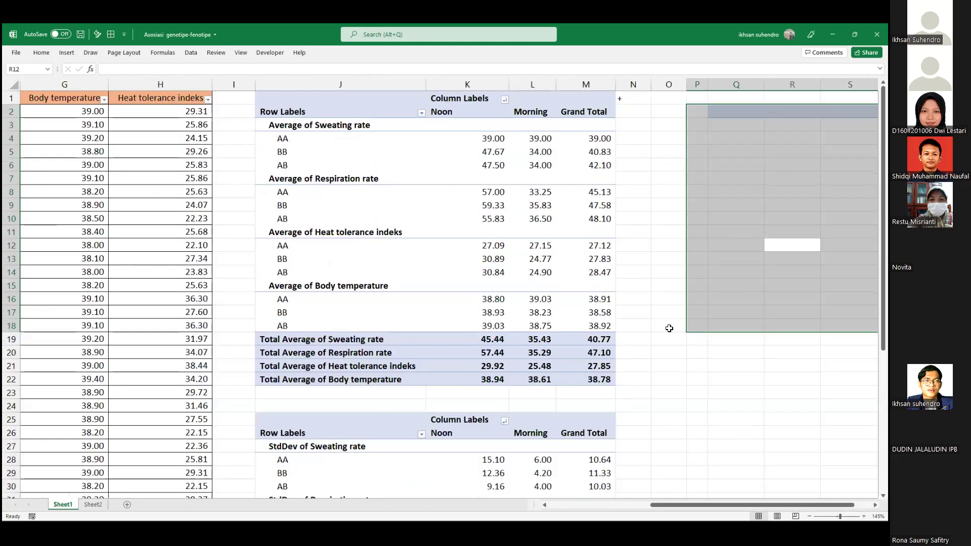
pyautogui.hotkey('ctrl', 'z')
# Fix Q4's CONCATENATE formula by adding a closing parenthesis at its end
pyautogui.click(734, 138)
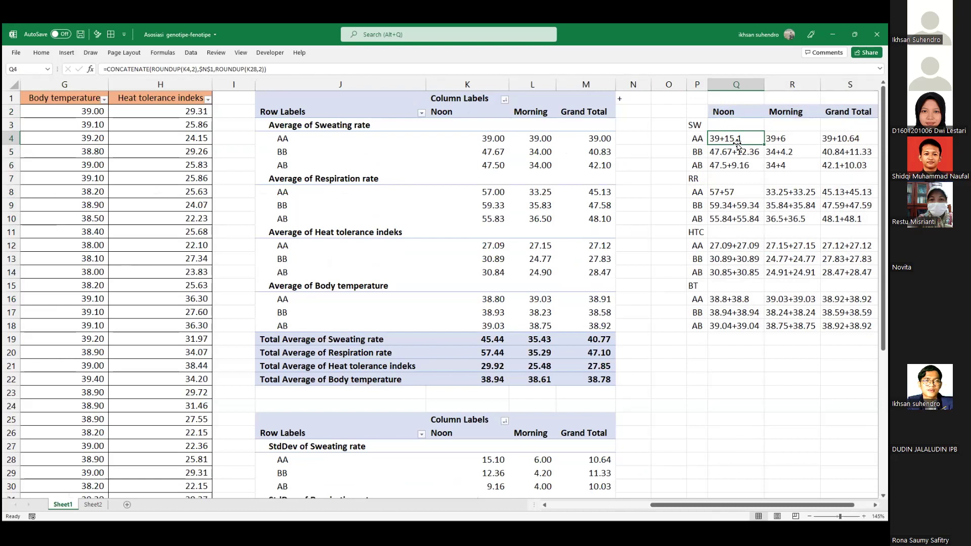
pyautogui.click(123, 68)
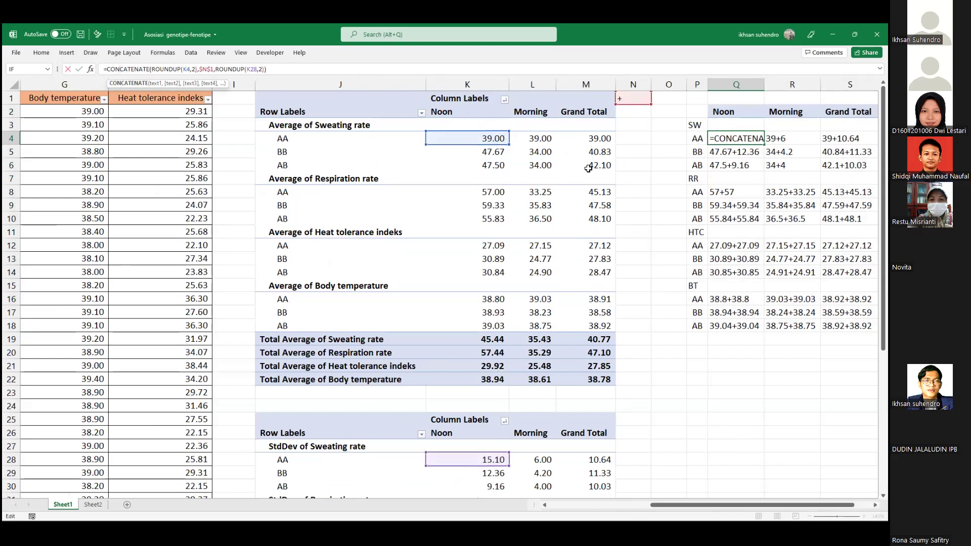
pyautogui.click(176, 69)
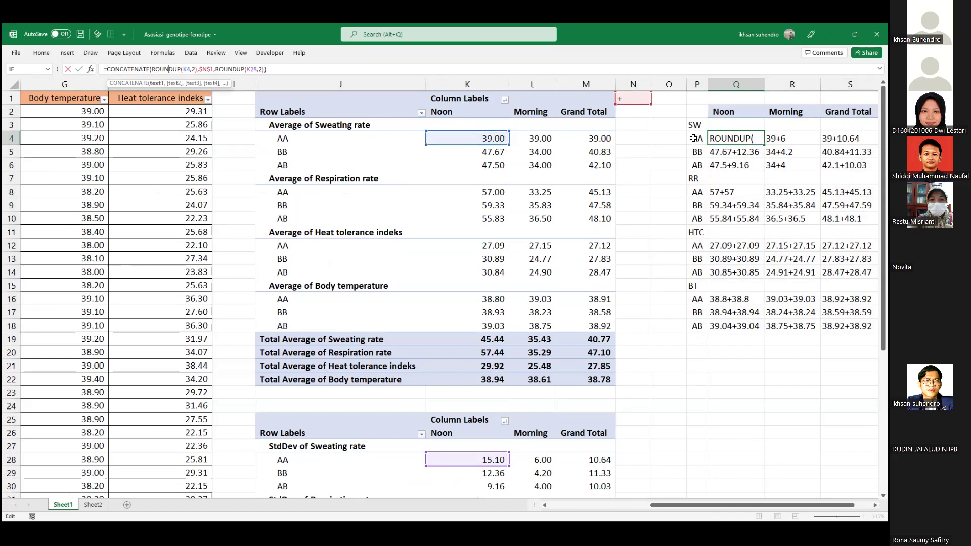
pyautogui.click(211, 69)
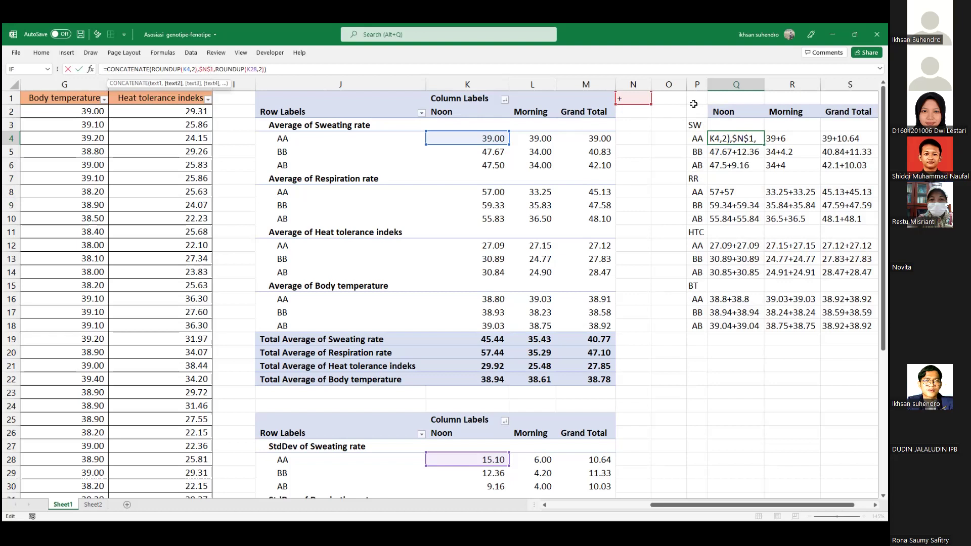
pyautogui.click(212, 70)
pyautogui.write(')')
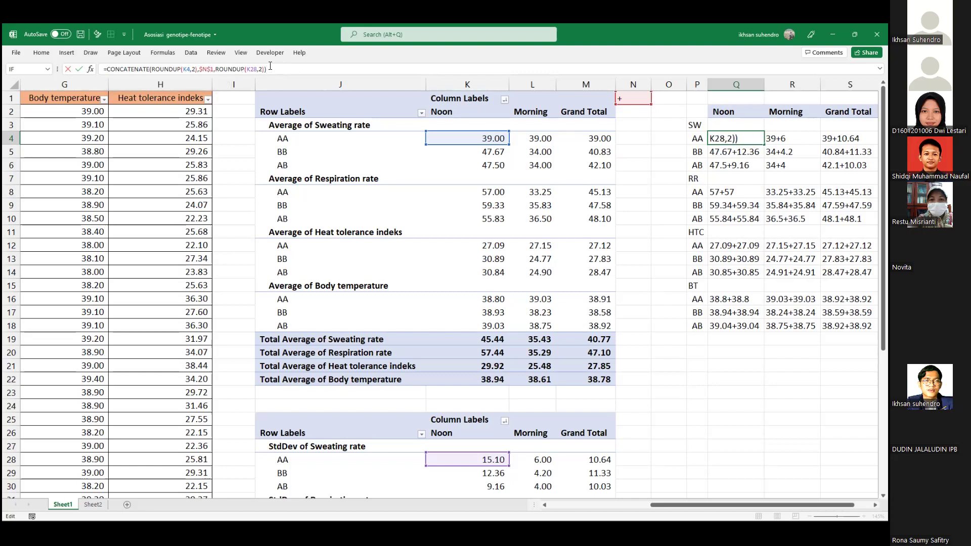
pyautogui.press('Return')
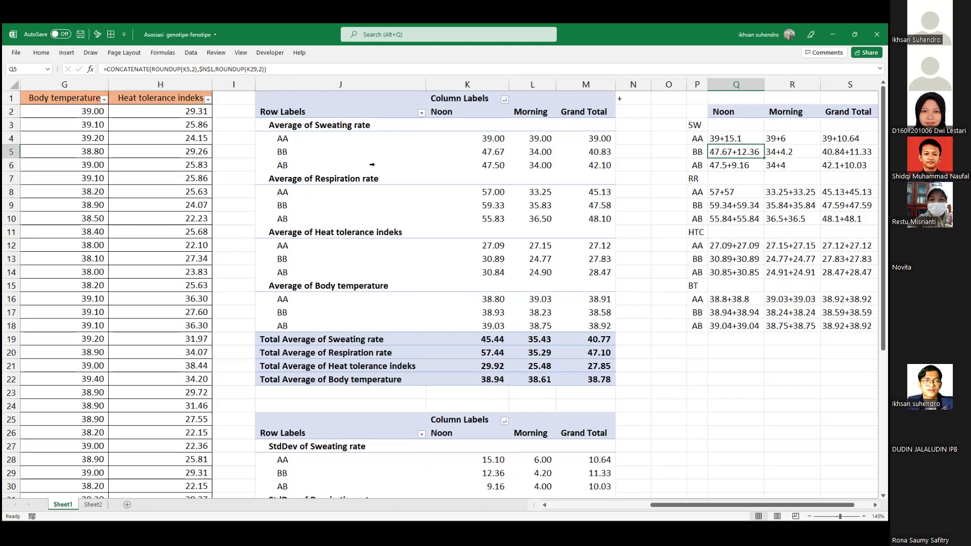
# Clear the whole combined mean+SD text table (P2:S18)
pyautogui.keyDown('ctrl'); pyautogui.scroll(-2, 583, 365); pyautogui.keyUp('ctrl')
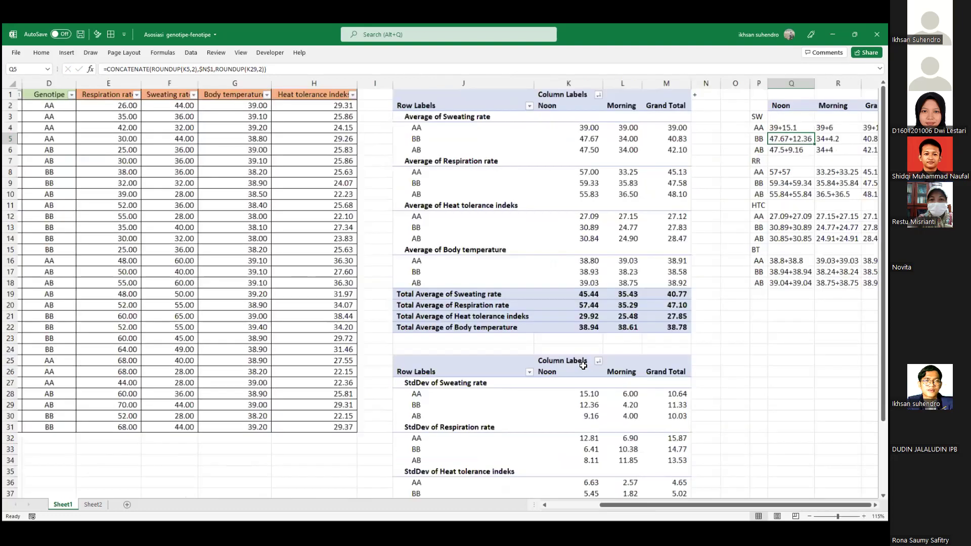
pyautogui.keyDown('ctrl'); pyautogui.scroll(-1, 584, 363); pyautogui.keyUp('ctrl')
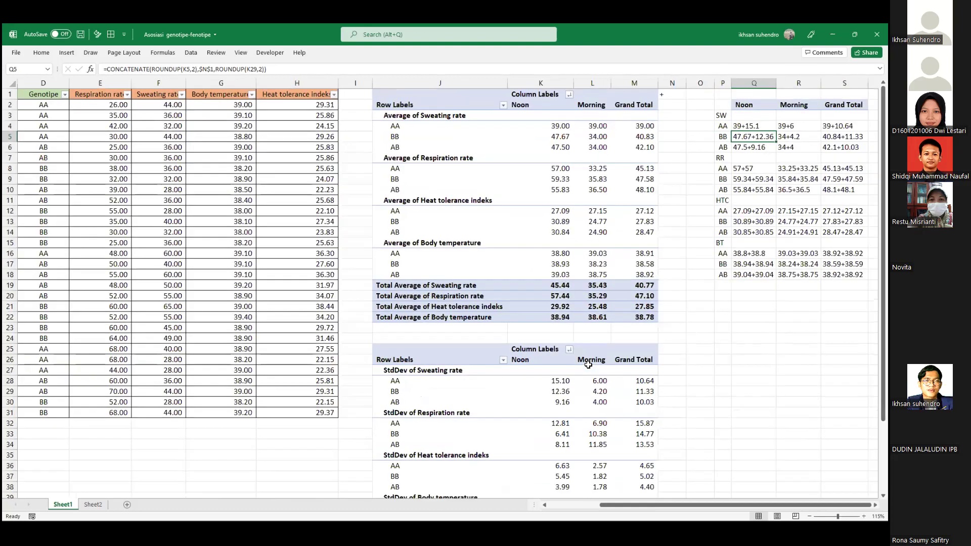
pyautogui.scroll(-1, 588, 364)
pyautogui.scroll(-1, 588, 365)
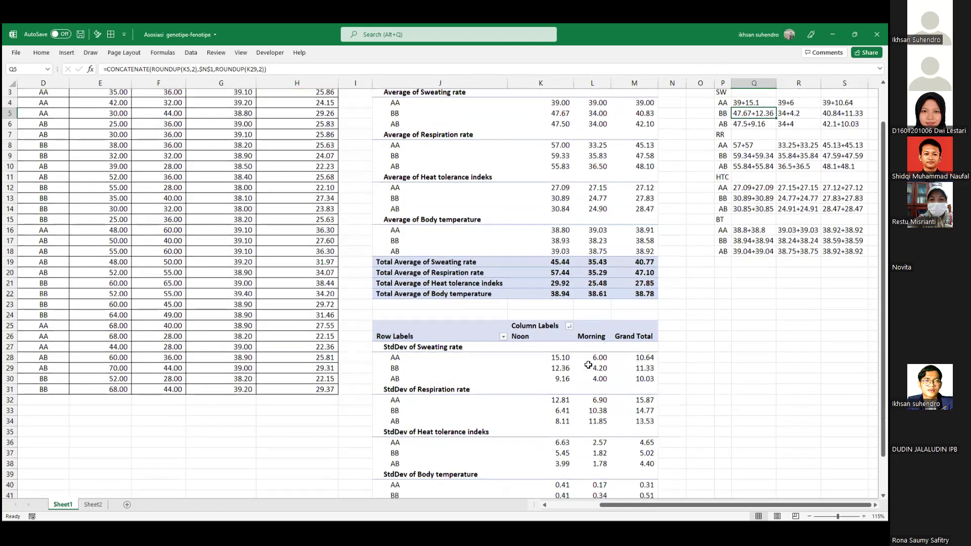
pyautogui.scroll(-3, 588, 365)
pyautogui.scroll(1, 748, 280)
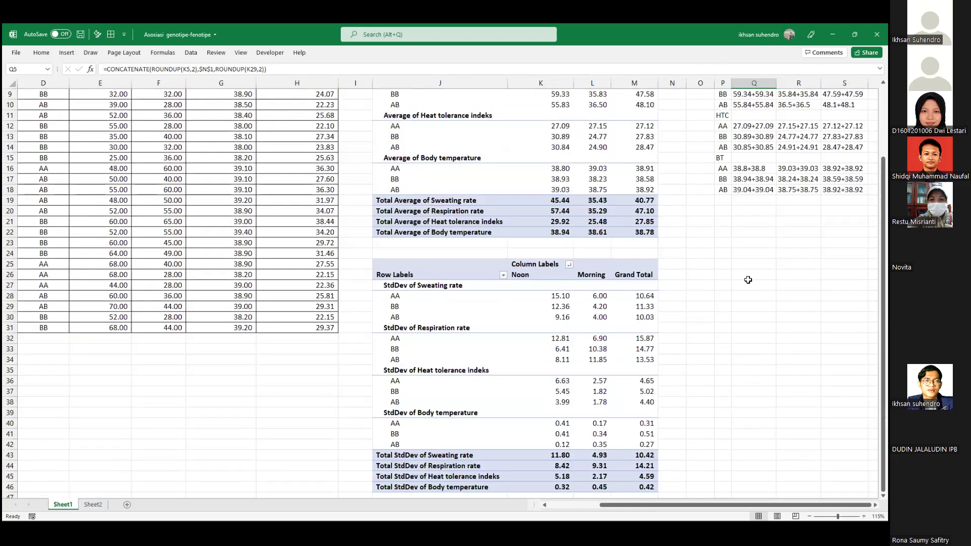
pyautogui.scroll(1, 778, 232)
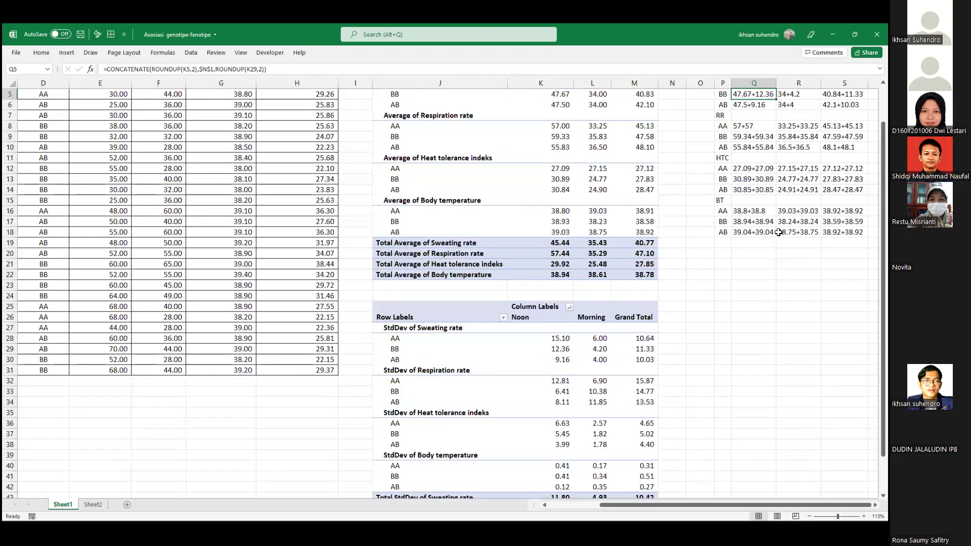
pyautogui.scroll(1, 778, 232)
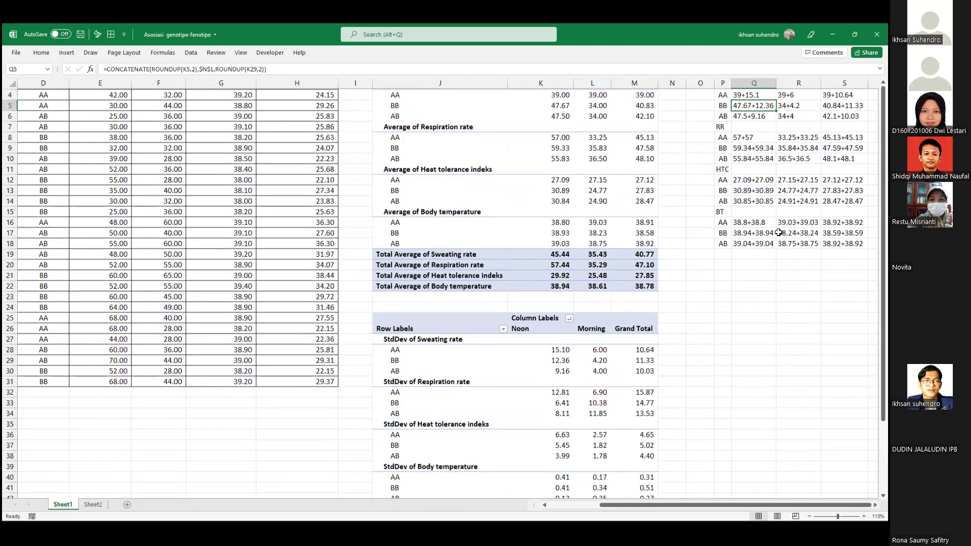
pyautogui.scroll(1, 778, 232)
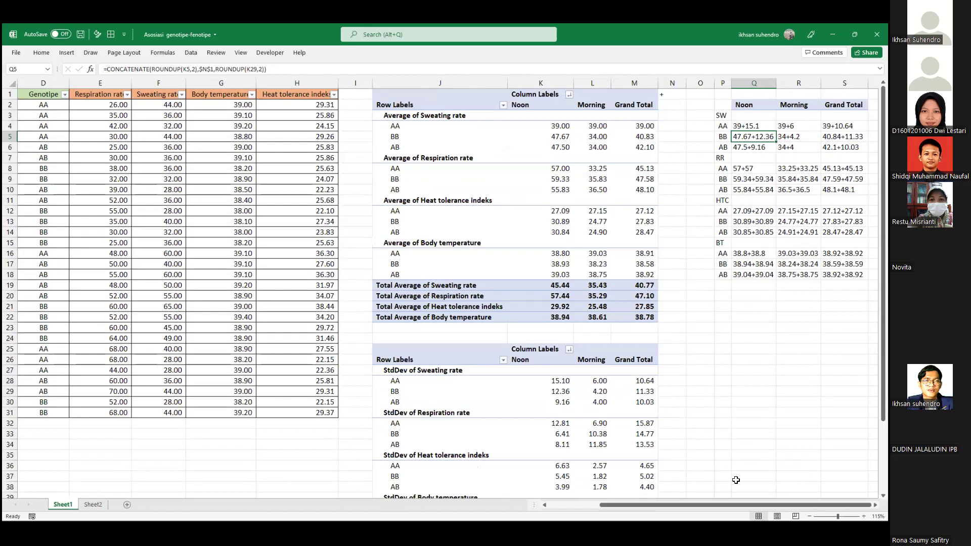
pyautogui.click(748, 231)
pyautogui.hotkey('ctrl', 'a')
pyautogui.press('Delete')
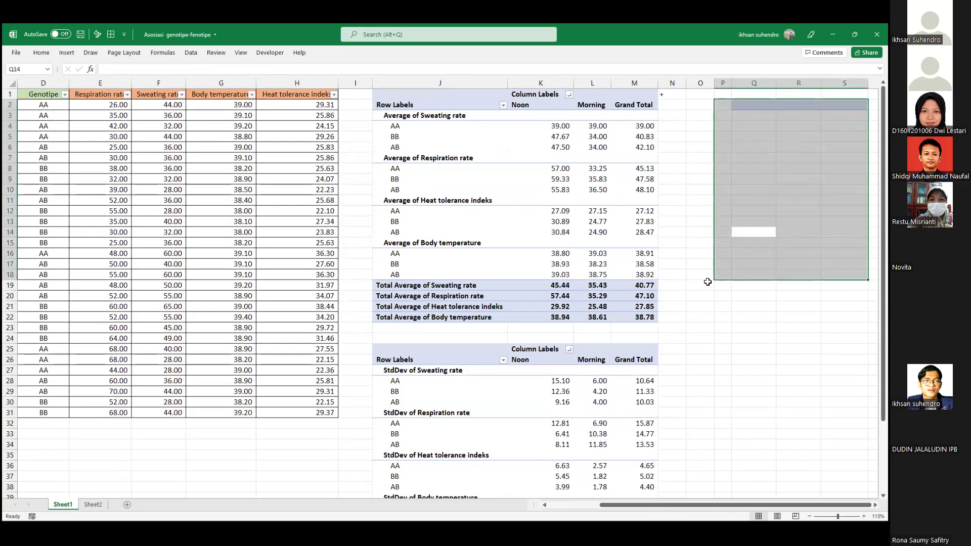
# Delete the StdDev pivot table below the averages pivot
pyautogui.click(477, 453)
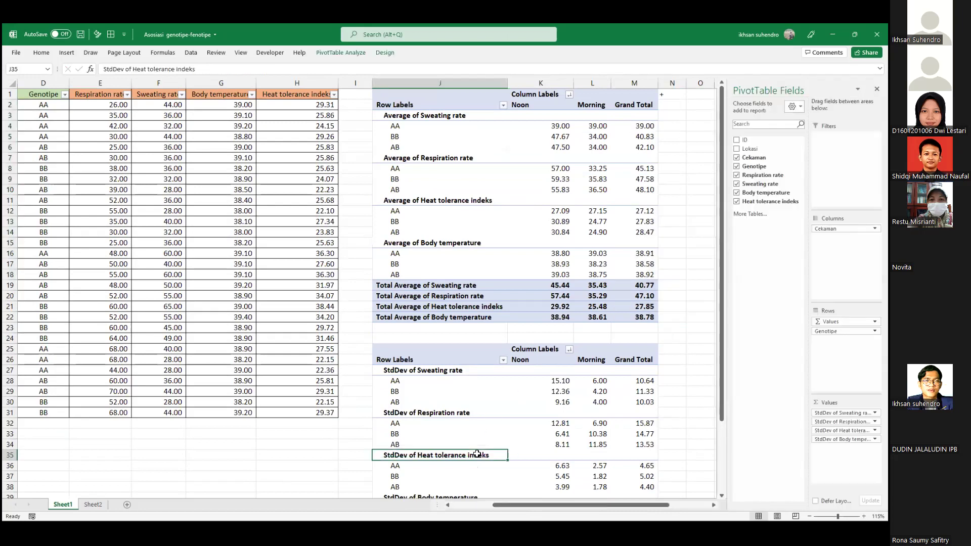
pyautogui.hotkey('ctrl', 'a')
pyautogui.press('Delete')
pyautogui.hscroll(-3, 504, 300)
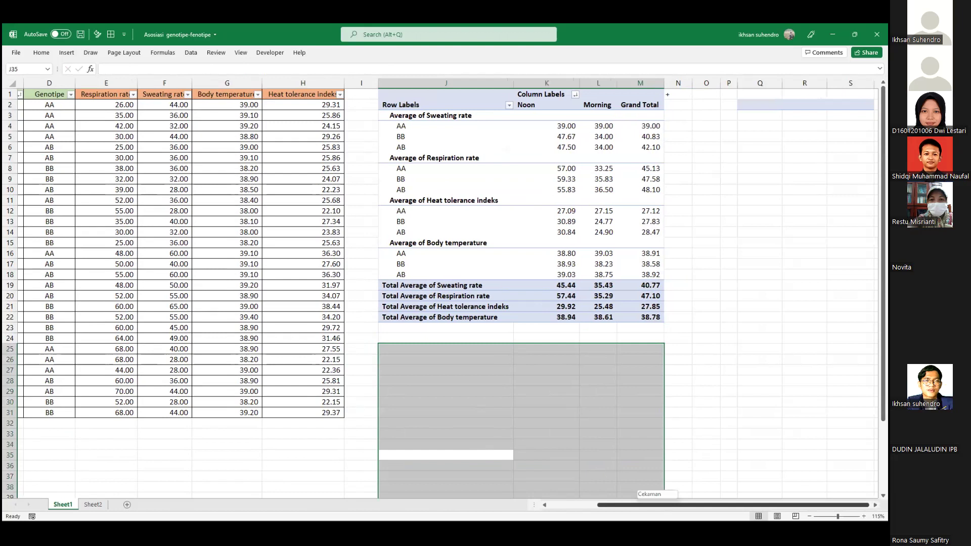
pyautogui.moveTo(505, 115); pyautogui.dragTo(506, 275)
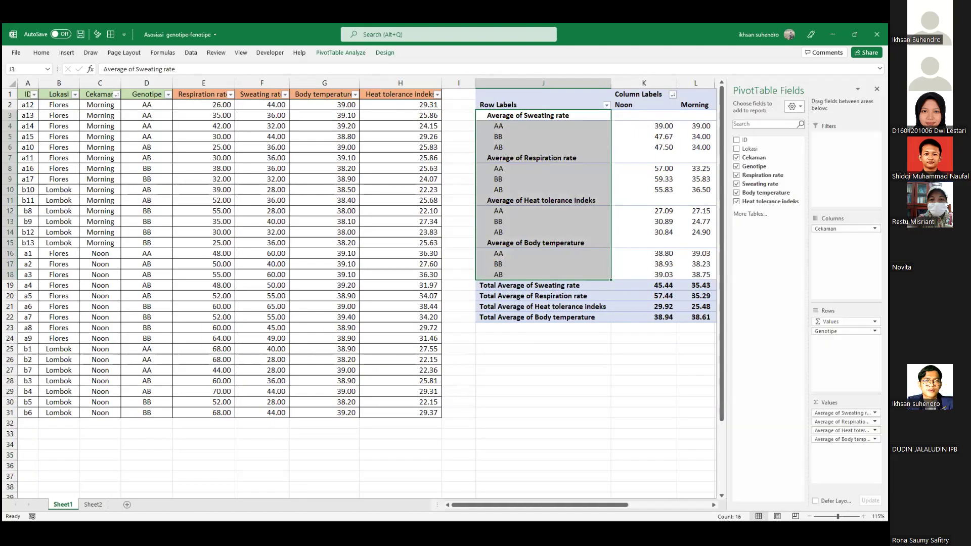
pyautogui.click(542, 349)
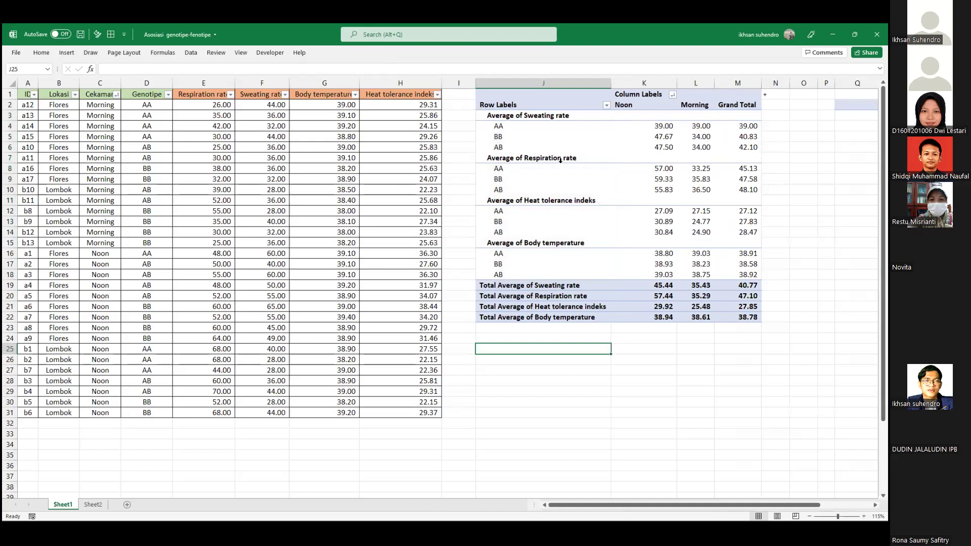
# Blank the Respiration rate values for b3, a2 and a16 (E28, E17, E8)
pyautogui.click(215, 381)
pyautogui.press('Delete')
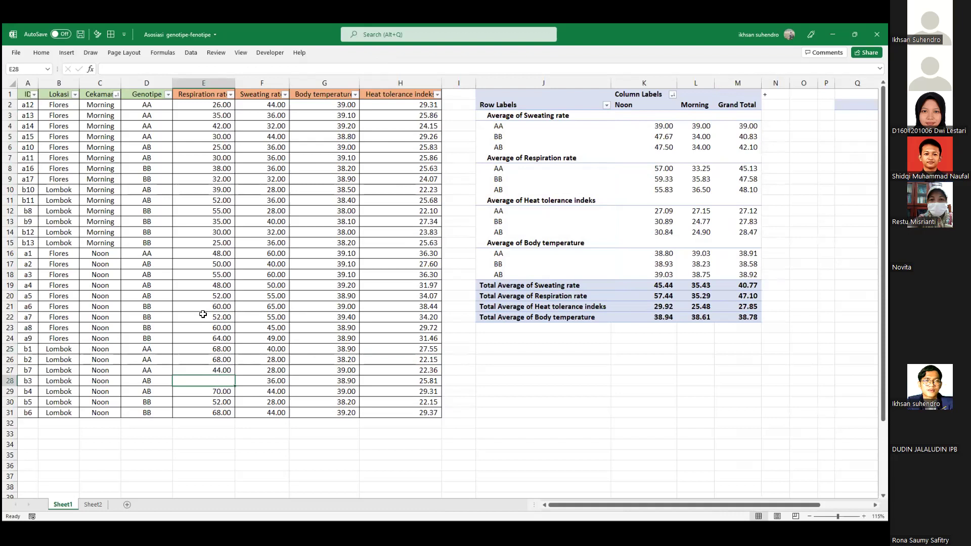
pyautogui.click(216, 261)
pyautogui.press('Delete')
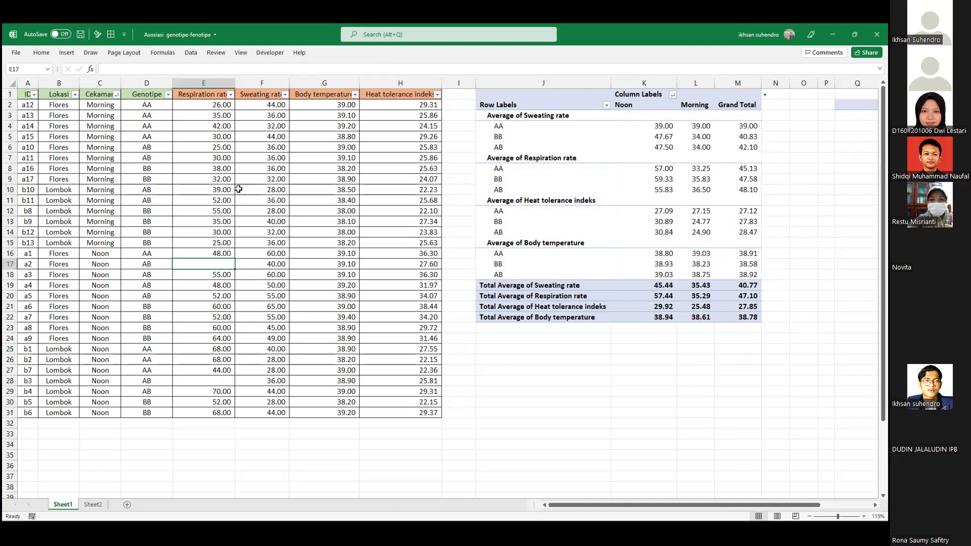
pyautogui.click(220, 166)
pyautogui.press('Delete')
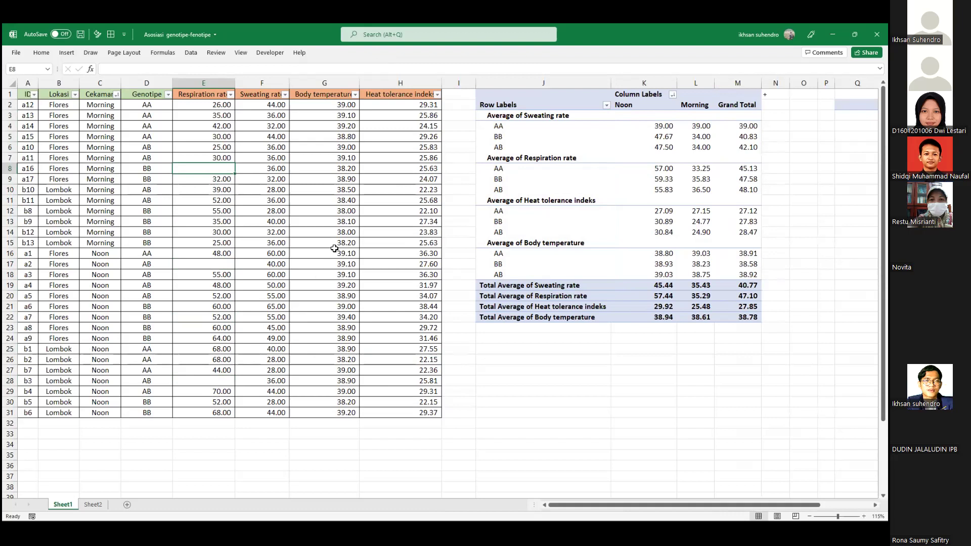
pyautogui.click(628, 143)
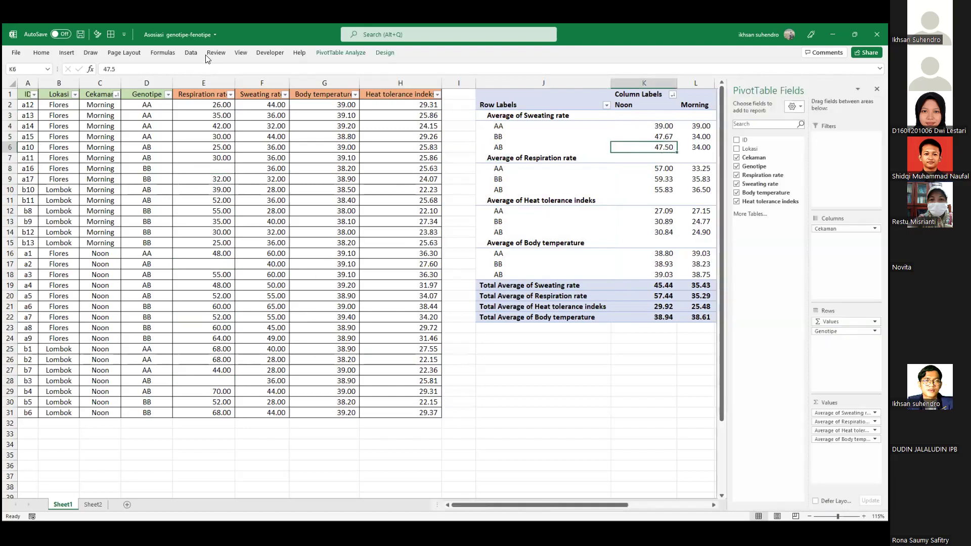
# Refresh the averages pivot so Respiration rate averages ignore the blanked entries
pyautogui.click(340, 53)
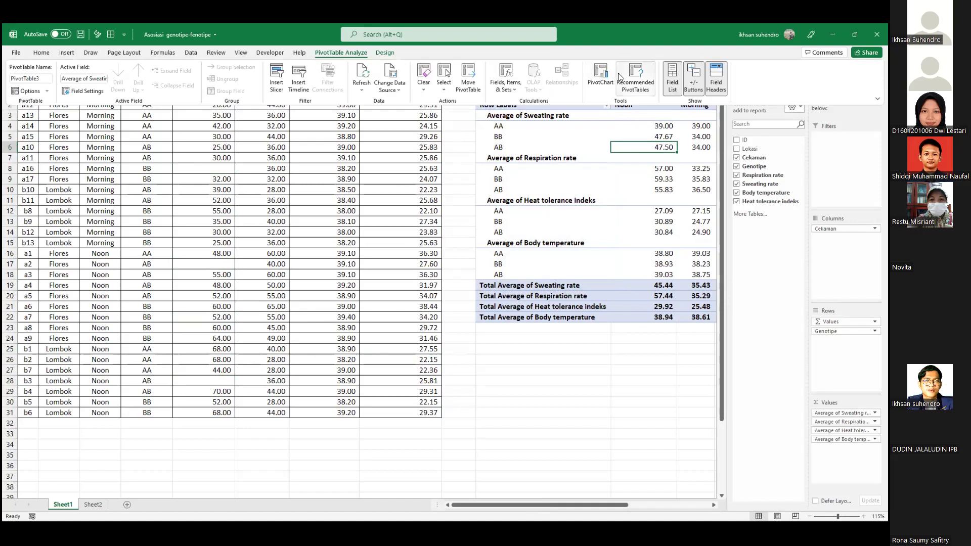
pyautogui.click(530, 170)
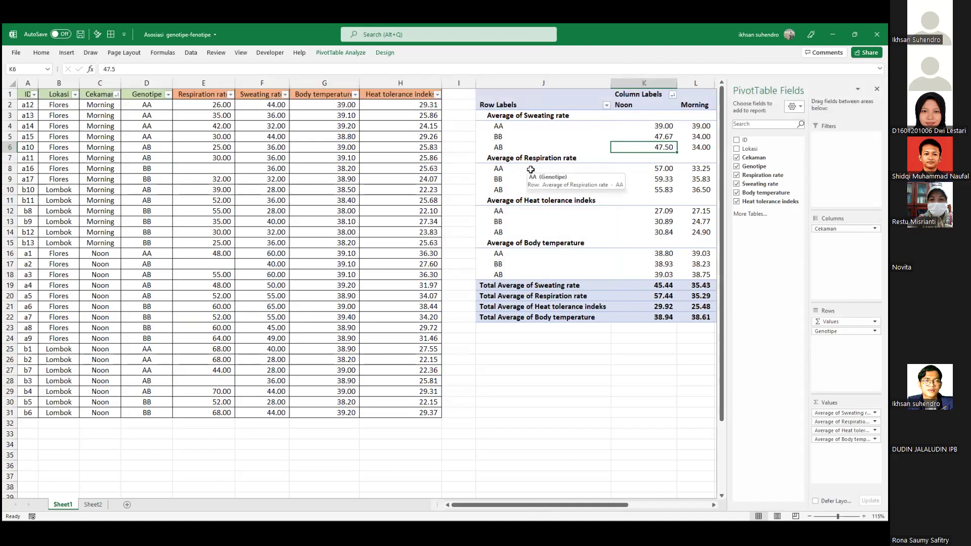
pyautogui.click(536, 349)
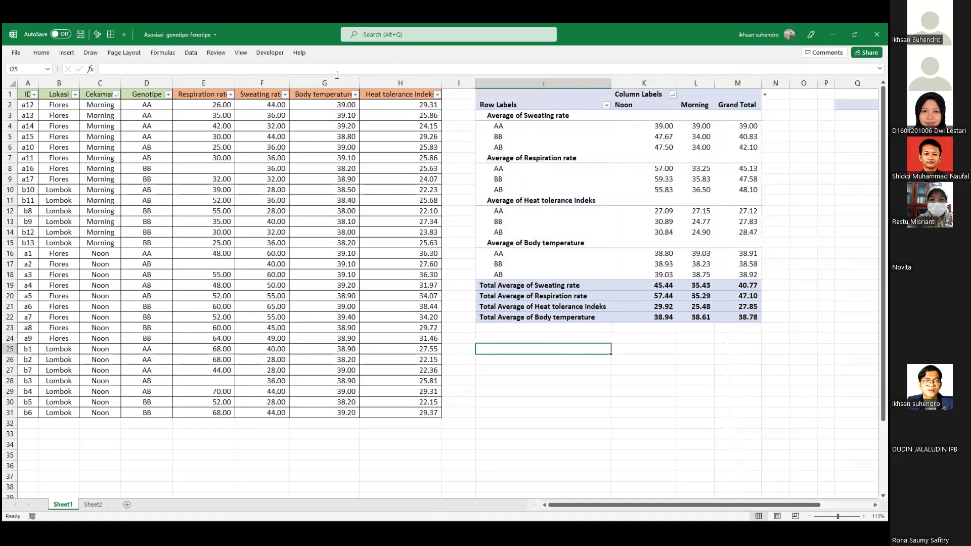
pyautogui.click(575, 219)
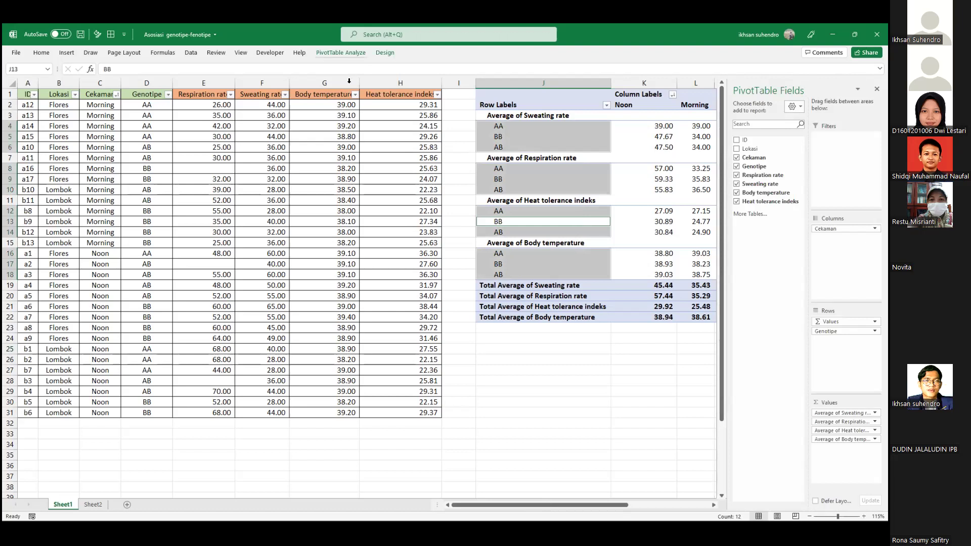
pyautogui.click(341, 53)
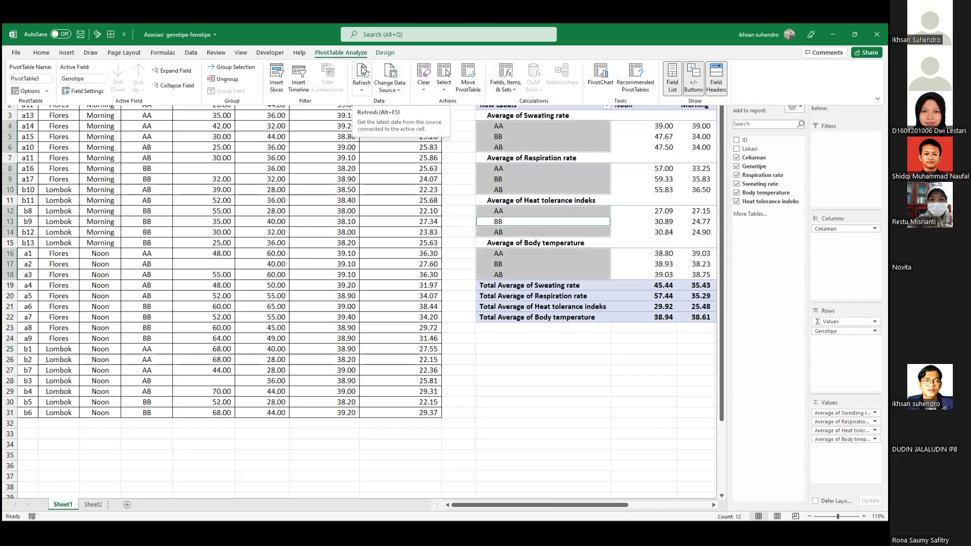
pyautogui.click(361, 71)
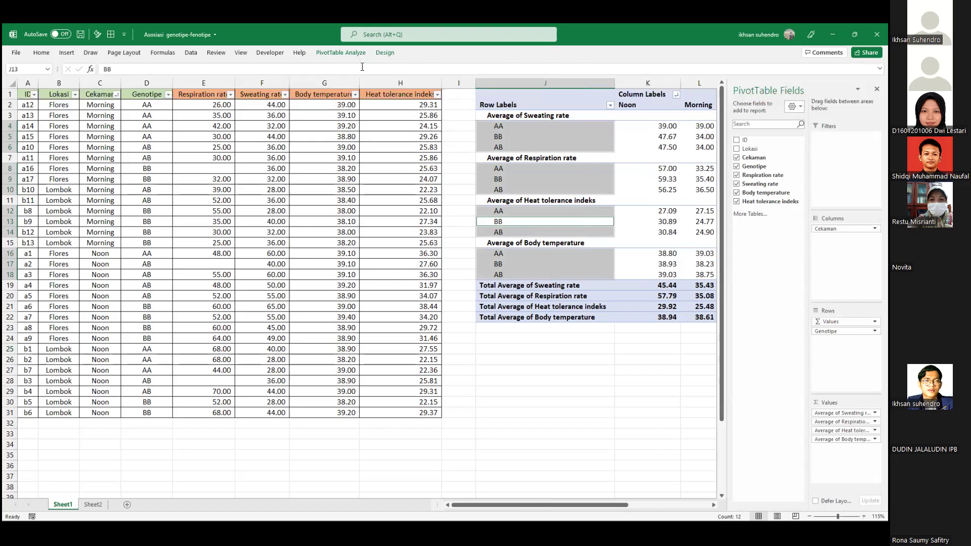
pyautogui.click(362, 261)
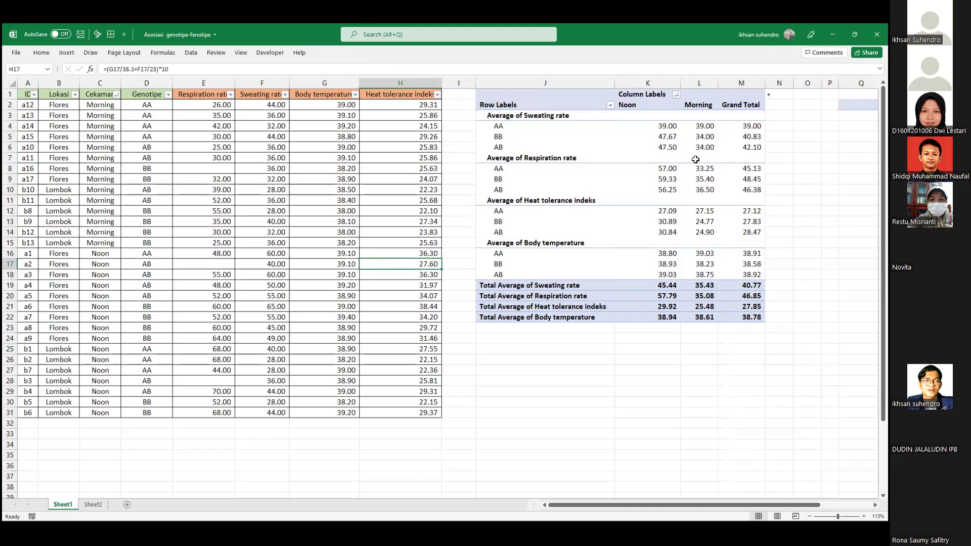
# Check refreshed pivot values such as Respiration BB Noon 59.33 and Body temperature total 38.78
pyautogui.moveTo(728, 131)
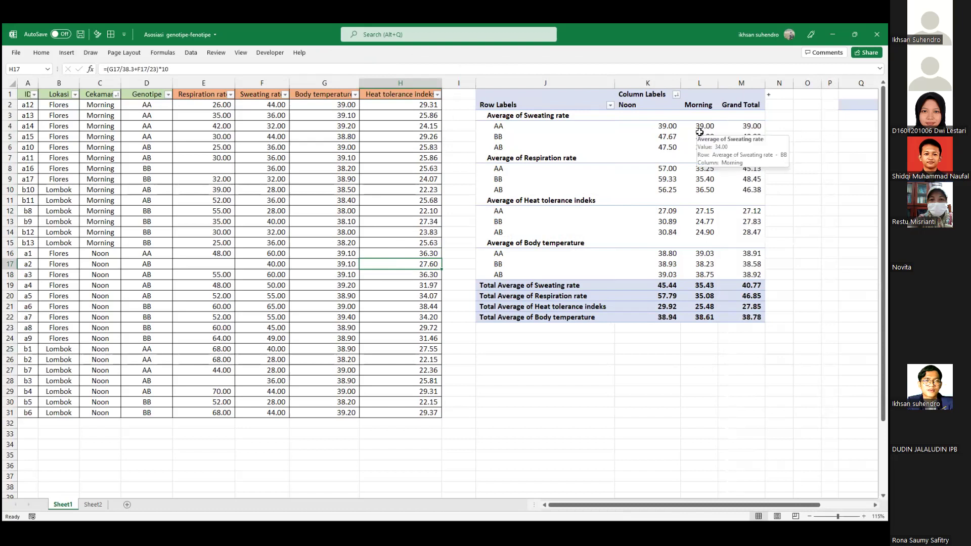
pyautogui.moveTo(691, 147)
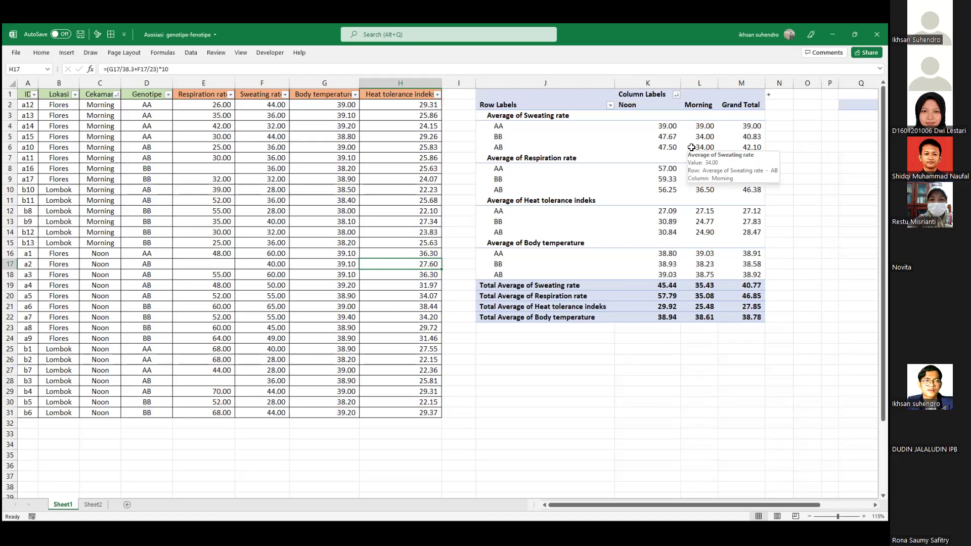
pyautogui.click(622, 200)
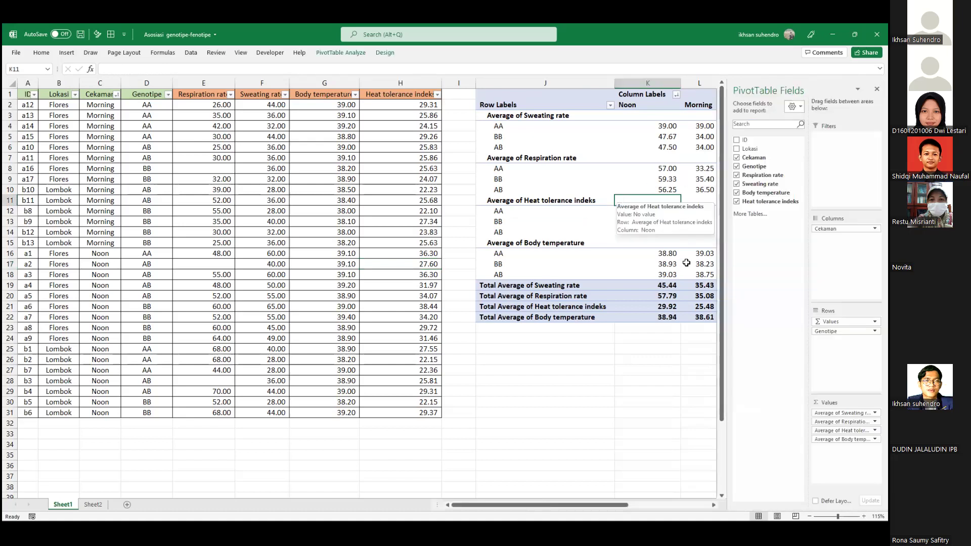
pyautogui.moveTo(596, 505); pyautogui.dragTo(582, 348)
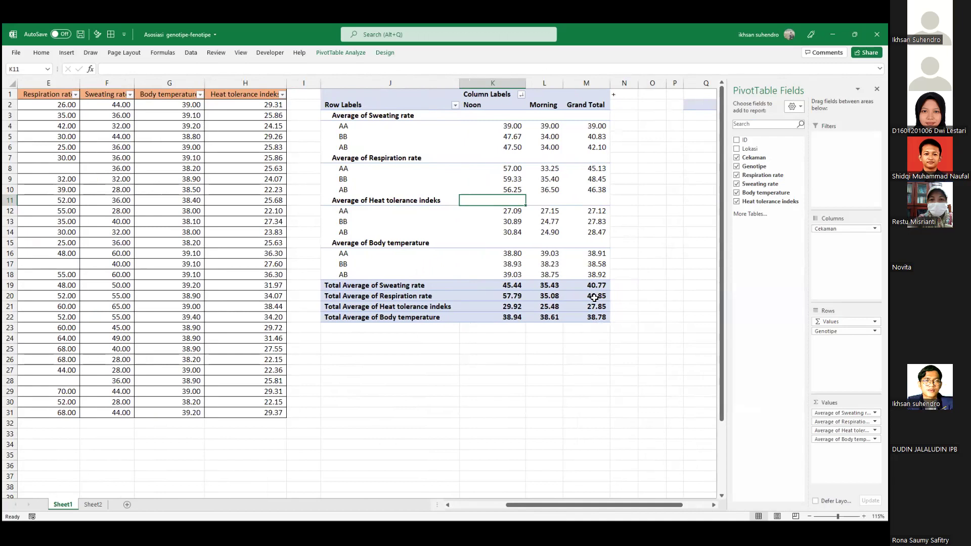
pyautogui.moveTo(593, 297)
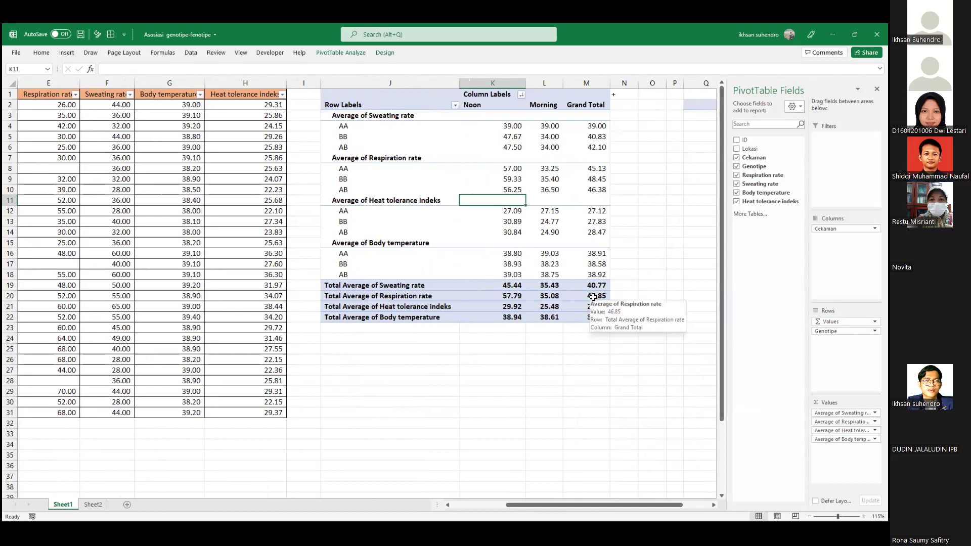
pyautogui.click(532, 252)
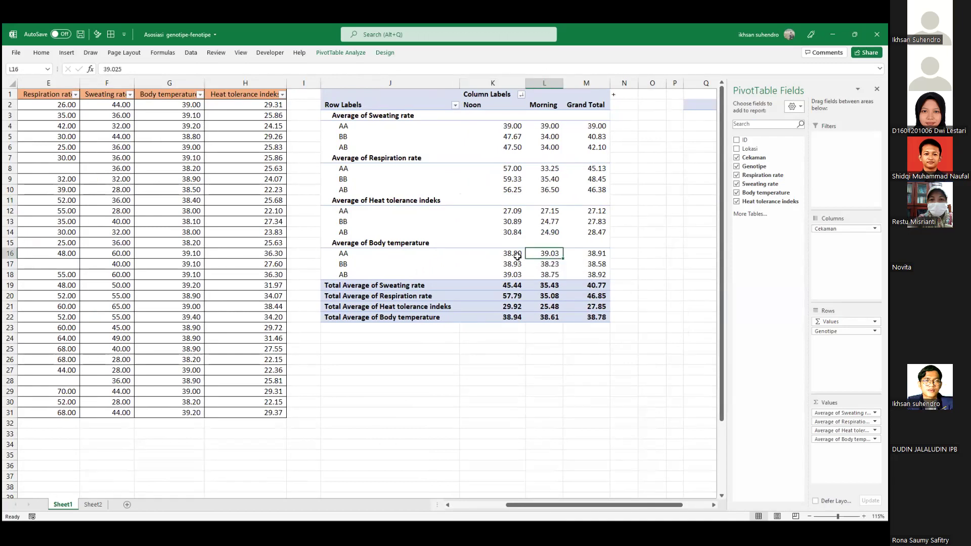
pyautogui.hotkey('ctrl', 'a')
pyautogui.click(581, 212)
pyautogui.hotkey('ctrl', 'a')
pyautogui.click(632, 96)
pyautogui.click(503, 176)
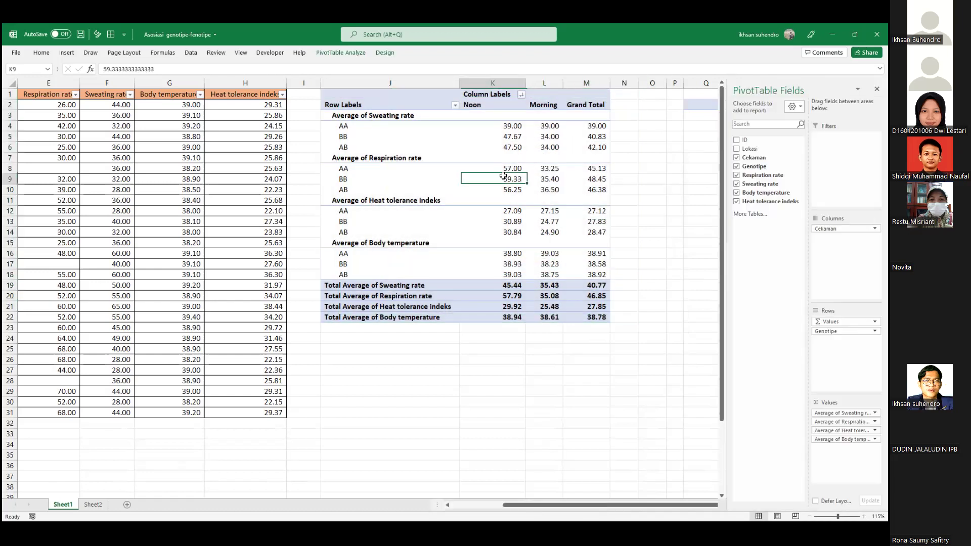
pyautogui.click(340, 52)
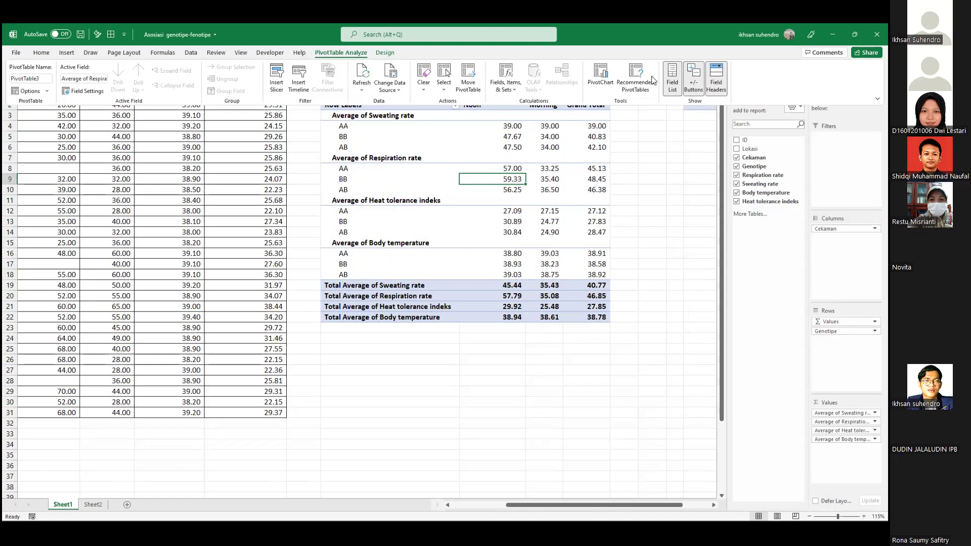
# Insert a Clustered Column PivotChart and place it below the pivot table
pyautogui.click(608, 82)
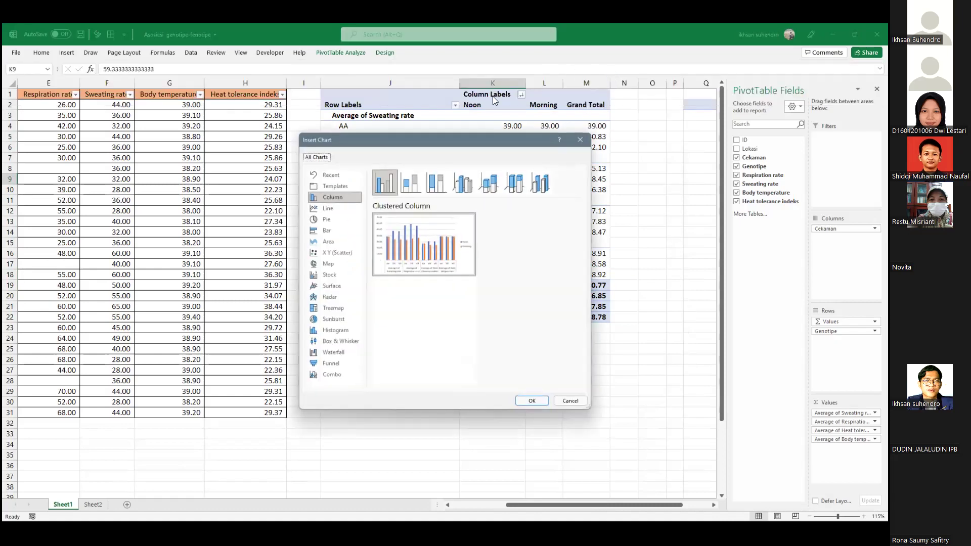
pyautogui.click(539, 400)
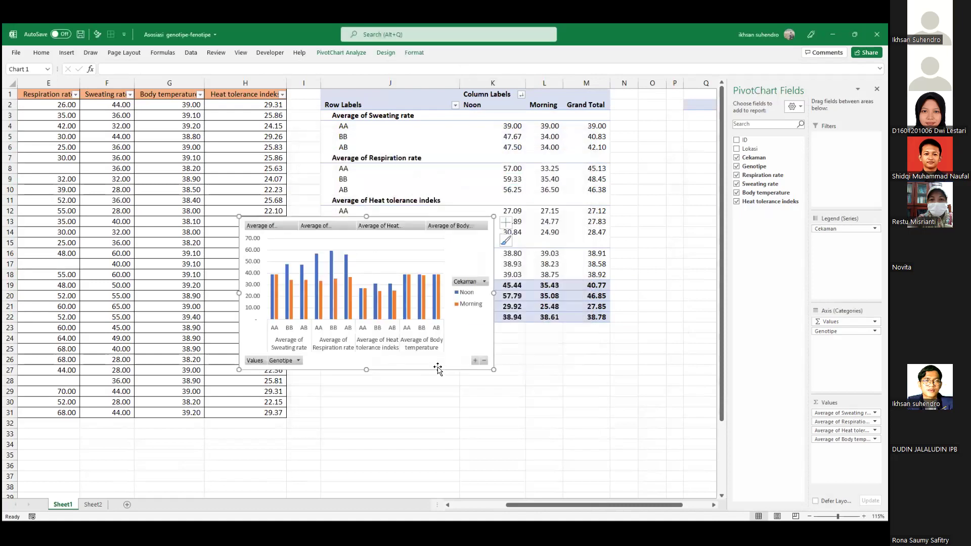
pyautogui.moveTo(517, 450); pyautogui.dragTo(521, 455)
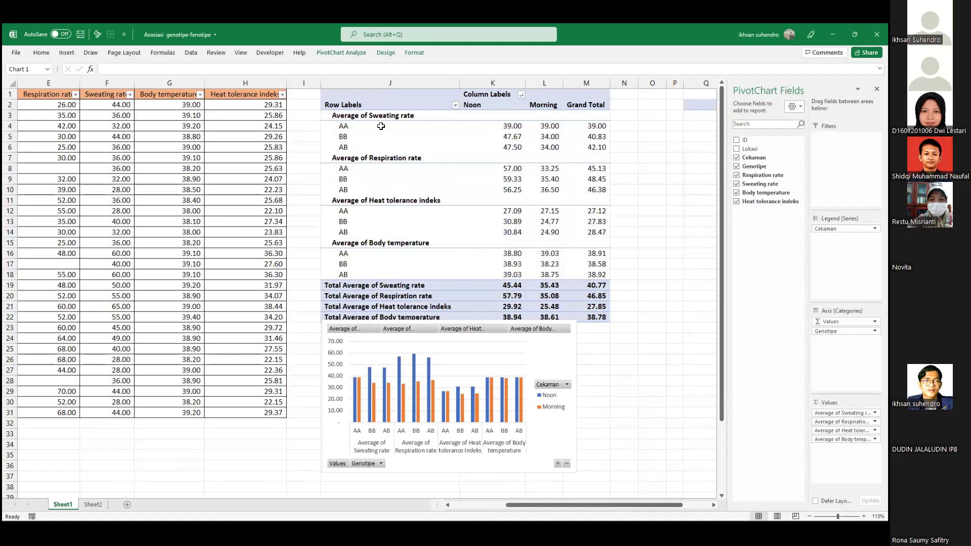
# Rename the Average of Sweating rate field to 'Sweating'
pyautogui.click(368, 115)
pyautogui.write('Sweating')
pyautogui.press('Return')
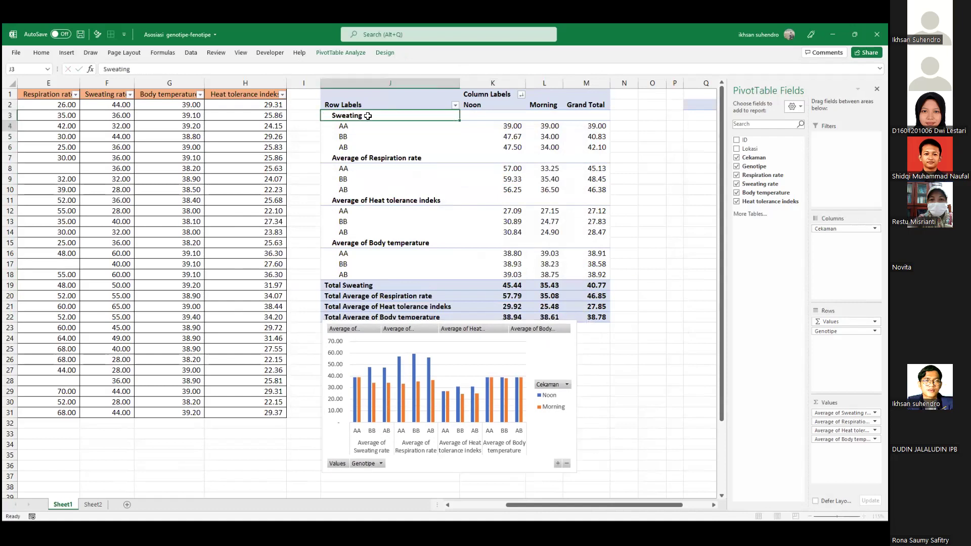
pyautogui.press('Down')
pyautogui.press('Down')
pyautogui.press('Down')
# Rename the Respiration, Heat tolerance and Body temperature fields to 'Repiration', 'HTC' and 'Body T'
pyautogui.write('Repiration')
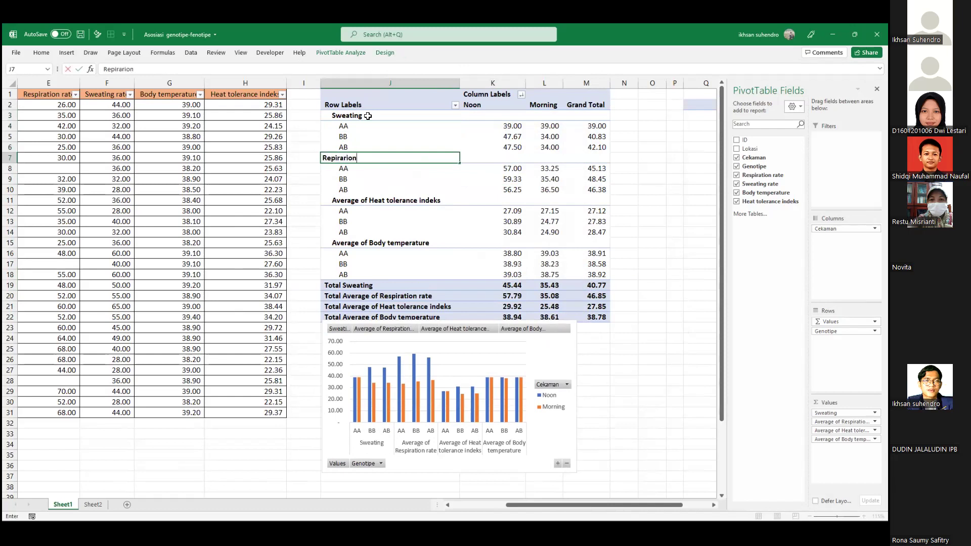
pyautogui.press('BackSpace')
pyautogui.press('BackSpace')
pyautogui.press('BackSpace')
pyautogui.press('BackSpace')
pyautogui.write('tion')
pyautogui.press('Return')
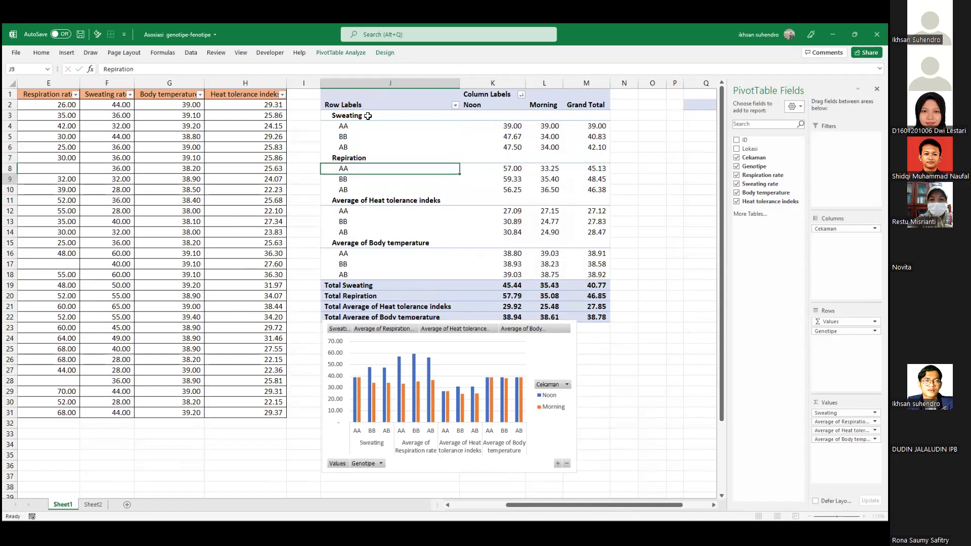
pyautogui.press('Down')
pyautogui.press('Down')
pyautogui.press('Down')
pyautogui.press('Down')
pyautogui.press('Up')
pyautogui.write('HTC')
pyautogui.press('Return')
pyautogui.press('Down')
pyautogui.press('Down')
pyautogui.press('Down')
pyautogui.write('B')
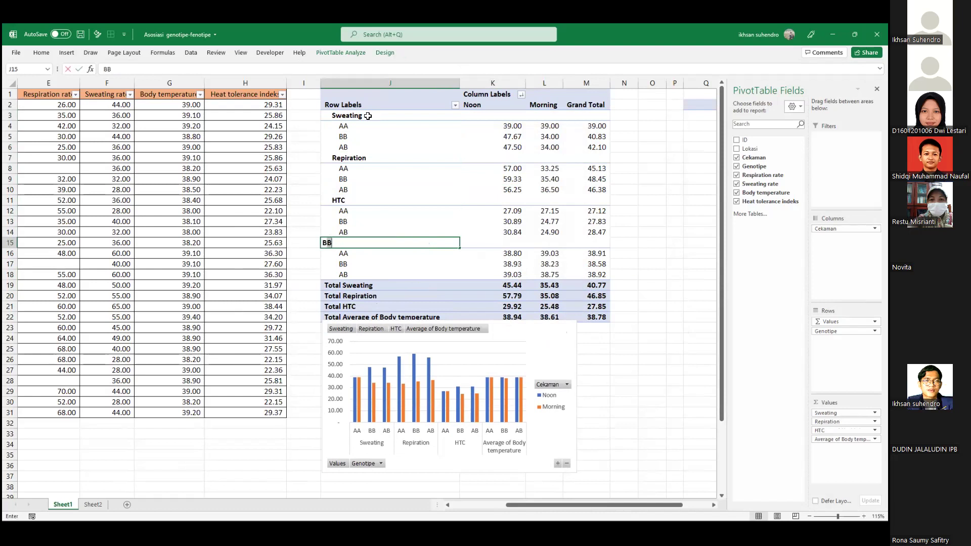
pyautogui.write('ody T')
pyautogui.press('Return')
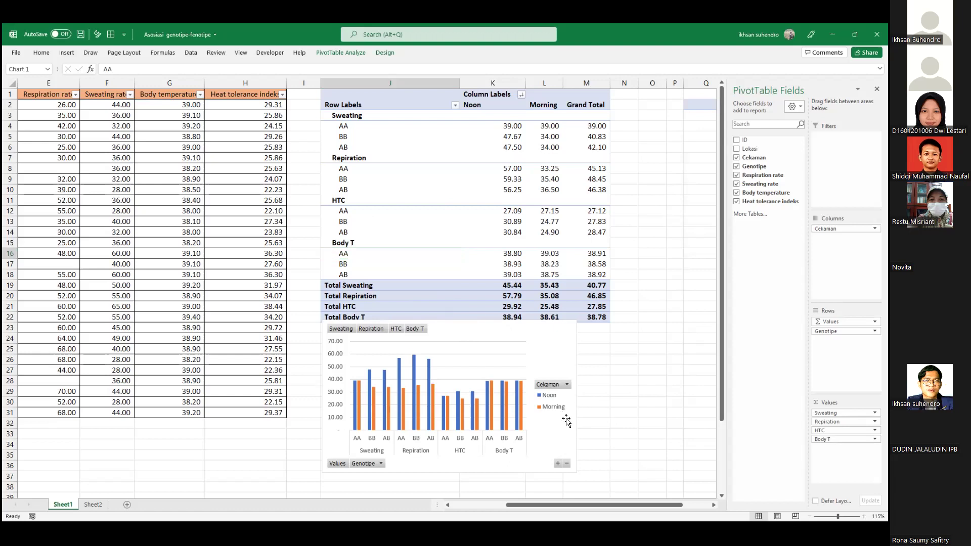
# Widen the PivotChart, move Values and Genotipe into Legend (Series), and remove Cekaman
pyautogui.click(578, 404)
pyautogui.moveTo(577, 396); pyautogui.dragTo(640, 390)
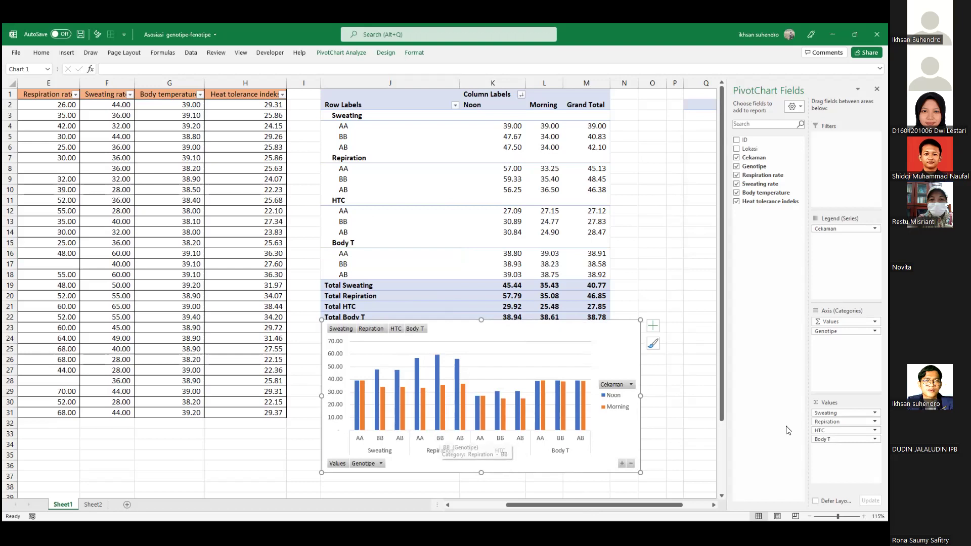
pyautogui.moveTo(829, 321)
pyautogui.mouseDown()
pyautogui.moveTo(832, 236)
pyautogui.moveTo(829, 324)
pyautogui.mouseUp()
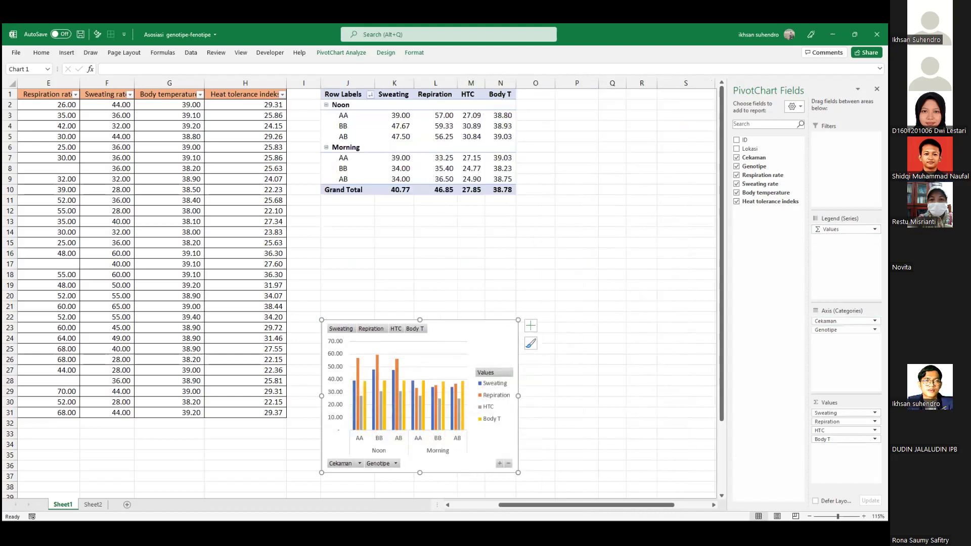
pyautogui.moveTo(825, 329)
pyautogui.mouseDown()
pyautogui.moveTo(829, 234)
pyautogui.moveTo(830, 319)
pyautogui.mouseUp()
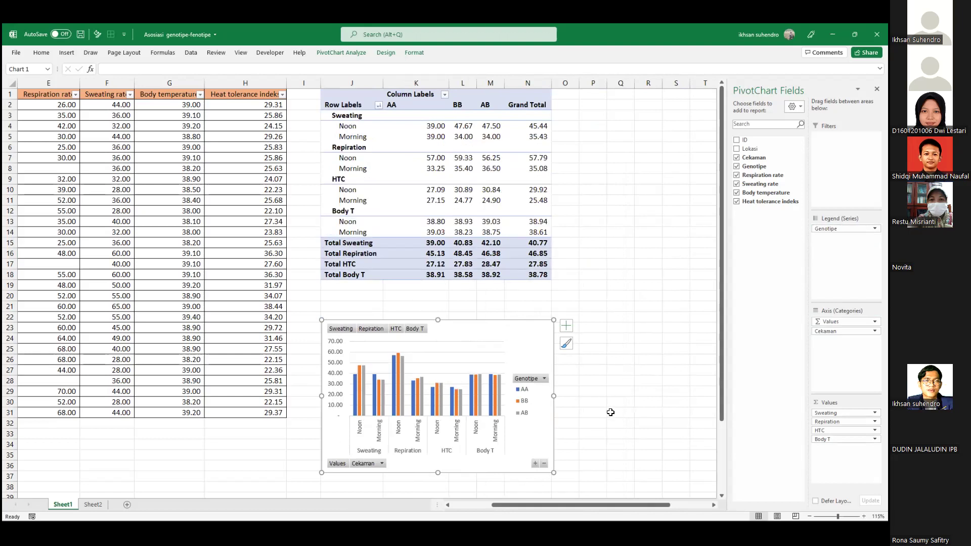
pyautogui.moveTo(553, 396); pyautogui.dragTo(635, 382)
pyautogui.moveTo(322, 396); pyautogui.dragTo(304, 396)
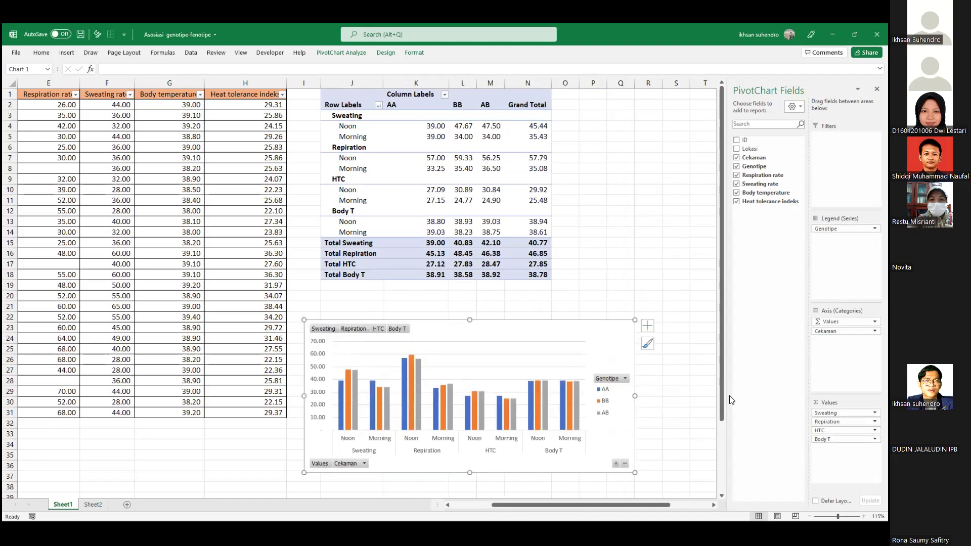
pyautogui.moveTo(839, 331); pyautogui.dragTo(840, 320)
pyautogui.click(736, 158)
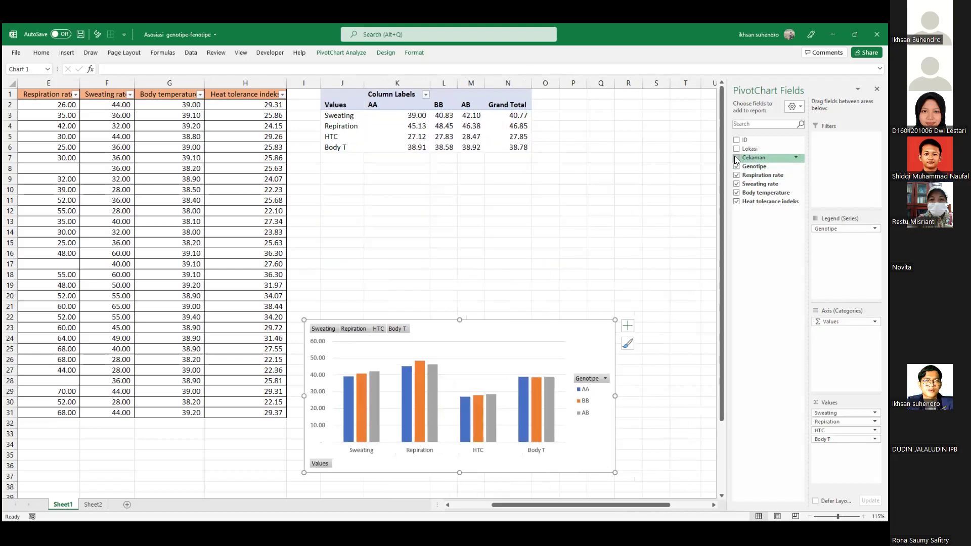
pyautogui.moveTo(532, 429)
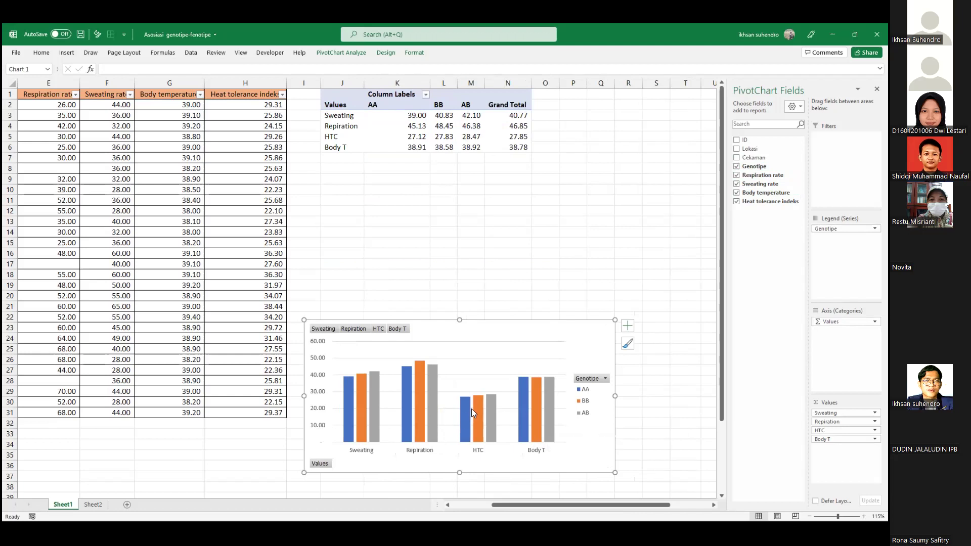
pyautogui.moveTo(470, 400)
pyautogui.moveTo(436, 372)
pyautogui.moveTo(528, 397)
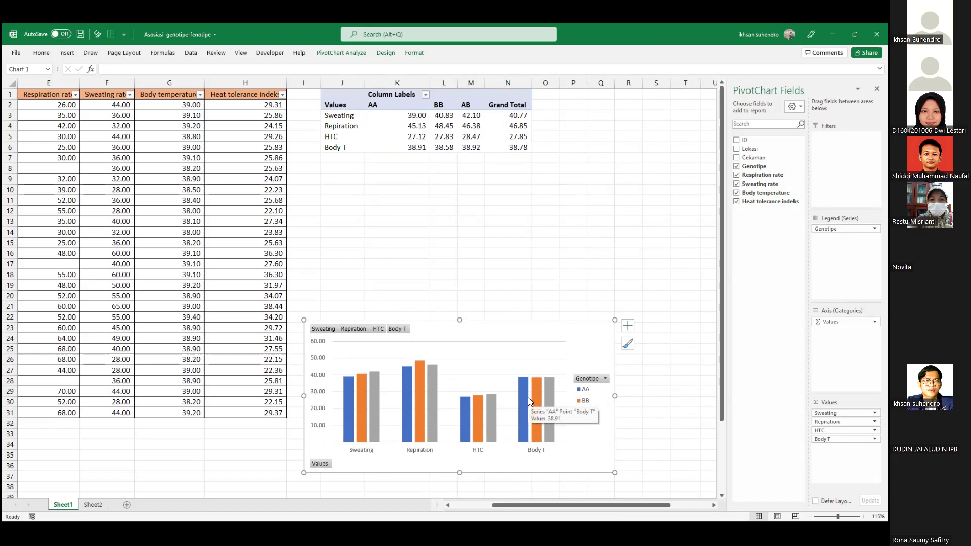
pyautogui.moveTo(534, 505); pyautogui.dragTo(514, 505)
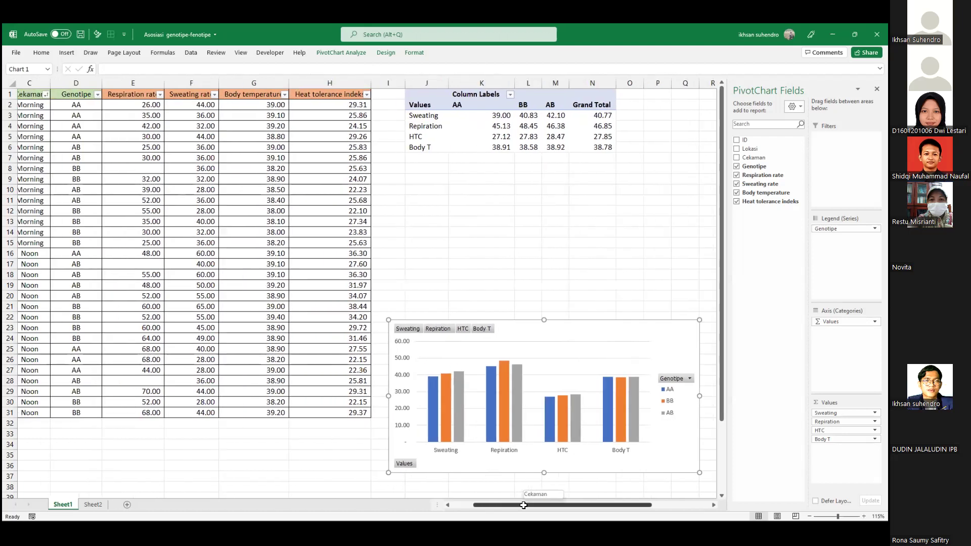
# Enter 4000 in F29 and 30000 in F17, then refresh the pivot table
pyautogui.click(204, 391)
pyautogui.write('4000')
pyautogui.press('Return')
pyautogui.click(214, 264)
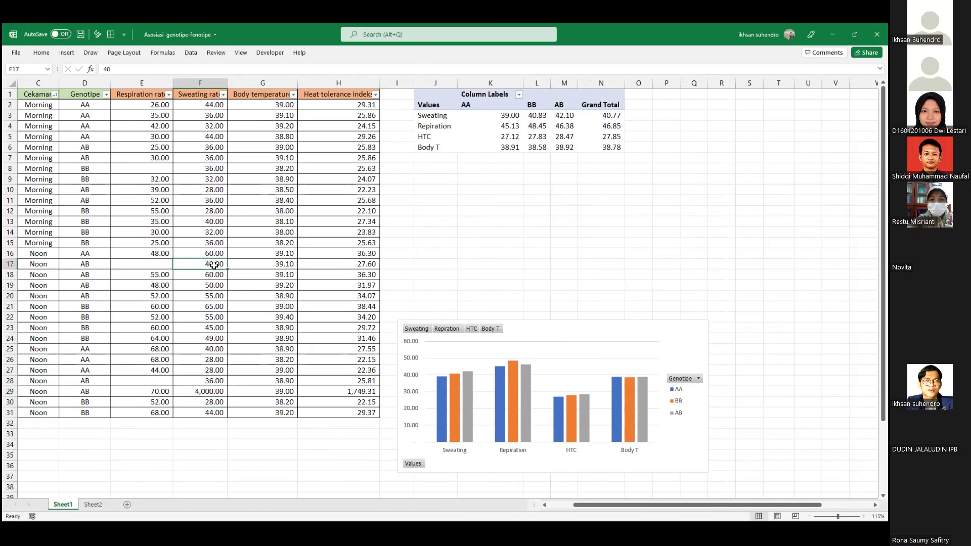
pyautogui.write('30000')
pyautogui.press('Return')
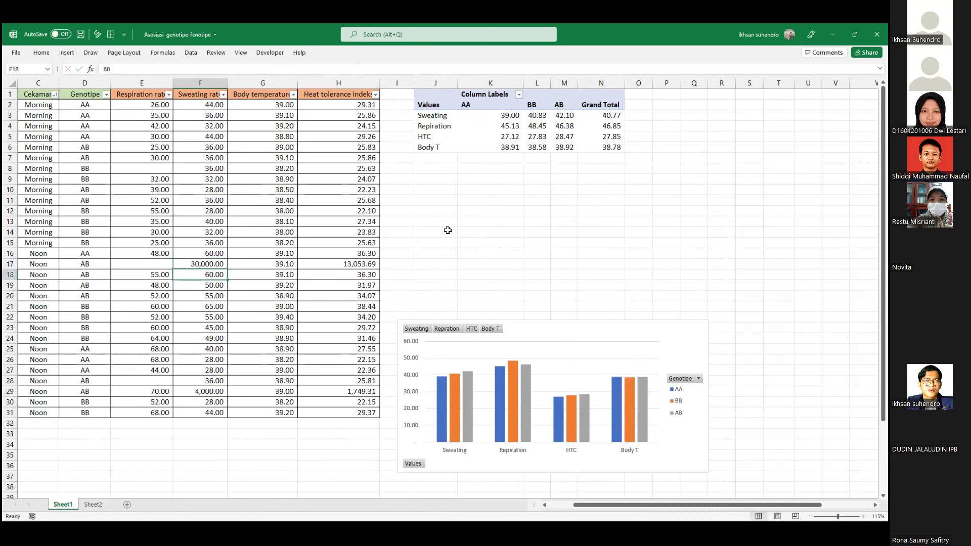
pyautogui.click(468, 126)
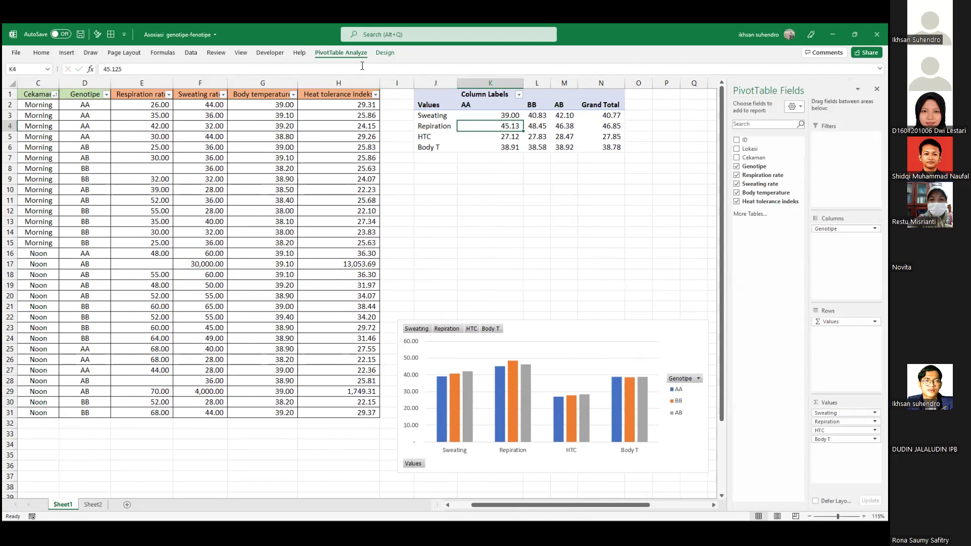
pyautogui.click(324, 52)
pyautogui.click(361, 76)
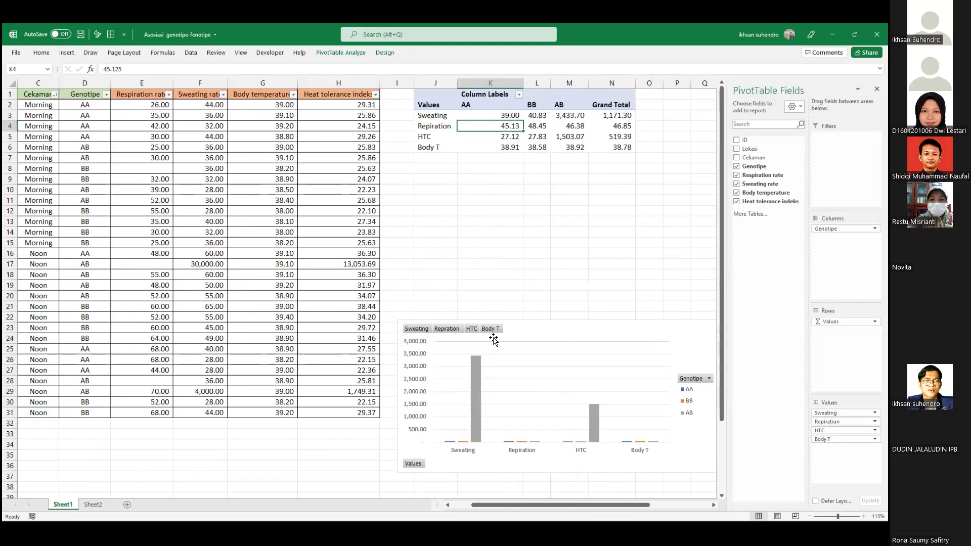
# Correct F17 to 94 and F29 to 120, then refresh the pivot table
pyautogui.click(198, 265)
pyautogui.write('94')
pyautogui.press('Return')
pyautogui.click(215, 391)
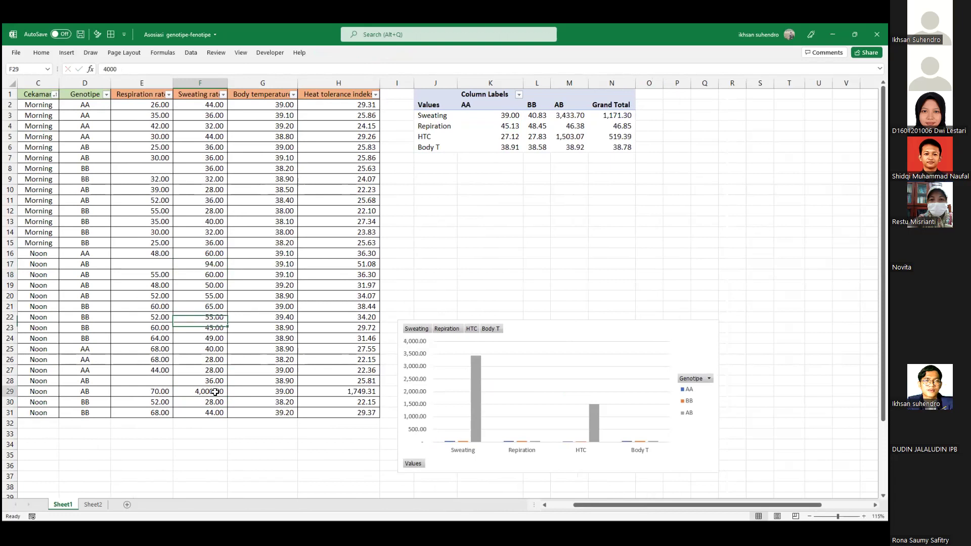
pyautogui.write('120')
pyautogui.press('Return')
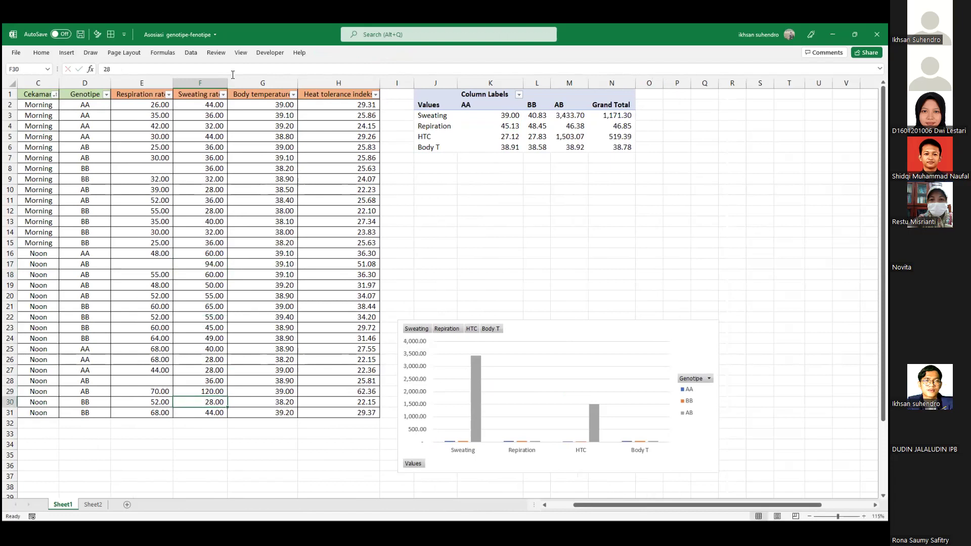
pyautogui.click(559, 149)
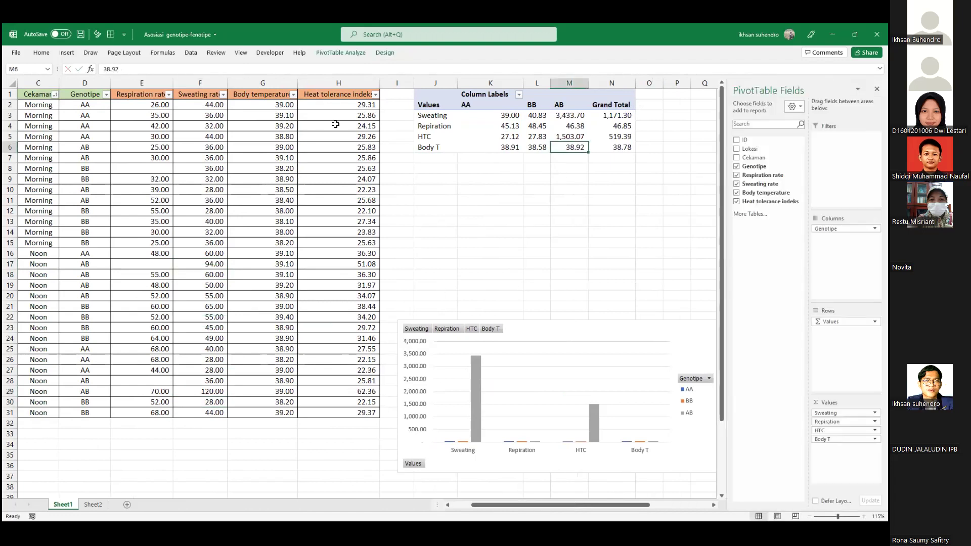
pyautogui.click(341, 52)
pyautogui.click(349, 76)
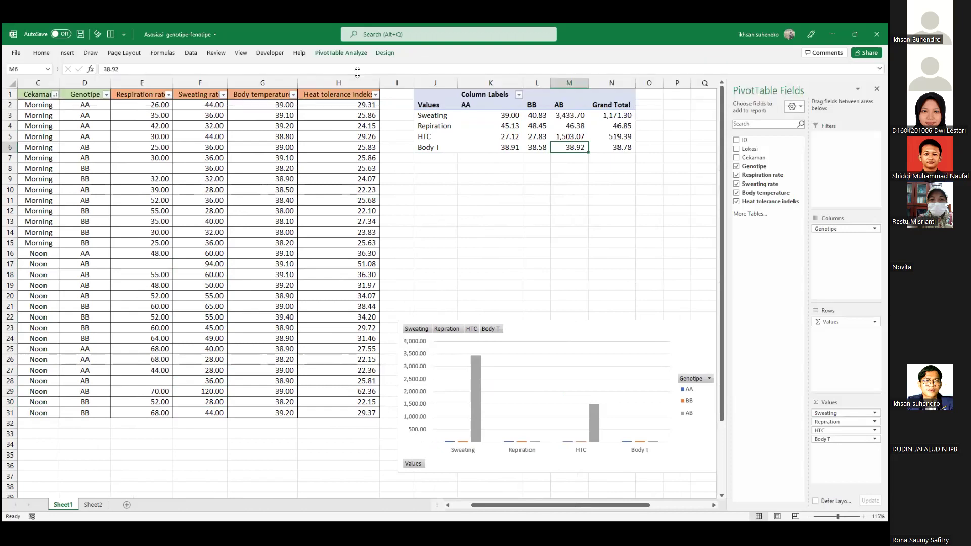
# Inspect the pivot chart, where AB Sweating now averages 55.10
pyautogui.click(544, 457)
pyautogui.click(552, 383)
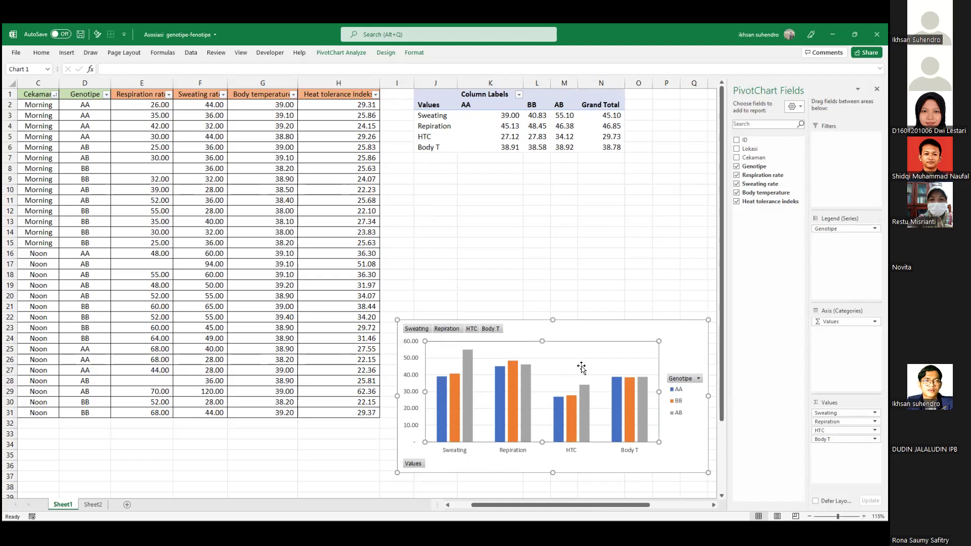
pyautogui.click(675, 342)
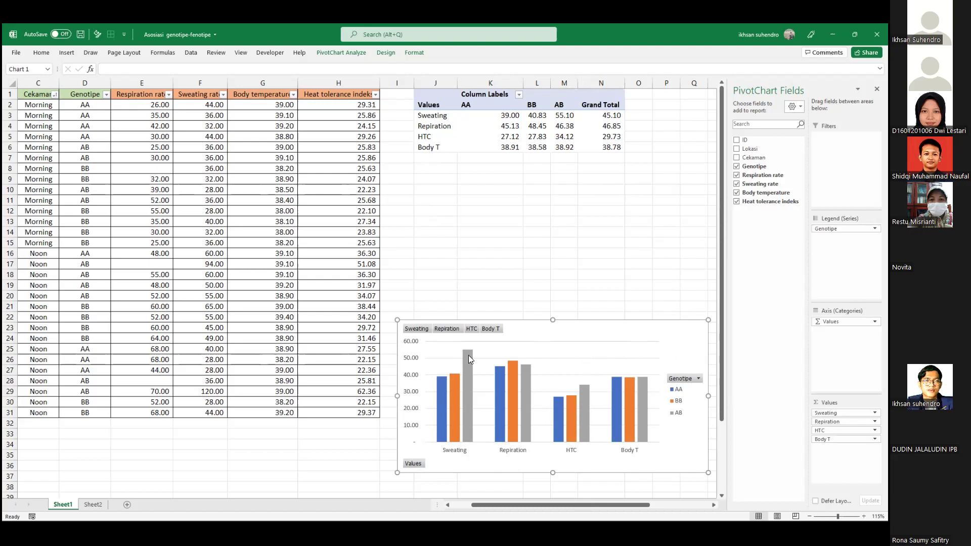
pyautogui.moveTo(460, 384)
pyautogui.click(206, 393)
pyautogui.click(214, 265)
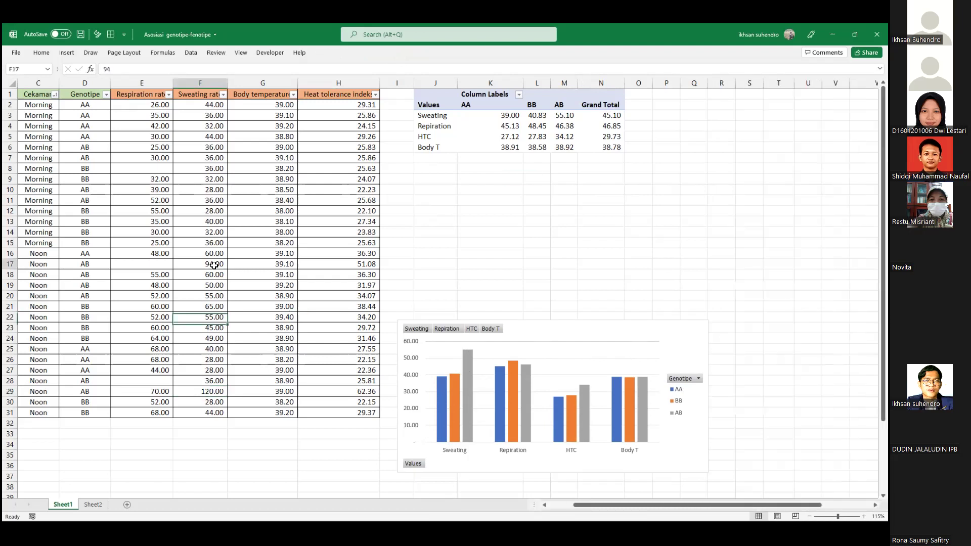
pyautogui.click(470, 379)
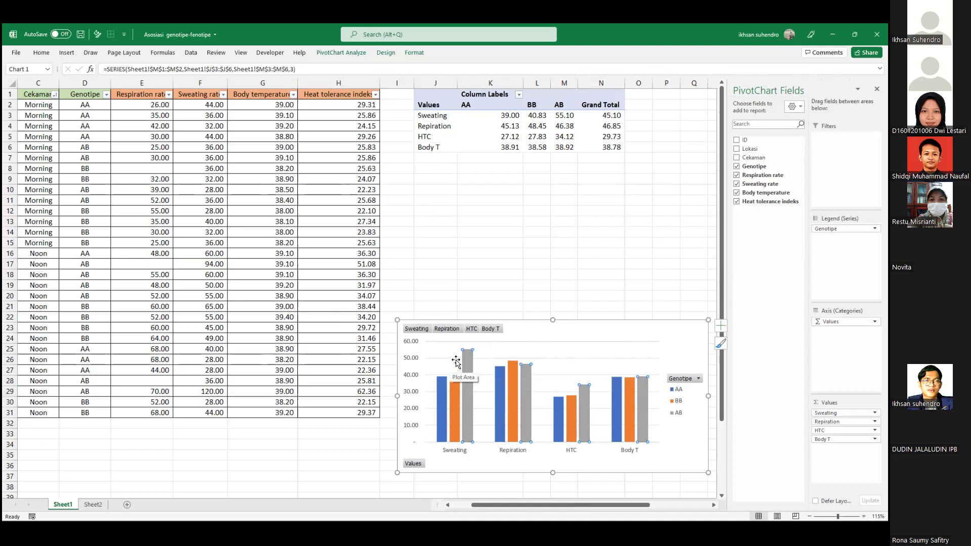
pyautogui.click(213, 392)
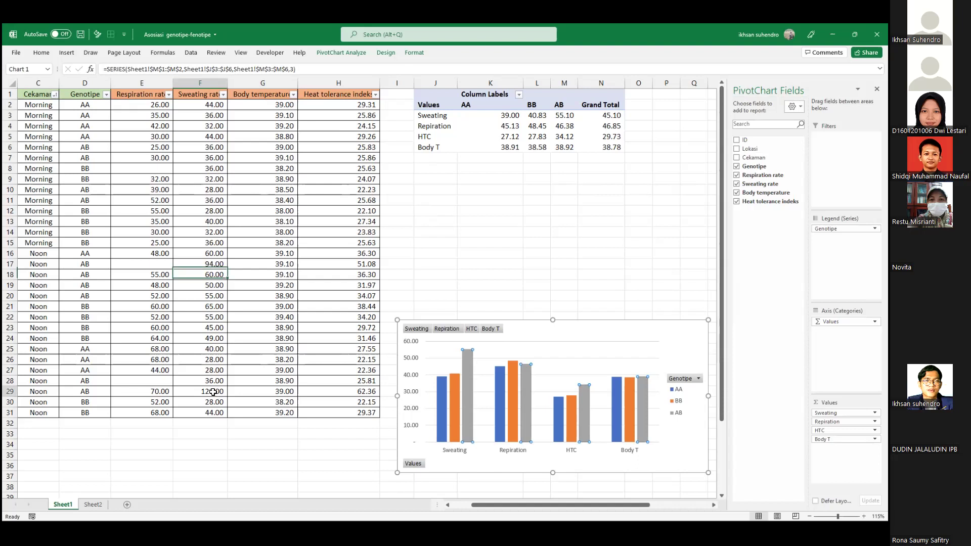
pyautogui.click(212, 391)
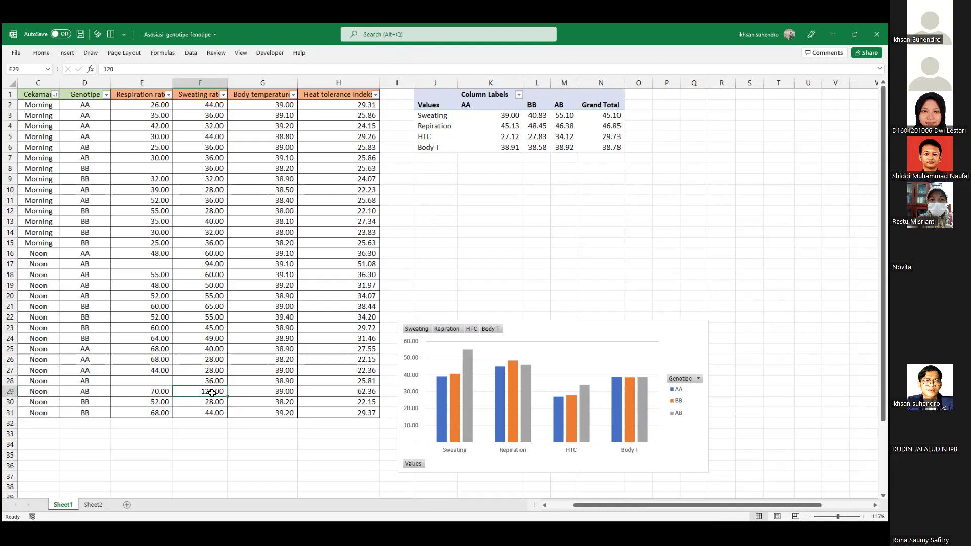
# Label F34 'Grubb test' and clear the 120 Sweating outlier in F29
pyautogui.click(219, 444)
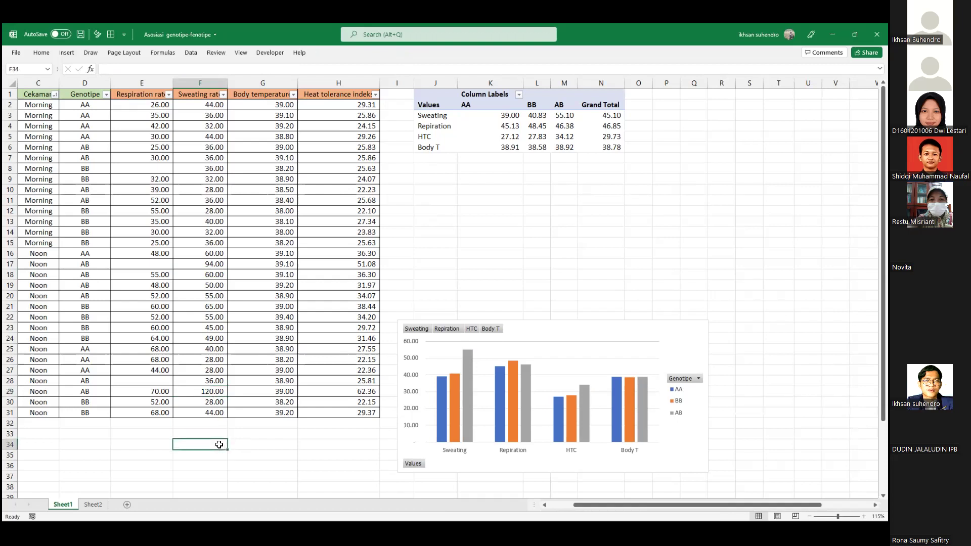
pyautogui.write('Grubb test')
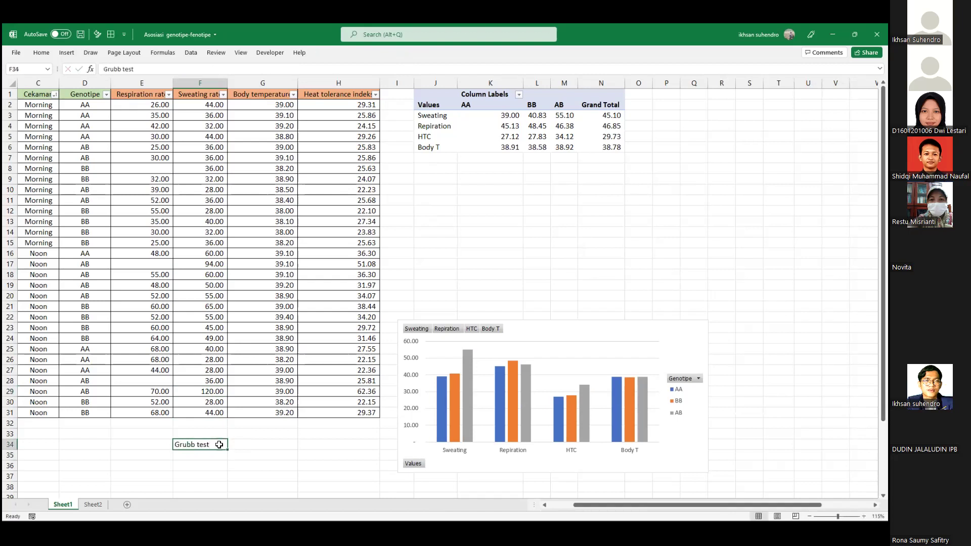
pyautogui.press('Up')
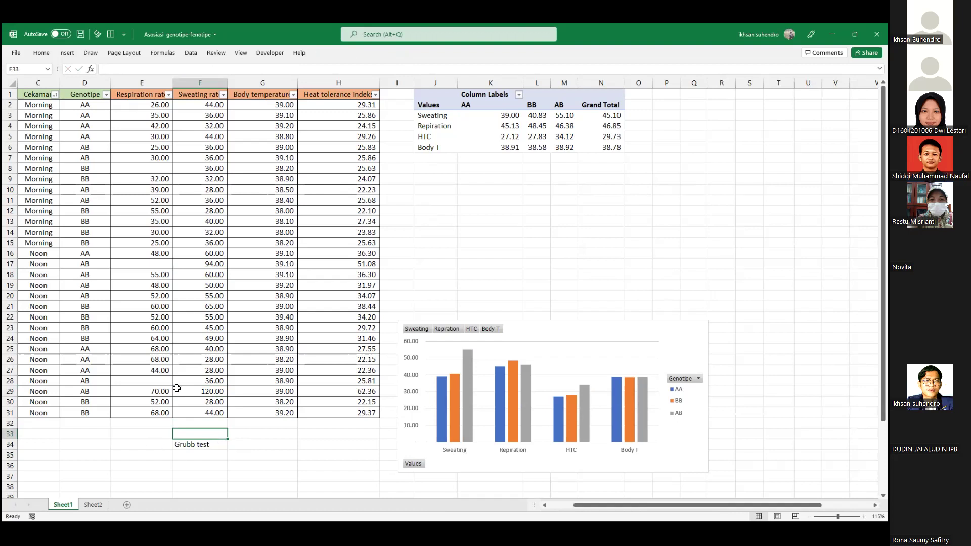
pyautogui.click(214, 392)
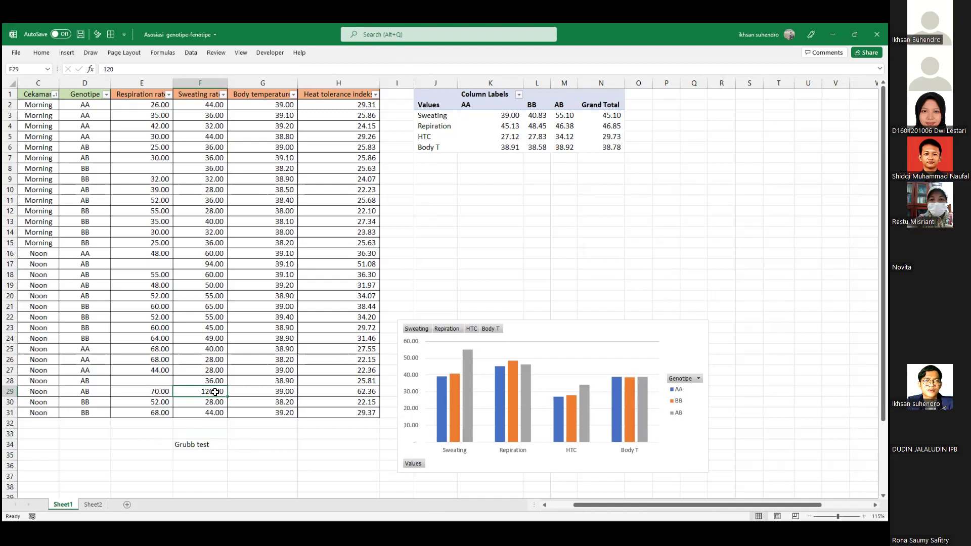
pyautogui.press('Delete')
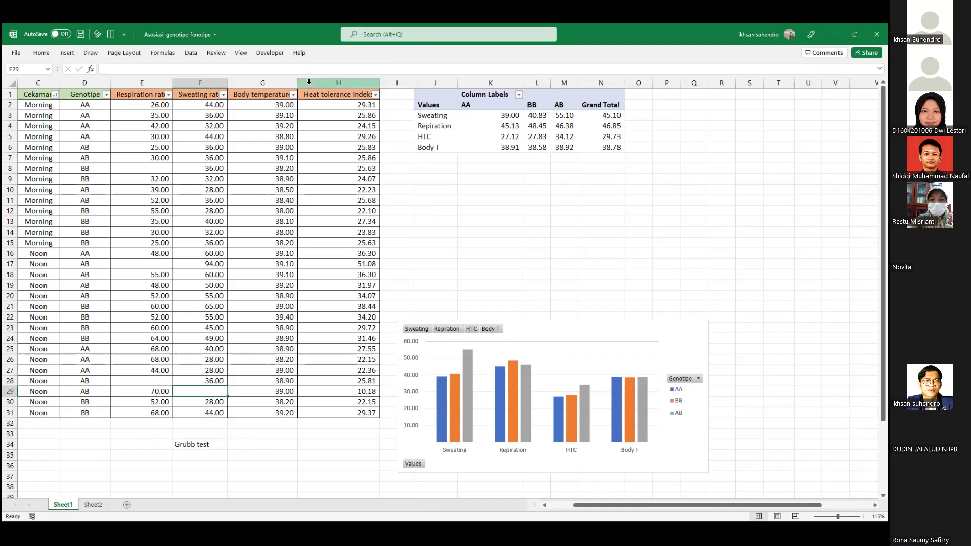
# Refresh the pivot without the outlier and check the chart's AB Sweating at 47.89
pyautogui.click(545, 125)
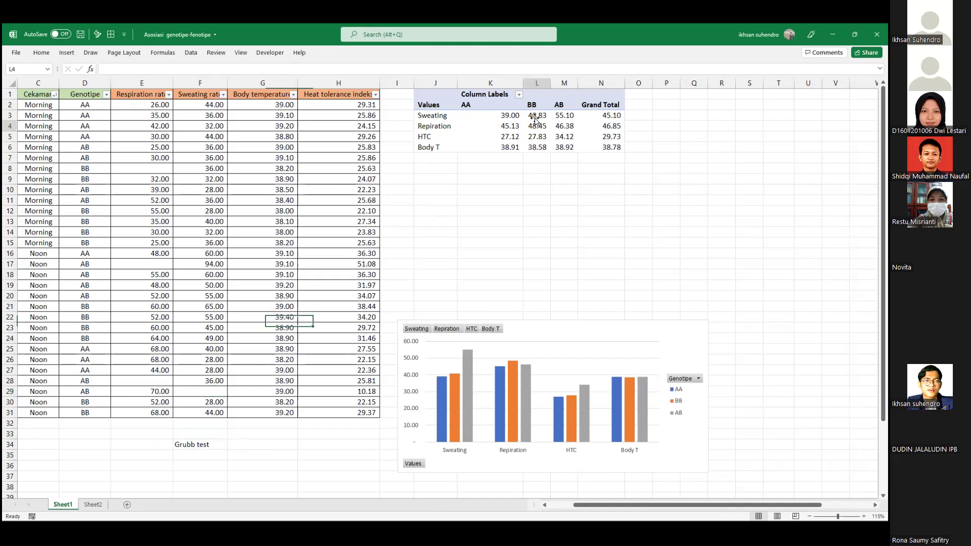
pyautogui.click(362, 76)
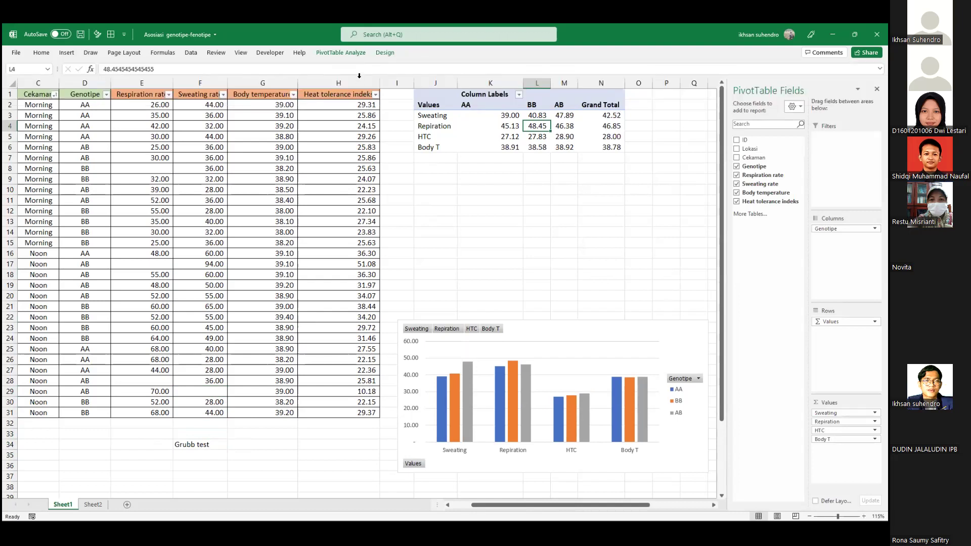
pyautogui.click(497, 392)
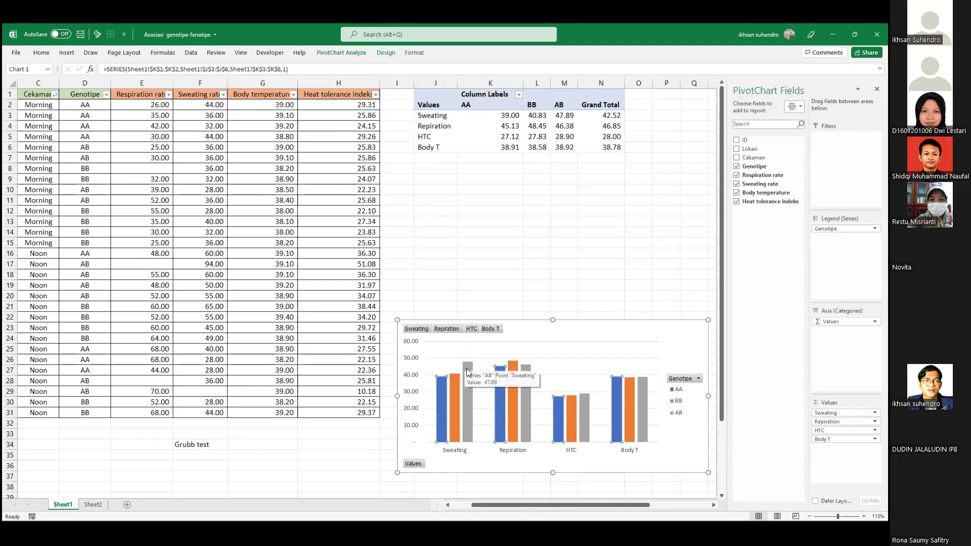
pyautogui.moveTo(530, 429)
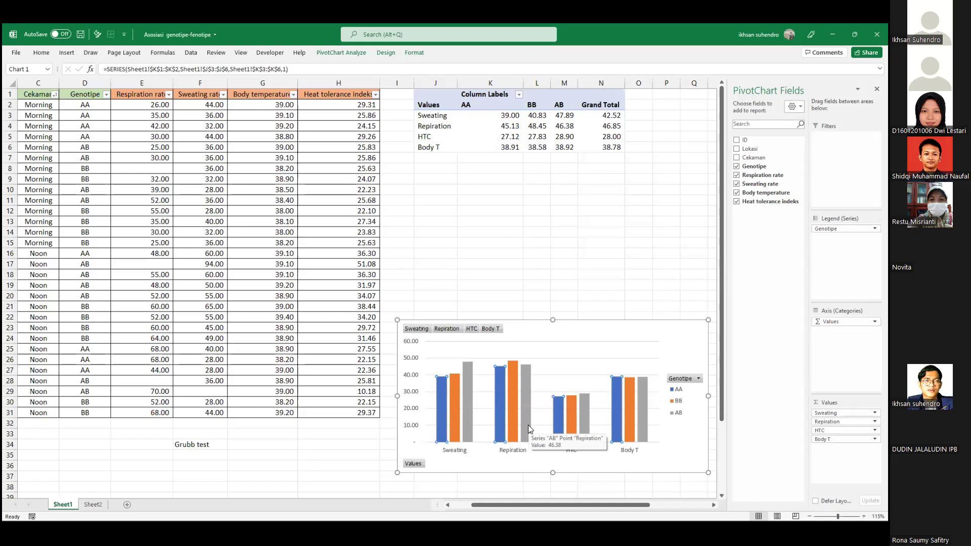
pyautogui.click(602, 369)
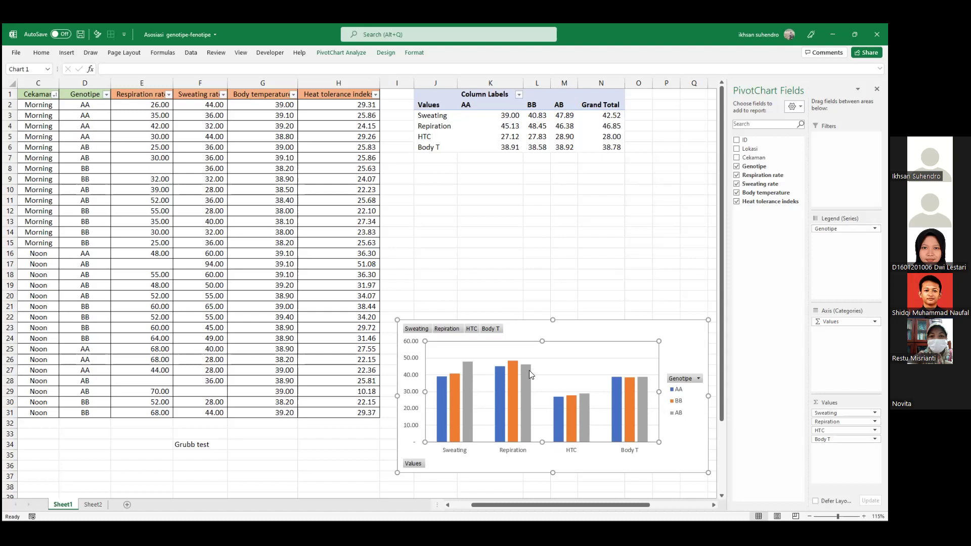
# Change H2 to =(G2/38.3+F2/23), dropping the ×10, and copy it down to H3:H31
pyautogui.click(355, 103)
pyautogui.click(172, 69)
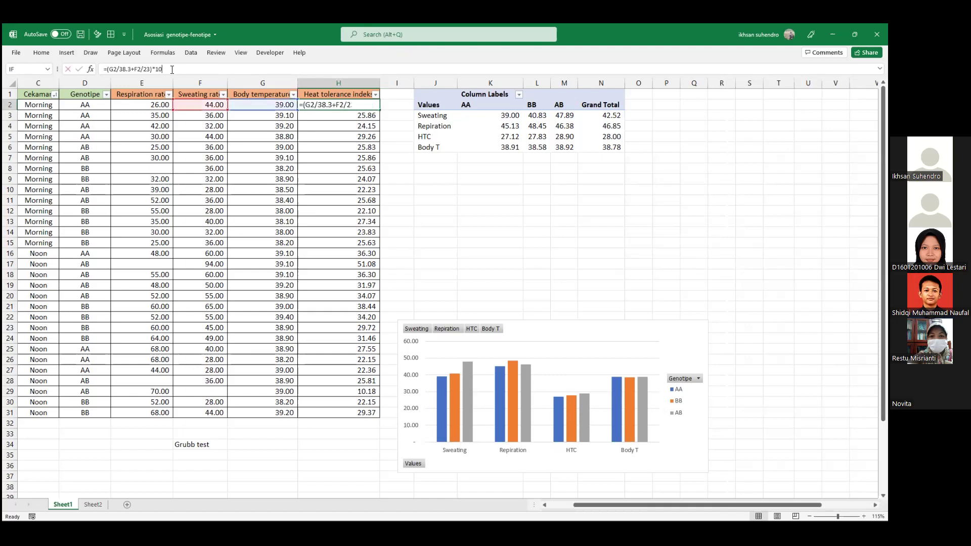
pyautogui.press('BackSpace')
pyautogui.press('BackSpace')
pyautogui.press('Return')
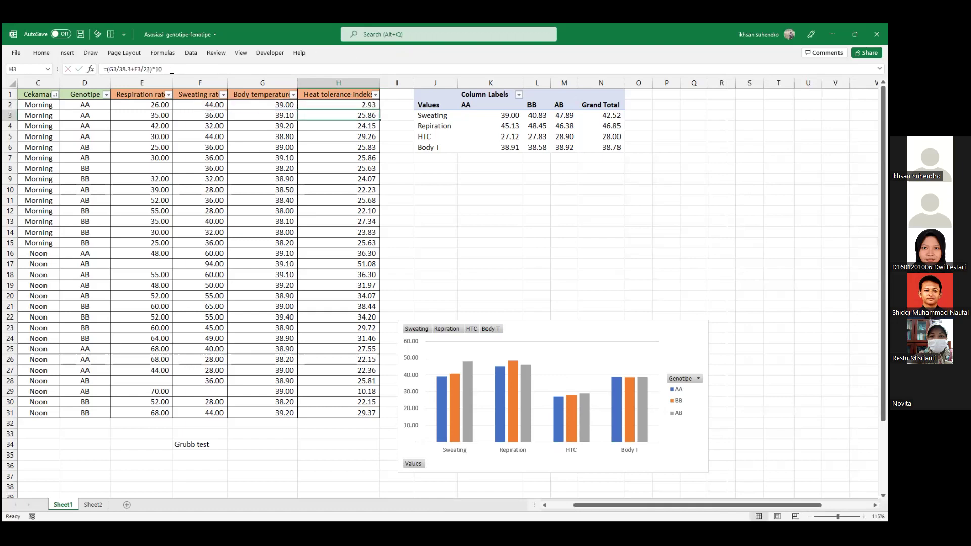
pyautogui.click(363, 103)
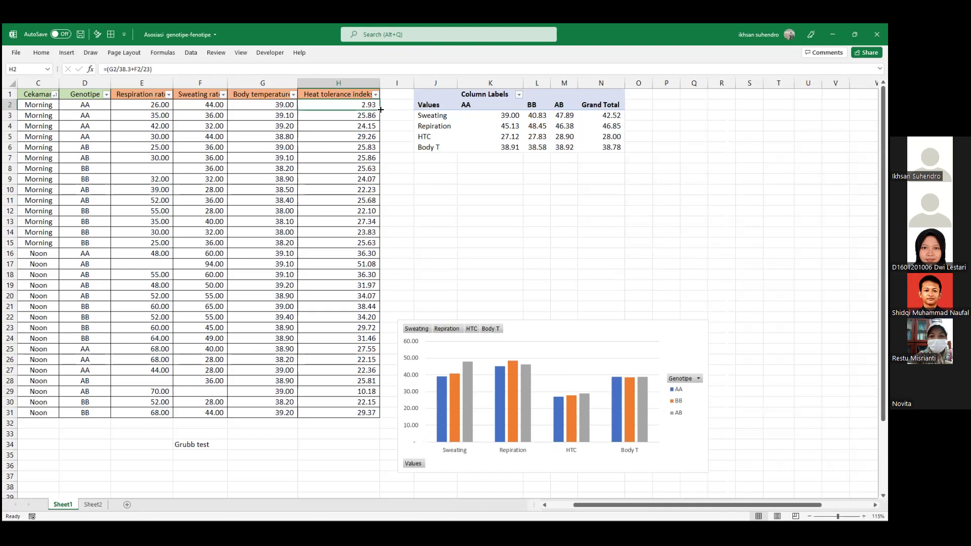
pyautogui.hotkey('ctrl', 'c')
pyautogui.click(372, 114)
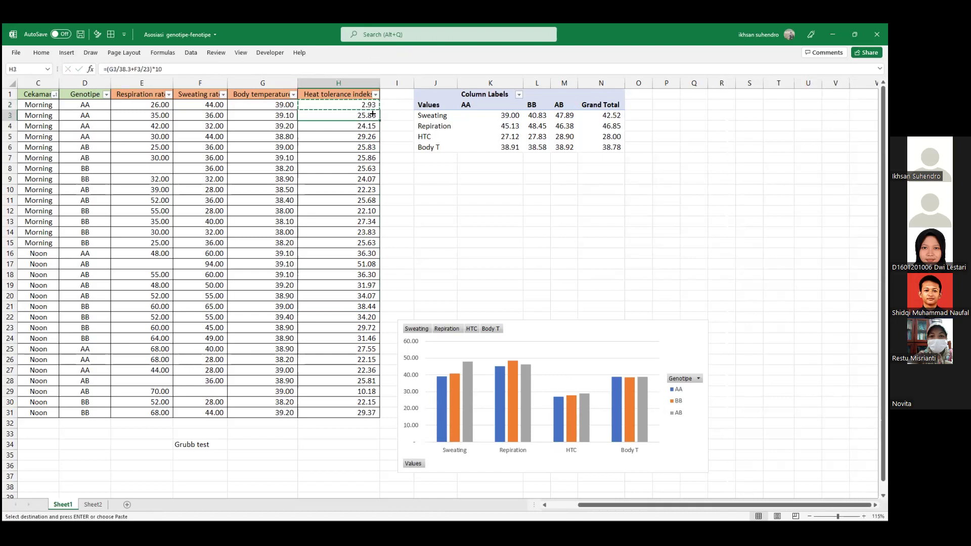
pyautogui.hotkey('ctrl', 'shift', 'Down')
pyautogui.hotkey('ctrl', 'v')
# Refresh the PivotTable so HTC averages read 2.71 (AA), 2.78 (BB) and 2.89 (AB)
pyautogui.click(481, 139)
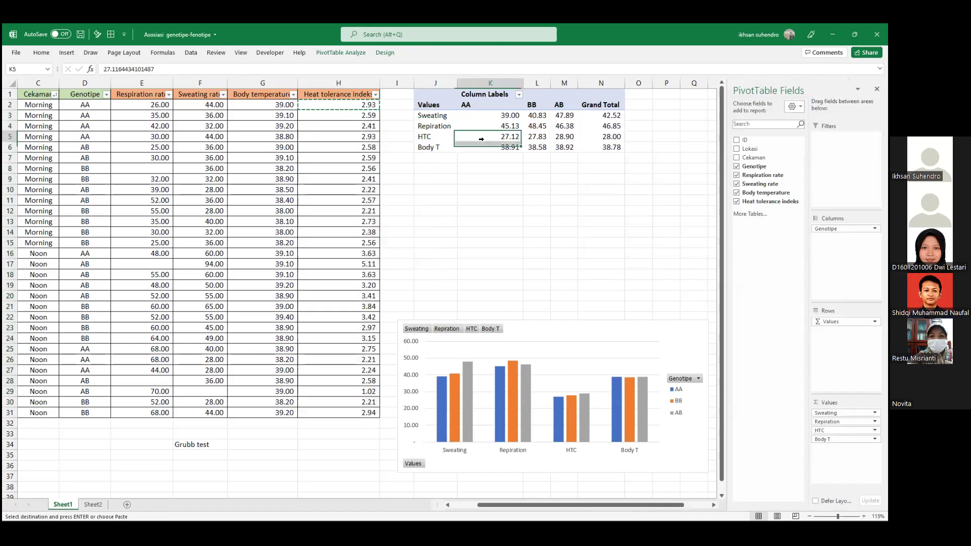
pyautogui.click(341, 53)
pyautogui.click(336, 207)
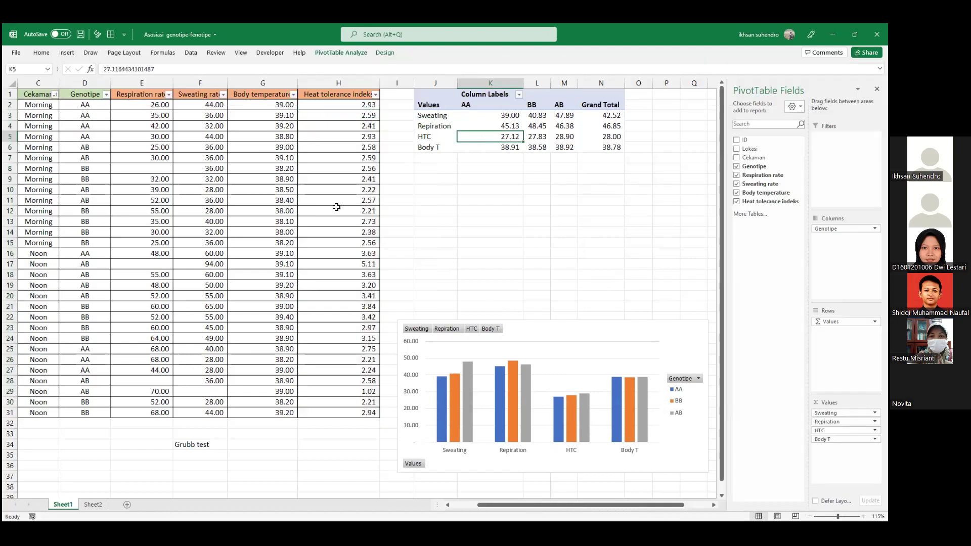
pyautogui.click(435, 231)
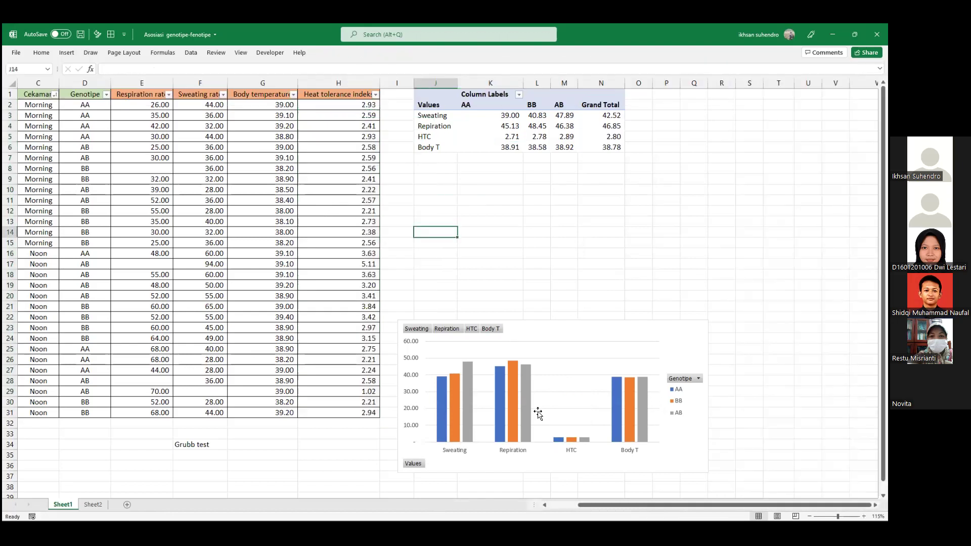
pyautogui.click(565, 427)
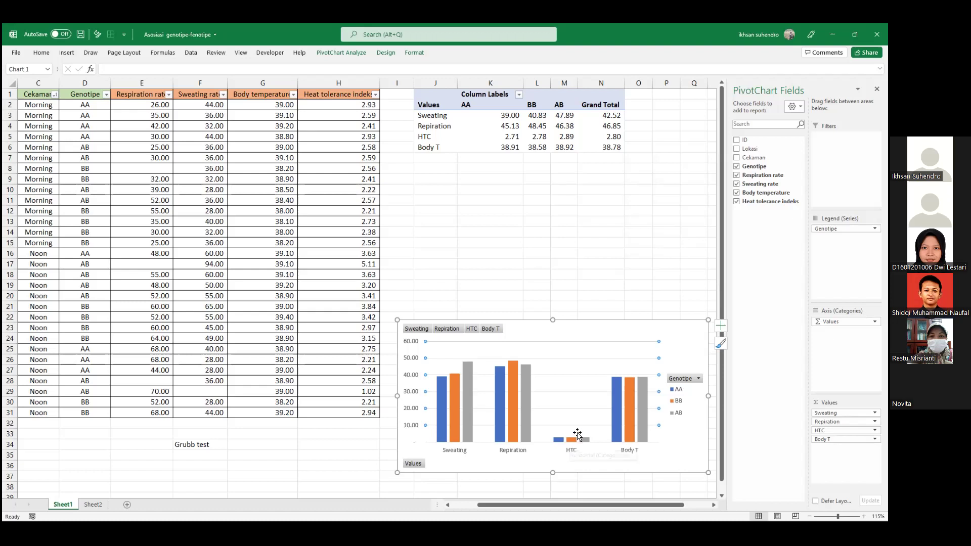
# Uncheck Respiration rate and Sweating rate in the PivotChart Fields pane
pyautogui.click(736, 175)
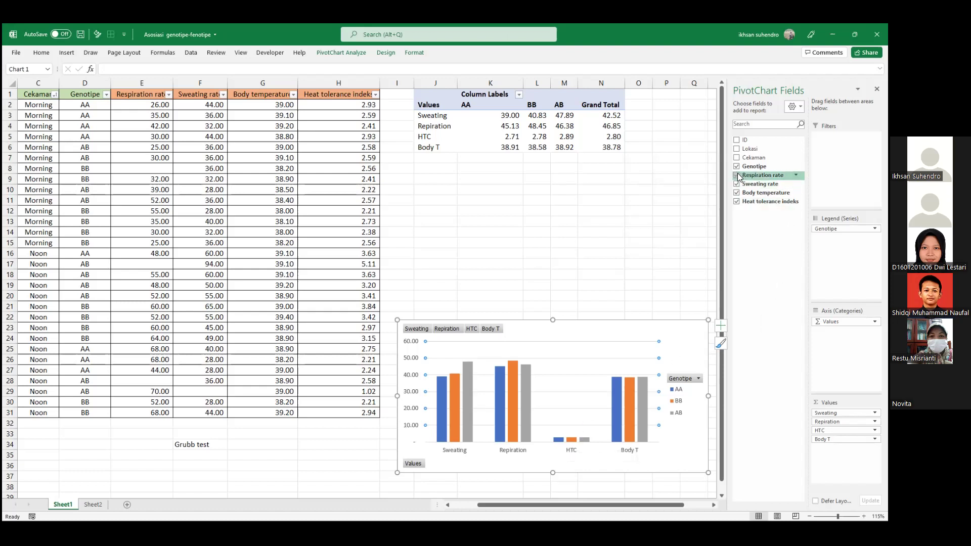
pyautogui.click(736, 183)
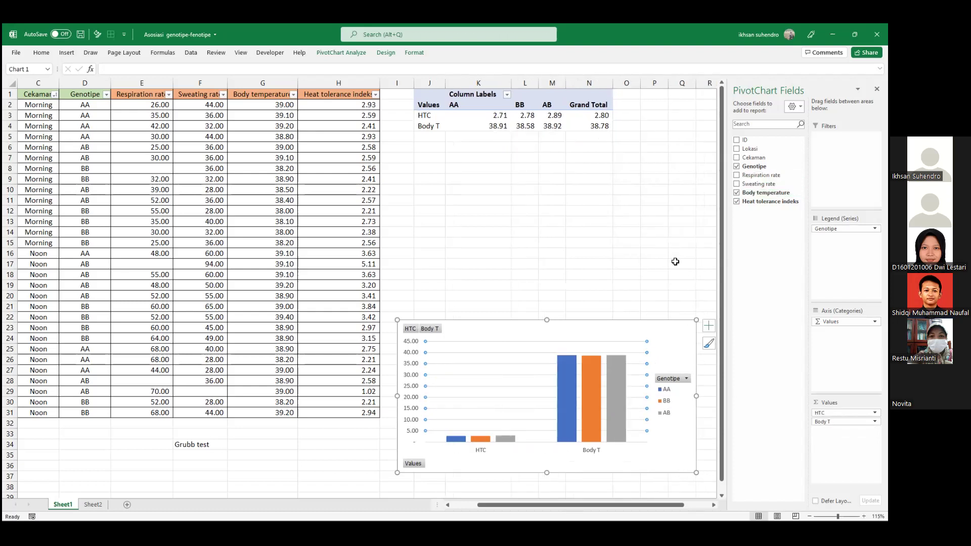
pyautogui.click(506, 438)
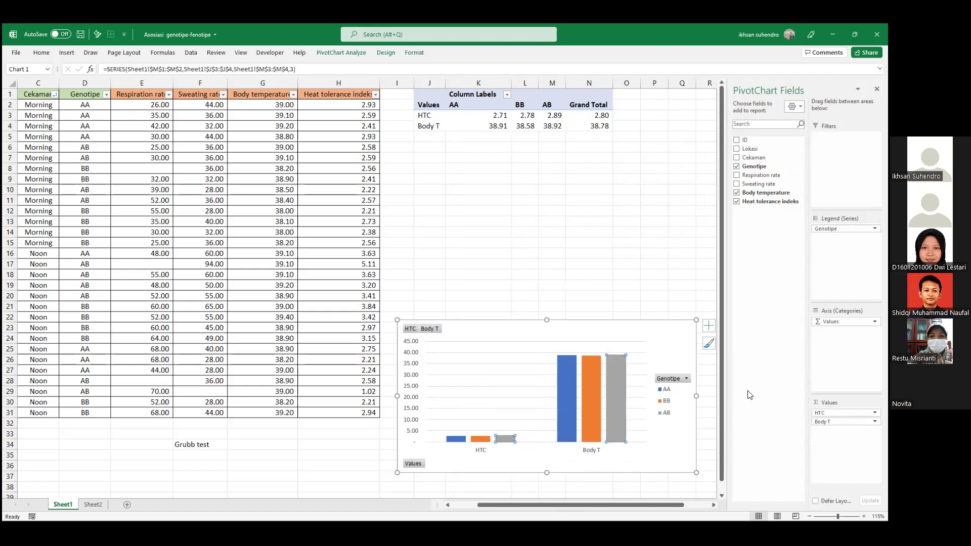
pyautogui.moveTo(845, 321)
pyautogui.mouseDown()
pyautogui.moveTo(846, 236)
pyautogui.moveTo(842, 322)
pyautogui.mouseUp()
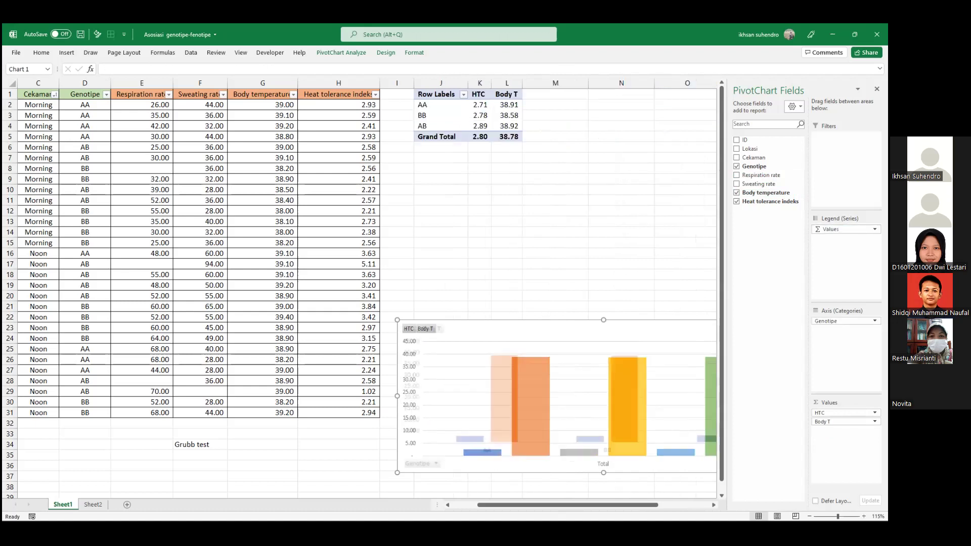
pyautogui.moveTo(638, 505); pyautogui.dragTo(685, 501)
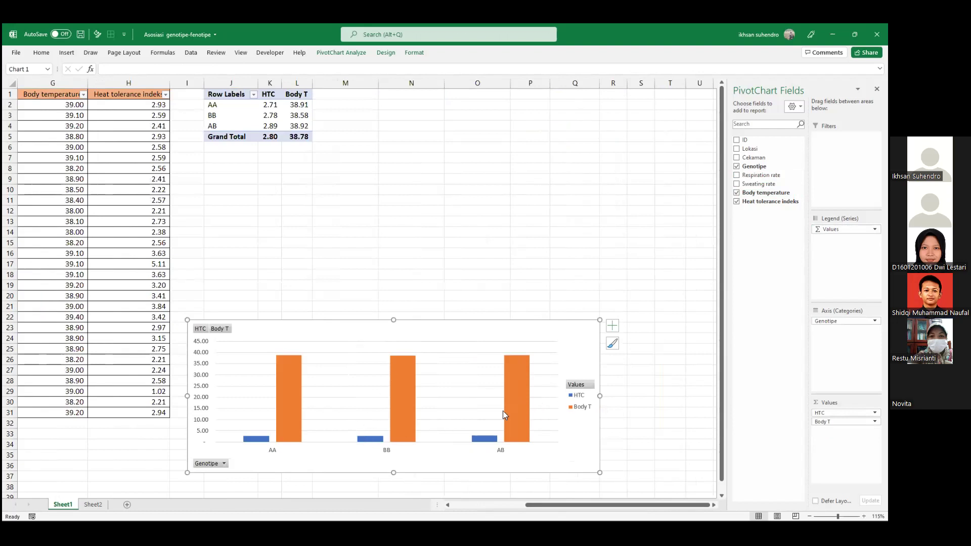
pyautogui.click(374, 439)
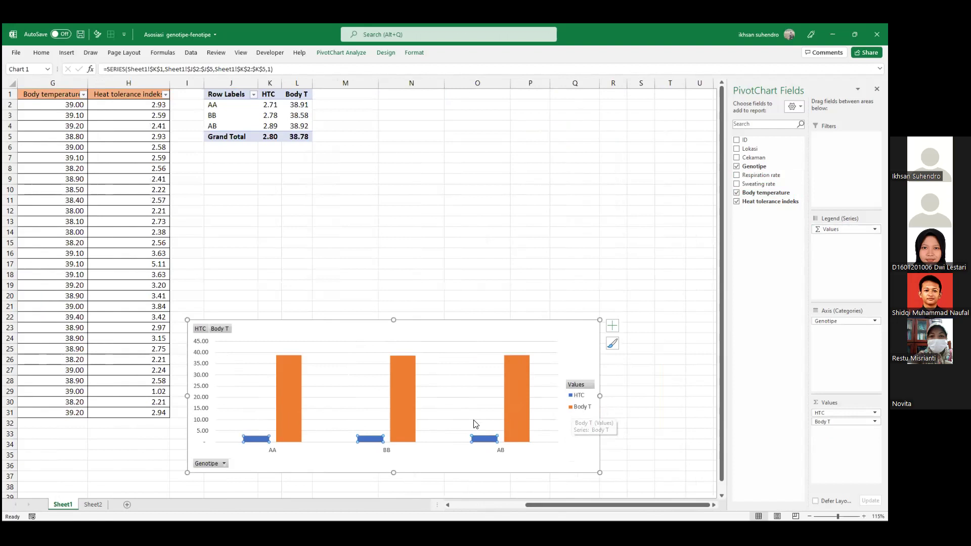
pyautogui.click(484, 297)
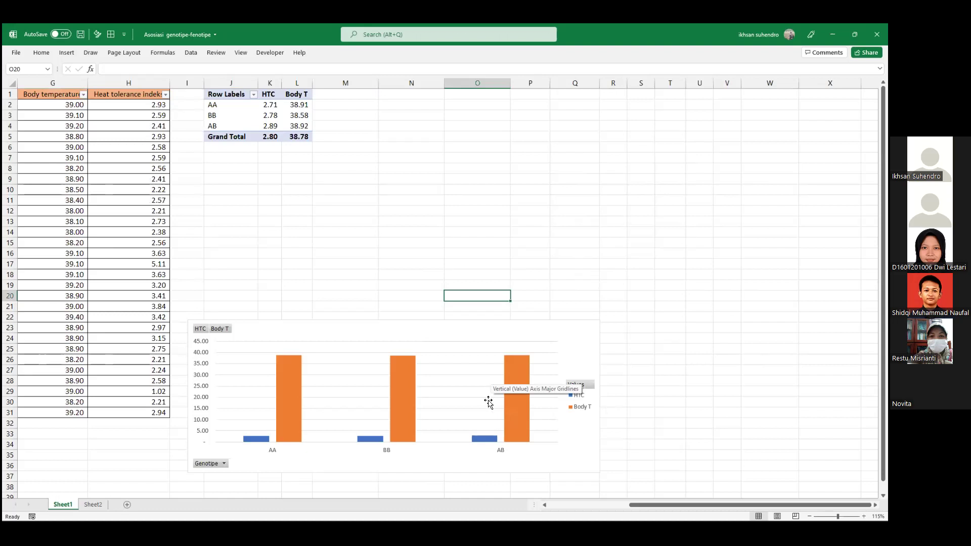
pyautogui.click(483, 438)
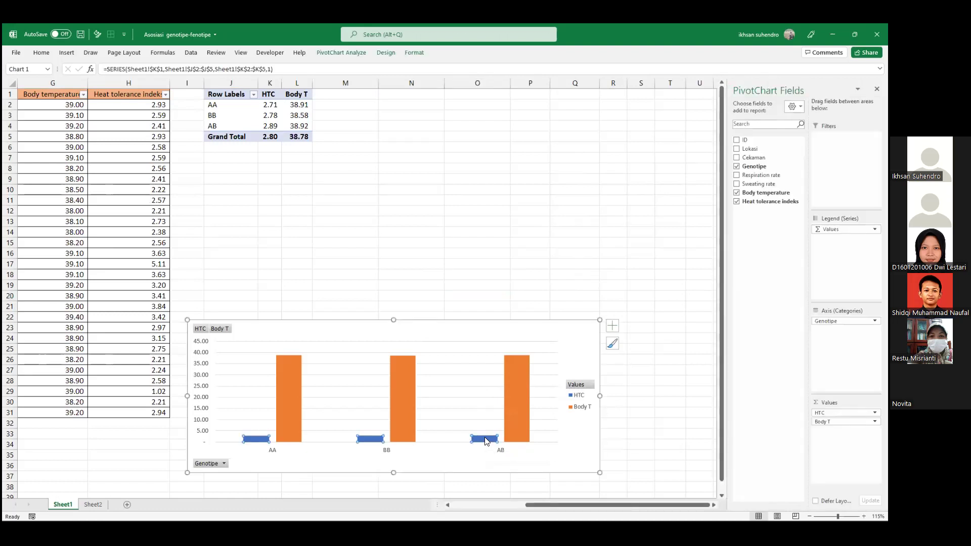
# Make Body T a line on a secondary axis while HTC stays as columns
pyautogui.moveTo(480, 436)
pyautogui.click(519, 409)
pyautogui.click(490, 437)
pyautogui.rightClick(489, 437)
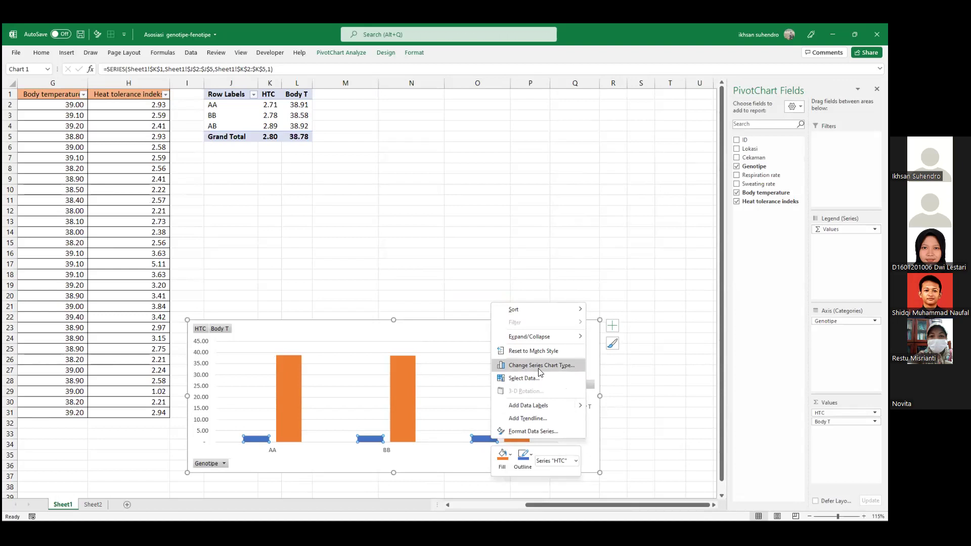
pyautogui.click(558, 367)
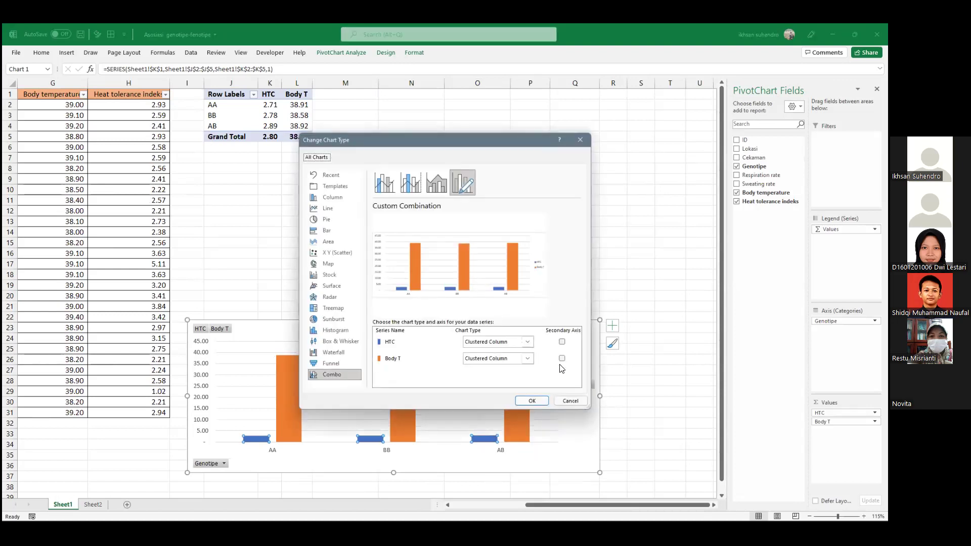
pyautogui.click(528, 359)
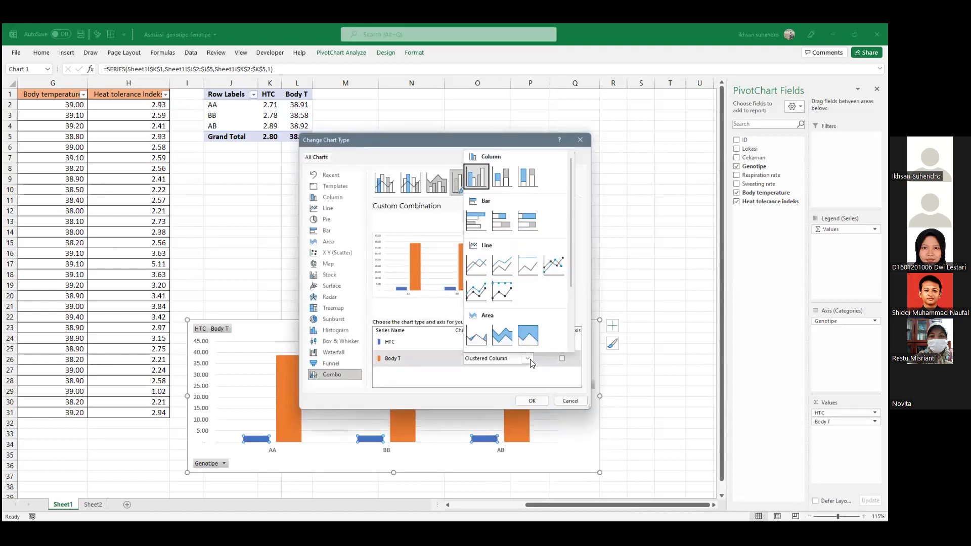
pyautogui.click(476, 264)
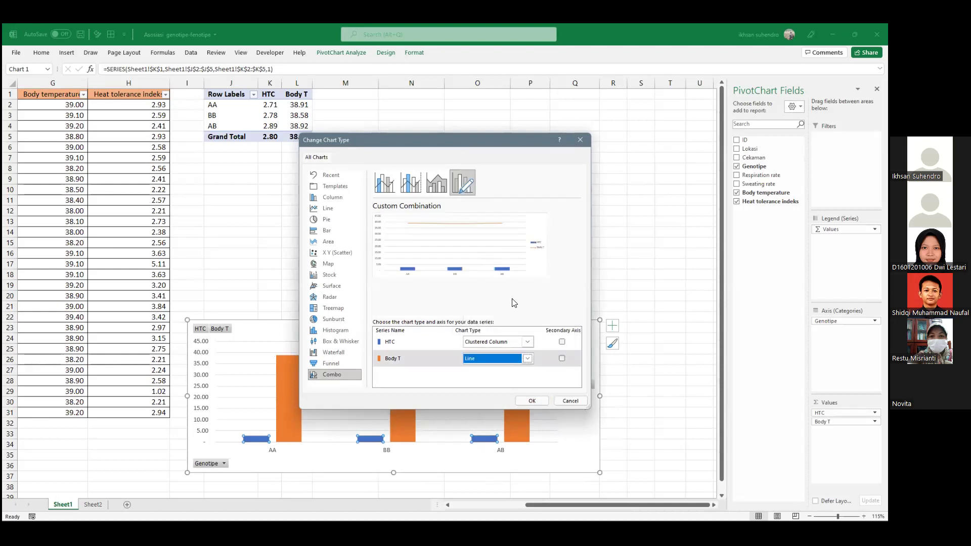
pyautogui.click(562, 359)
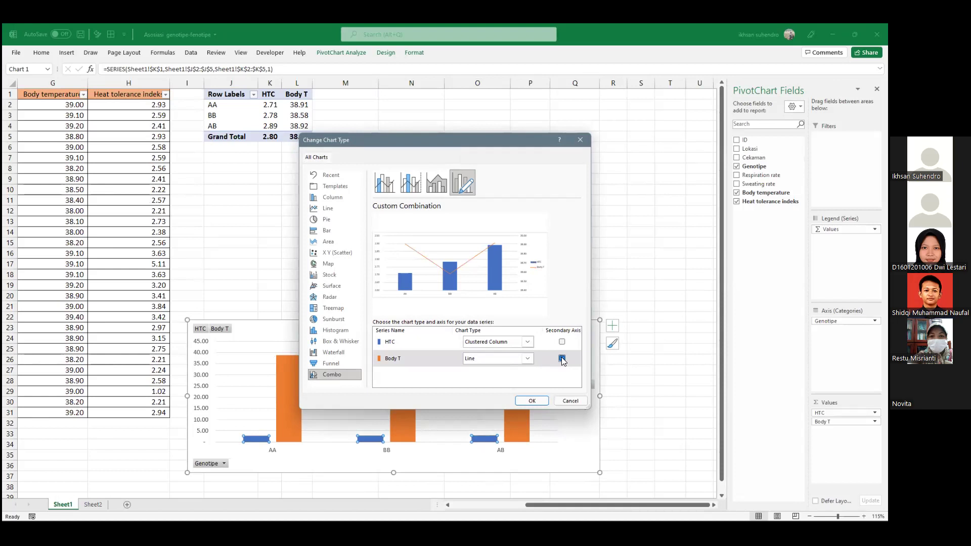
pyautogui.click(526, 400)
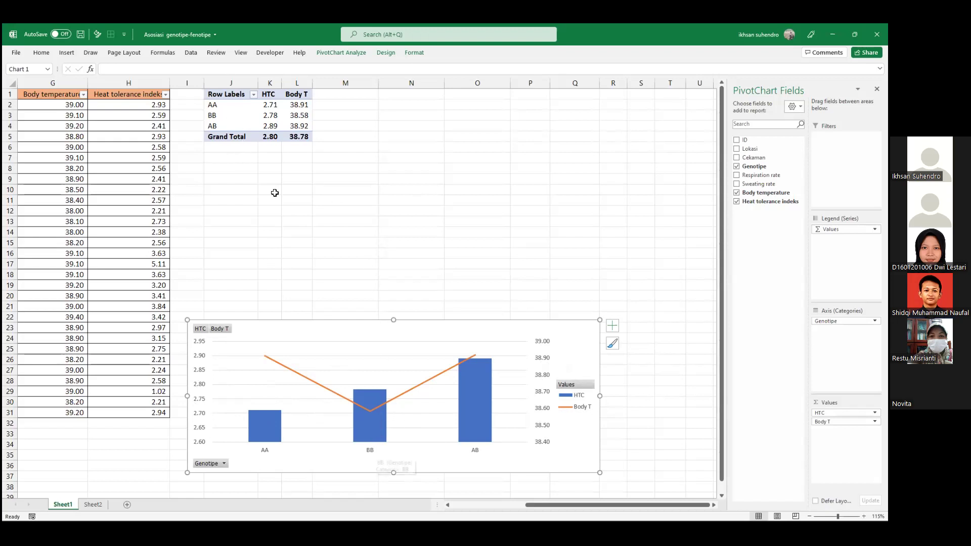
# Move the BB row label down below AB in the pivot table
pyautogui.moveTo(377, 420)
pyautogui.click(219, 115)
pyautogui.rightClick(220, 117)
pyautogui.press('Escape')
pyautogui.click(223, 118)
pyautogui.rightClick(234, 119)
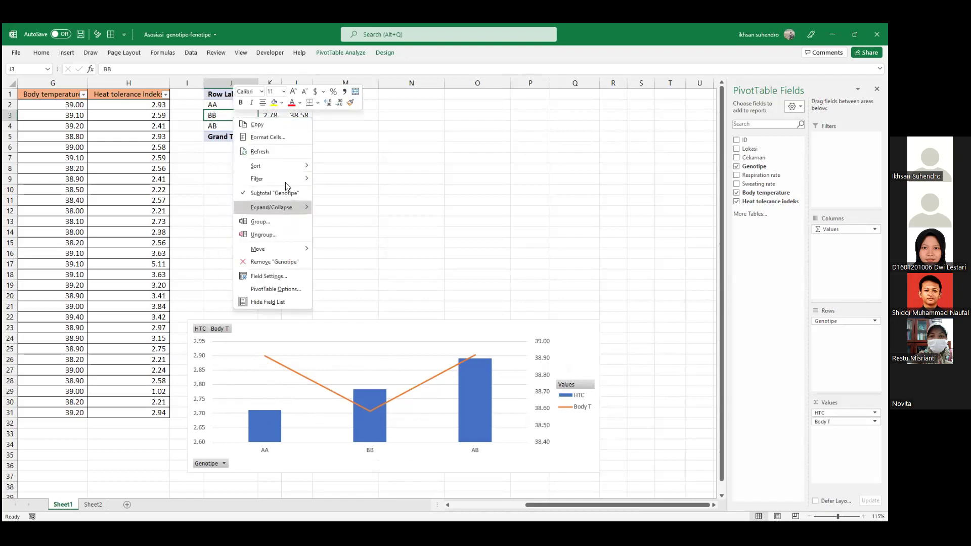
pyautogui.moveTo(290, 169)
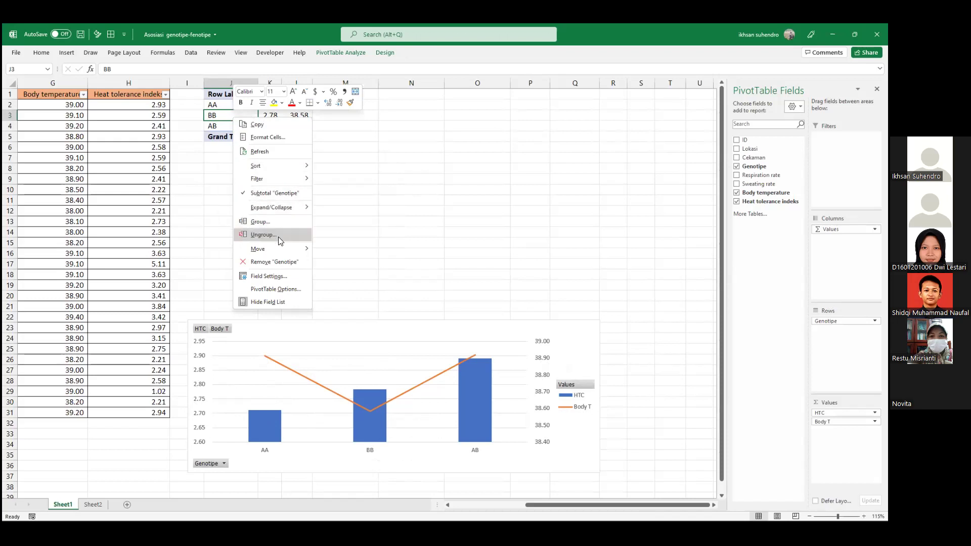
pyautogui.moveTo(290, 250)
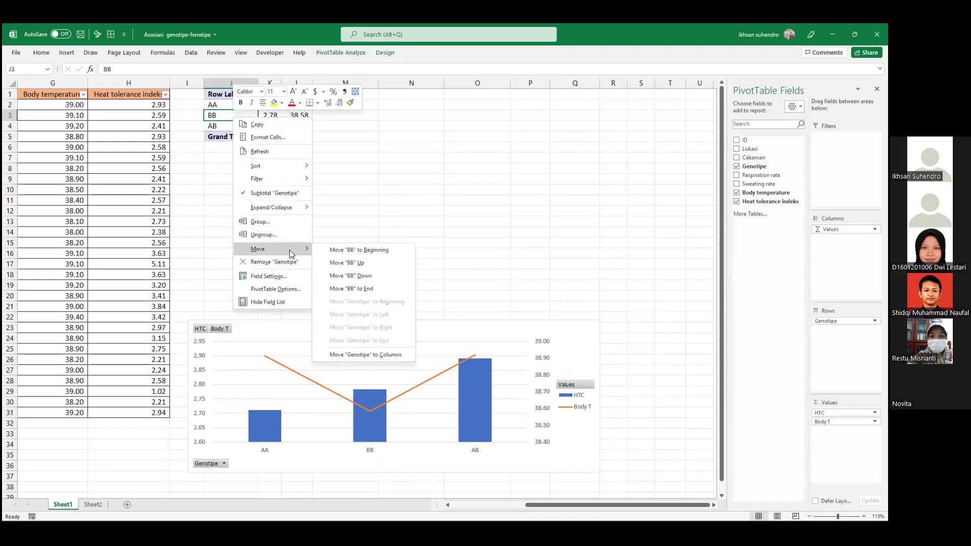
pyautogui.click(359, 287)
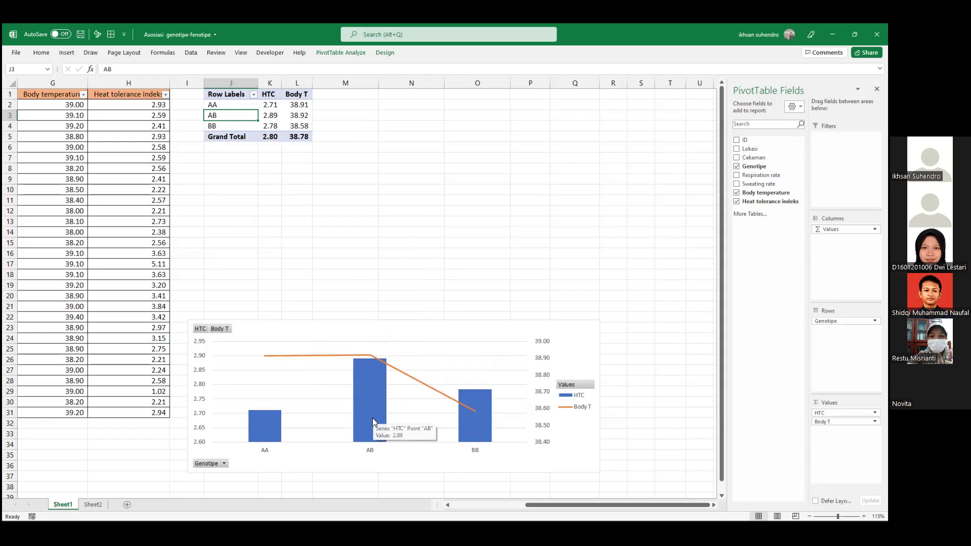
pyautogui.moveTo(469, 436)
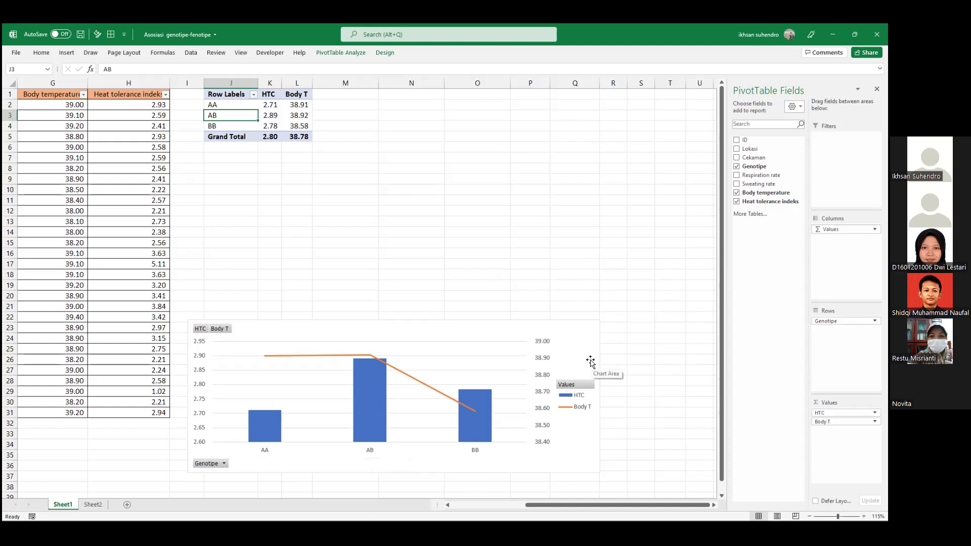
# Add Cekaman to split each genotype into Noon and Morning, and delete the pivot chart
pyautogui.click(271, 114)
pyautogui.click(736, 175)
pyautogui.click(736, 175)
pyautogui.click(736, 158)
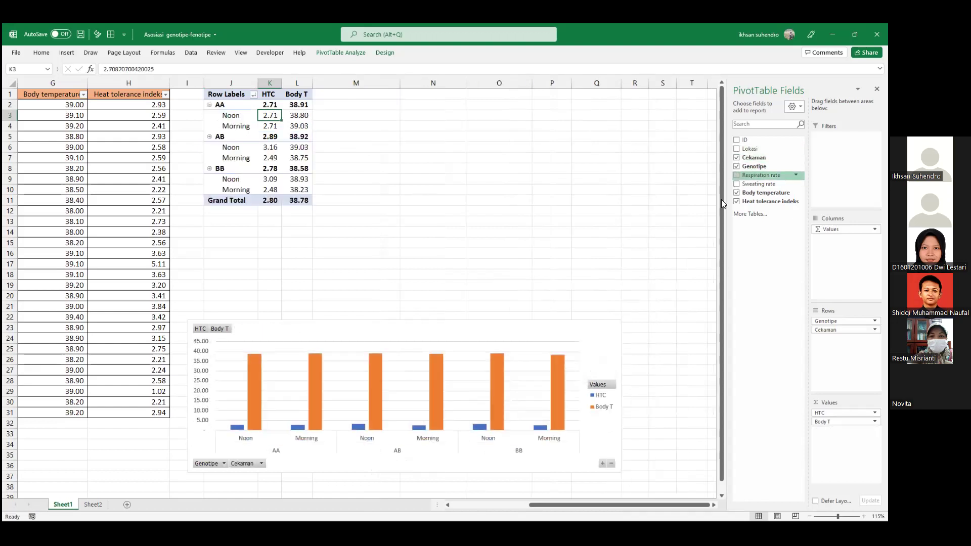
pyautogui.click(611, 351)
pyautogui.press('Delete')
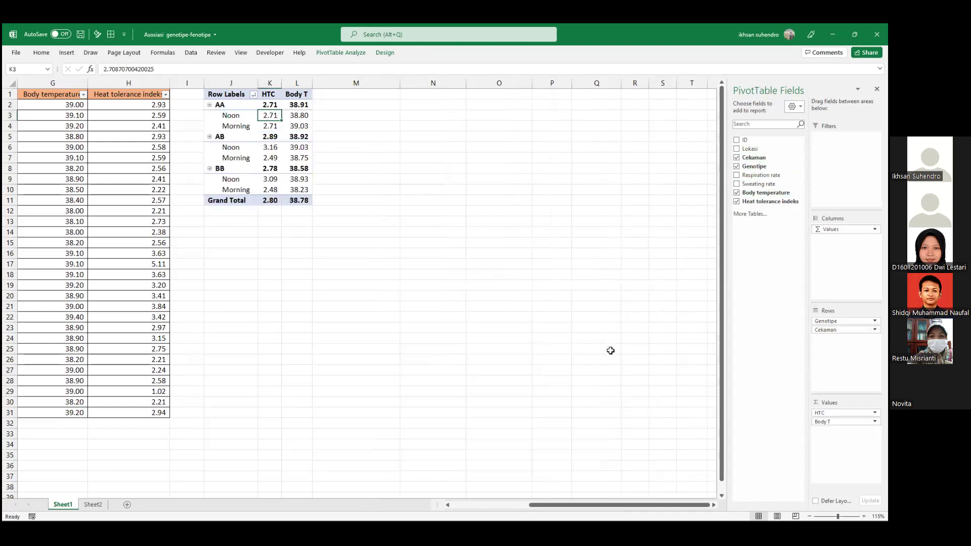
# Add Respiration rate and Sweating rate to the pivot values, summarized as averages
pyautogui.click(736, 175)
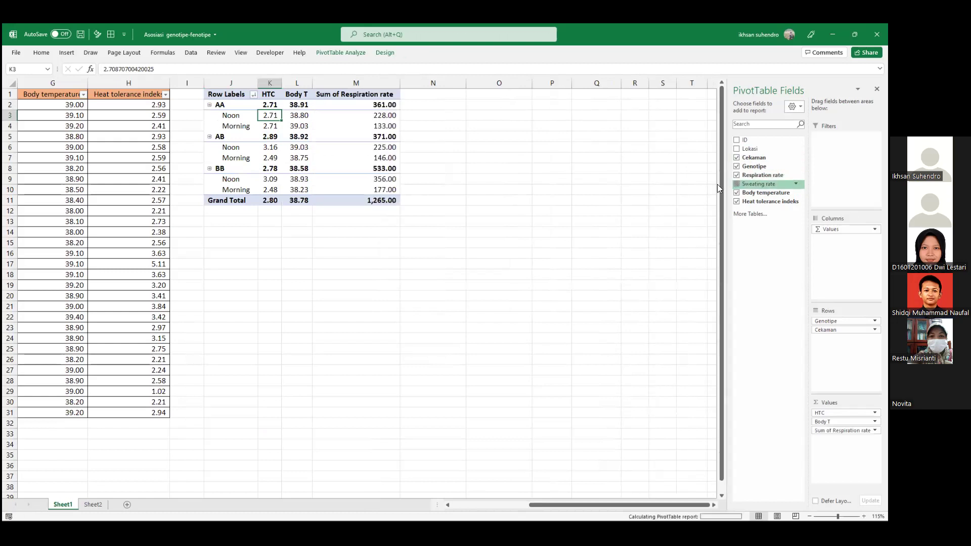
pyautogui.click(354, 94)
pyautogui.rightClick(354, 94)
pyautogui.moveTo(450, 197)
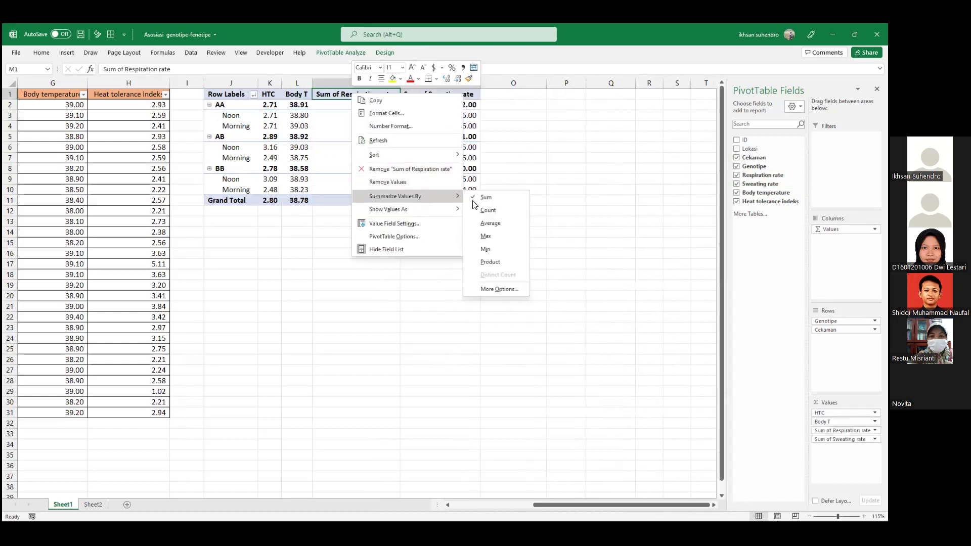
pyautogui.click(488, 223)
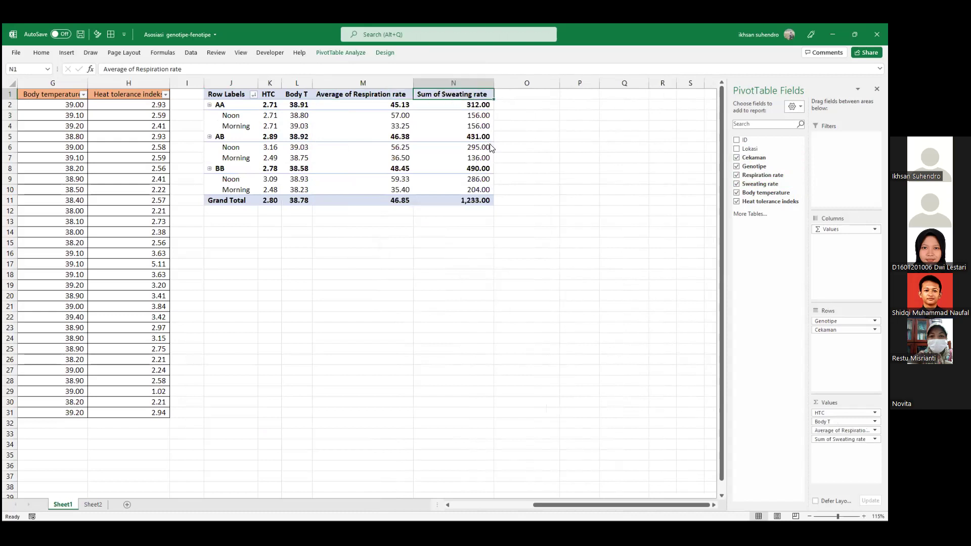
pyautogui.rightClick(448, 95)
pyautogui.moveTo(526, 198)
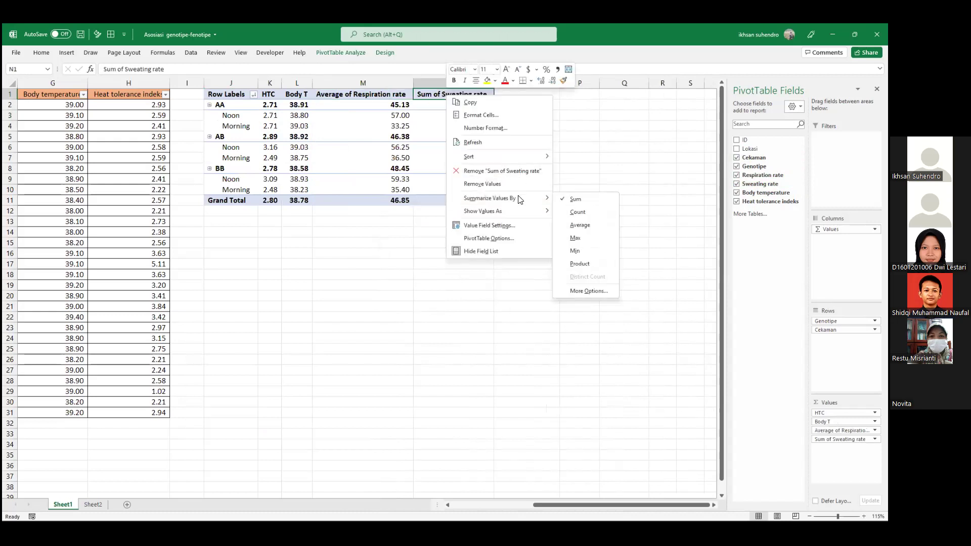
pyautogui.click(576, 225)
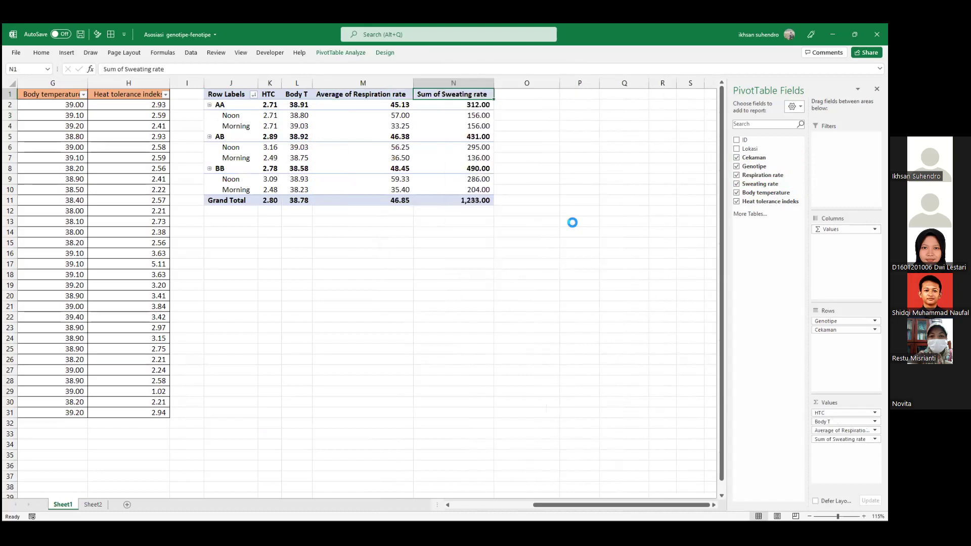
pyautogui.click(453, 149)
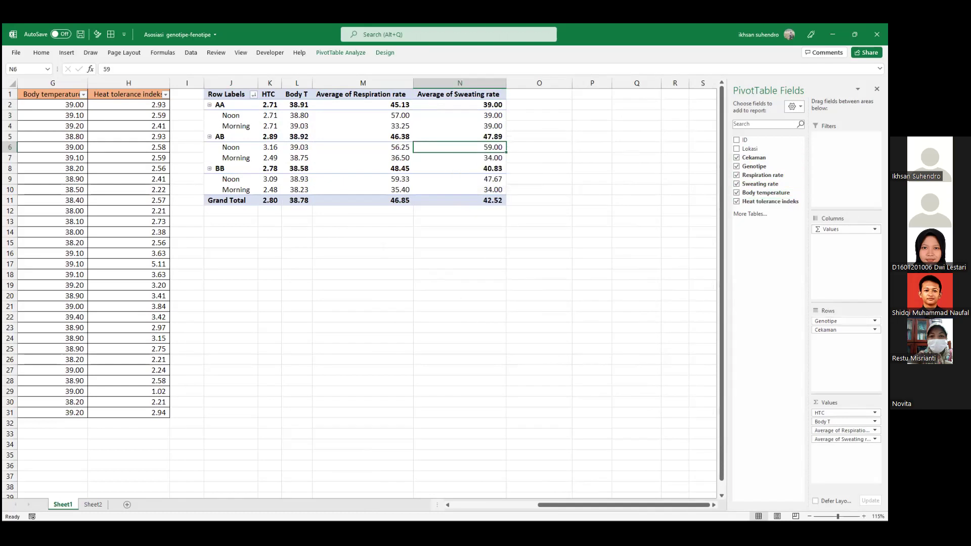
# Move Cekaman above Genotipe in Rows and check the Noon BB HTC value of 3.09
pyautogui.moveTo(825, 330); pyautogui.dragTo(827, 318)
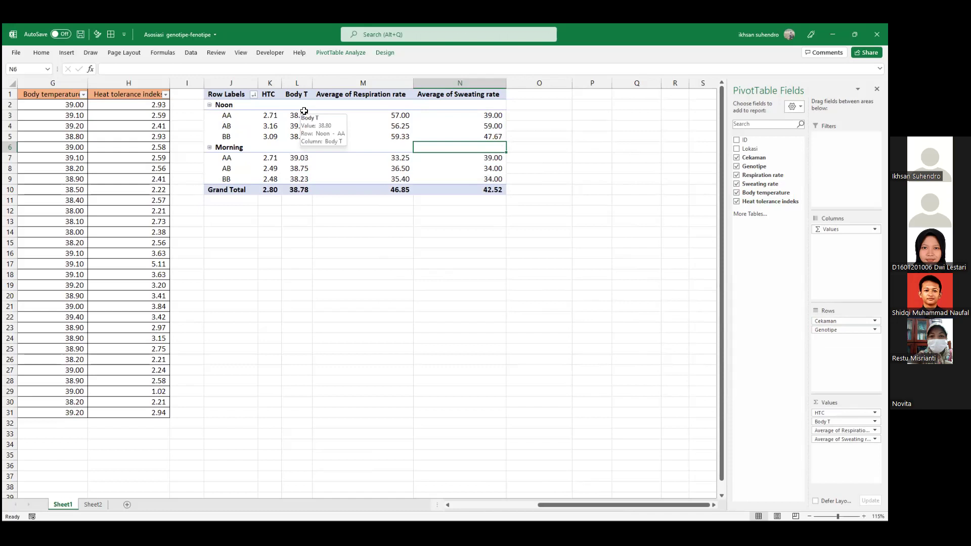
pyautogui.click(298, 135)
pyautogui.click(269, 137)
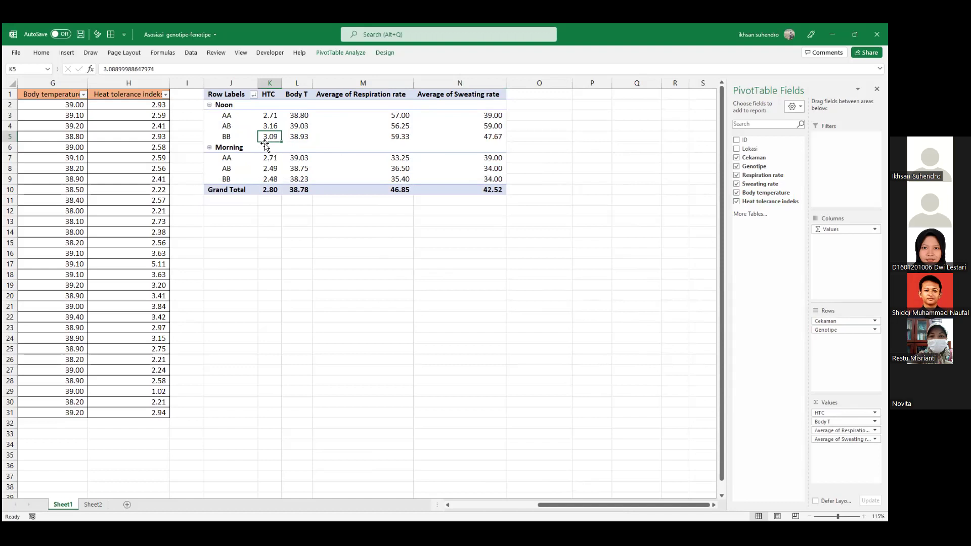
pyautogui.moveTo(561, 505); pyautogui.dragTo(523, 506)
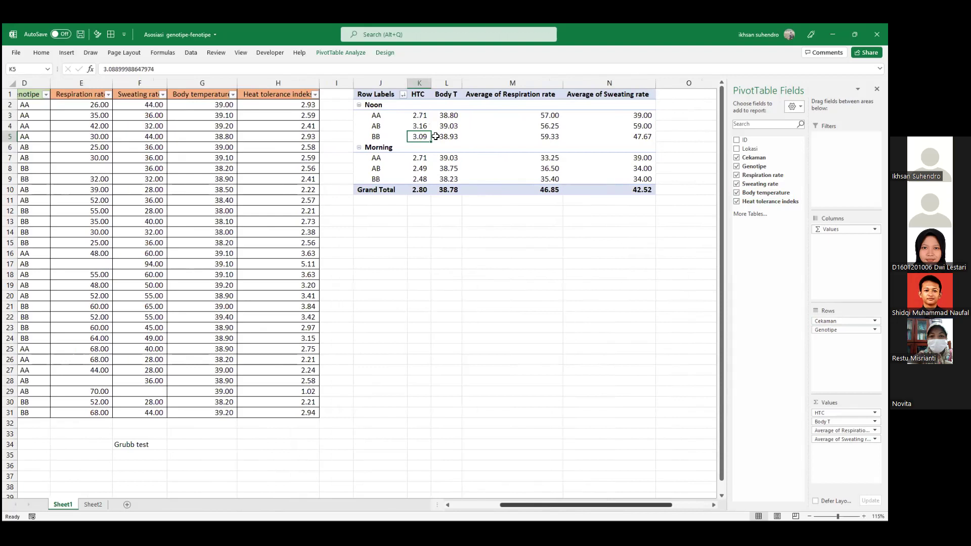
pyautogui.hscroll(-1, 435, 137)
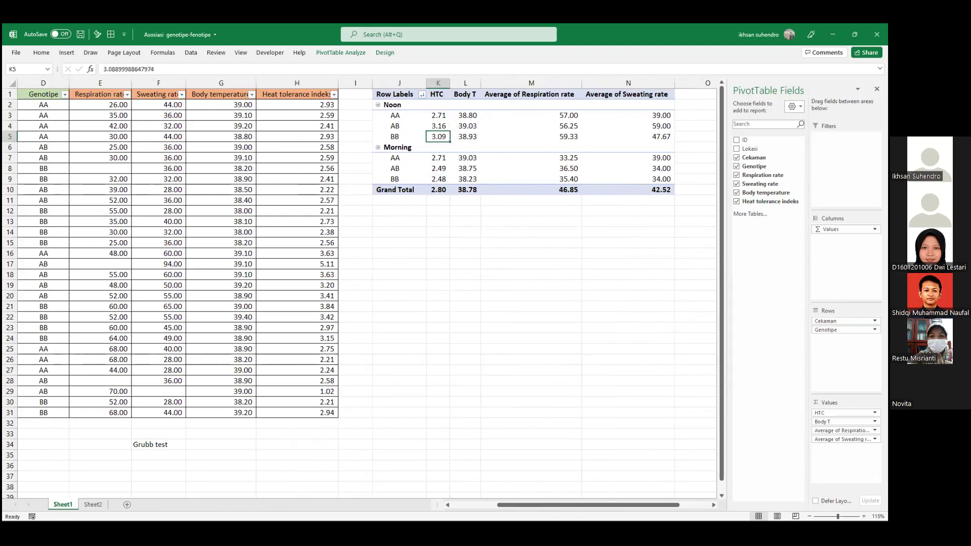
pyautogui.hscroll(-3, 364, 331)
pyautogui.hscroll(1, 161, 159)
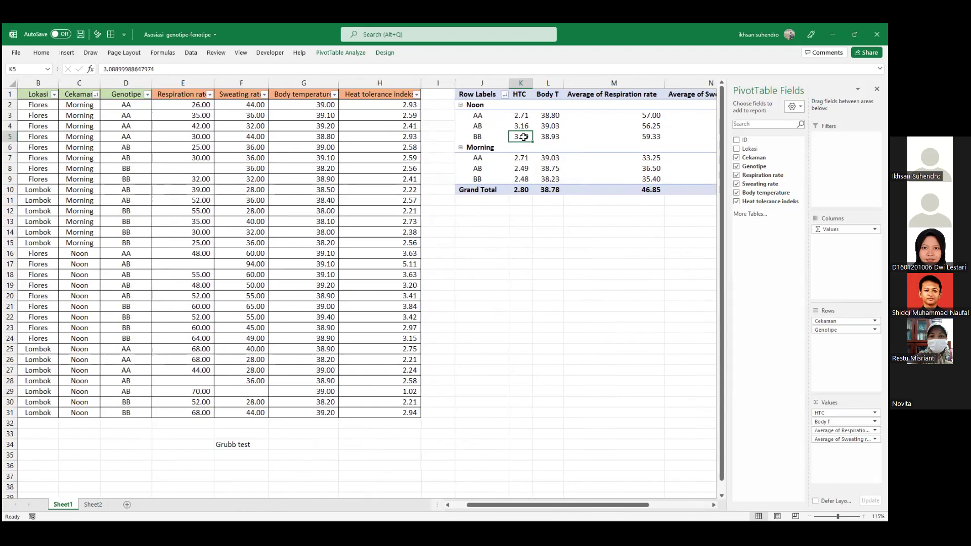
pyautogui.moveTo(523, 137)
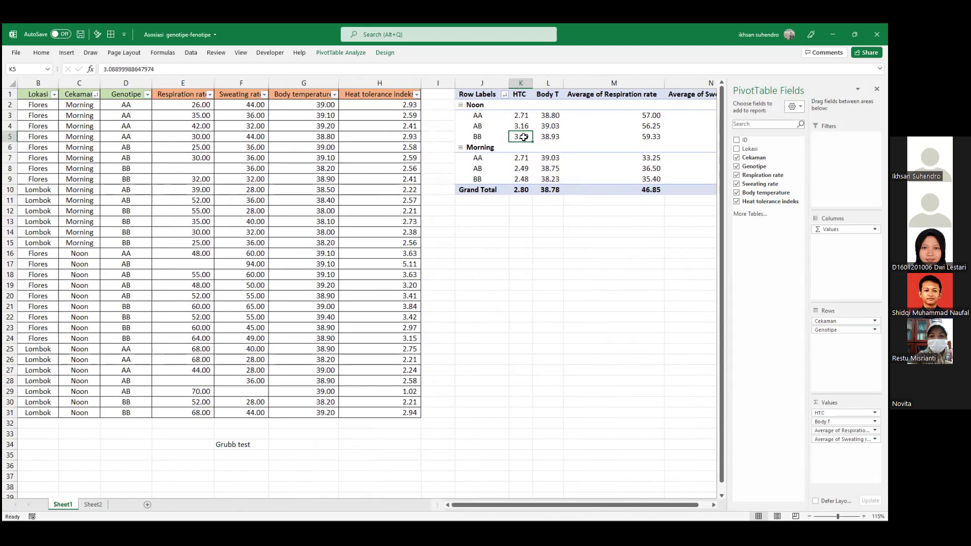
# Drill into the Noon BB HTC value 3.09 to list its six source records on Sheet3
pyautogui.doubleClick(523, 137)
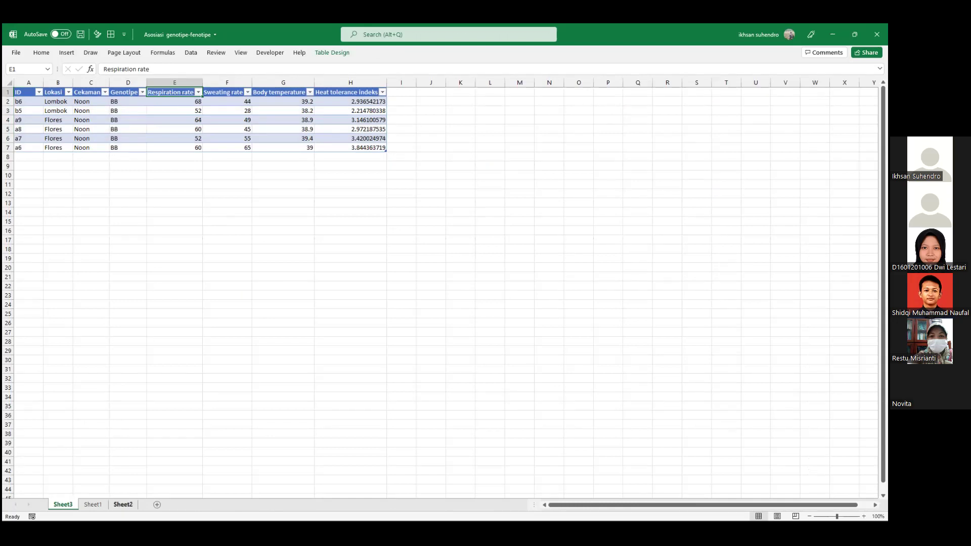
pyautogui.click(123, 504)
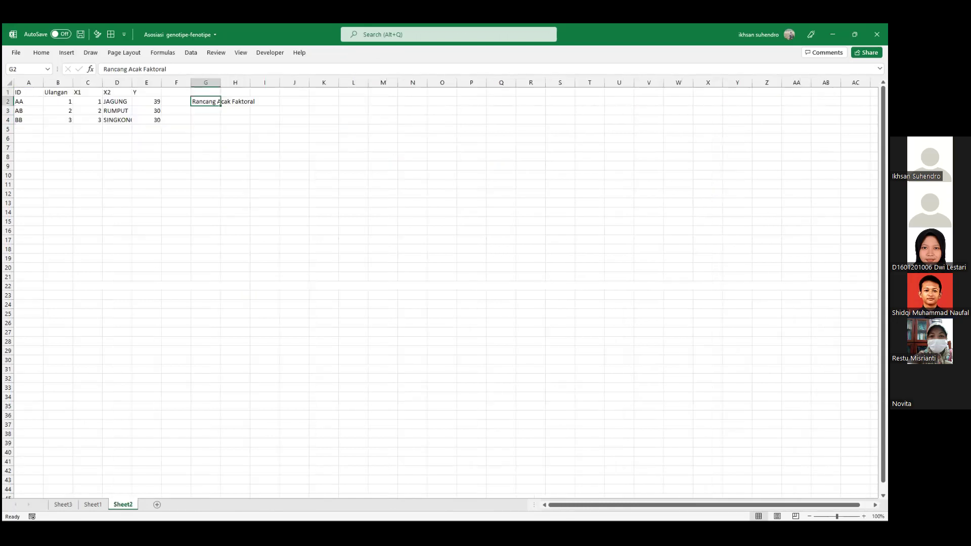
pyautogui.click(101, 504)
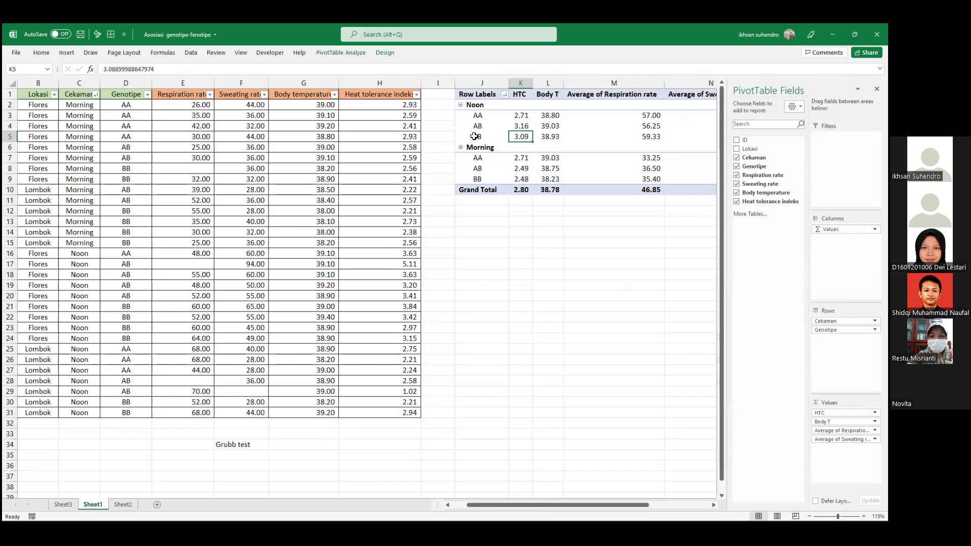
pyautogui.moveTo(518, 136)
pyautogui.click(63, 504)
# Sort Sheet3 by Respiration rate descending, test a deletion and undo it, then return to Sheet1
pyautogui.click(143, 111)
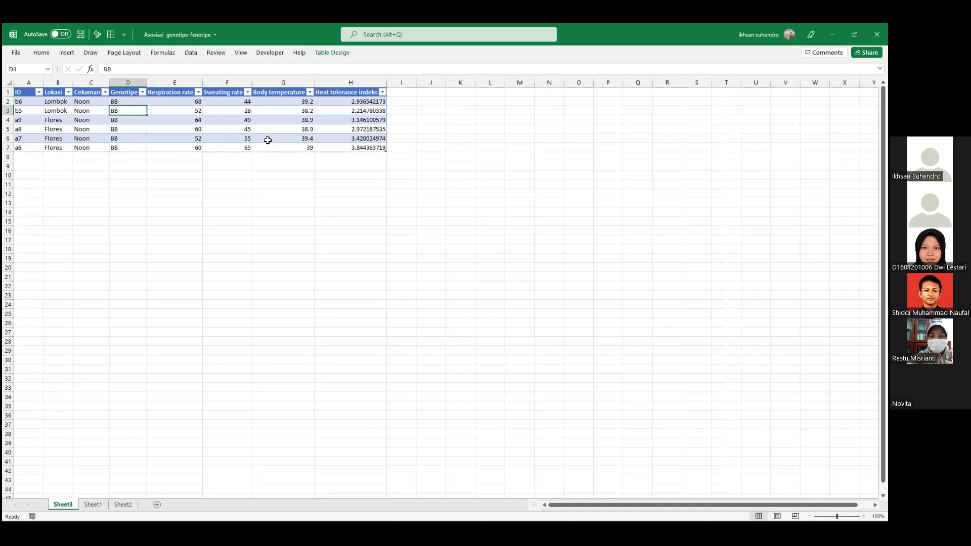
pyautogui.click(166, 103)
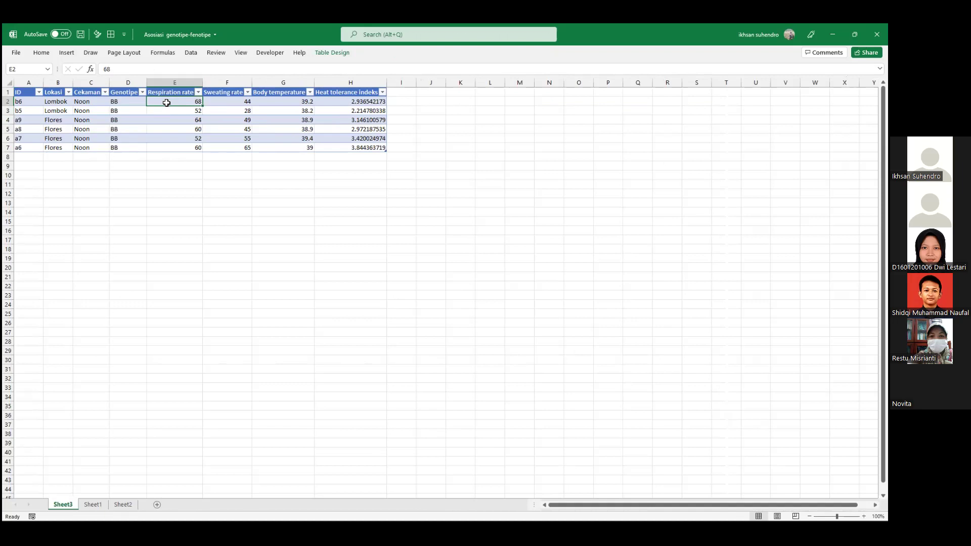
pyautogui.click(197, 92)
pyautogui.press('Escape')
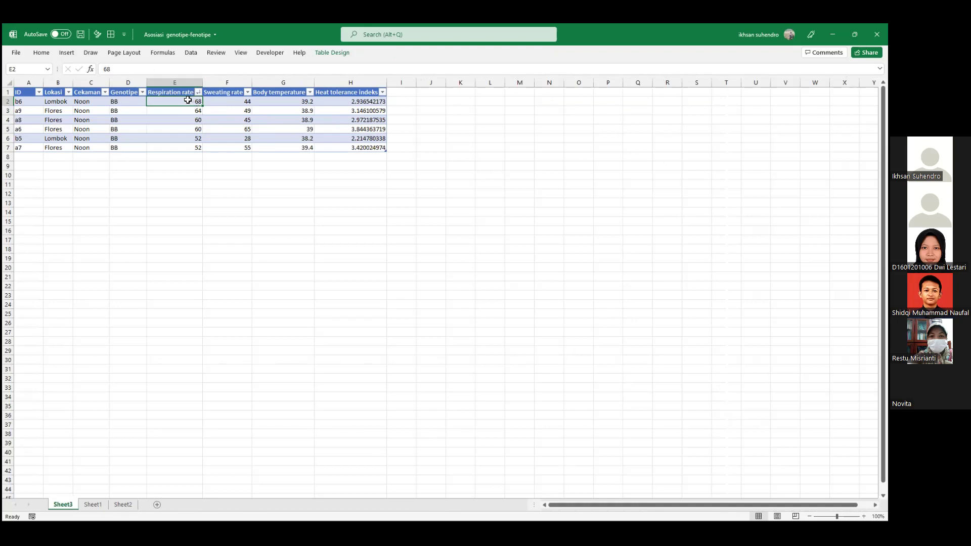
pyautogui.press('Delete')
pyautogui.click(196, 126)
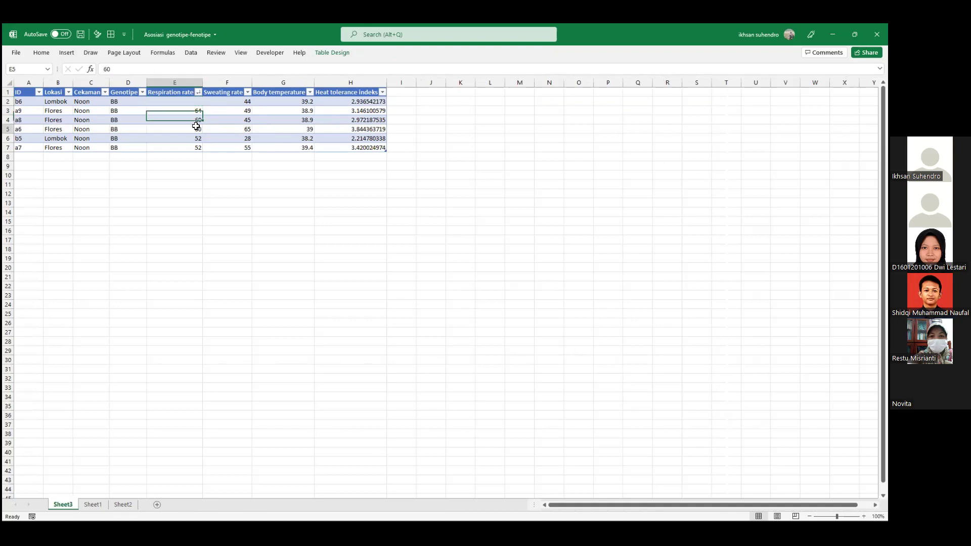
pyautogui.hotkey('ctrl', 'z')
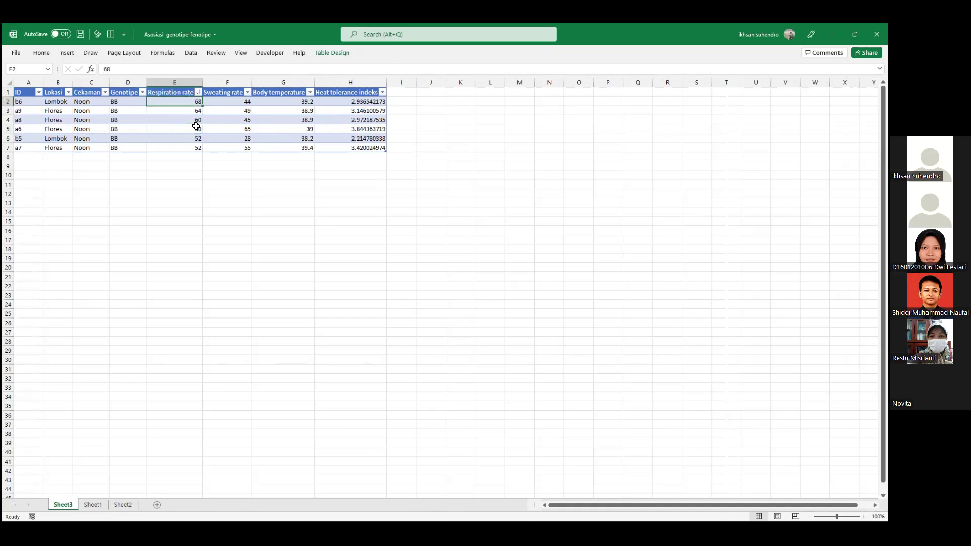
pyautogui.click(298, 126)
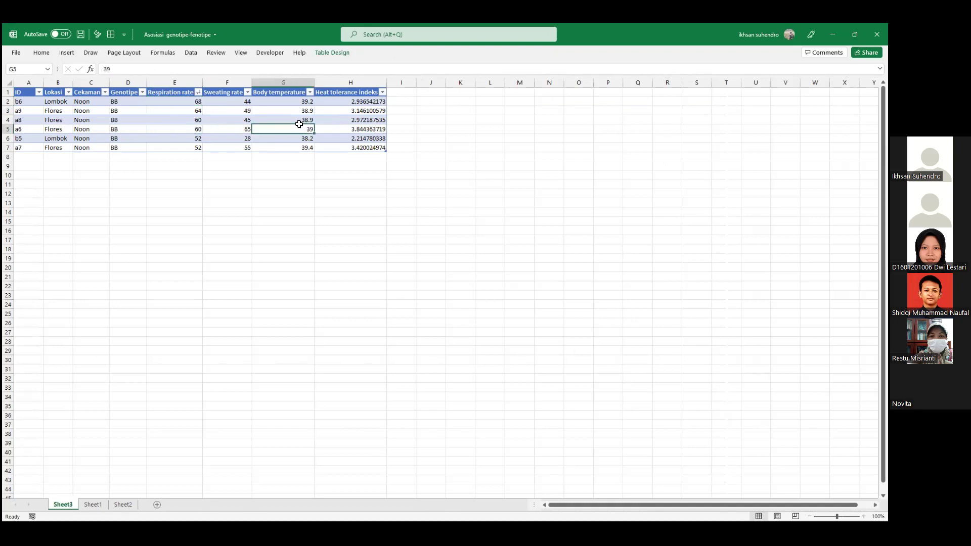
pyautogui.press('Left')
pyautogui.press('Left')
pyautogui.press('Up')
pyautogui.press('Up')
pyautogui.press('Up')
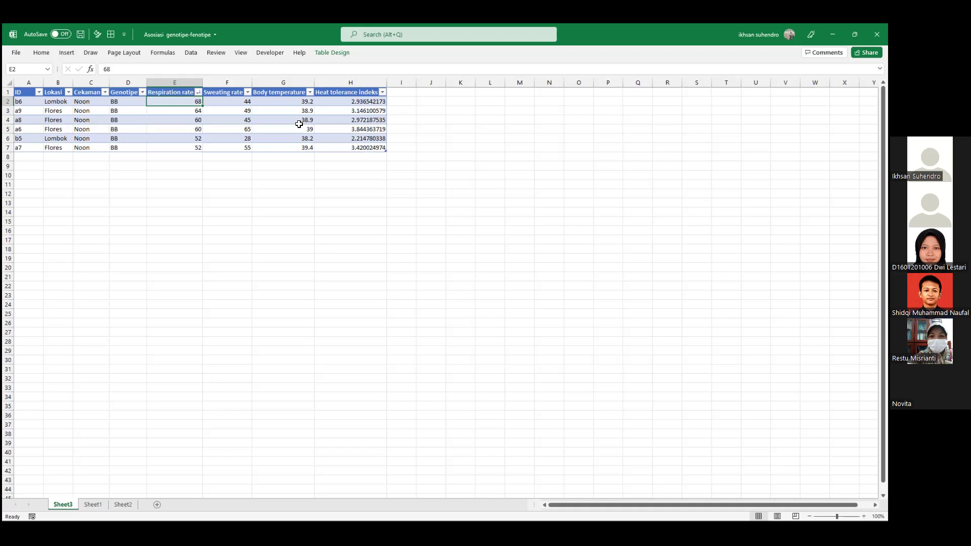
pyautogui.hotkey('ctrl', 'pagedown')
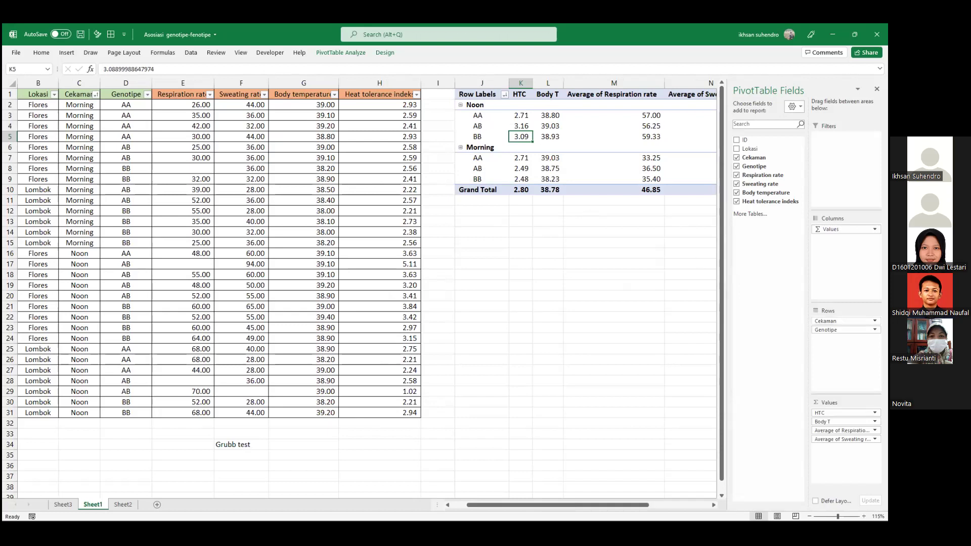
# Put Genotipe above Cekaman, drill into the AA Morning HTC average, then close without saving
pyautogui.moveTo(846, 330); pyautogui.dragTo(845, 319)
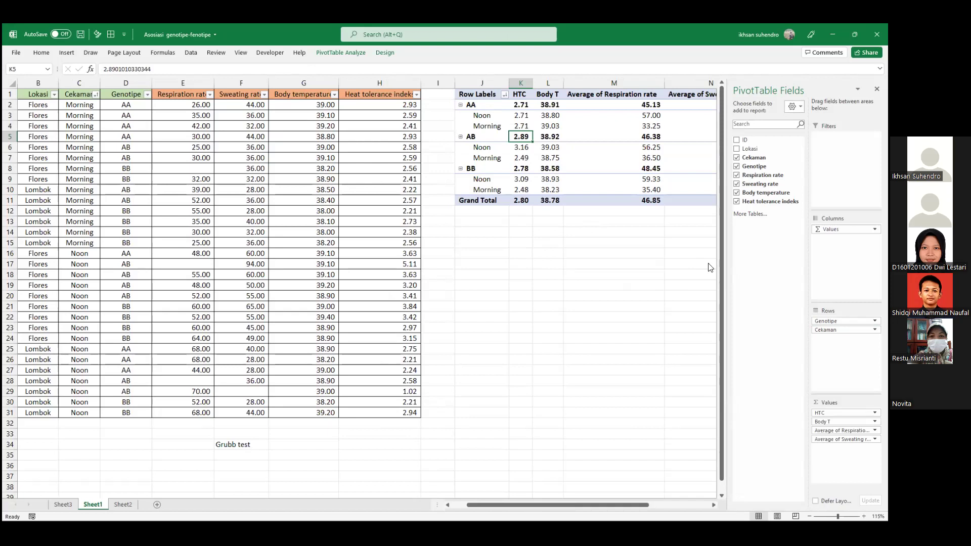
pyautogui.moveTo(521, 136)
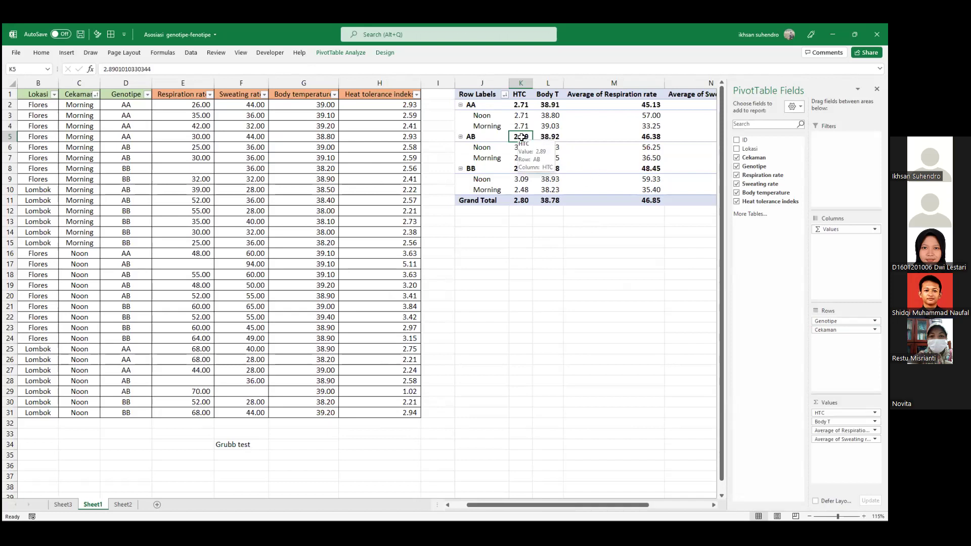
pyautogui.click(521, 126)
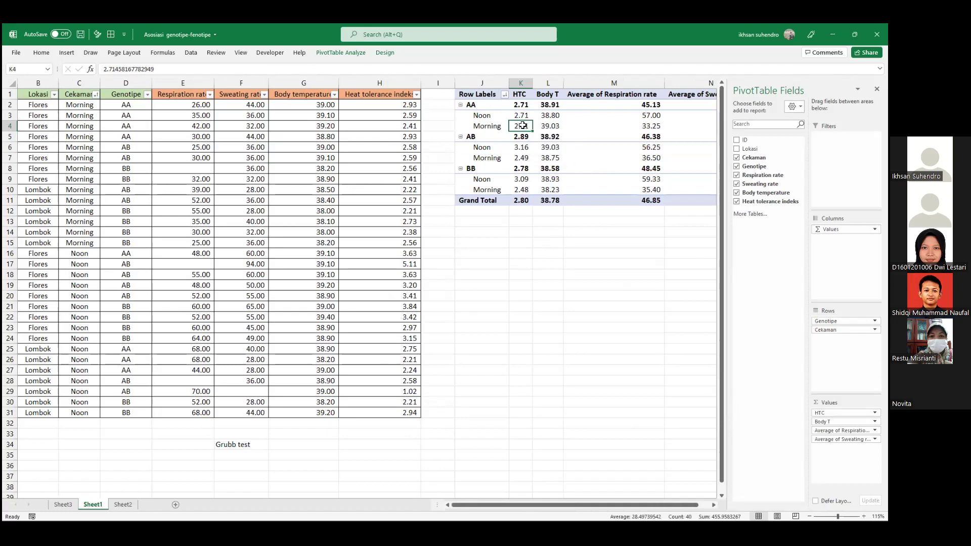
pyautogui.doubleClick(522, 126)
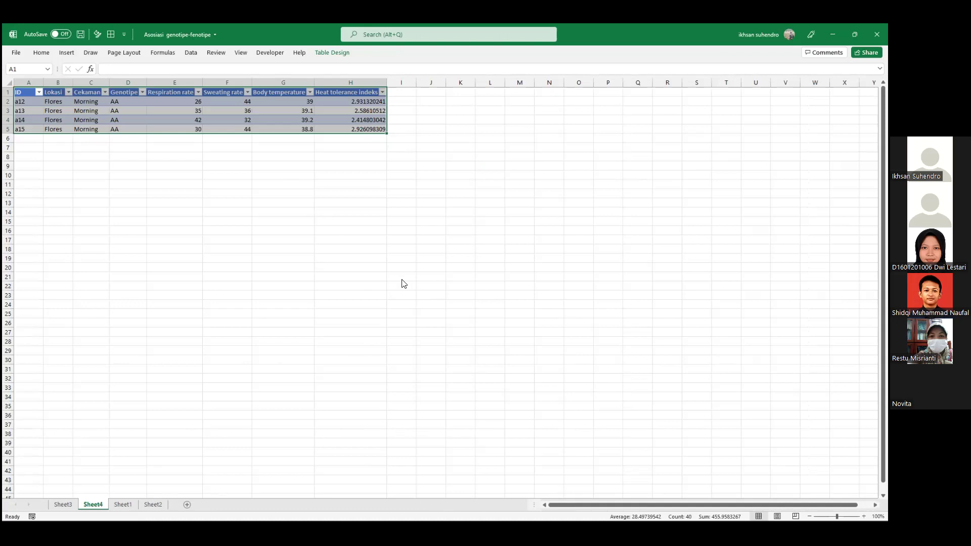
pyautogui.hotkey('ctrl', 'w')
pyautogui.click(436, 296)
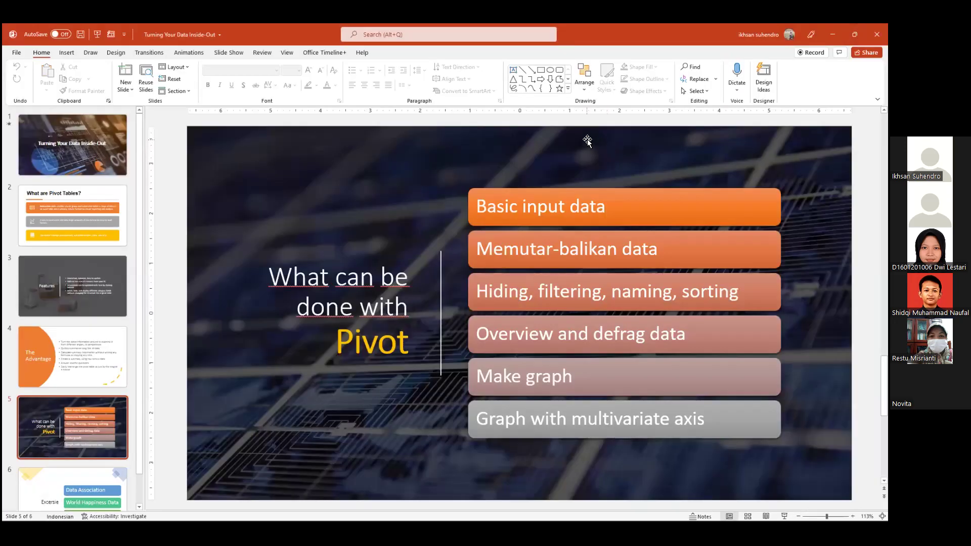
# Press the Windows key to bring up the Start menu
pyautogui.press('super')
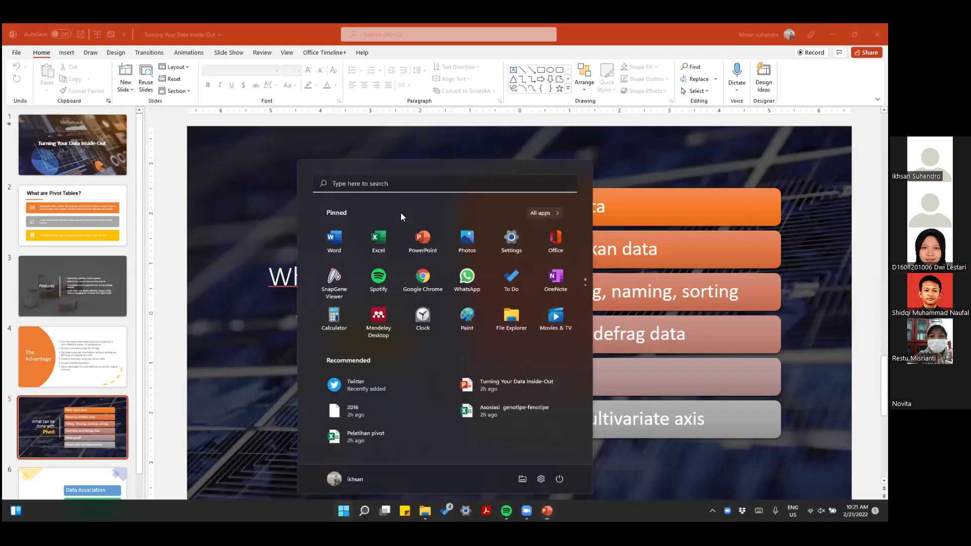
# Launch Excel, reopen Asosiasi genotipe-fenotipe from Recent, then show the Open page with Ctrl+O
pyautogui.click(385, 234)
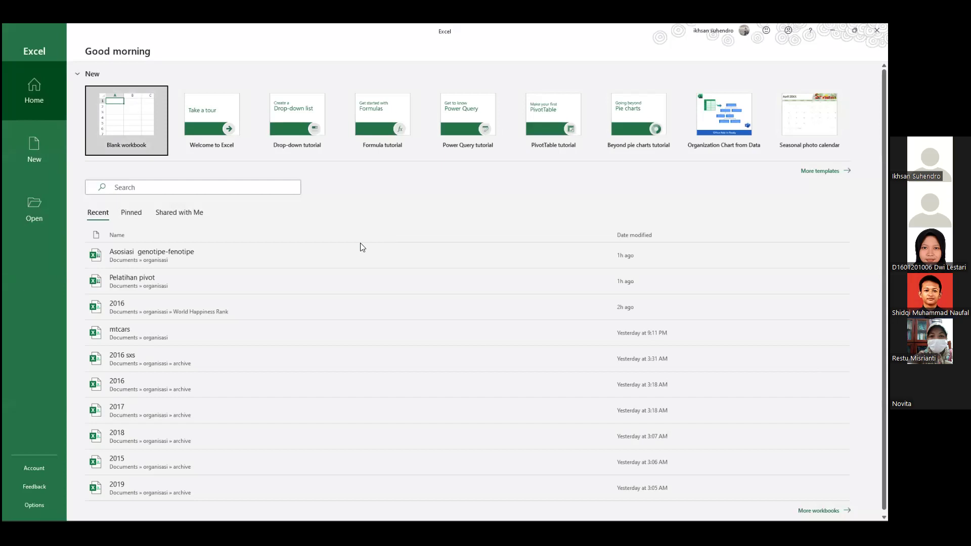
pyautogui.click(156, 256)
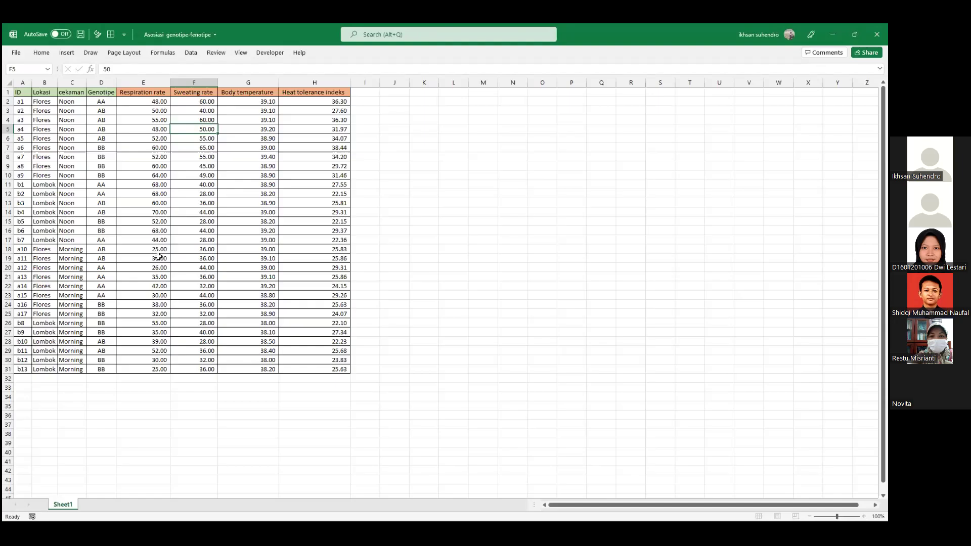
pyautogui.click(208, 172)
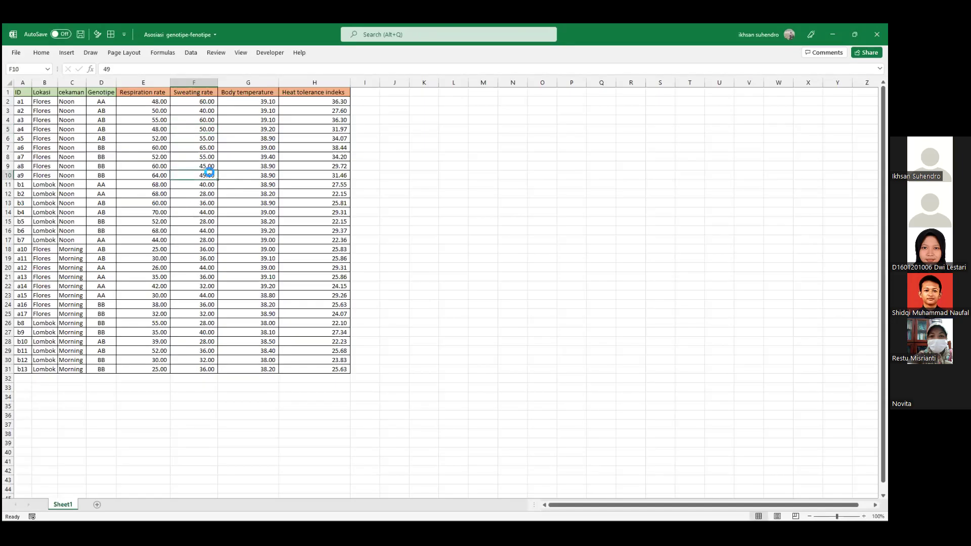
pyautogui.hotkey('ctrl', 'o')
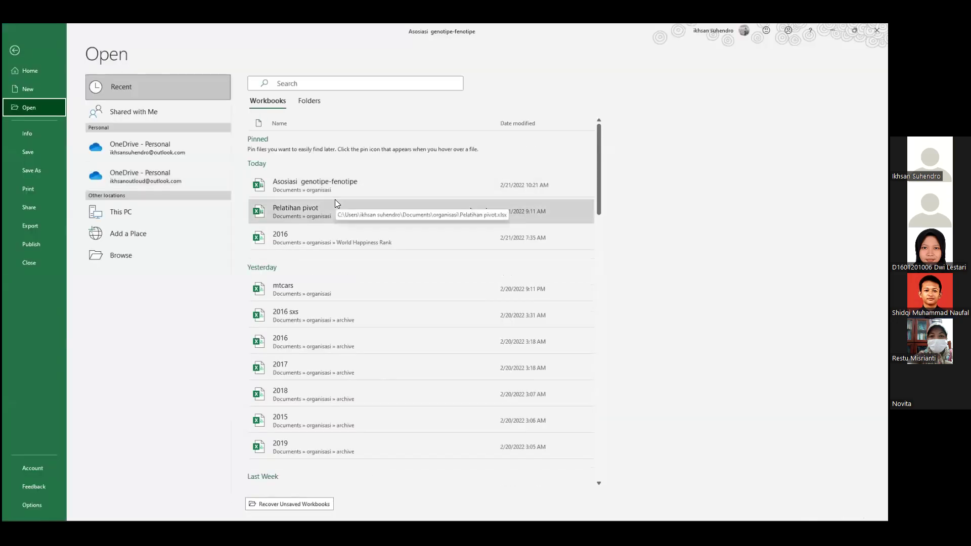
# Open the Pelatihan pivot workbook and flip between Sheet1 and Sheet2
pyautogui.click(325, 208)
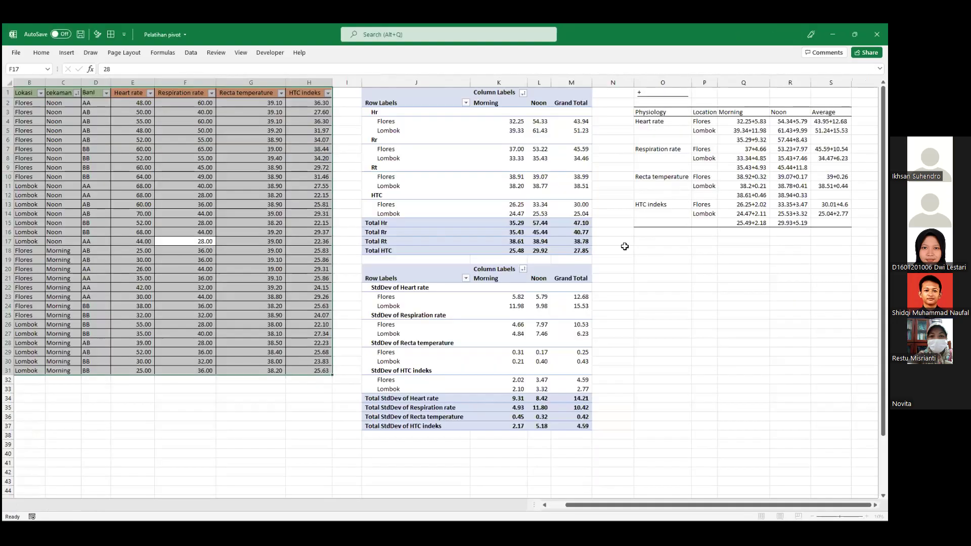
pyautogui.click(721, 195)
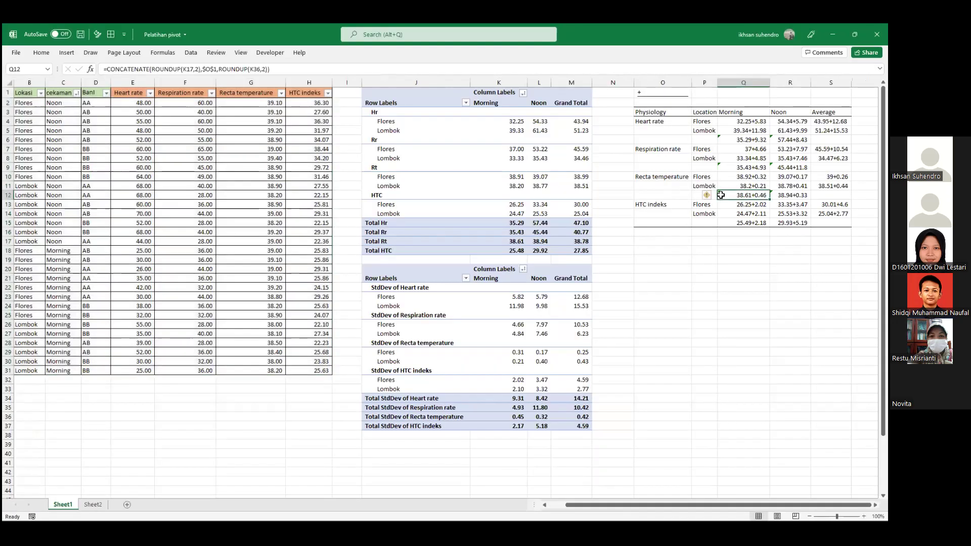
pyautogui.hotkey('ctrl', 'pagedown')
pyautogui.hotkey('ctrl', 'pageup')
pyautogui.hscroll(1, 718, 505)
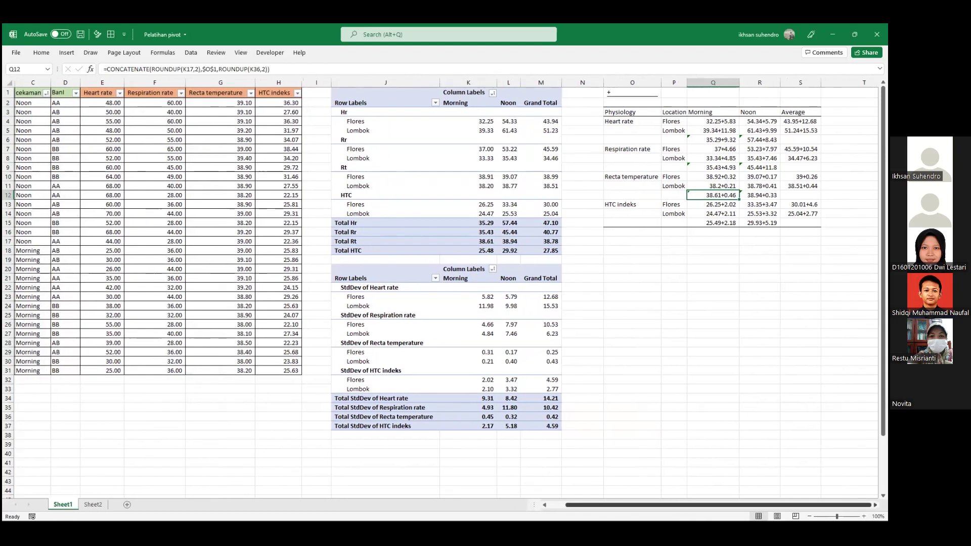
pyautogui.hscroll(1, 718, 505)
# Browse the Physiology summary table of Morning and Noon mean±SD values
pyautogui.click(684, 138)
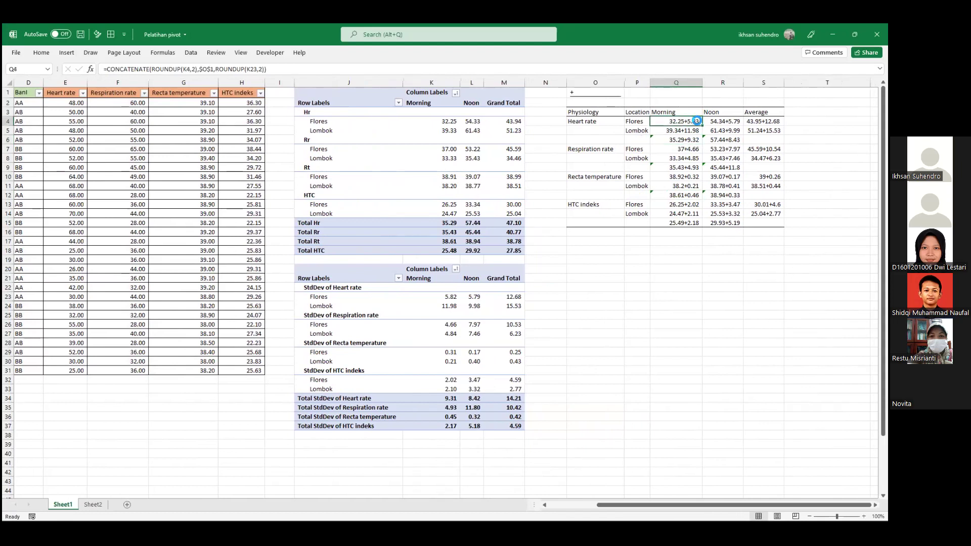
pyautogui.keyDown('ctrl'); pyautogui.scroll(1, 713, 253); pyautogui.keyUp('ctrl')
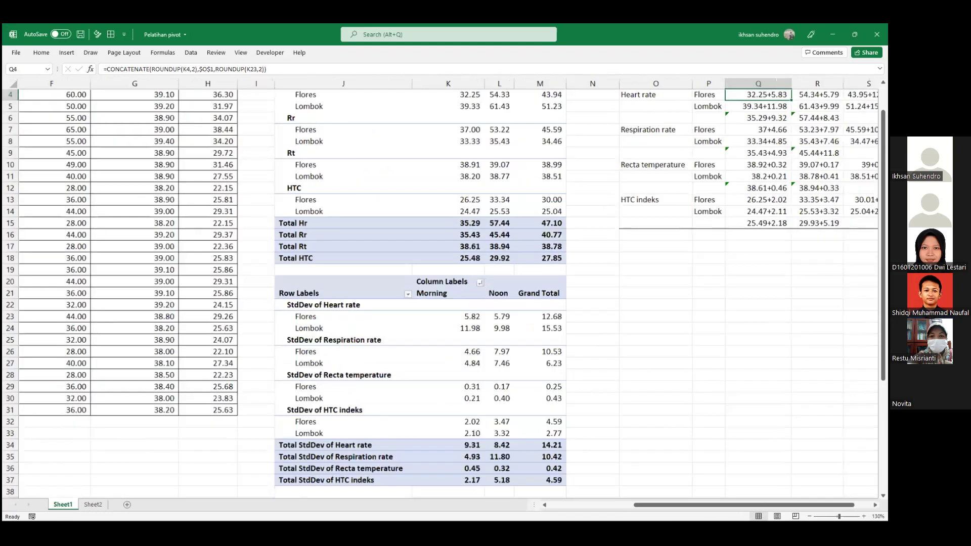
pyautogui.keyDown('ctrl'); pyautogui.scroll(1, 769, 97); pyautogui.keyUp('ctrl')
pyautogui.hscroll(1, 763, 106)
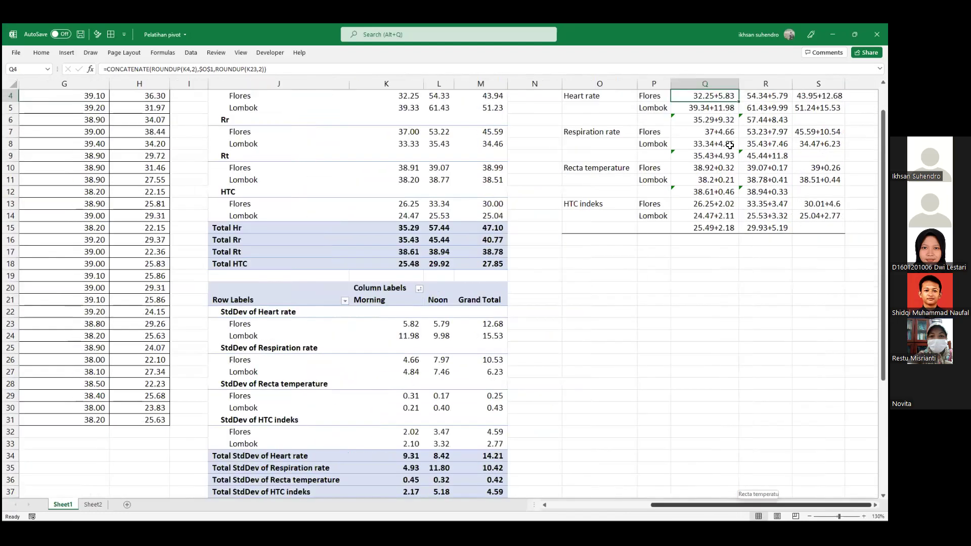
pyautogui.scroll(1, 733, 144)
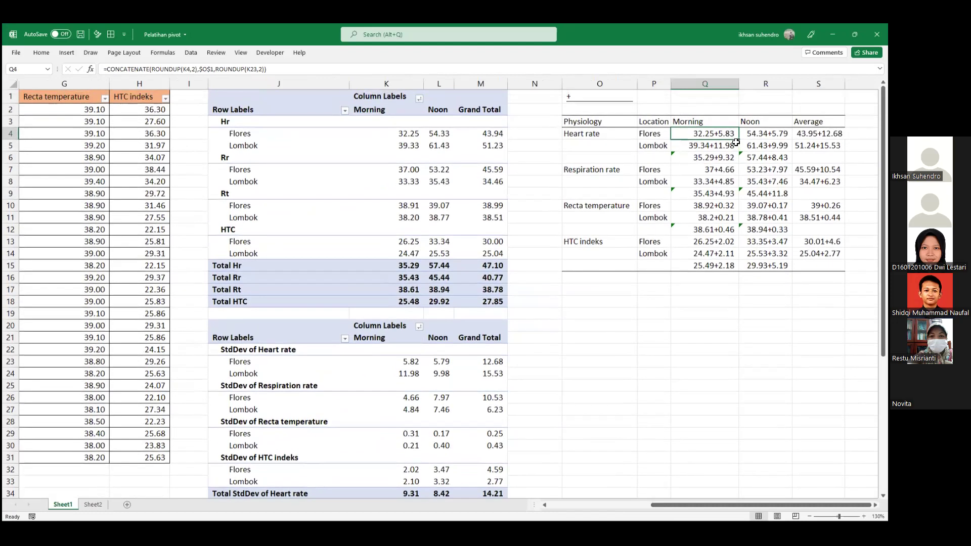
pyautogui.press('Up')
pyautogui.press('Up')
pyautogui.press('Up')
pyautogui.press('Right')
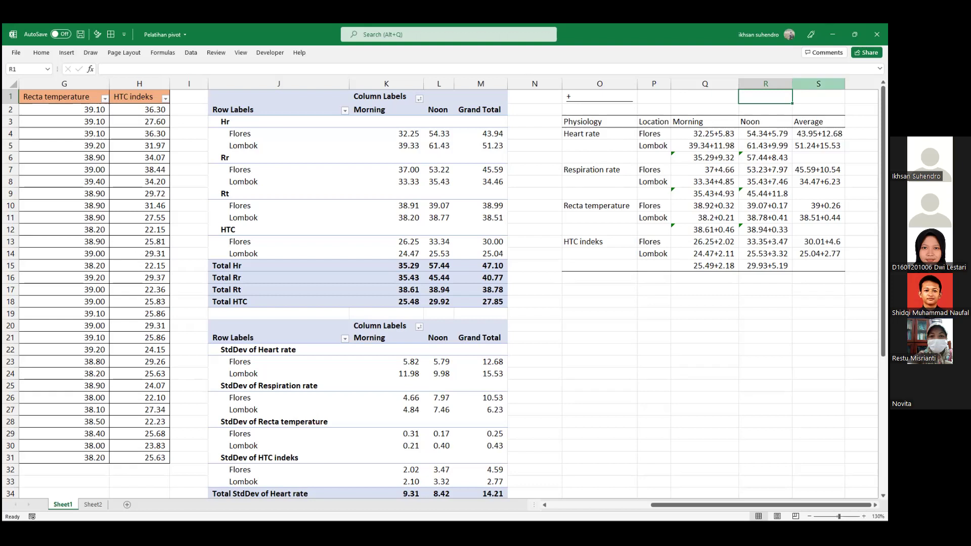
# Insert a new column before Average headed 'Pvalue'
pyautogui.click(818, 83)
pyautogui.rightClick(818, 83)
pyautogui.press('Escape')
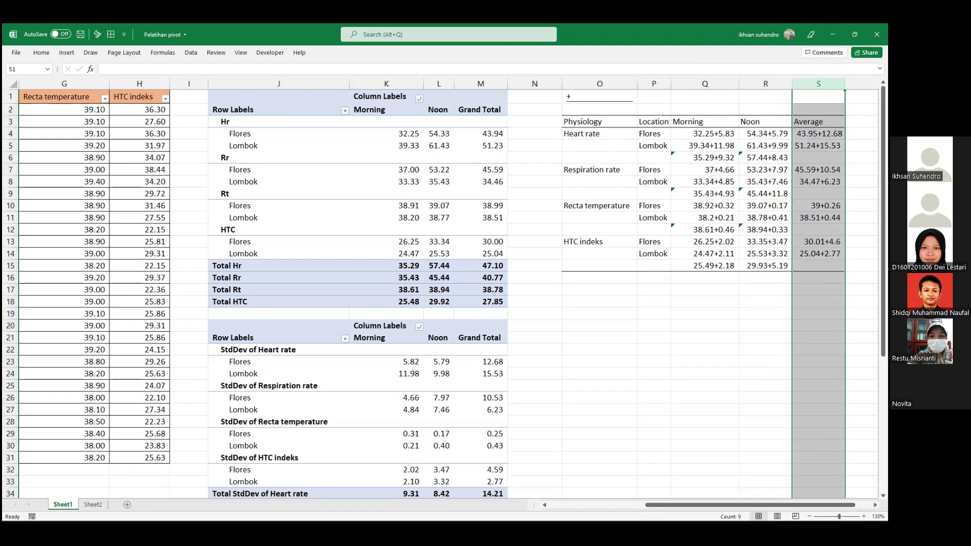
pyautogui.hotkey('ctrl', 'shift', '+')
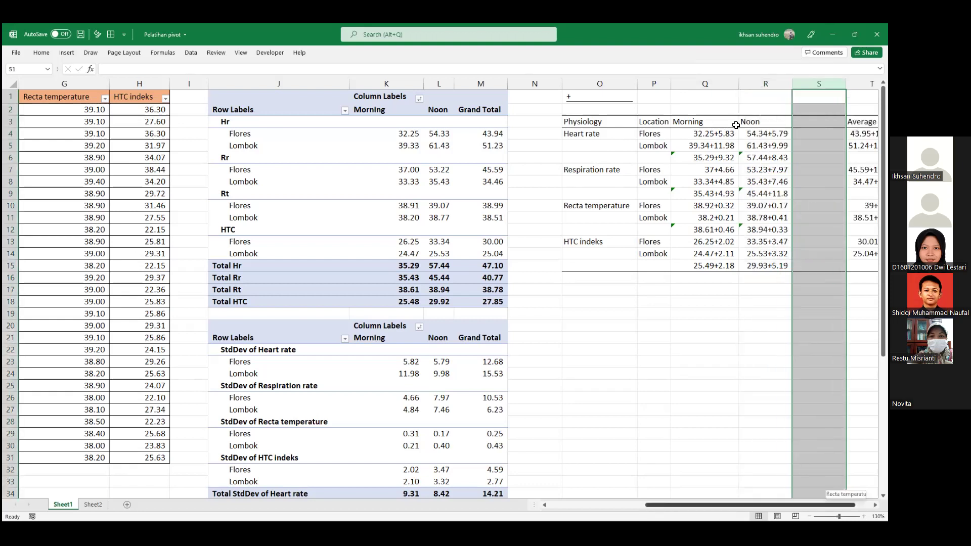
pyautogui.hscroll(3, 736, 125)
pyautogui.click(735, 125)
pyautogui.write('Pvalue')
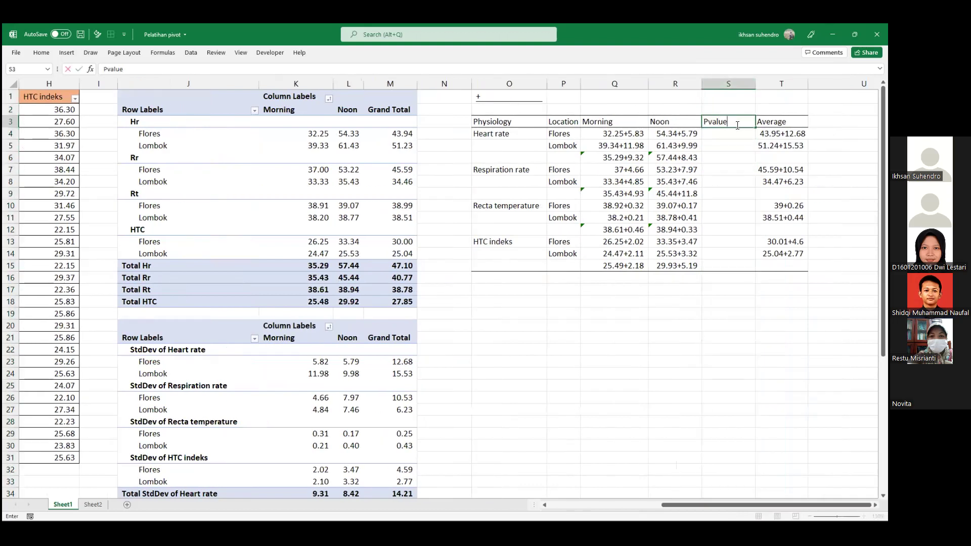
pyautogui.press('Return')
# Enter p-values 0.04, 0.023, 0.23 and 0.33 for heart rate and respiration rows
pyautogui.write('0')
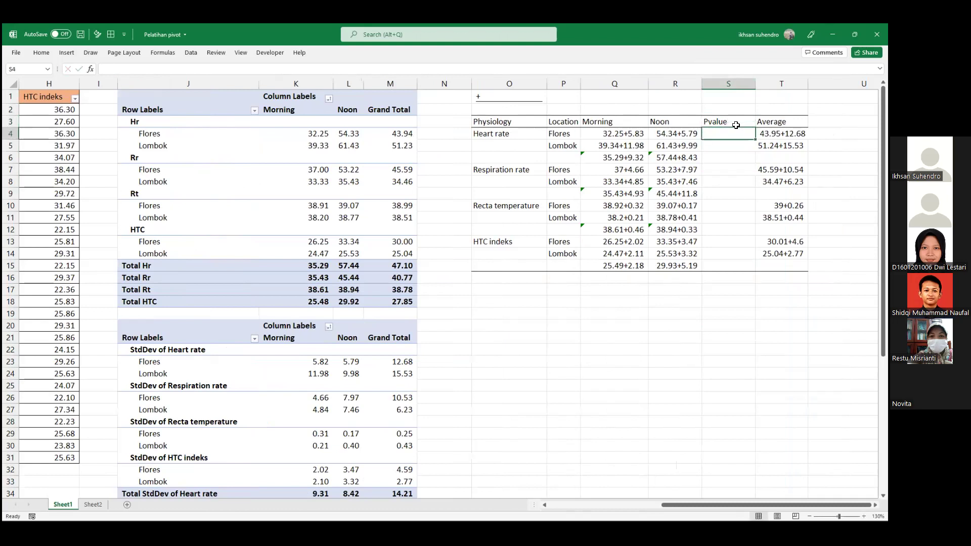
pyautogui.write('.04')
pyautogui.press('Return')
pyautogui.write('0.023')
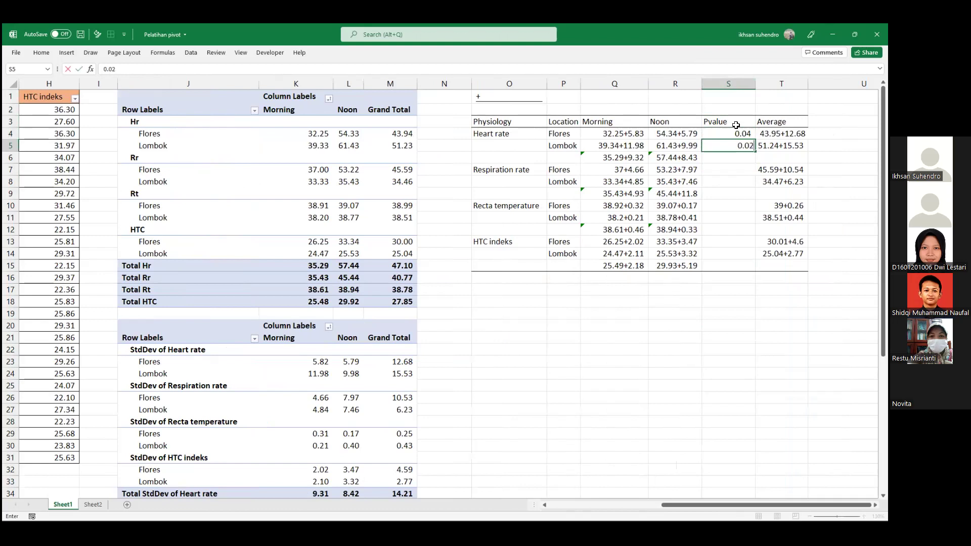
pyautogui.press('Return')
pyautogui.press('Return')
pyautogui.write('0.23')
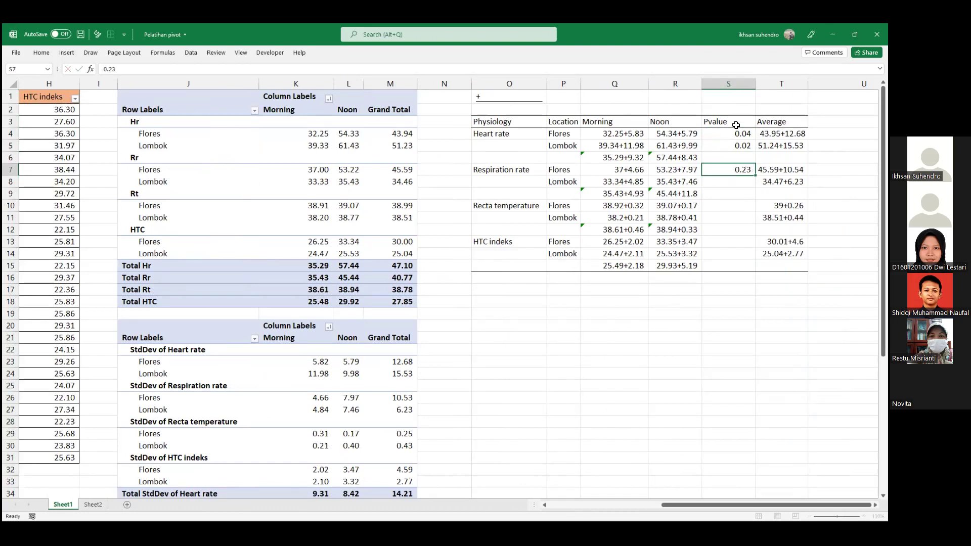
pyautogui.press('Return')
pyautogui.write('0.33')
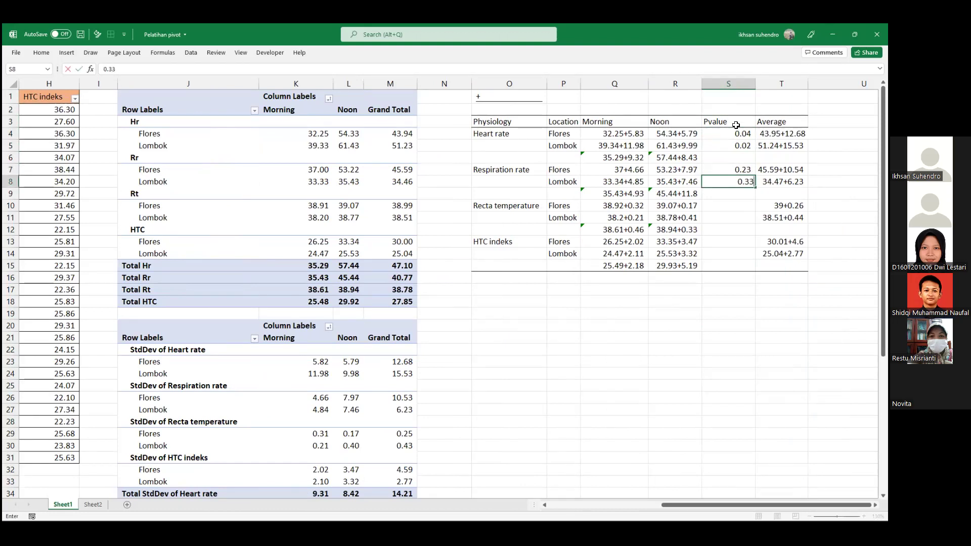
pyautogui.press('Return')
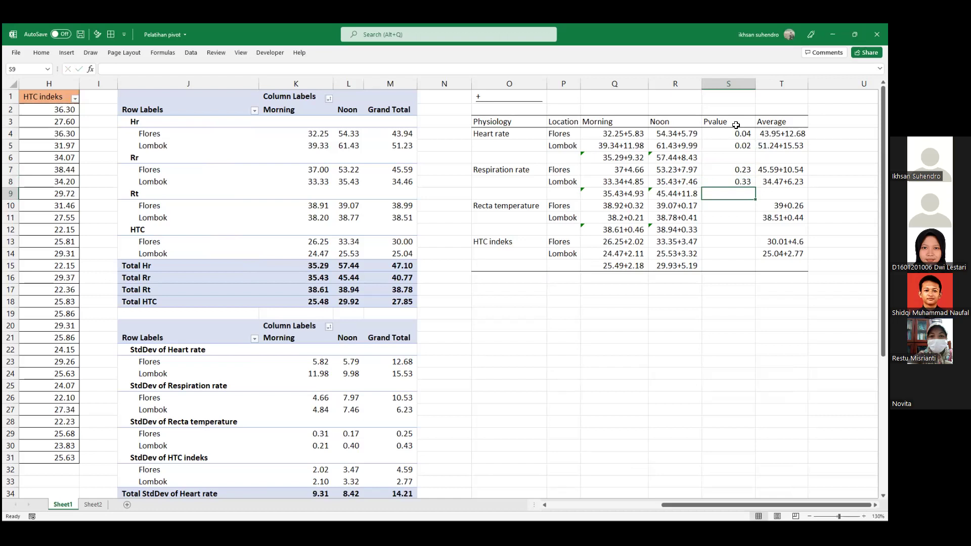
# Enter p-values 0.22, 0.01, 0.03 and 0.00 for recta temperature and HTC indeks rows
pyautogui.press('Return')
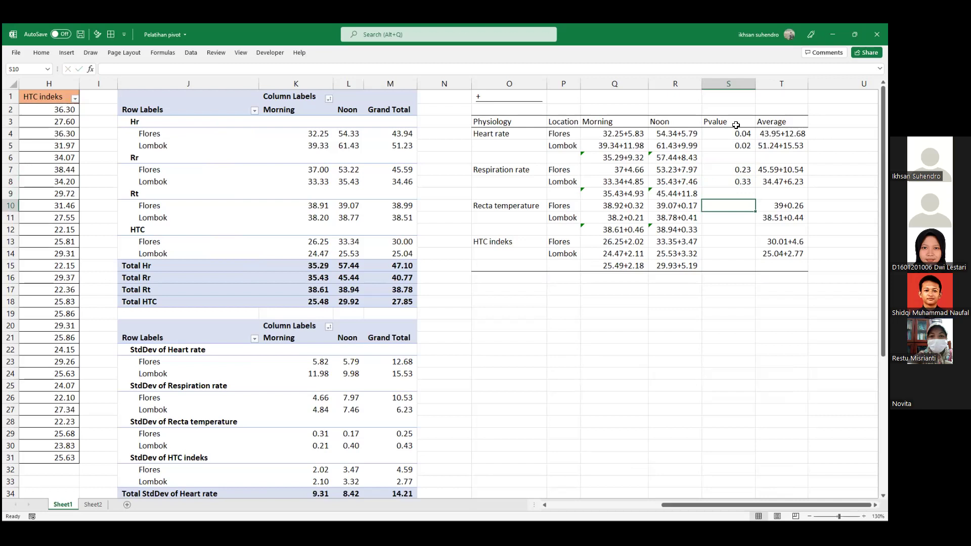
pyautogui.write('0.22')
pyautogui.press('Return')
pyautogui.write('0.')
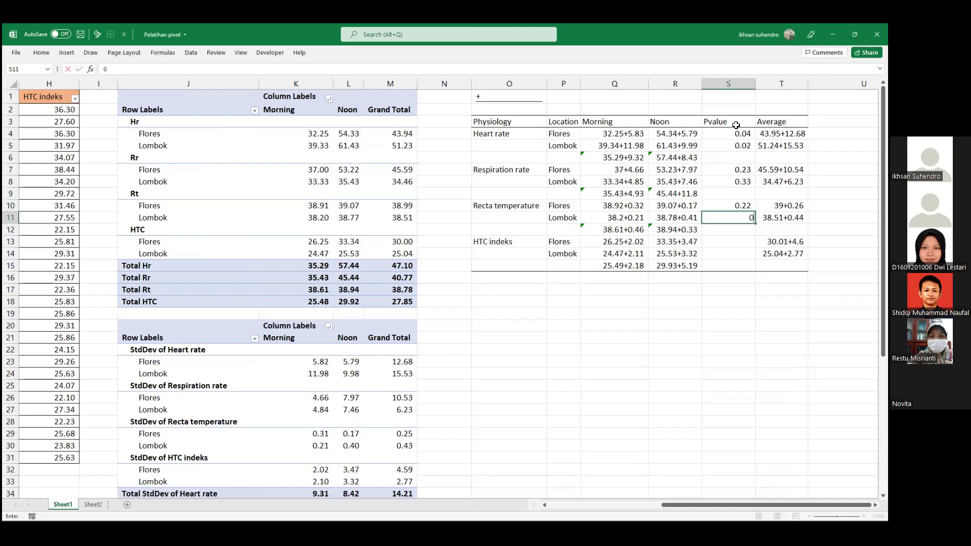
pyautogui.write('01')
pyautogui.press('Return')
pyautogui.press('Return')
pyautogui.write('0.03')
pyautogui.press('Return')
pyautogui.write('0.00')
pyautogui.press('Return')
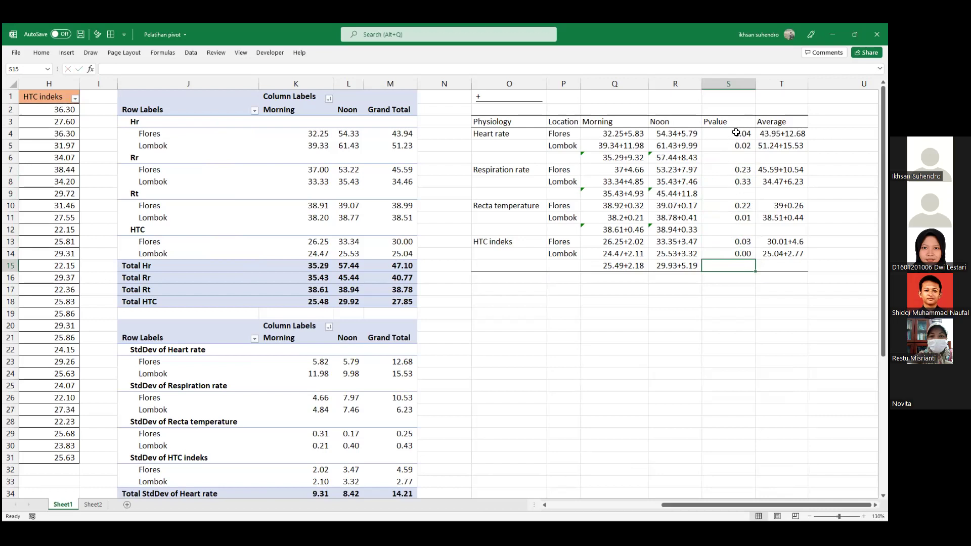
# Inspect the CONCATENATE formulas in Q4 and T4, then review the Flores and Lombok raw data
pyautogui.click(638, 132)
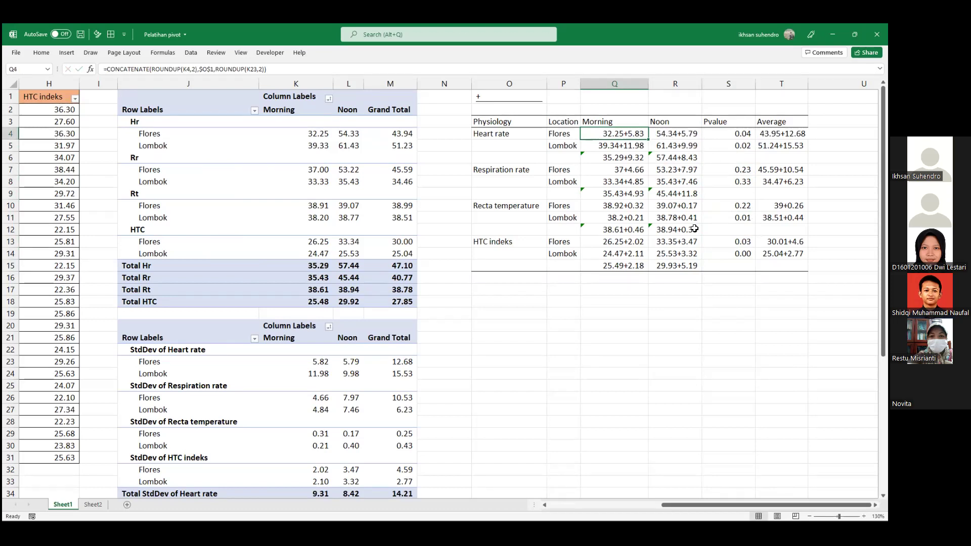
pyautogui.click(777, 134)
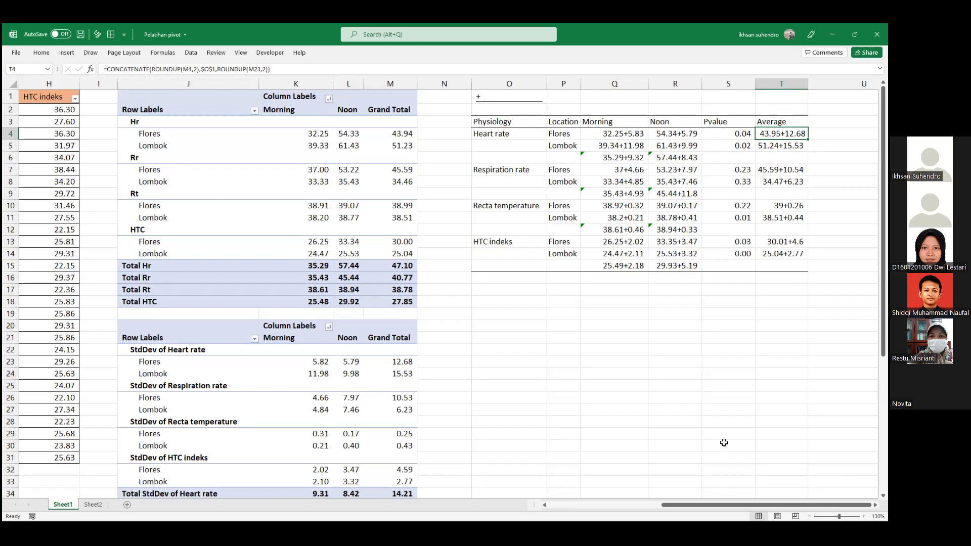
pyautogui.hscroll(-1, 697, 502)
pyautogui.hscroll(-2, 637, 497)
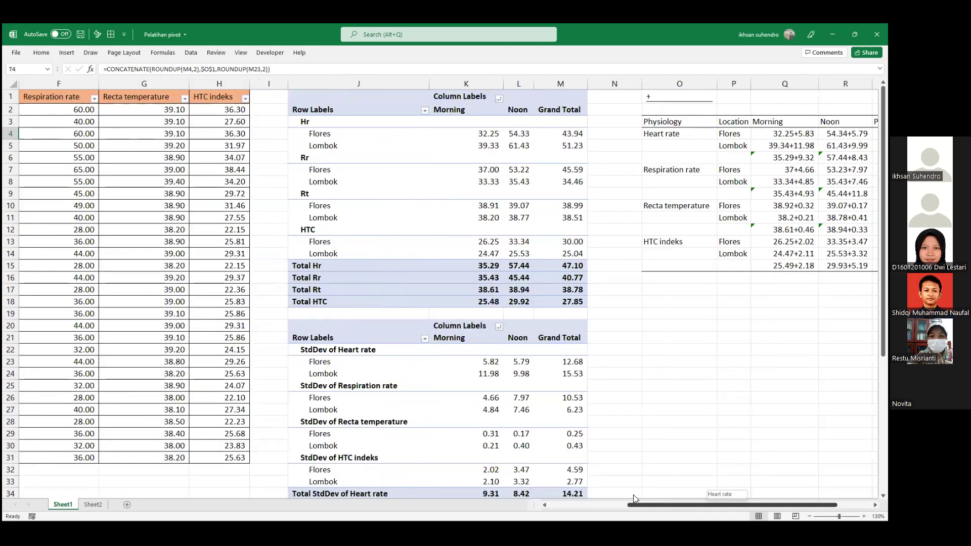
pyautogui.hscroll(-3, 612, 496)
pyautogui.hscroll(-2, 776, 447)
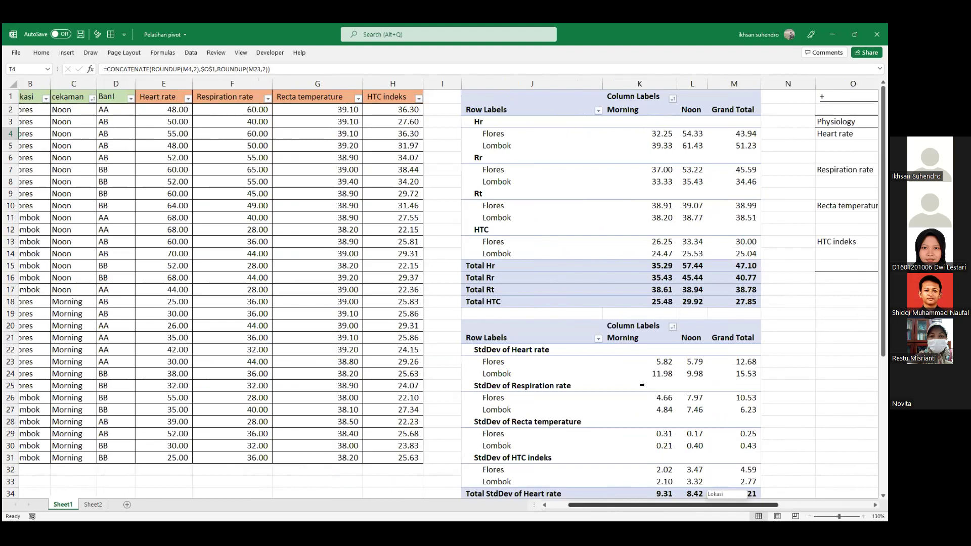
pyautogui.hscroll(-1, 166, 301)
pyautogui.click(166, 302)
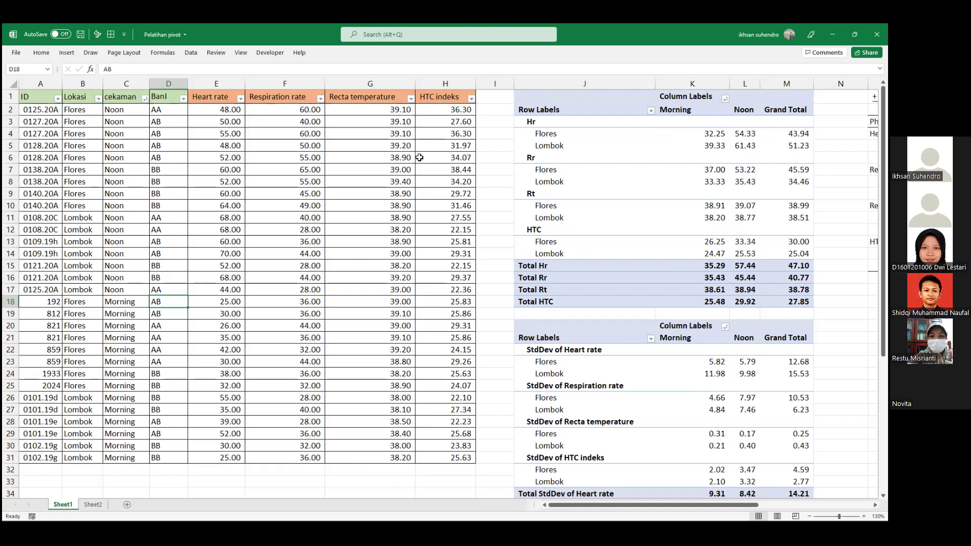
# Close Pelatihan pivot without saving and open World Happiness Rank 2016 from File Explorer
pyautogui.click(877, 33)
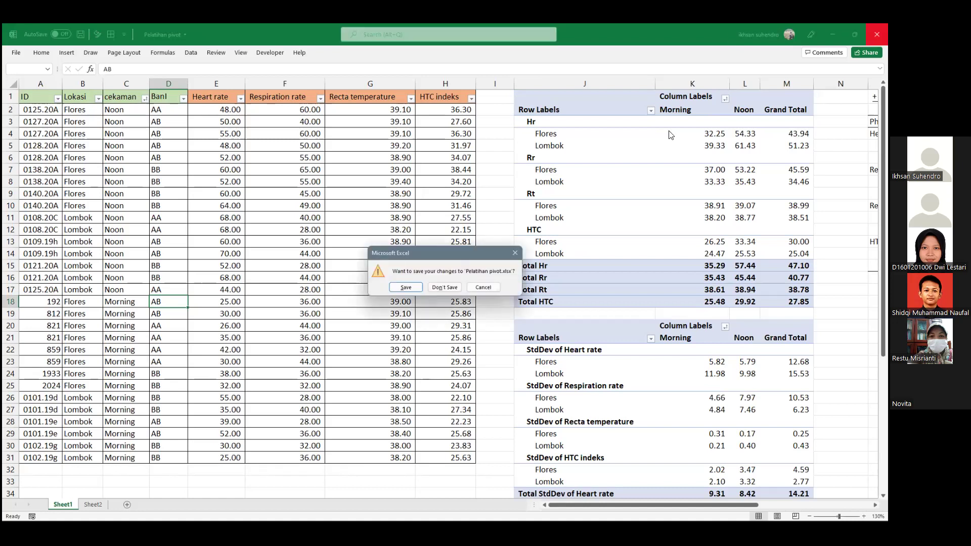
pyautogui.click(447, 286)
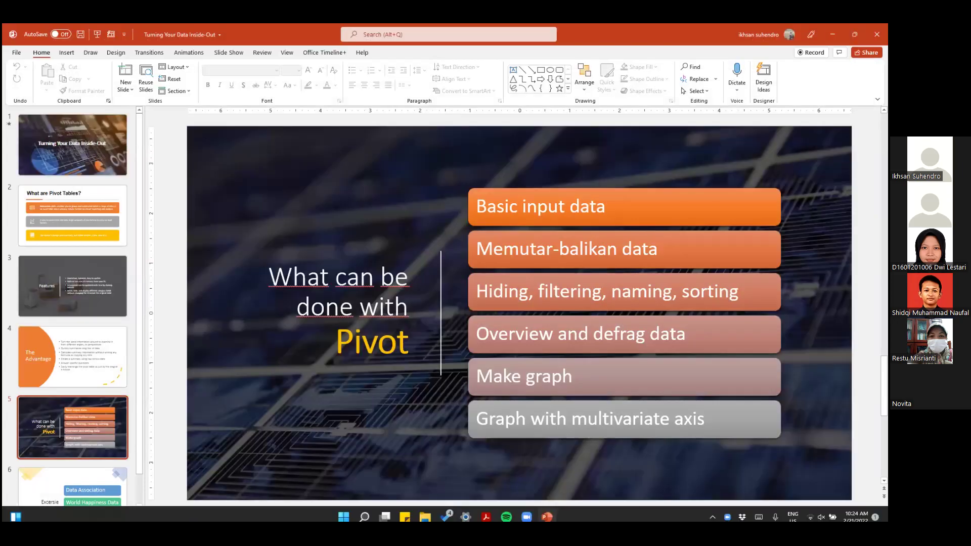
pyautogui.click(425, 510)
pyautogui.doubleClick(165, 192)
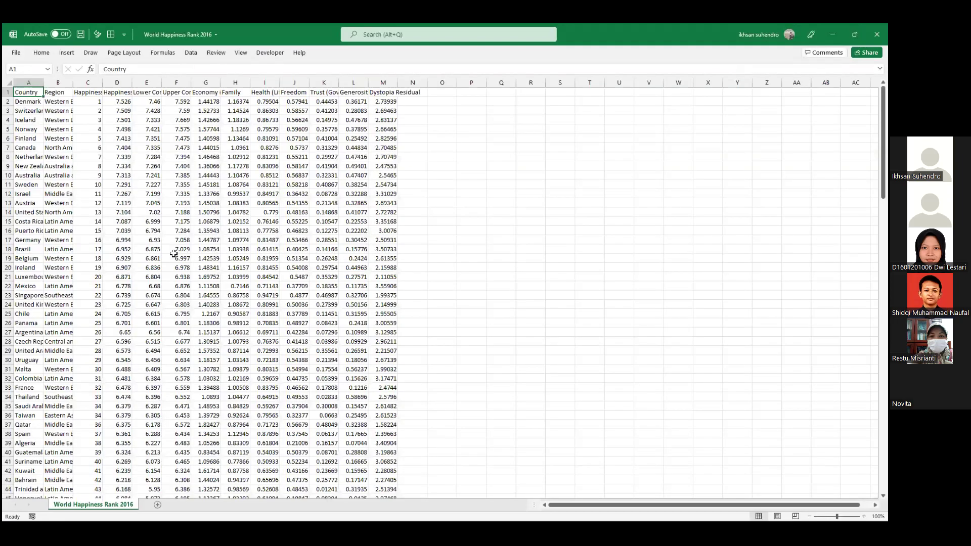
# Insert a PivotTable from the happiness data A1:M158 at cell O1 on the same sheet
pyautogui.scroll(-2, 172, 256)
pyautogui.scroll(-19, 172, 255)
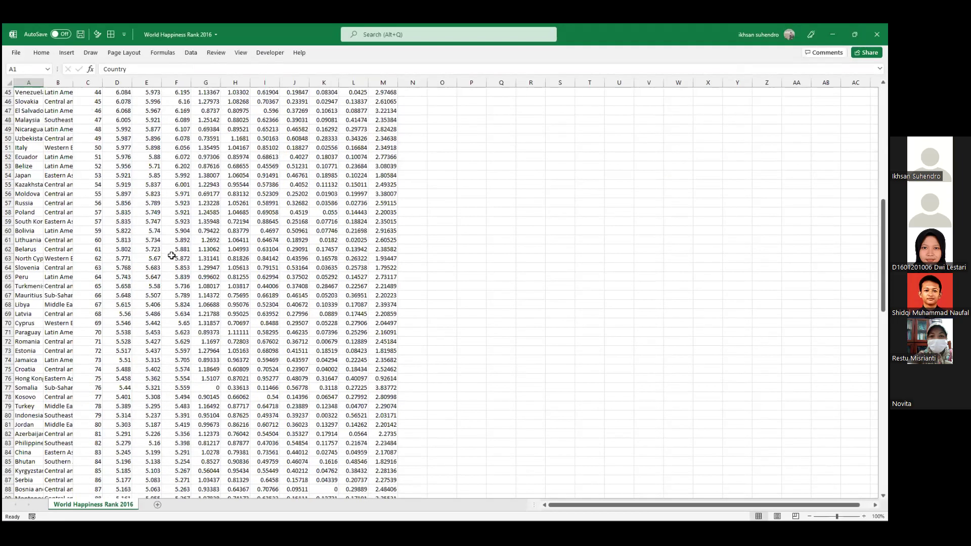
pyautogui.scroll(-3, 172, 255)
pyautogui.scroll(-4, 172, 255)
pyautogui.scroll(-12, 172, 255)
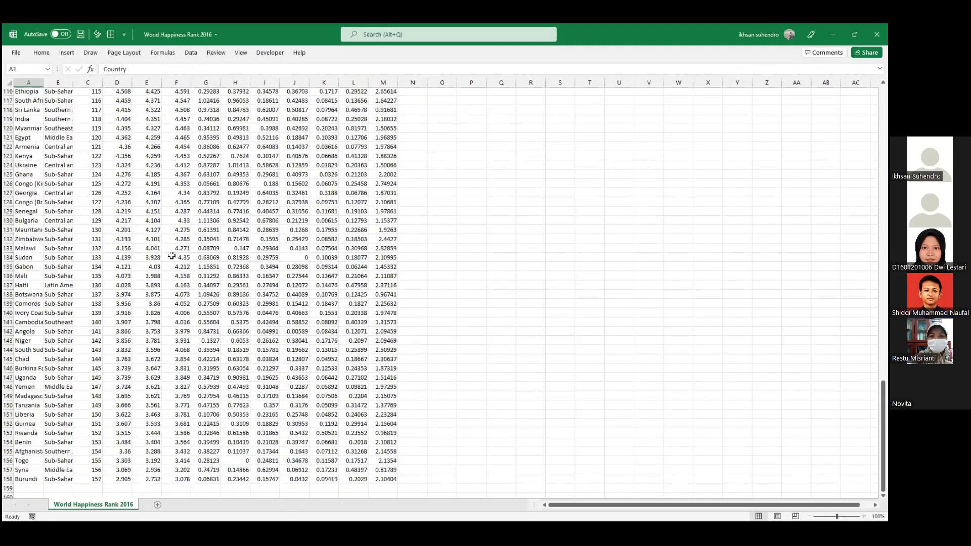
pyautogui.scroll(-1, 172, 255)
pyautogui.scroll(-4, 146, 173)
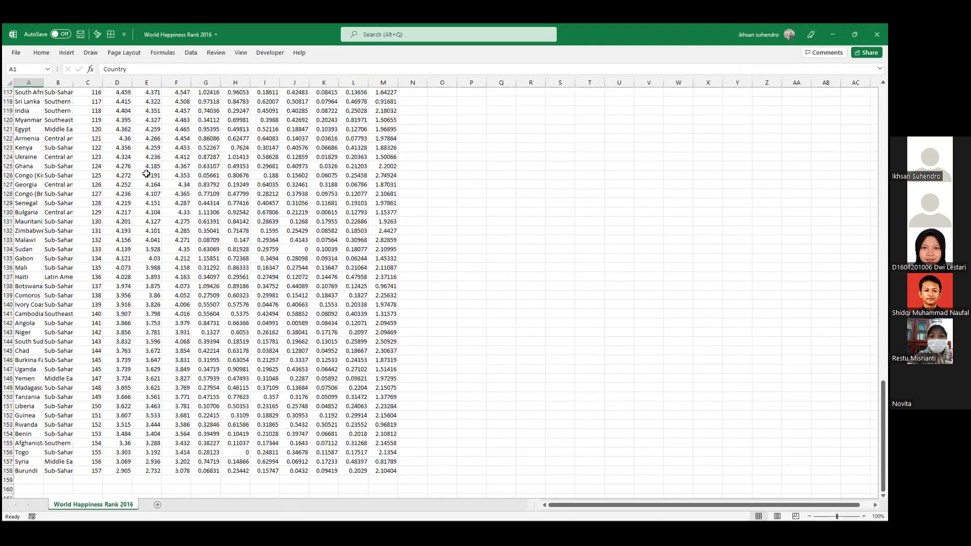
pyautogui.scroll(7, 147, 174)
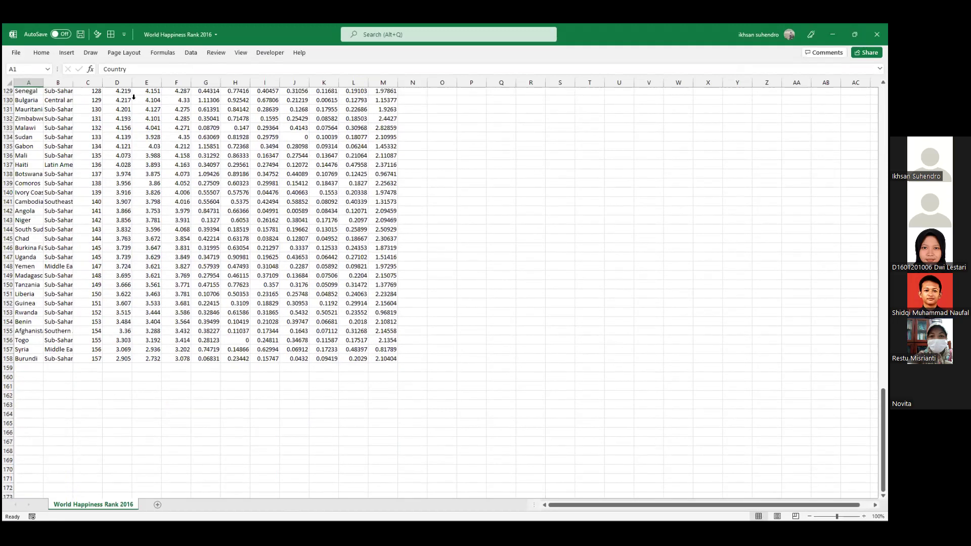
pyautogui.scroll(10, 66, 51)
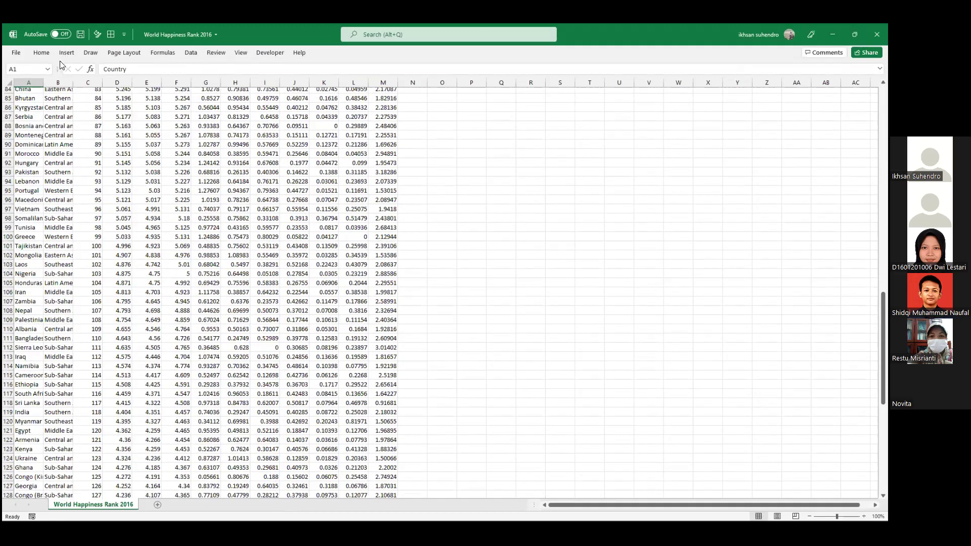
pyautogui.hotkey('ctrl', 'a')
pyautogui.click(66, 52)
pyautogui.click(20, 79)
pyautogui.click(269, 255)
pyautogui.click(445, 94)
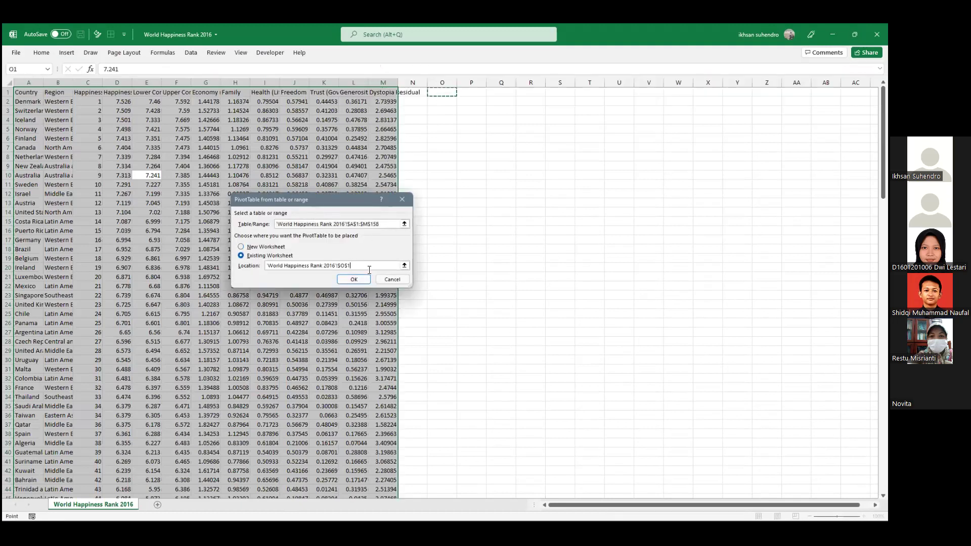
pyautogui.click(353, 279)
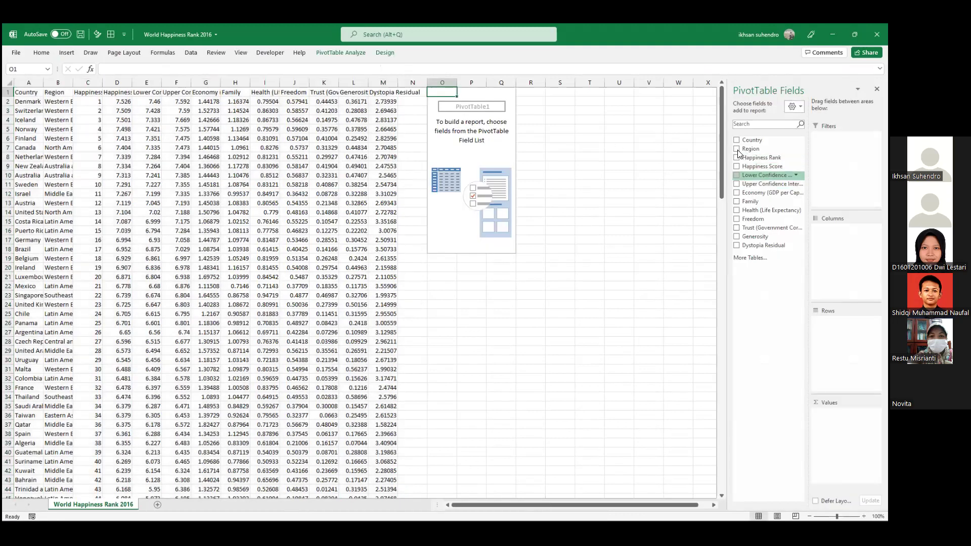
# Put Region in rows and add Happiness Score, both confidence intervals and all six factors as values
pyautogui.click(736, 149)
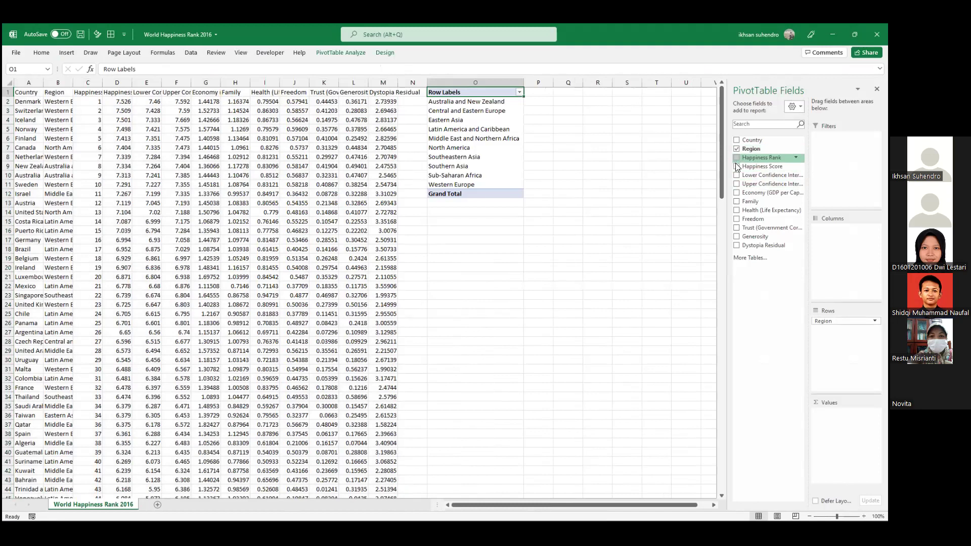
pyautogui.click(736, 166)
pyautogui.click(736, 175)
pyautogui.click(736, 184)
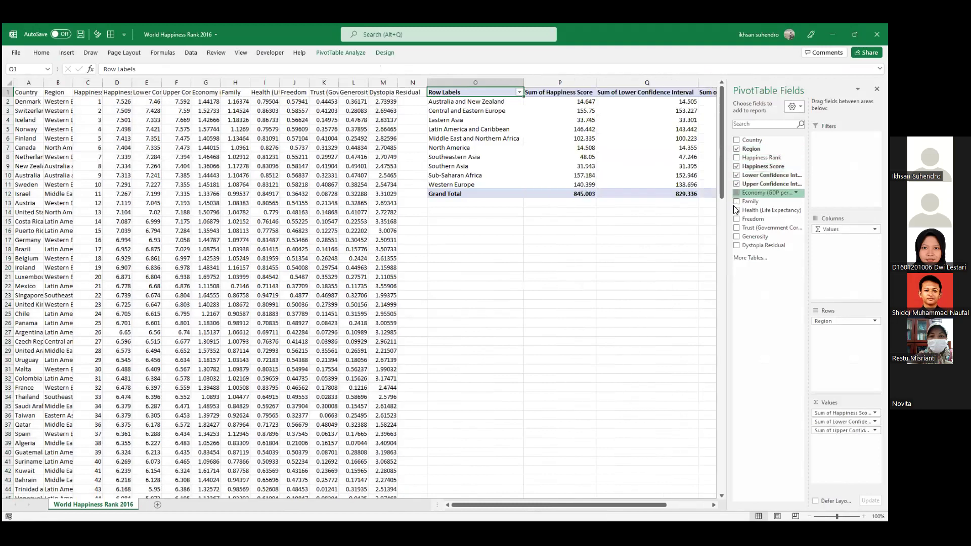
pyautogui.click(736, 193)
pyautogui.click(736, 201)
pyautogui.click(736, 210)
pyautogui.click(736, 219)
pyautogui.click(736, 227)
pyautogui.click(736, 236)
pyautogui.click(736, 246)
# Summarize Happiness Score and the Lower and Upper Confidence Intervals as averages
pyautogui.click(564, 93)
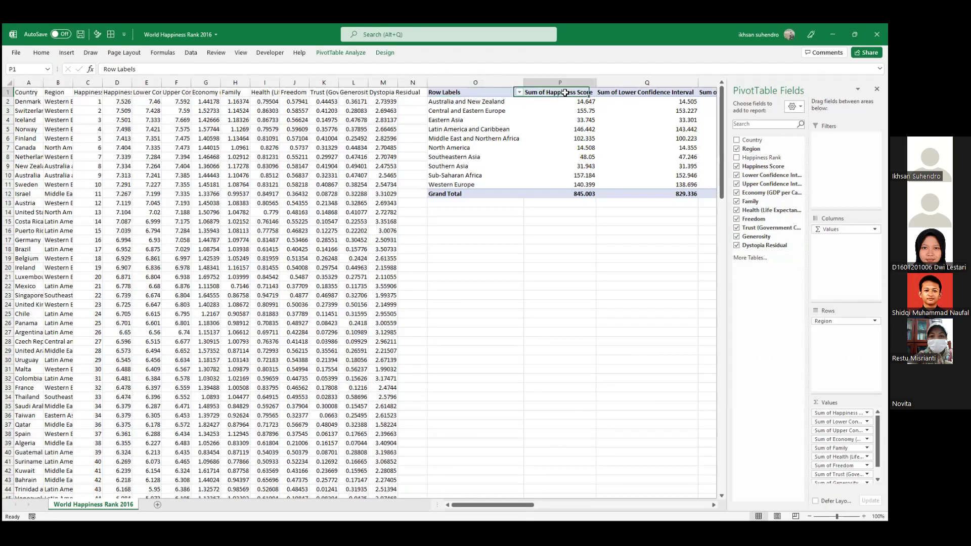
pyautogui.rightClick(565, 93)
pyautogui.moveTo(613, 195)
pyautogui.click(698, 224)
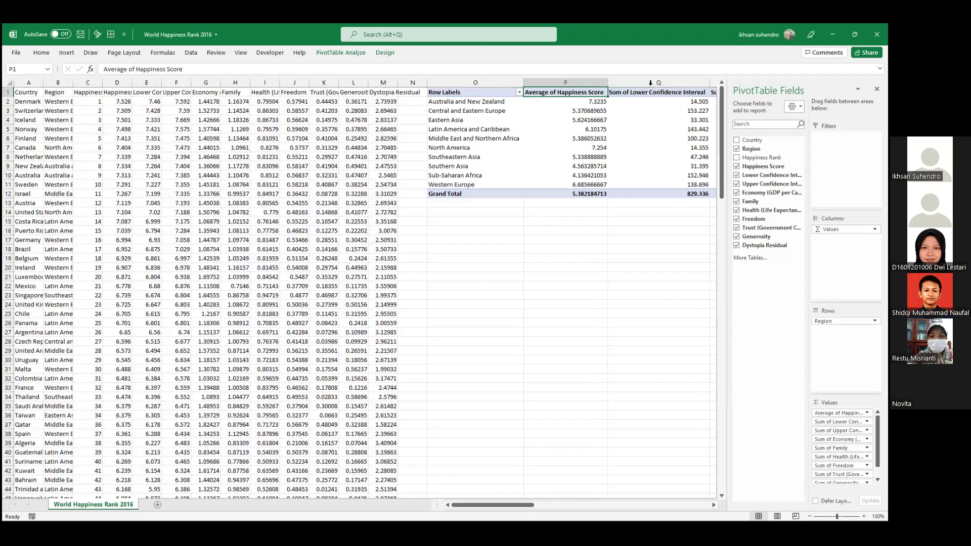
pyautogui.click(652, 92)
pyautogui.moveTo(727, 197)
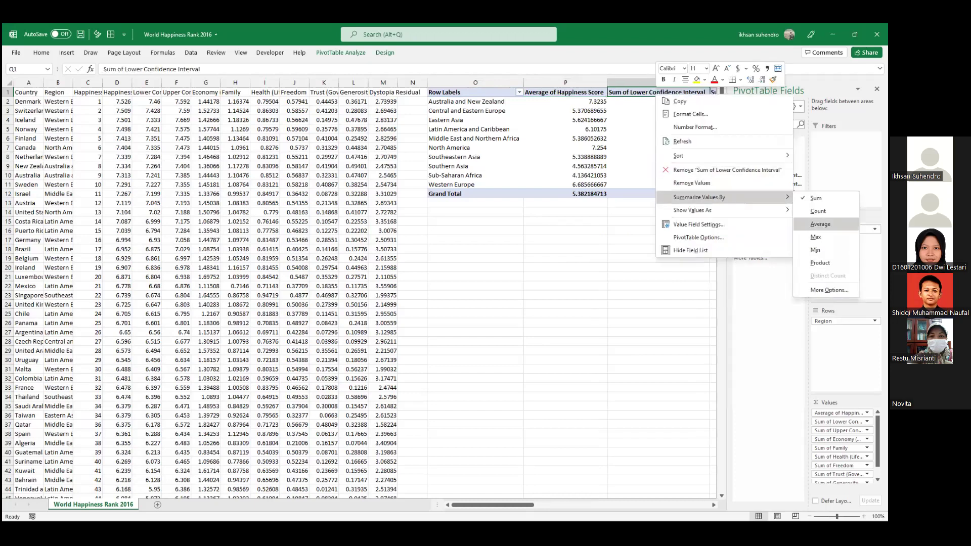
pyautogui.click(820, 224)
pyautogui.moveTo(525, 502); pyautogui.dragTo(617, 492)
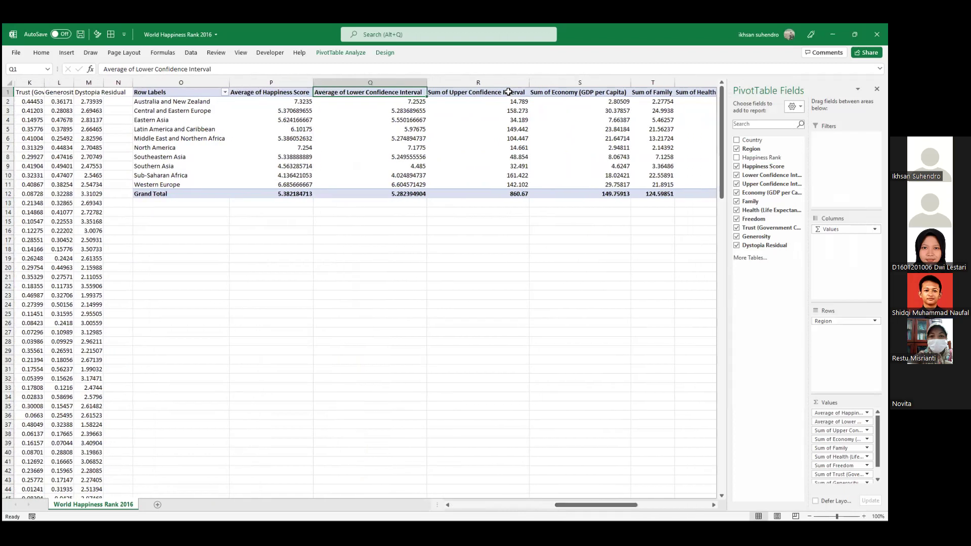
pyautogui.rightClick(509, 94)
pyautogui.moveTo(576, 192)
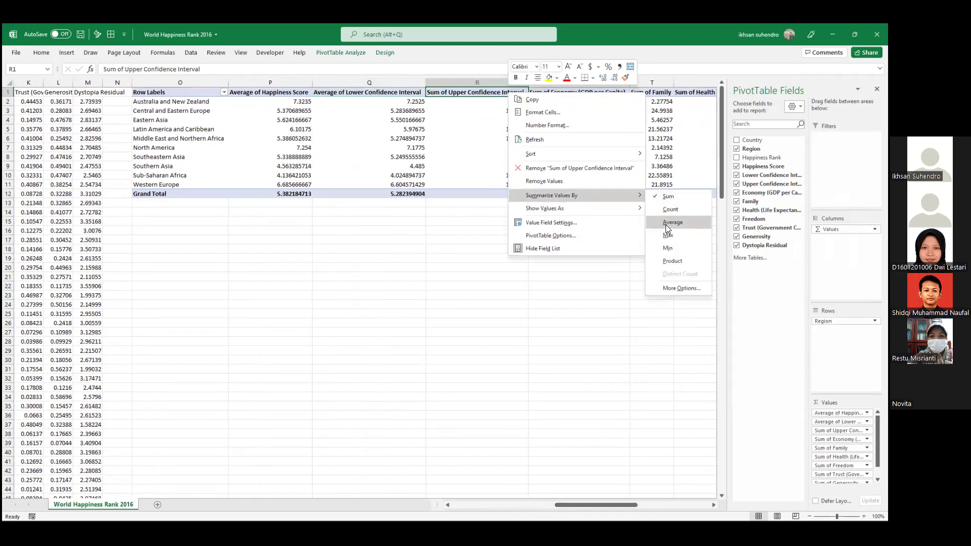
pyautogui.click(665, 225)
# Summarize Economy (GDP per Capita), Family and Health (Life Expectancy) as averages
pyautogui.rightClick(605, 93)
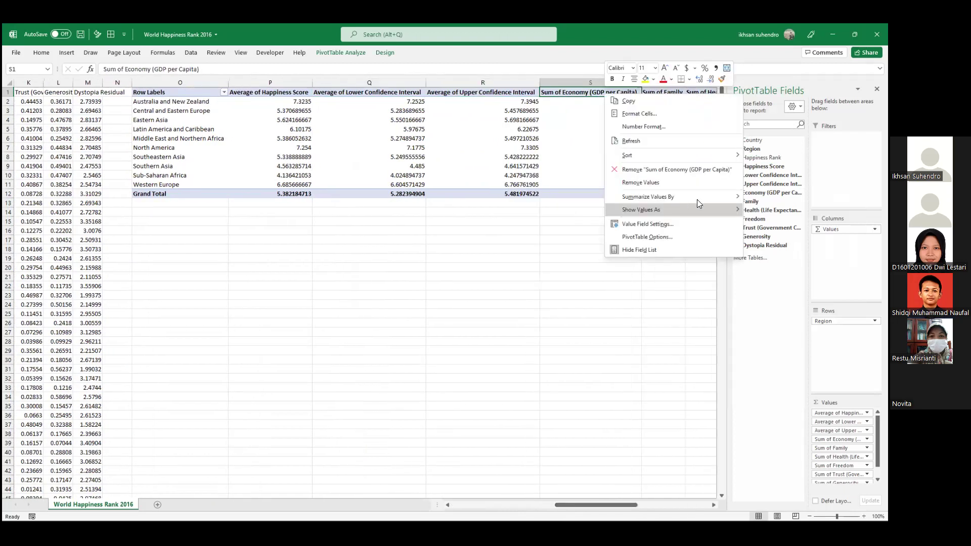
pyautogui.click(760, 222)
pyautogui.moveTo(627, 505); pyautogui.dragTo(675, 505)
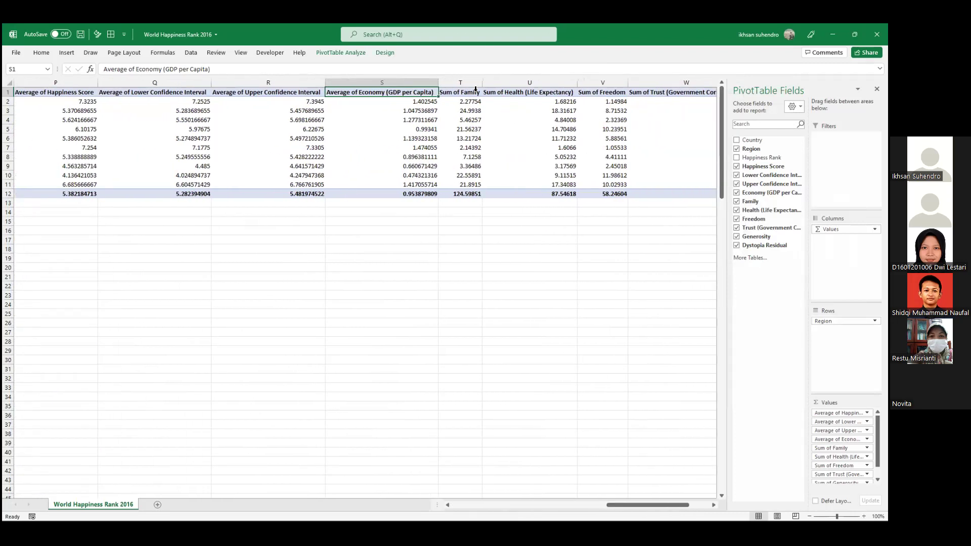
pyautogui.click(473, 93)
pyautogui.rightClick(473, 94)
pyautogui.moveTo(525, 197)
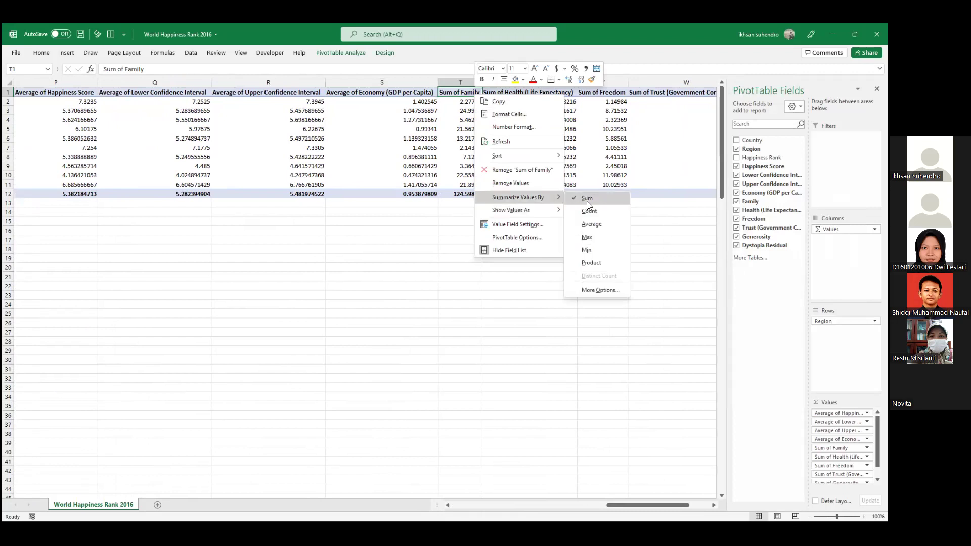
pyautogui.click(592, 224)
pyautogui.click(542, 94)
pyautogui.rightClick(542, 94)
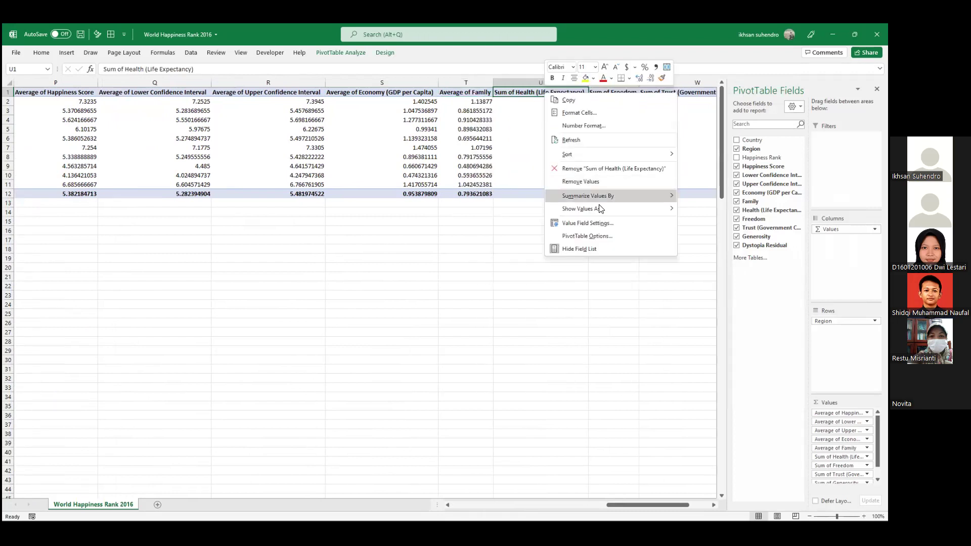
pyautogui.moveTo(608, 196)
pyautogui.click(699, 221)
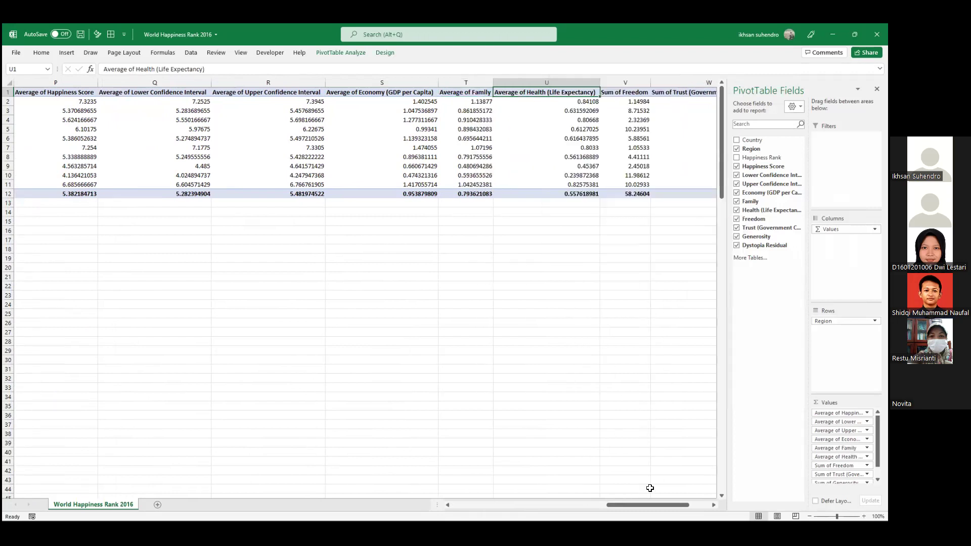
pyautogui.moveTo(673, 507); pyautogui.dragTo(693, 507)
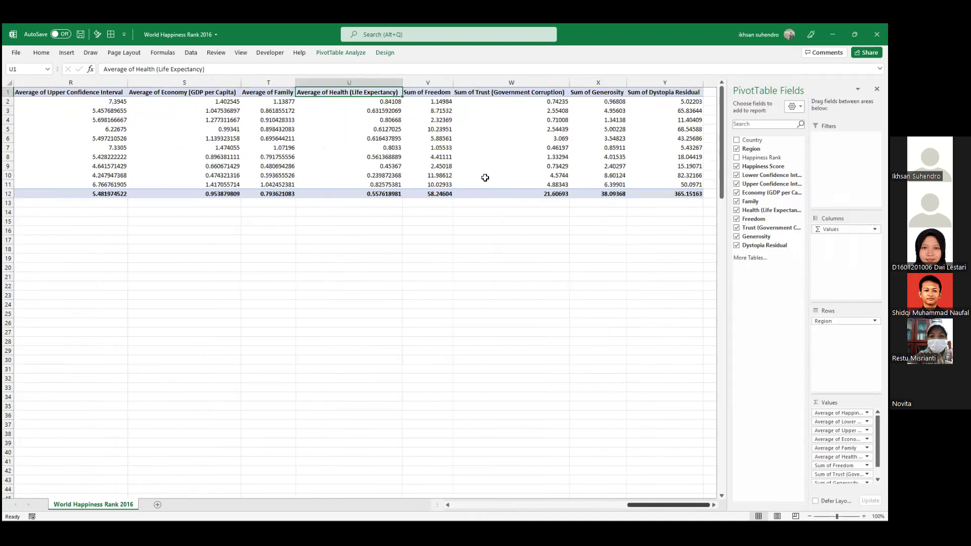
# Summarize Freedom, Trust, Generosity and Dystopia Residual as averages
pyautogui.click(438, 93)
pyautogui.rightClick(439, 93)
pyautogui.moveTo(506, 194)
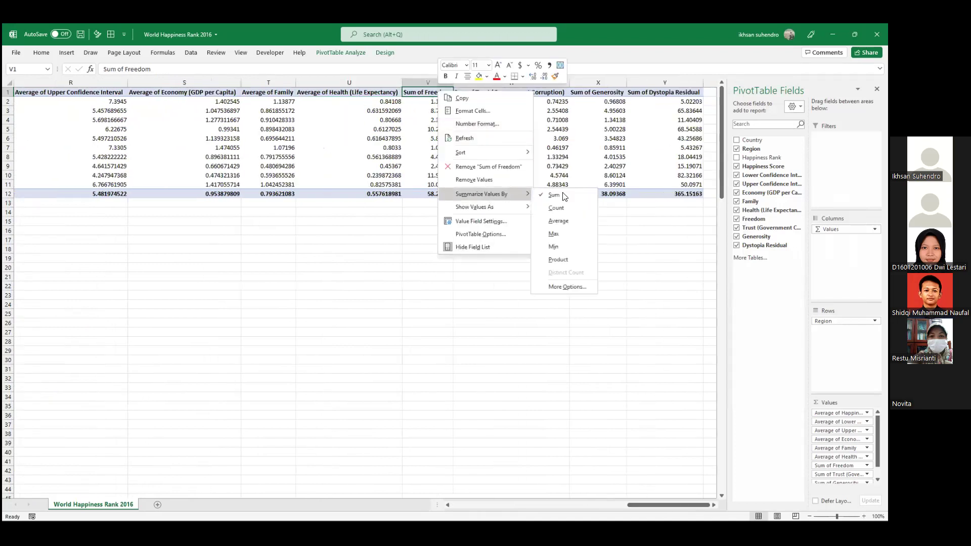
pyautogui.click(560, 221)
pyautogui.click(500, 93)
pyautogui.rightClick(499, 93)
pyautogui.moveTo(582, 195)
pyautogui.click(686, 221)
pyautogui.click(635, 93)
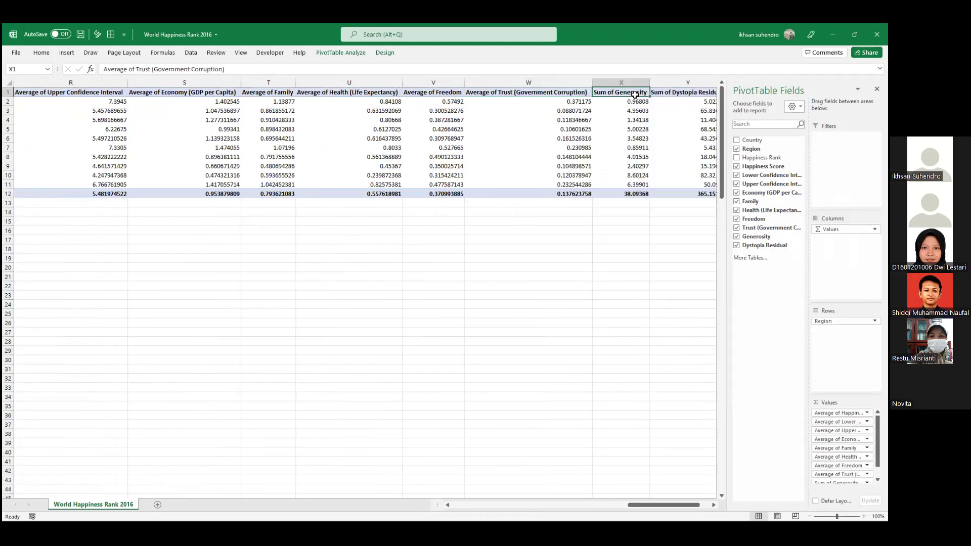
pyautogui.rightClick(636, 94)
pyautogui.moveTo(690, 198)
pyautogui.click(753, 223)
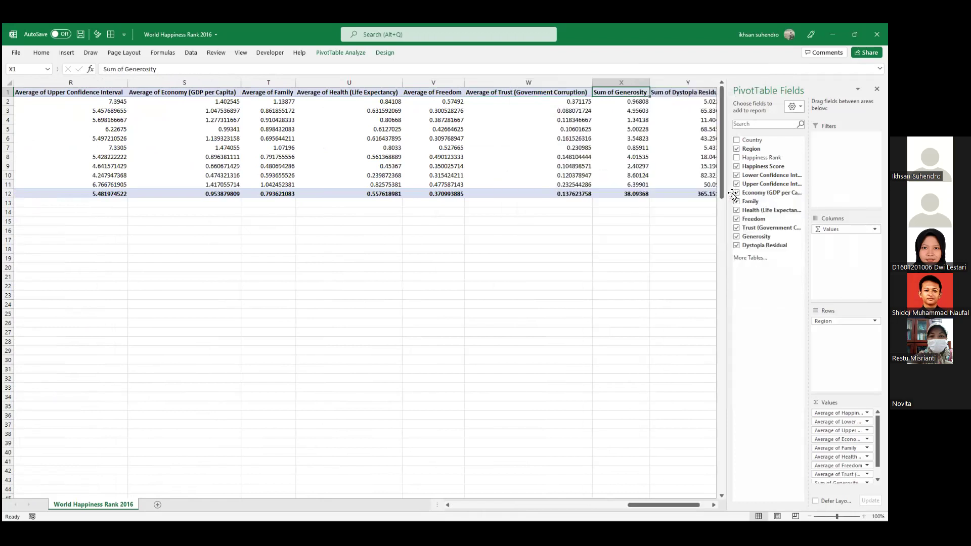
pyautogui.click(697, 96)
pyautogui.rightClick(697, 97)
pyautogui.moveTo(749, 198)
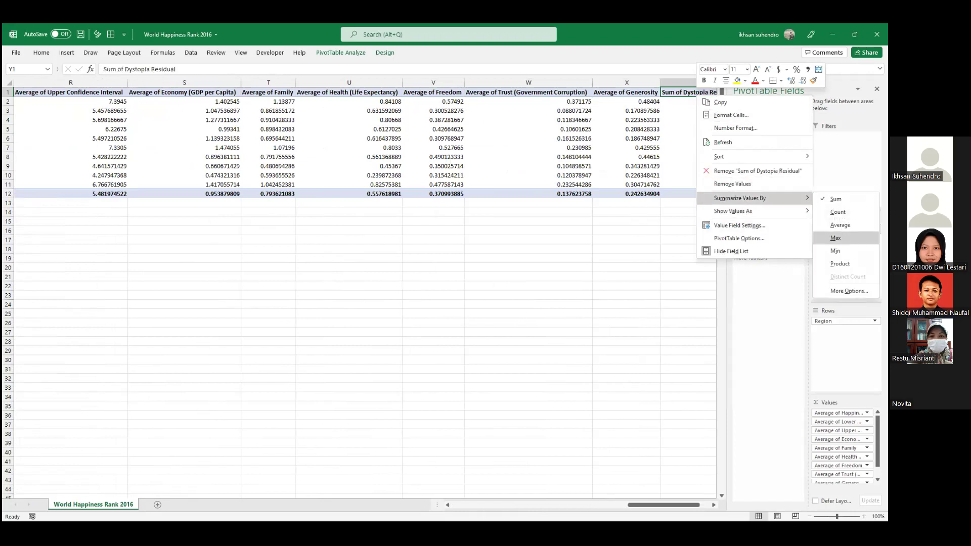
pyautogui.click(839, 225)
pyautogui.click(433, 119)
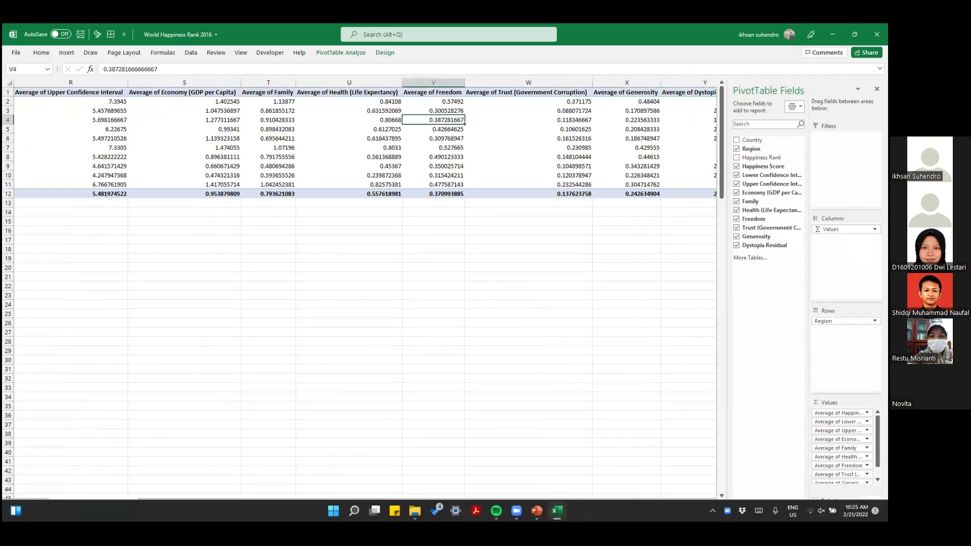
# Sort regions by average Happiness Score from largest to smallest
pyautogui.moveTo(677, 504); pyautogui.dragTo(516, 100)
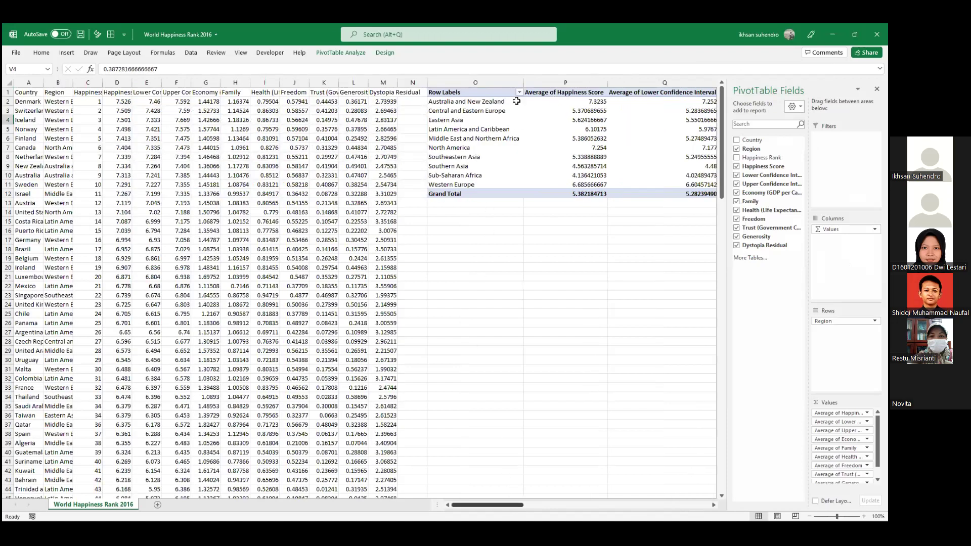
pyautogui.rightClick(543, 91)
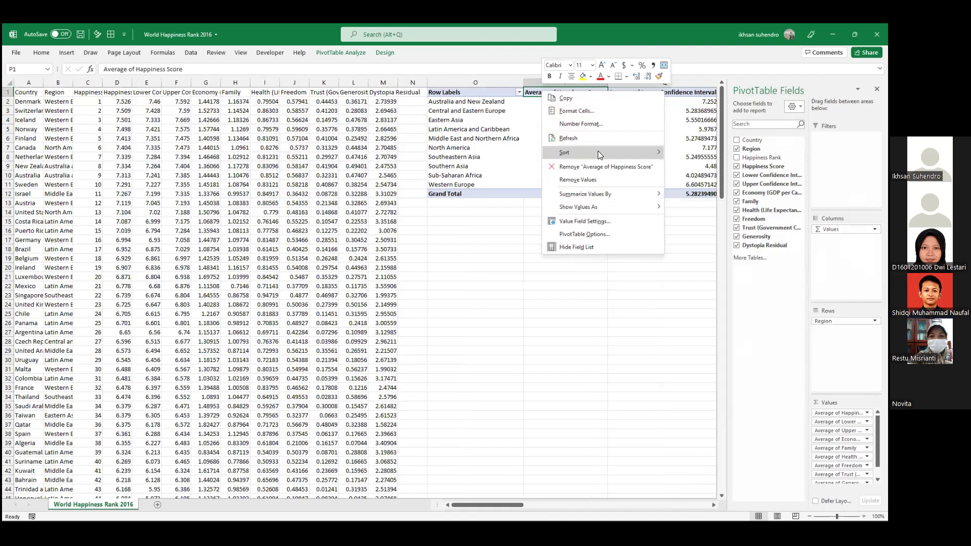
pyautogui.press('Escape')
pyautogui.rightClick(586, 103)
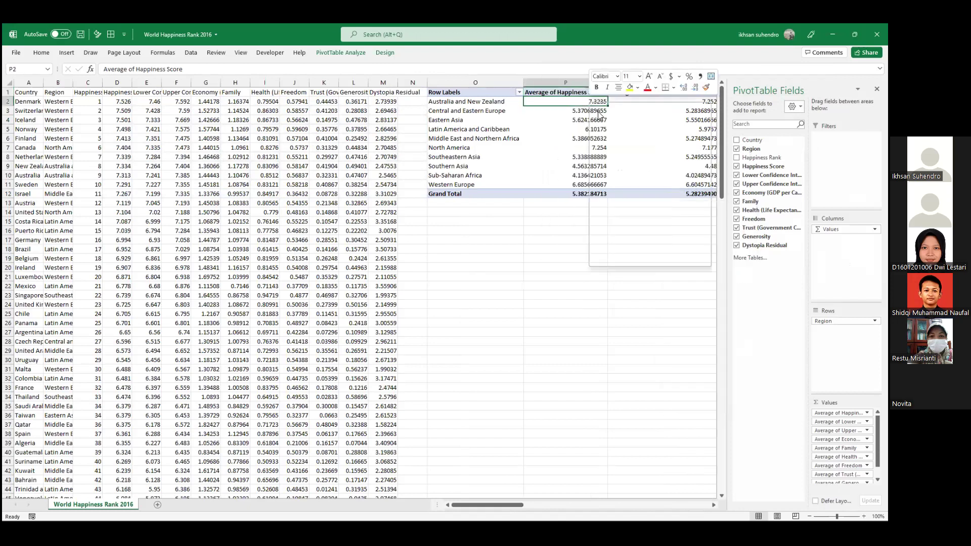
pyautogui.moveTo(635, 162)
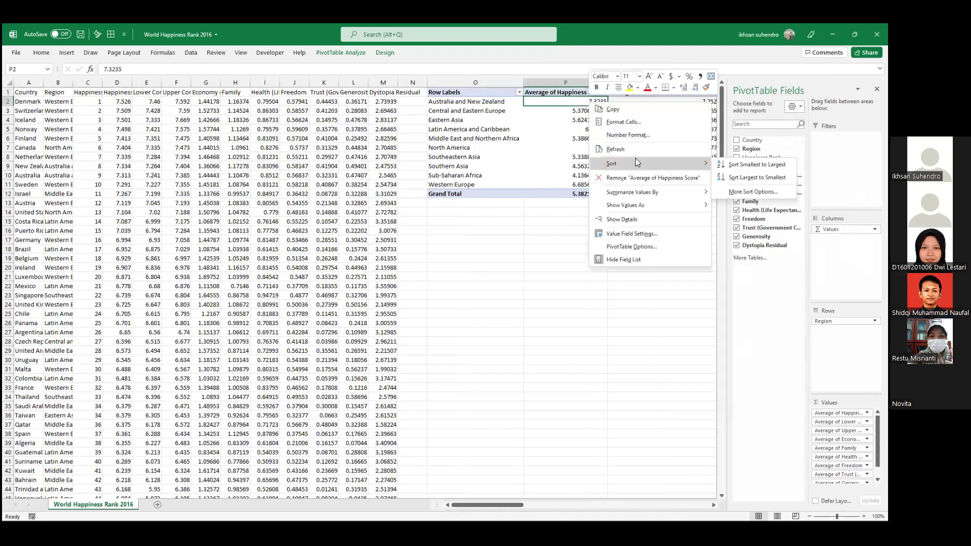
pyautogui.click(757, 178)
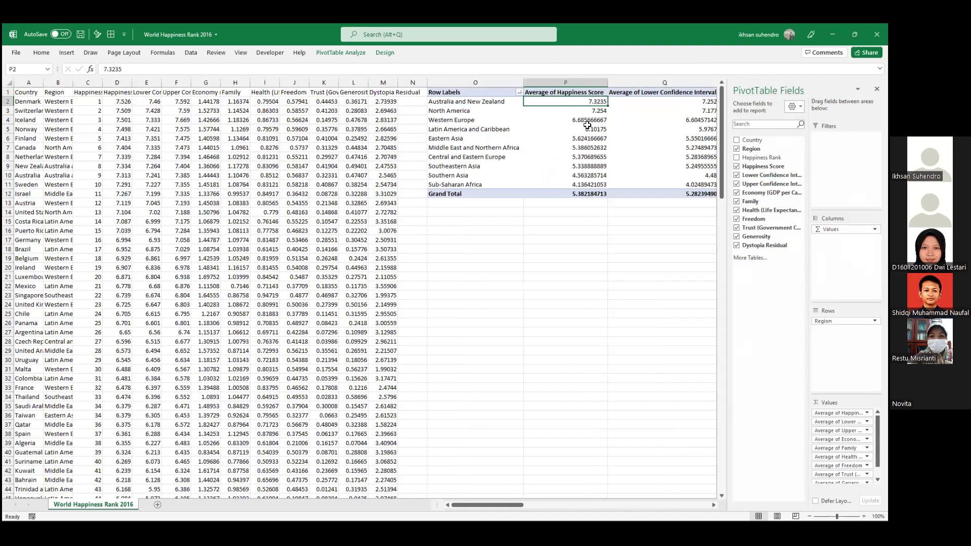
# Apply Comma Style to the whole pivot table so values show two decimals
pyautogui.moveTo(541, 114)
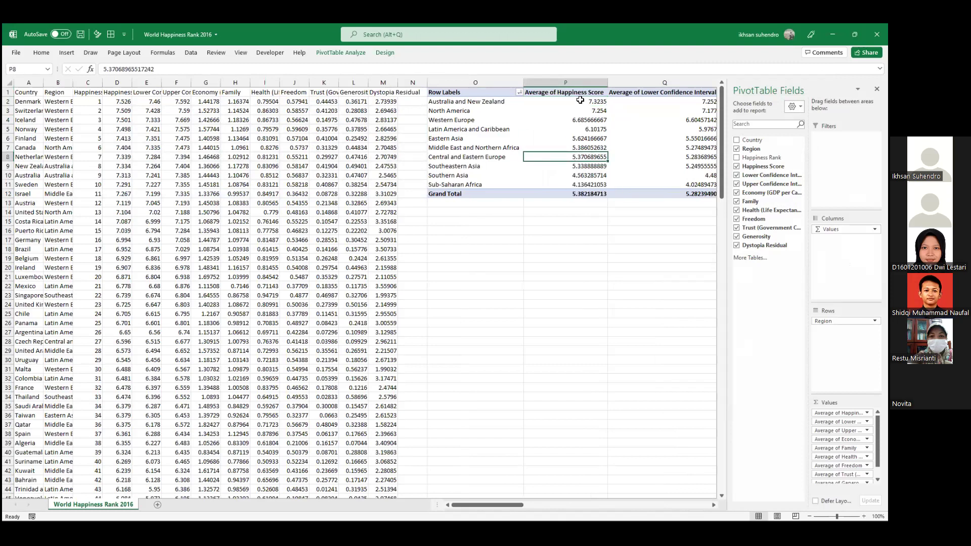
pyautogui.click(588, 120)
pyautogui.hotkey('ctrl', 'a')
pyautogui.rightClick(598, 123)
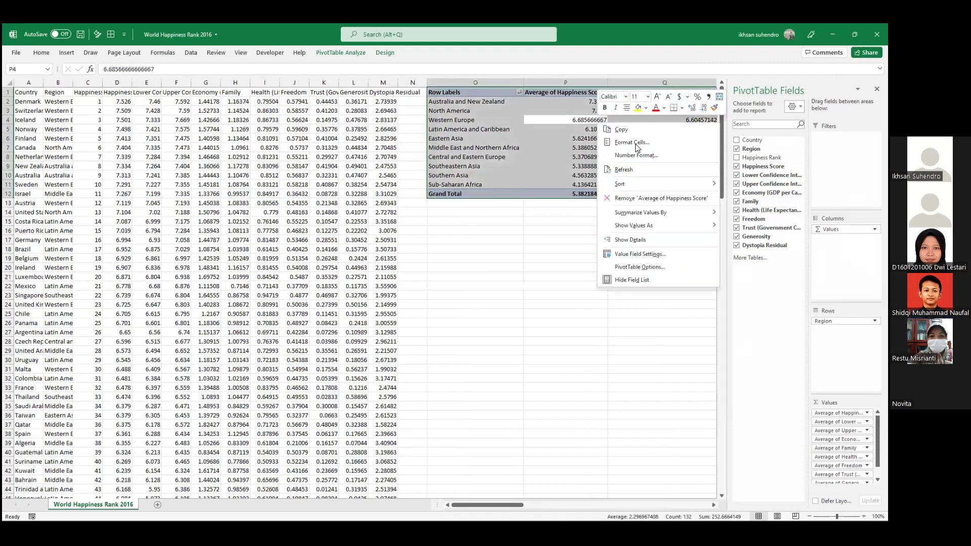
pyautogui.click(708, 97)
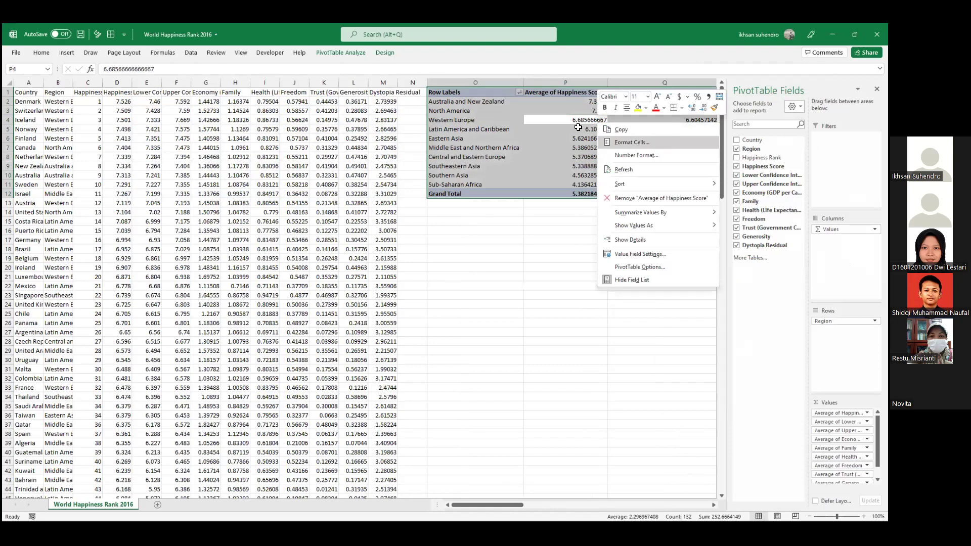
pyautogui.click(37, 101)
pyautogui.click(411, 122)
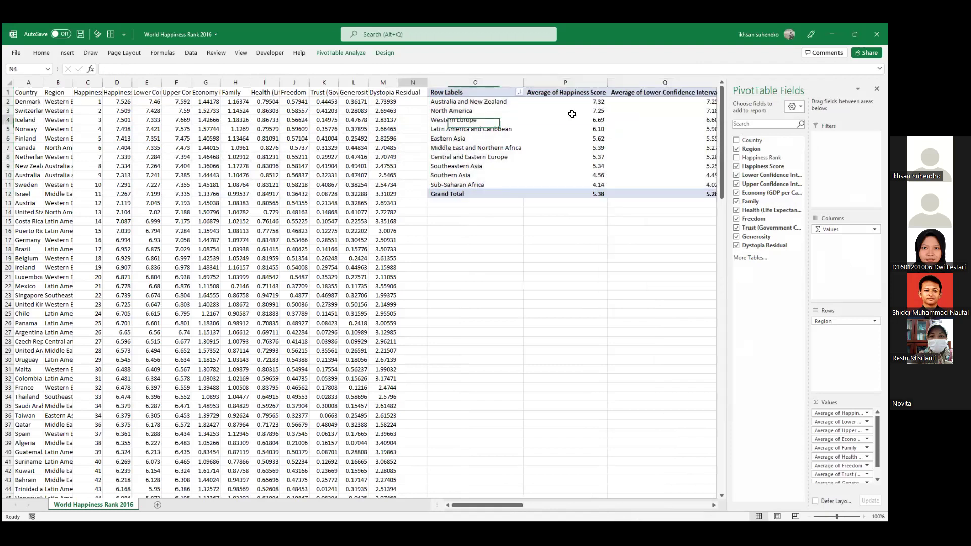
# Expand Southeastern Asia into its countries, then undo the breakdown
pyautogui.click(572, 111)
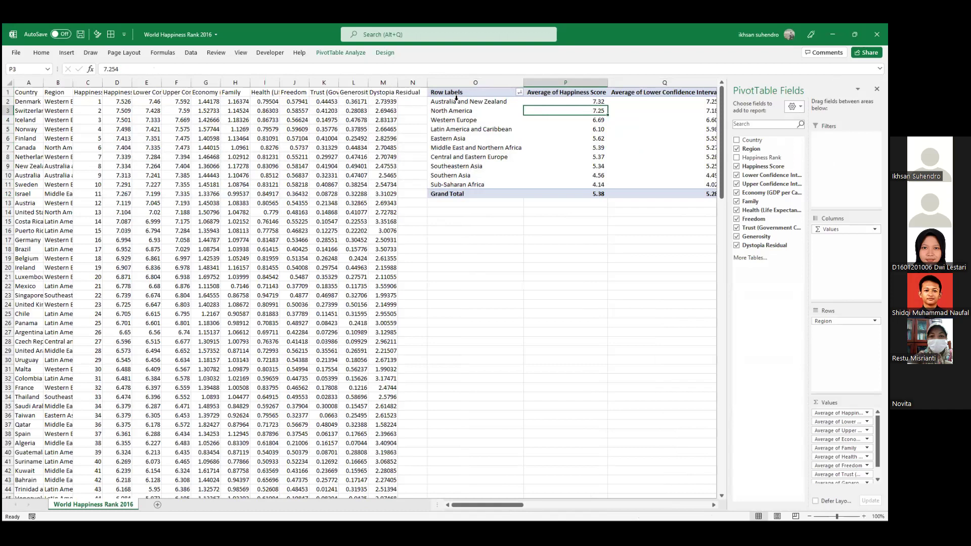
pyautogui.click(469, 166)
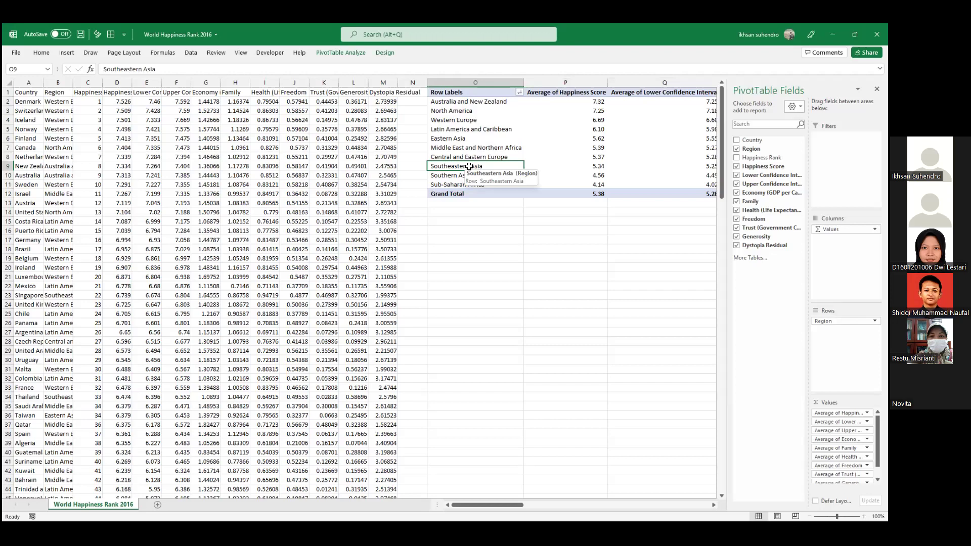
pyautogui.doubleClick(477, 167)
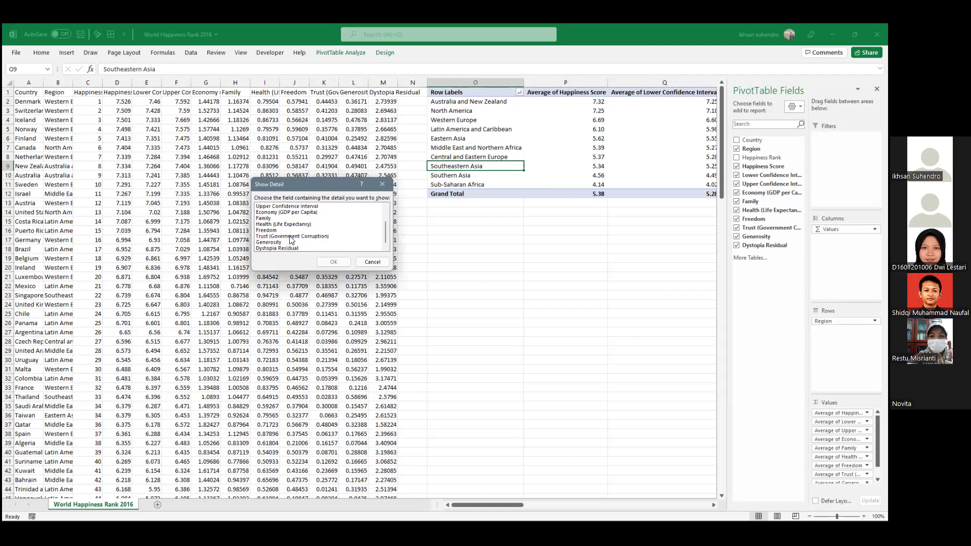
pyautogui.click(289, 206)
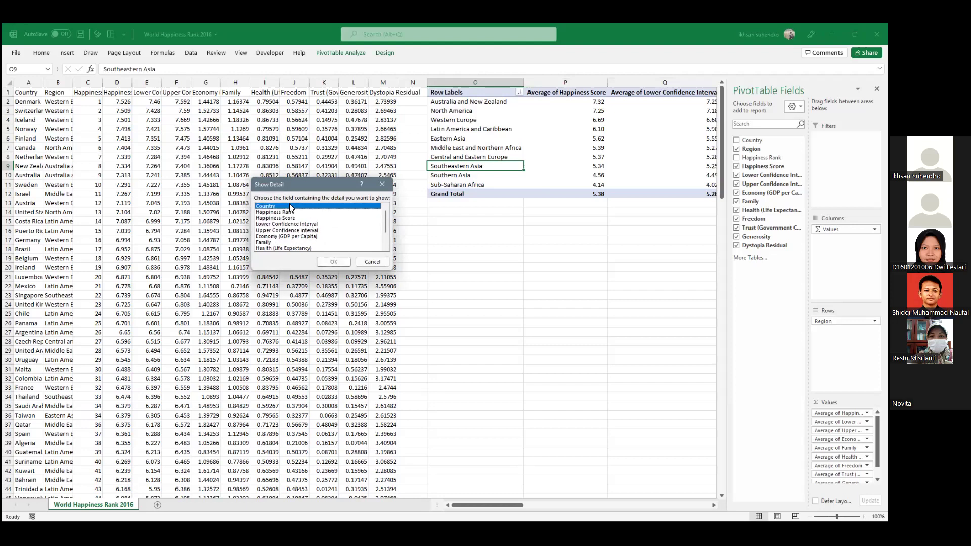
pyautogui.click(334, 262)
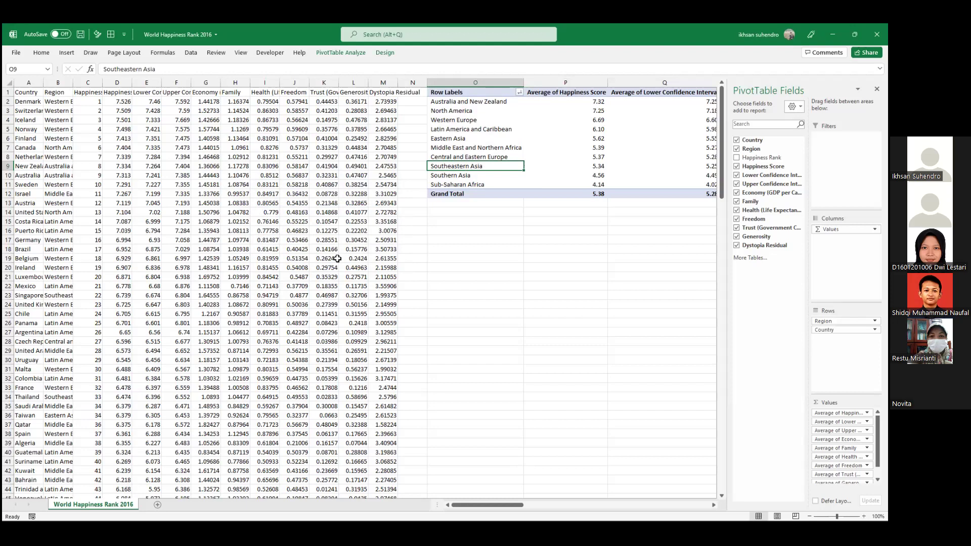
pyautogui.click(515, 215)
pyautogui.hotkey('ctrl', 'z')
# Move Country and Region into the pivot's Filters area
pyautogui.moveTo(752, 140); pyautogui.dragTo(844, 135)
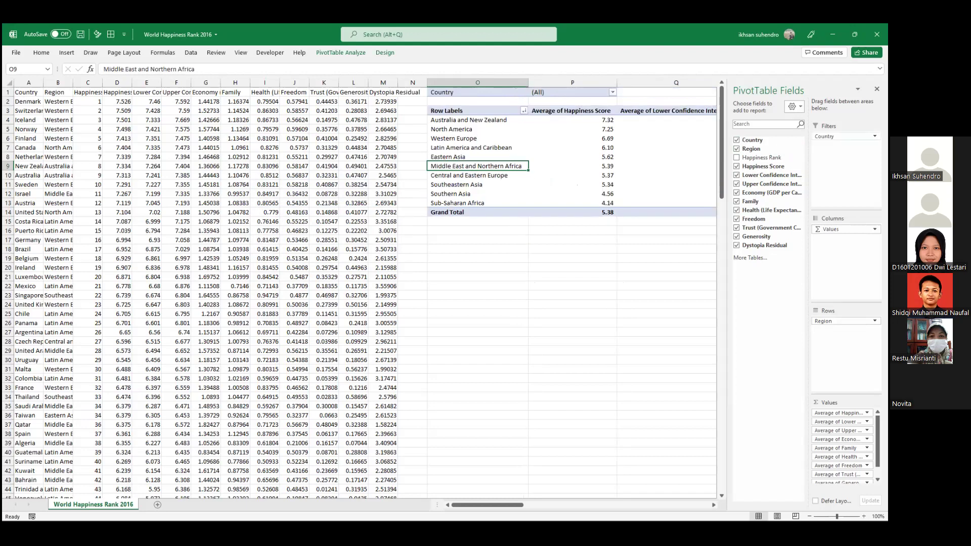
pyautogui.click(874, 136)
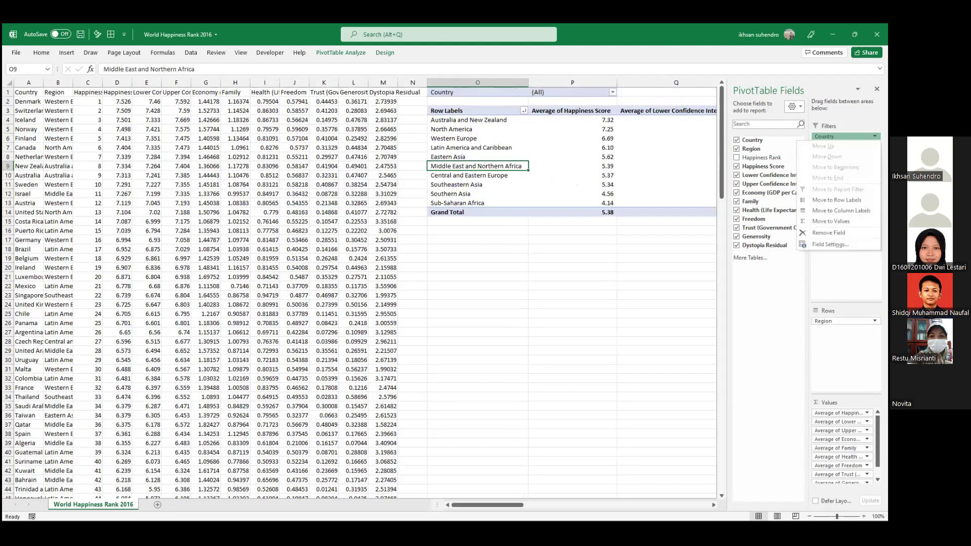
pyautogui.press('Escape')
pyautogui.moveTo(751, 148); pyautogui.dragTo(844, 146)
# Remove Country and filter Region to Southeastern Asia plus Middle East and Northern Africa
pyautogui.click(736, 140)
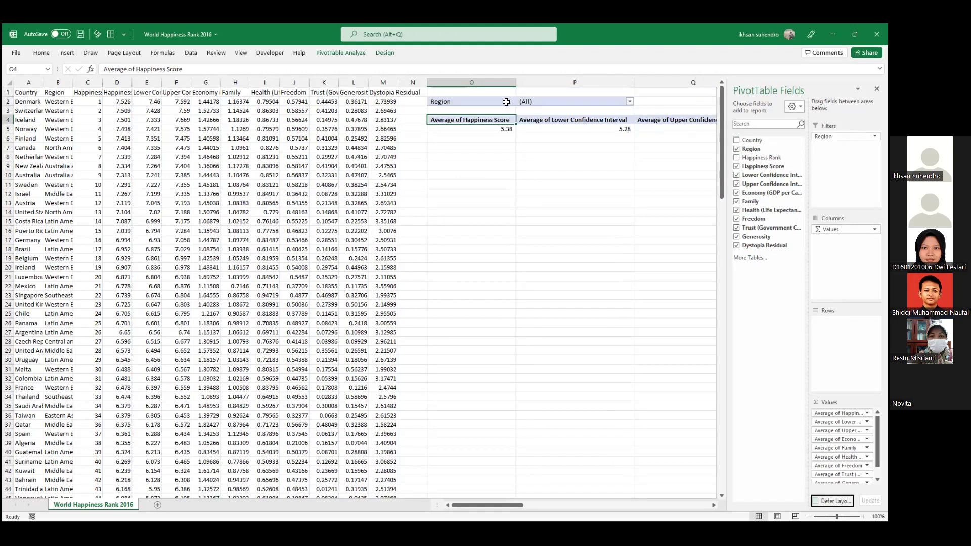
pyautogui.click(630, 102)
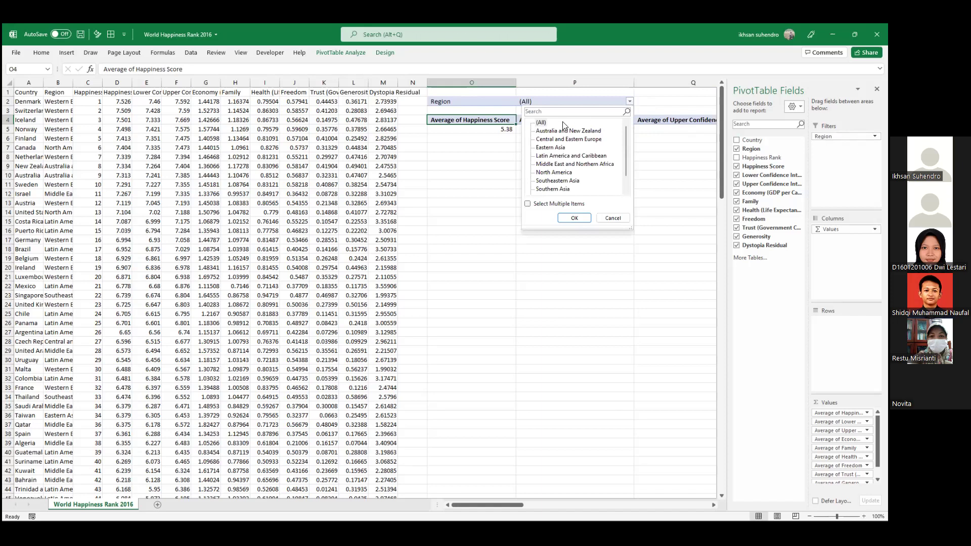
pyautogui.click(556, 181)
pyautogui.click(527, 203)
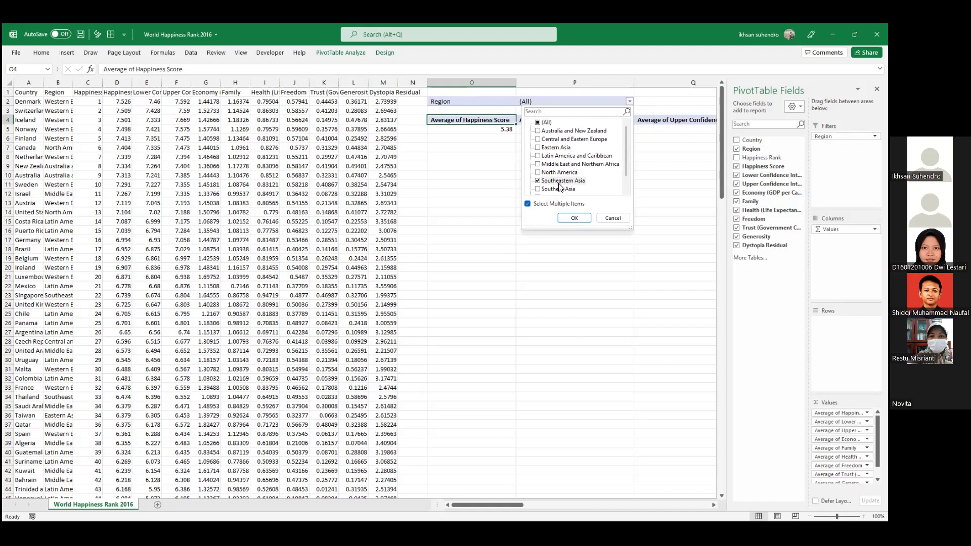
pyautogui.scroll(-1, 570, 180)
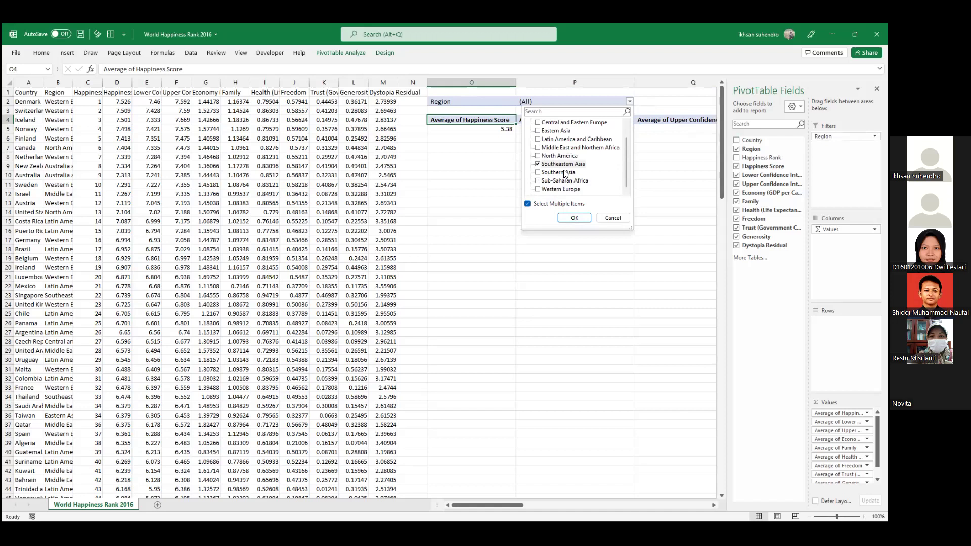
pyautogui.click(554, 149)
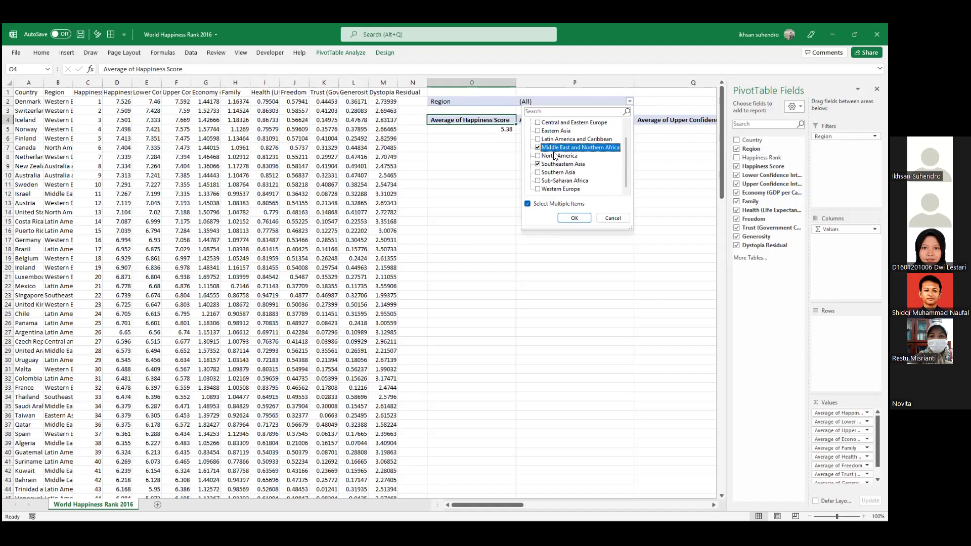
pyautogui.scroll(1, 555, 157)
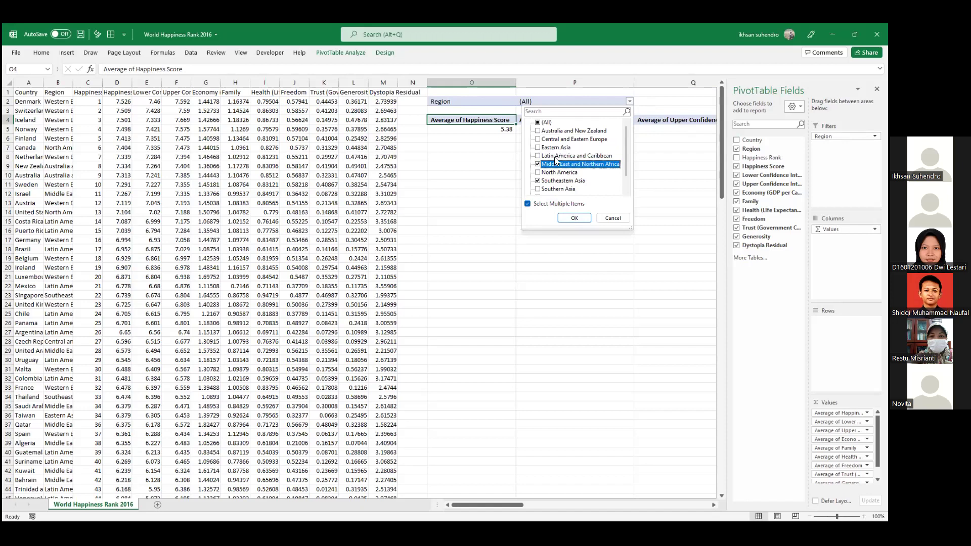
pyautogui.scroll(-1, 560, 154)
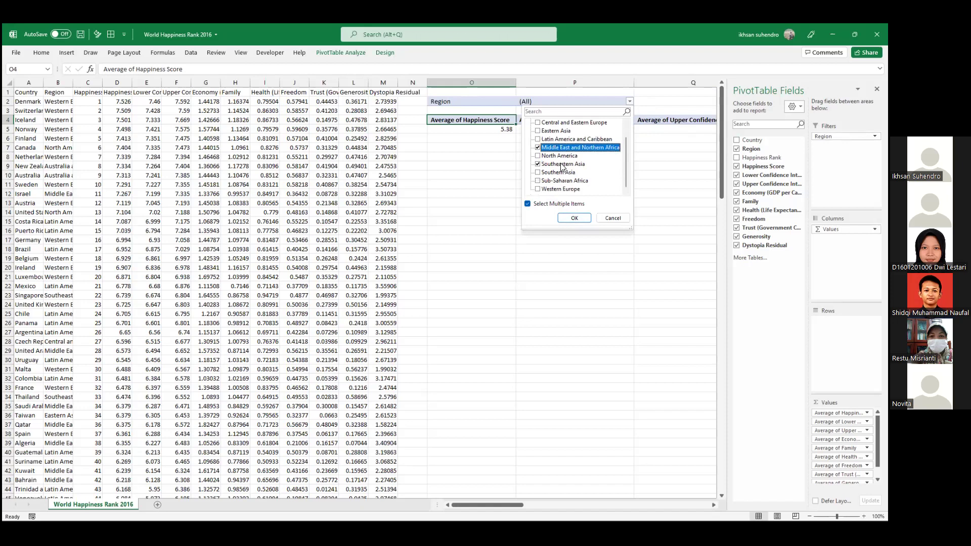
pyautogui.click(583, 217)
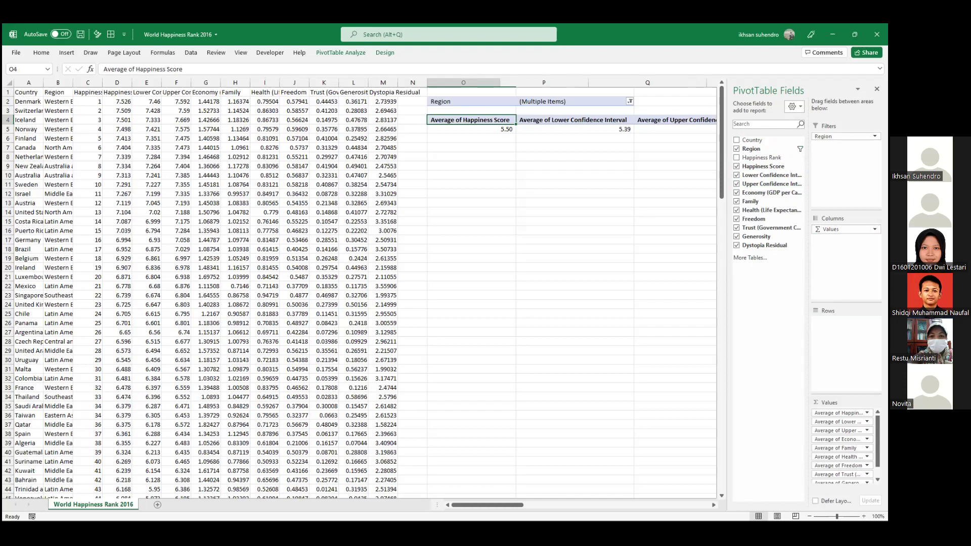
pyautogui.moveTo(521, 505); pyautogui.dragTo(579, 498)
pyautogui.hscroll(1, 468, 218)
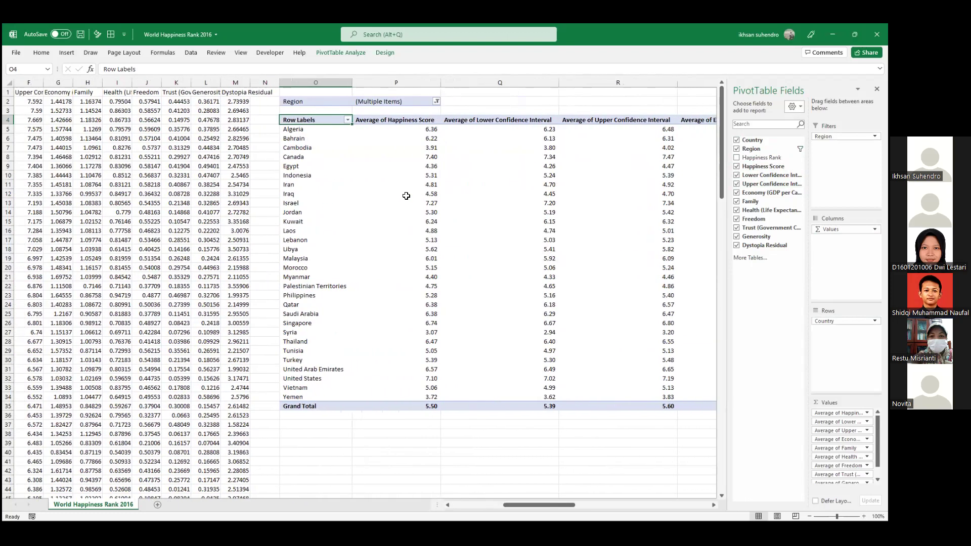
pyautogui.moveTo(406, 196)
pyautogui.click(301, 176)
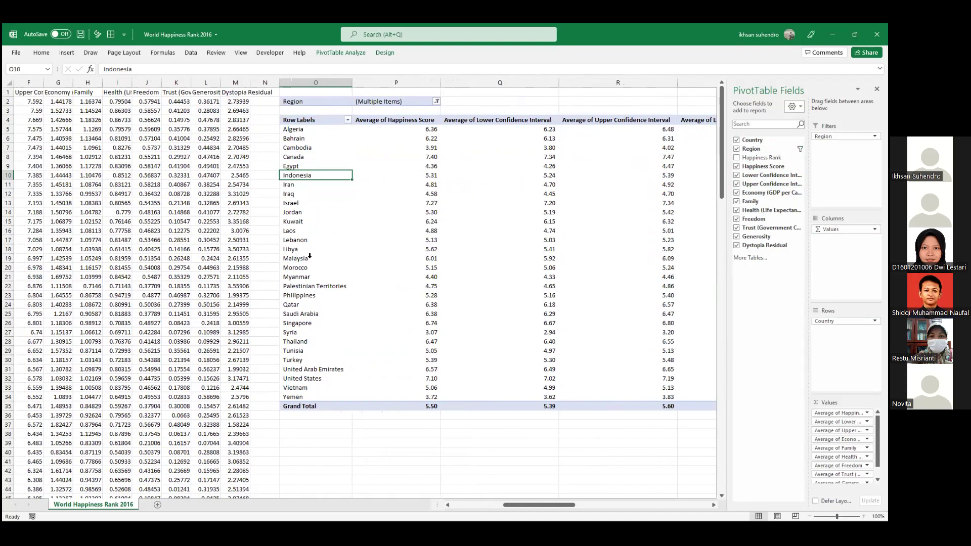
pyautogui.click(336, 285)
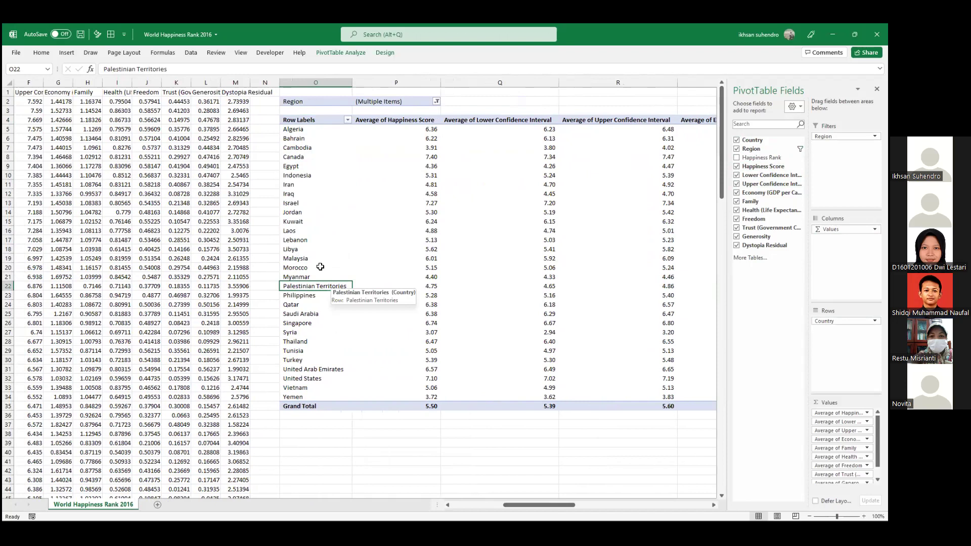
pyautogui.click(301, 204)
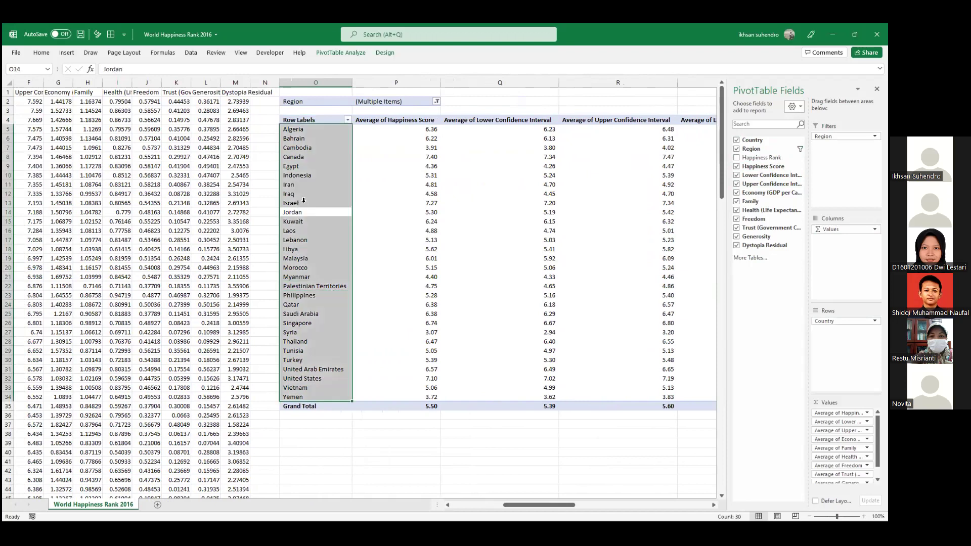
pyautogui.click(303, 201)
pyautogui.click(316, 281)
pyautogui.click(850, 136)
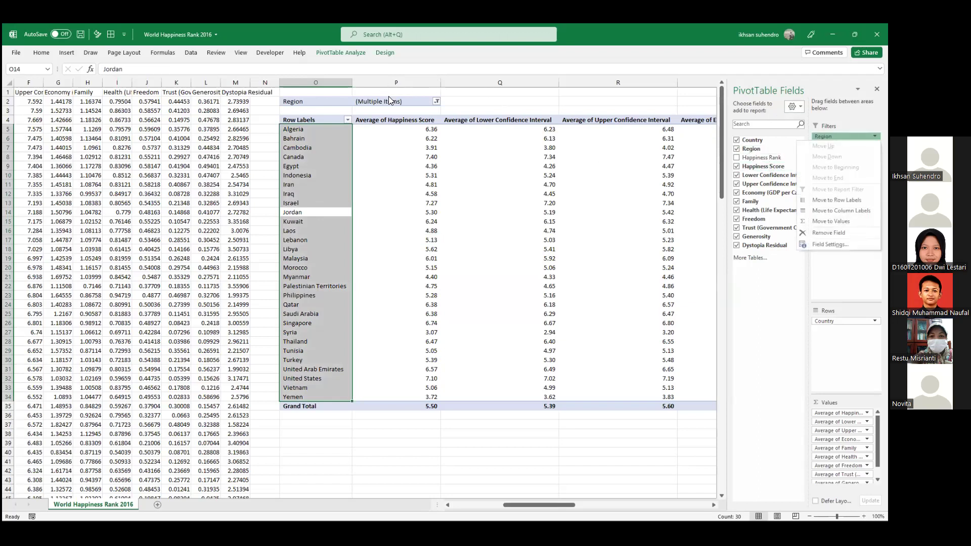
pyautogui.click(435, 97)
# Filter the pivot's Region to Southeastern Asia only
pyautogui.click(436, 98)
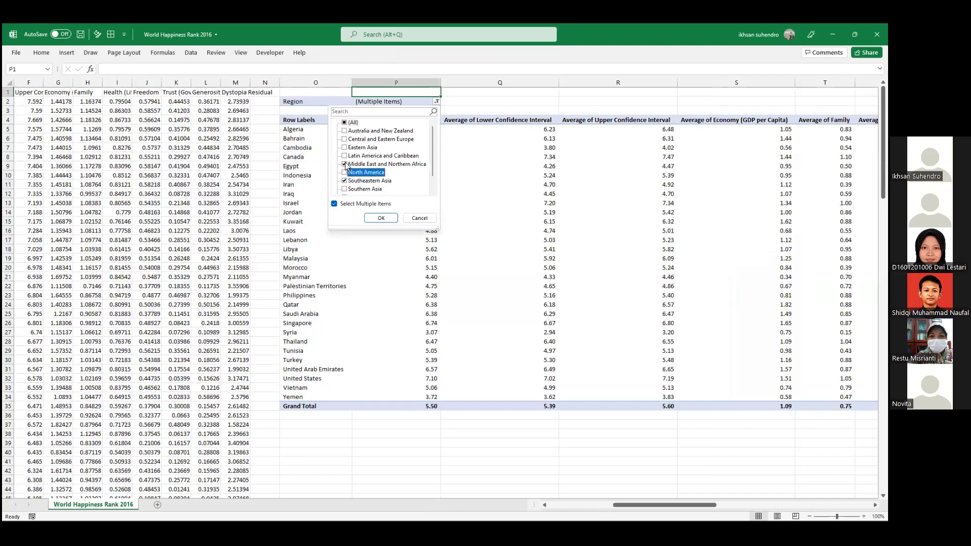
pyautogui.click(381, 218)
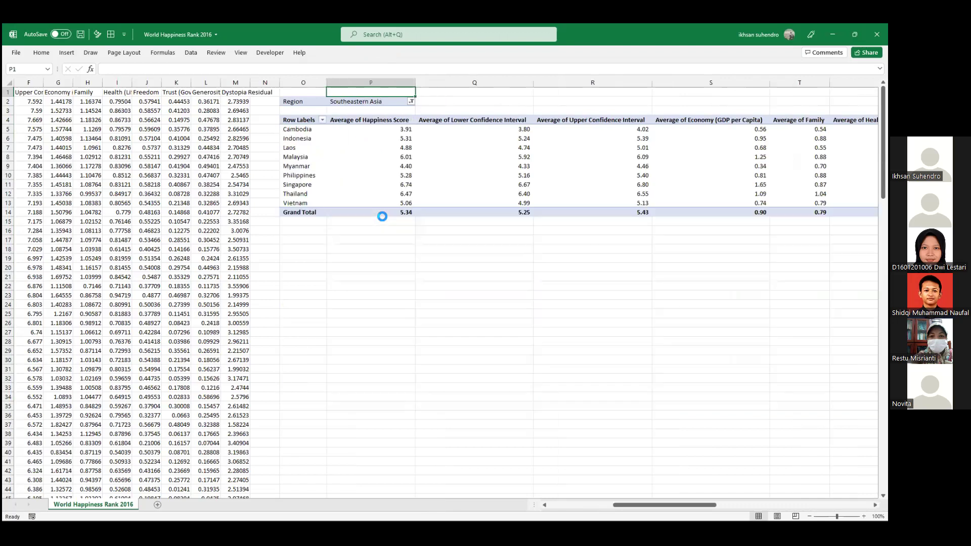
pyautogui.click(303, 142)
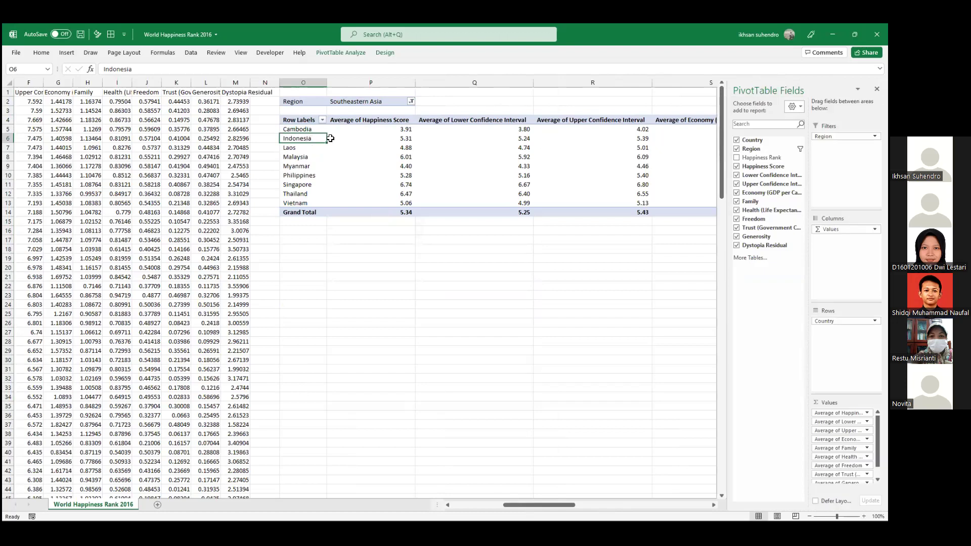
# Sort the countries by average happiness score, largest to smallest, from Singapore to Cambodia
pyautogui.rightClick(407, 129)
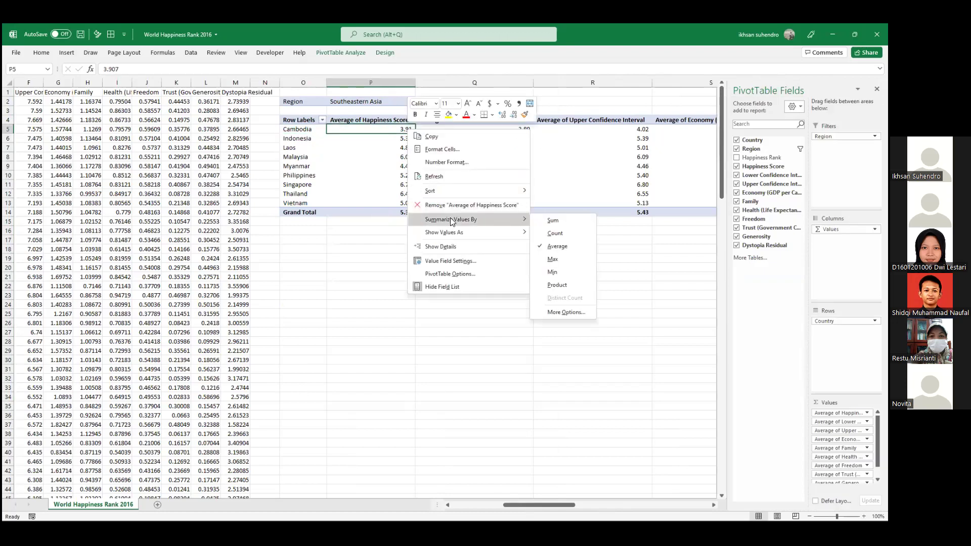
pyautogui.moveTo(494, 188)
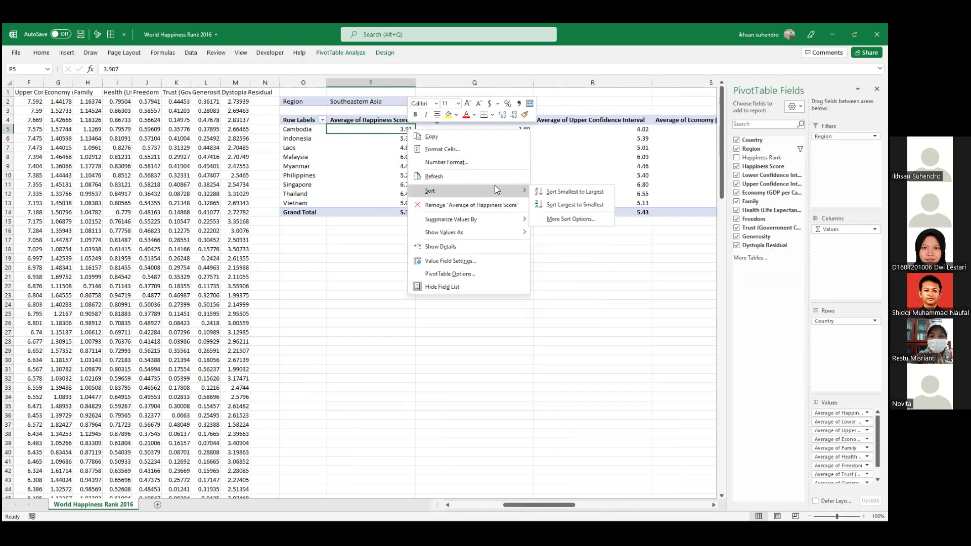
pyautogui.click(574, 204)
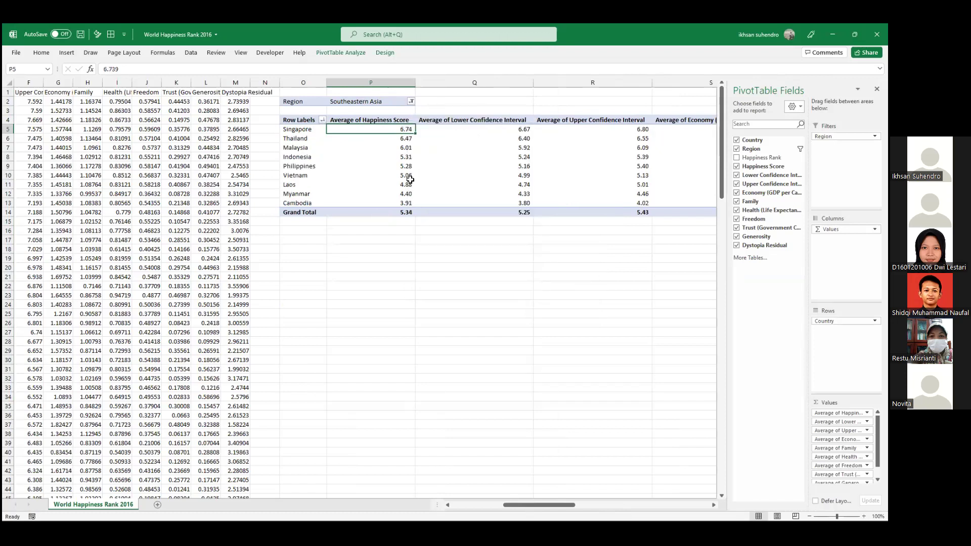
pyautogui.click(306, 154)
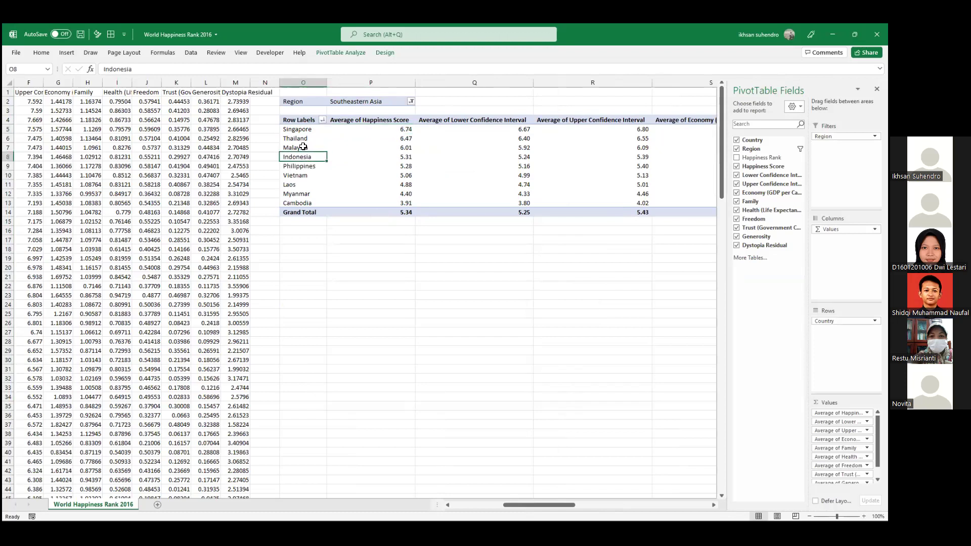
pyautogui.click(302, 147)
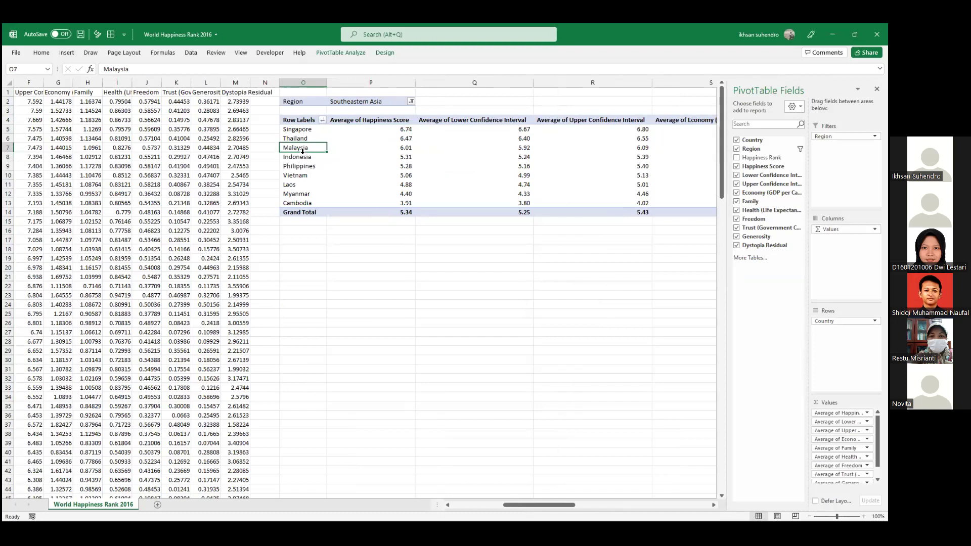
pyautogui.click(303, 151)
pyautogui.click(304, 157)
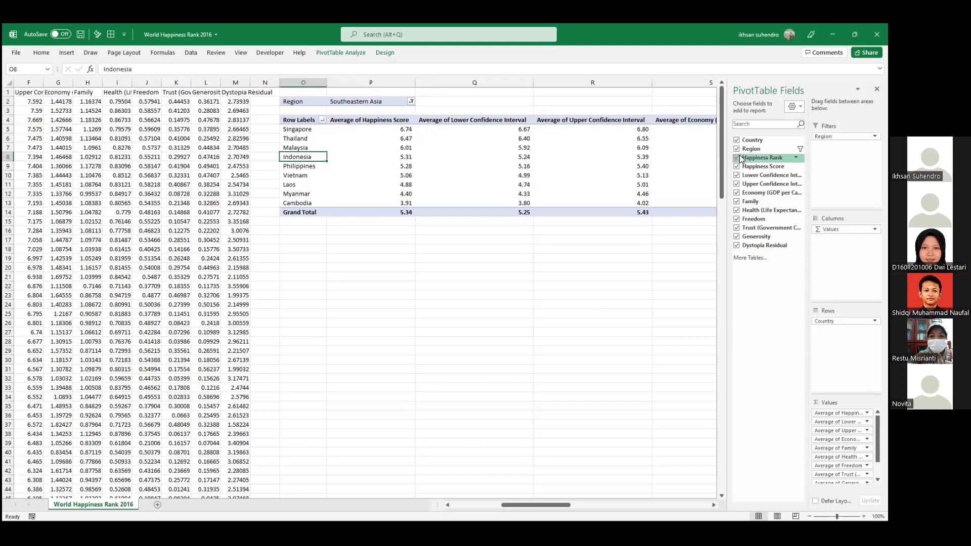
# Add Happiness Rank as the first value column, summarized by Average (Indonesia 79.00)
pyautogui.click(736, 157)
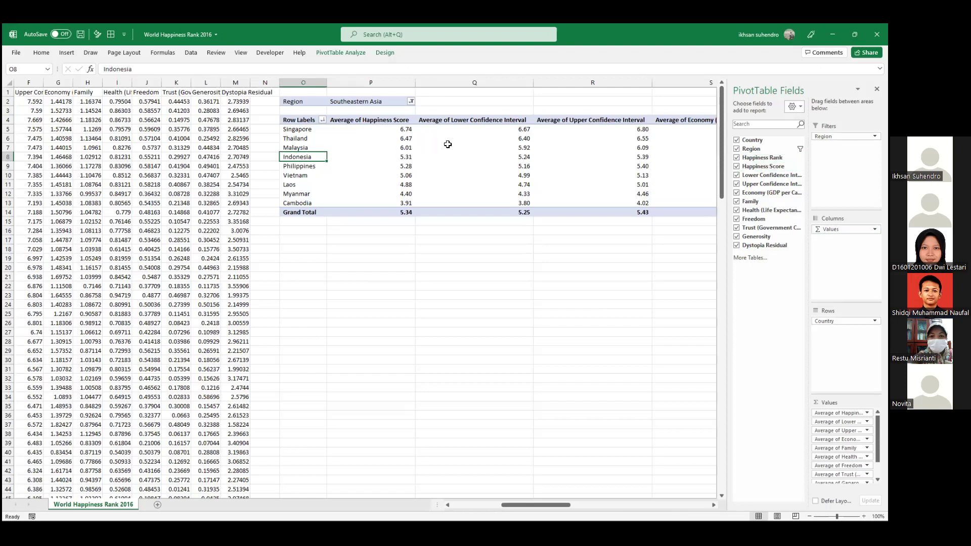
pyautogui.scroll(-1, 842, 445)
pyautogui.scroll(2, 842, 445)
pyautogui.moveTo(839, 415); pyautogui.dragTo(839, 410)
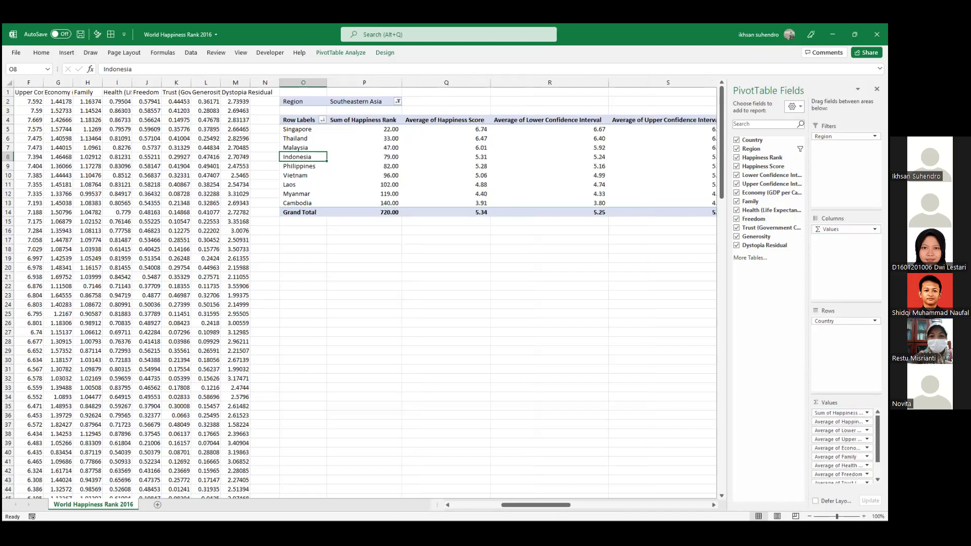
pyautogui.rightClick(376, 122)
pyautogui.moveTo(428, 222)
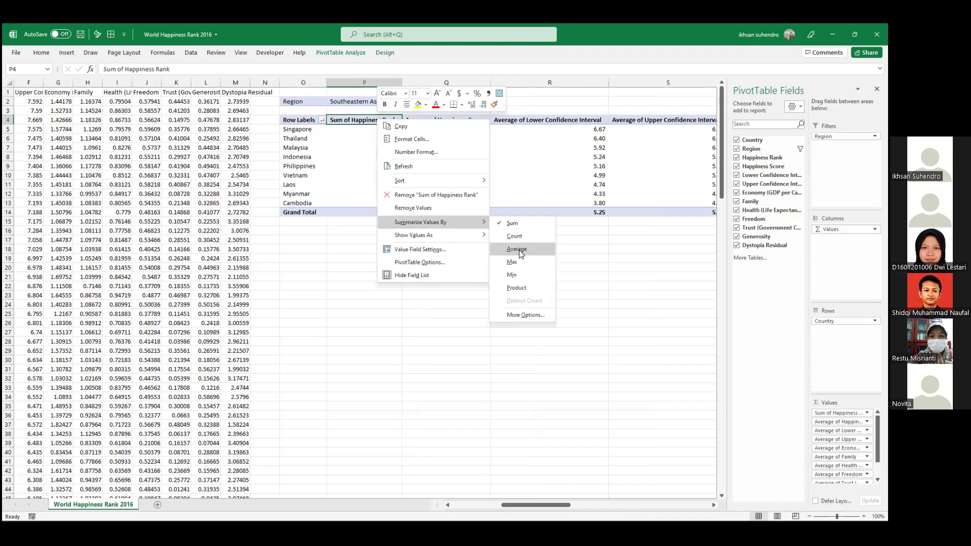
pyautogui.click(513, 248)
pyautogui.click(393, 157)
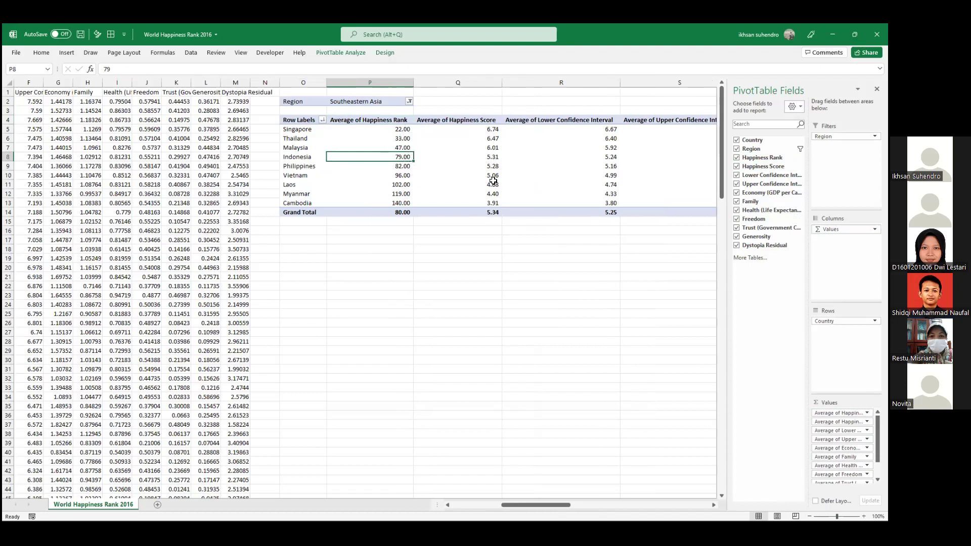
# Widen the field list and remove the Lower and Upper Confidence Interval fields
pyautogui.moveTo(536, 504); pyautogui.dragTo(470, 158)
pyautogui.scroll(1, 469, 159)
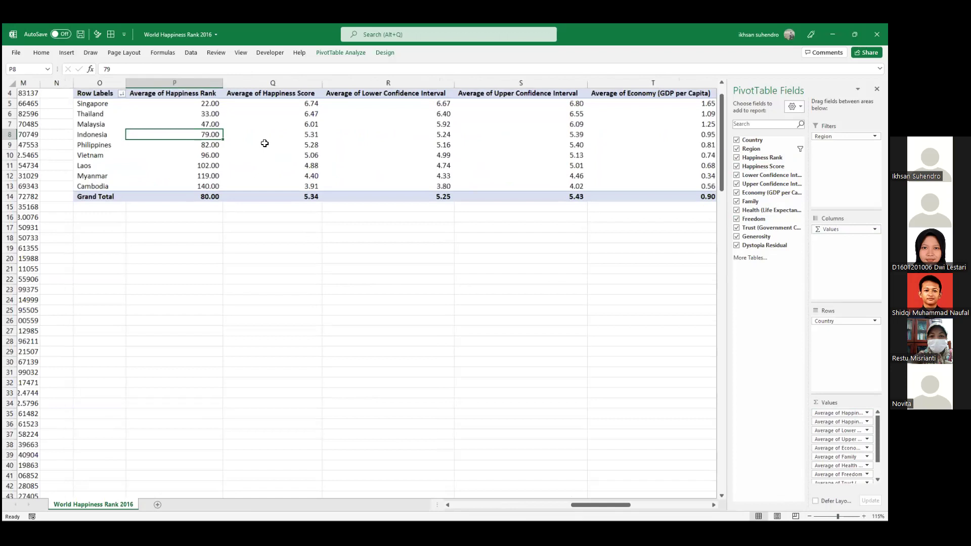
pyautogui.scroll(1, 262, 143)
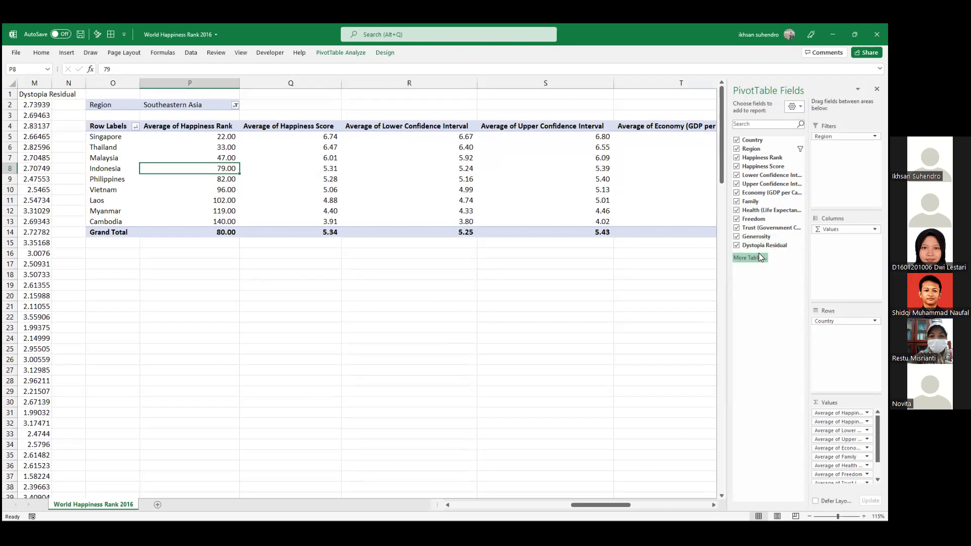
pyautogui.moveTo(727, 243); pyautogui.dragTo(636, 244)
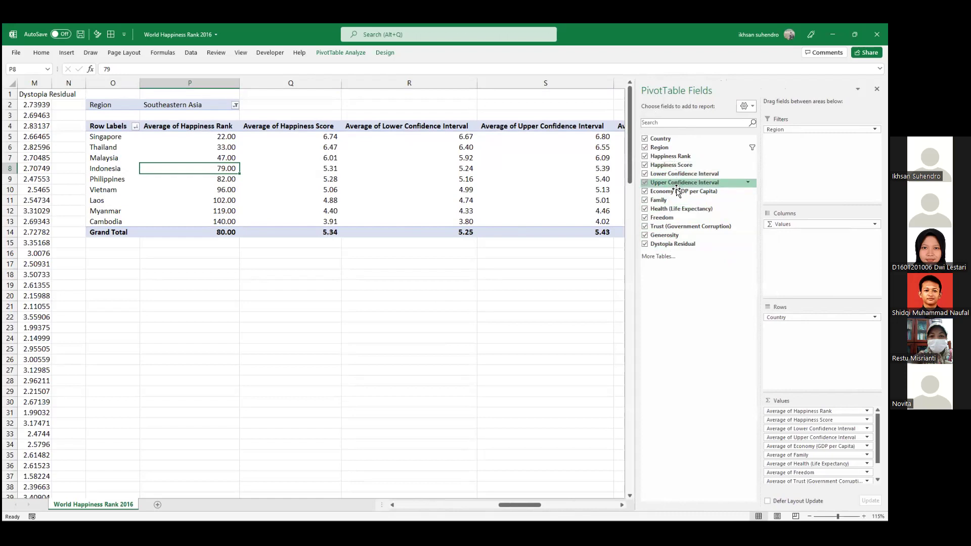
pyautogui.click(645, 174)
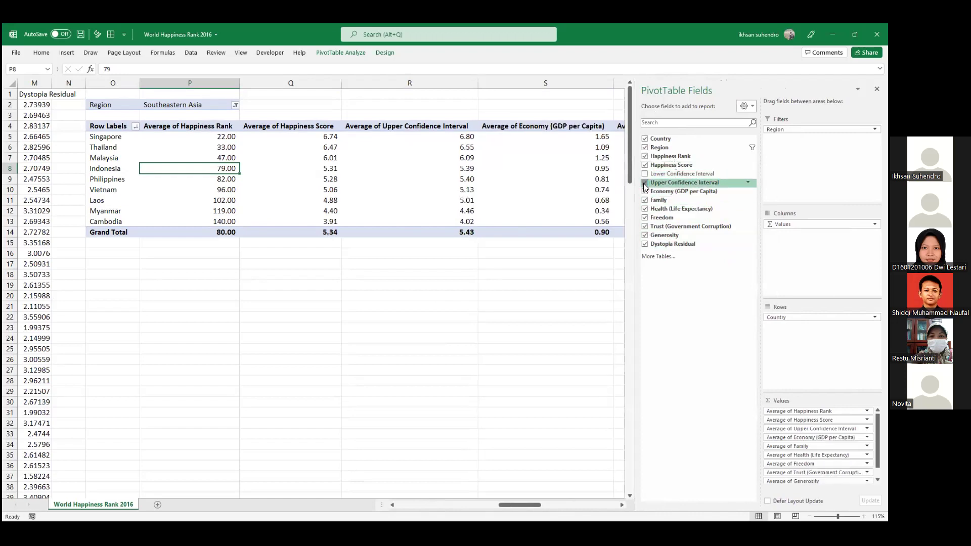
pyautogui.click(644, 183)
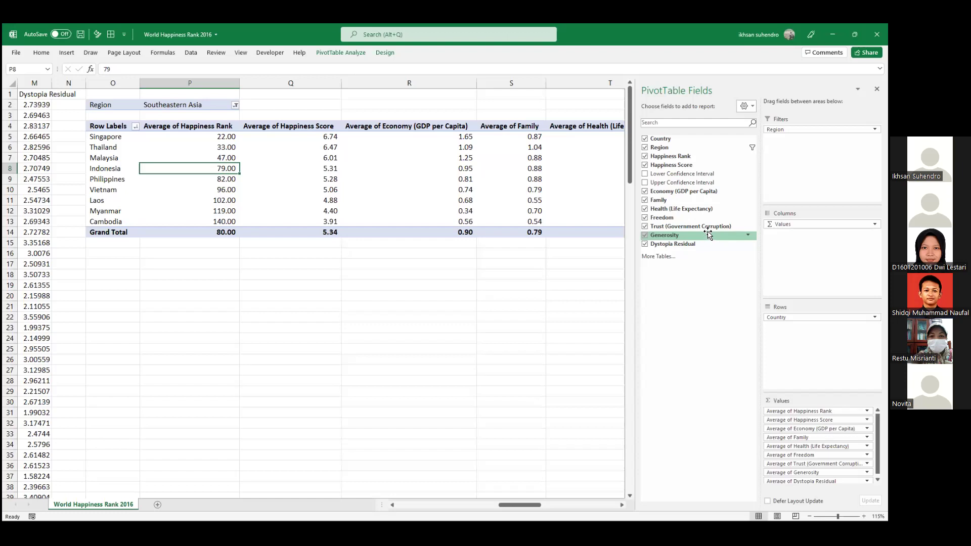
# Remove Freedom, Economy, Family, Health, Generosity and Dystopia Residual, keeping Trust (Government Corruption)
pyautogui.click(644, 218)
pyautogui.click(644, 191)
pyautogui.click(645, 200)
pyautogui.click(644, 208)
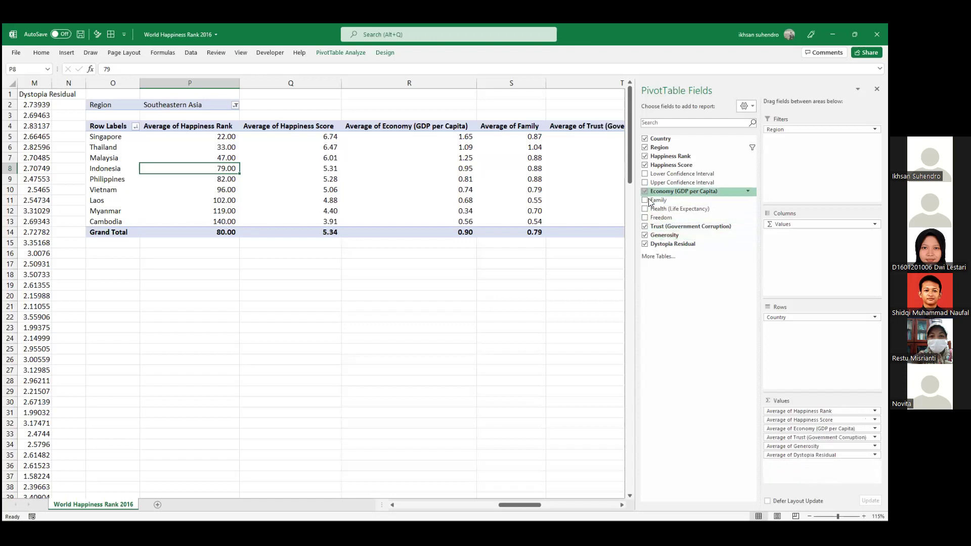
pyautogui.click(644, 235)
pyautogui.click(644, 244)
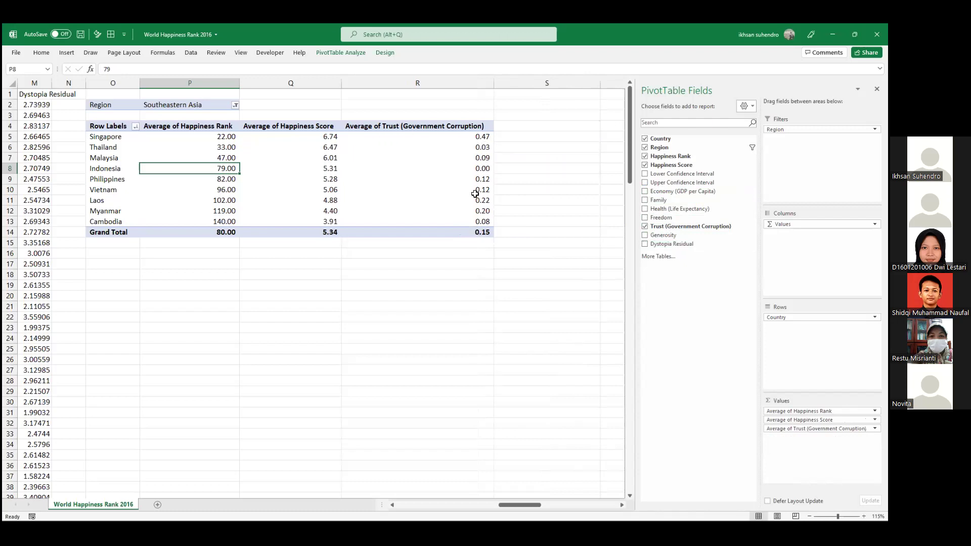
pyautogui.click(474, 167)
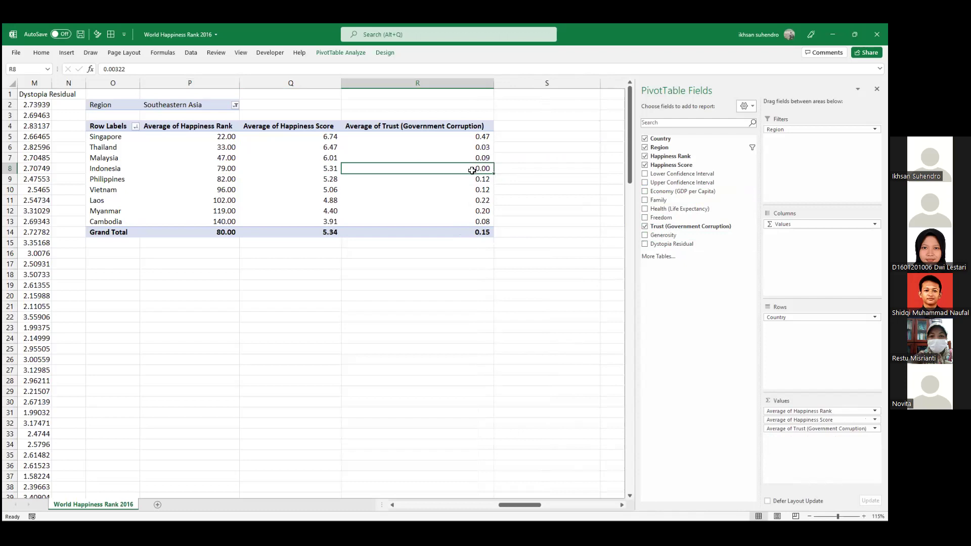
pyautogui.moveTo(472, 170)
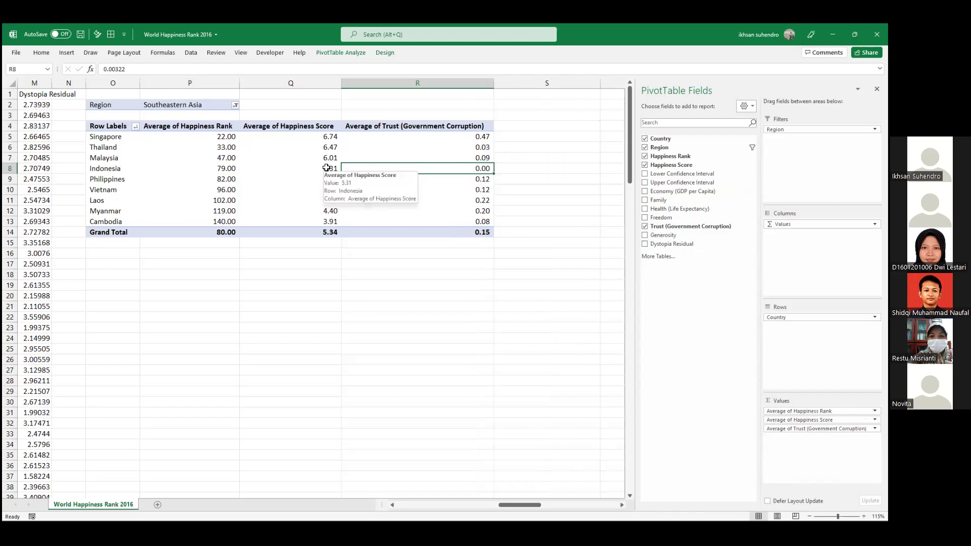
pyautogui.moveTo(645, 226); pyautogui.dragTo(650, 237)
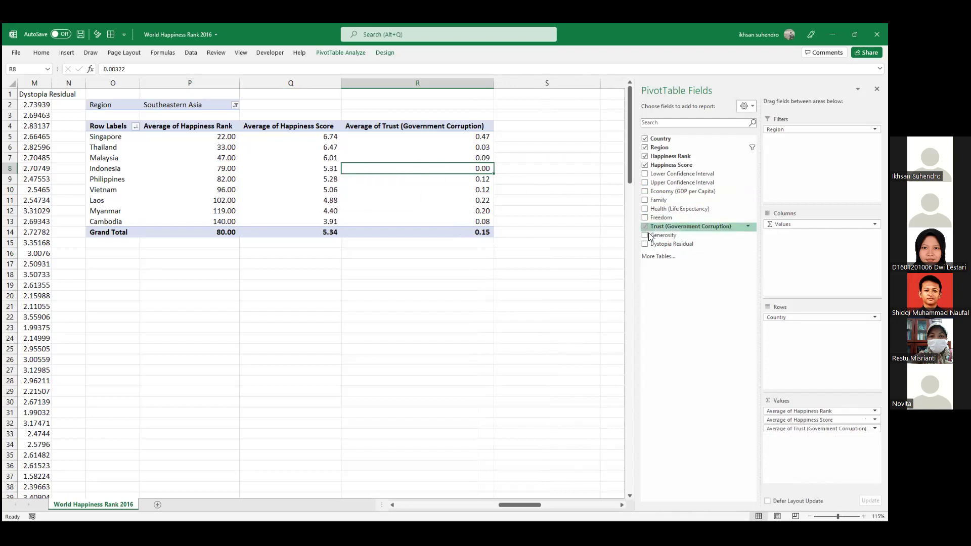
pyautogui.click(645, 236)
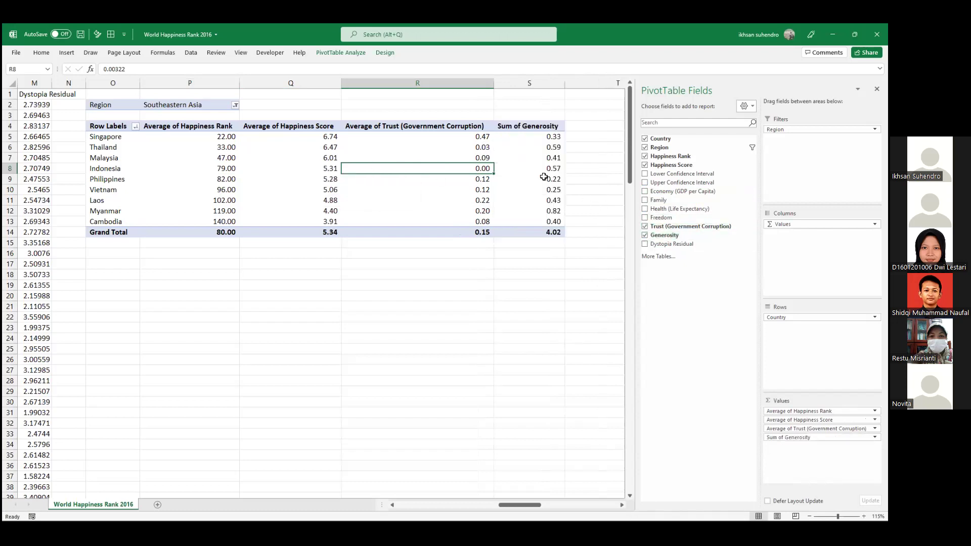
pyautogui.click(558, 210)
pyautogui.click(554, 168)
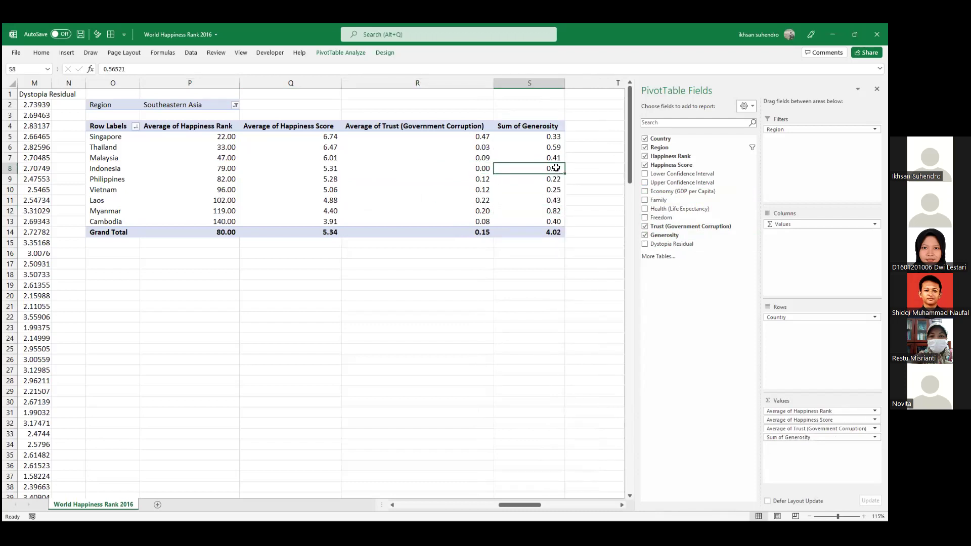
pyautogui.click(552, 146)
pyautogui.click(552, 169)
pyautogui.click(485, 168)
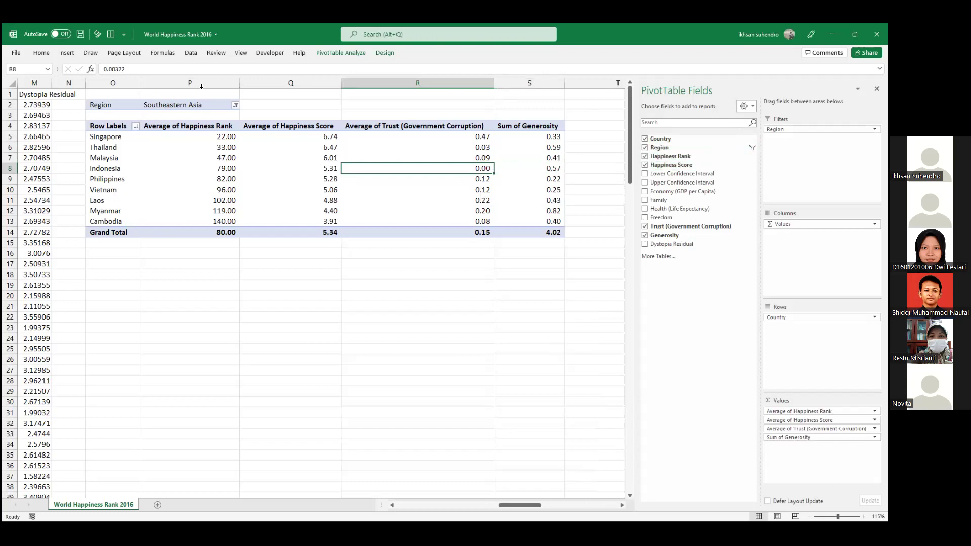
pyautogui.click(235, 106)
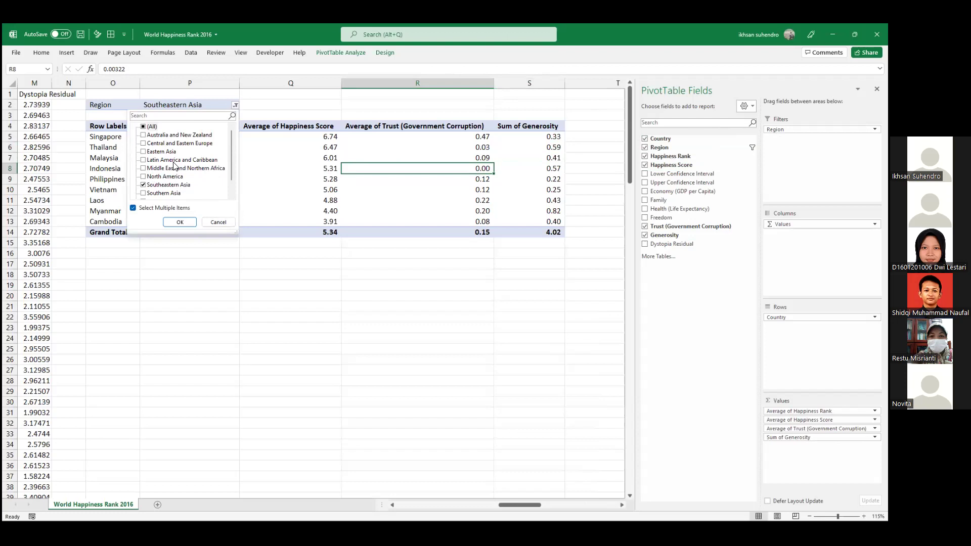
pyautogui.scroll(-1, 176, 167)
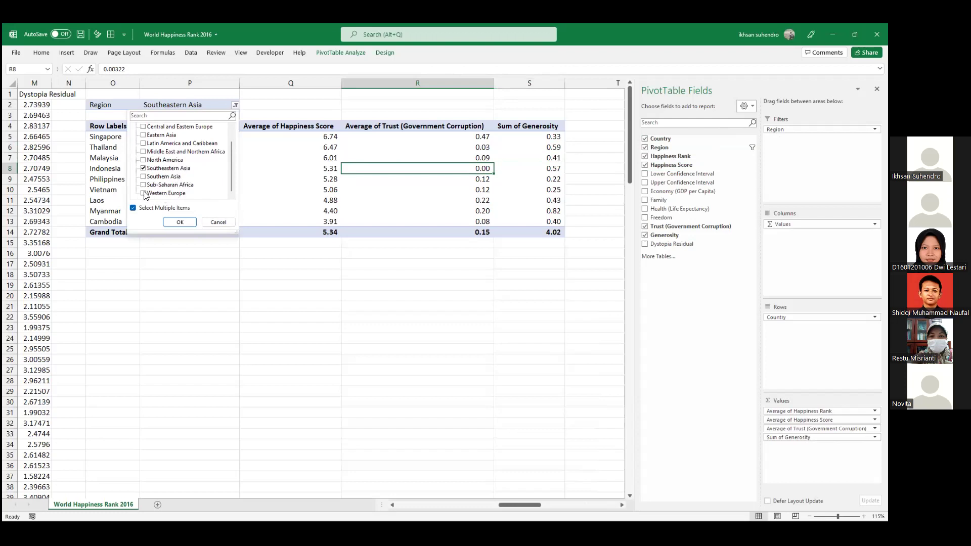
pyautogui.scroll(1, 152, 185)
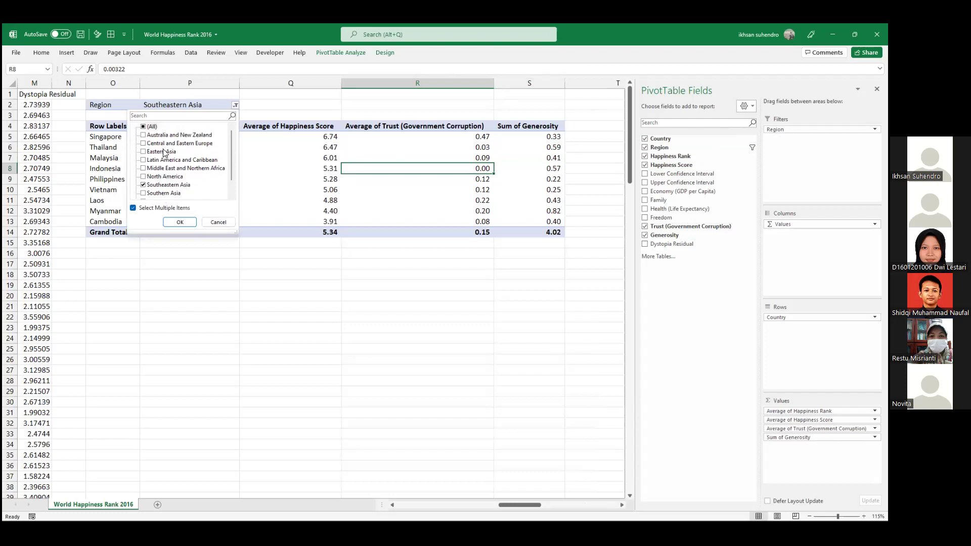
pyautogui.scroll(-1, 165, 153)
pyautogui.click(149, 193)
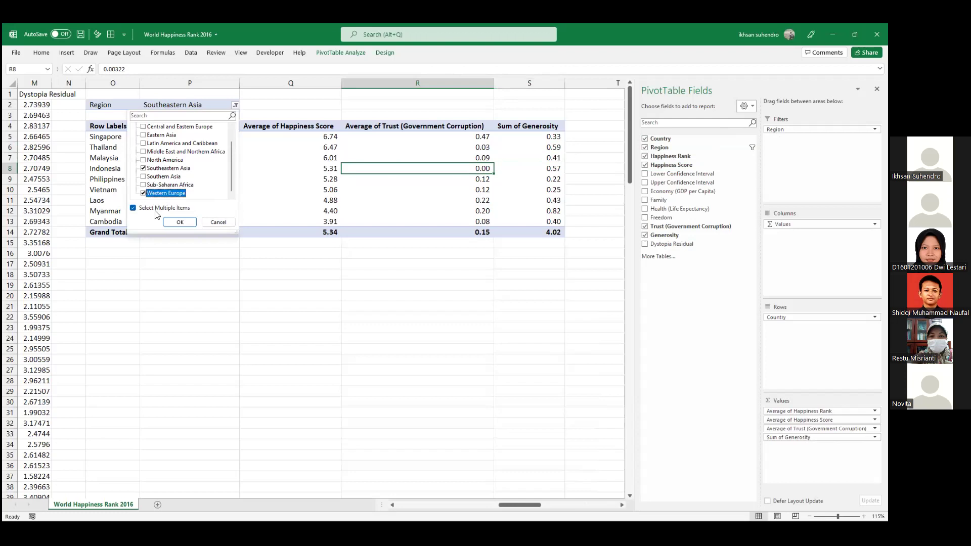
pyautogui.click(177, 222)
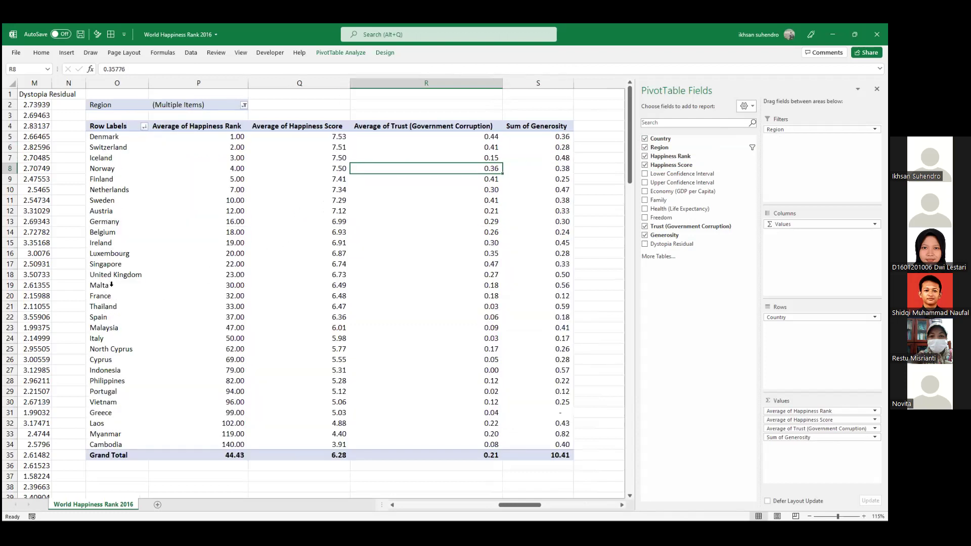
pyautogui.click(108, 371)
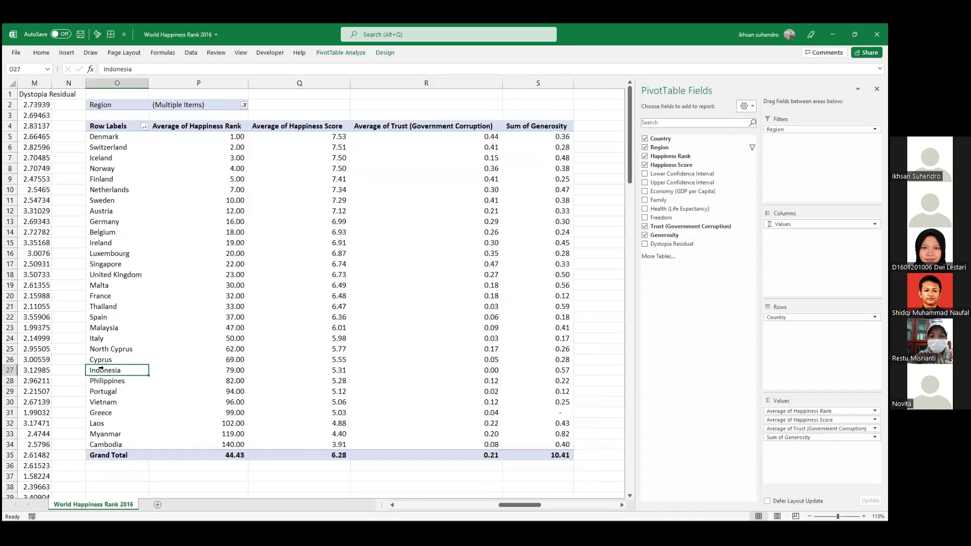
pyautogui.click(85, 368)
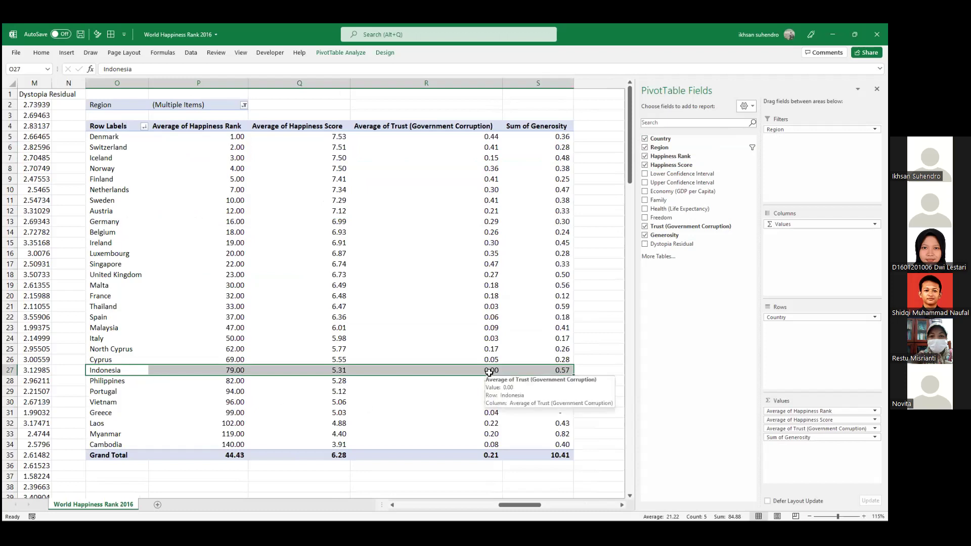
pyautogui.moveTo(493, 138)
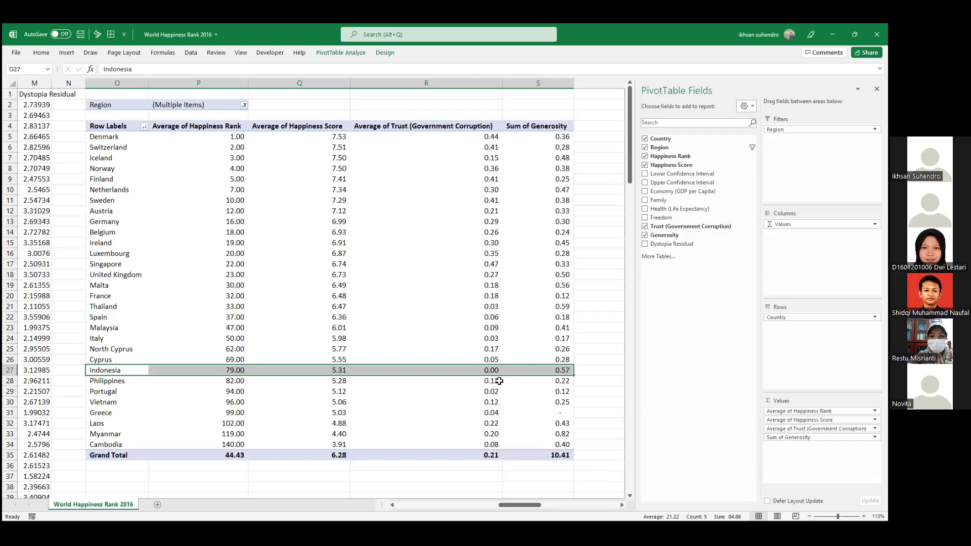
pyautogui.moveTo(499, 369)
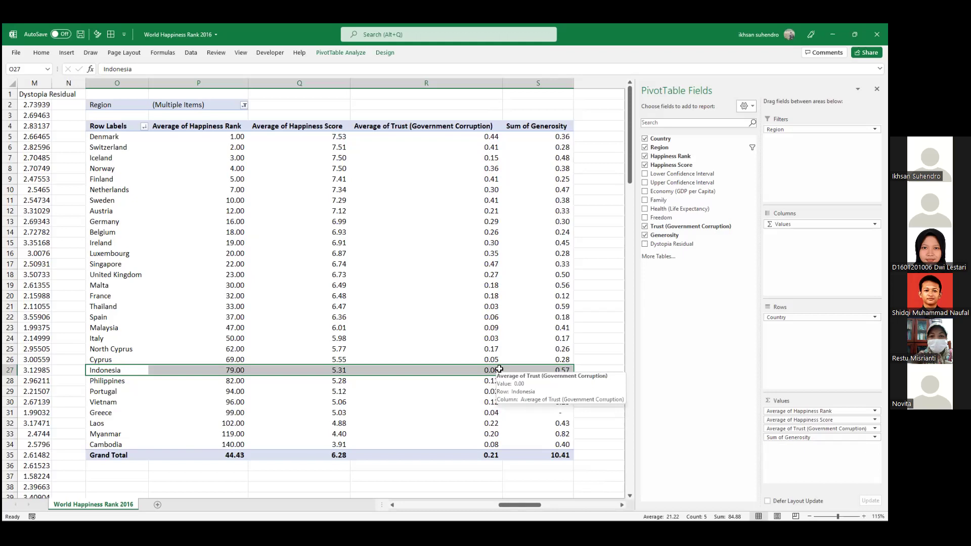
pyautogui.moveTo(570, 369)
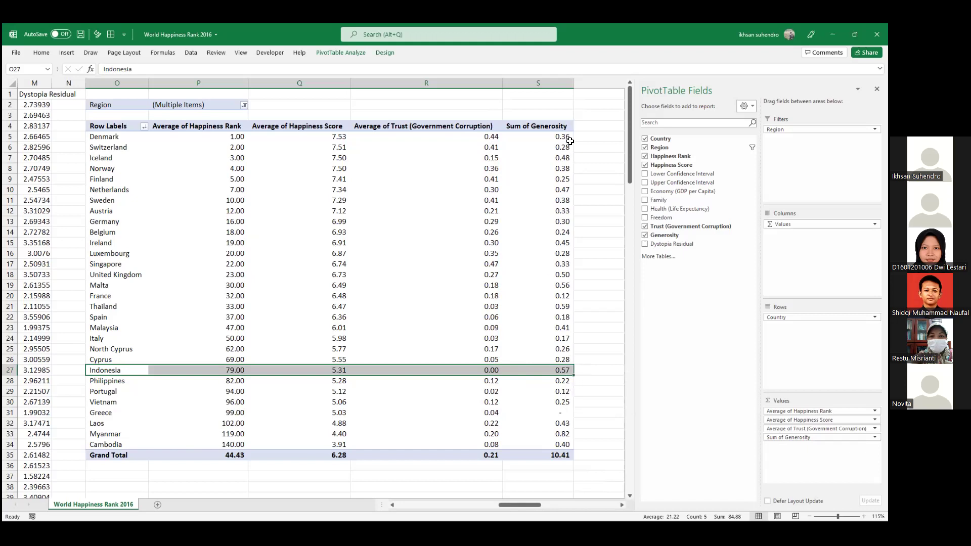
pyautogui.moveTo(567, 139)
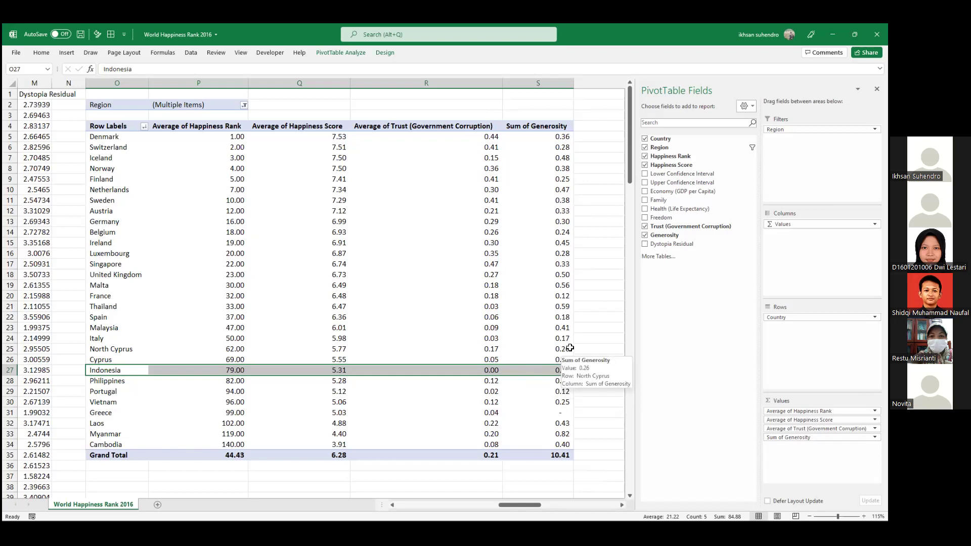
pyautogui.moveTo(491, 217)
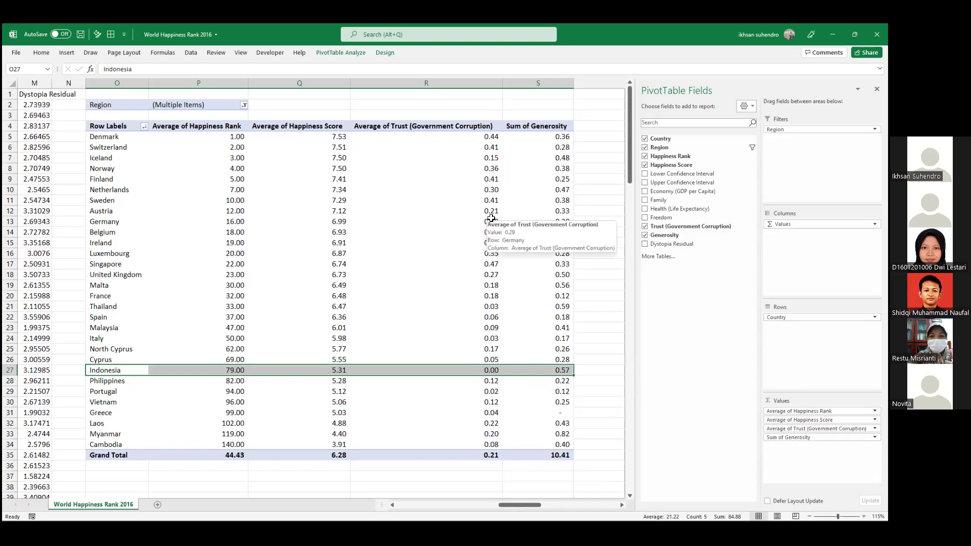
pyautogui.moveTo(499, 191)
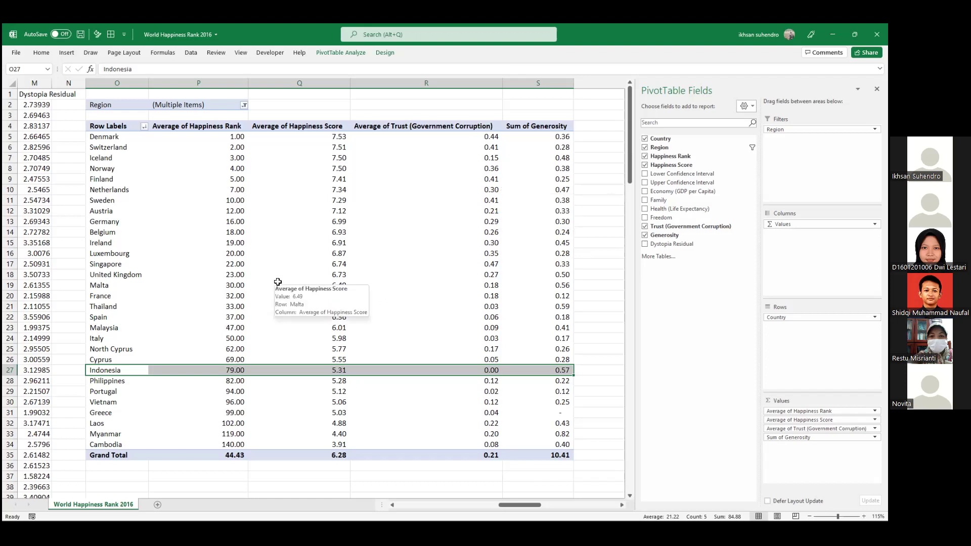
pyautogui.click(180, 263)
pyautogui.moveTo(180, 263)
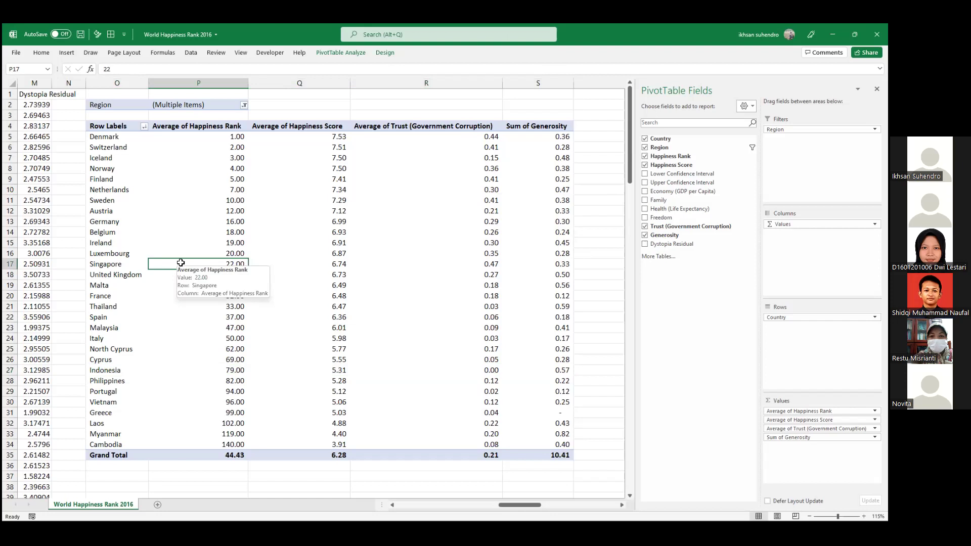
pyautogui.click(523, 115)
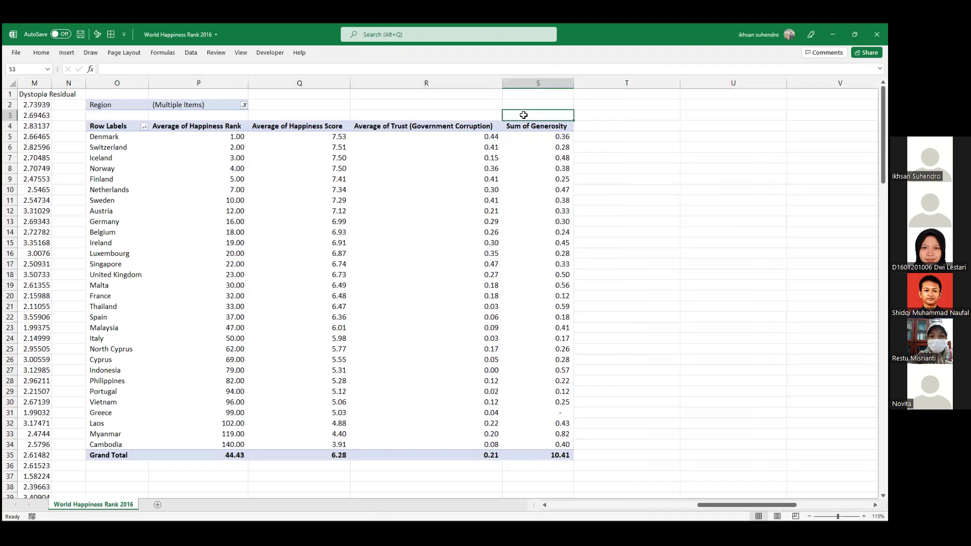
# Select Switzerland's generosity value in S6, then close the World Happiness Rank 2016.csv workbook
pyautogui.click(515, 145)
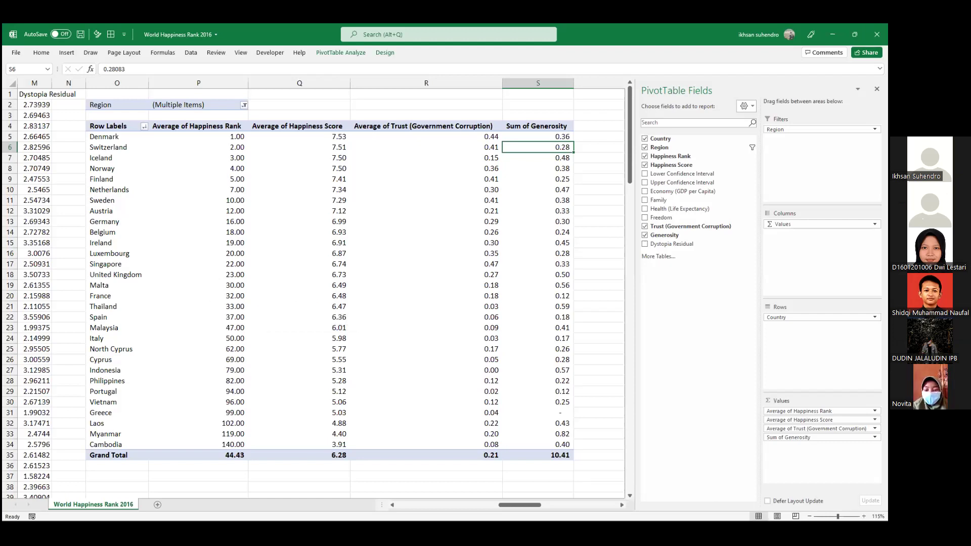
pyautogui.click(876, 33)
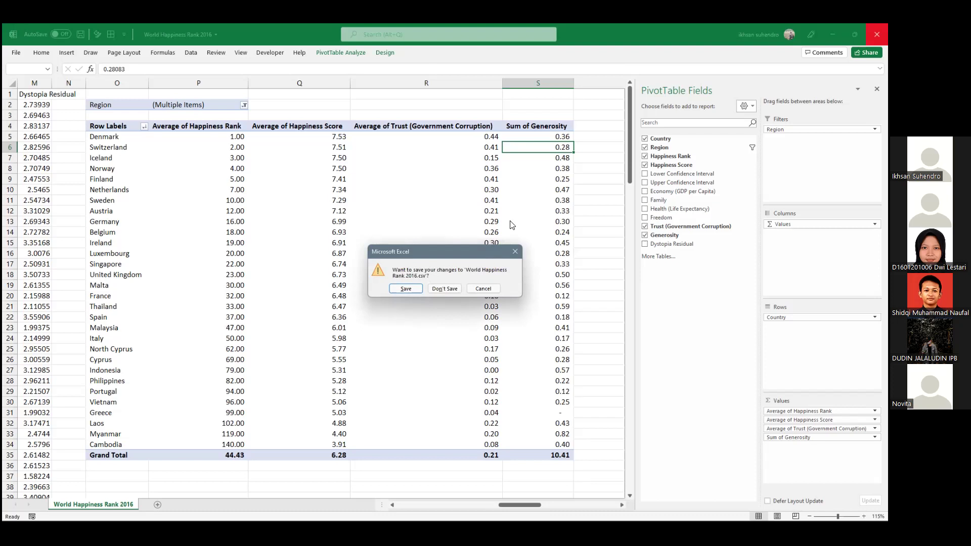
# Close the workbook without saving, close the organisasi folder and clear PowerPoint from view
pyautogui.click(440, 290)
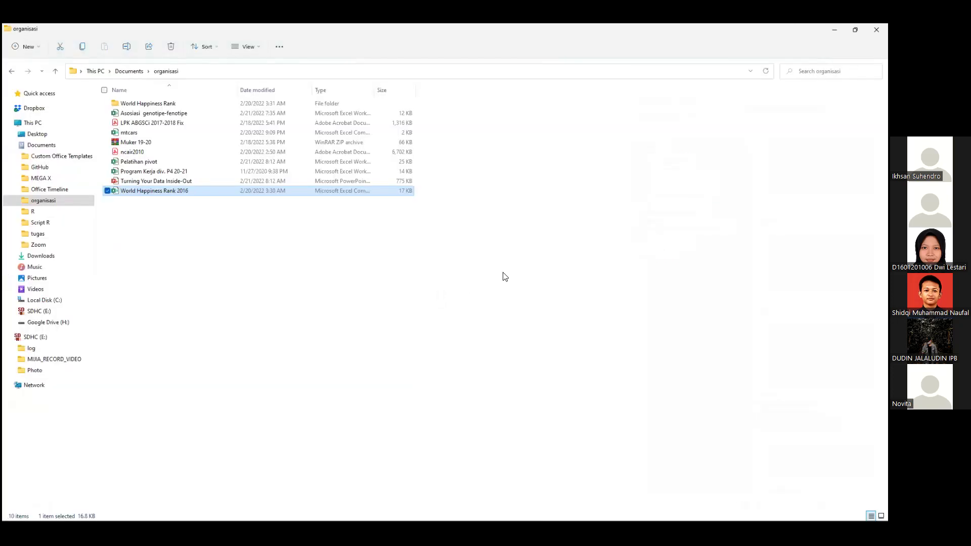
pyautogui.click(876, 29)
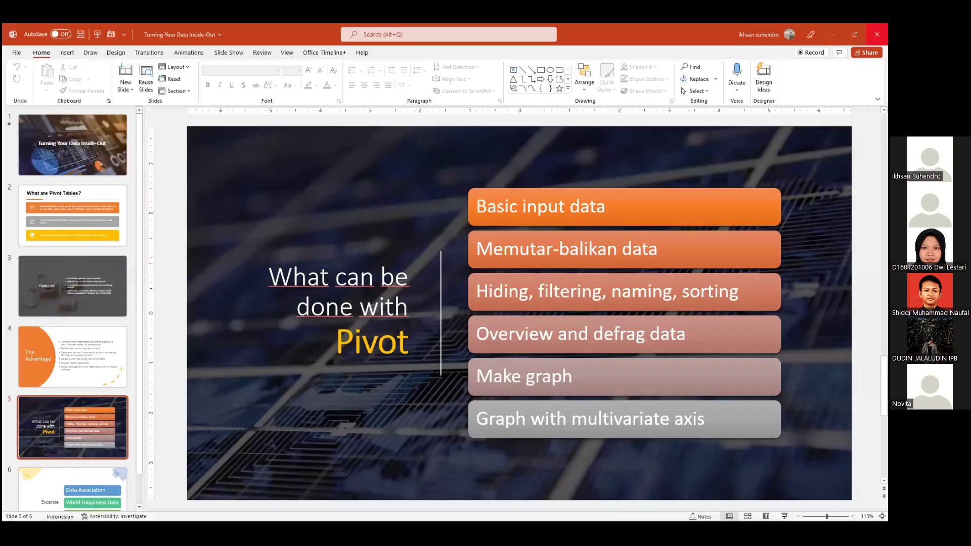
pyautogui.hotkey('alt', 'F4')
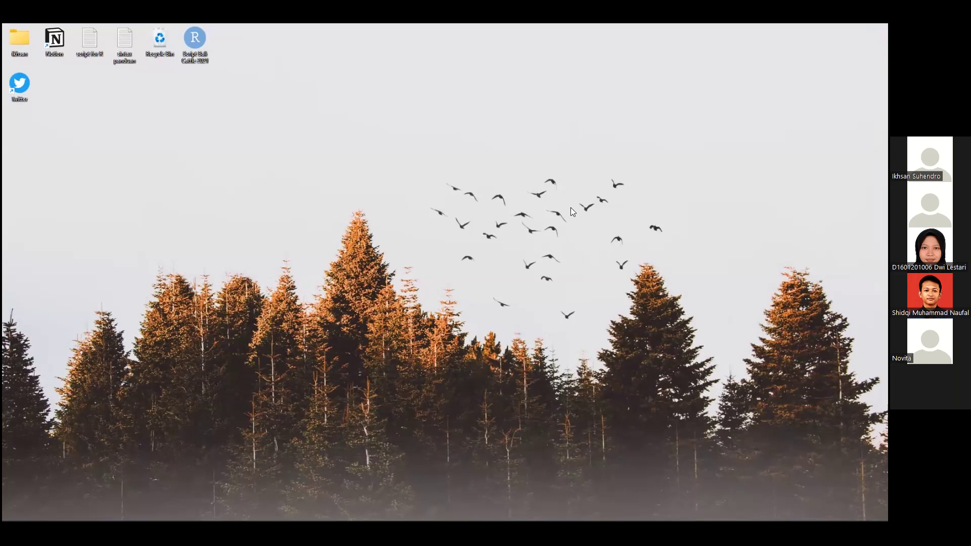
# Refresh the desktop, quit Spotify from the taskbar, and bring up the Start menu
pyautogui.rightClick(607, 204)
pyautogui.click(608, 203)
pyautogui.moveTo(537, 510)
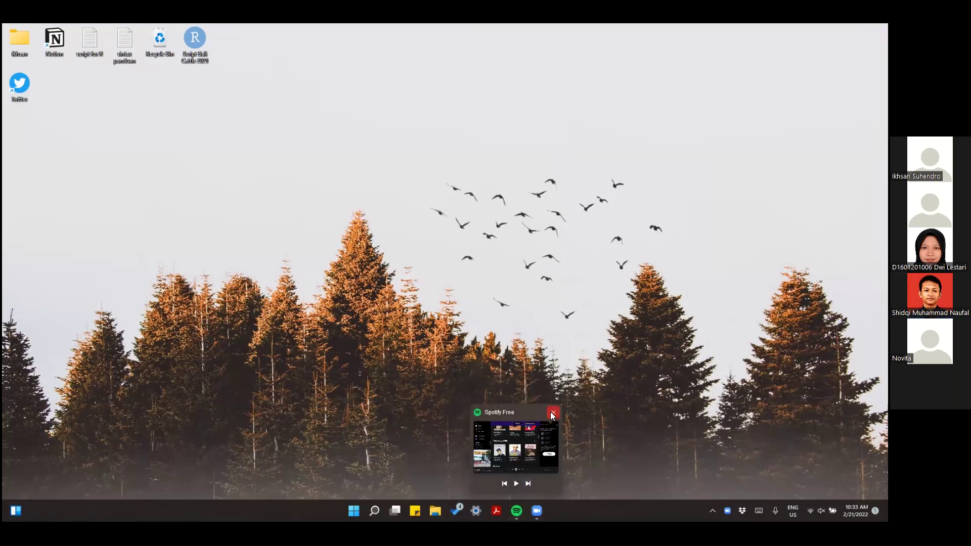
pyautogui.click(551, 414)
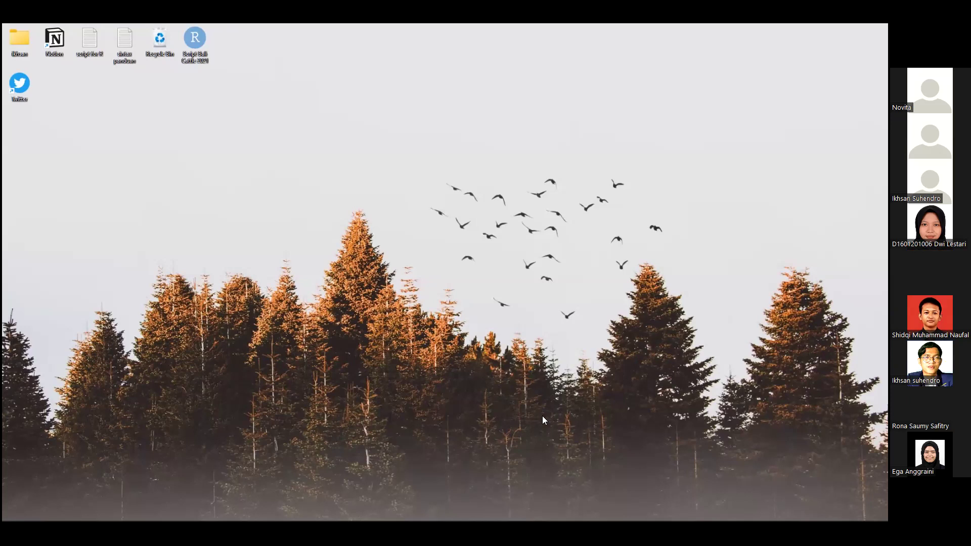
pyautogui.press('super')
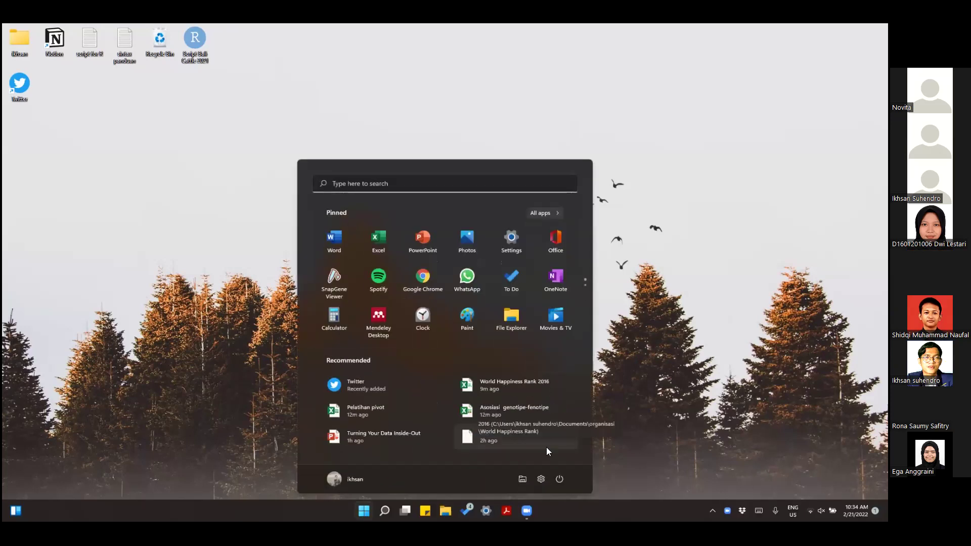
# Open the recent discussion presentation and present from slide 4, returning to the cekaman boxplot
pyautogui.click(419, 244)
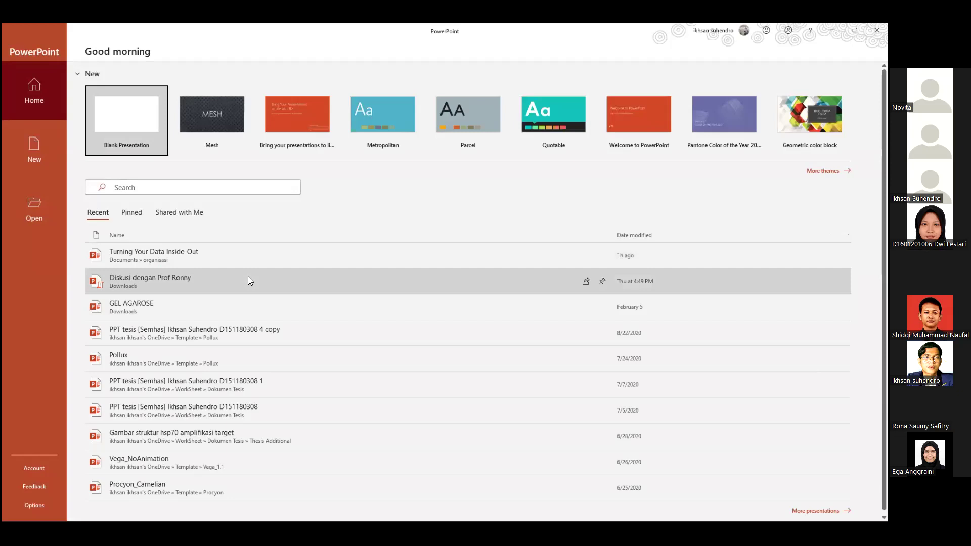
pyautogui.click(249, 276)
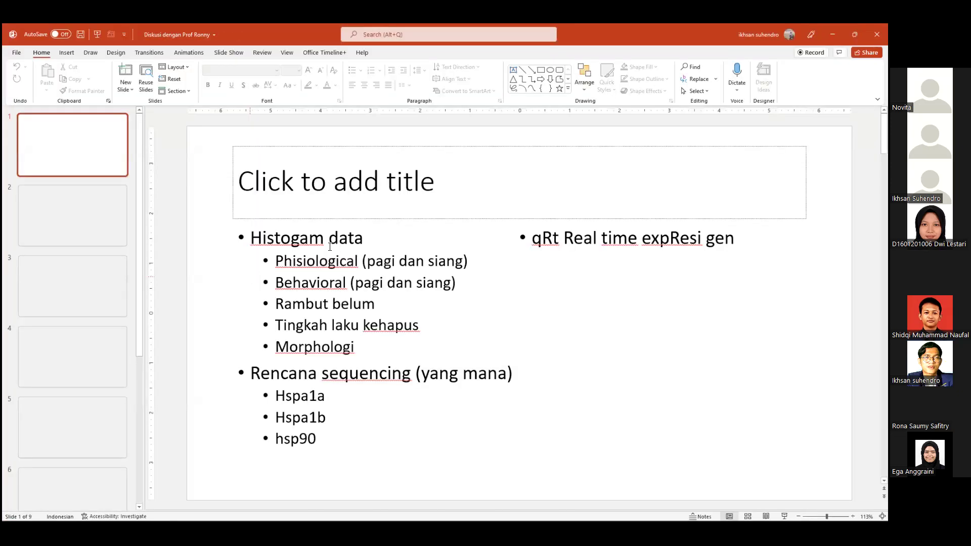
pyautogui.click(84, 368)
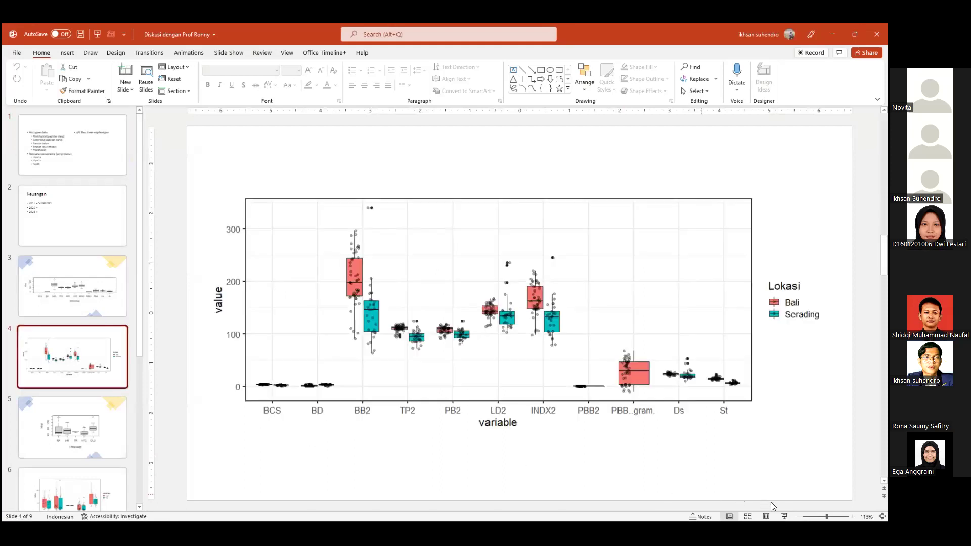
pyautogui.click(784, 516)
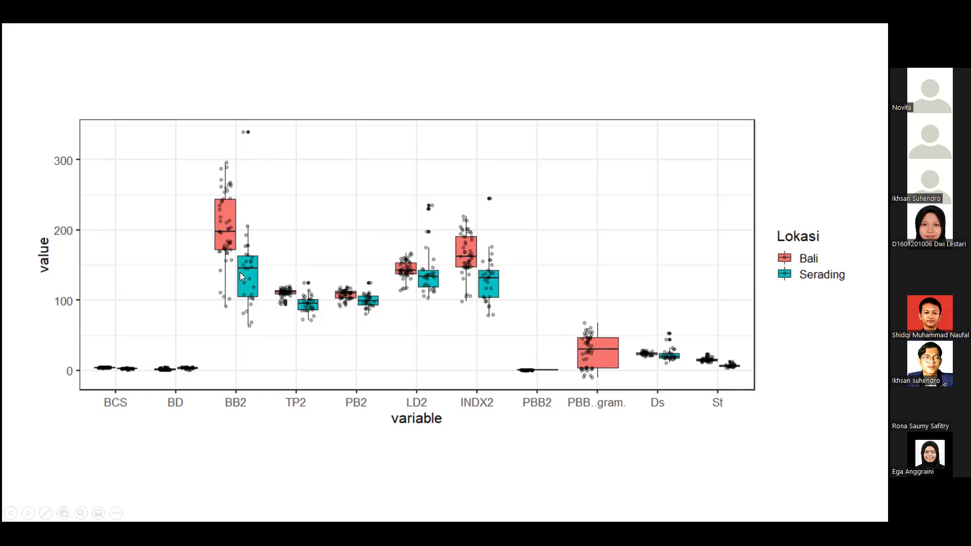
pyautogui.press('Right')
pyautogui.press('Right')
pyautogui.press('Right')
pyautogui.press('Left')
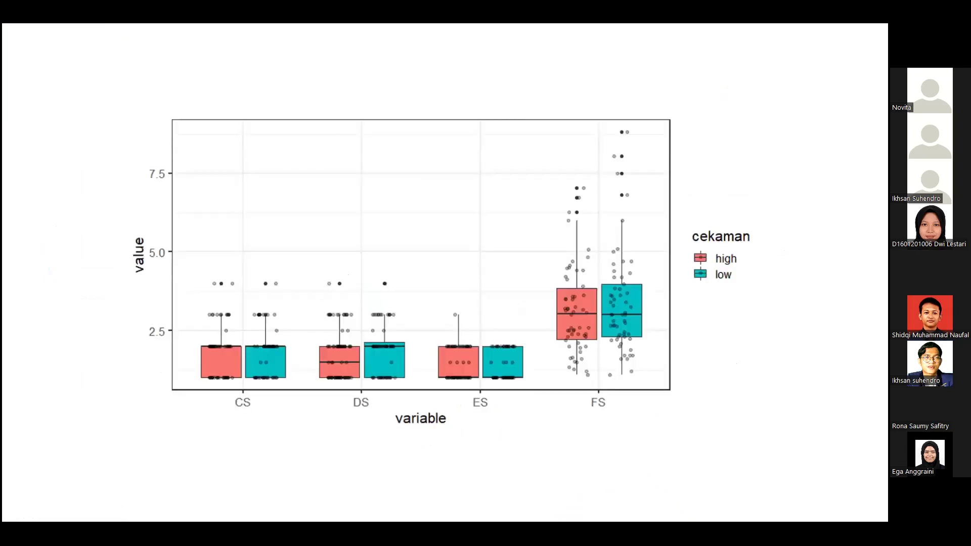
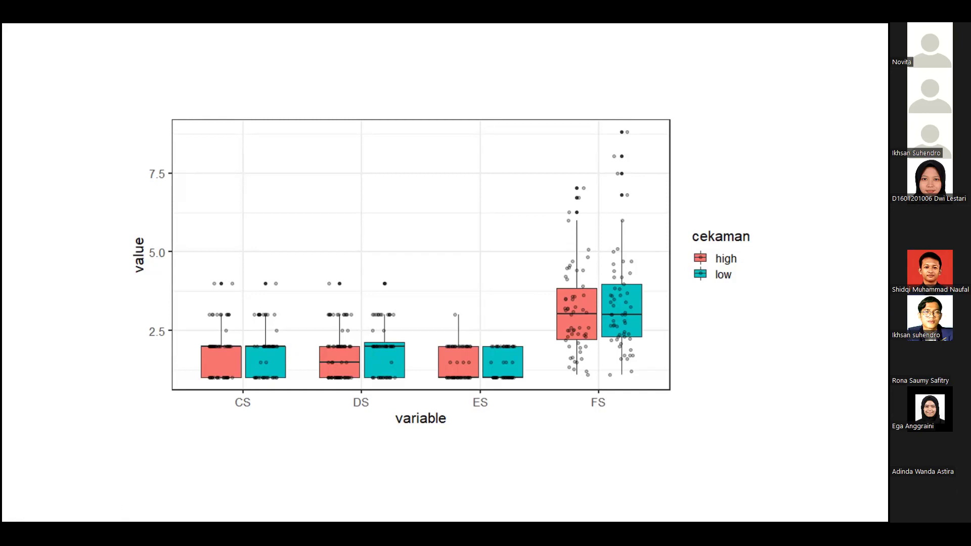
# End the slide show, launch RStudio, then minimize PowerPoint to reveal the desktop
pyautogui.press('Right')
pyautogui.press('Right')
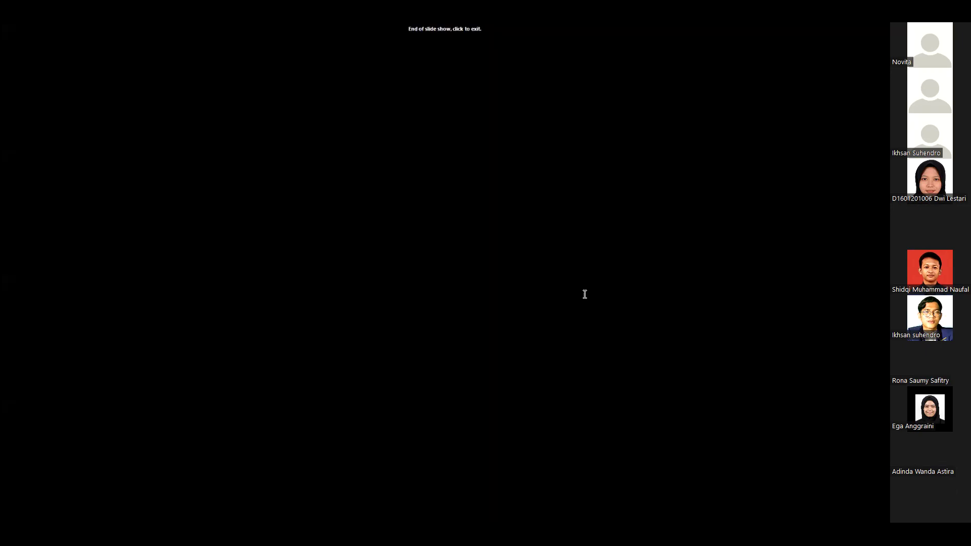
pyautogui.click(584, 292)
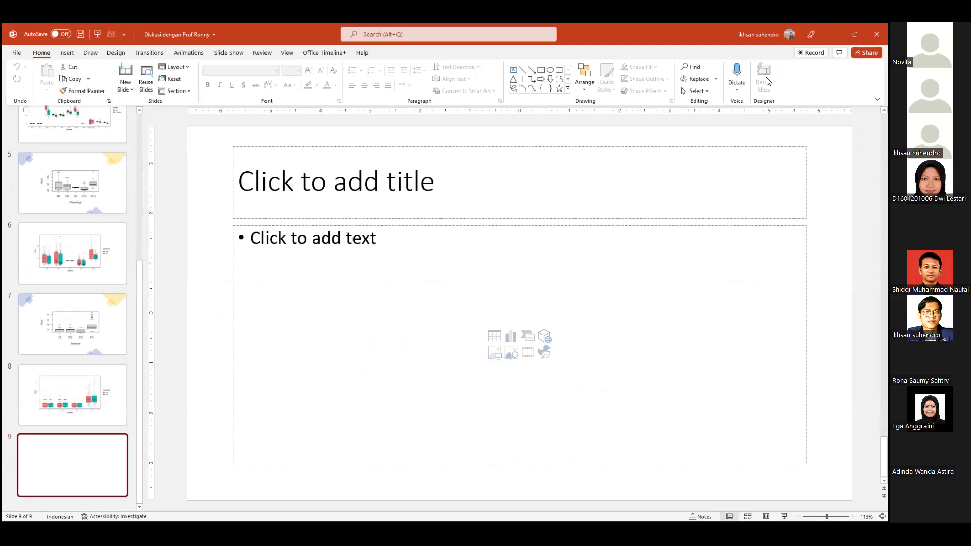
pyautogui.press('super')
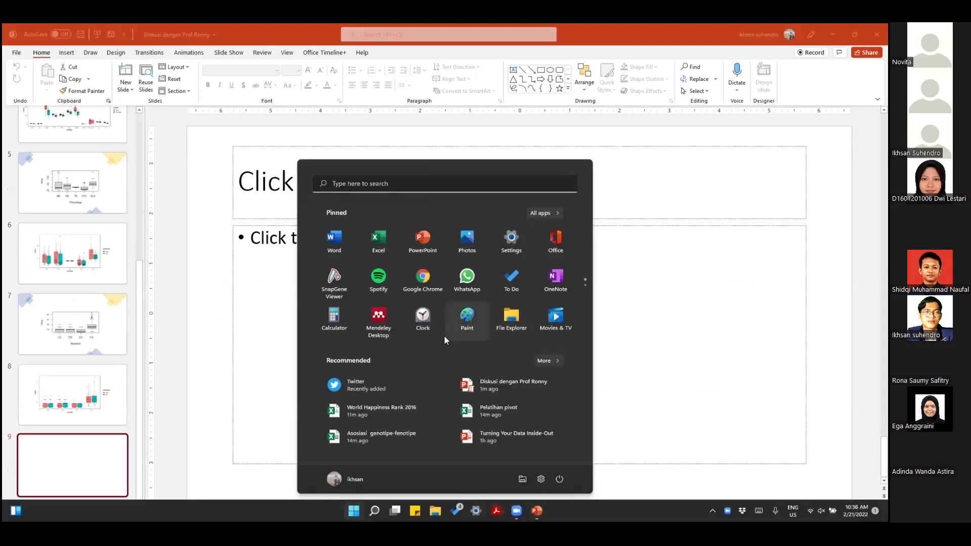
pyautogui.scroll(-1, 440, 303)
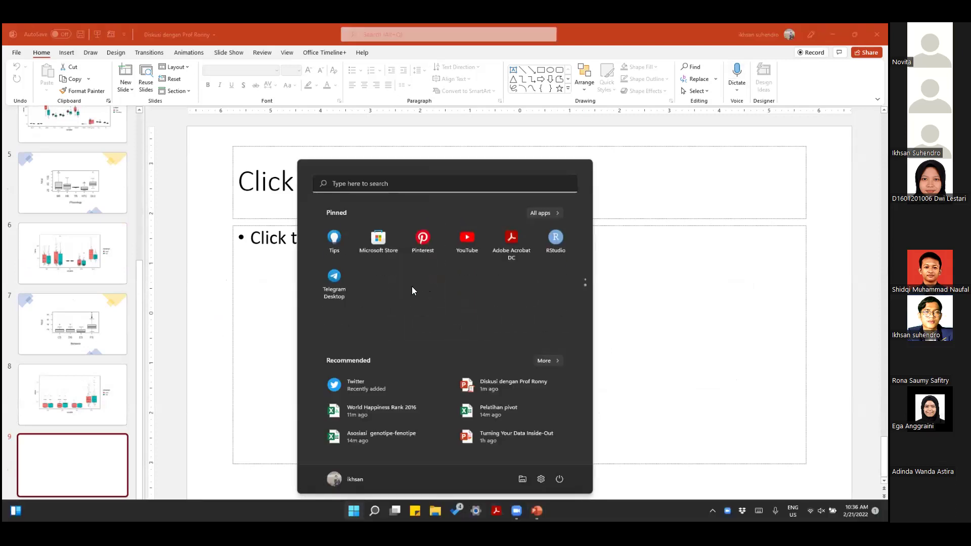
pyautogui.click(557, 239)
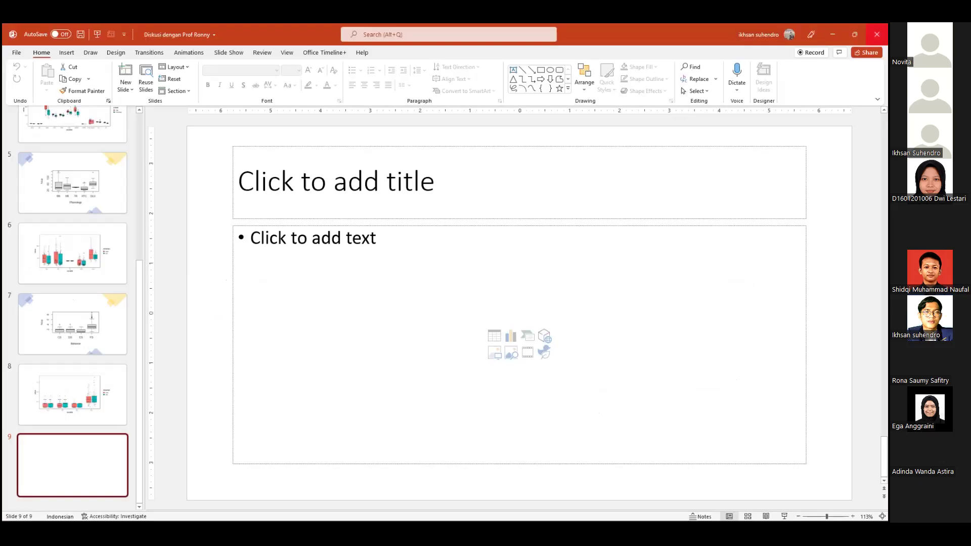
pyautogui.click(854, 34)
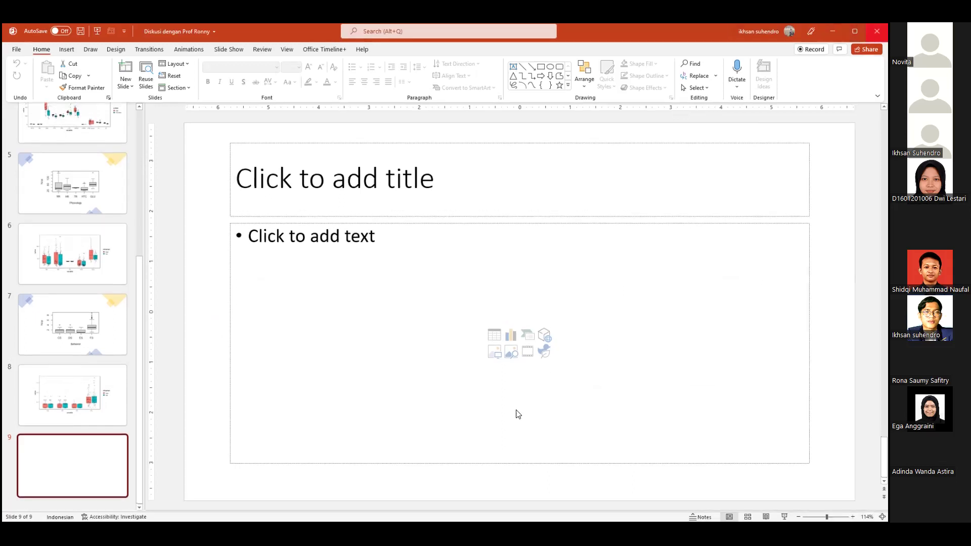
pyautogui.press('super+d')
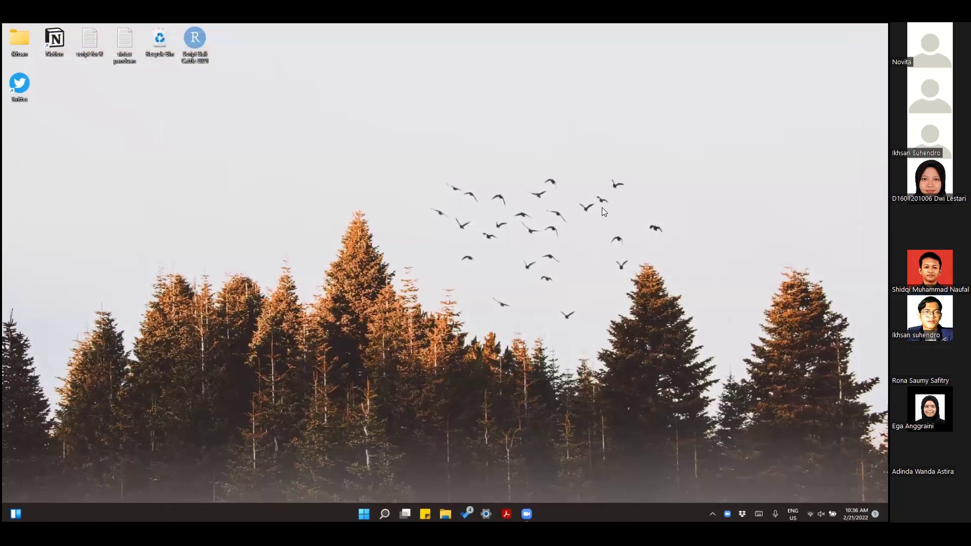
# Refresh the desktop and launch Excel from the Start menu
pyautogui.rightClick(601, 207)
pyautogui.click(644, 247)
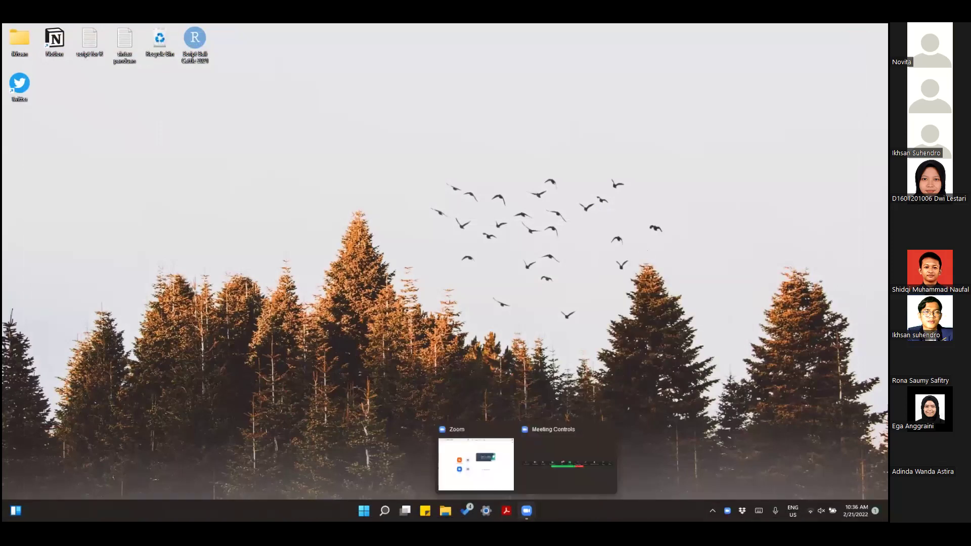
pyautogui.press('super')
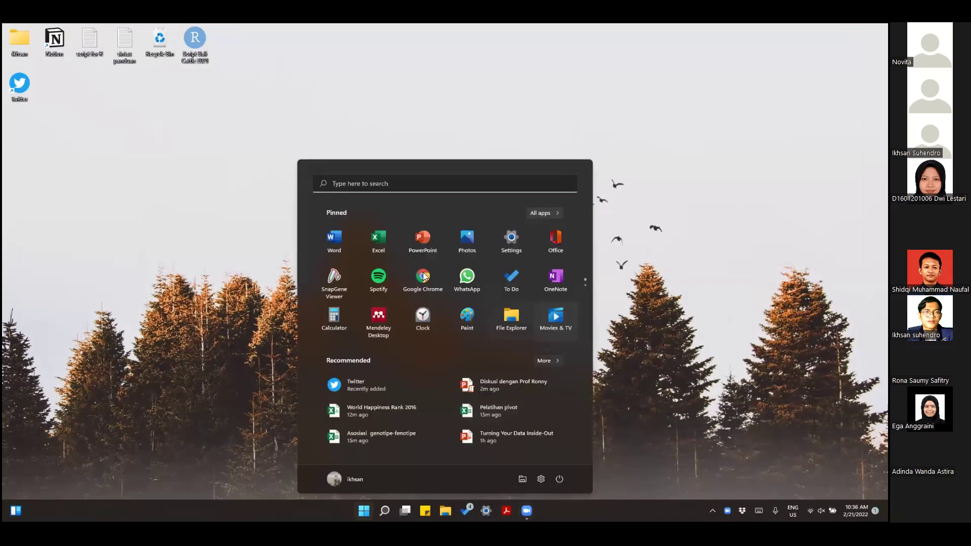
pyautogui.click(386, 244)
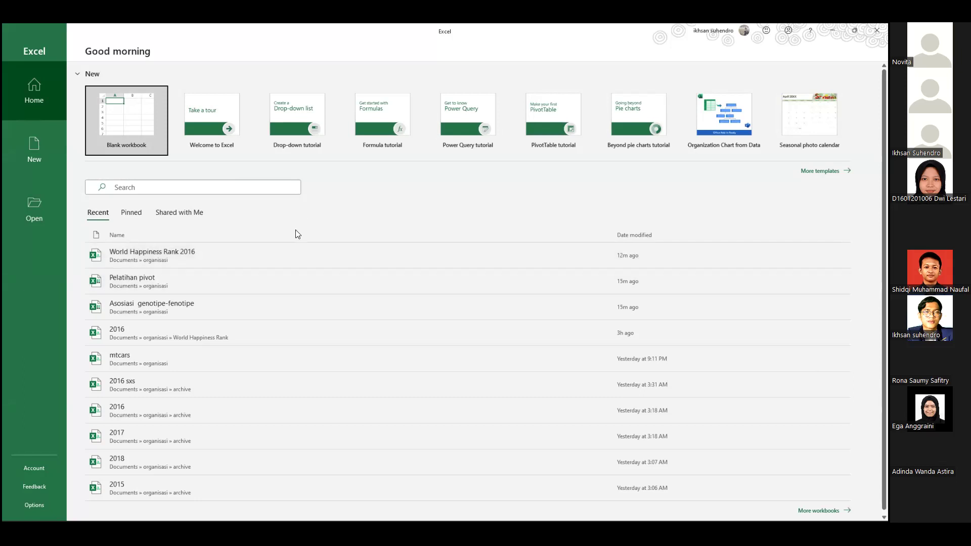
pyautogui.scroll(-1, 273, 283)
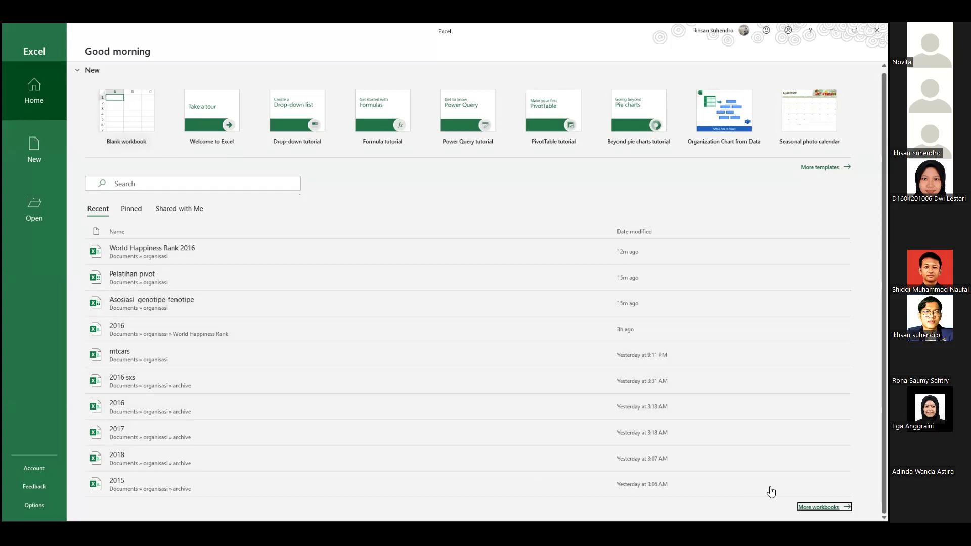
# Open the Denpasar & Serading workbook from the recent files list
pyautogui.hotkey('ctrl', 'o')
pyautogui.scroll(-5, 293, 281)
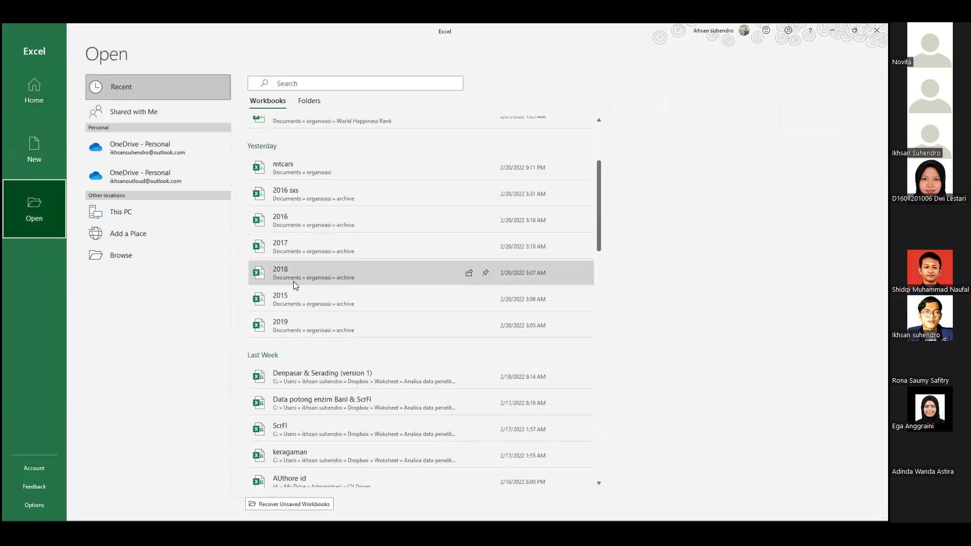
pyautogui.click(359, 316)
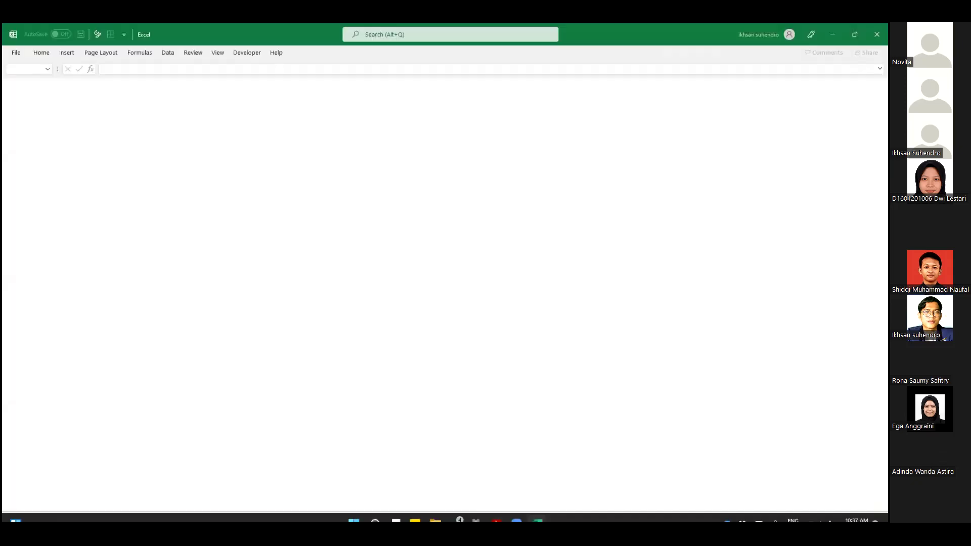
pyautogui.press('super')
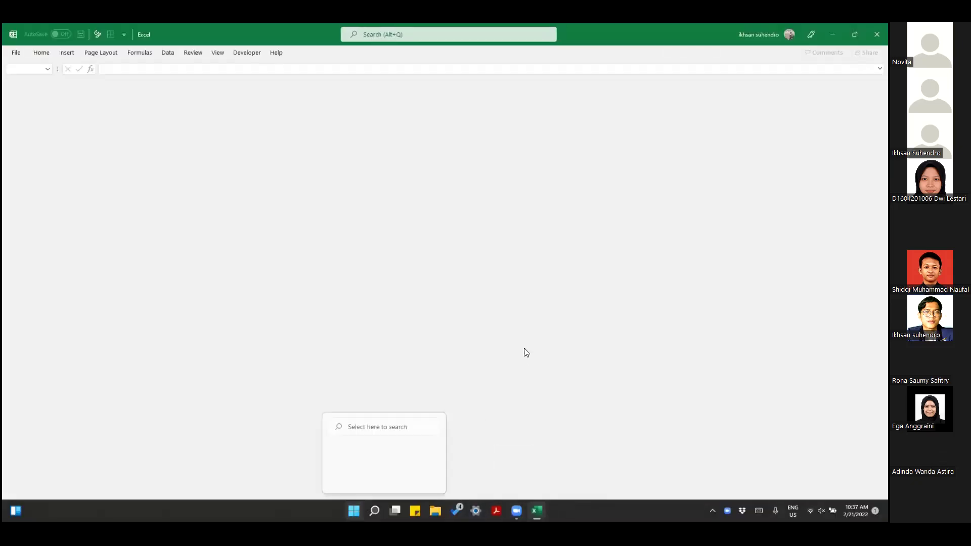
pyautogui.scroll(-1, 364, 288)
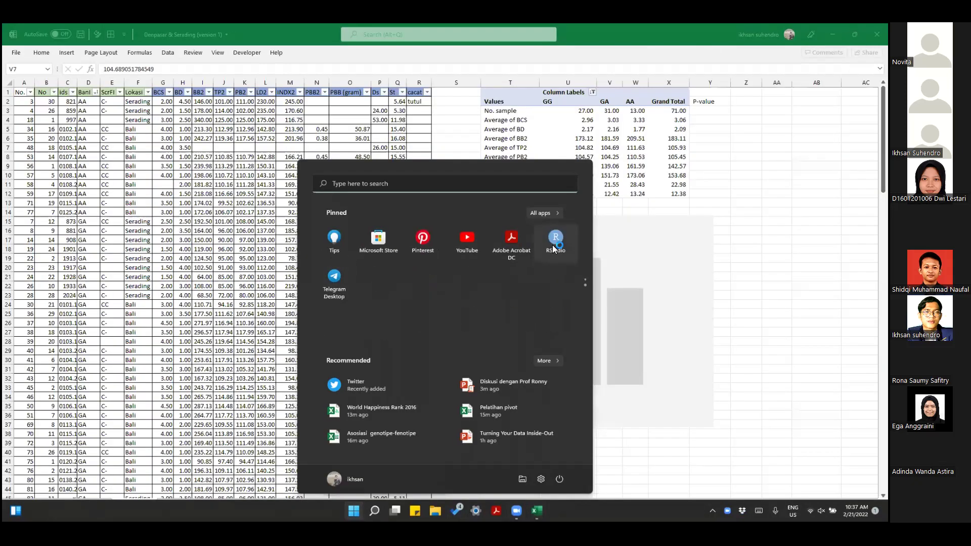
# Launch RStudio, scroll through the Asosiasi BstUI 2019.R script, then return to Excel's Morphology sheet
pyautogui.click(552, 244)
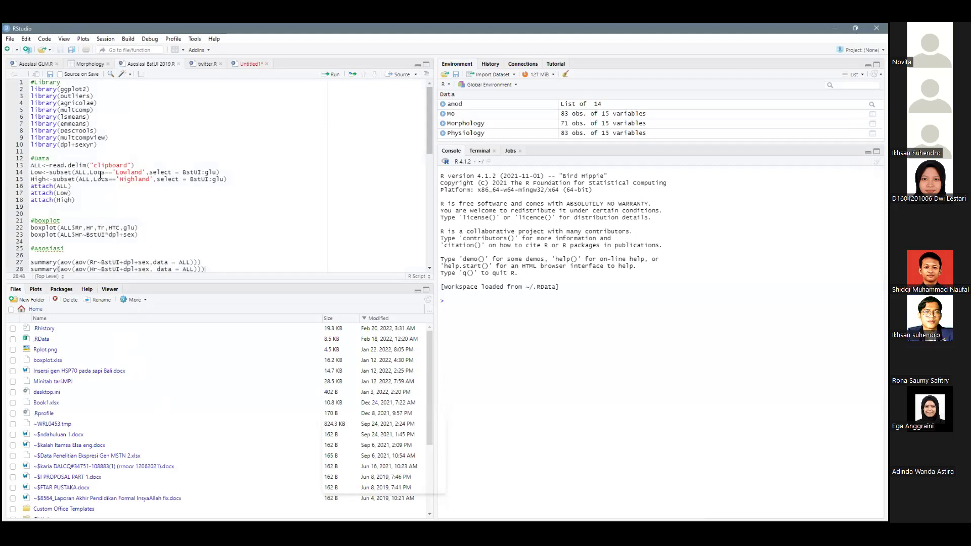
pyautogui.scroll(-3, 106, 172)
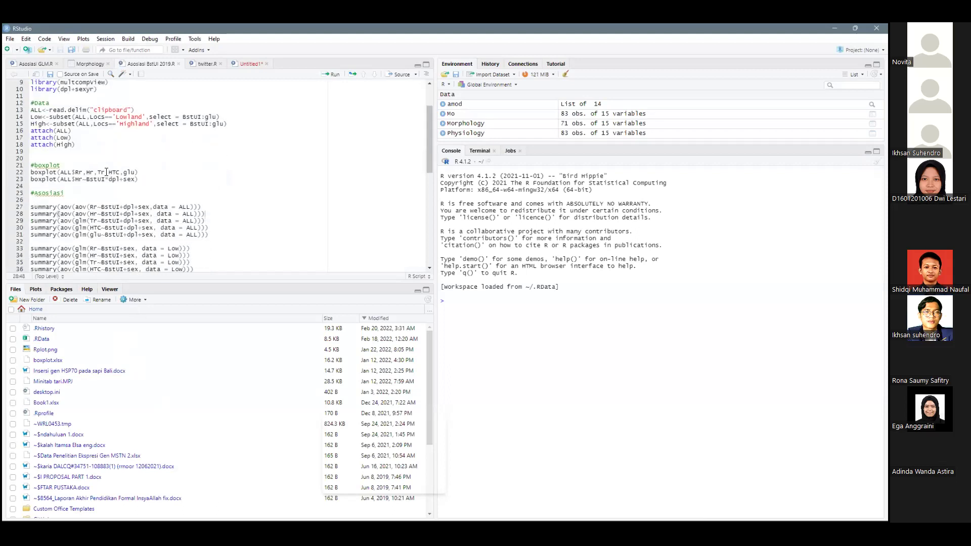
pyautogui.scroll(-2, 106, 172)
pyautogui.scroll(-7, 106, 178)
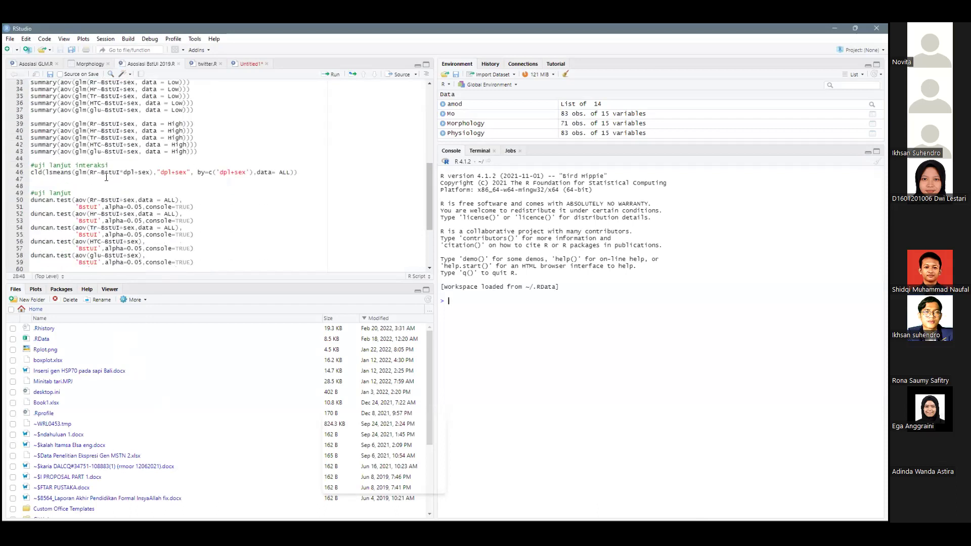
pyautogui.scroll(-5, 106, 177)
pyautogui.scroll(15, 106, 177)
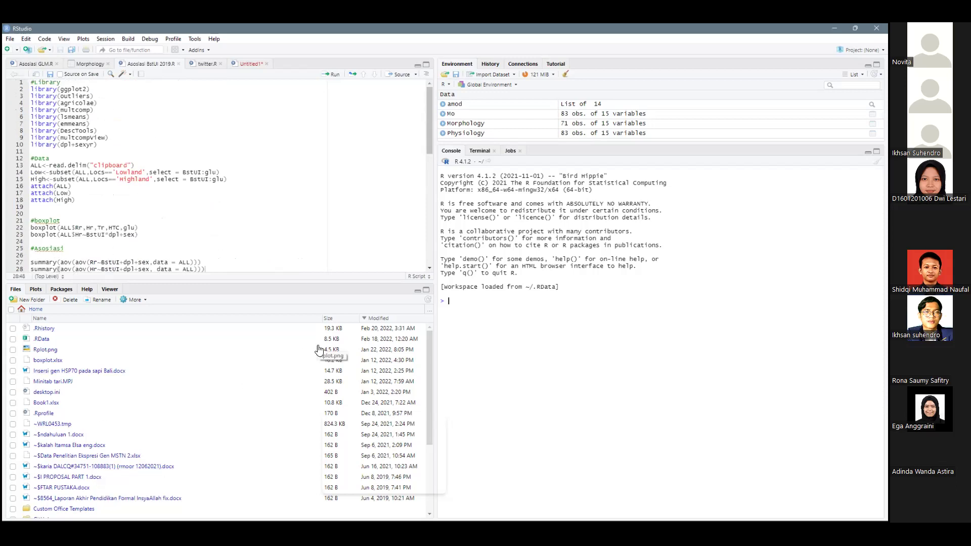
pyautogui.hotkey('alt', 'Tab')
pyautogui.click(137, 221)
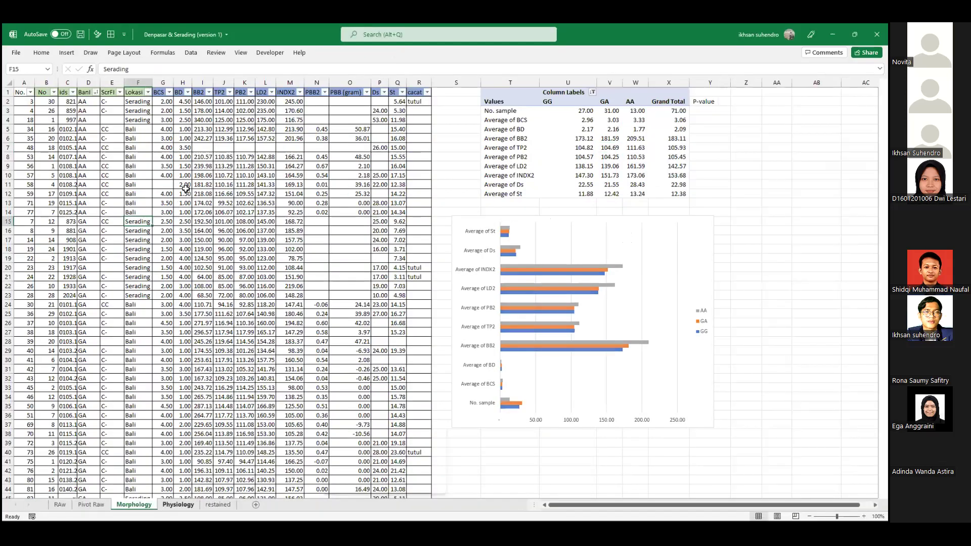
# Go to the Physiology sheet, select its entire data table and copy it
pyautogui.hotkey('ctrl', 'pagedown')
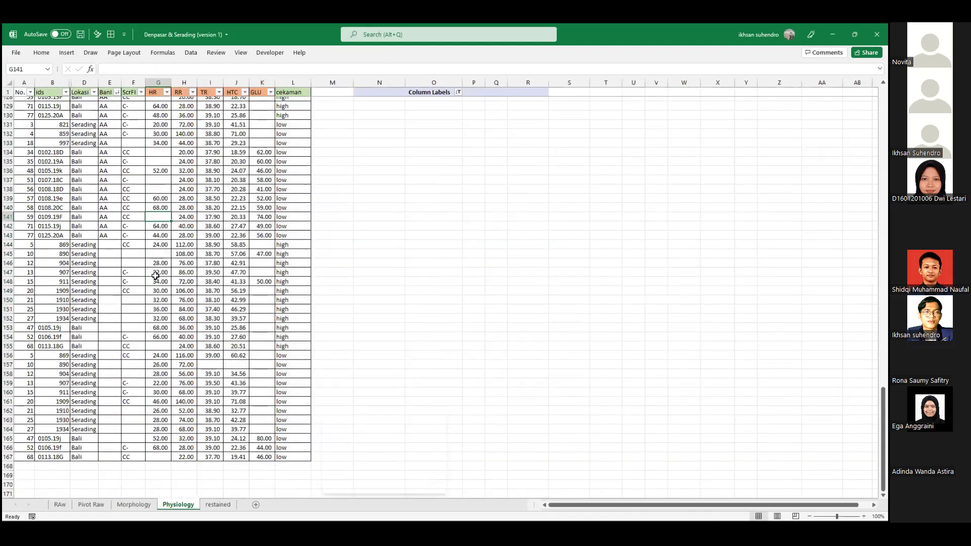
pyautogui.scroll(9, 157, 277)
pyautogui.click(160, 276)
pyautogui.click(160, 285)
pyautogui.scroll(4, 161, 284)
pyautogui.click(160, 267)
pyautogui.click(160, 277)
pyautogui.click(160, 285)
pyautogui.scroll(8, 162, 278)
pyautogui.scroll(15, 163, 181)
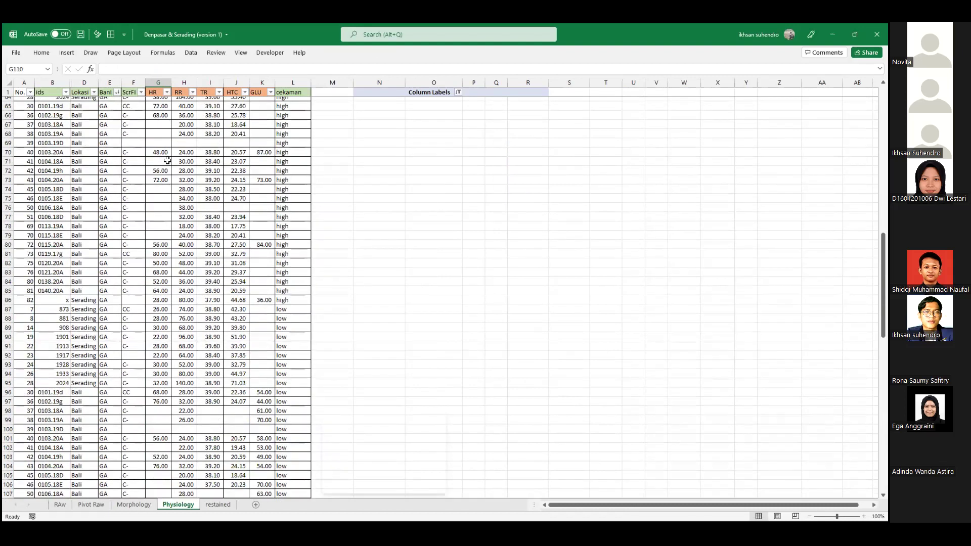
pyautogui.scroll(7, 169, 156)
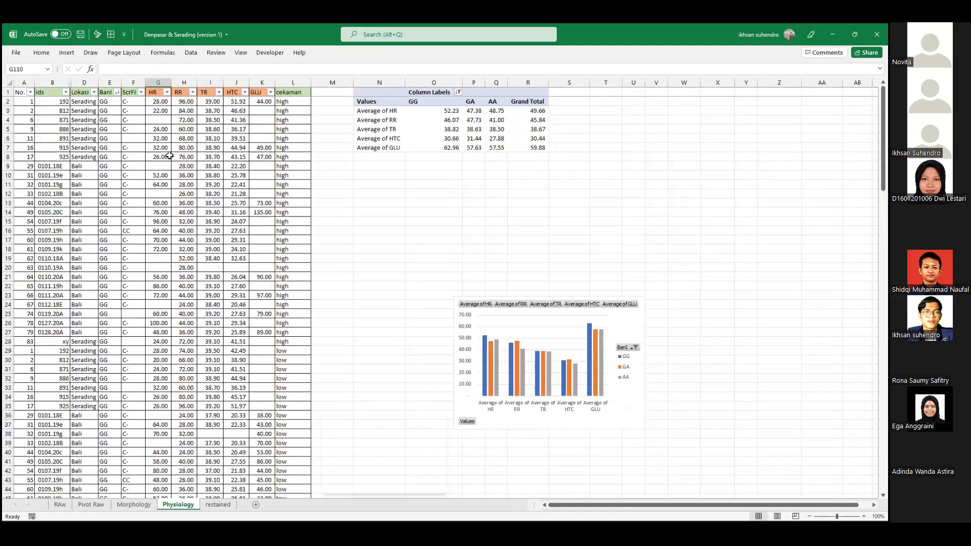
pyautogui.hotkey('ctrl', 'a')
pyautogui.press('super+Tab')
# Back in RStudio's Asosiasi GLM.R script, run the Morphology data import lines
pyautogui.press('Right')
pyautogui.press('Return')
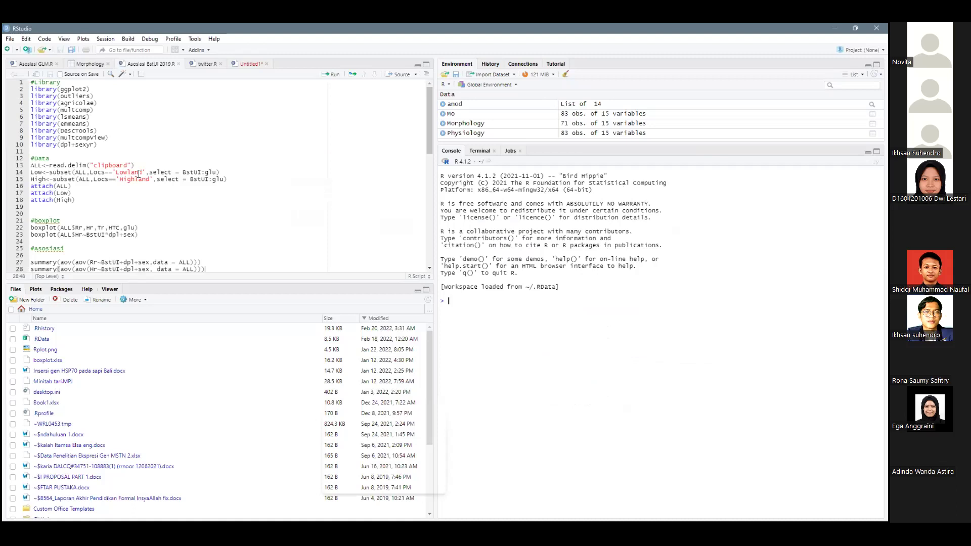
pyautogui.click(91, 165)
pyautogui.click(29, 64)
pyautogui.click(136, 166)
pyautogui.hotkey('ctrl', 'Return')
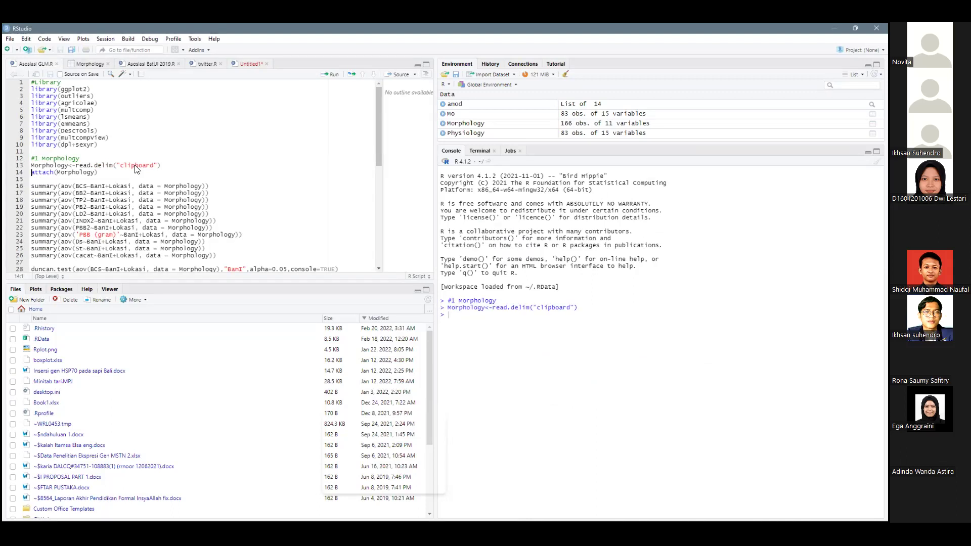
# Run the Physiology import and attach lines, then the Asosiasi association summary
pyautogui.scroll(-8, 136, 169)
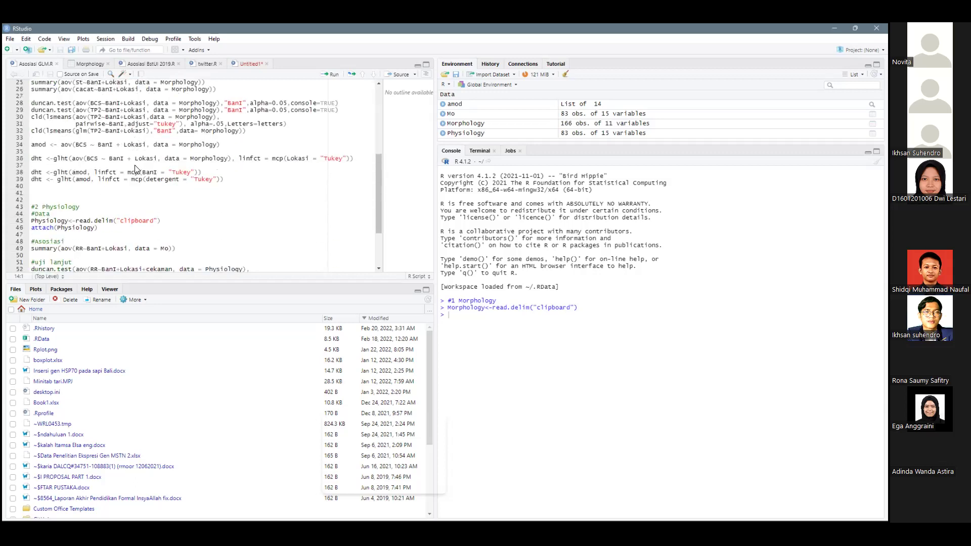
pyautogui.click(51, 167)
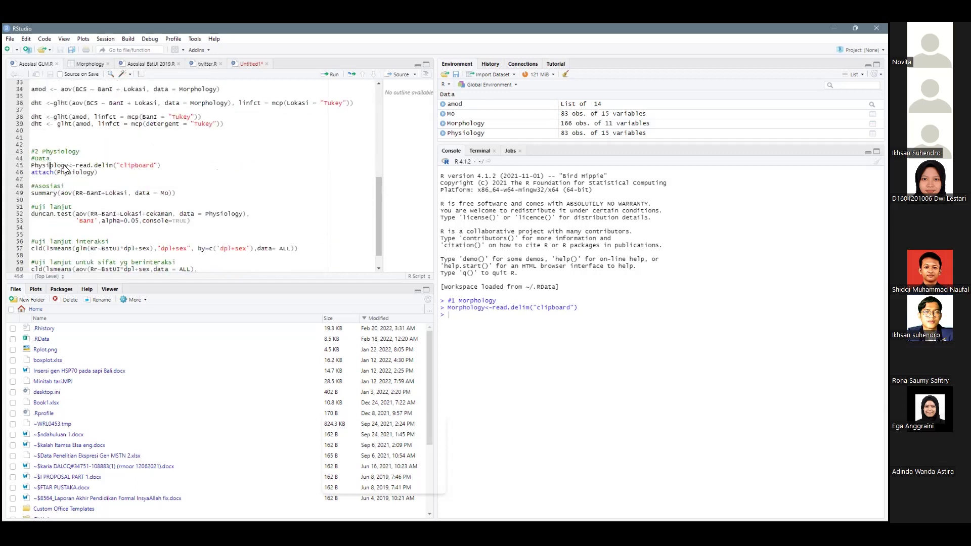
pyautogui.hotkey('ctrl', 'Return')
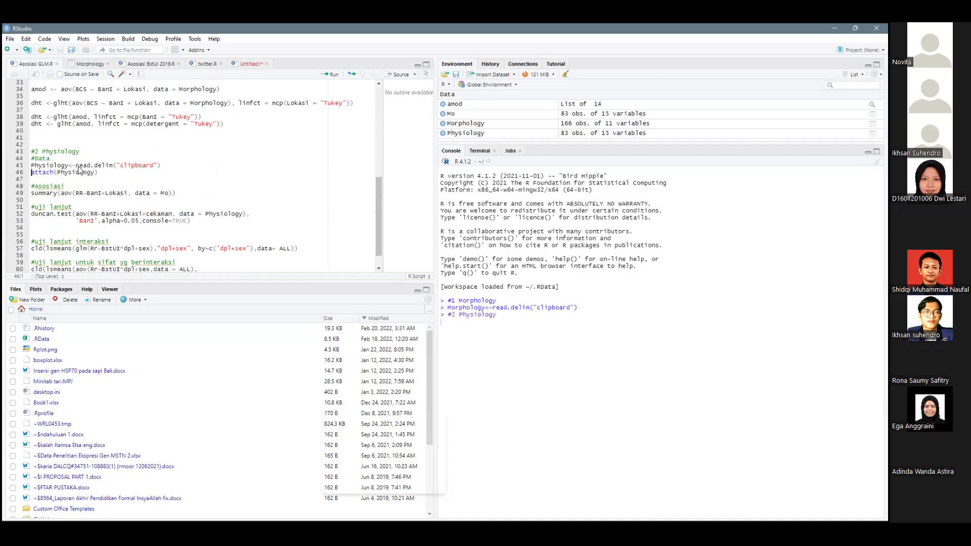
pyautogui.hotkey('ctrl', 'Return')
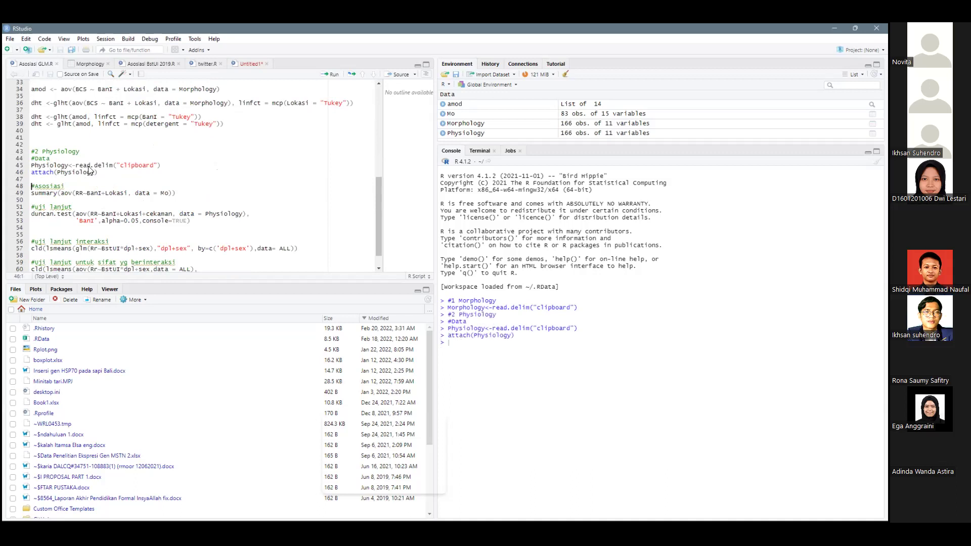
pyautogui.click(102, 193)
pyautogui.hotkey('ctrl', 'Return')
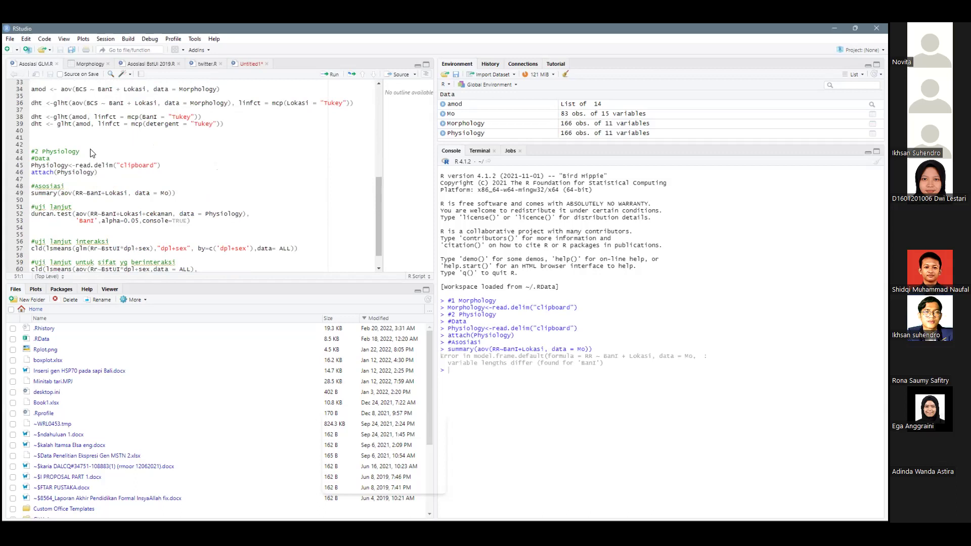
# Start typing grubb on the empty line 63 of the script
pyautogui.scroll(-1, 61, 201)
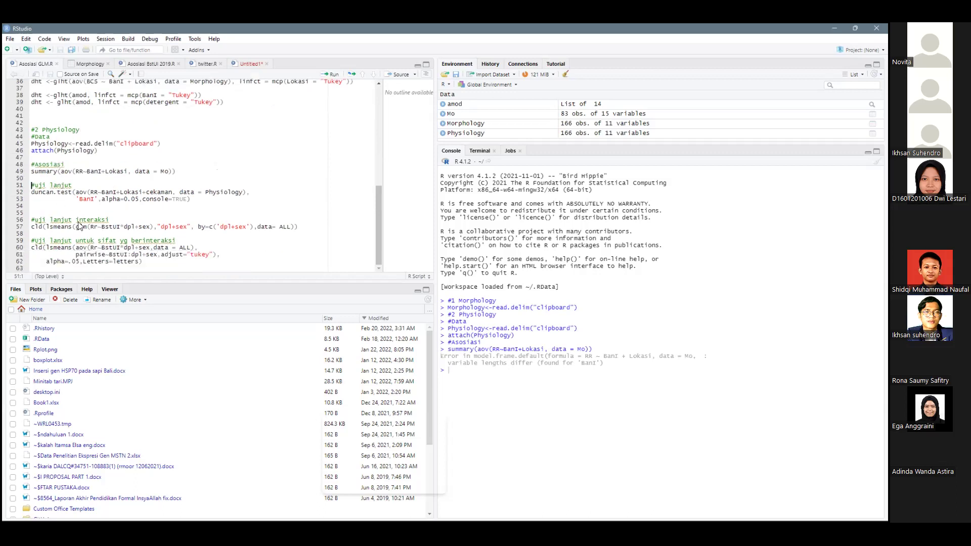
pyautogui.click(151, 268)
pyautogui.write('grubb')
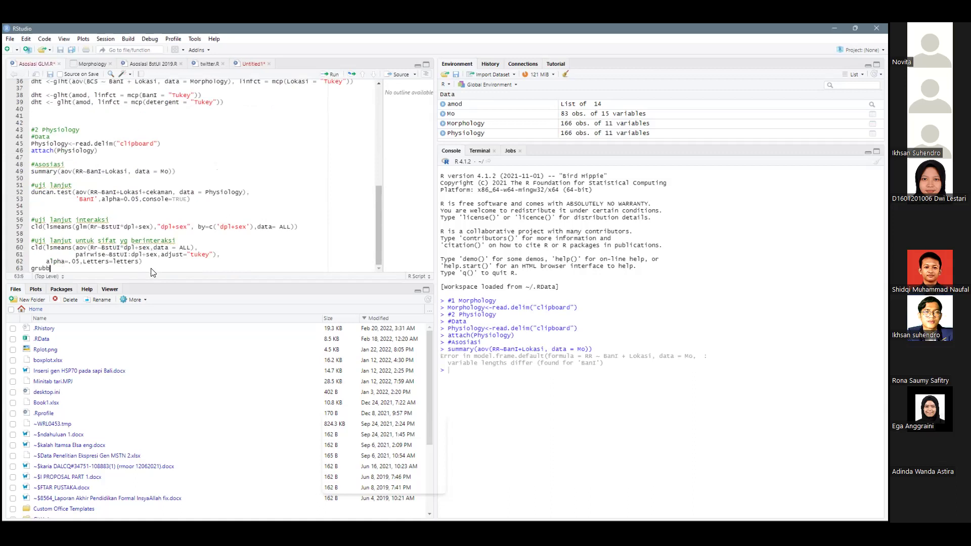
pyautogui.write('tes')
# Load the outliers package with library(outliers)
pyautogui.press('BackSpace')
pyautogui.press('BackSpace')
pyautogui.press('BackSpace')
pyautogui.write('library(ou')
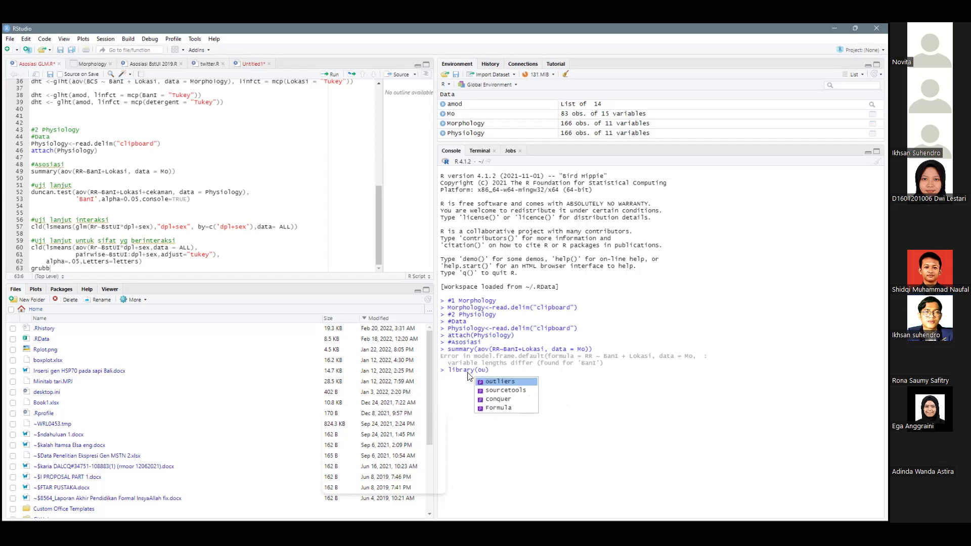
pyautogui.press('Tab')
pyautogui.press('Return')
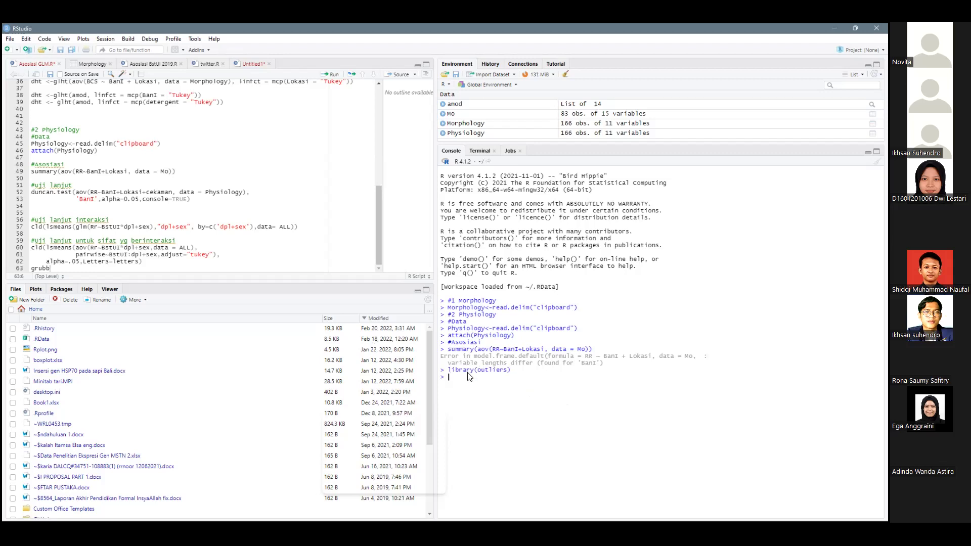
# Run grubbs.test(HR, type=10, opposite = FALSE) on the Physiology HR column
pyautogui.write('grubb')
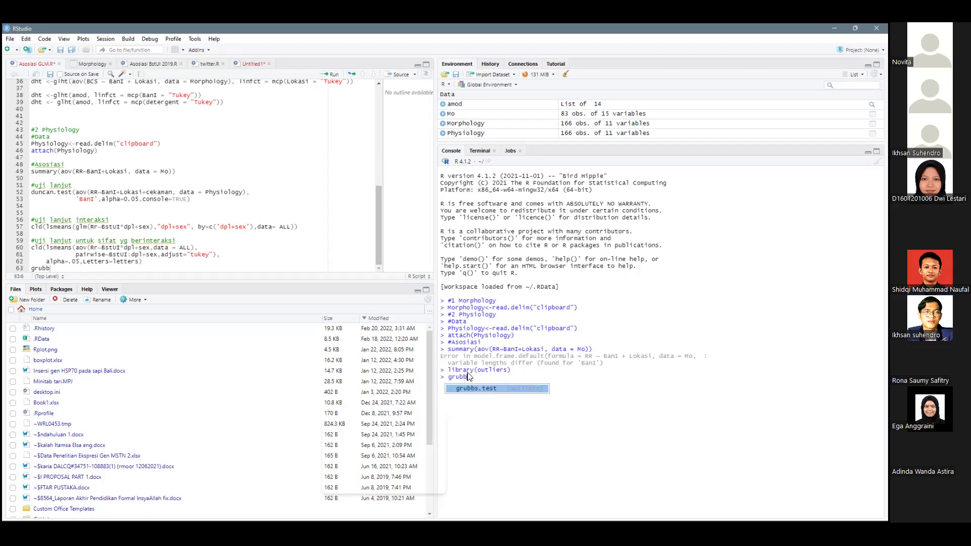
pyautogui.press('Tab')
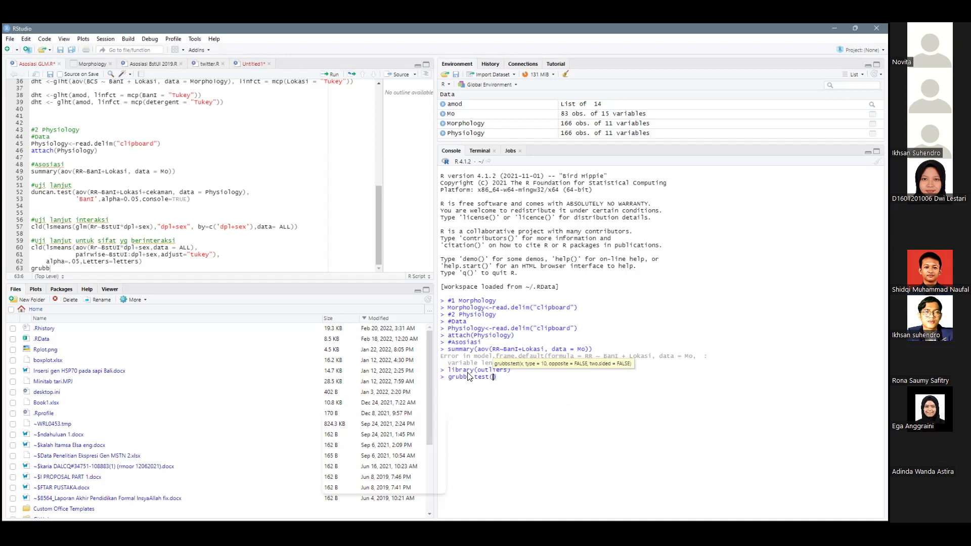
pyautogui.click(445, 133)
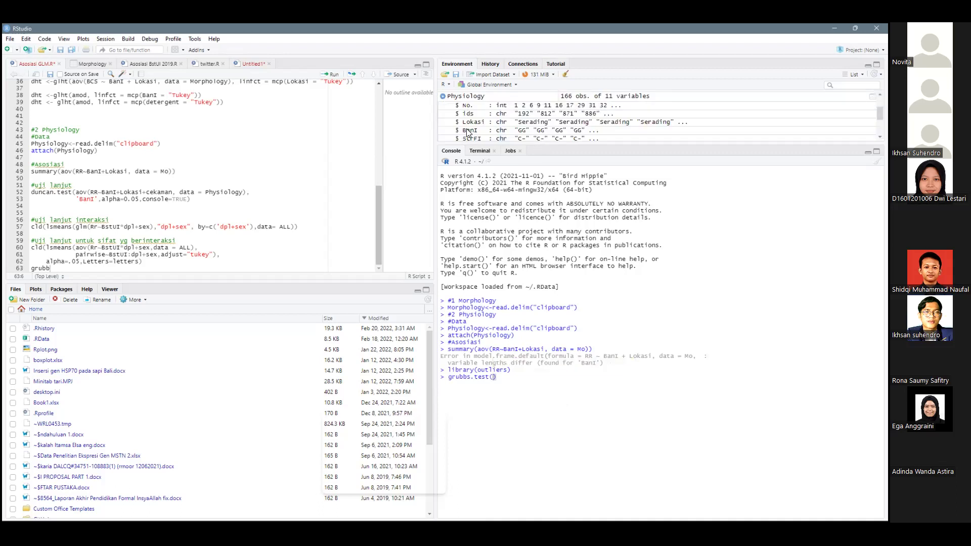
pyautogui.scroll(-2, 468, 133)
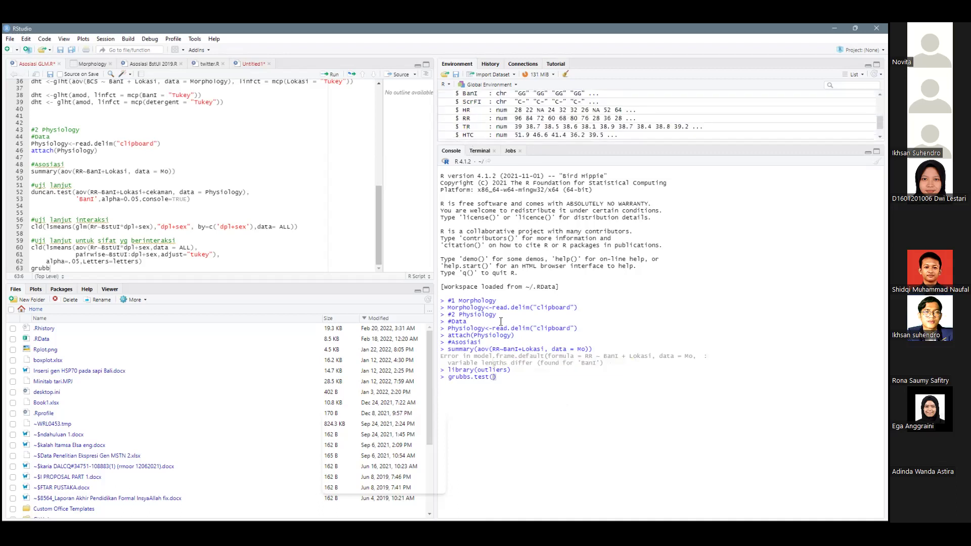
pyautogui.click(495, 376)
pyautogui.write('HR')
pyautogui.write(',')
pyautogui.write(' typ')
pyautogui.write('e=1')
pyautogui.write('-')
pyautogui.press('BackSpace')
pyautogui.press('BackSpace')
pyautogui.press('BackSpace')
pyautogui.write('=10, oppos')
pyautogui.press('Tab')
pyautogui.write('FALSE')
pyautogui.press('Return')
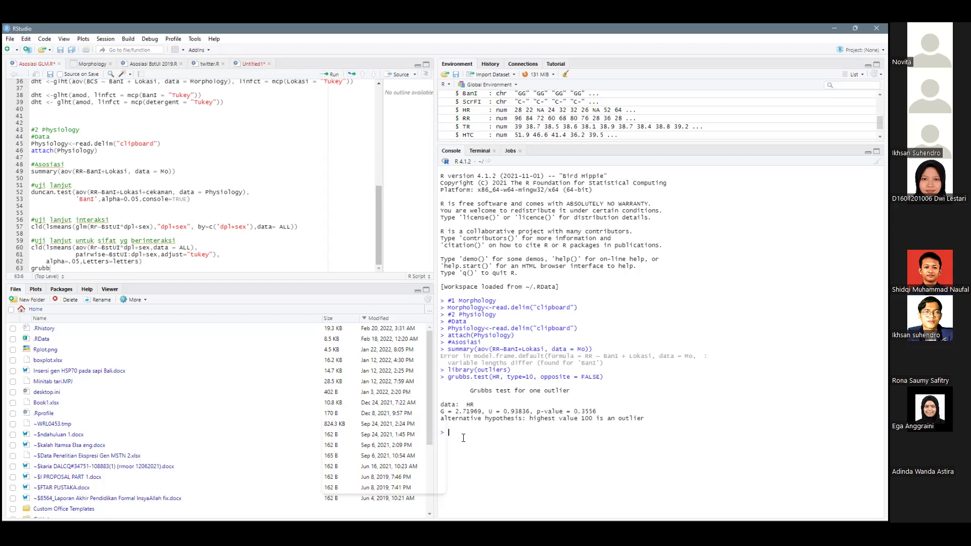
# Highlight the p-value 0.3556 and the highest value 100 conclusion in the output
pyautogui.moveTo(529, 419); pyautogui.dragTo(647, 419)
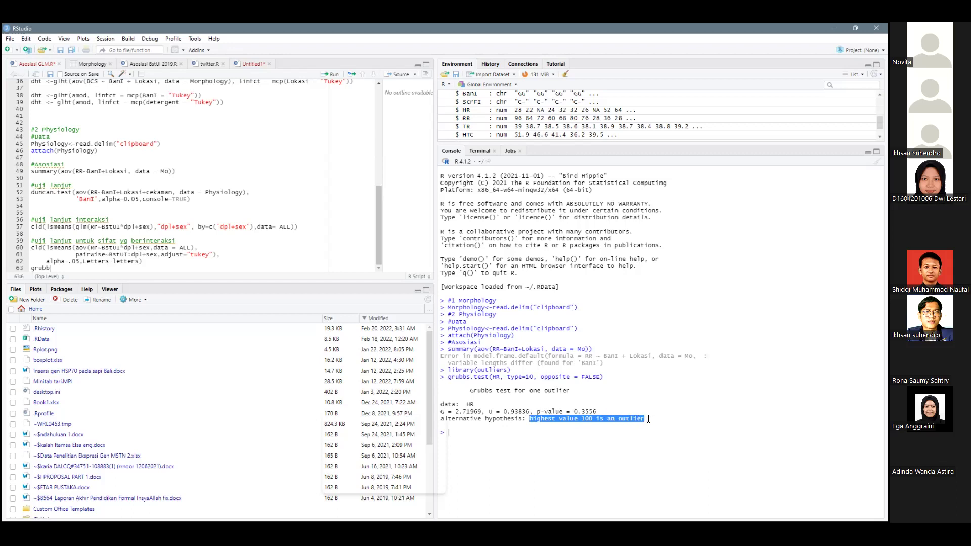
pyautogui.tripleClick(584, 411)
pyautogui.click(573, 411)
pyautogui.moveTo(573, 411); pyautogui.dragTo(596, 410)
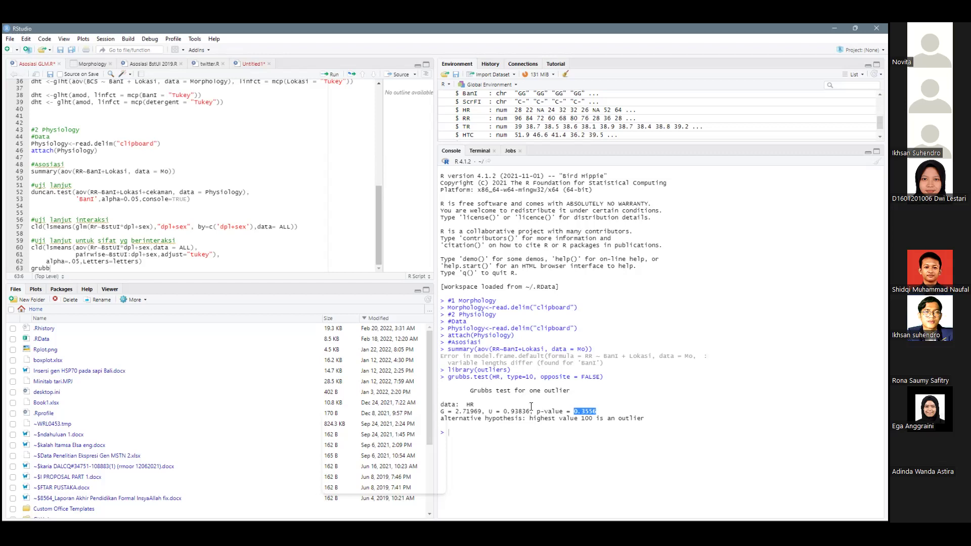
pyautogui.moveTo(529, 419); pyautogui.dragTo(637, 419)
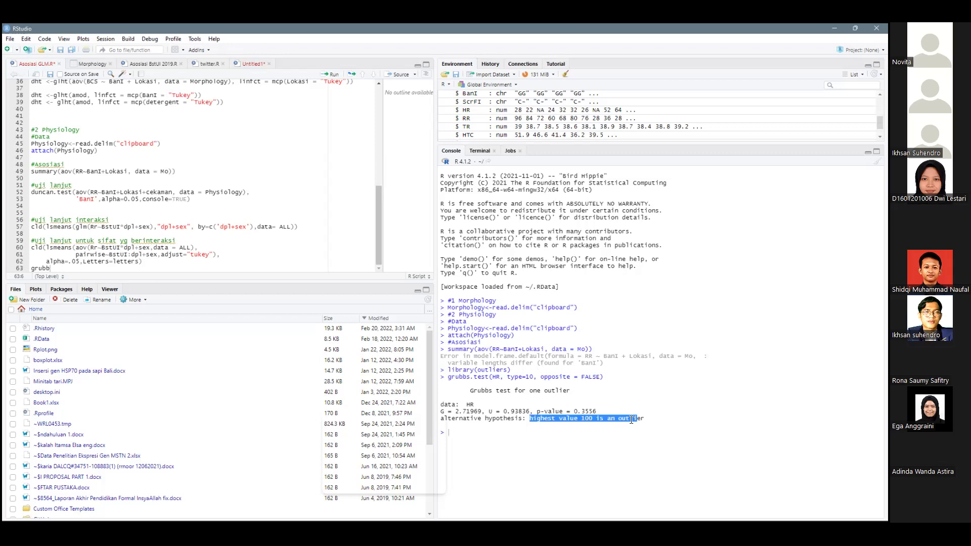
pyautogui.hotkey('alt', 'Tab')
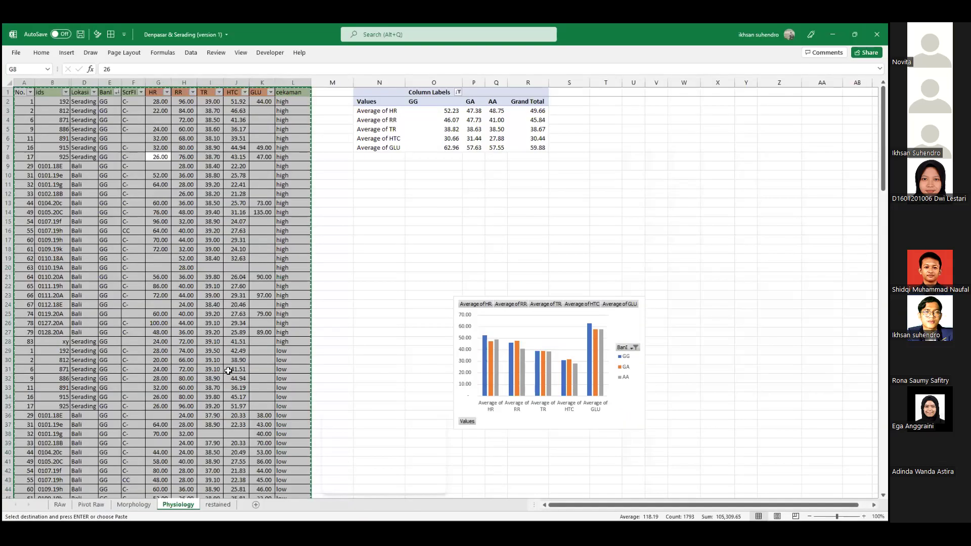
# Sort the Physiology rows by HR largest to smallest and check the top two 100 values
pyautogui.moveTo(172, 303); pyautogui.dragTo(169, 94)
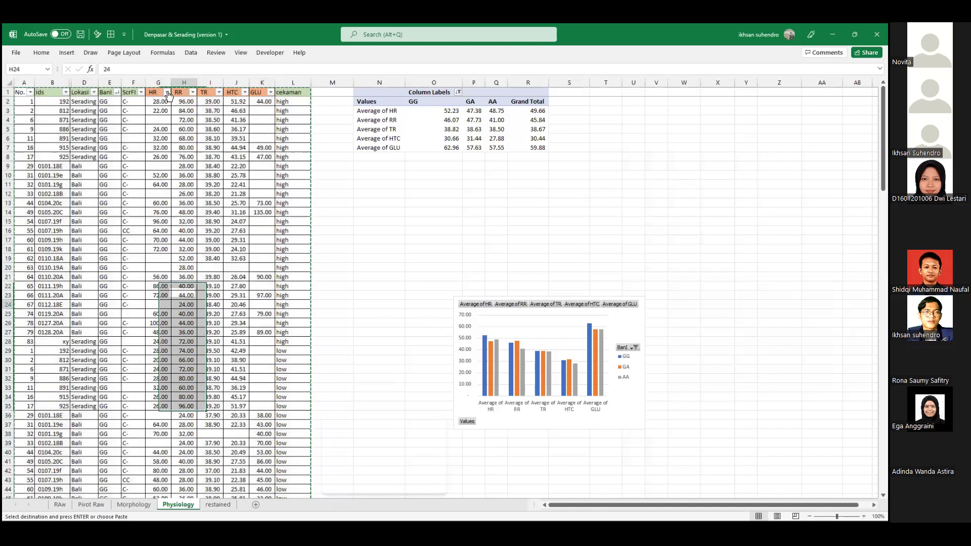
pyautogui.press('Escape')
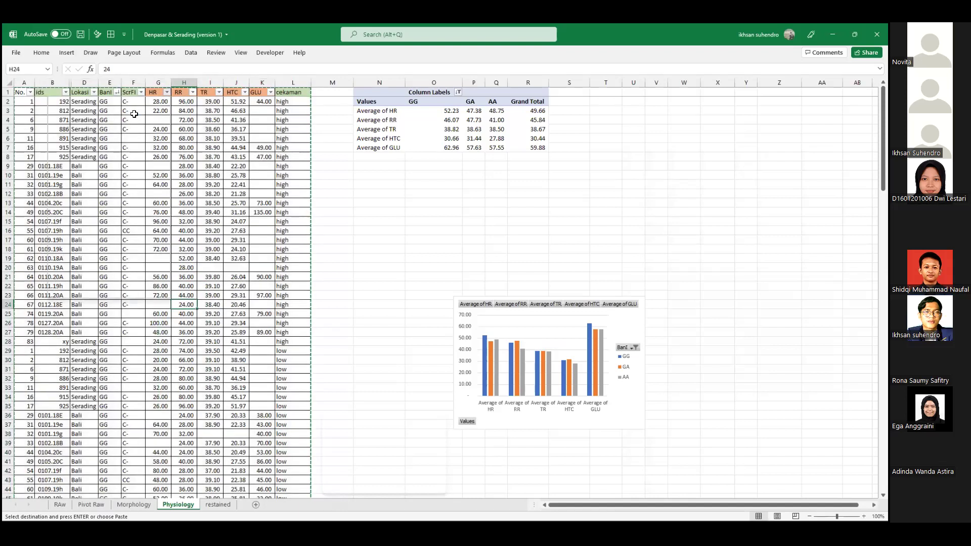
pyautogui.press('Escape')
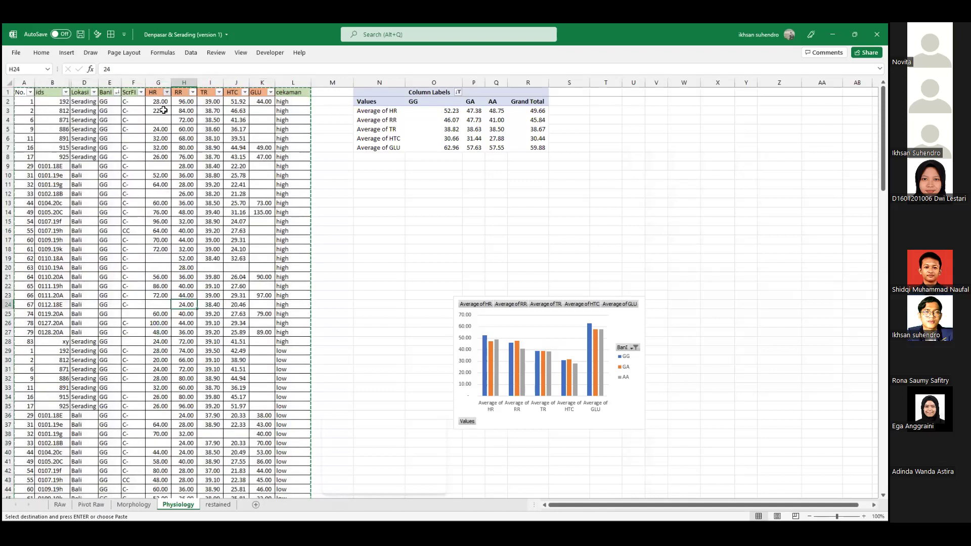
pyautogui.click(154, 111)
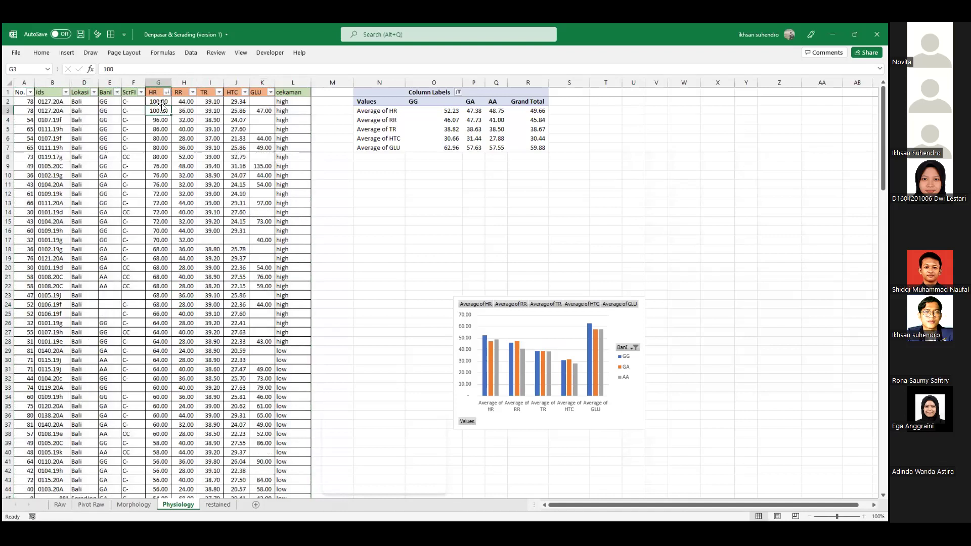
pyautogui.click(159, 102)
pyautogui.press('Down')
pyautogui.press('Up')
pyautogui.press('Down')
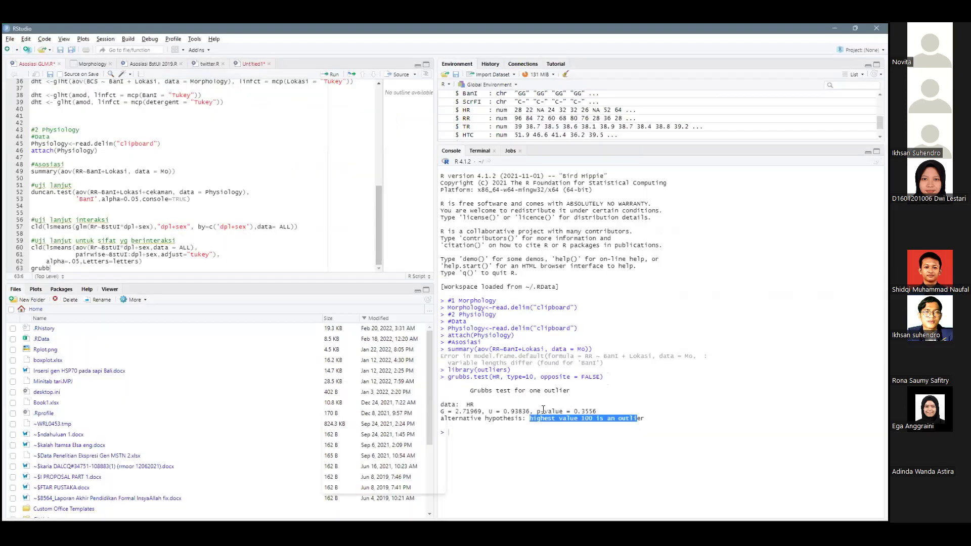
# Highlight the Grubbs p-value 0.3556 and return to RStudio's results
pyautogui.moveTo(537, 411); pyautogui.dragTo(595, 410)
pyautogui.hotkey('alt', 'Tab')
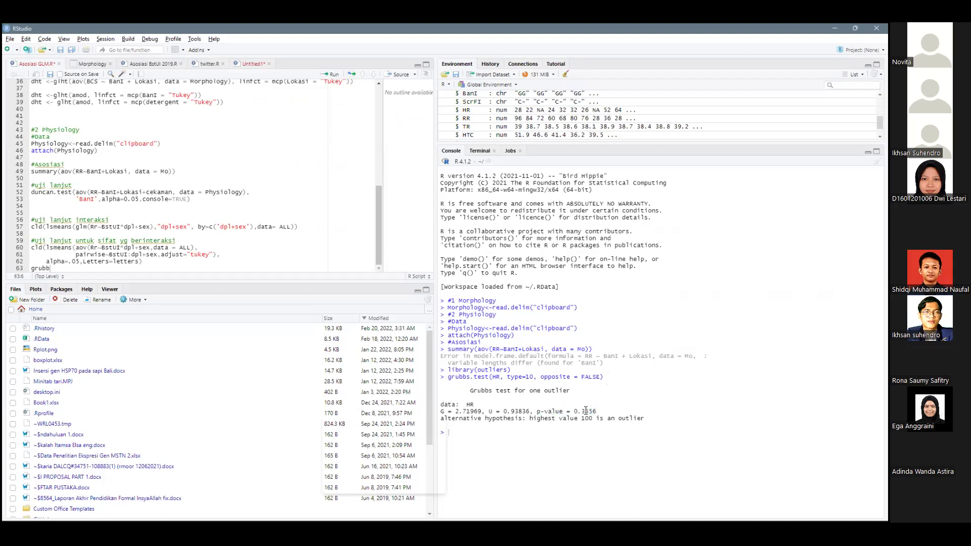
pyautogui.hotkey('alt', 'Tab')
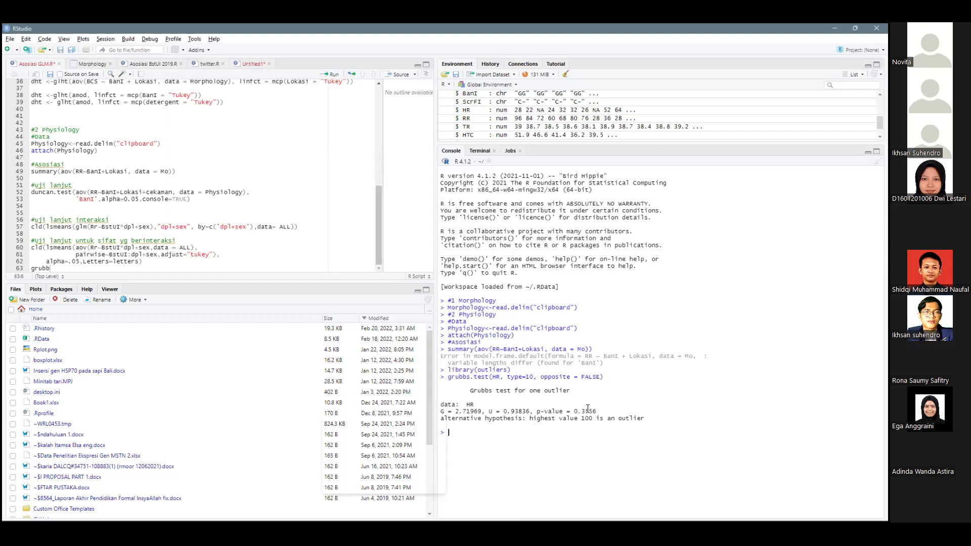
# Review Excel's RAw sheet, then return to RStudio's Morphology data-loading lines
pyautogui.press('super+Tab')
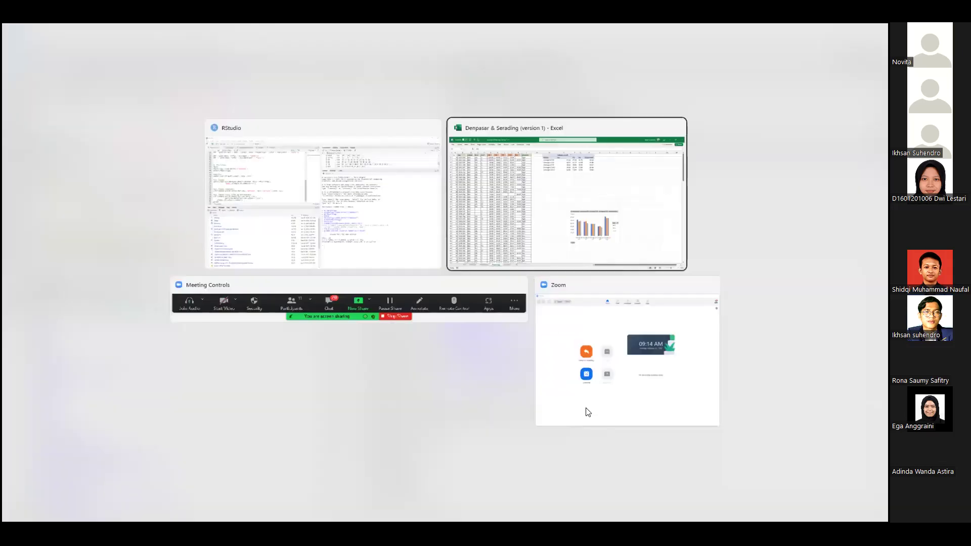
pyautogui.press('Return')
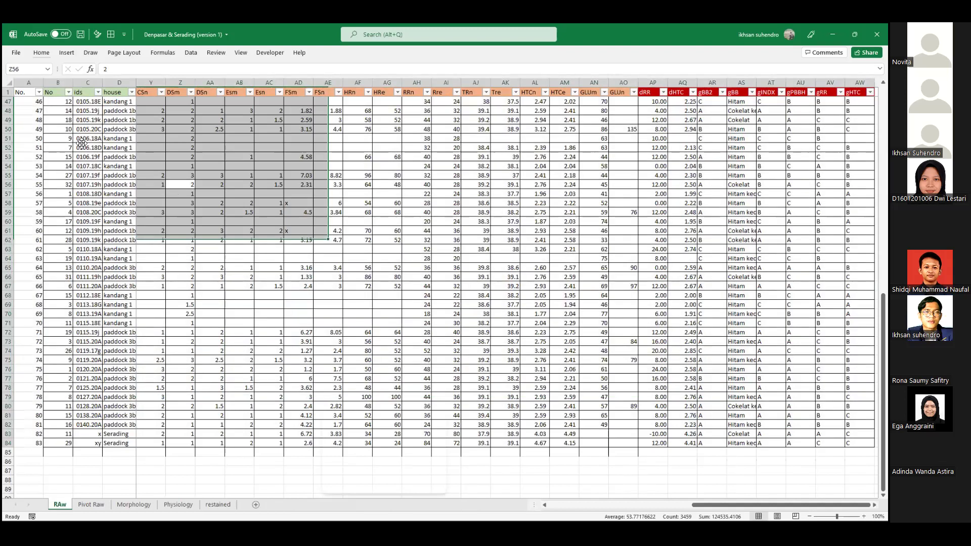
pyautogui.hotkey('alt', 'Tab')
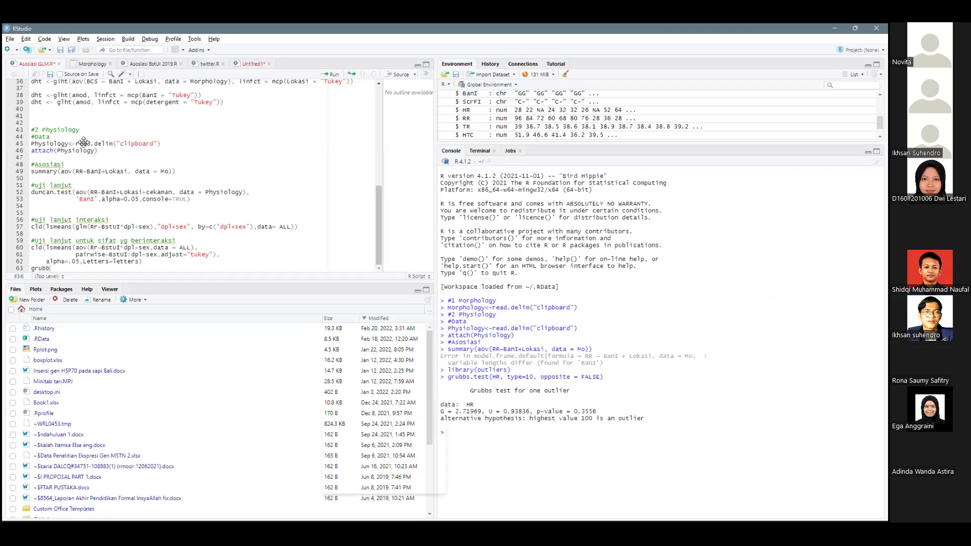
pyautogui.scroll(10, 84, 142)
pyautogui.click(84, 138)
# Reload and attach Morphology, then rerun the Grubbs test on BB2, giving p = 0.2324 for 340
pyautogui.hotkey('ctrl', 'Return')
pyautogui.hotkey('ctrl', 'Return')
pyautogui.hotkey('ctrl', 'Return')
pyautogui.press('Up')
pyautogui.press('Up')
pyautogui.press('Up')
pyautogui.press('Up')
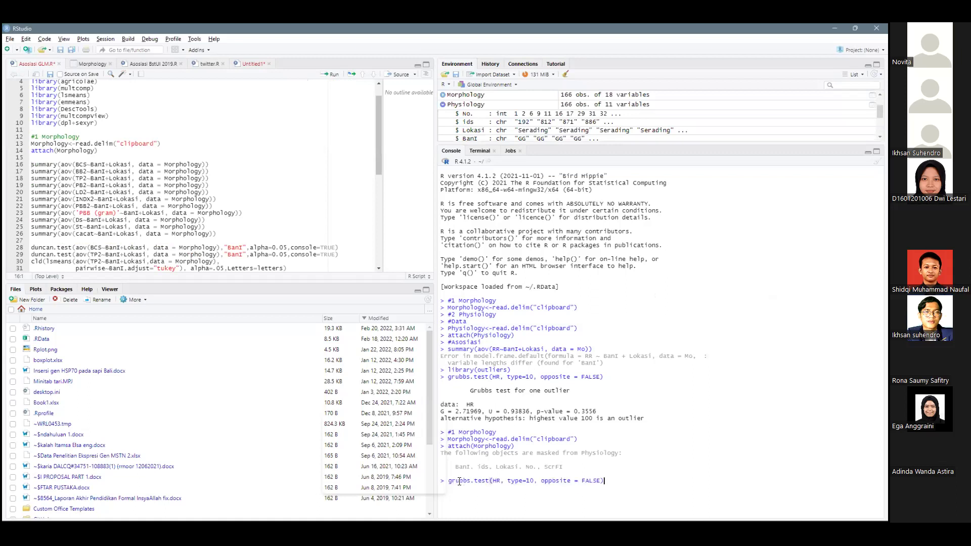
pyautogui.doubleClick(496, 480)
pyautogui.write('BB')
pyautogui.press('Return')
pyautogui.press('Up')
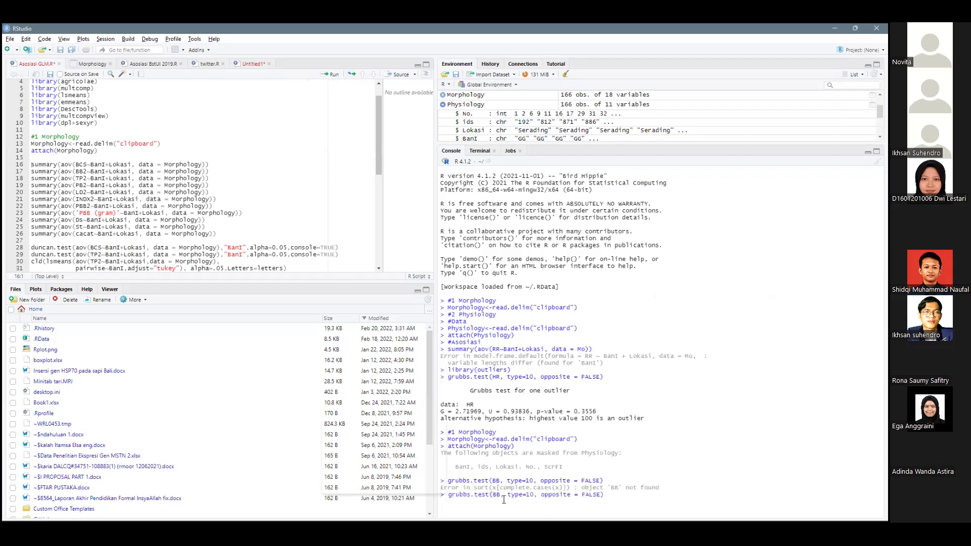
pyautogui.write('2')
pyautogui.press('Return')
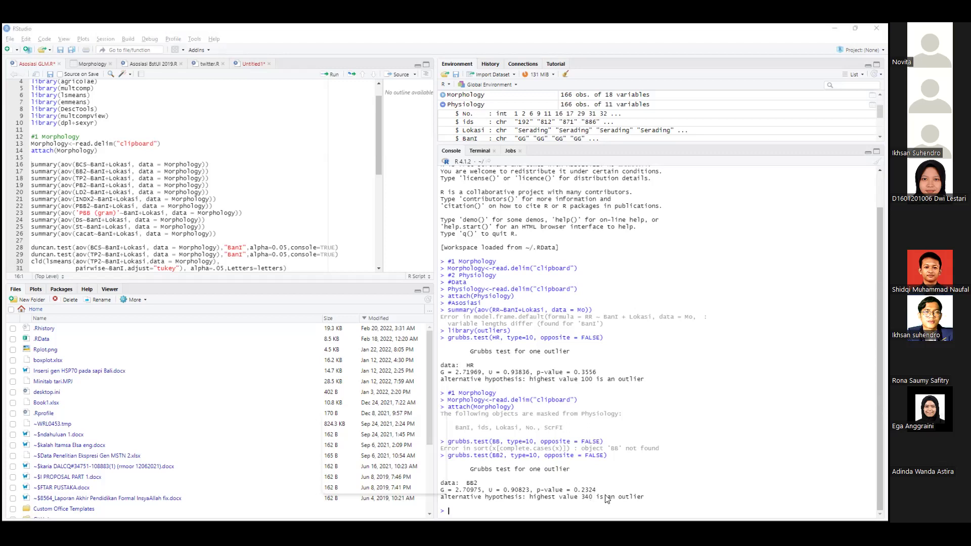
# In Excel, sort the Morphology rows by BB2 largest first and confirm the top value 340
pyautogui.hotkey('alt', 'Tab')
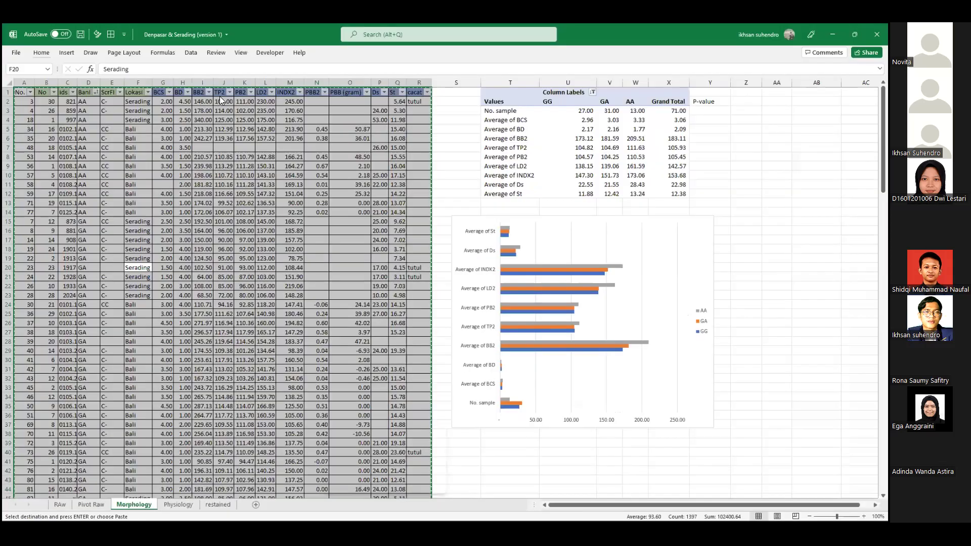
pyautogui.click(208, 93)
pyautogui.press('Escape')
pyautogui.click(209, 93)
pyautogui.press('Escape')
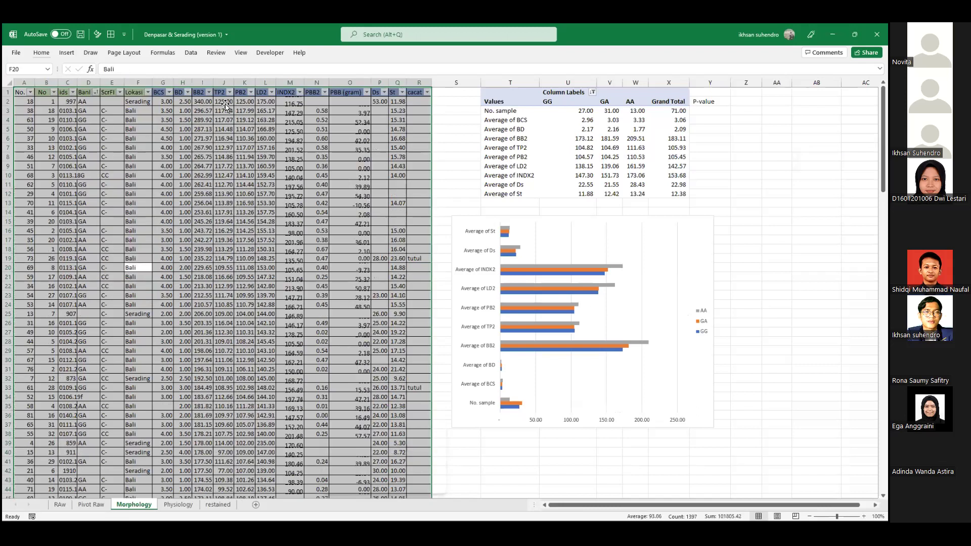
pyautogui.click(209, 100)
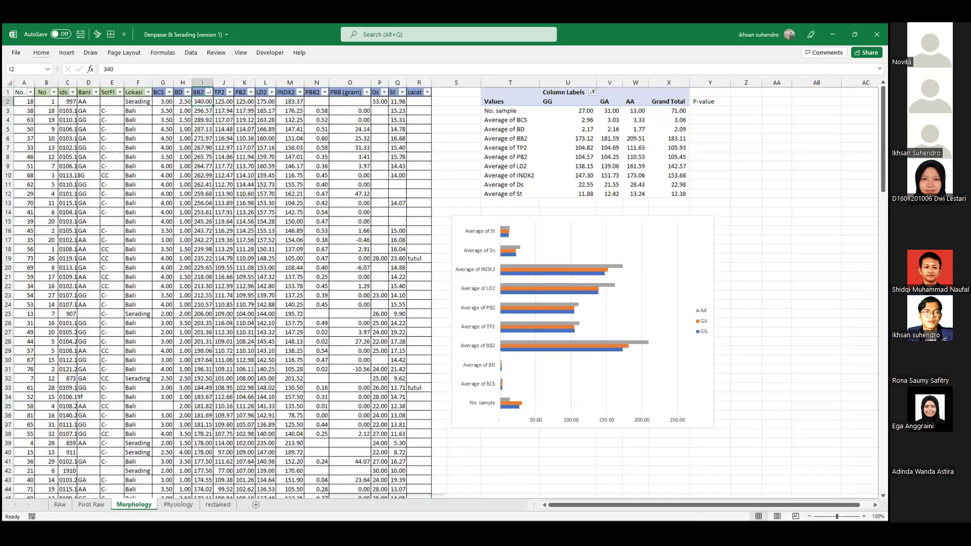
# Return to RStudio after another quick look at the Excel workbook
pyautogui.hotkey('alt', 'Tab')
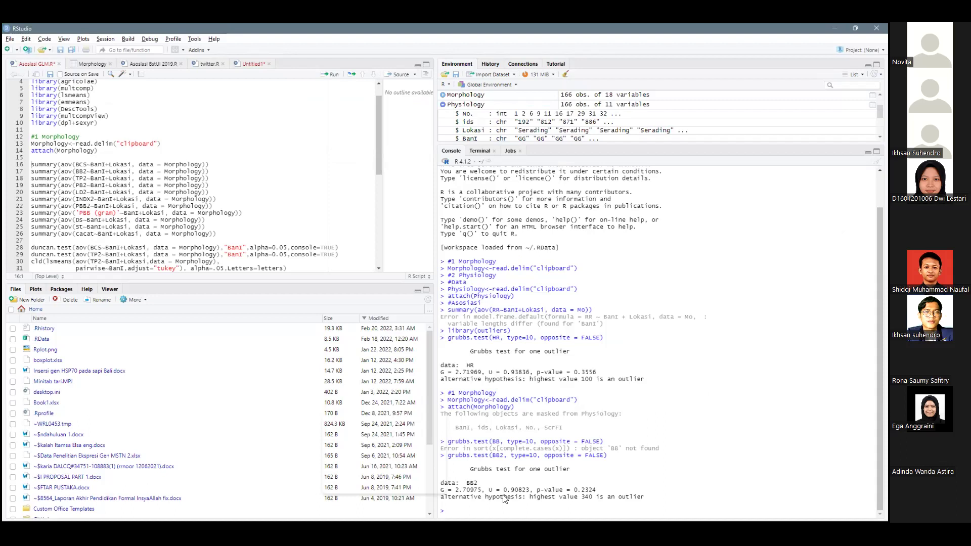
pyautogui.hotkey('alt', 'Tab')
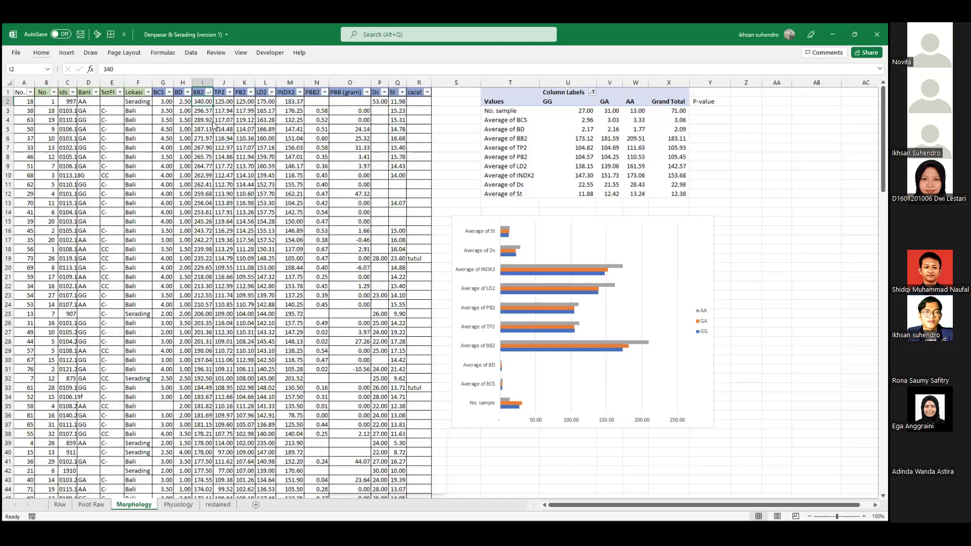
pyautogui.hotkey('alt', 'Tab')
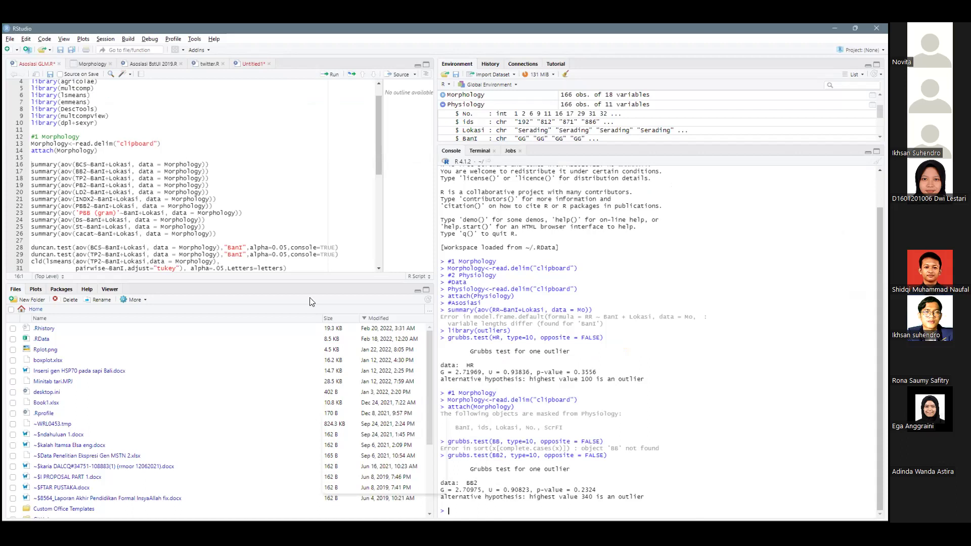
pyautogui.scroll(1, 142, 120)
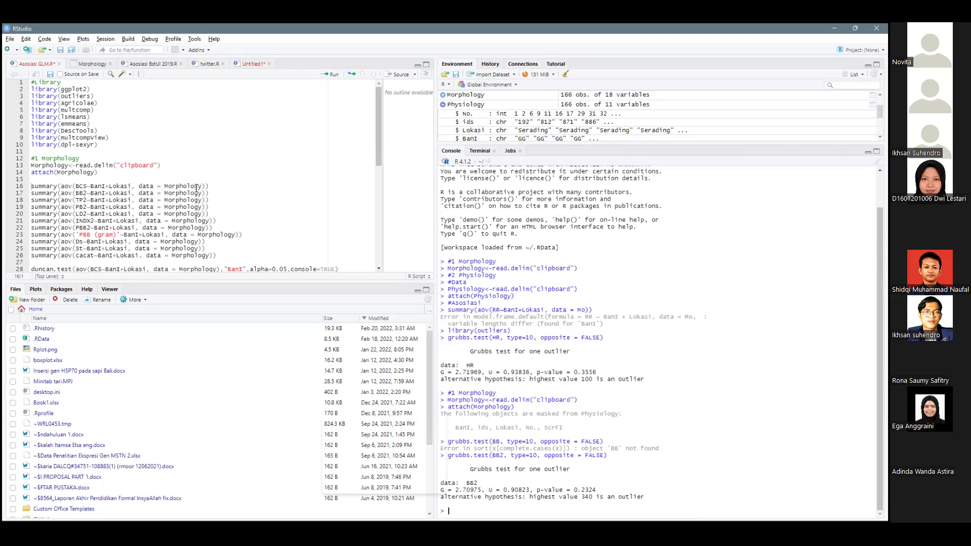
pyautogui.scroll(-4, 146, 162)
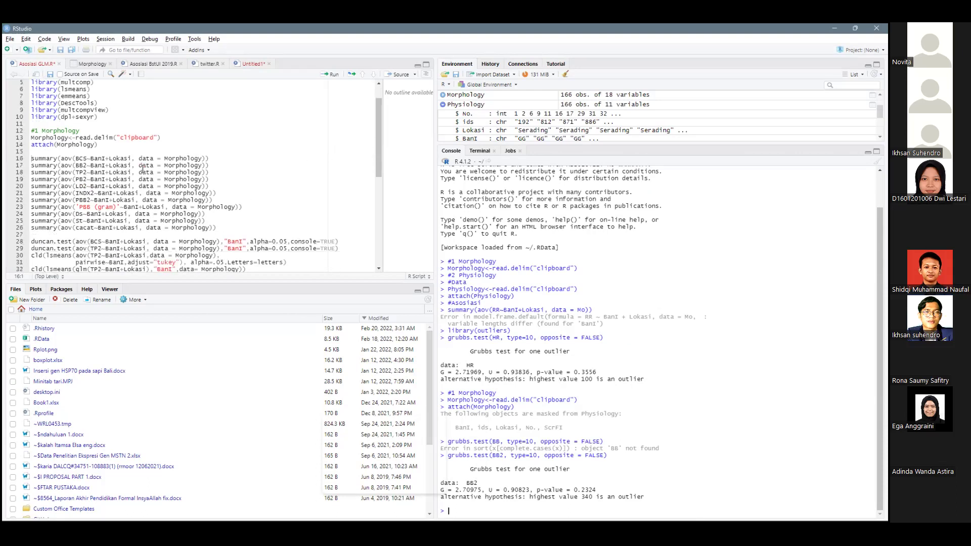
pyautogui.scroll(4, 146, 170)
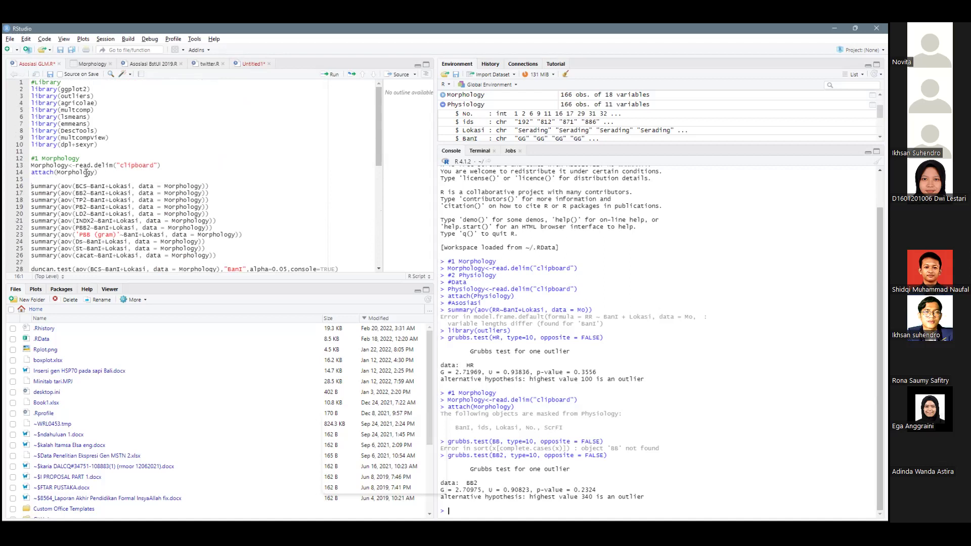
pyautogui.scroll(-3, 96, 162)
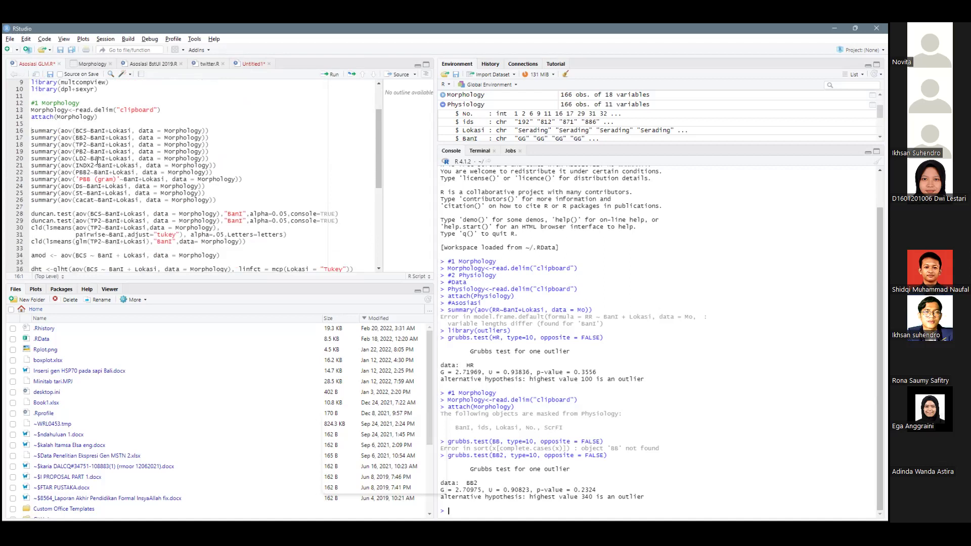
pyautogui.scroll(1, 97, 161)
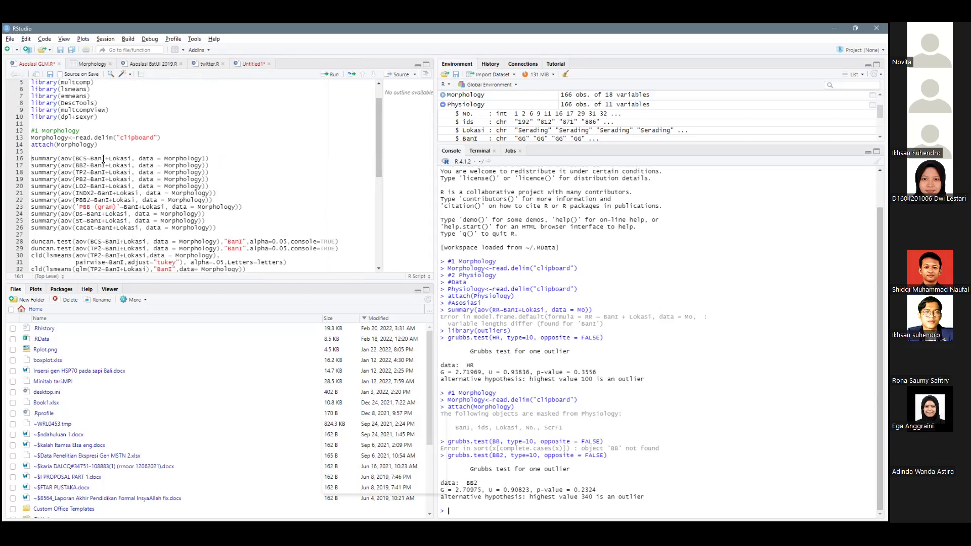
pyautogui.click(104, 139)
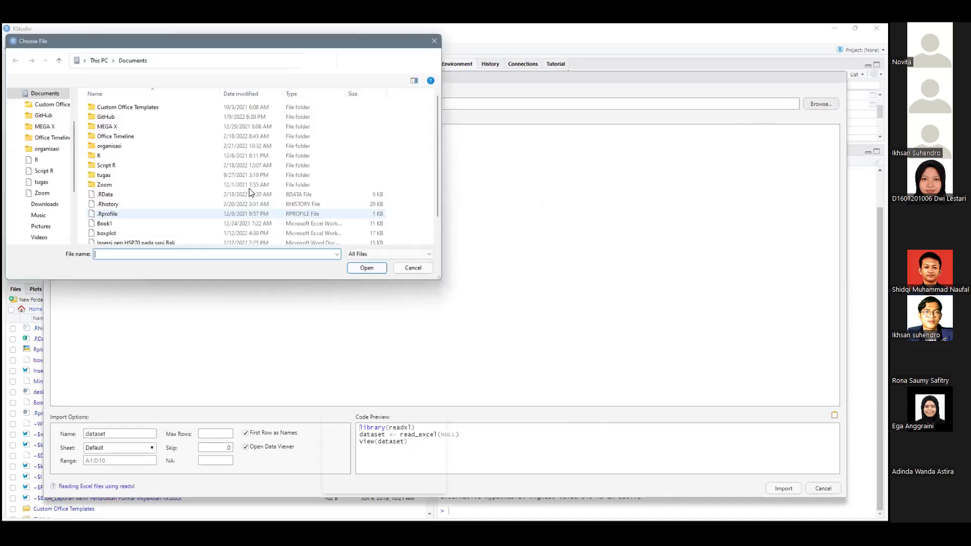
pyautogui.click(100, 226)
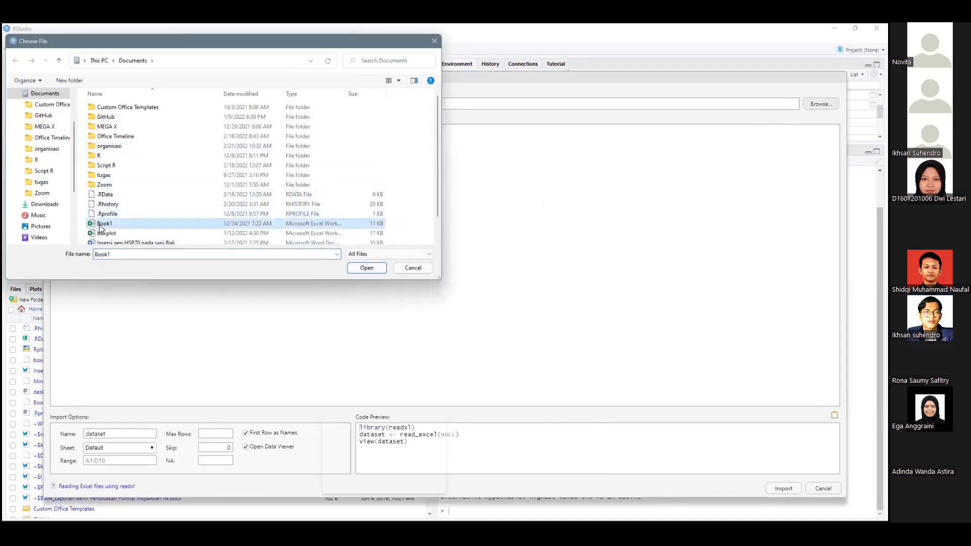
pyautogui.press('Escape')
pyautogui.press('Escape')
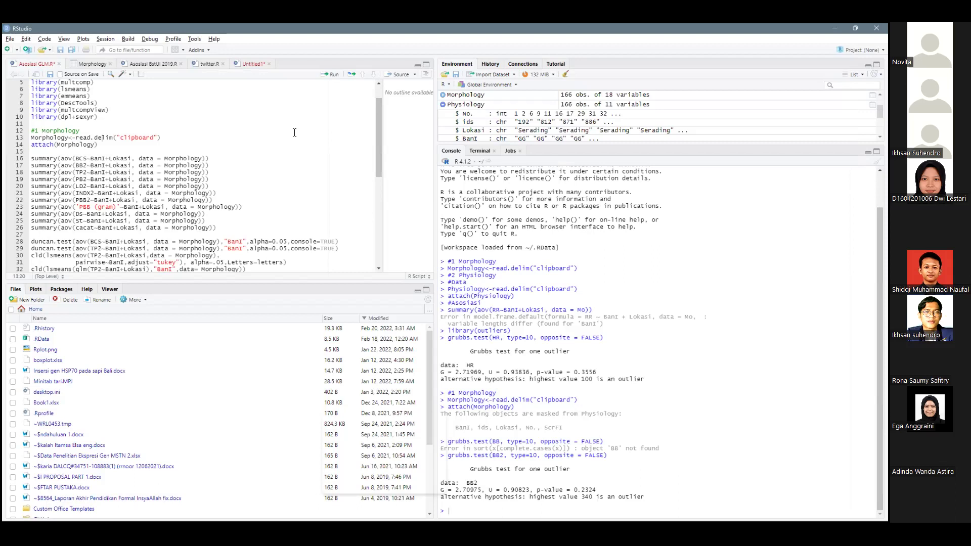
# Select the Morphology clipboard import code on line 13
pyautogui.click(129, 139)
pyautogui.moveTo(32, 139); pyautogui.dragTo(163, 137)
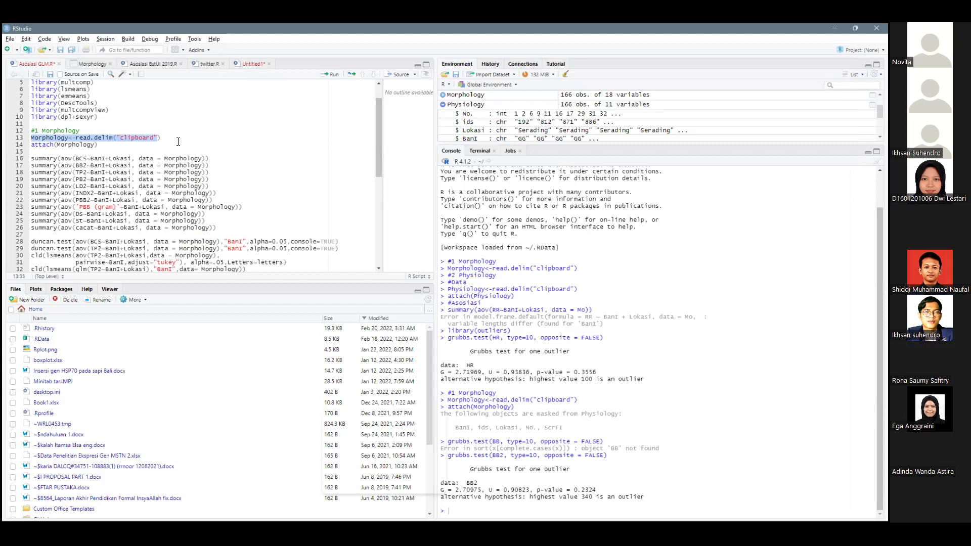
pyautogui.click(151, 139)
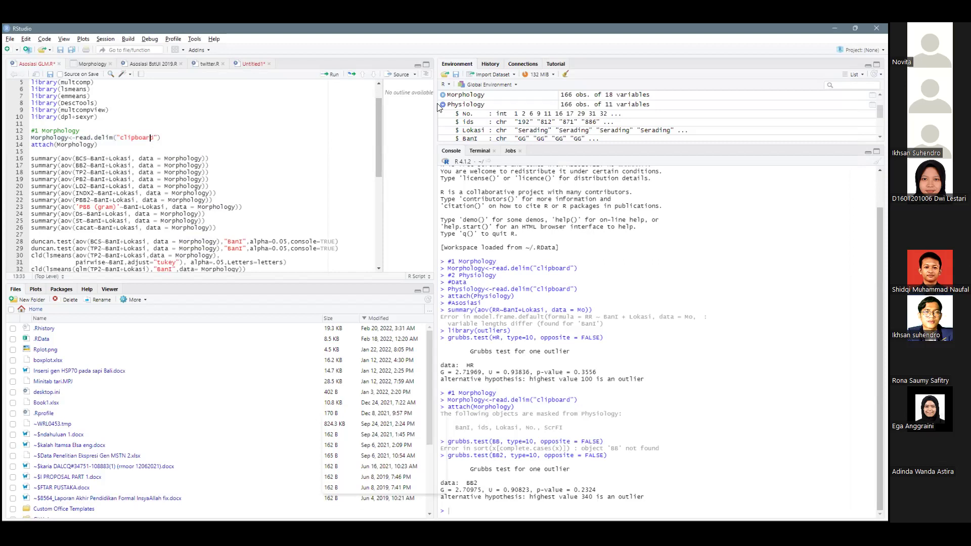
# Remove all objects from the RStudio environment, then switch to Excel
pyautogui.click(566, 75)
pyautogui.click(428, 311)
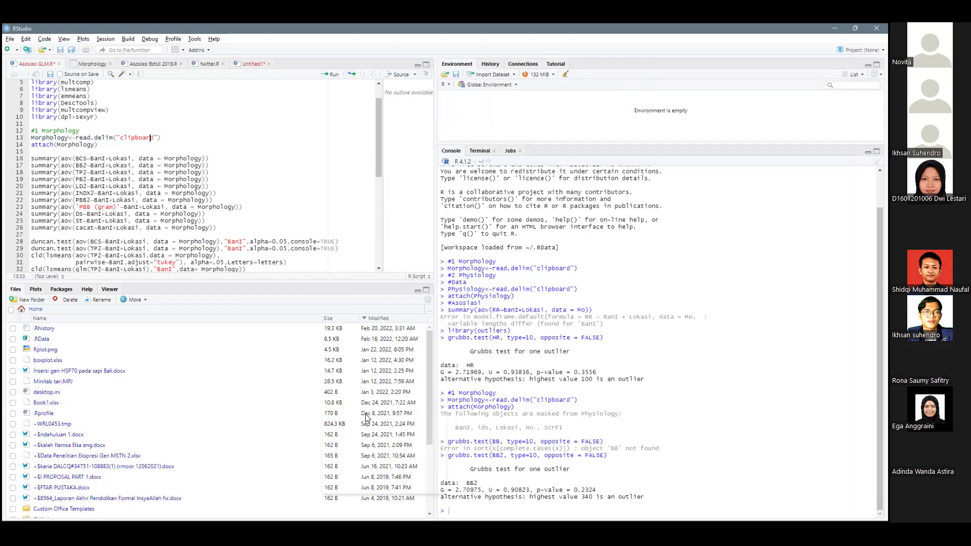
pyautogui.hotkey('alt', 'Tab')
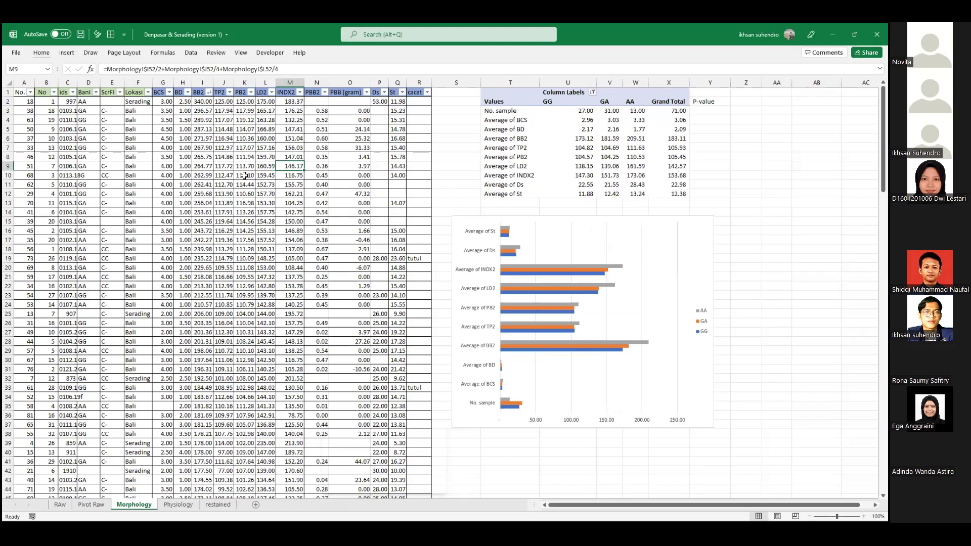
# Copy the entire Morphology data table from Excel and return to RStudio
pyautogui.hotkey('ctrl', 'a')
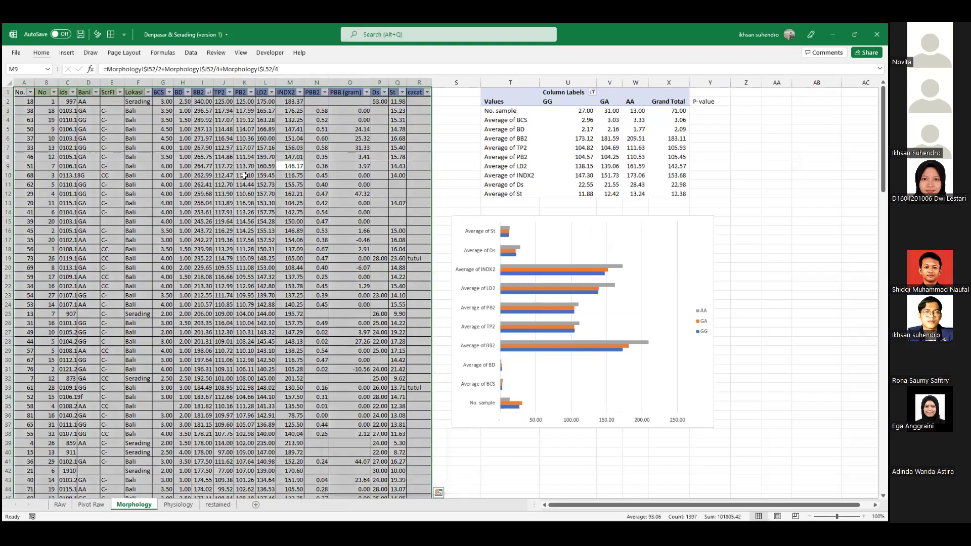
pyautogui.hotkey('ctrl', 'c')
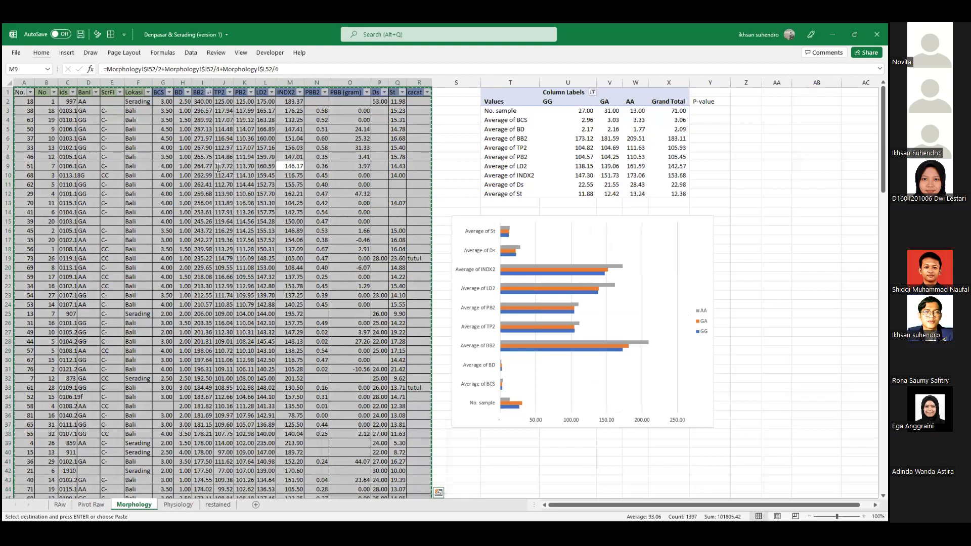
pyautogui.hotkey('alt', 'Tab')
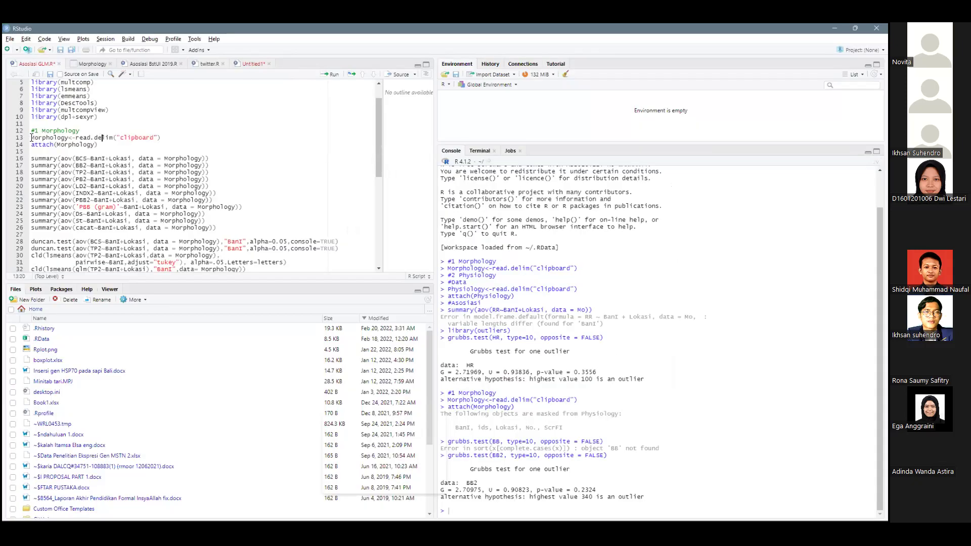
# Re-import Morphology from the clipboard (166 obs. of 18 variables) and open it in the data viewer
pyautogui.moveTo(30, 137); pyautogui.dragTo(161, 138)
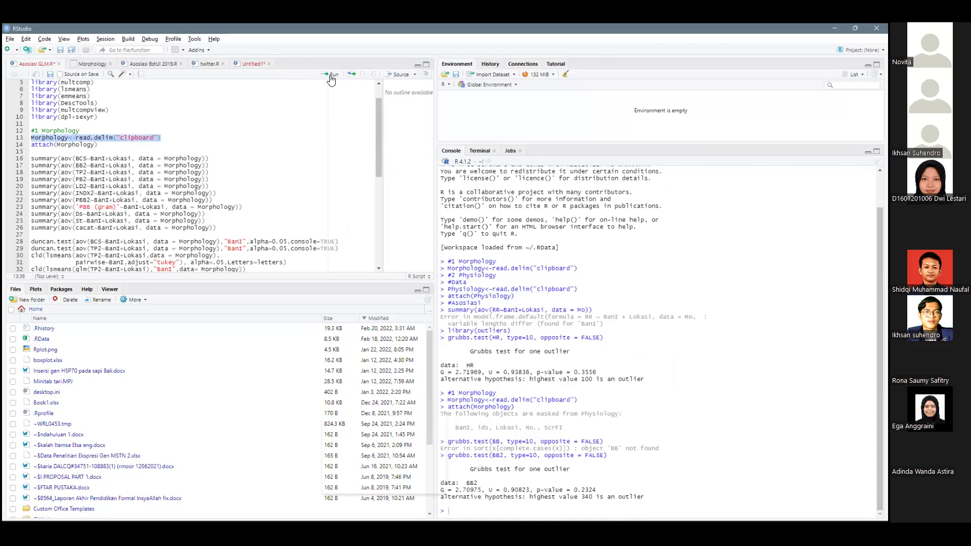
pyautogui.click(331, 77)
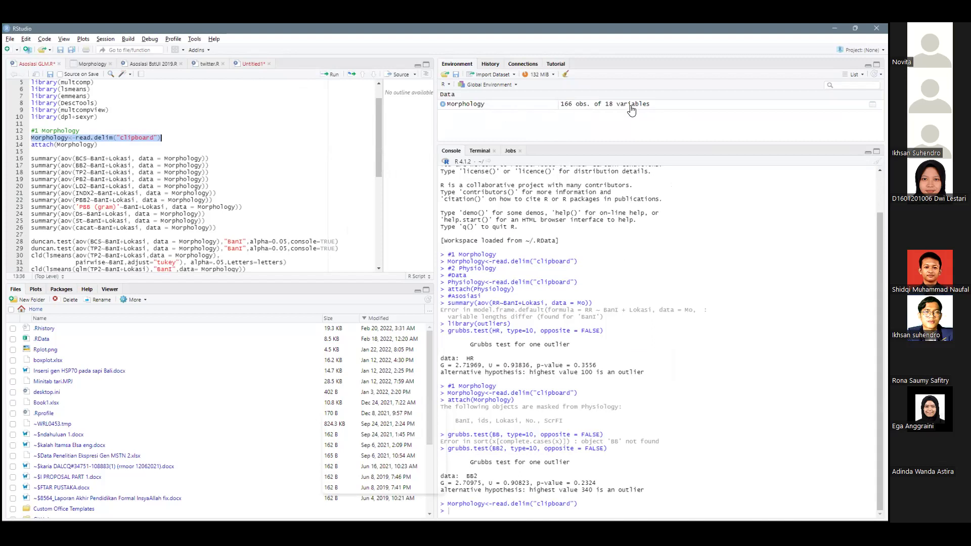
pyautogui.click(442, 104)
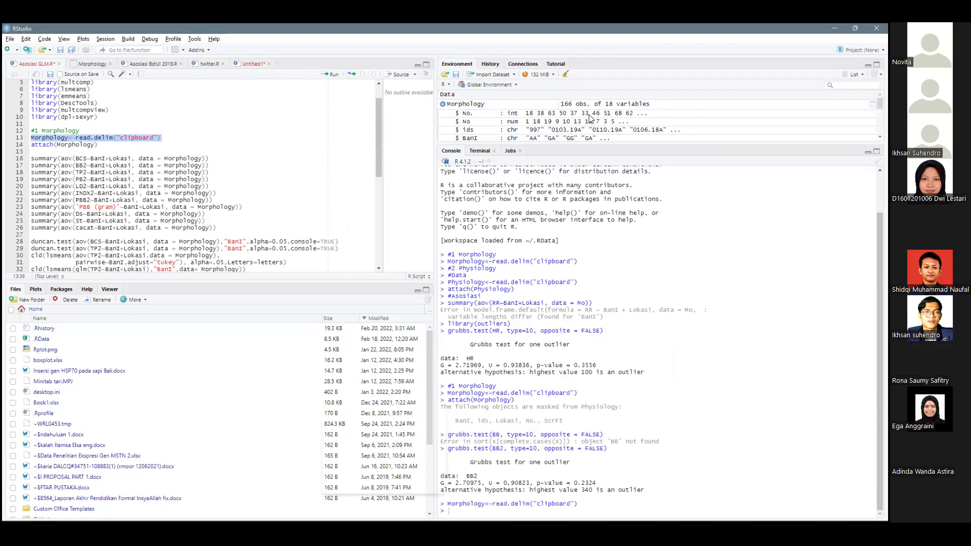
pyautogui.scroll(-2, 589, 118)
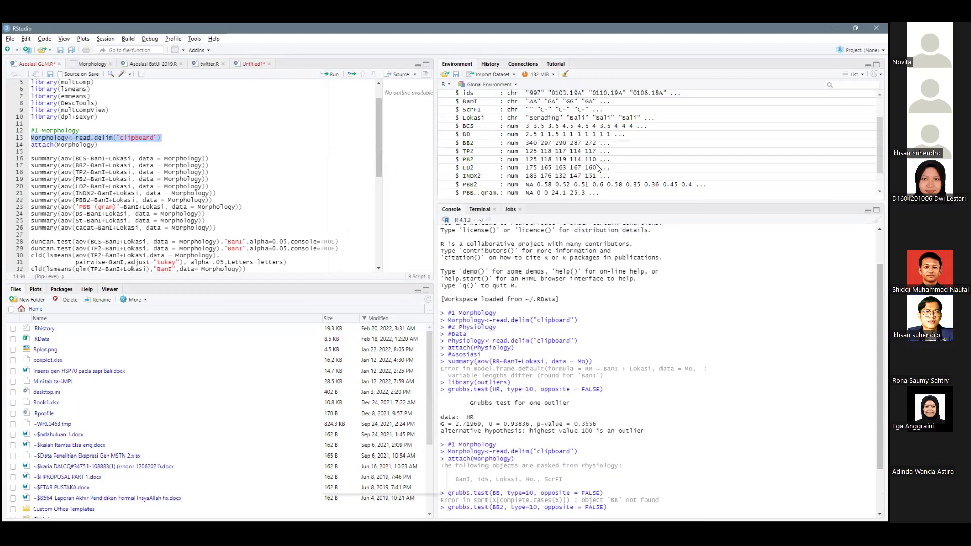
pyautogui.scroll(2, 597, 168)
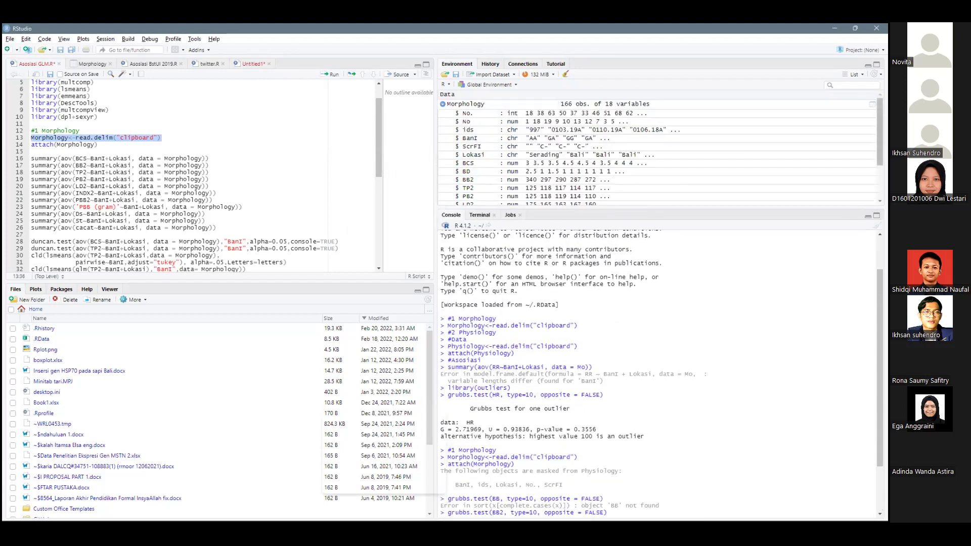
pyautogui.hotkey('ctrl', 'Return')
pyautogui.click(465, 104)
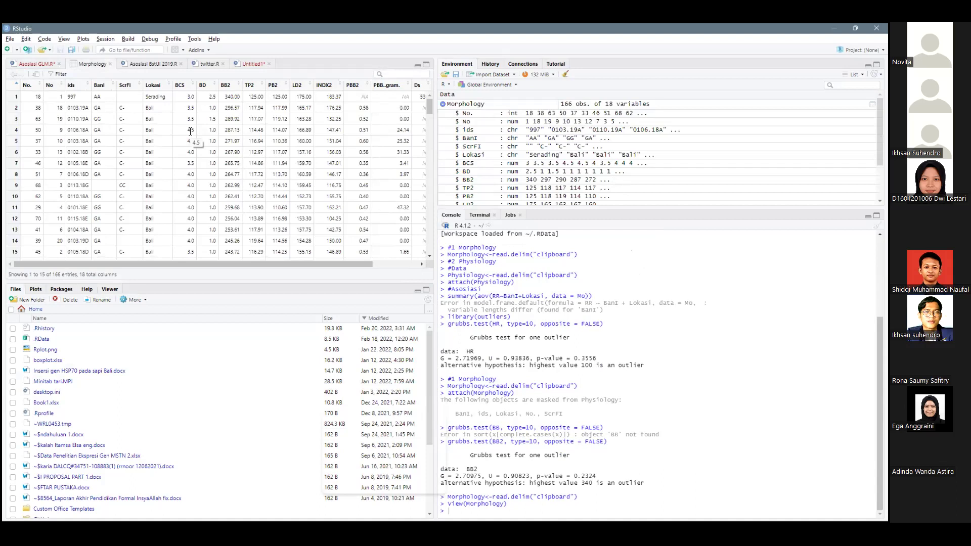
# Browse down the Morphology rows, then return to the Asosiasi GLM.R script
pyautogui.scroll(-10, 190, 132)
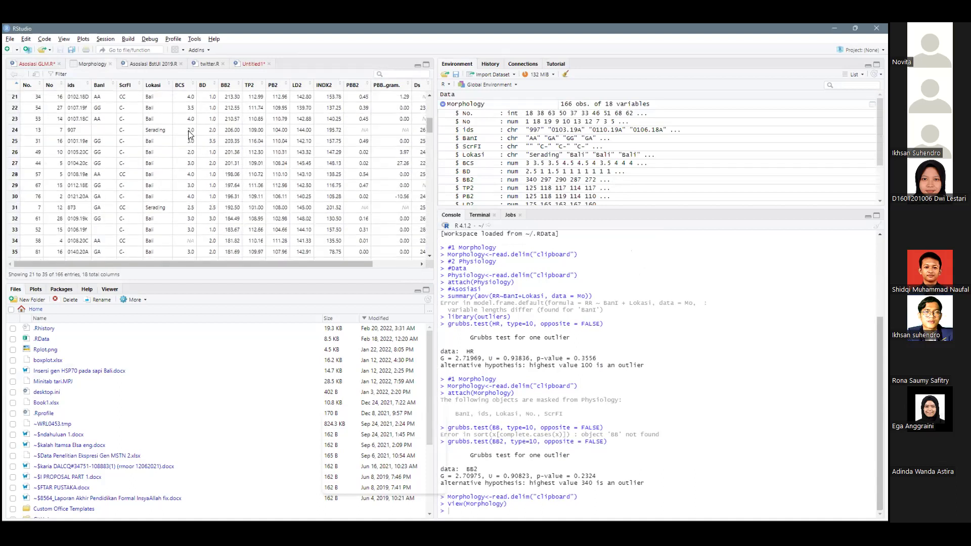
pyautogui.scroll(-4, 190, 132)
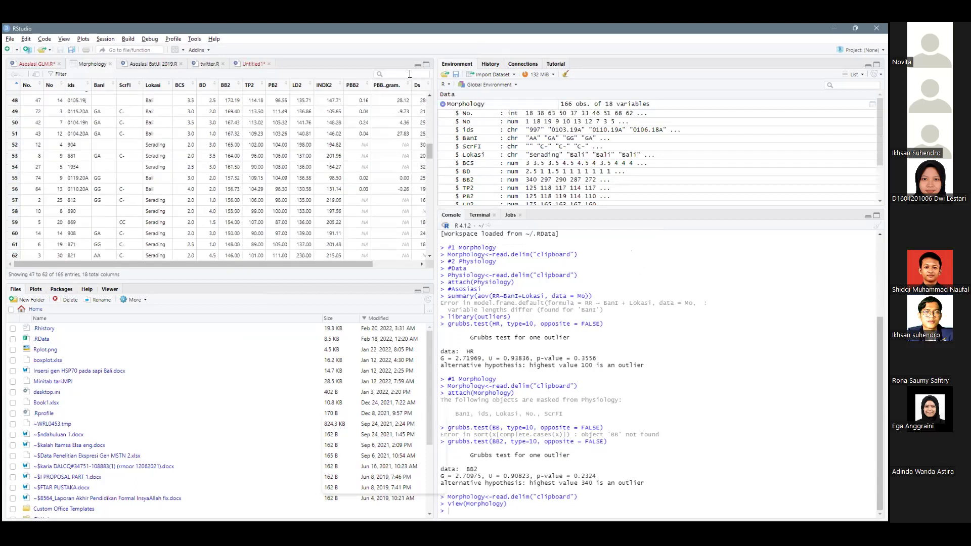
pyautogui.scroll(-1, 215, 70)
pyautogui.scroll(-7, 215, 70)
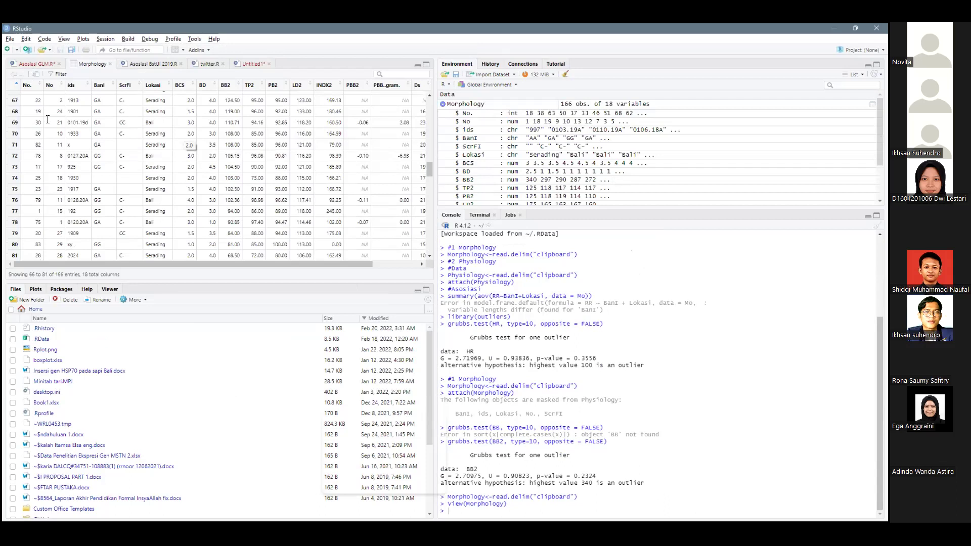
pyautogui.hotkey('ctrl', 'shift', 'Tab')
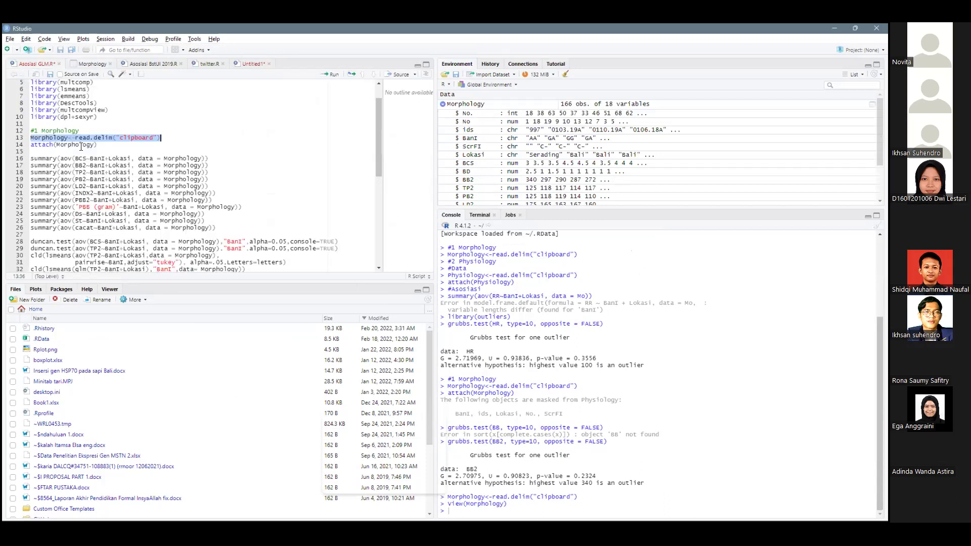
# Attach Morphology and run the BCS ANOVA by BanI and Lokasi (p = 0.00013, p < 2e-16)
pyautogui.click(79, 144)
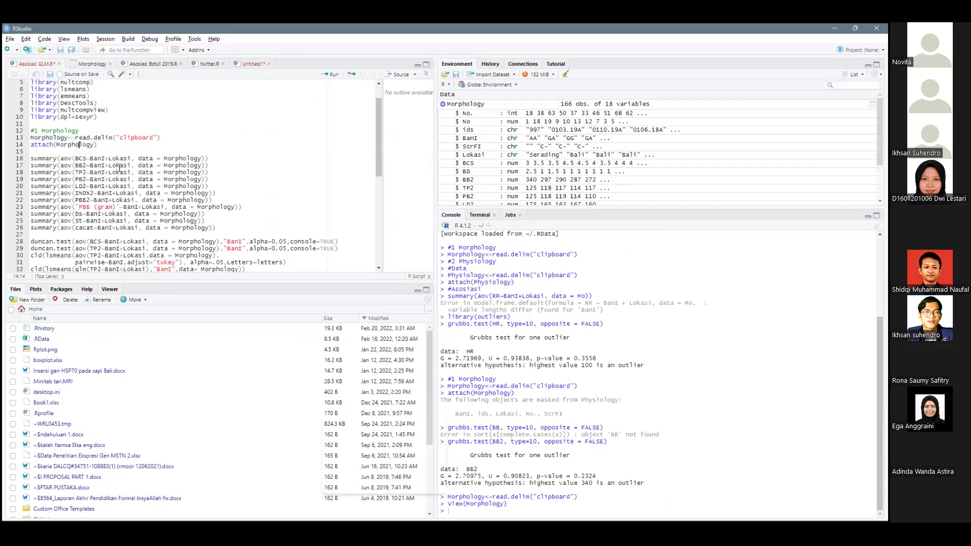
pyautogui.hotkey('ctrl', 'Return')
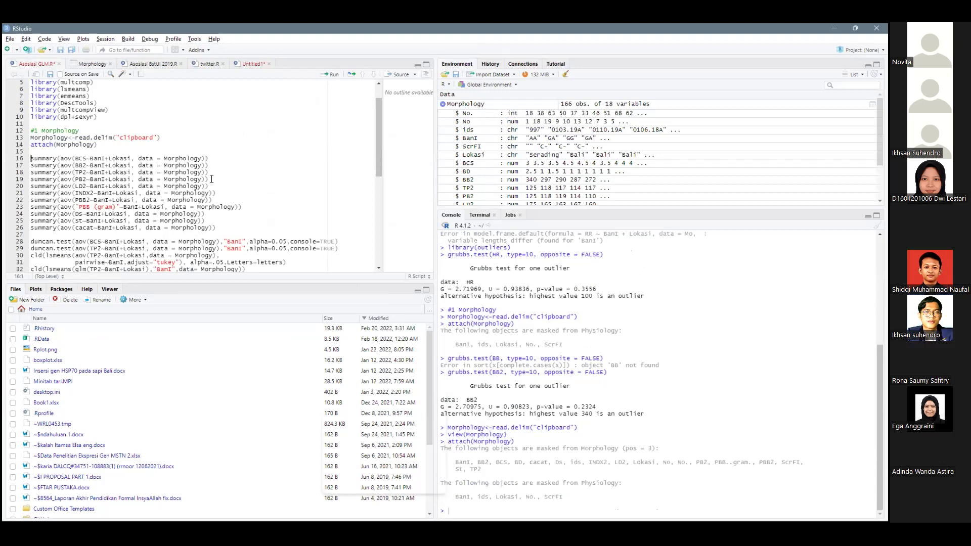
pyautogui.click(94, 160)
pyautogui.hotkey('ctrl', 'Return')
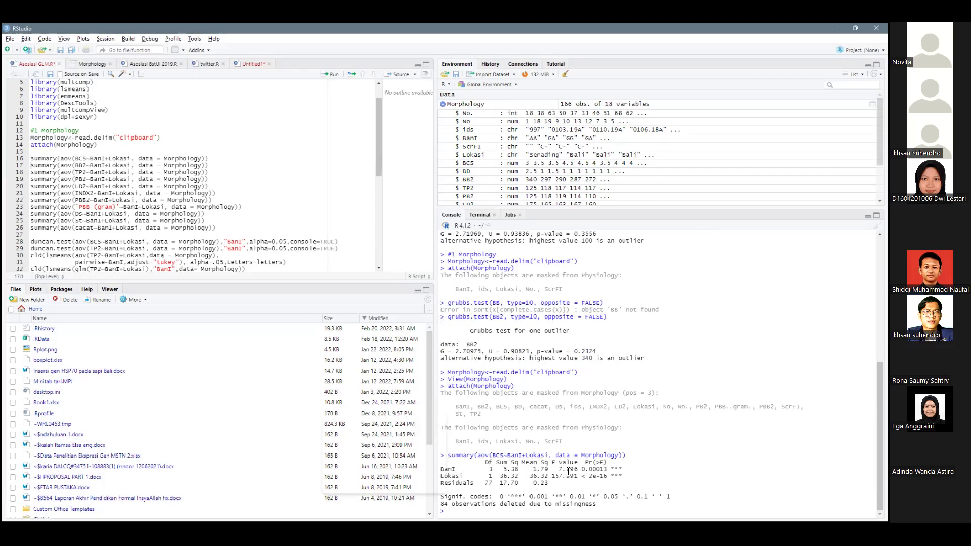
pyautogui.moveTo(611, 469); pyautogui.dragTo(623, 468)
pyautogui.moveTo(610, 476); pyautogui.dragTo(624, 475)
pyautogui.scroll(-2, 162, 189)
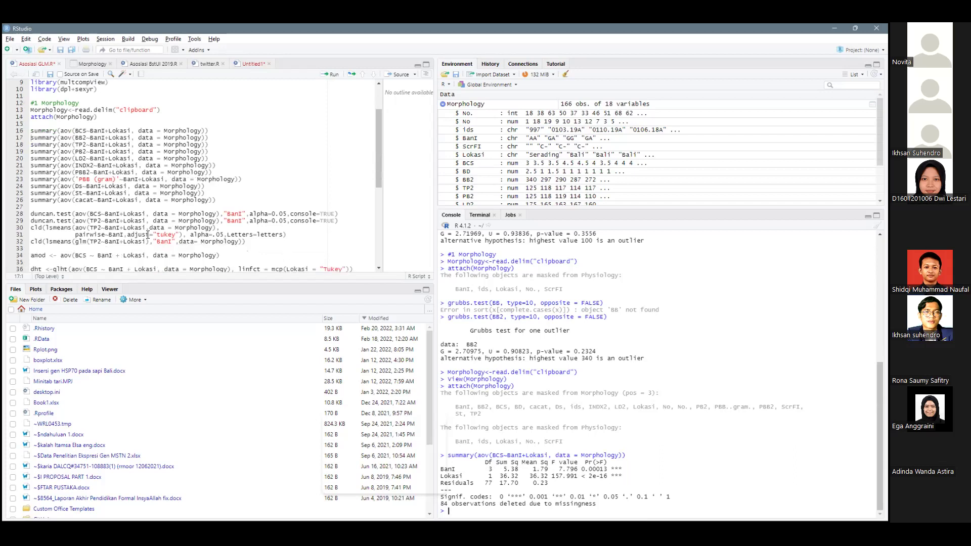
# Try running the BCS Duncan test and part of the TP2 lsmeans line
pyautogui.click(162, 212)
pyautogui.hotkey('ctrl', 'Return')
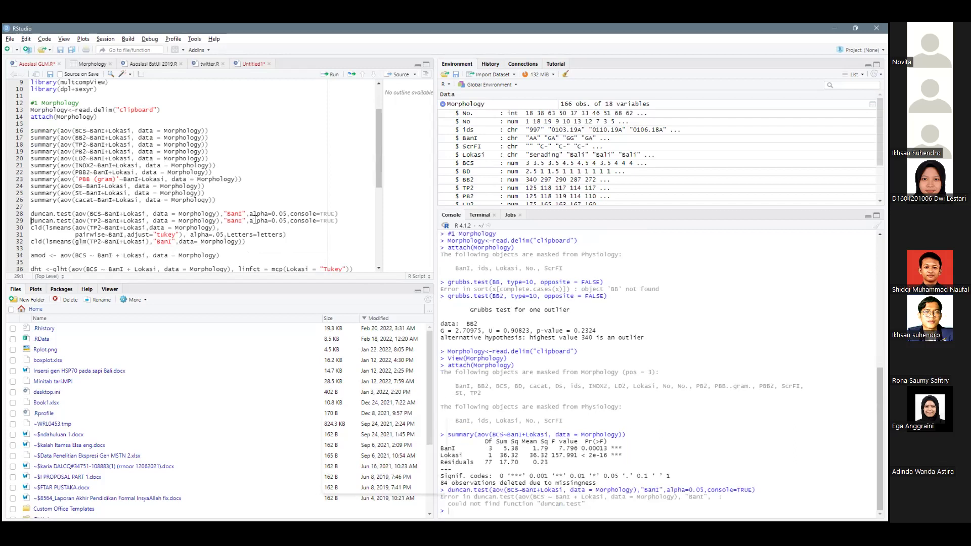
pyautogui.click(143, 242)
pyautogui.hotkey('shift', 'Right')
pyautogui.hotkey('ctrl', 'Return')
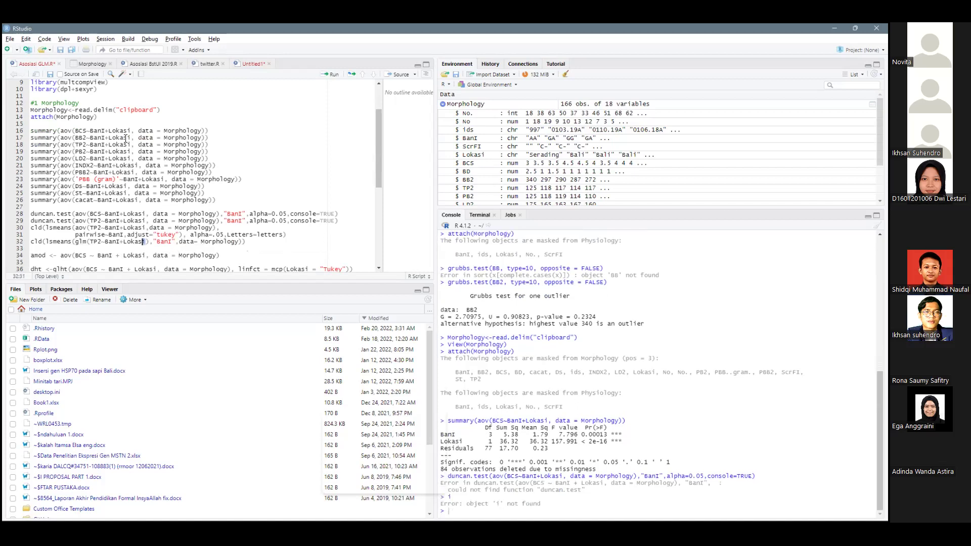
pyautogui.scroll(3, 125, 137)
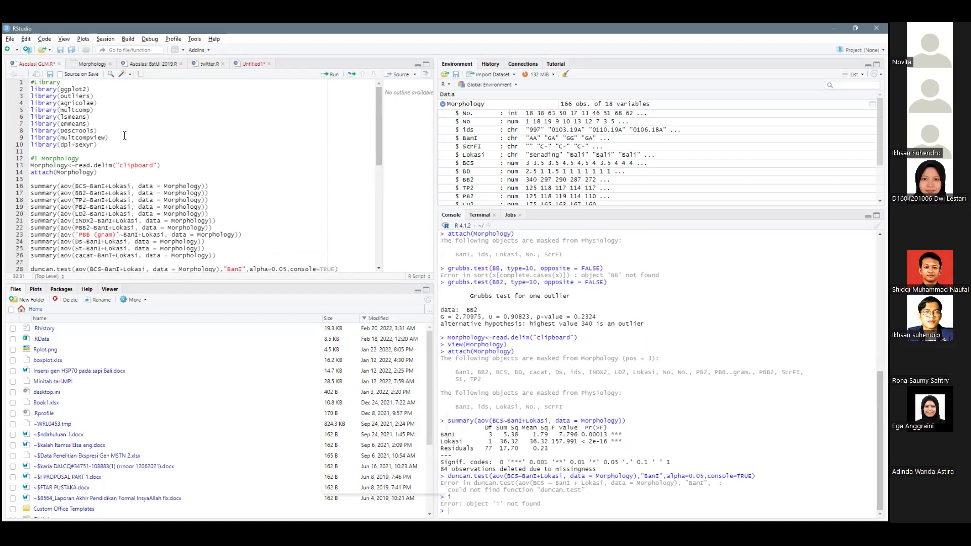
# Load the multcomp, agricolae, lsmeans, emmeans and multcompView packages
pyautogui.click(71, 116)
pyautogui.moveTo(32, 89); pyautogui.dragTo(57, 110)
pyautogui.click(73, 111)
pyautogui.hotkey('ctrl', 'Return')
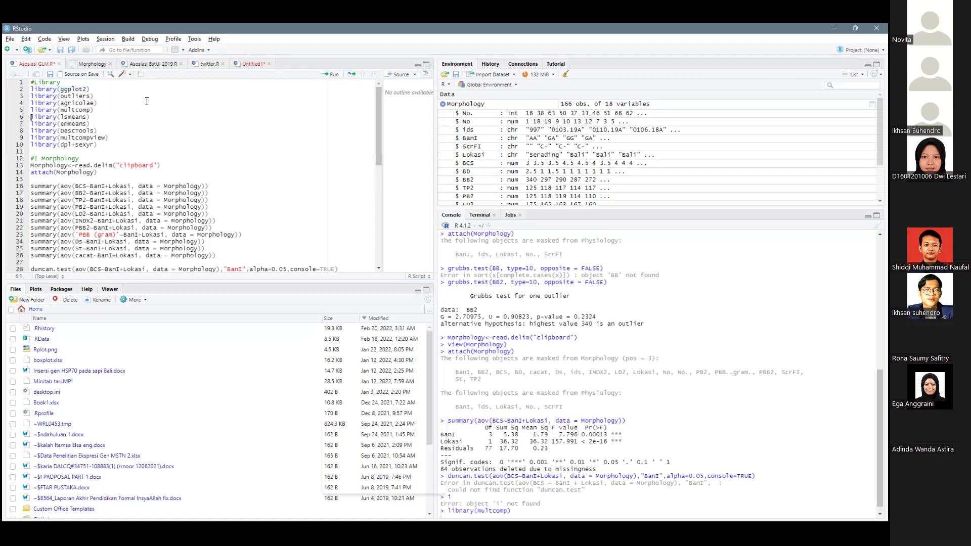
pyautogui.press('Up')
pyautogui.press('Up')
pyautogui.hotkey('ctrl', 'Return')
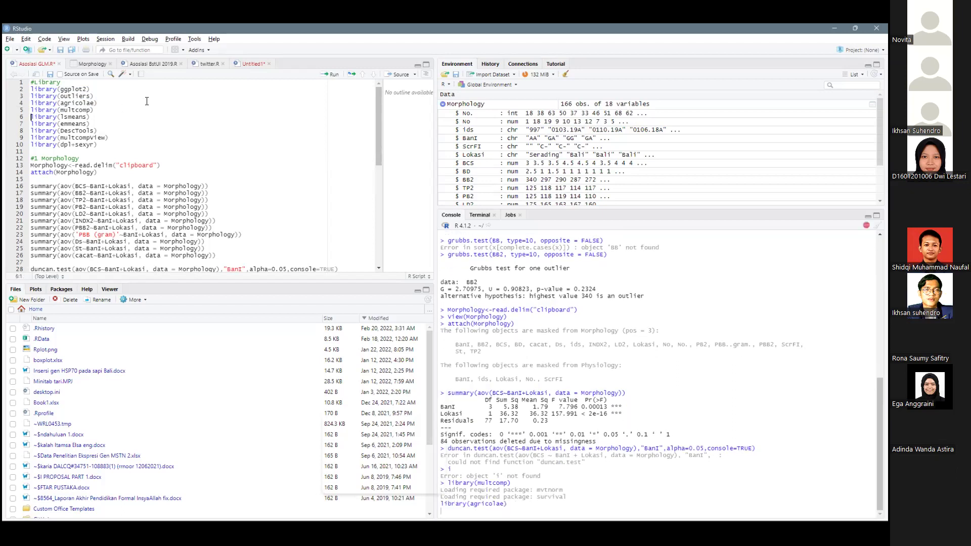
pyautogui.hotkey('ctrl', 'Return')
pyautogui.hotkey('ctrl', 'Return')
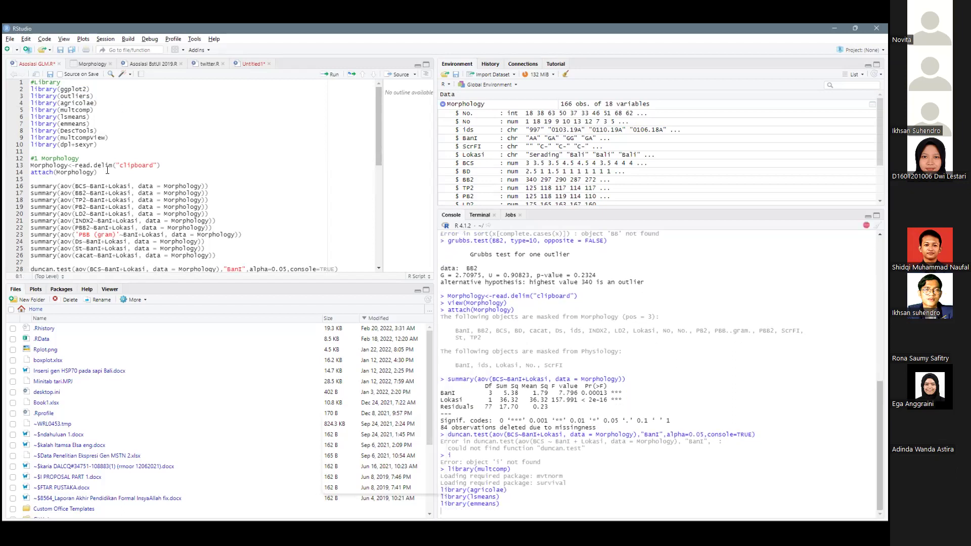
pyautogui.scroll(-1, 107, 170)
pyautogui.click(94, 110)
pyautogui.hotkey('ctrl', 'Return')
# Rerun Duncan's test for BCS by BanI, giving MSE 0.2298562, then a missing-values error
pyautogui.scroll(-2, 157, 208)
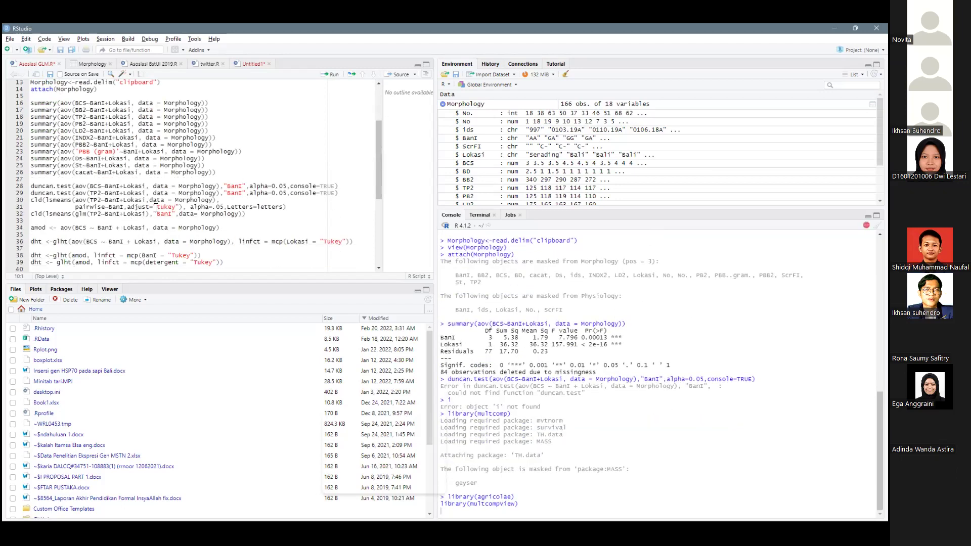
pyautogui.click(226, 186)
pyautogui.hotkey('ctrl', 'Return')
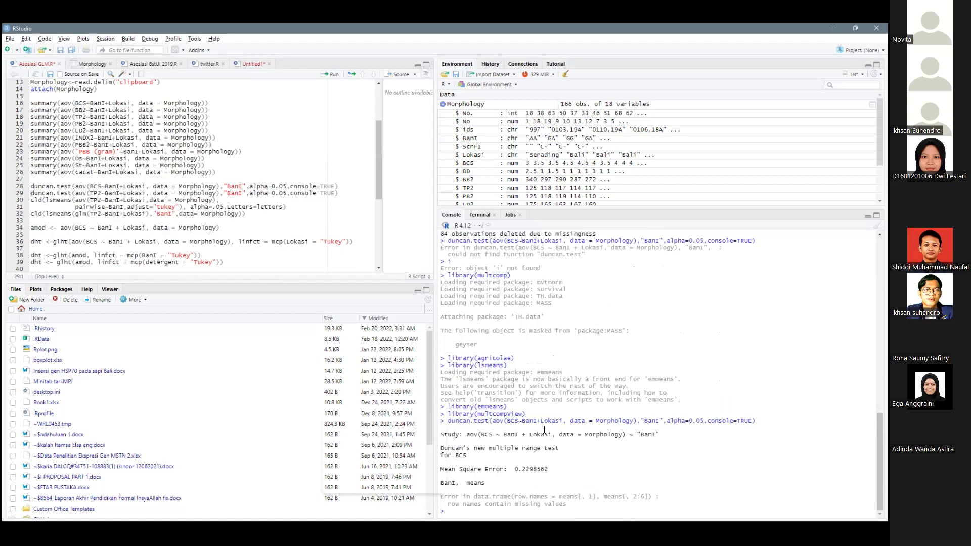
# Run the TP2 lsmeans and glm letter groupings and inspect their group letters
pyautogui.click(127, 207)
pyautogui.hotkey('ctrl', 'Return')
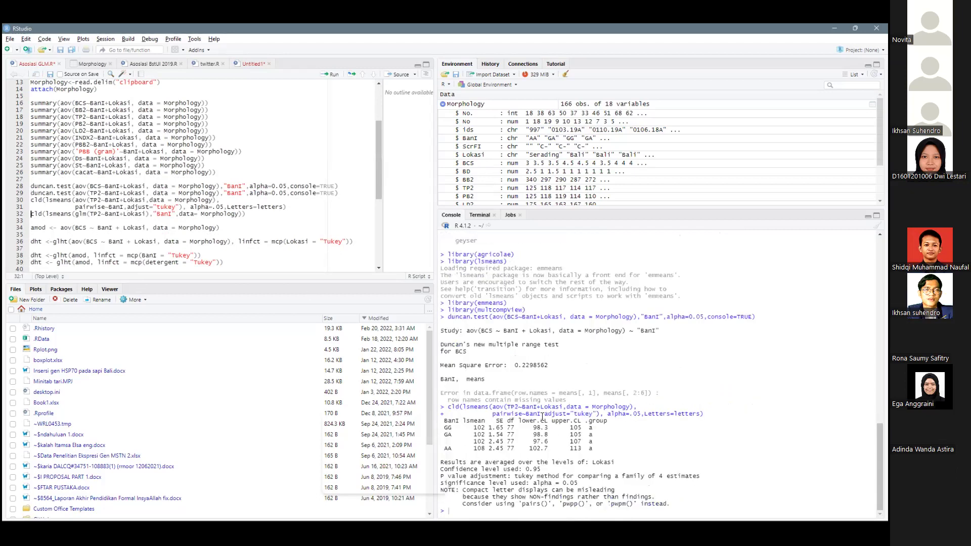
pyautogui.hotkey('ctrl', 'Return')
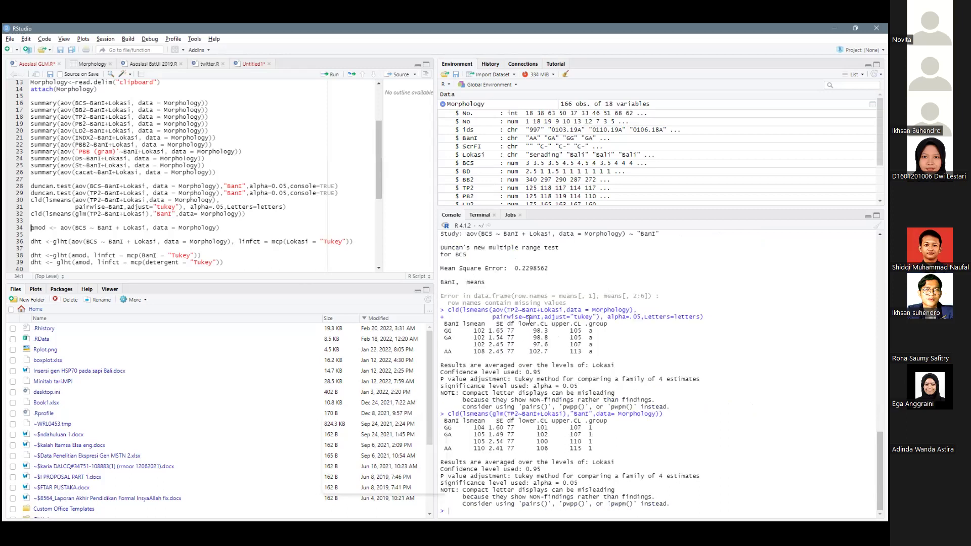
pyautogui.moveTo(507, 309); pyautogui.dragTo(520, 308)
pyautogui.moveTo(585, 331); pyautogui.dragTo(591, 353)
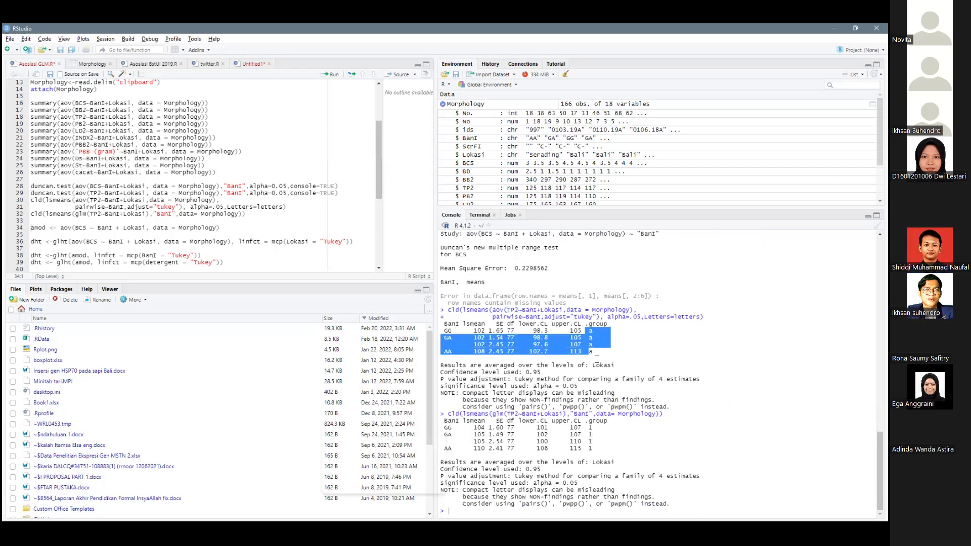
pyautogui.click(597, 359)
pyautogui.moveTo(452, 345); pyautogui.dragTo(441, 344)
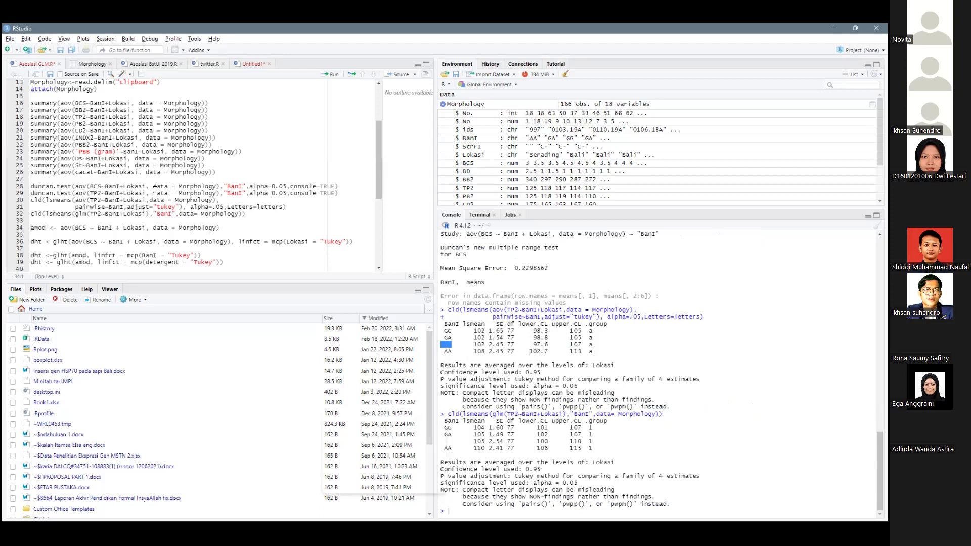
# Change TP2 to BB2 on line 30 and rerun the letter grouping
pyautogui.click(94, 201)
pyautogui.press('BackSpace')
pyautogui.write('BB')
pyautogui.press('Delete')
pyautogui.hotkey('ctrl', 'Return')
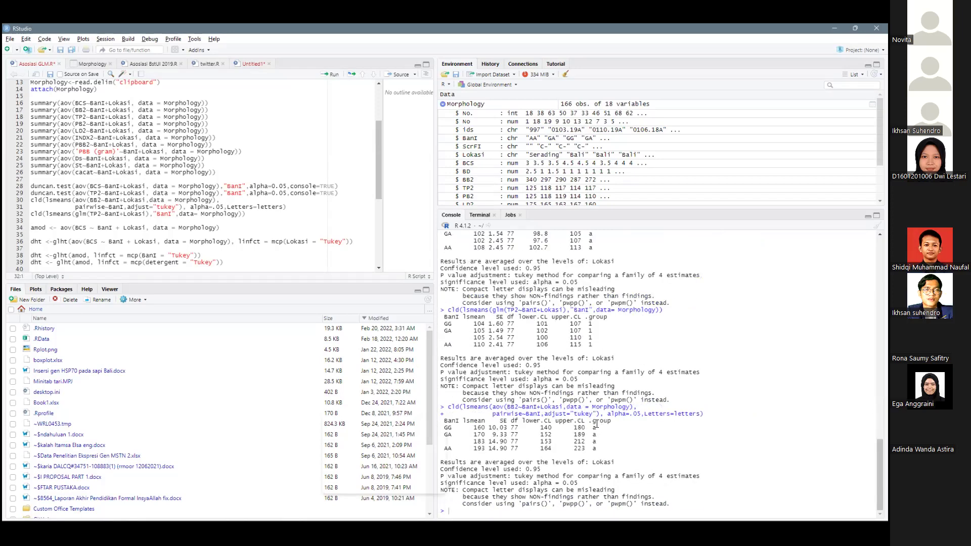
# Replace TP2 with BB2 in the glm letter grouping on line 32 and run it
pyautogui.click(99, 214)
pyautogui.doubleClick(99, 214)
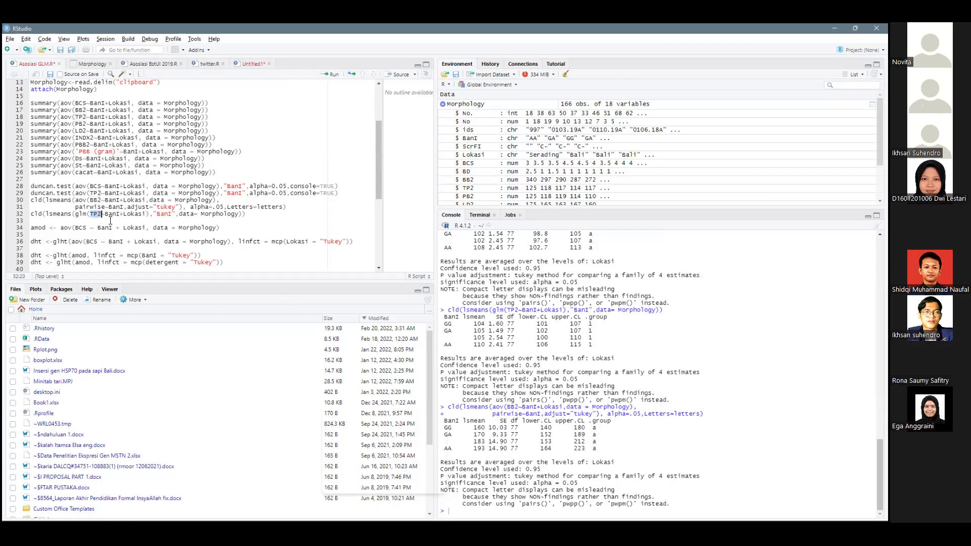
pyautogui.write('BB2')
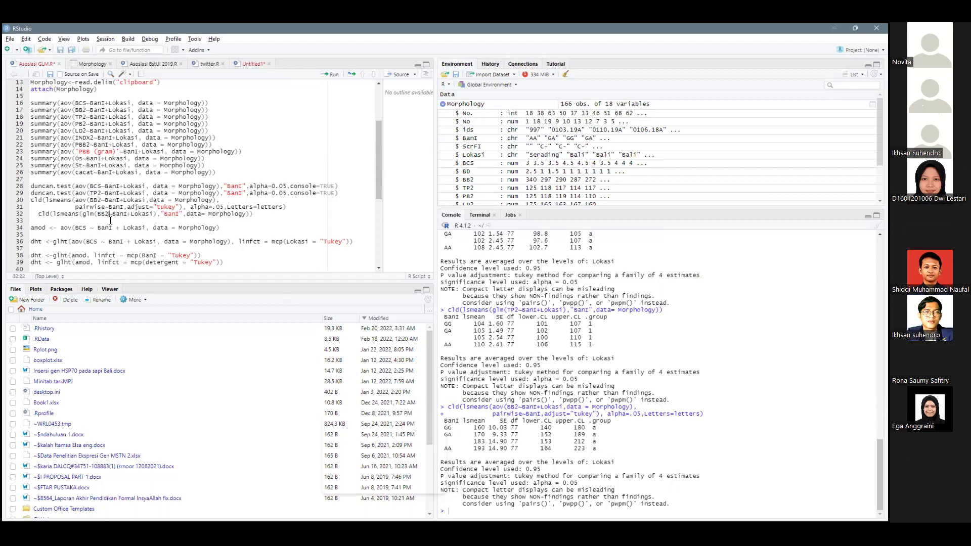
pyautogui.hotkey('ctrl', 'Return')
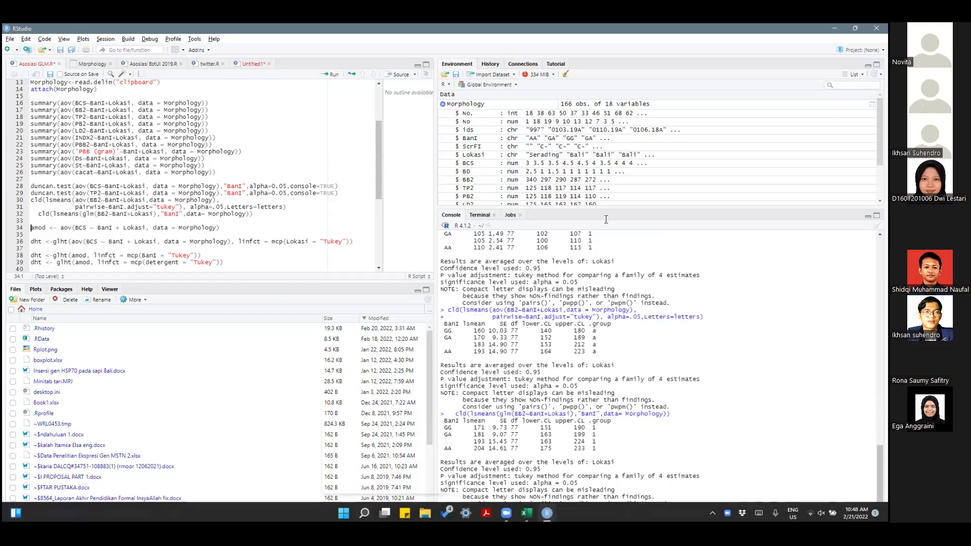
# Run the glht Tukey comparison across Lokasi on line 36, which errors
pyautogui.click(290, 241)
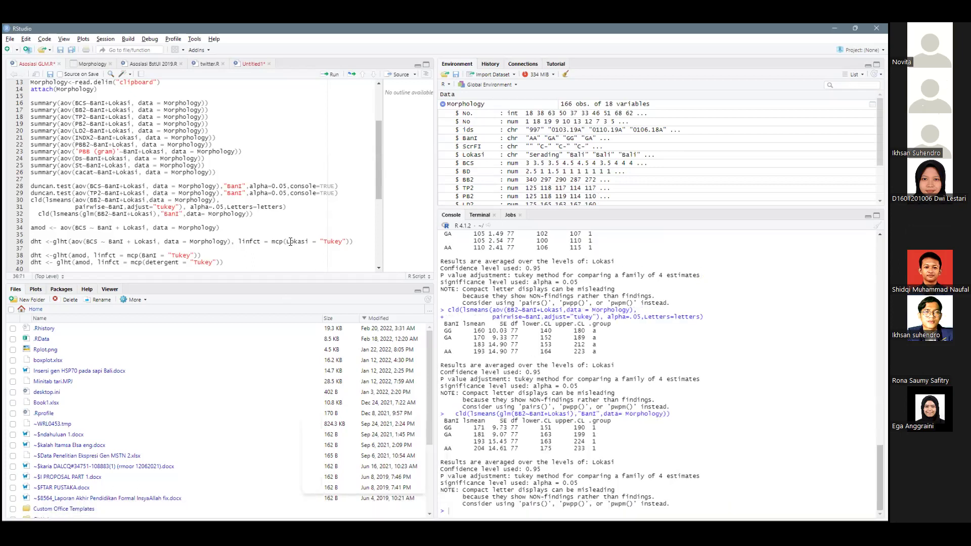
pyautogui.hotkey('ctrl', 'Return')
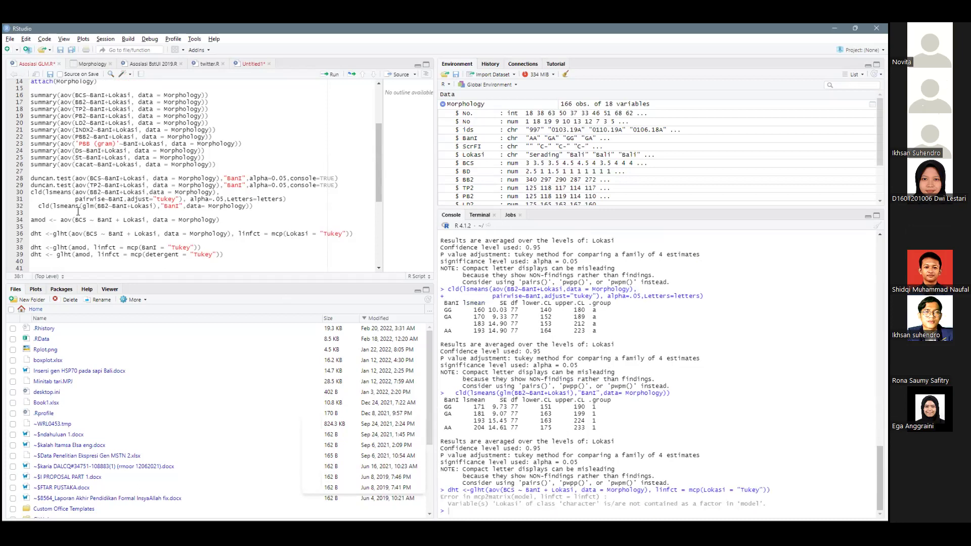
pyautogui.scroll(2, 81, 215)
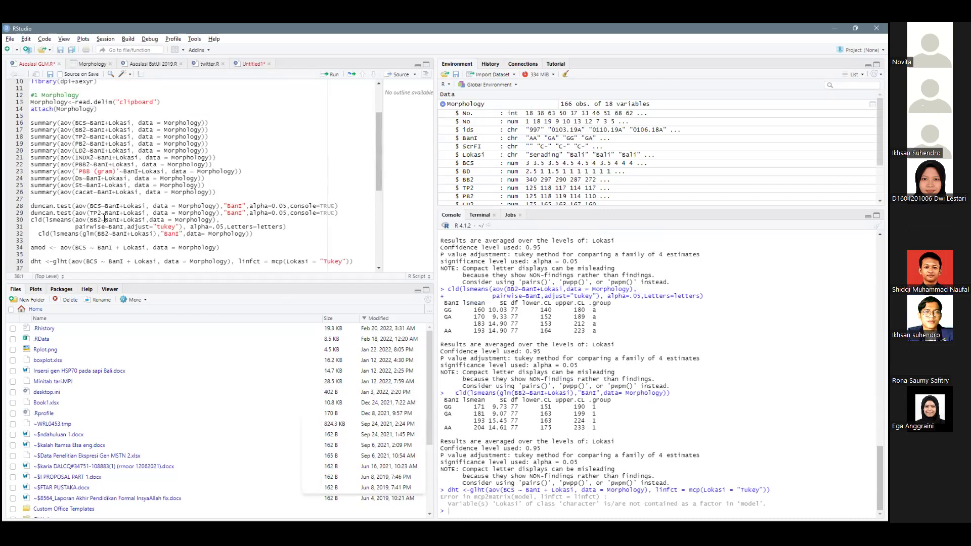
pyautogui.moveTo(101, 219); pyautogui.dragTo(91, 220)
pyautogui.press('Up')
pyautogui.scroll(-5, 125, 221)
pyautogui.scroll(-3, 125, 221)
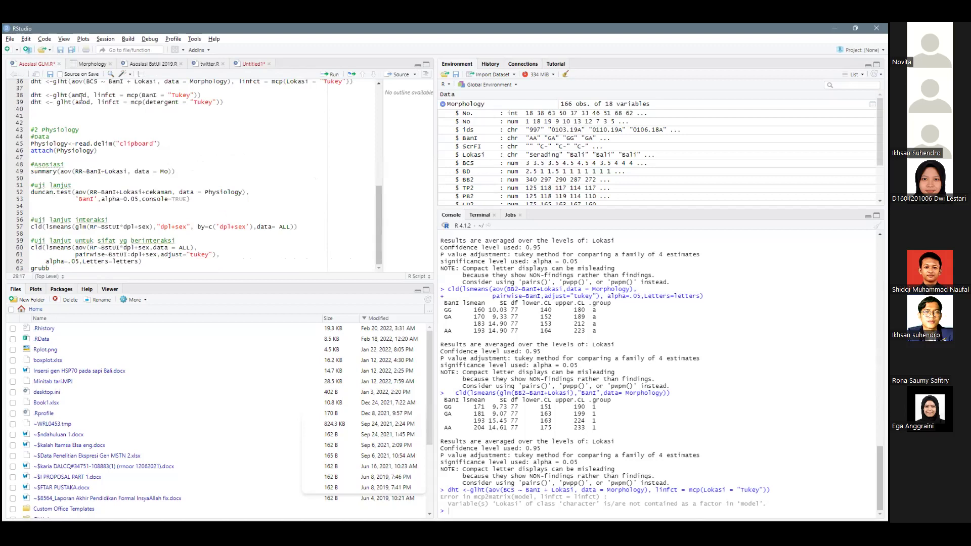
# Show and scroll through the Asosiasi BstUI 2019.R script
pyautogui.click(155, 68)
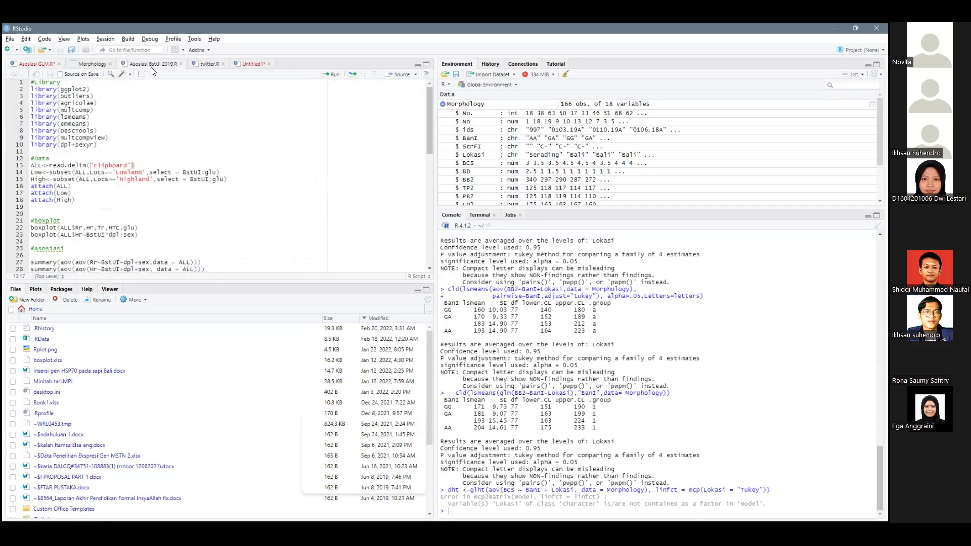
pyautogui.scroll(-4, 170, 219)
pyautogui.scroll(-10, 170, 220)
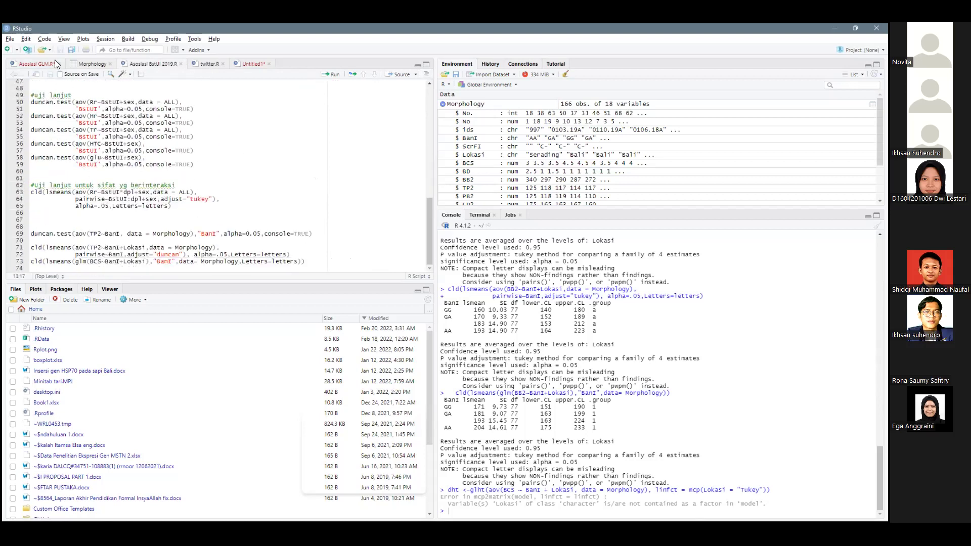
# Reopen the recent script 'GGplot for Multiple variable in x.R'
pyautogui.click(9, 40)
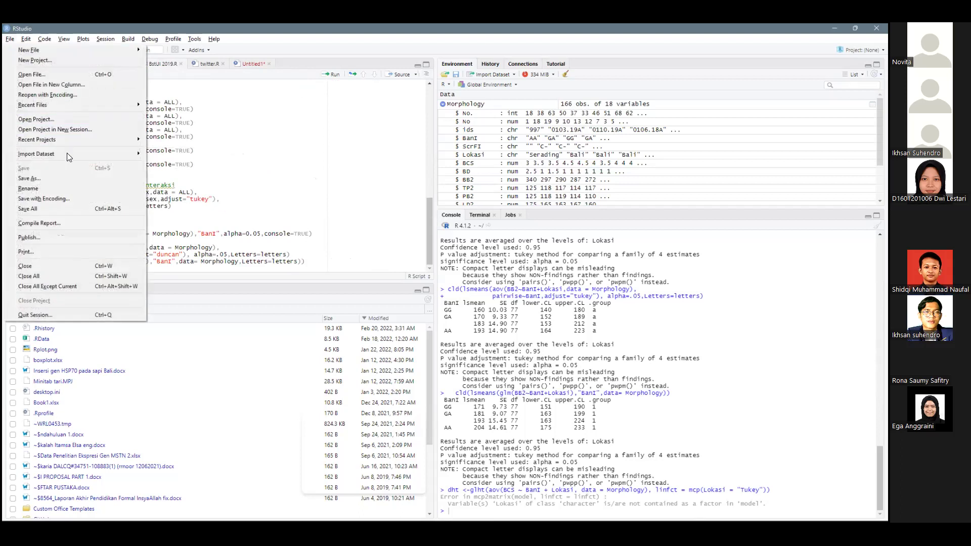
pyautogui.moveTo(69, 157)
pyautogui.moveTo(71, 104)
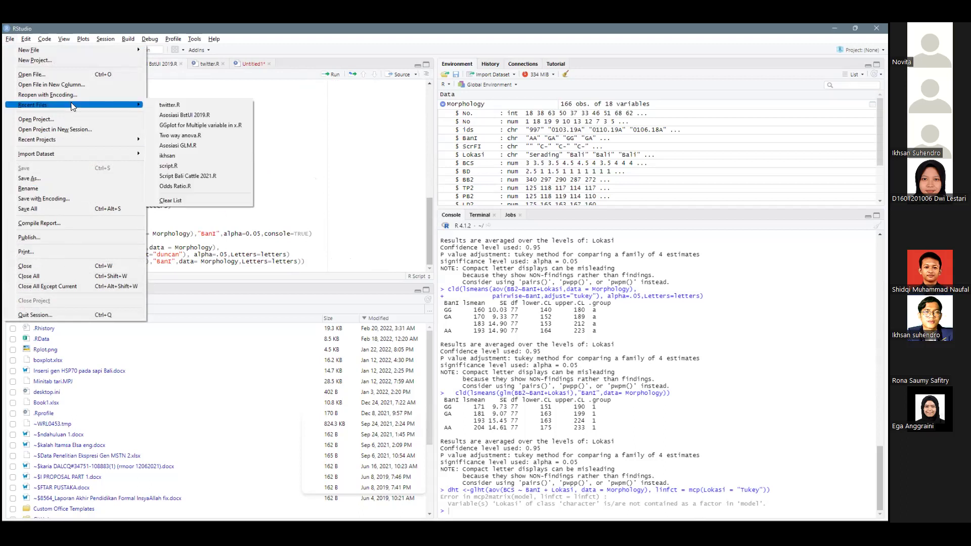
pyautogui.click(190, 126)
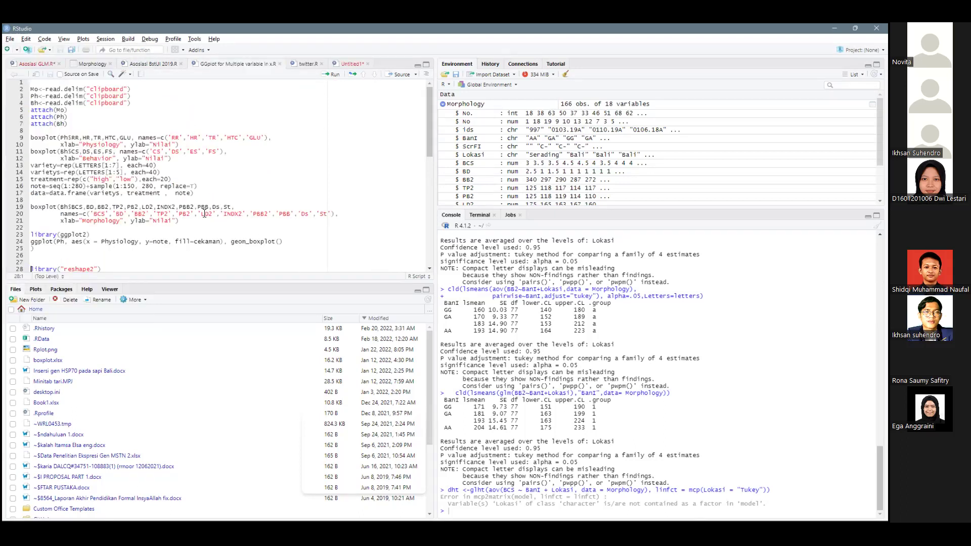
# Run the Morphology boxplot statement, which fails because Bh is not found
pyautogui.click(82, 214)
pyautogui.hotkey('ctrl', 'Return')
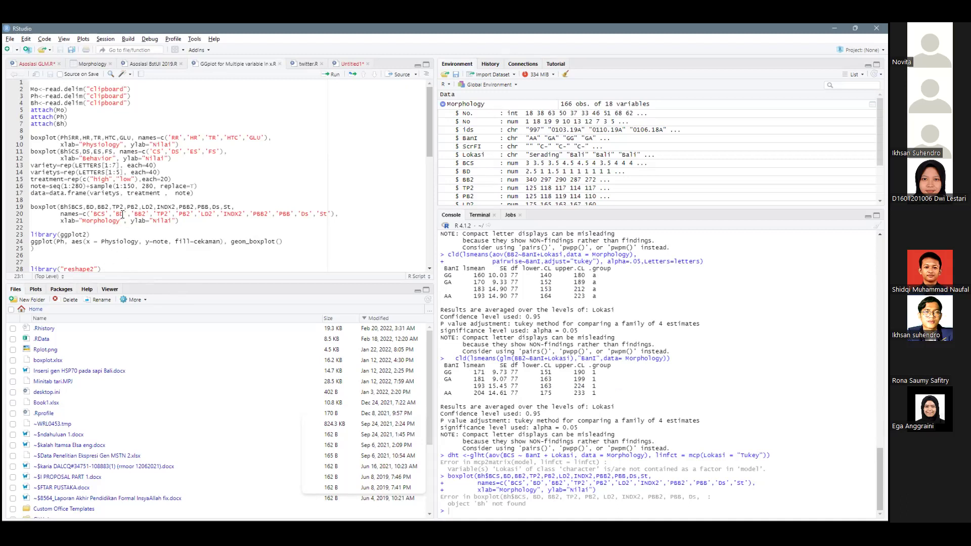
pyautogui.click(68, 209)
# From the Mo clipboard-read line, fetch the copied Morphology table in Excel and return to RStudio
pyautogui.click(69, 90)
pyautogui.hotkey('alt', 'Tab')
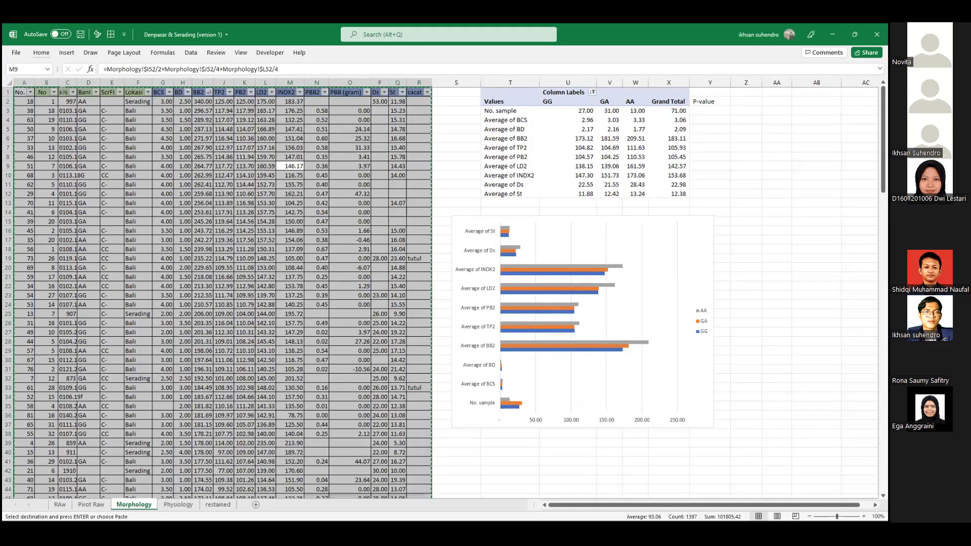
pyautogui.hotkey('alt', 'Tab')
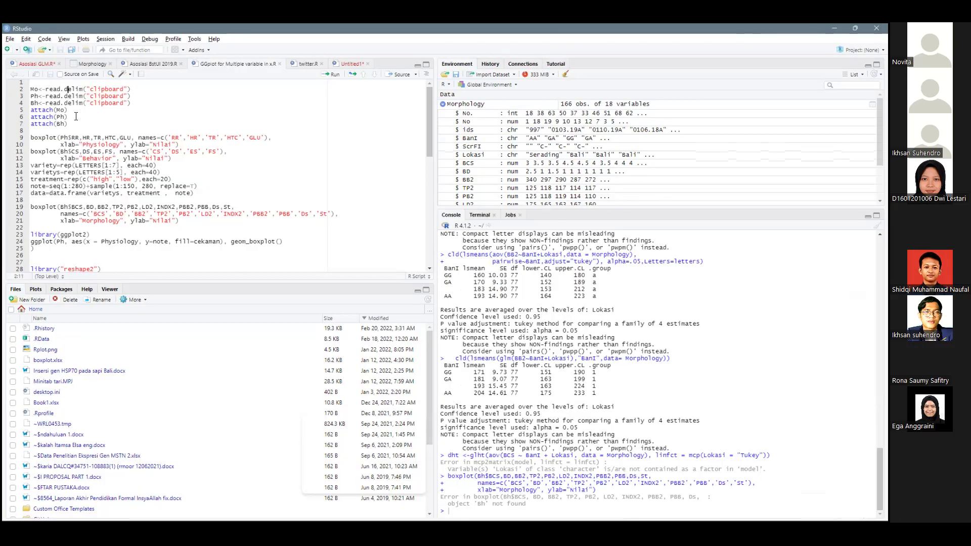
# Read the clipboard into Mo (166 obs. of 18 variables), attach it, and return to Excel
pyautogui.hotkey('ctrl', 'Return')
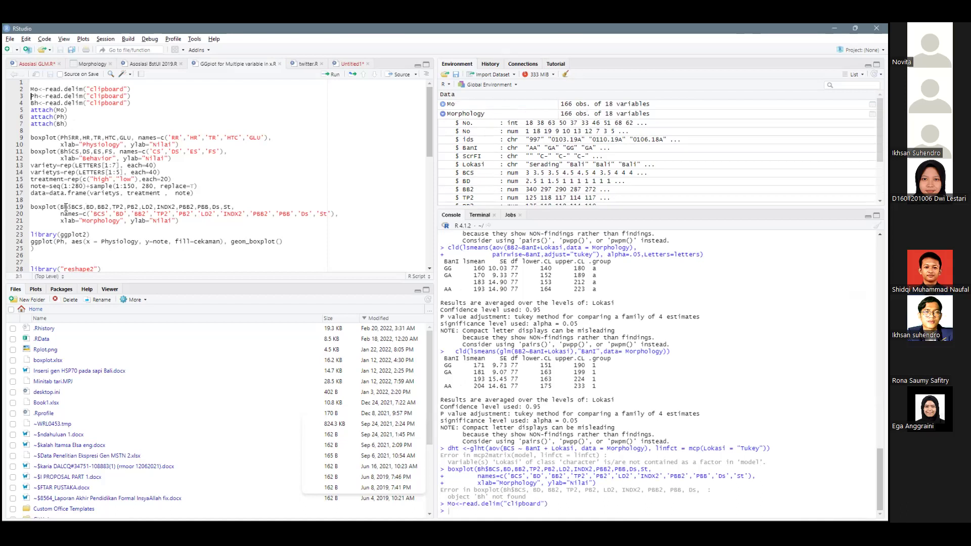
pyautogui.scroll(-5, 66, 205)
pyautogui.scroll(-9, 66, 205)
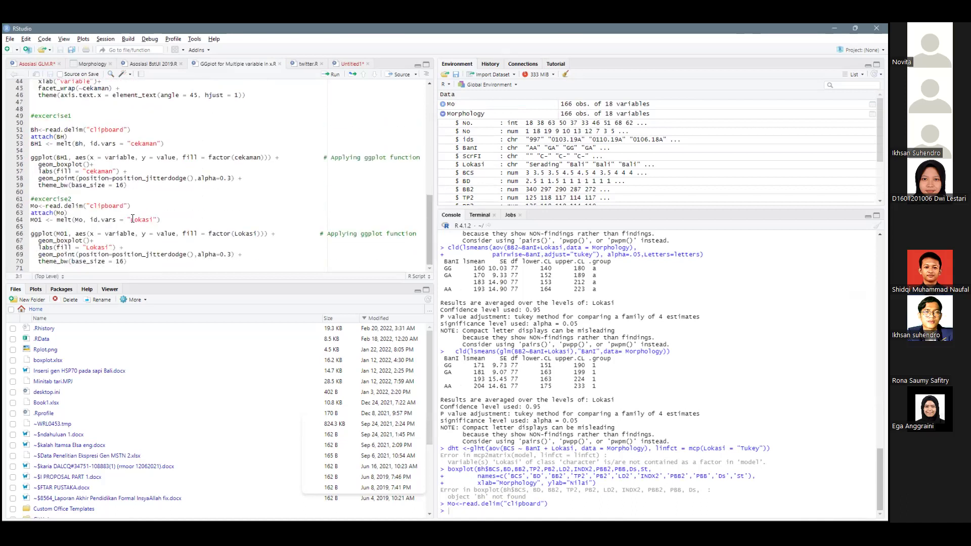
pyautogui.press('Down')
pyautogui.hotkey('ctrl', 'Return')
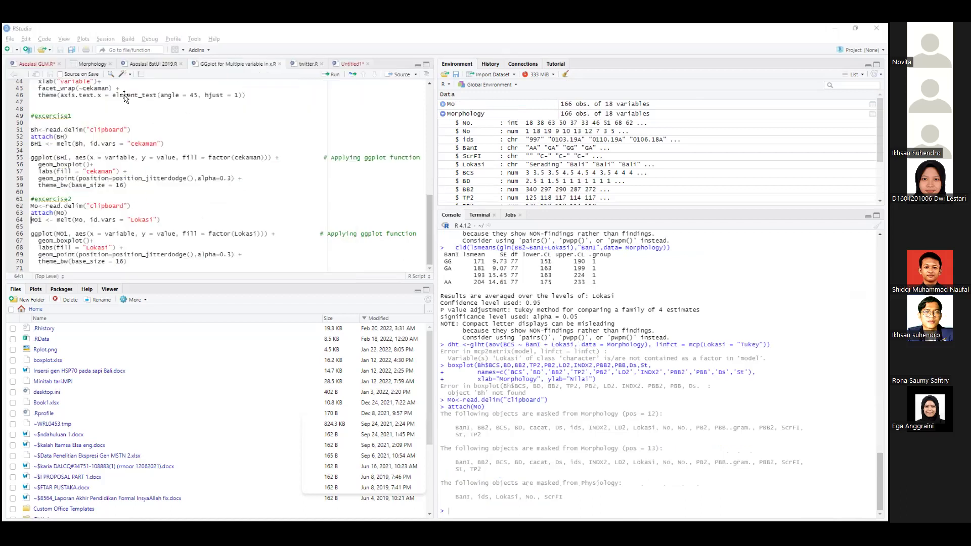
pyautogui.hotkey('alt', 'Tab')
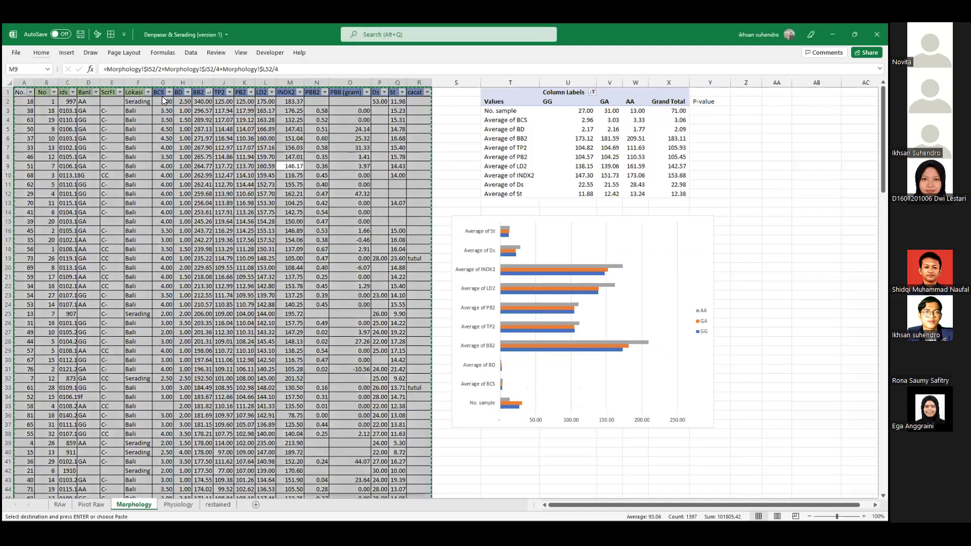
# Deselect the copied Morphology table, move to header cell G1, and return to RStudio
pyautogui.click(163, 98)
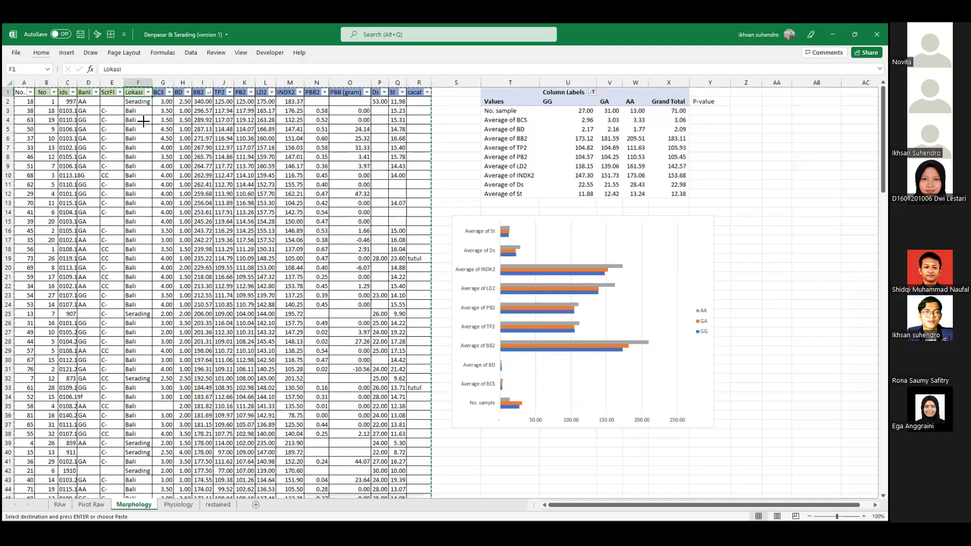
pyautogui.press('Right')
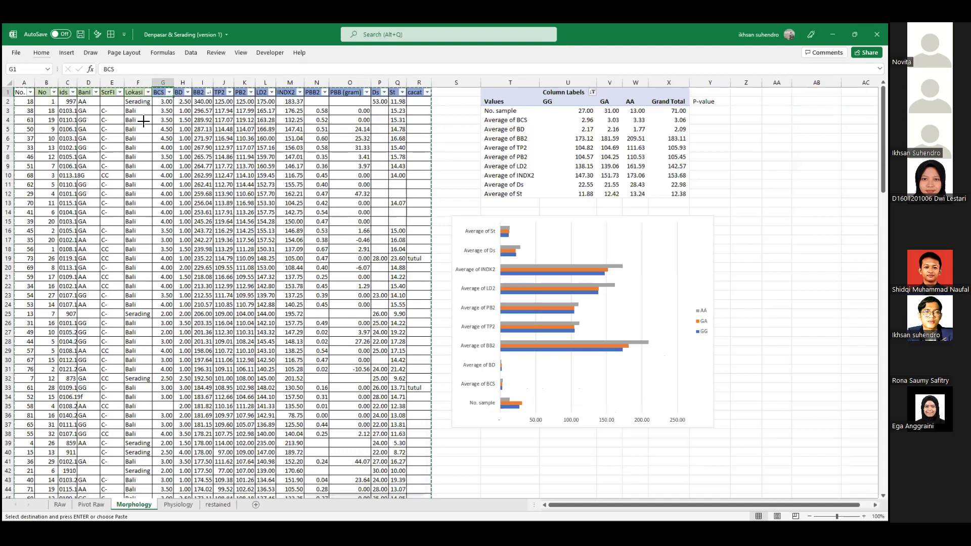
pyautogui.hotkey('alt', 'Tab')
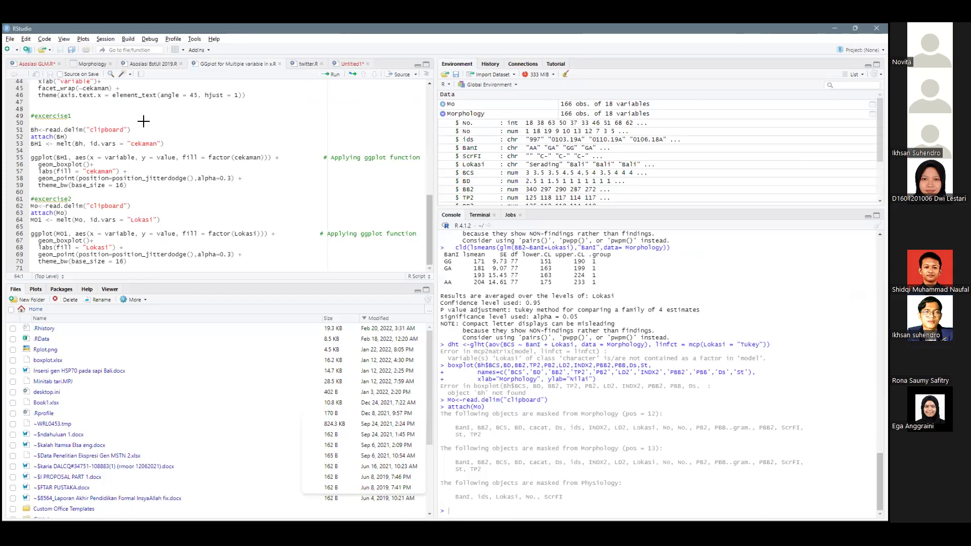
# Run the melt line and ggplot block on Mo, which fail with functions not found
pyautogui.click(143, 121)
pyautogui.hotkey('ctrl', 'Return')
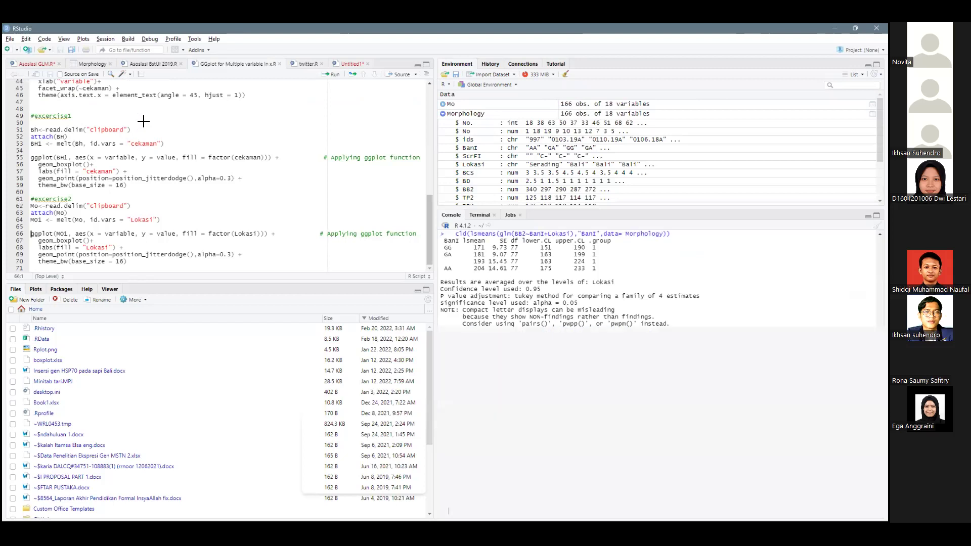
pyautogui.hotkey('ctrl', 'Return')
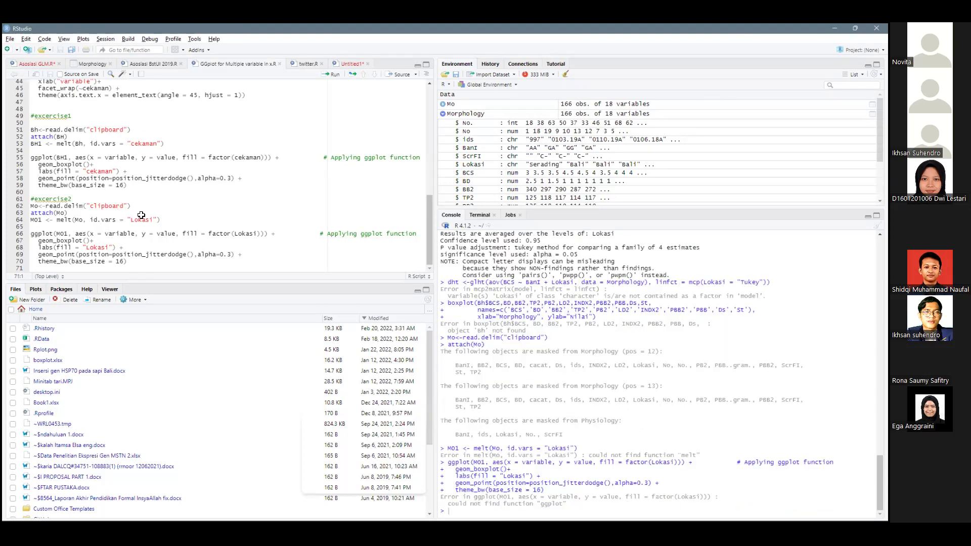
pyautogui.hotkey('alt', 'Tab')
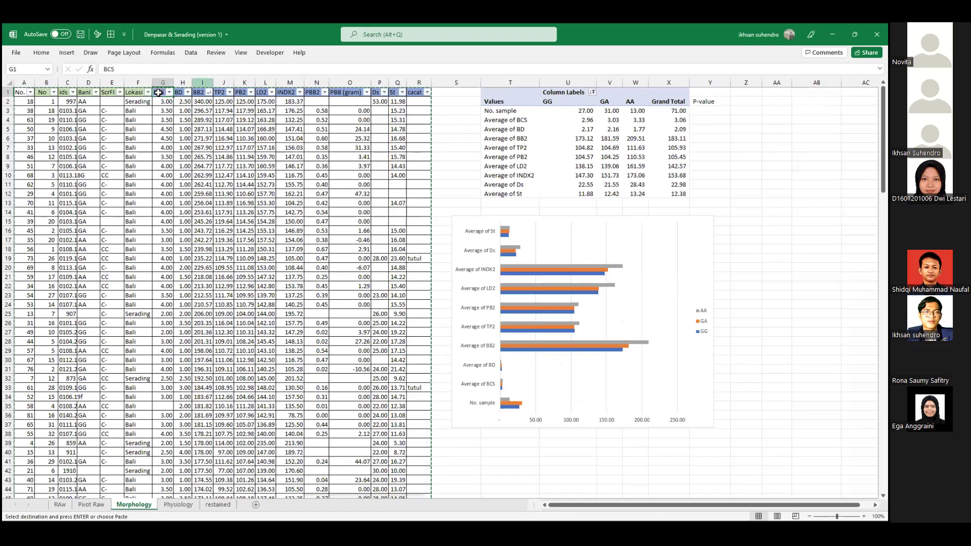
# Move left to header cell E1 on the Morphology sheet and return to RStudio
pyautogui.press('Left')
pyautogui.press('Left')
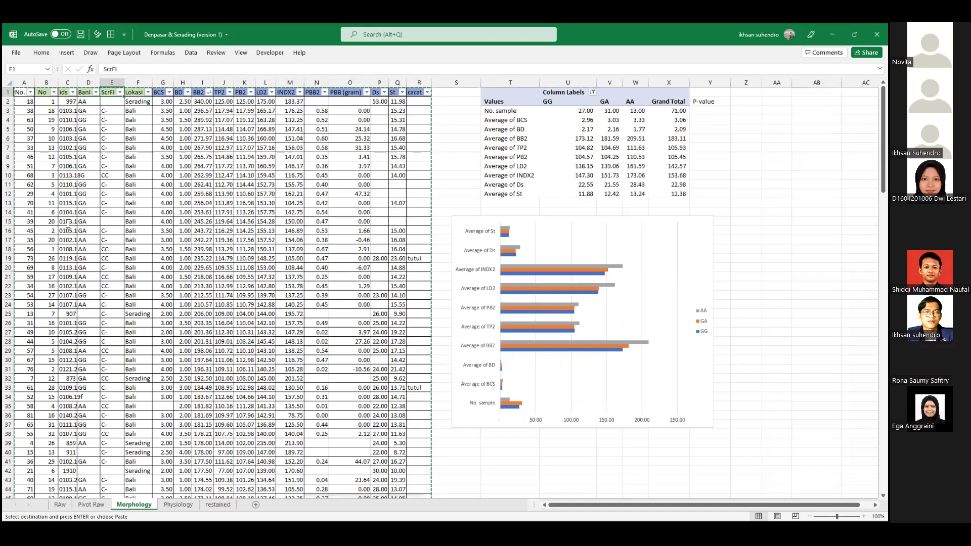
pyautogui.hotkey('alt', 'Tab')
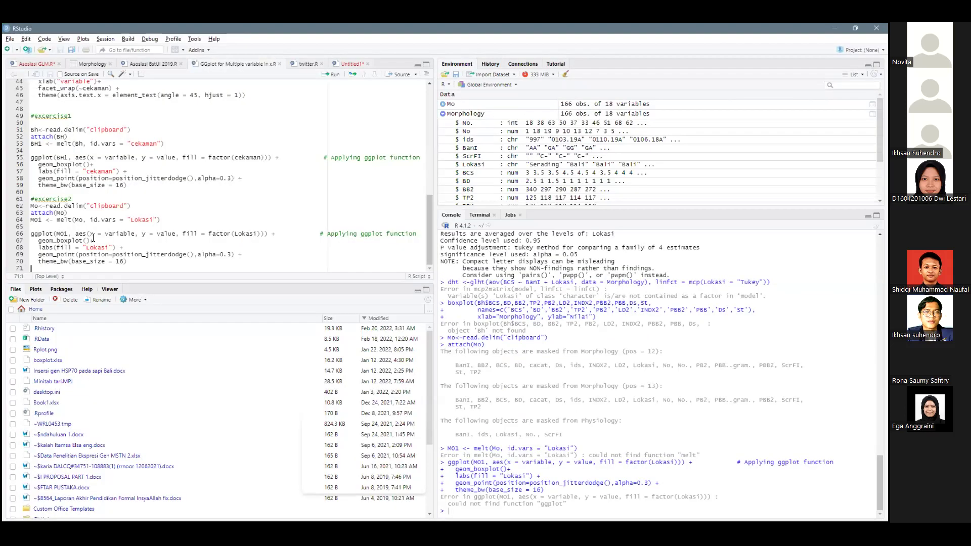
# Rerun the read.delim, attach, melt and ggplot lines, reloading Mo from the clipboard
pyautogui.press('Up')
pyautogui.press('Up')
pyautogui.press('Up')
pyautogui.press('Up')
pyautogui.press('Up')
pyautogui.press('Up')
pyautogui.press('Up')
pyautogui.hotkey('alt', 'Return')
pyautogui.hotkey('ctrl', 'Return')
pyautogui.hotkey('ctrl', 'Return')
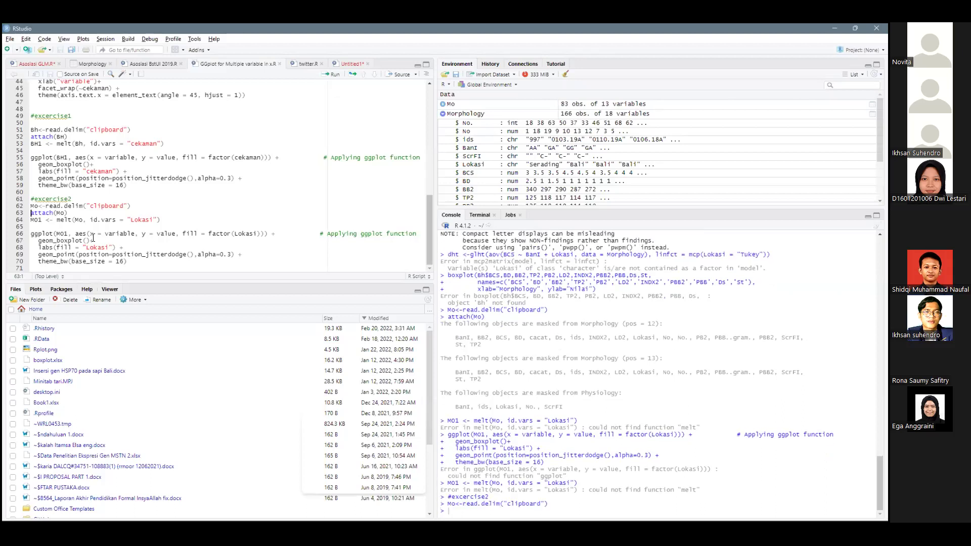
pyautogui.hotkey('ctrl', 'Return')
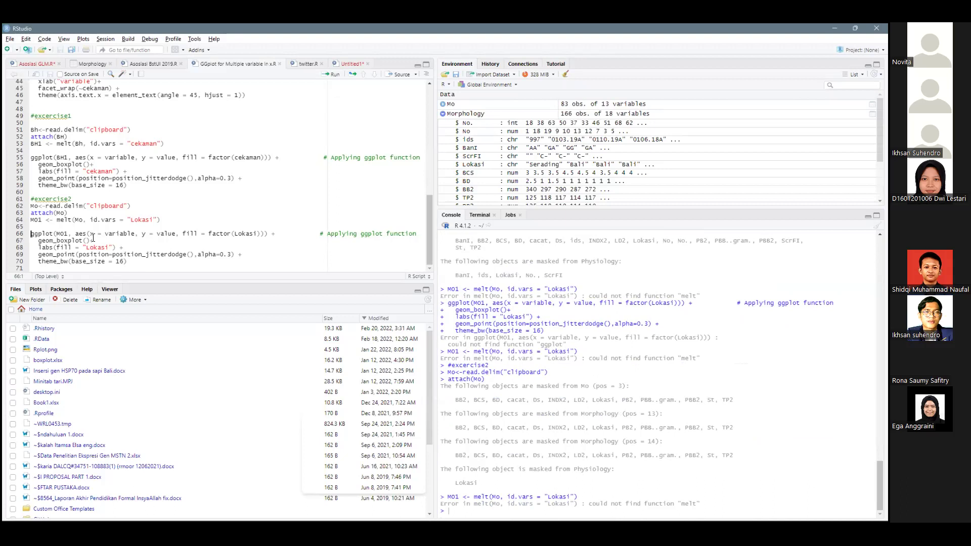
pyautogui.scroll(15, 95, 138)
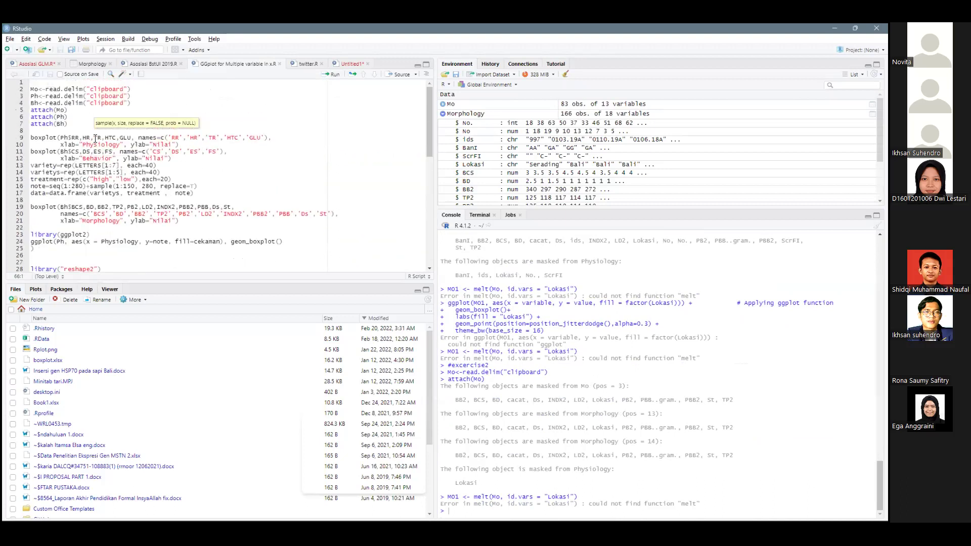
pyautogui.scroll(-14, 96, 138)
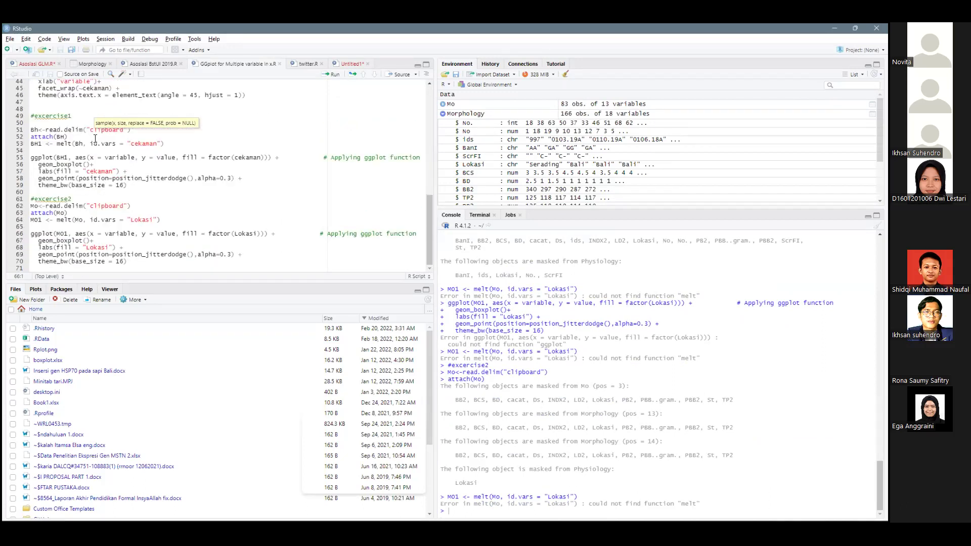
pyautogui.hotkey('ctrl', 'Return')
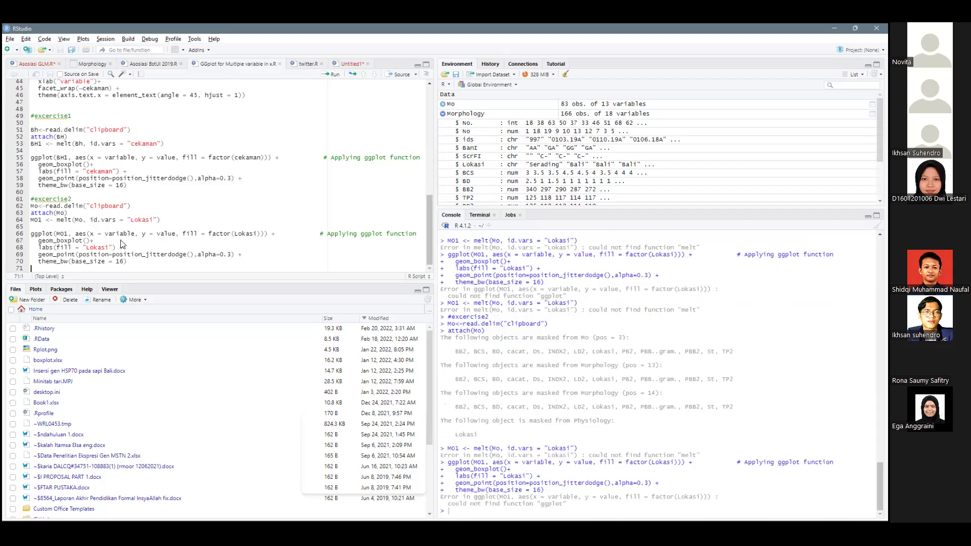
# Insert library(ggplot2) on a new line above the ggplot call and run it
pyautogui.click(49, 228)
pyautogui.press('Return')
pyautogui.write('library')
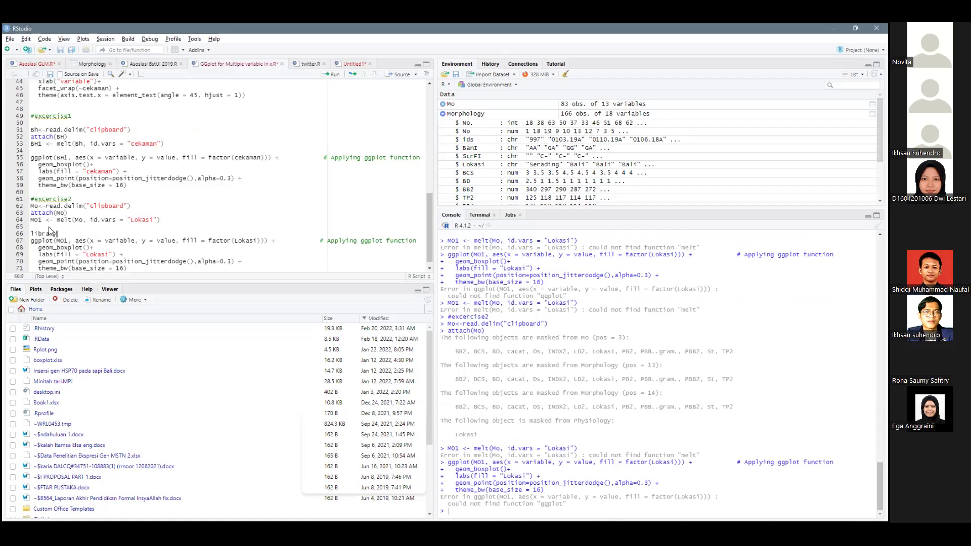
pyautogui.write('(ggplo')
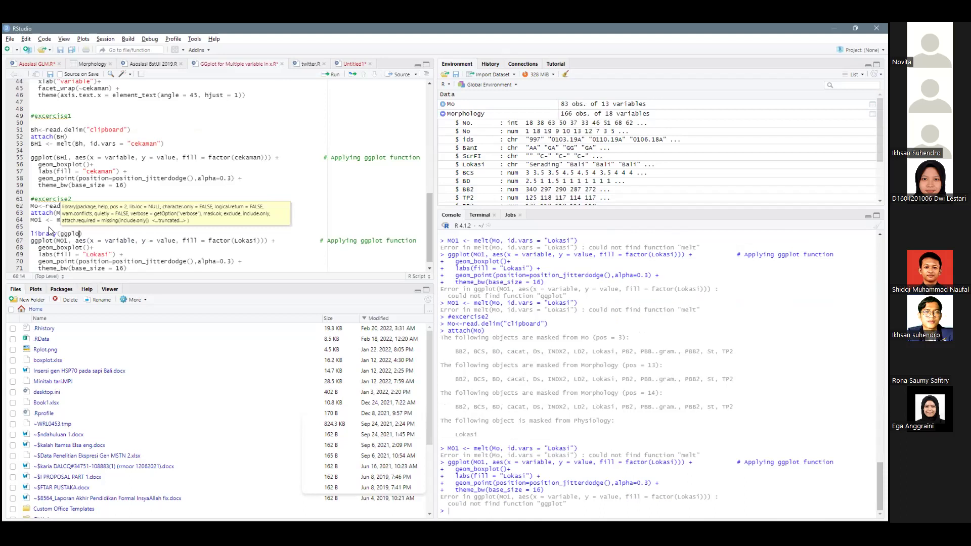
pyautogui.write('t2')
pyautogui.hotkey('ctrl', 'Return')
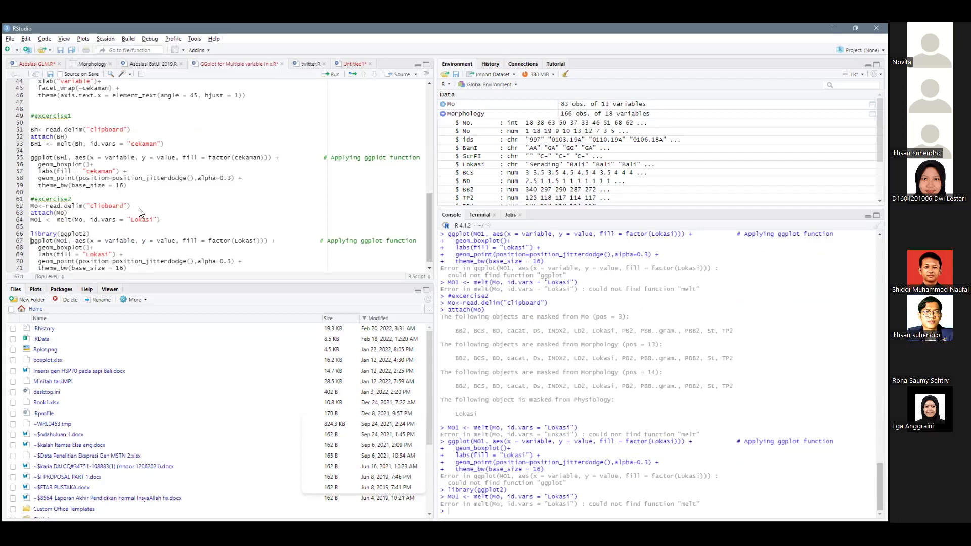
# View the Morphology data table, then browse back to the ggplot exercise script
pyautogui.click(86, 63)
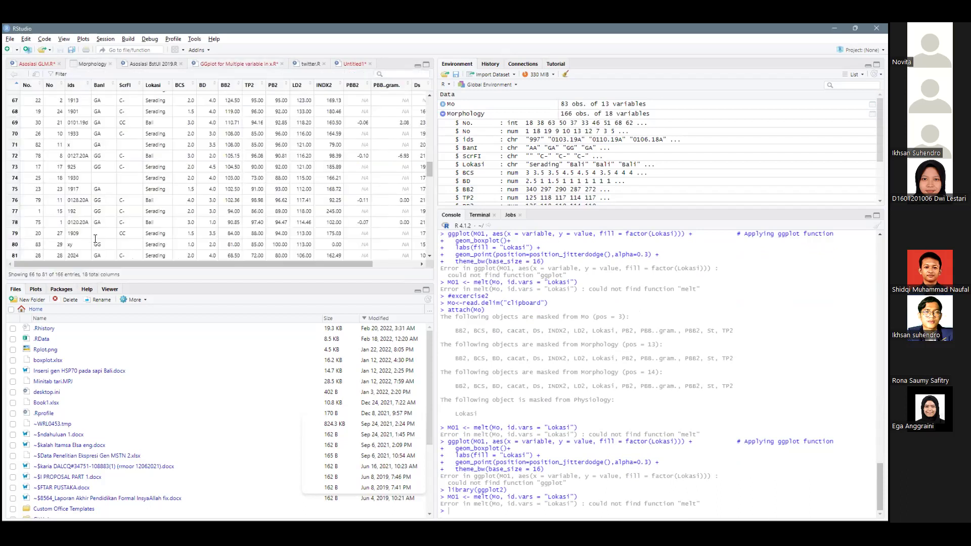
pyautogui.hotkey('ctrl', 'Tab')
pyautogui.scroll(5, 99, 236)
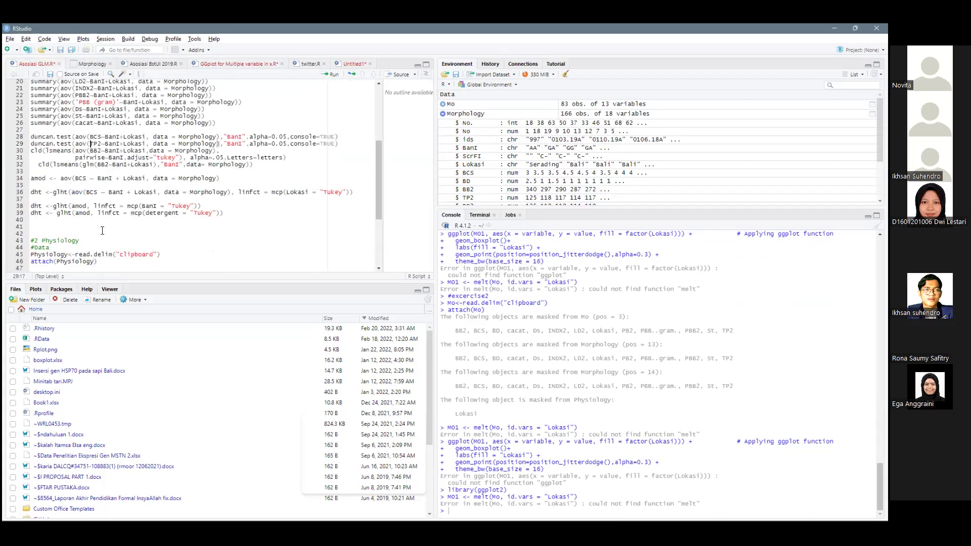
pyautogui.scroll(3, 103, 231)
pyautogui.scroll(4, 102, 231)
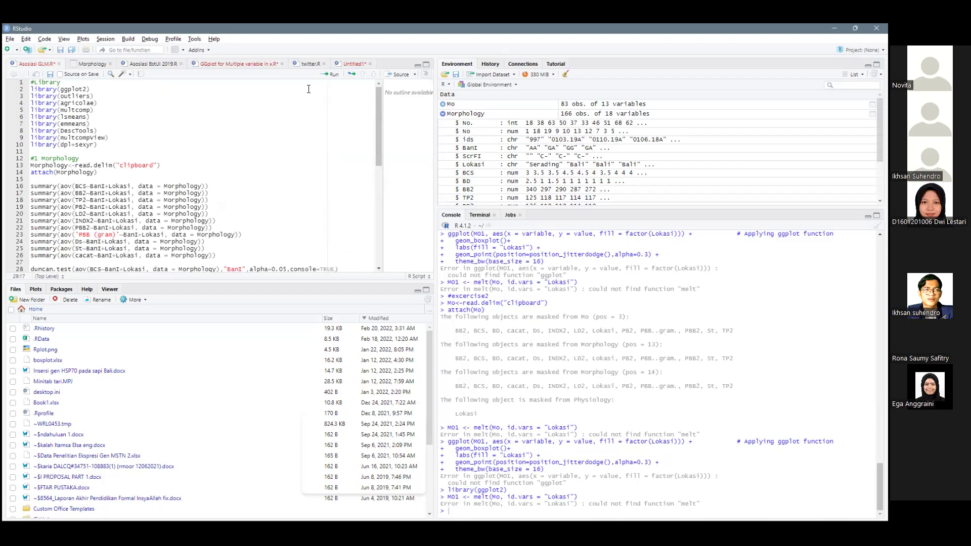
pyautogui.click(305, 65)
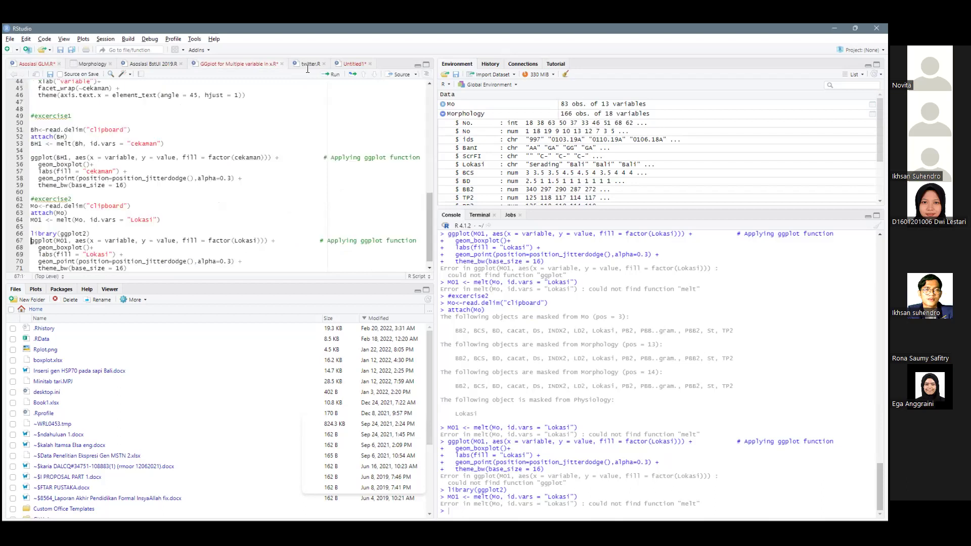
# Close Untitled1 discarding changes and quit RStudio with Don't Save, returning to Excel
pyautogui.click(367, 64)
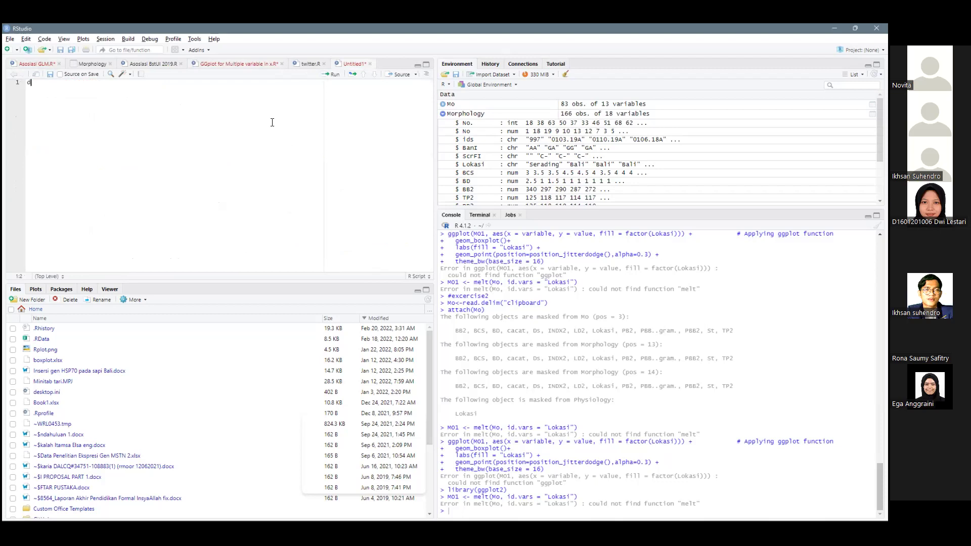
pyautogui.click(369, 64)
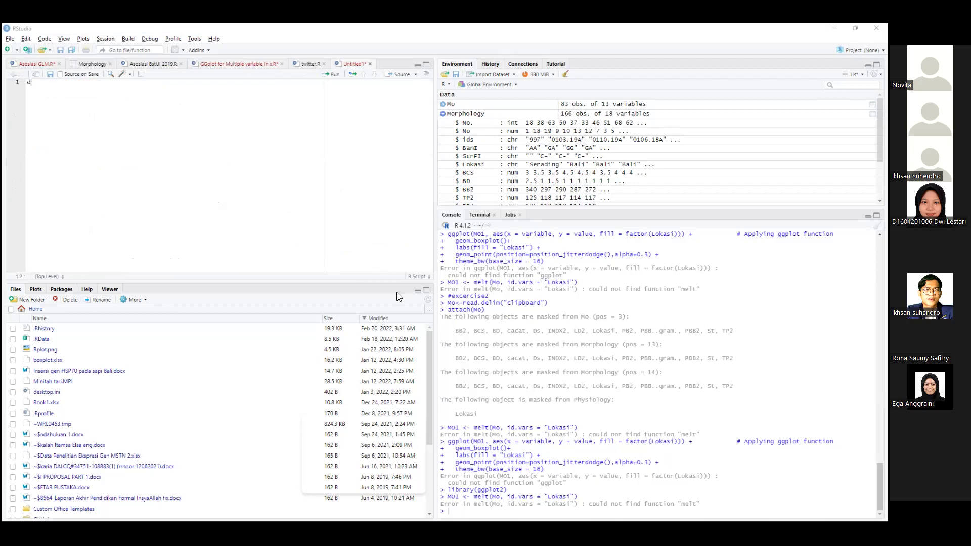
pyautogui.click(493, 293)
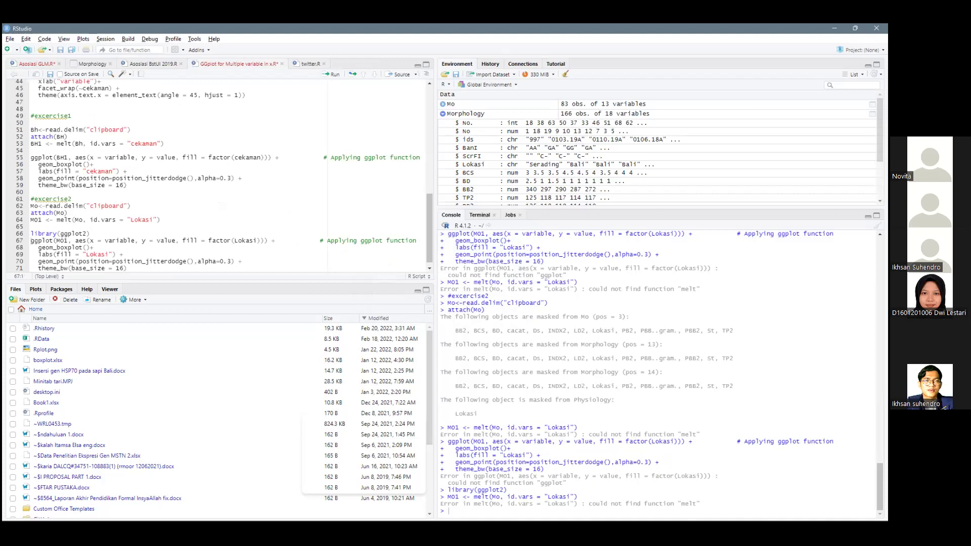
pyautogui.hotkey('ctrl', 'q')
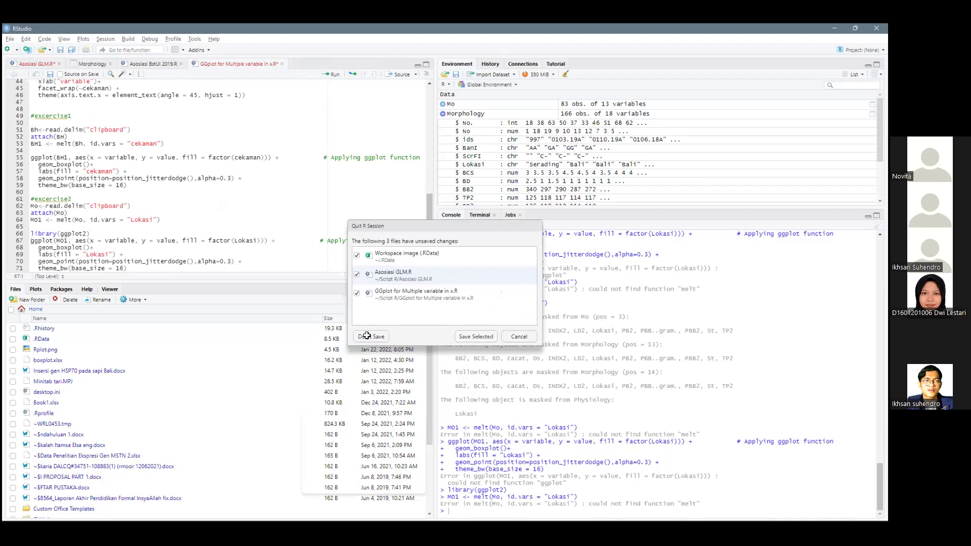
pyautogui.click(366, 336)
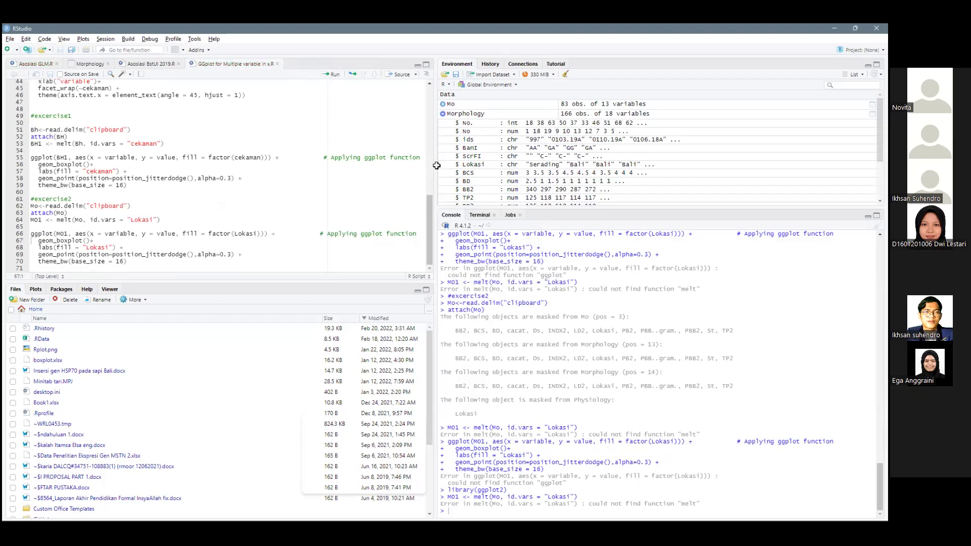
pyautogui.hotkey('alt', 'Tab')
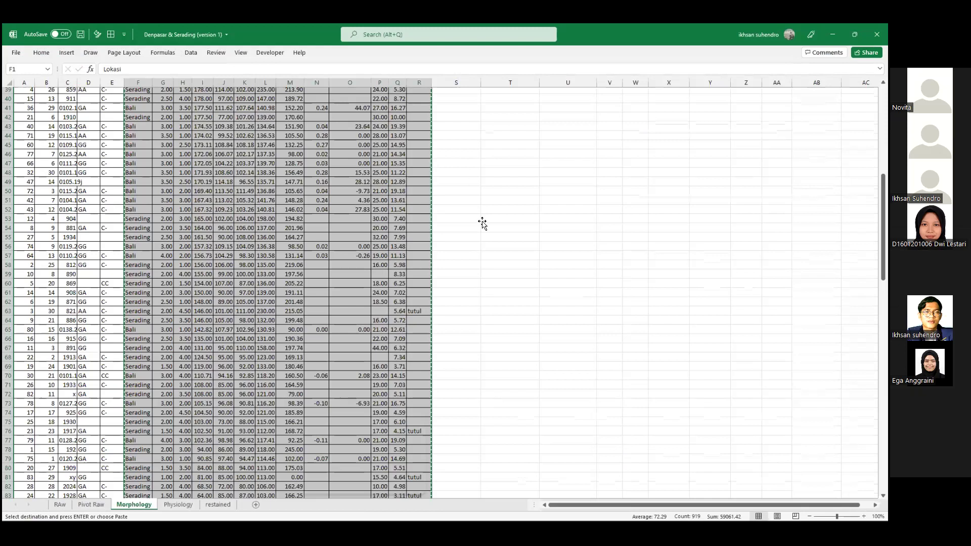
# Close the Denpasar & Serading (version 1) workbook and answer the save prompt
pyautogui.scroll(13, 218, 293)
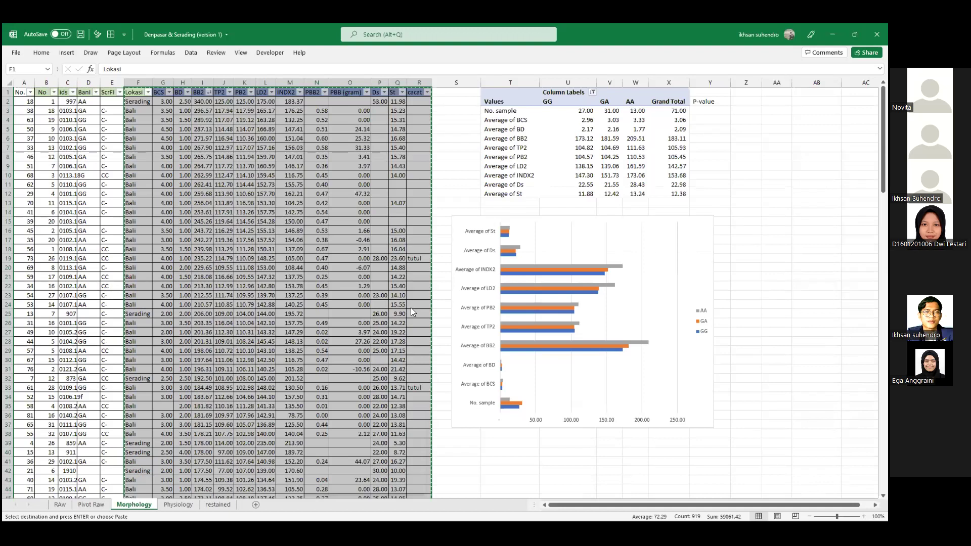
pyautogui.hotkey('alt', 'F4')
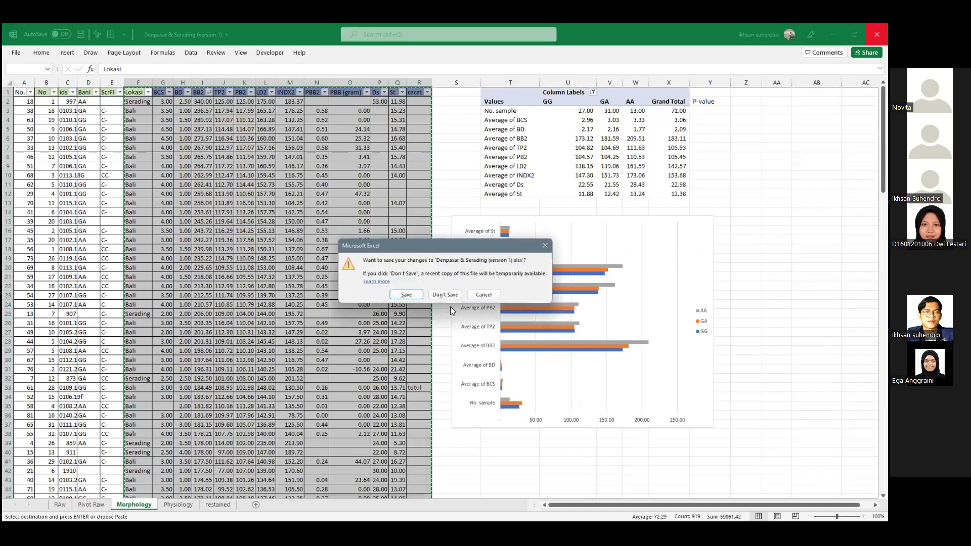
pyautogui.press('Return')
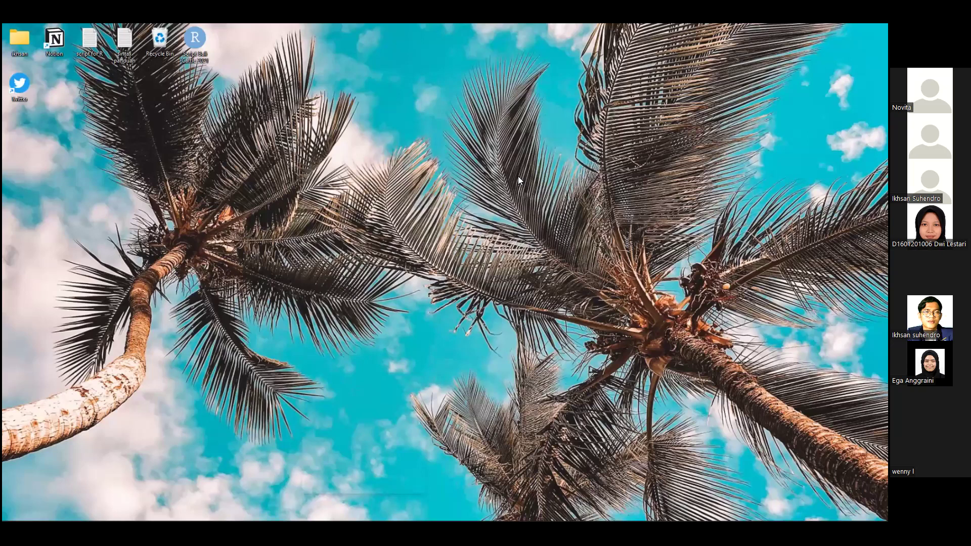
# Bring up and dismiss the desktop's context menu
pyautogui.rightClick(517, 177)
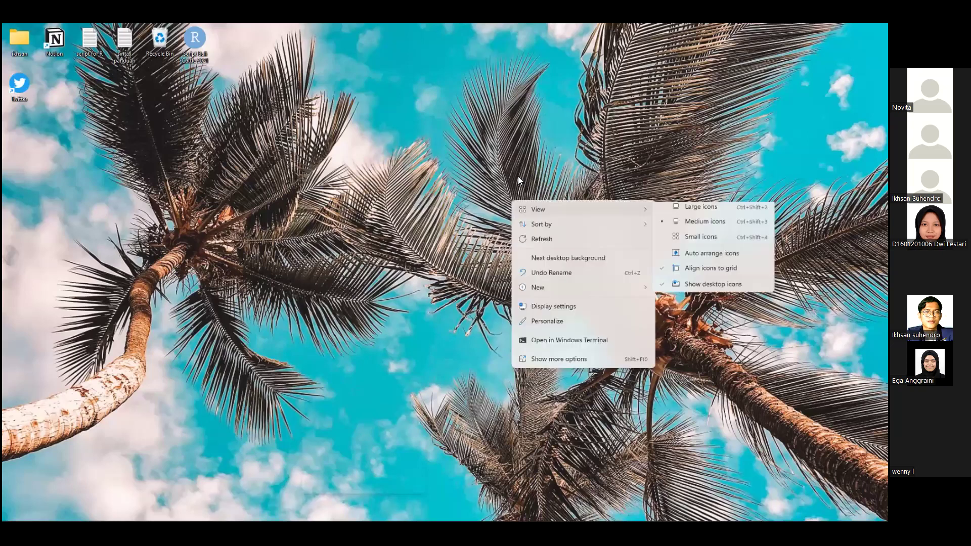
pyautogui.click(518, 176)
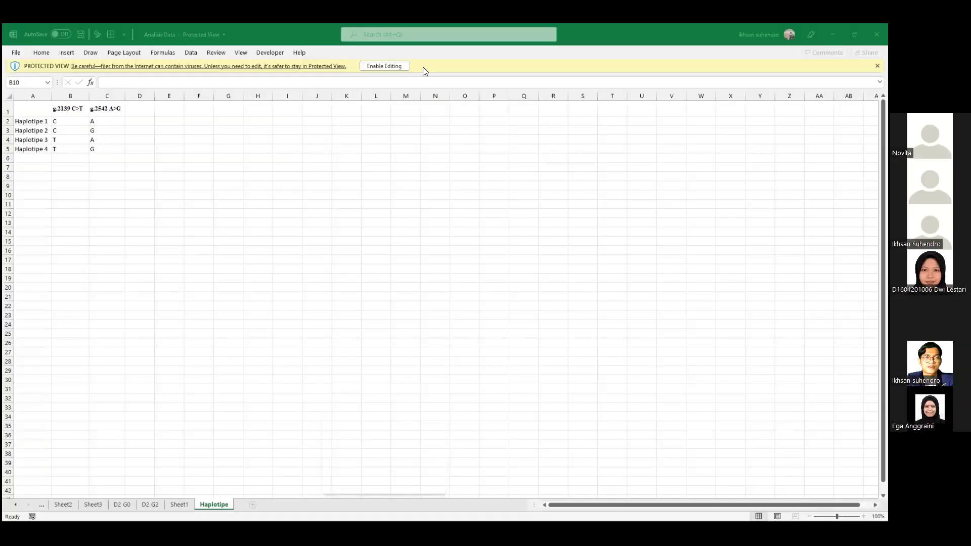
# Enable editing, show the D2 G2 sheet, clear the selection and scroll through its data
pyautogui.click(394, 65)
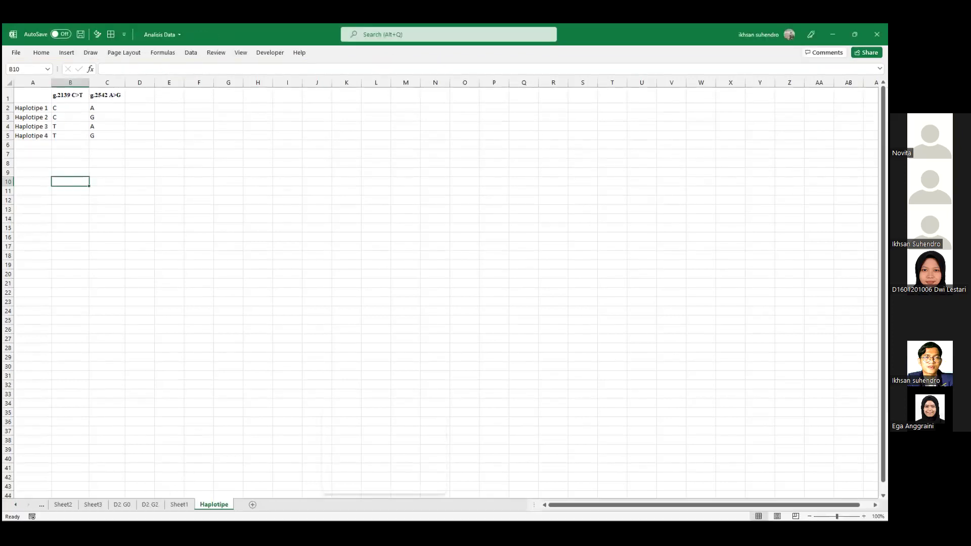
pyautogui.click(150, 504)
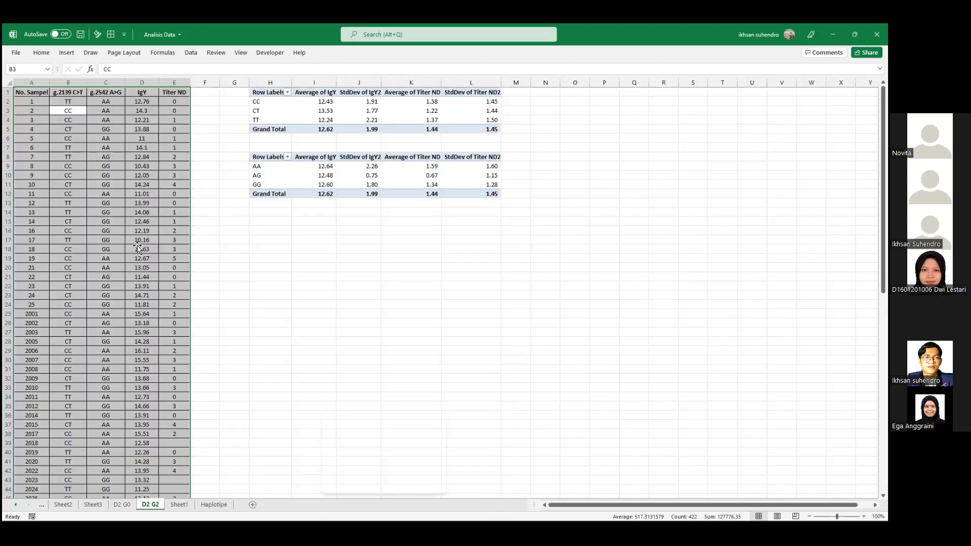
pyautogui.click(138, 246)
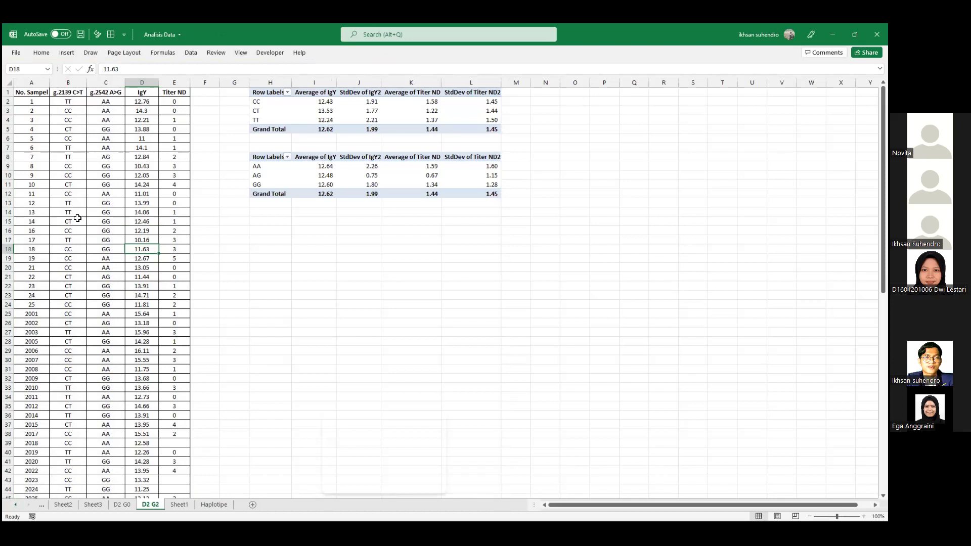
pyautogui.scroll(-12, 134, 250)
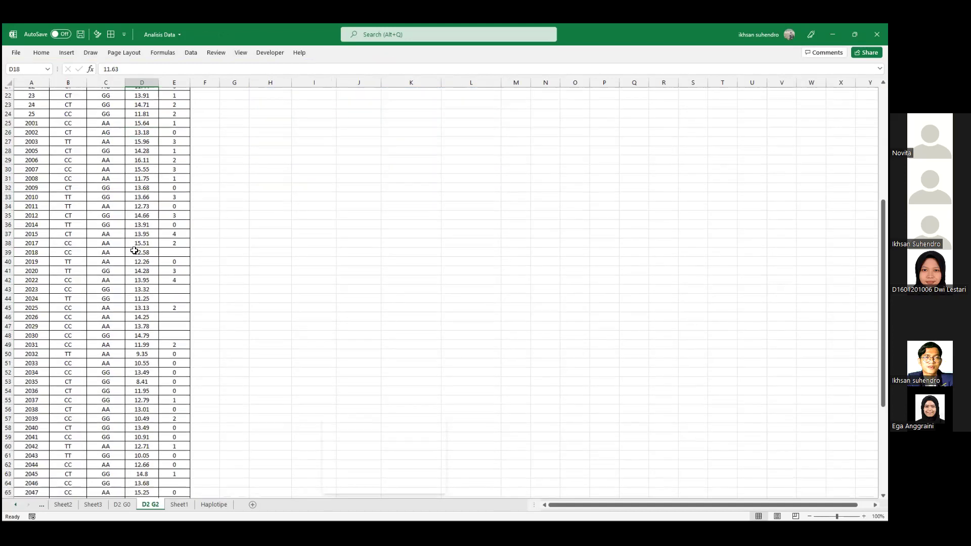
pyautogui.scroll(1, 134, 249)
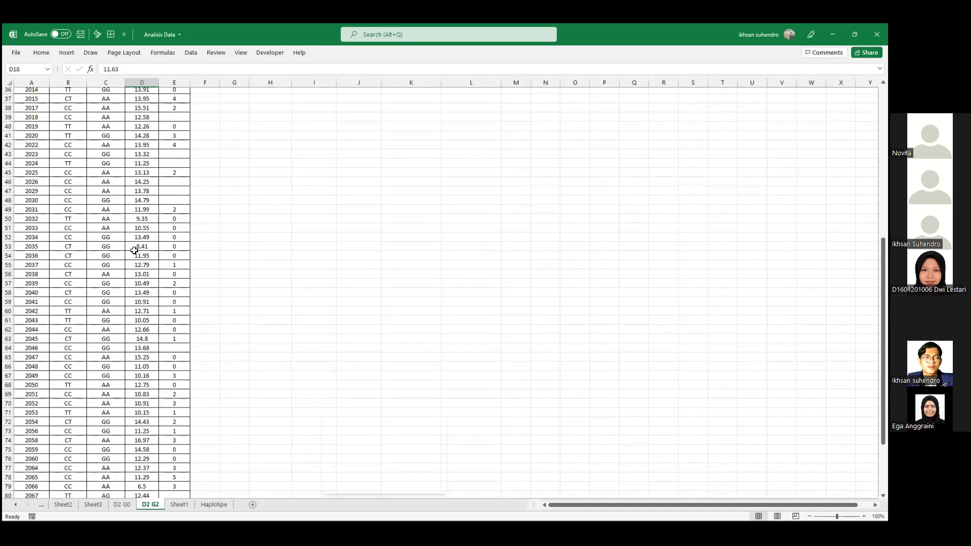
pyautogui.scroll(12, 134, 249)
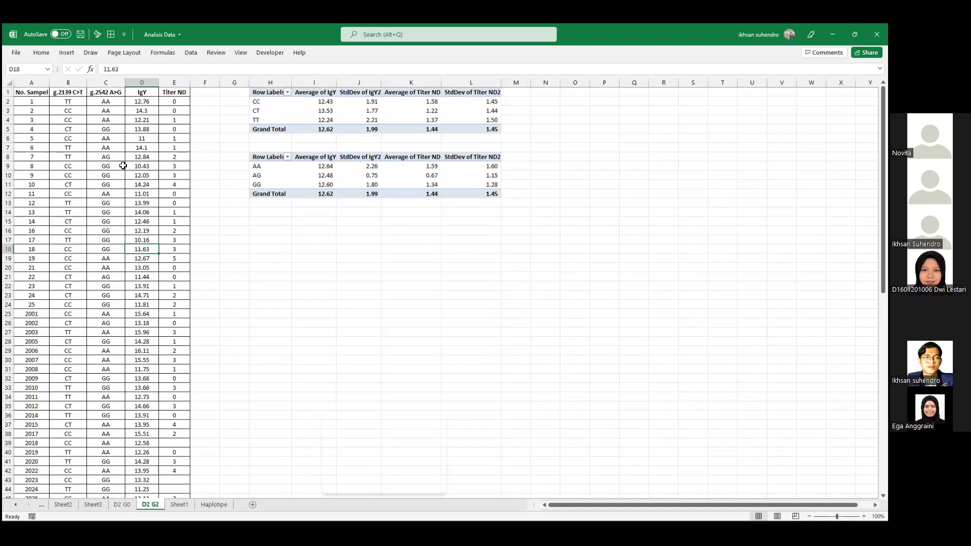
# Delete the second PivotTable, keeping the g.2139 C>T pivot
pyautogui.hotkey('ctrl', 'a')
pyautogui.click(276, 110)
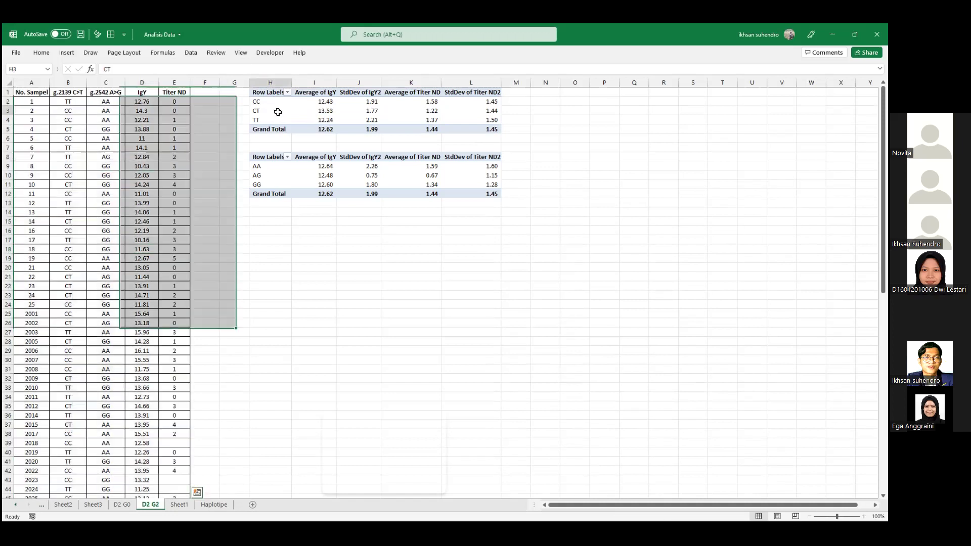
pyautogui.click(463, 183)
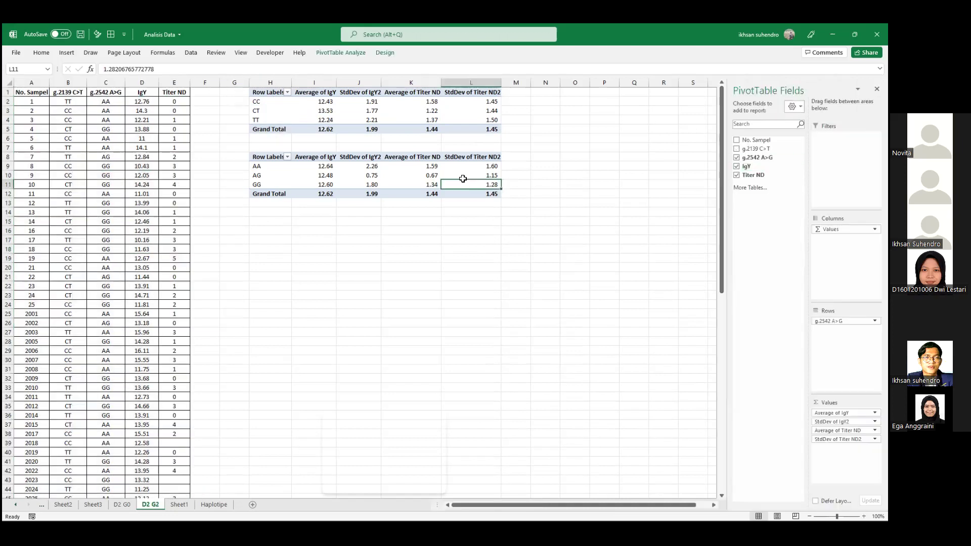
pyautogui.hotkey('ctrl', 'a')
pyautogui.press('Delete')
pyautogui.click(394, 110)
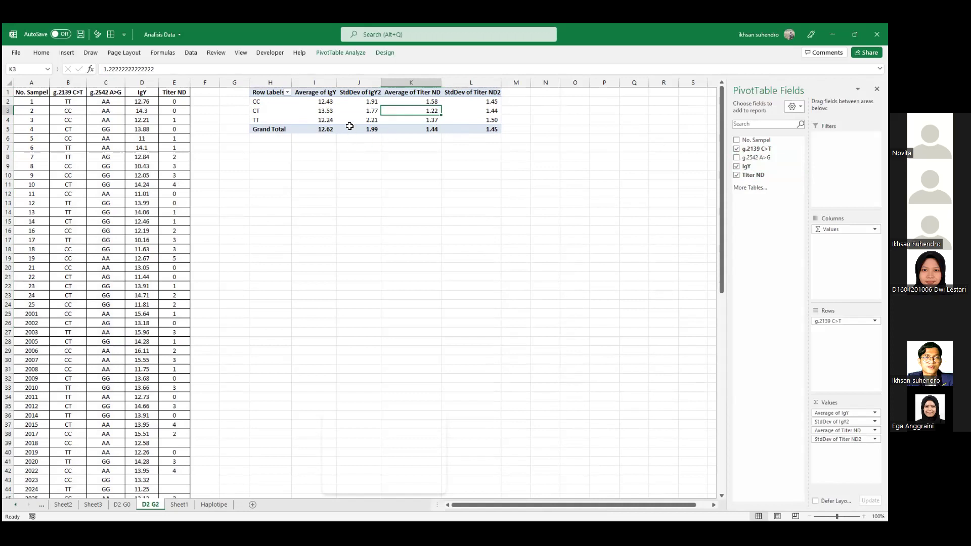
# Remove the StdDev of IgY2 and StdDev of Titer ND2 fields from the pivot
pyautogui.rightClick(352, 92)
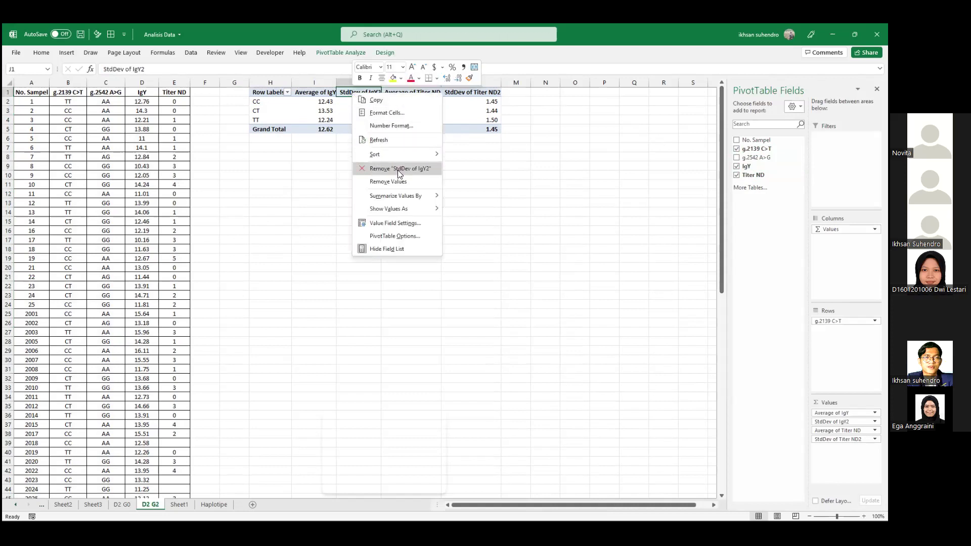
pyautogui.click(420, 131)
pyautogui.rightClick(447, 92)
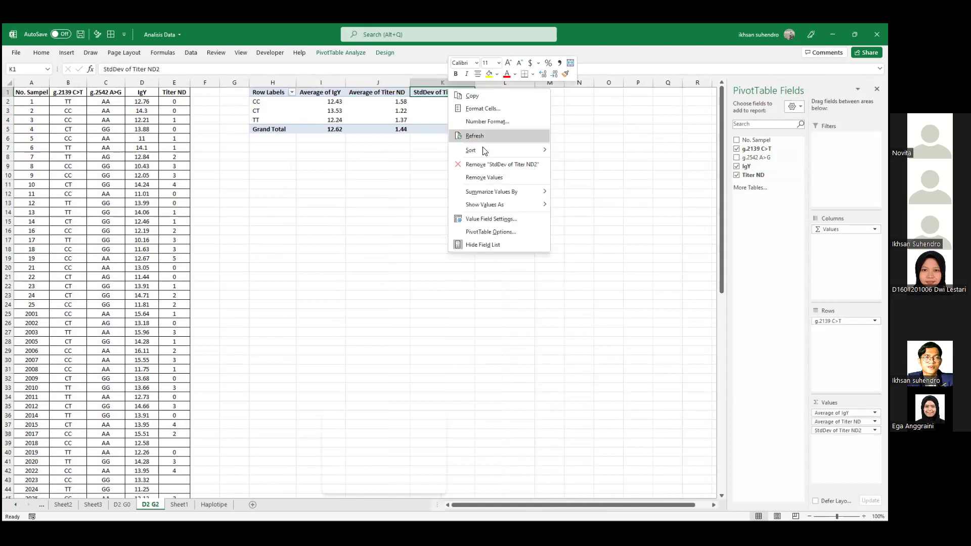
pyautogui.click(486, 164)
# Inspect the CC and CT average IgY and Titer ND values in the pivot
pyautogui.click(363, 115)
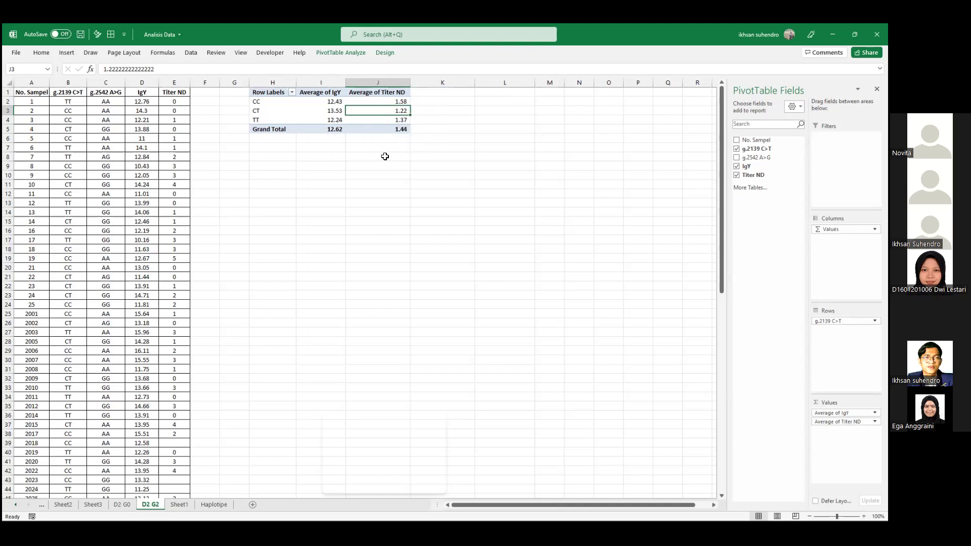
pyautogui.click(332, 109)
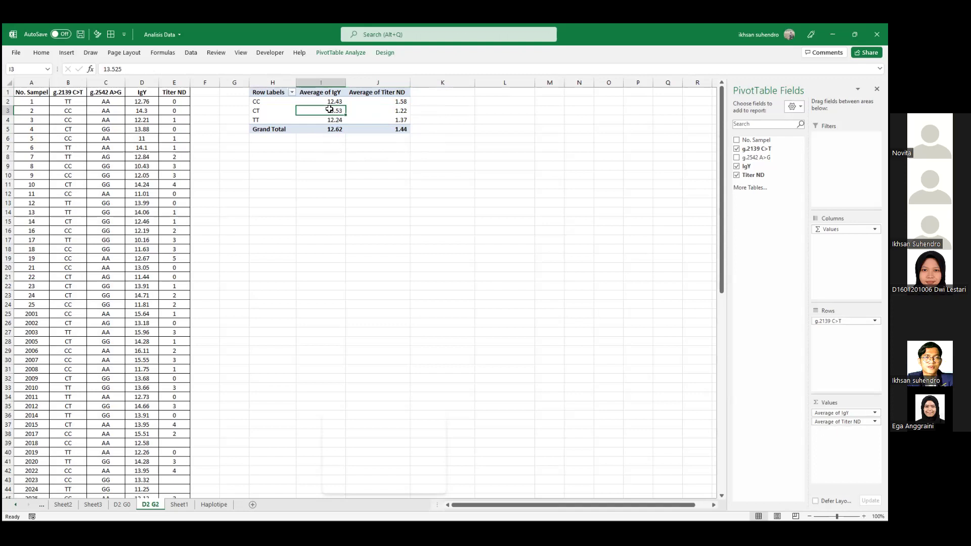
pyautogui.moveTo(329, 109)
pyautogui.click(336, 101)
pyautogui.click(337, 112)
pyautogui.moveTo(341, 121)
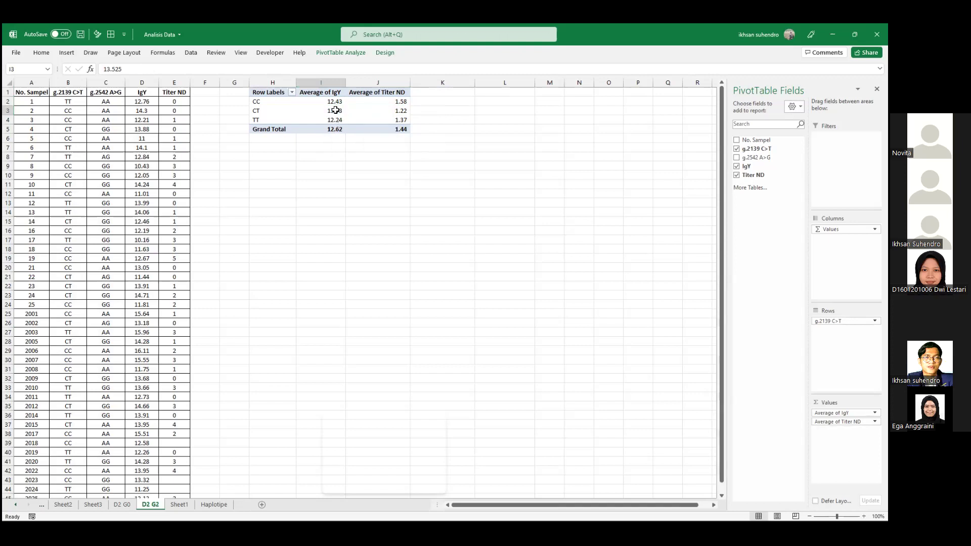
# Drill into the CT Average of IgY value, then cancel the workbook close prompt and return to the D2 G2 pivot
pyautogui.doubleClick(336, 110)
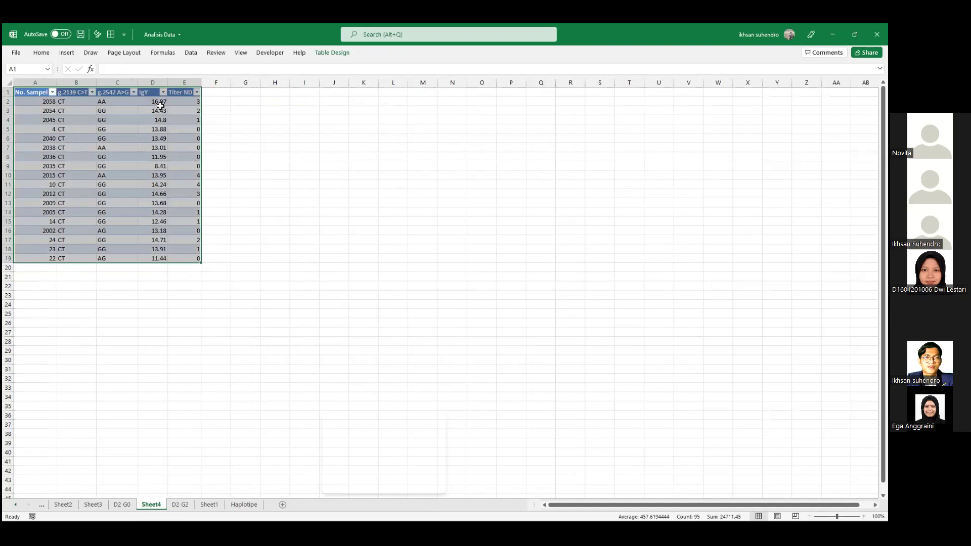
pyautogui.click(180, 504)
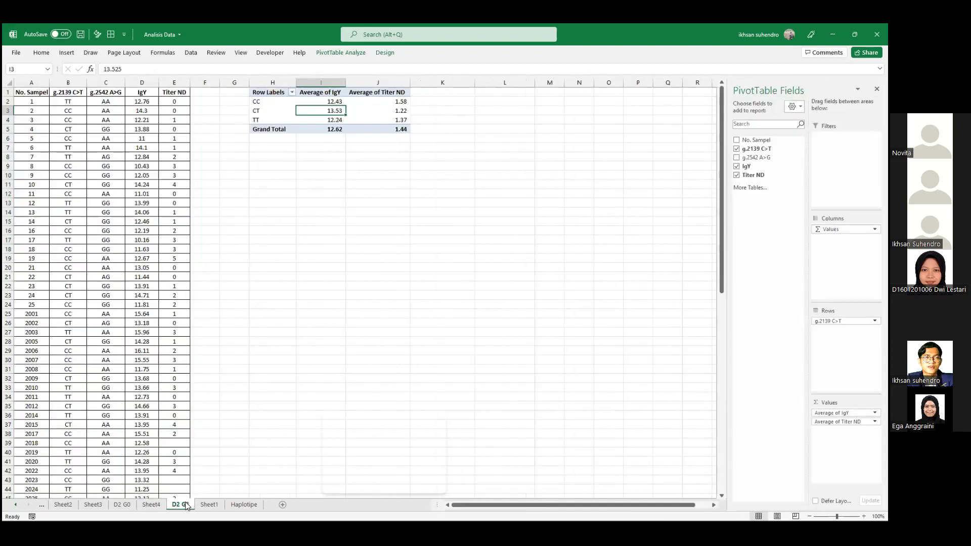
pyautogui.keyDown('ctrl'); pyautogui.click(151, 504); pyautogui.keyUp('ctrl')
pyautogui.click(151, 504)
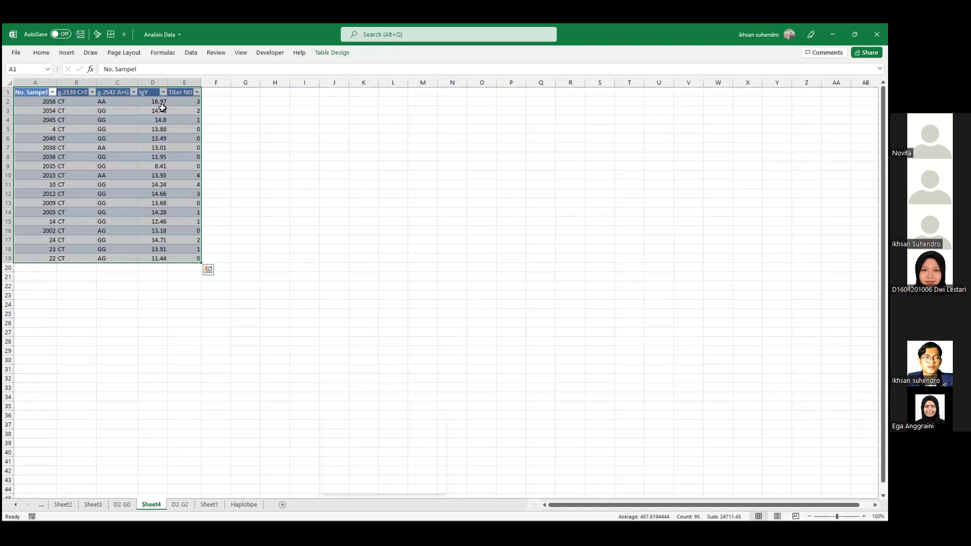
pyautogui.hotkey('ctrl', 'w')
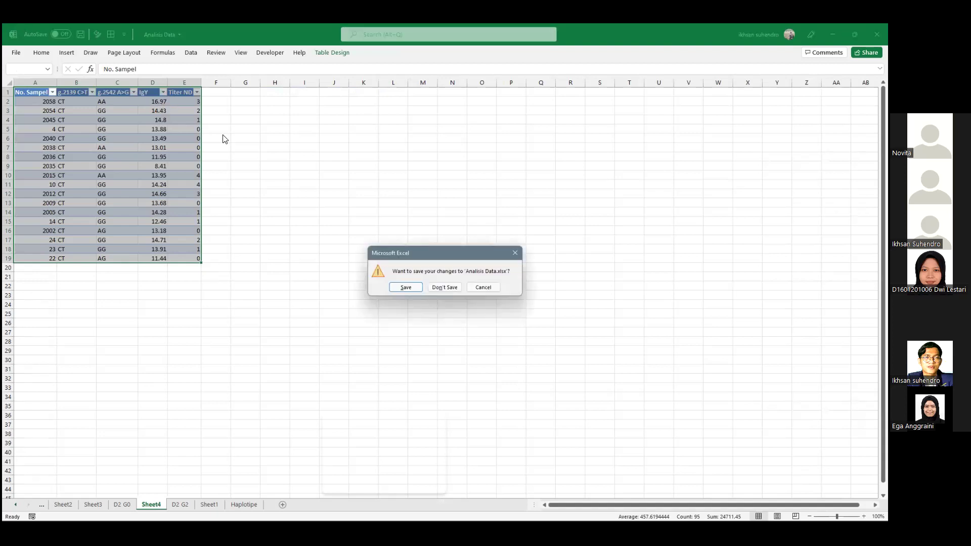
pyautogui.click(484, 287)
pyautogui.hotkey('ctrl', 'pagedown')
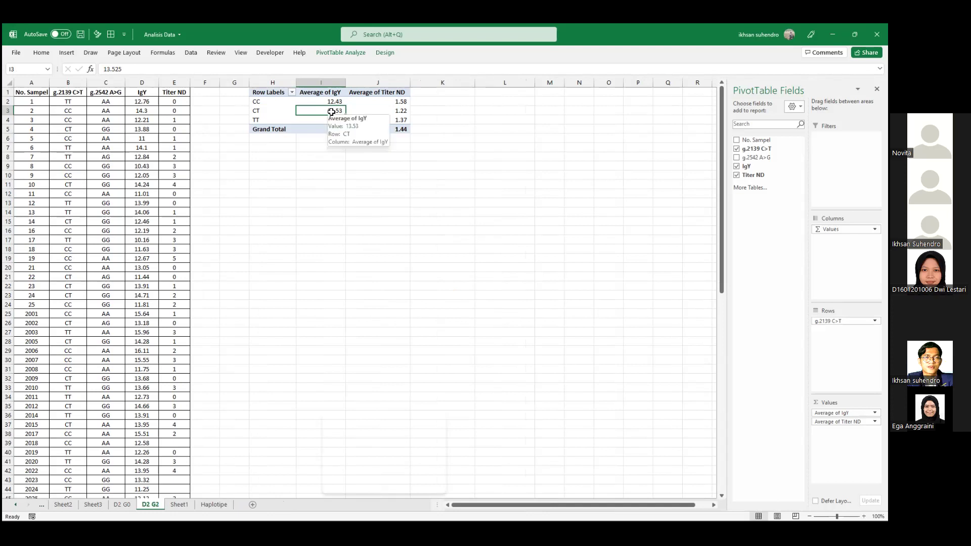
# Drill into the CT value again, undo the drill-down sheet, and bring up the Windows Start menu
pyautogui.doubleClick(331, 111)
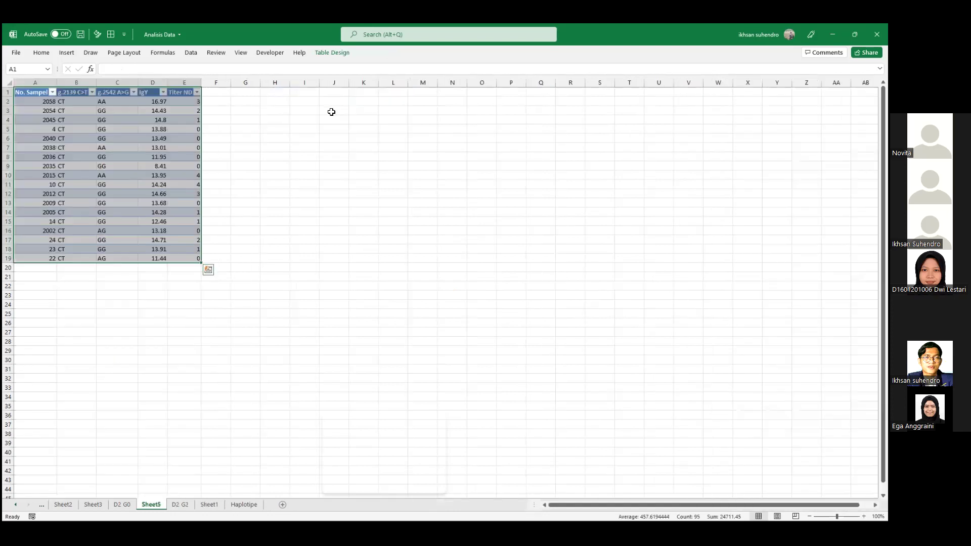
pyautogui.click(153, 136)
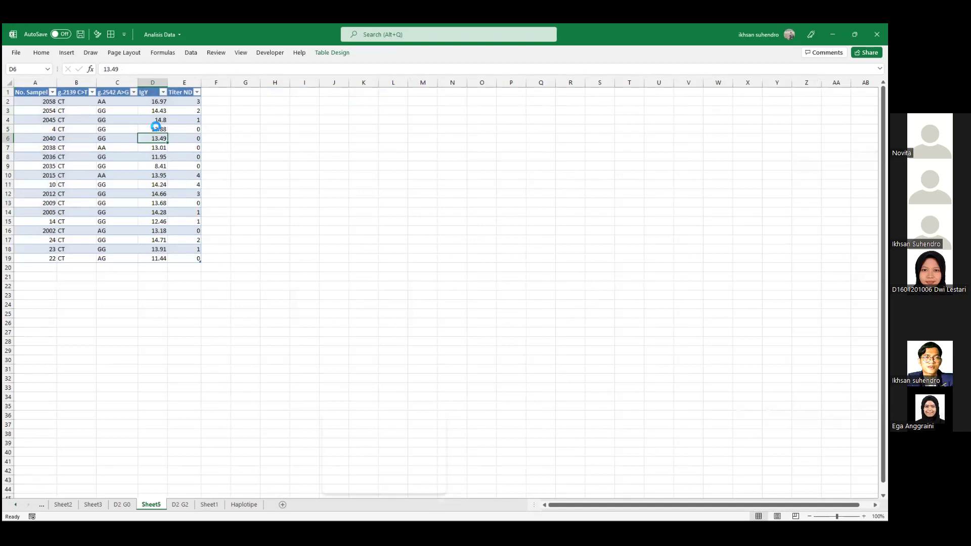
pyautogui.hotkey('ctrl', 'z')
pyautogui.click(375, 120)
pyautogui.click(384, 101)
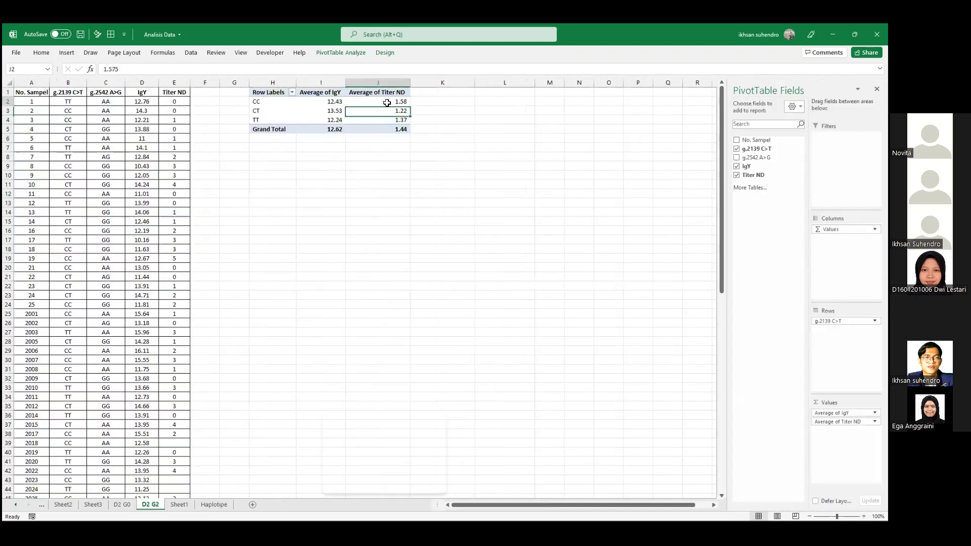
pyautogui.press('super')
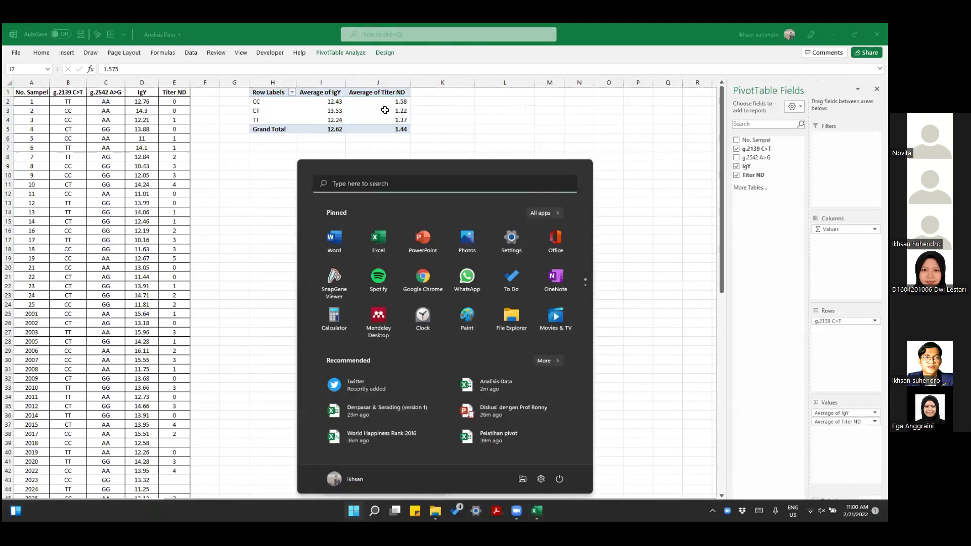
# Launch RStudio from the second page of pinned Start apps and start a new Untitled1 R script
pyautogui.press('super')
pyautogui.press('super')
pyautogui.scroll(-1, 496, 302)
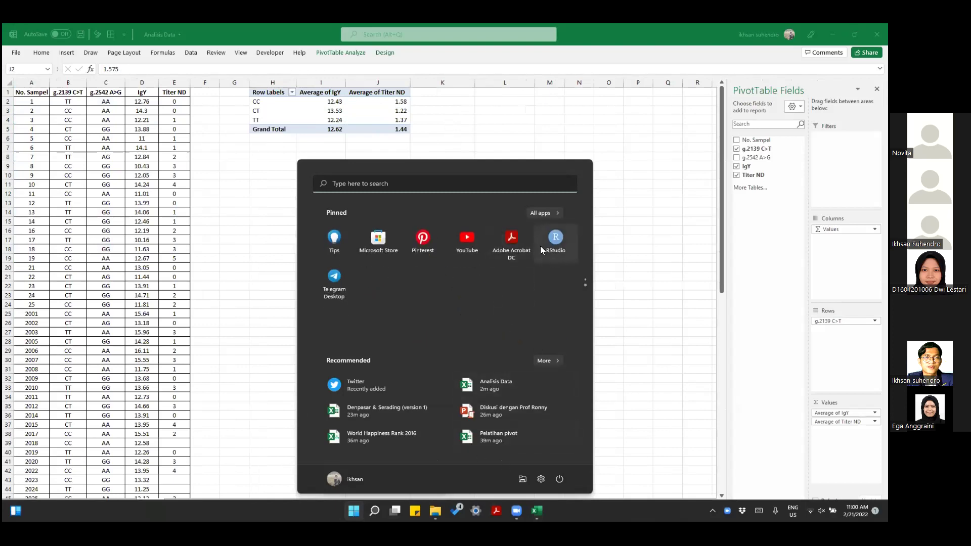
pyautogui.press('Escape')
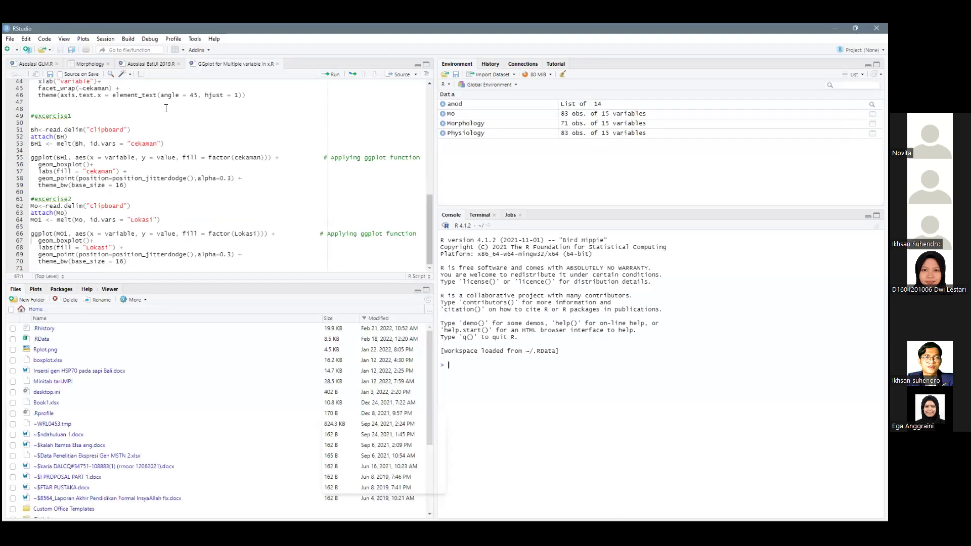
pyautogui.hotkey('ctrl', 'shift', 'n')
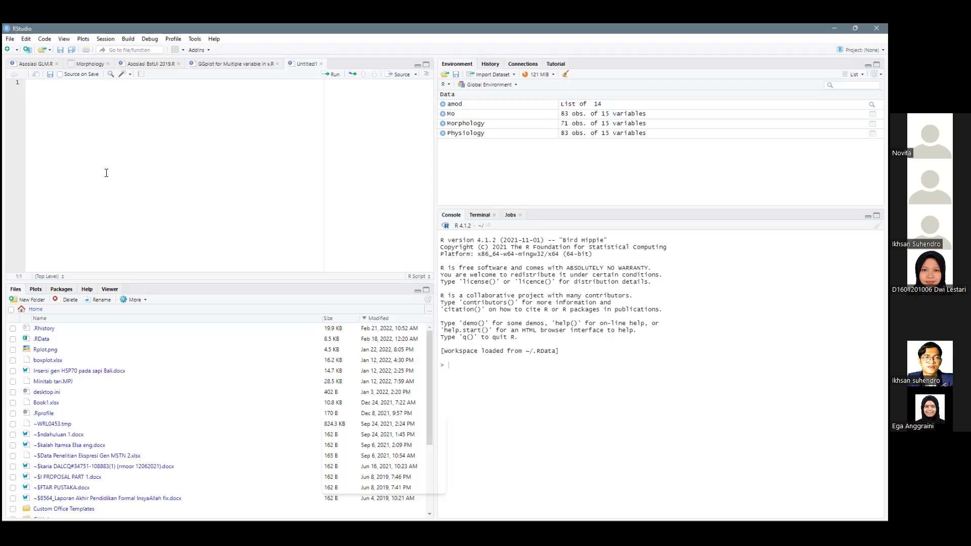
# Add library(reshape2) at the top of the ggplot script and run it
pyautogui.write('li')
pyautogui.hotkey('ctrl', 'v')
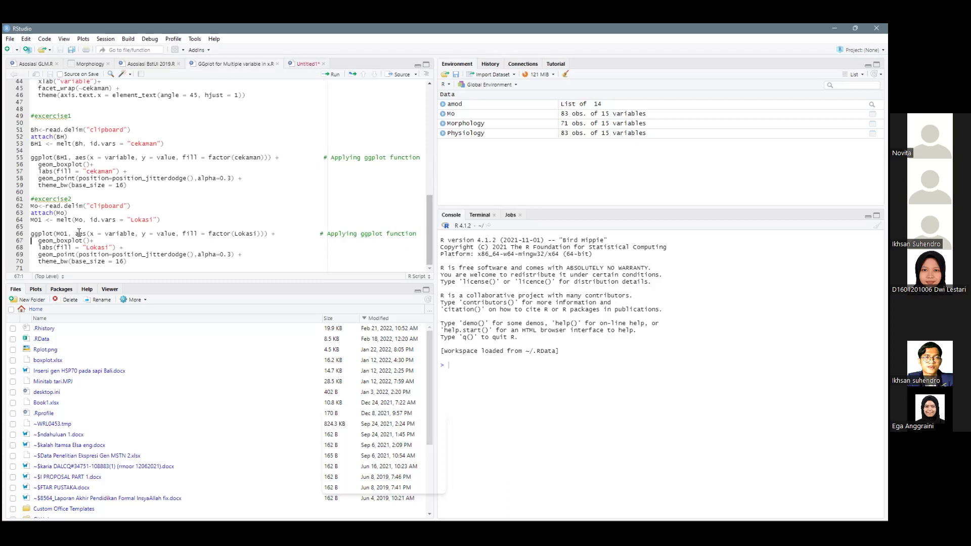
pyautogui.scroll(10, 84, 230)
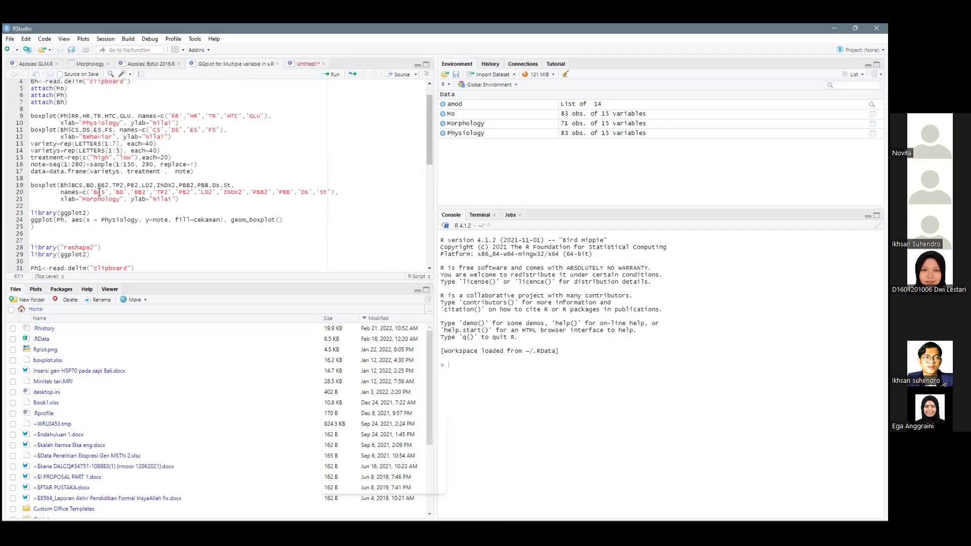
pyautogui.hotkey('ctrl', 'Home')
pyautogui.write('libra')
pyautogui.press('Tab')
pyautogui.write('reshape')
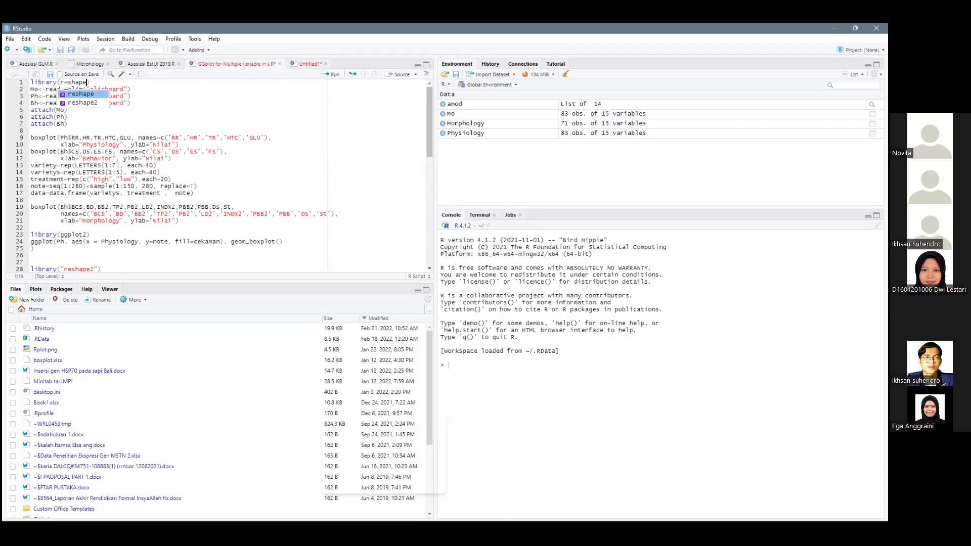
pyautogui.press('Down')
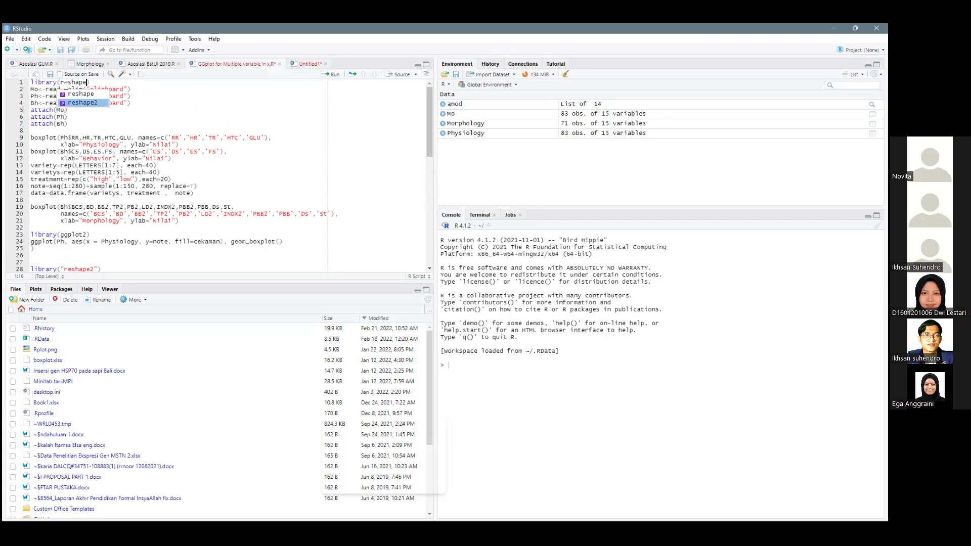
pyautogui.press('Tab')
pyautogui.hotkey('ctrl', 'Return')
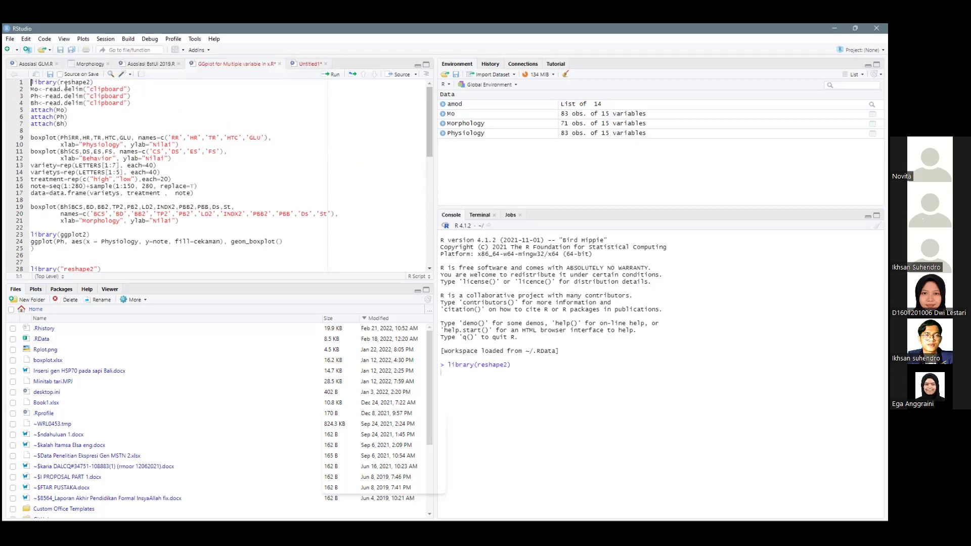
pyautogui.press('Return')
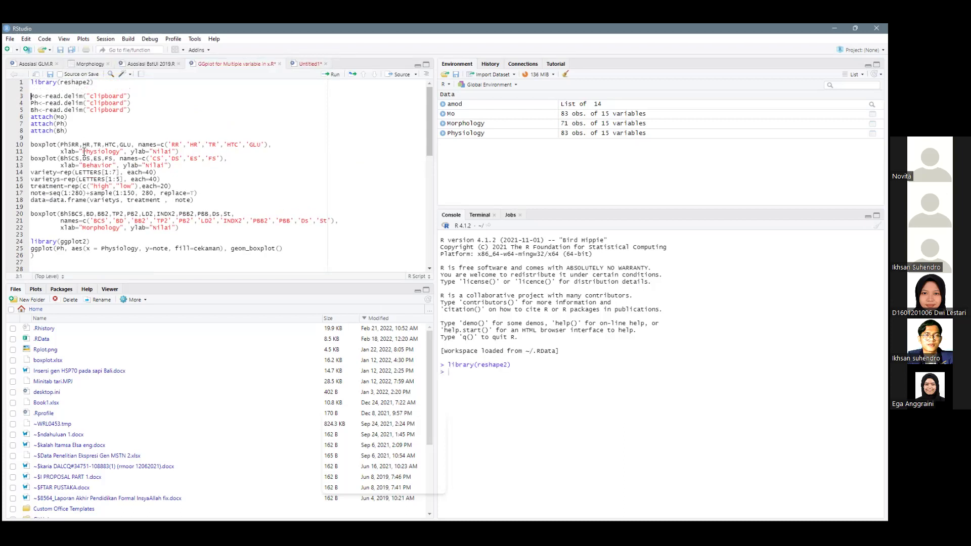
# Copy the #excercise1 Bh boxplot code block for the Untitled1 script
pyautogui.scroll(-4, 83, 152)
pyautogui.scroll(-5, 86, 162)
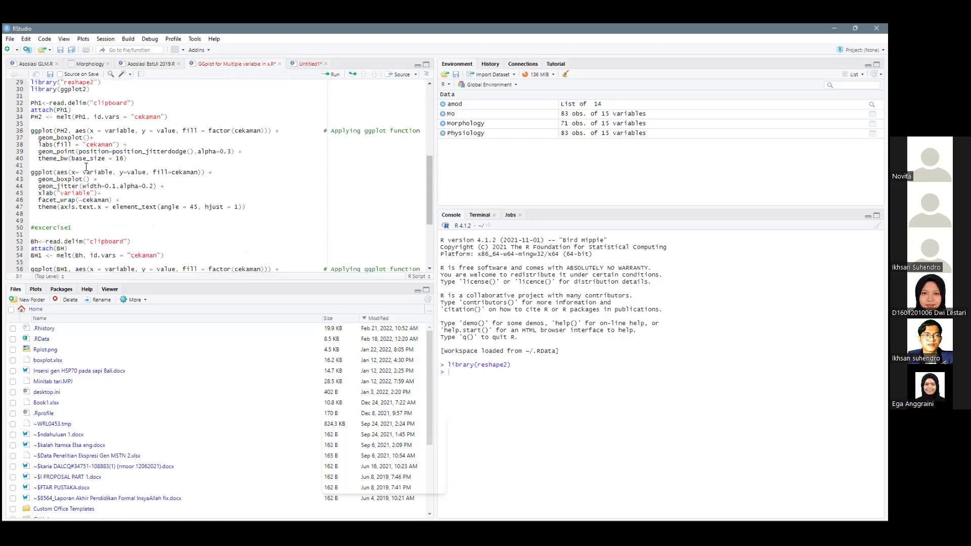
pyautogui.scroll(-3, 85, 167)
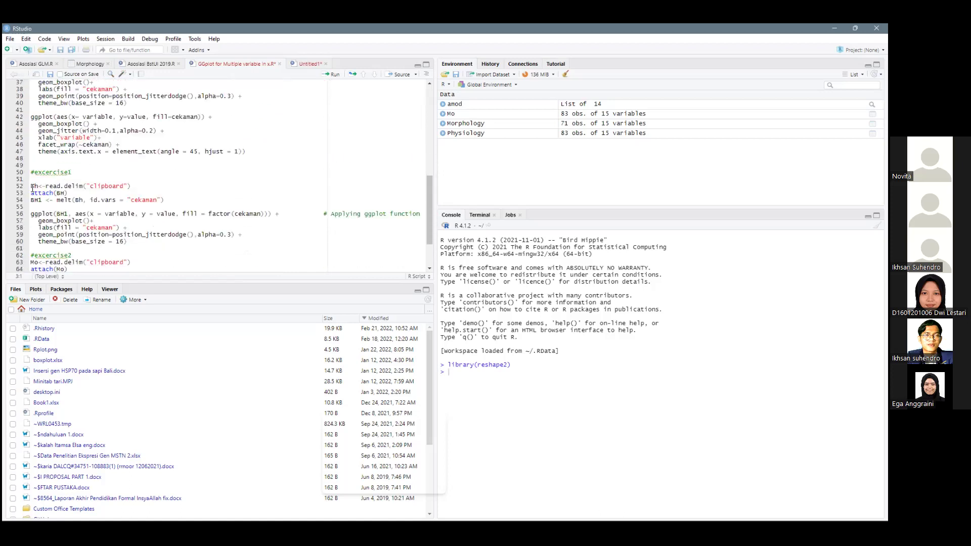
pyautogui.moveTo(31, 186); pyautogui.dragTo(129, 243)
pyautogui.hotkey('ctrl', 'c')
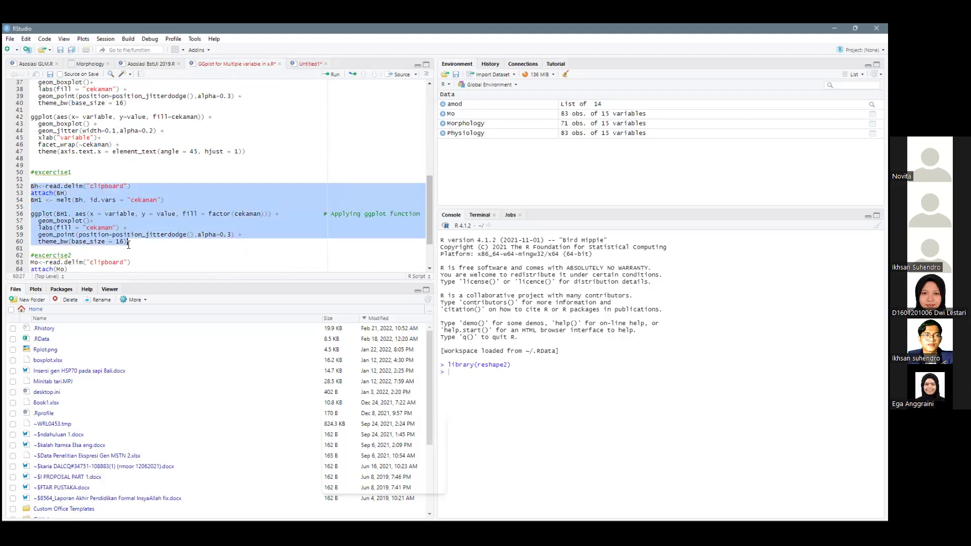
pyautogui.click(306, 64)
# Paste the Bh boxplot code into Untitled1, headed by a prompt-free library(reshape2) line
pyautogui.press('BackSpace')
pyautogui.press('BackSpace')
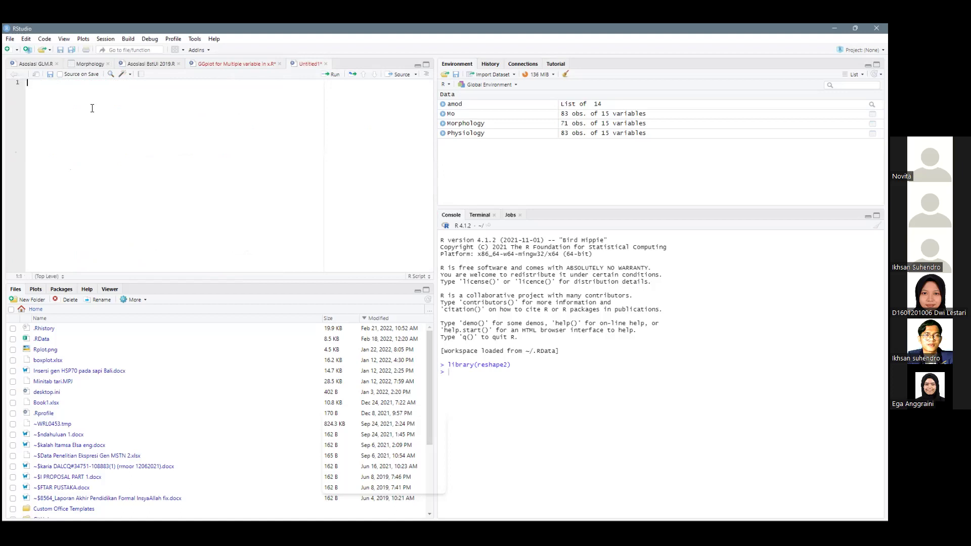
pyautogui.hotkey('ctrl', 'v')
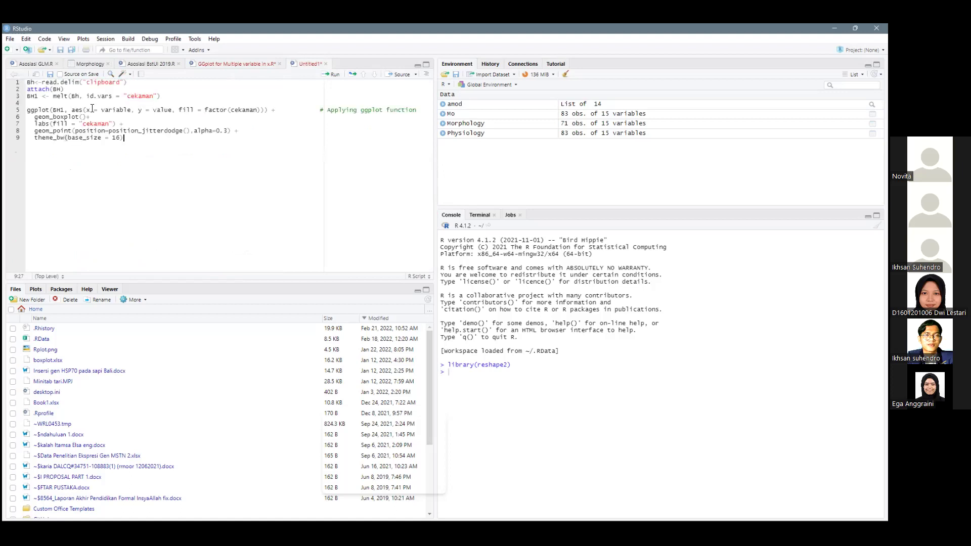
pyautogui.moveTo(511, 365); pyautogui.dragTo(440, 365)
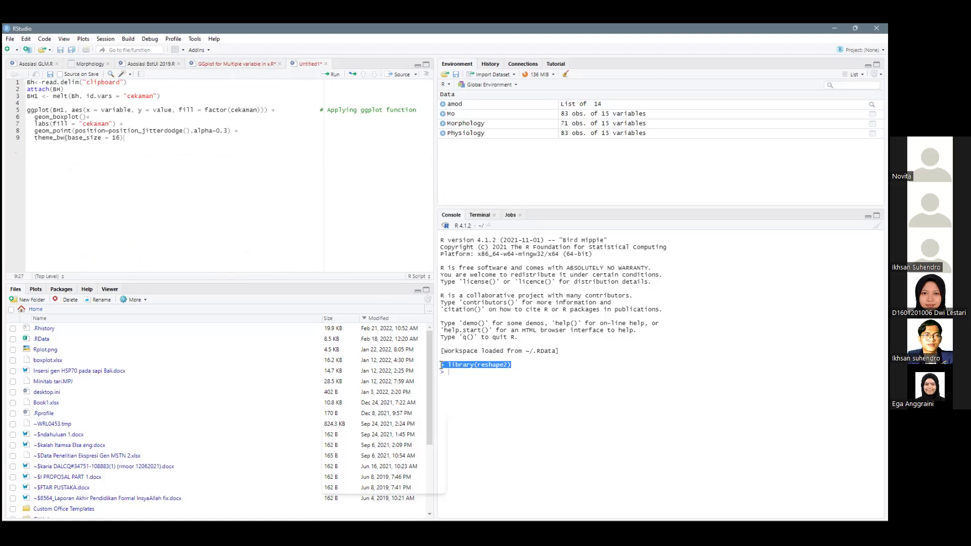
pyautogui.click(83, 82)
pyautogui.press('Home')
pyautogui.press('Return')
pyautogui.press('Return')
pyautogui.write('> library(reshape2)')
pyautogui.press('Home')
pyautogui.press('Delete')
pyautogui.press('Delete')
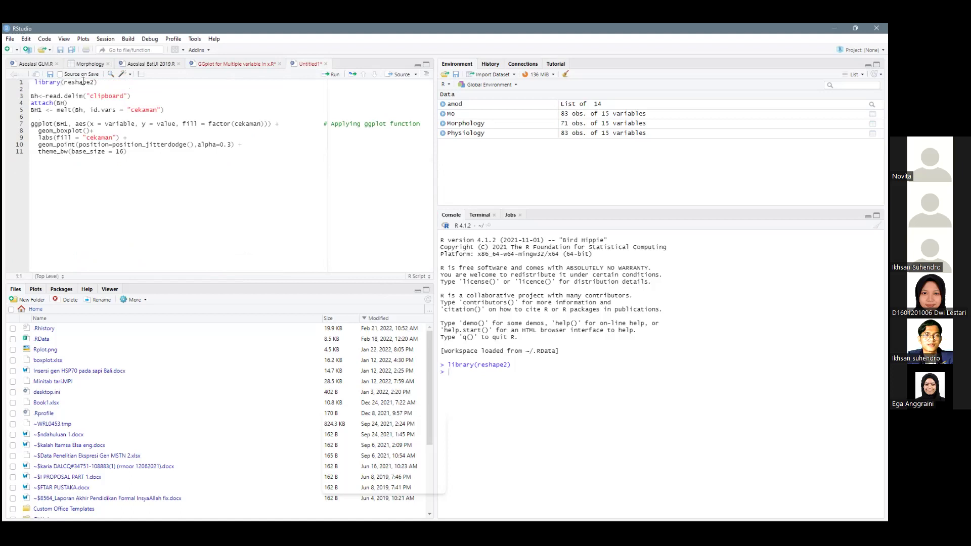
pyautogui.moveTo(55, 96)
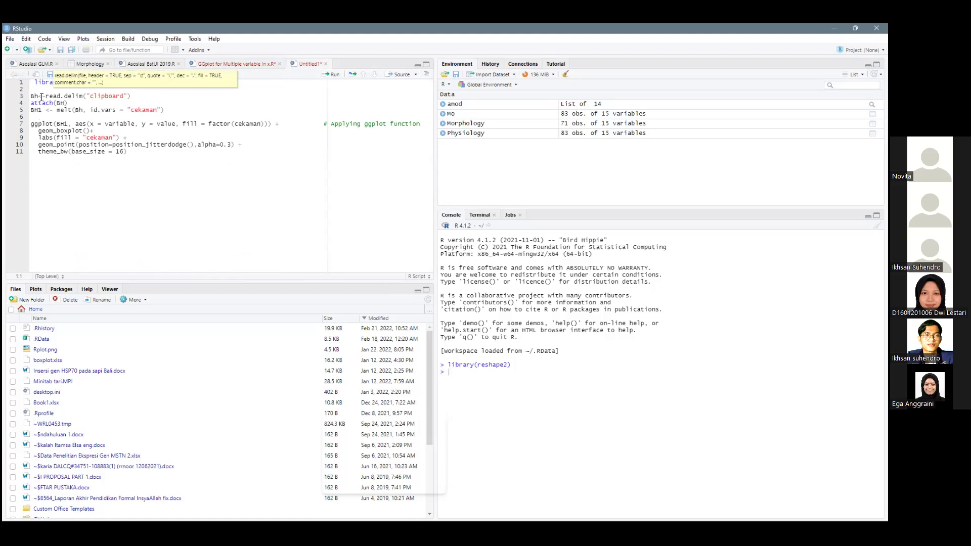
pyautogui.hotkey('alt', 'Tab')
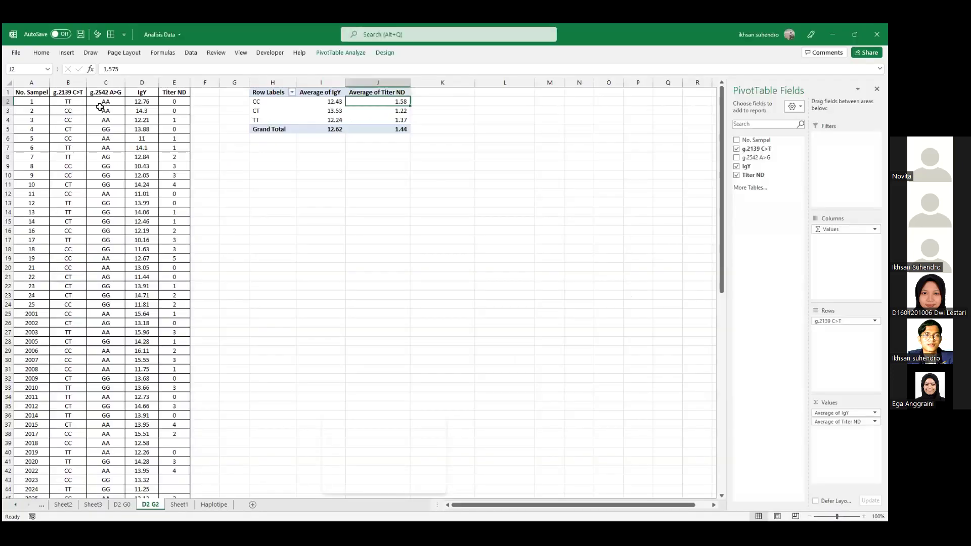
# Select B1:E86 on the D2 G2 sheet and copy the genotype, IgY and Titer ND data
pyautogui.click(100, 107)
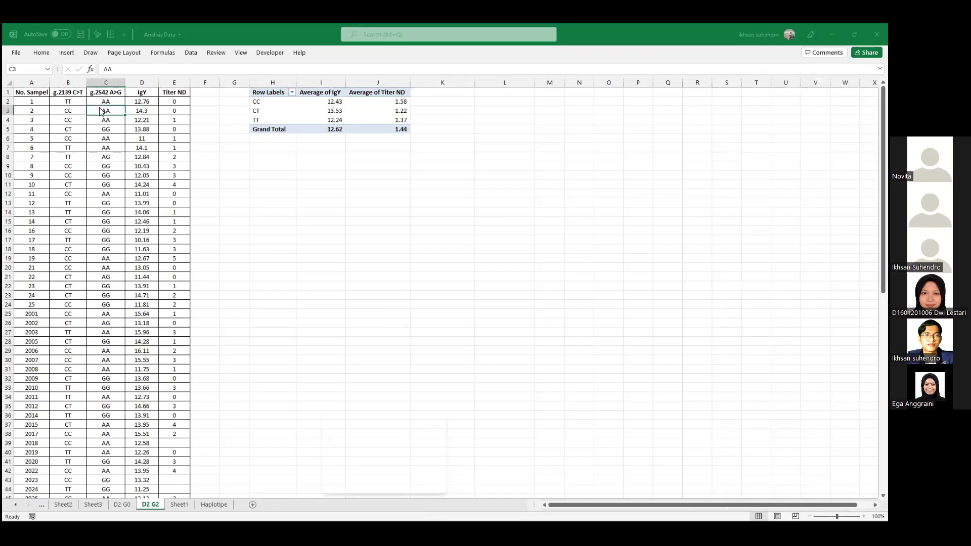
pyautogui.hotkey('alt', 'Tab')
pyautogui.hotkey('alt', 'Tab')
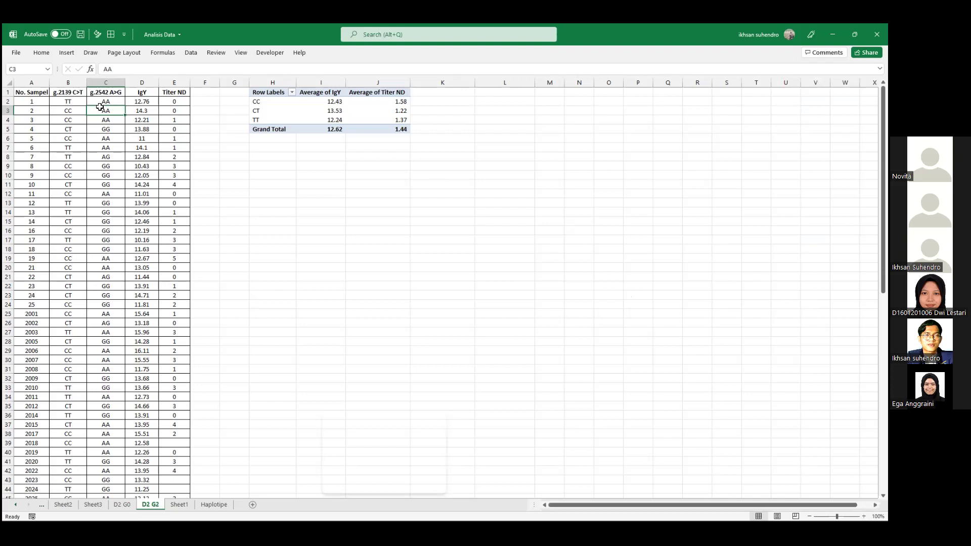
pyautogui.press('Left')
pyautogui.press('Up')
pyautogui.press('Up')
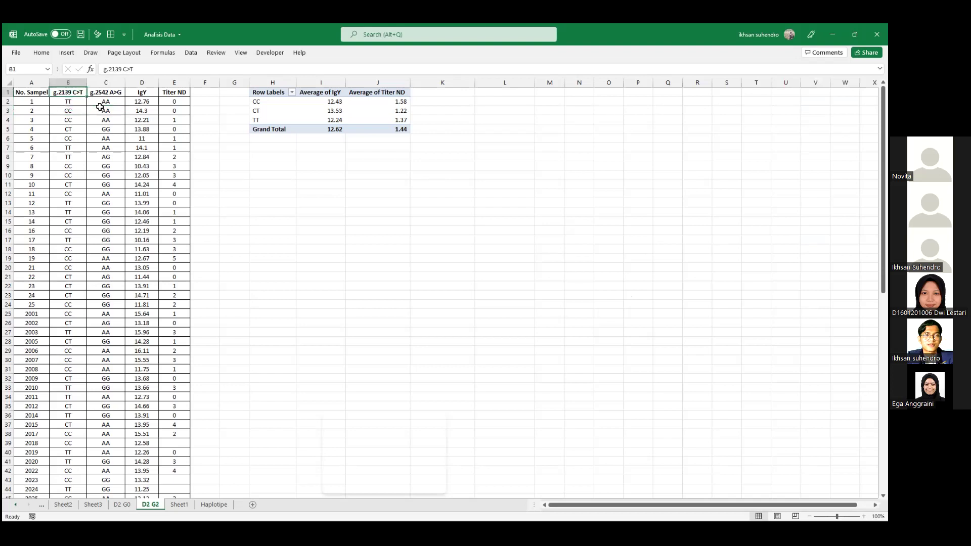
pyautogui.hotkey('ctrl', 'shift', 'Down')
pyautogui.hotkey('ctrl', 'shift', 'Right')
pyautogui.hotkey('ctrl', 'c')
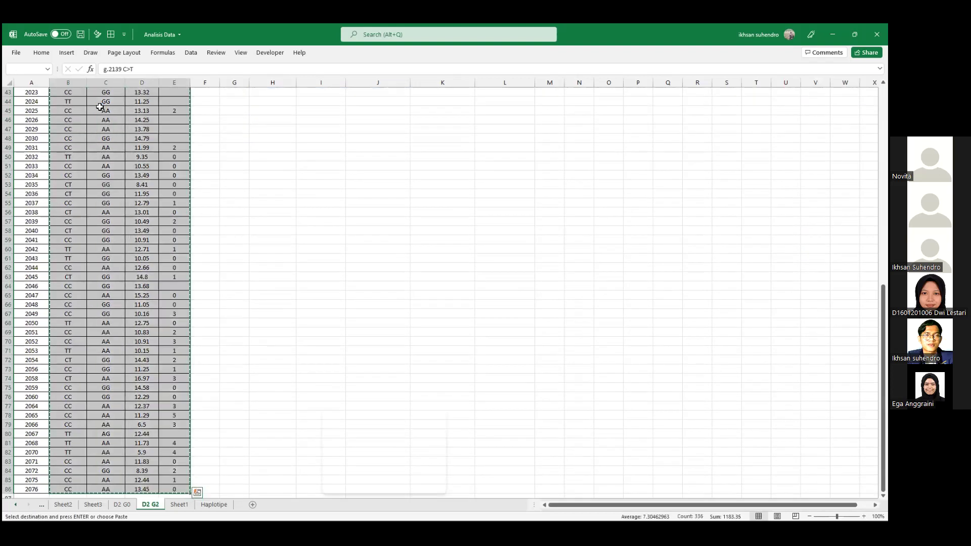
pyautogui.hotkey('alt', 'Tab')
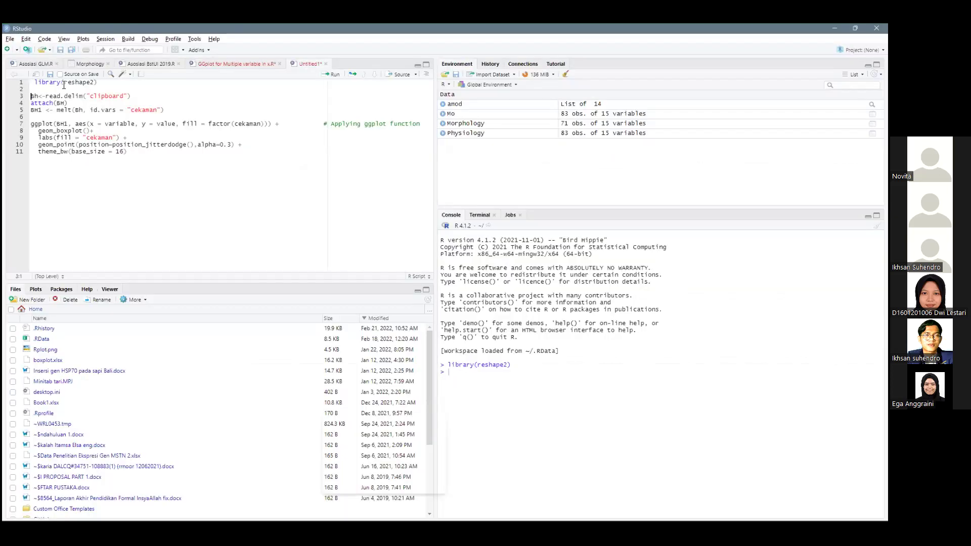
# Read the copied data into Bh from the clipboard and inspect its structure
pyautogui.hotkey('ctrl', 'Return')
pyautogui.hotkey('ctrl', 'Return')
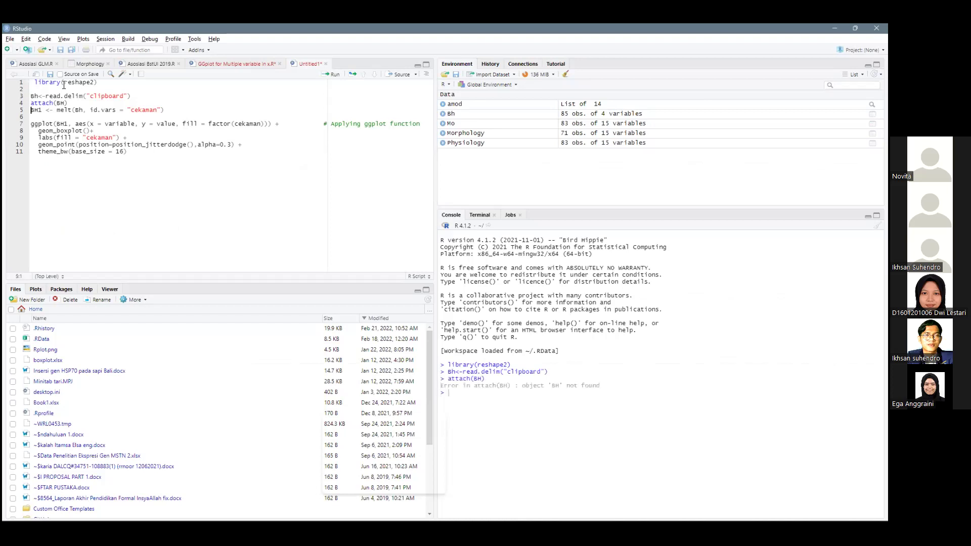
pyautogui.hotkey('alt', 'Tab')
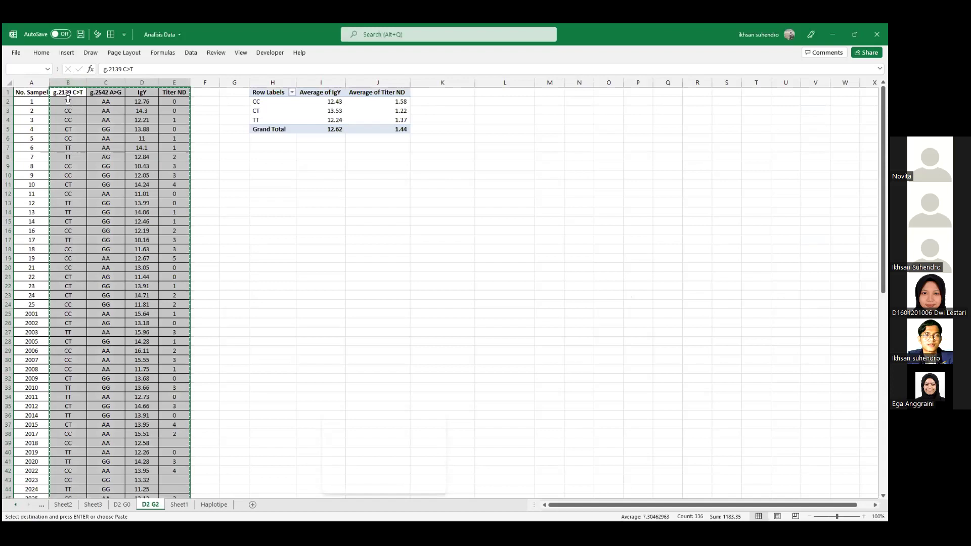
pyautogui.hotkey('alt', 'Tab')
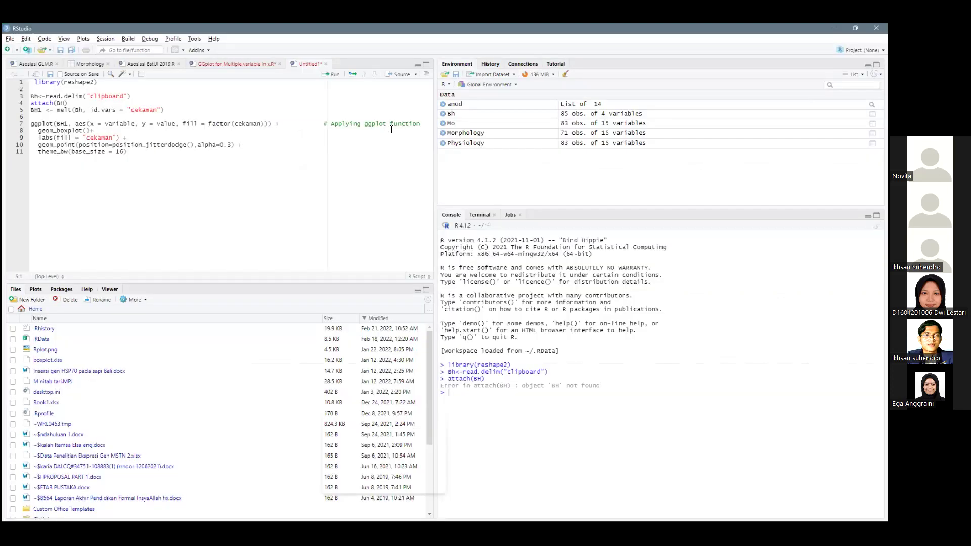
pyautogui.click(442, 114)
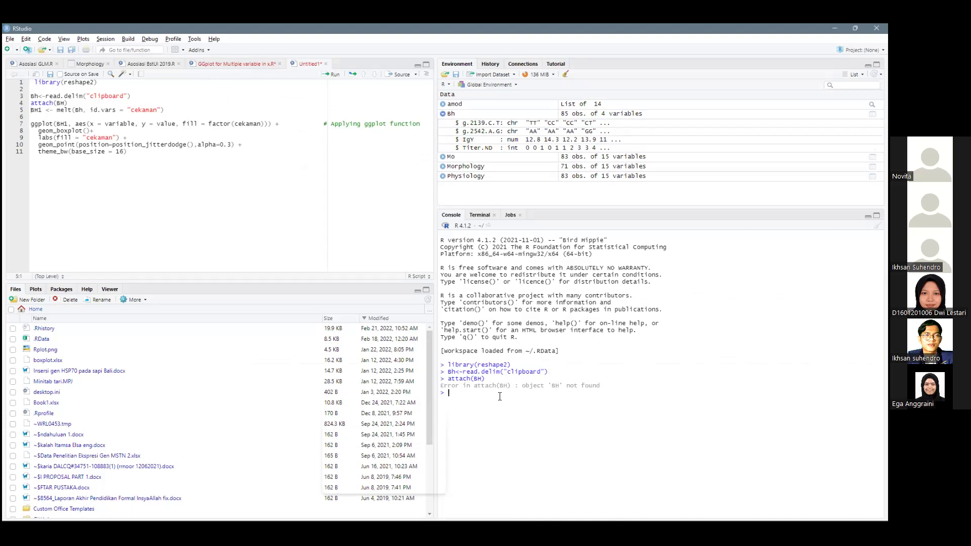
pyautogui.write('BH')
pyautogui.press('Return')
pyautogui.click(65, 103)
pyautogui.hotkey('ctrl', 'Return')
pyautogui.write('BH')
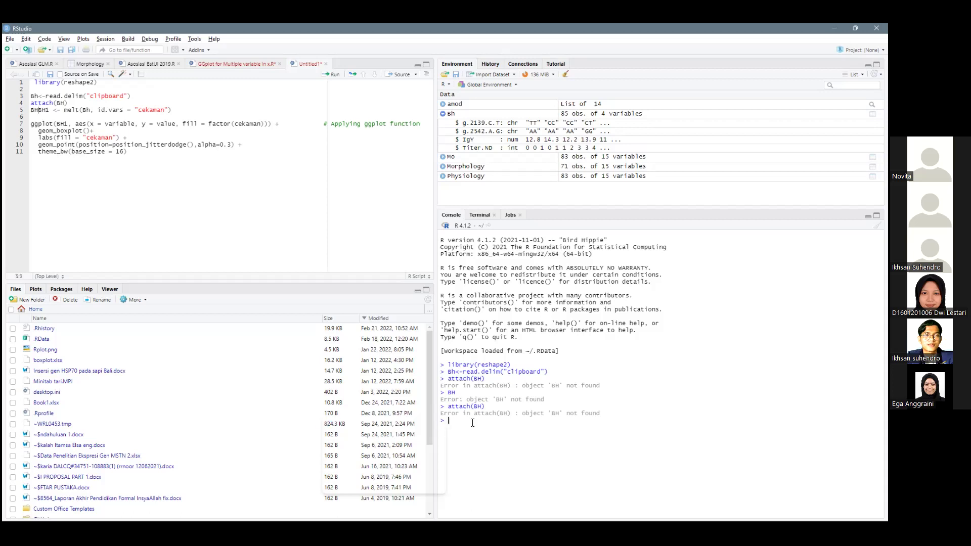
pyautogui.write('BH')
pyautogui.press('Return')
# Run the corrected attach(Bh) line and print Bh in the console
pyautogui.press('BackSpace')
pyautogui.press('BackSpace')
pyautogui.click(64, 95)
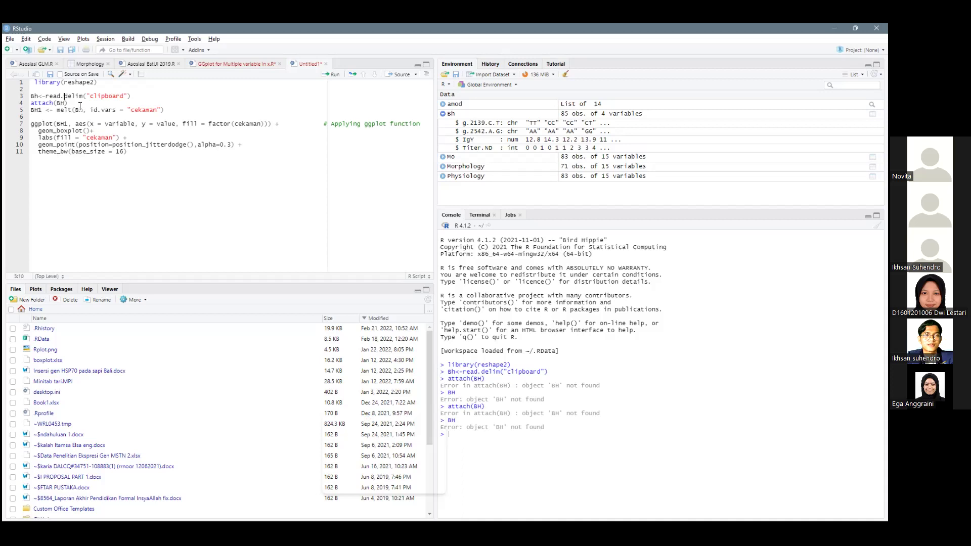
pyautogui.press('Down')
pyautogui.hotkey('ctrl', 'Return')
pyautogui.write('B')
pyautogui.press('BackSpace')
pyautogui.write('Bh')
pyautogui.press('Return')
# Replace cekaman with g.2542.A.G in the melt line and run it to create BH1
pyautogui.scroll(15, 502, 360)
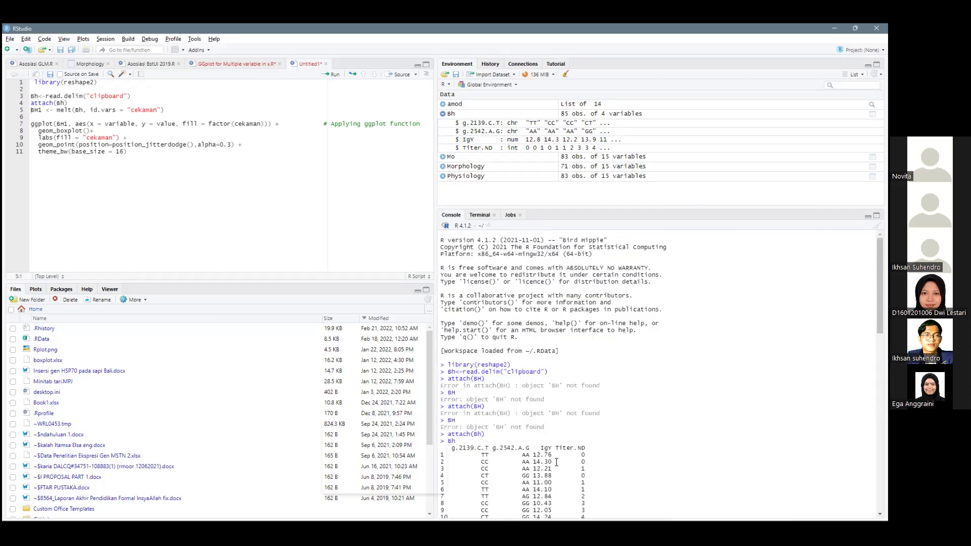
pyautogui.moveTo(492, 447); pyautogui.dragTo(531, 446)
pyautogui.click(149, 110)
pyautogui.doubleClick(148, 110)
pyautogui.hotkey('ctrl', 'v')
pyautogui.hotkey('ctrl', 'Return')
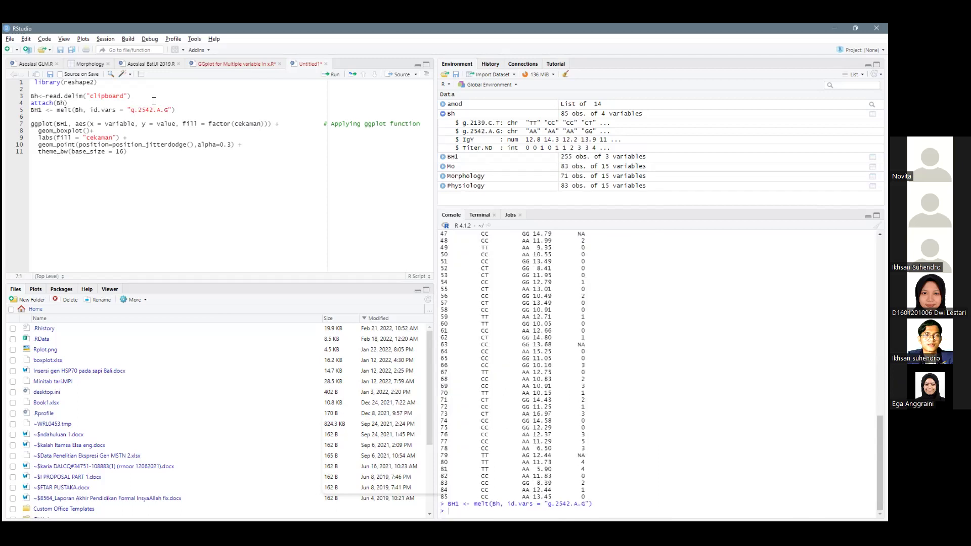
# Add library(ggplot2) on line 2 and run it
pyautogui.hotkey('ctrl', 'Return')
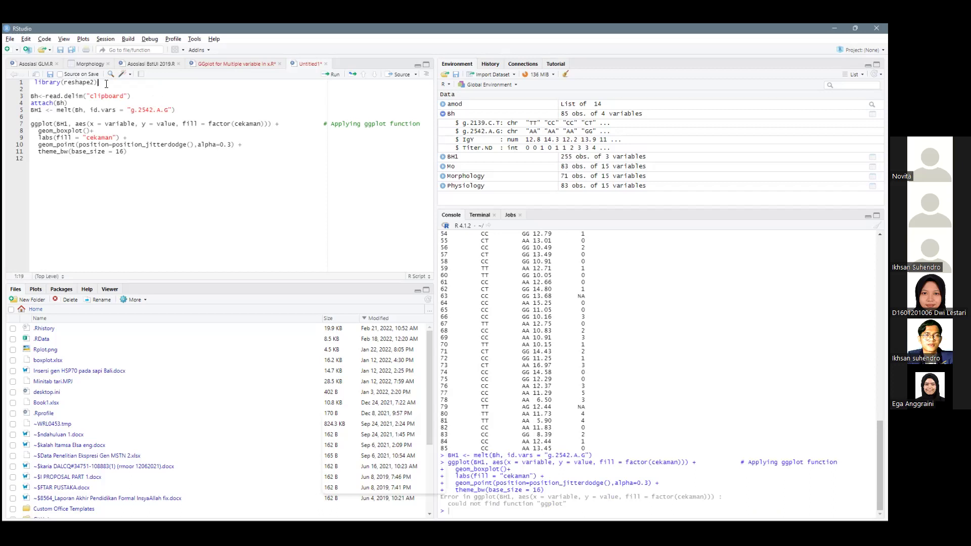
pyautogui.press('Return')
pyautogui.write(';ibra')
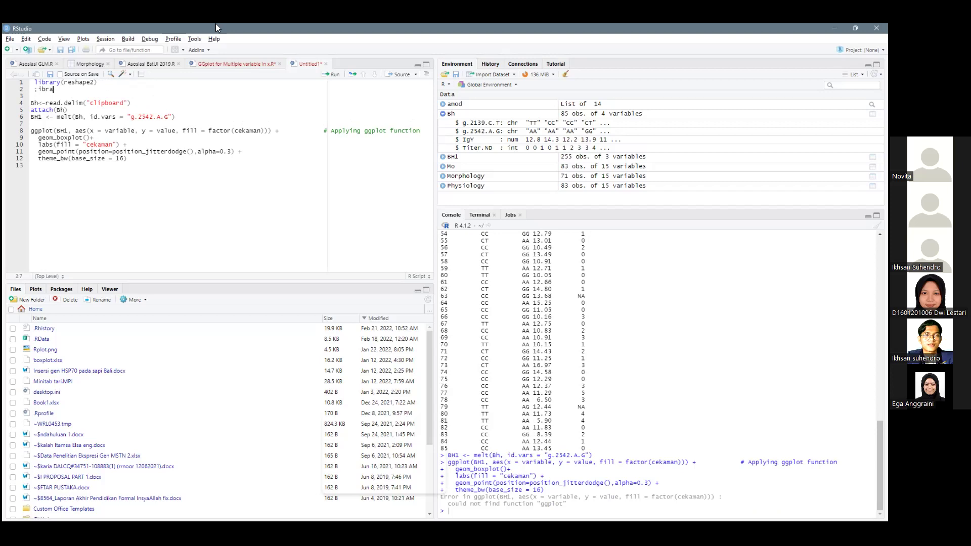
pyautogui.press('BackSpace')
pyautogui.press('BackSpace')
pyautogui.press('BackSpace')
pyautogui.press('BackSpace')
pyautogui.press('BackSpace')
pyautogui.write('libbra')
pyautogui.press('BackSpace')
pyautogui.press('BackSpace')
pyautogui.press('BackSpace')
pyautogui.press('BackSpace')
pyautogui.write('bra')
pyautogui.press('Tab')
pyautogui.write('gg')
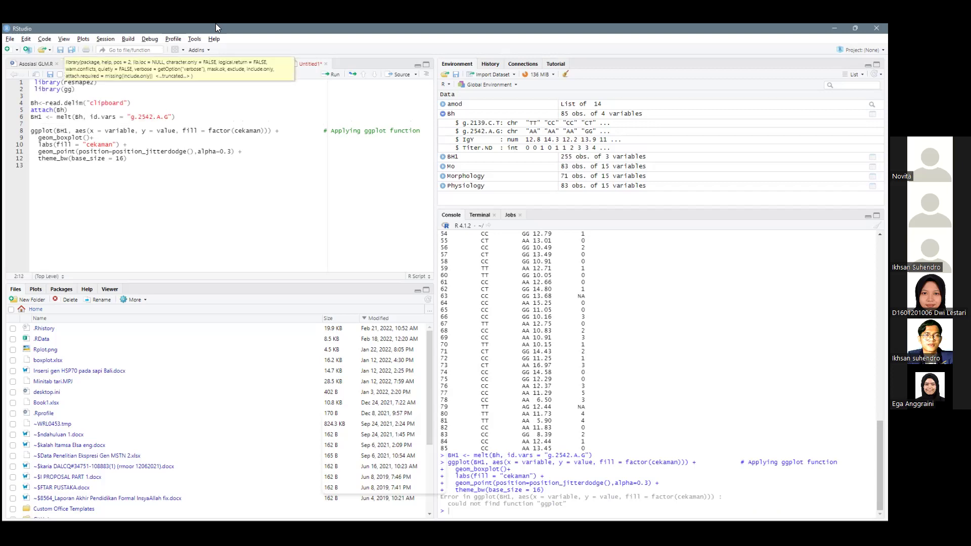
pyautogui.press('BackSpace')
pyautogui.write('plot')
pyautogui.press('BackSpace')
pyautogui.press('BackSpace')
pyautogui.press('BackSpace')
pyautogui.press('BackSpace')
pyautogui.write('gplot2)')
pyautogui.hotkey('ctrl', 'Return')
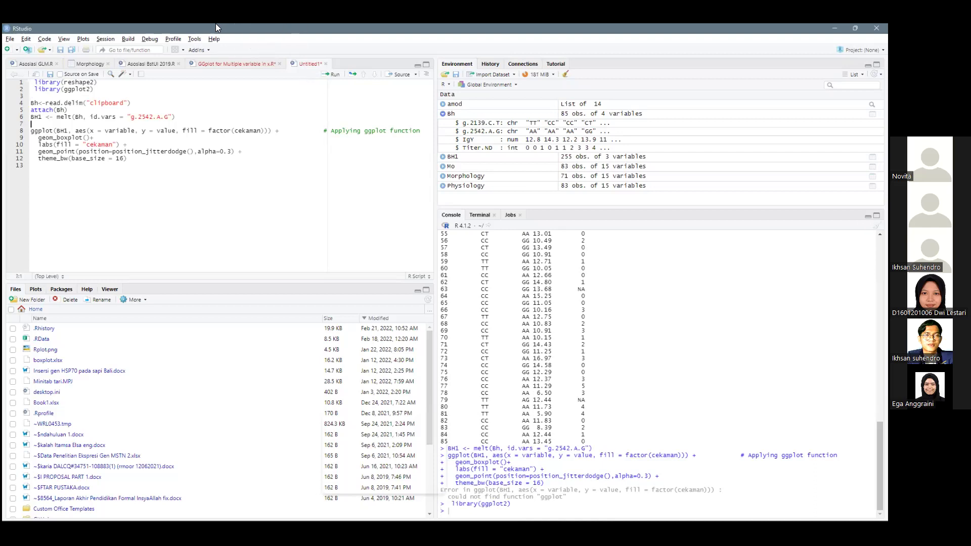
# Replace cekaman with g.2542.A.G in the fill mapping and legend label, then redraw the boxplot
pyautogui.hotkey('ctrl', 'Return')
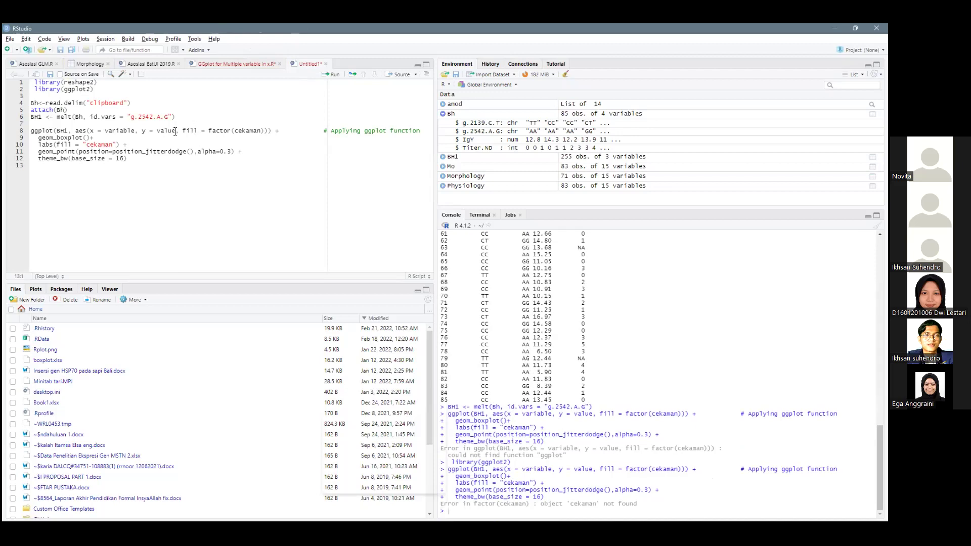
pyautogui.doubleClick(154, 116)
pyautogui.doubleClick(102, 144)
pyautogui.hotkey('ctrl', 'v')
pyautogui.doubleClick(249, 130)
pyautogui.hotkey('ctrl', 'v')
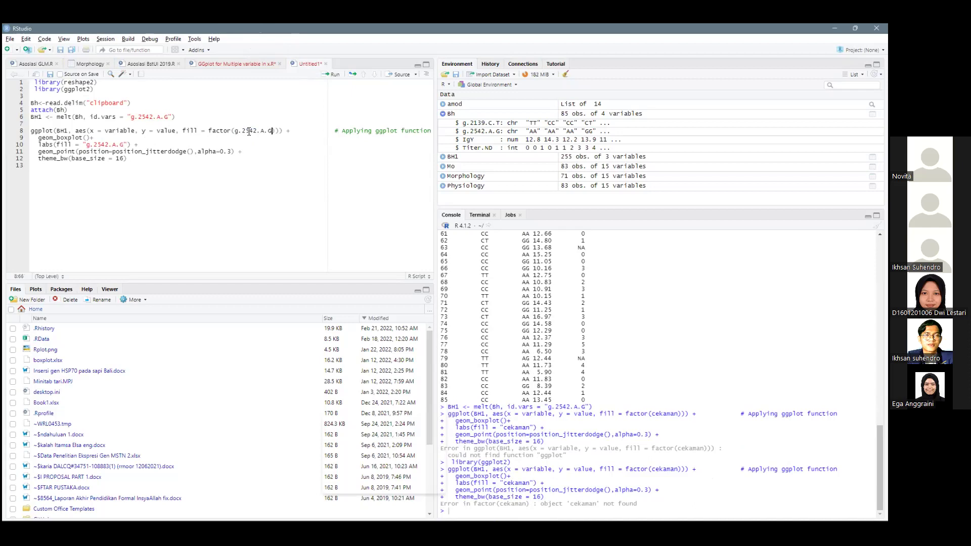
pyautogui.hotkey('ctrl', 'Return')
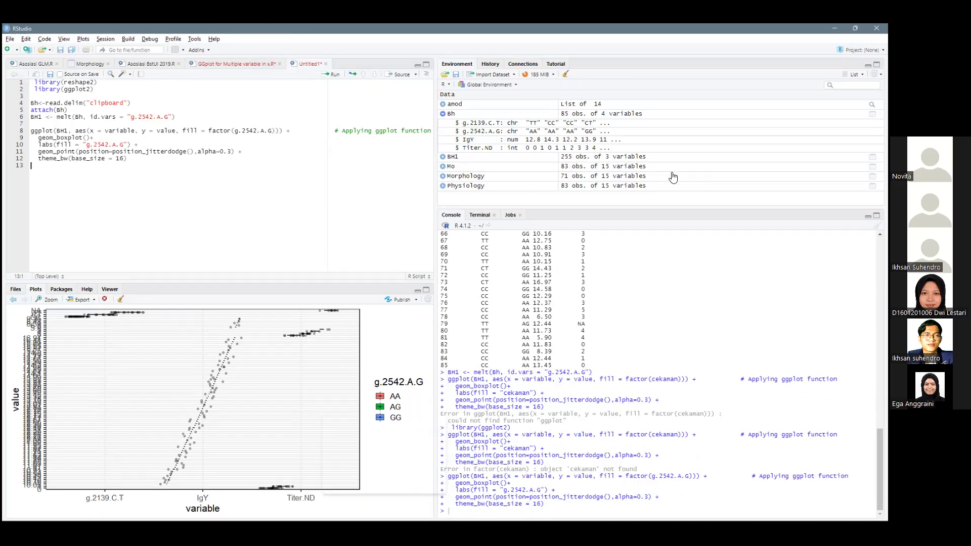
# Run View(BH1) in the console to open the melted table
pyautogui.write('View(BH1)')
pyautogui.press('Return')
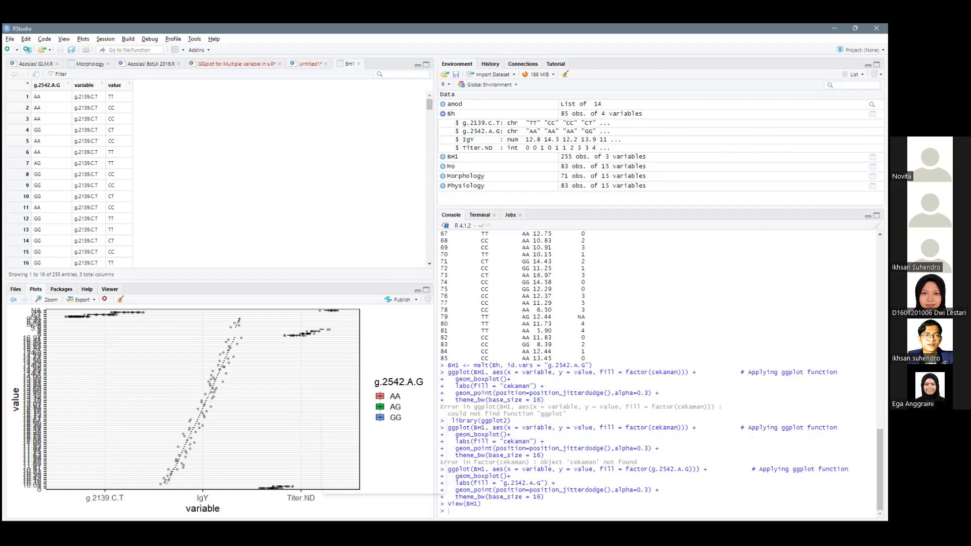
# Delete the g.2542 A>G column from the maximized D2 G2 sheet
pyautogui.click(526, 510)
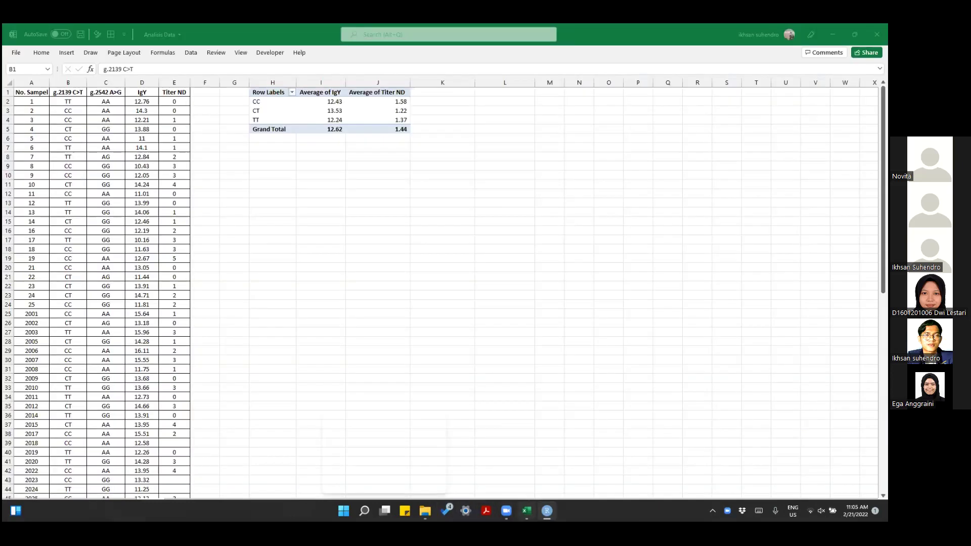
pyautogui.hotkey('alt', 'Tab')
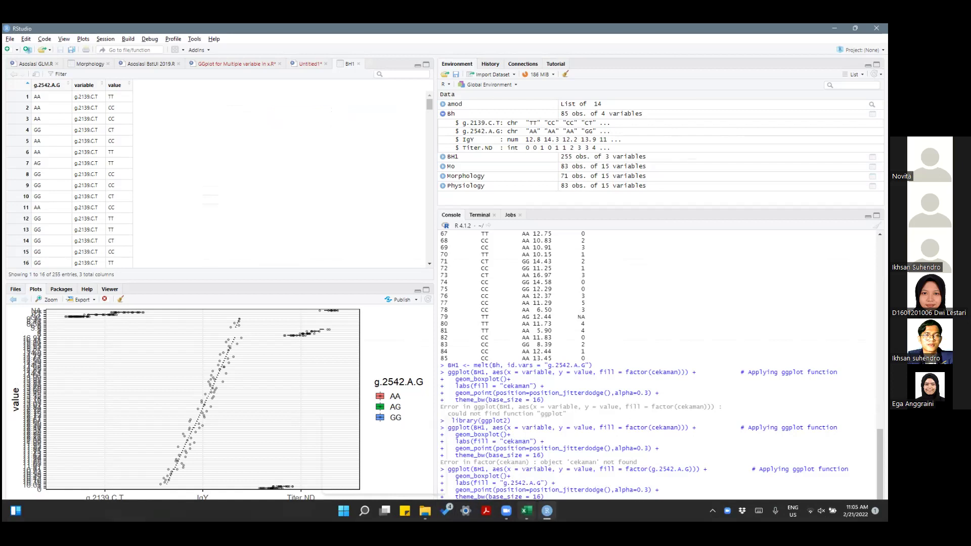
pyautogui.click(526, 510)
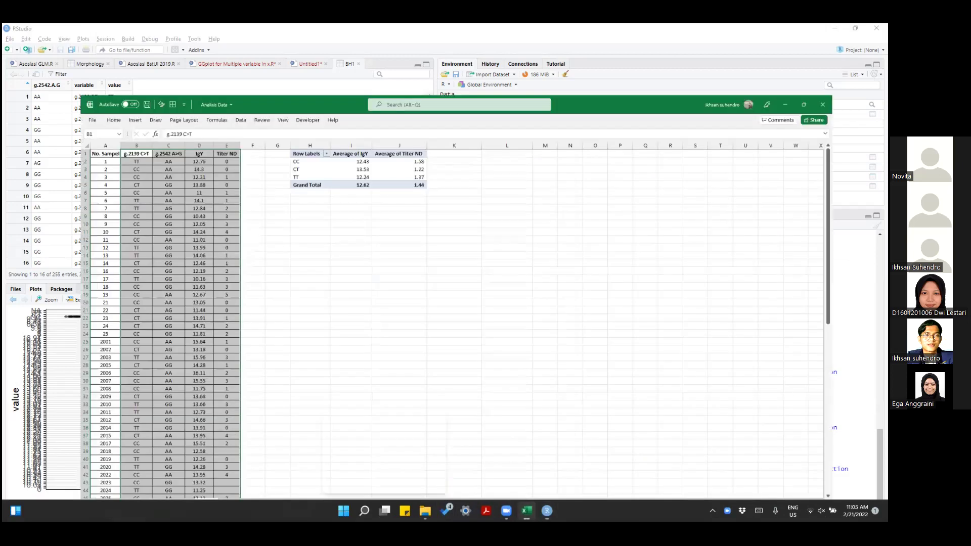
pyautogui.press('super+Up')
pyautogui.click(127, 129)
pyautogui.rightClick(114, 83)
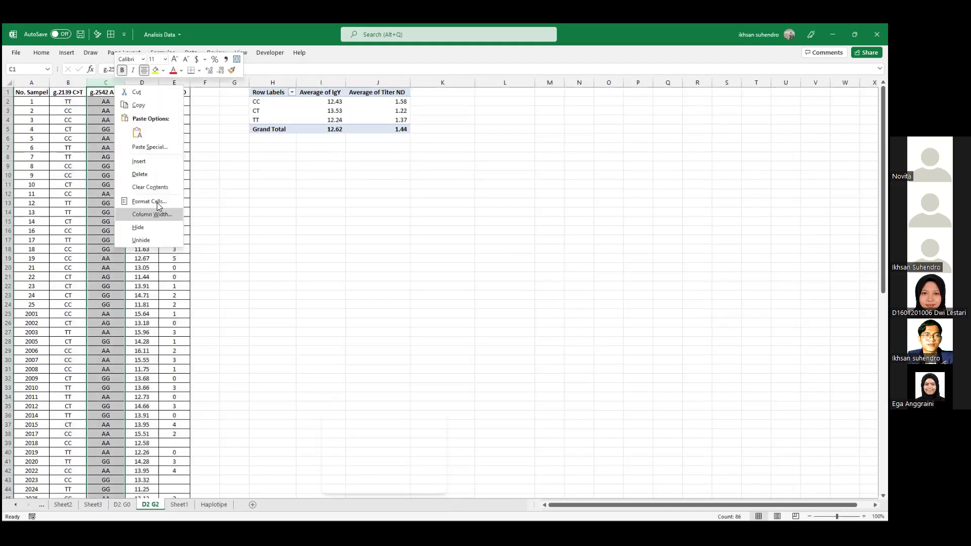
pyautogui.click(153, 176)
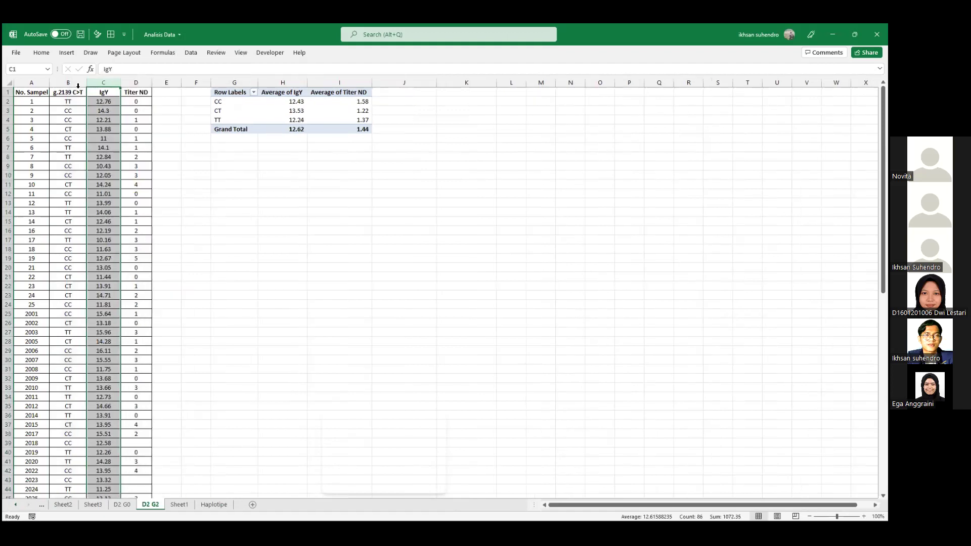
# Copy the g.2139 C>T, IgY and Titer ND columns (B1:D86)
pyautogui.click(77, 86)
pyautogui.hotkey('shift', 'Right')
pyautogui.hotkey('shift', 'Right')
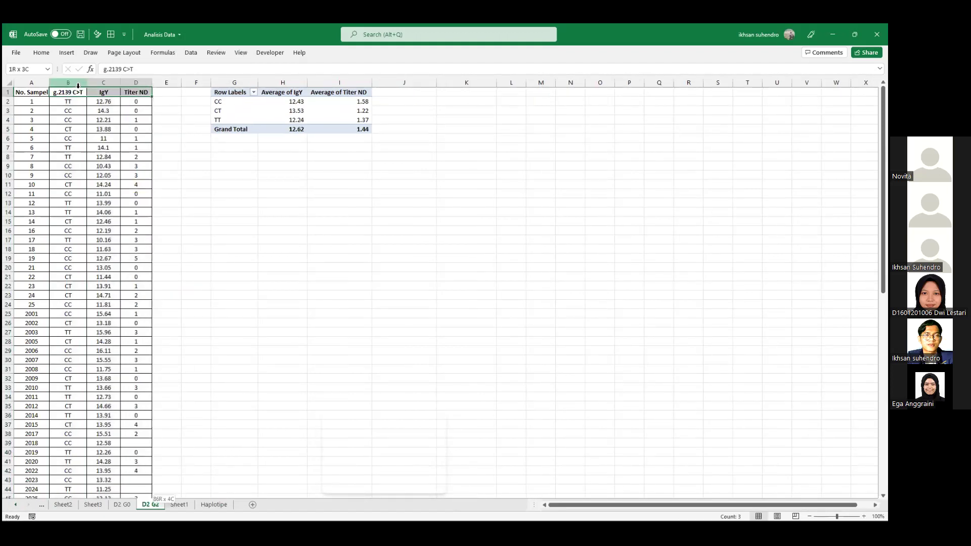
pyautogui.hotkey('ctrl', 'shift', 'Down')
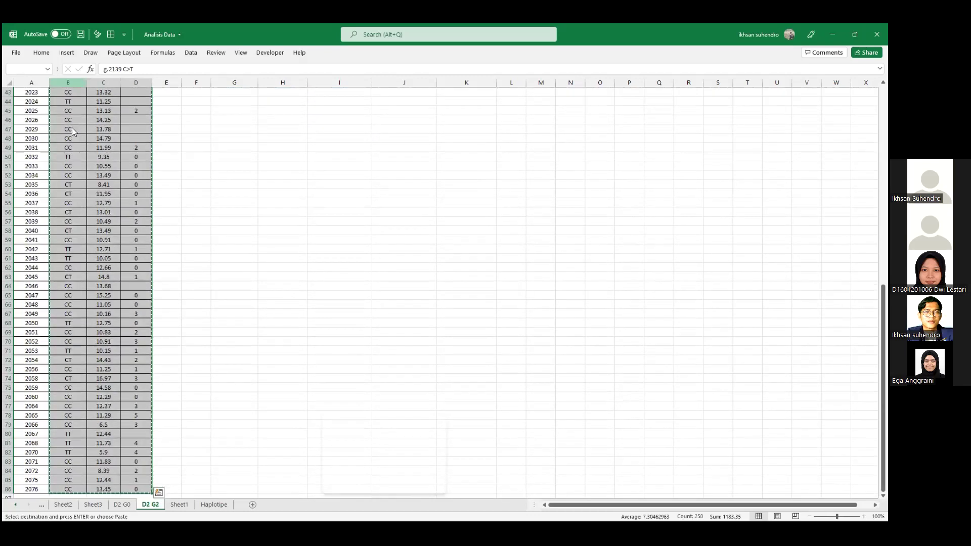
pyautogui.hotkey('ctrl', 'c')
pyautogui.hotkey('alt', 'Tab')
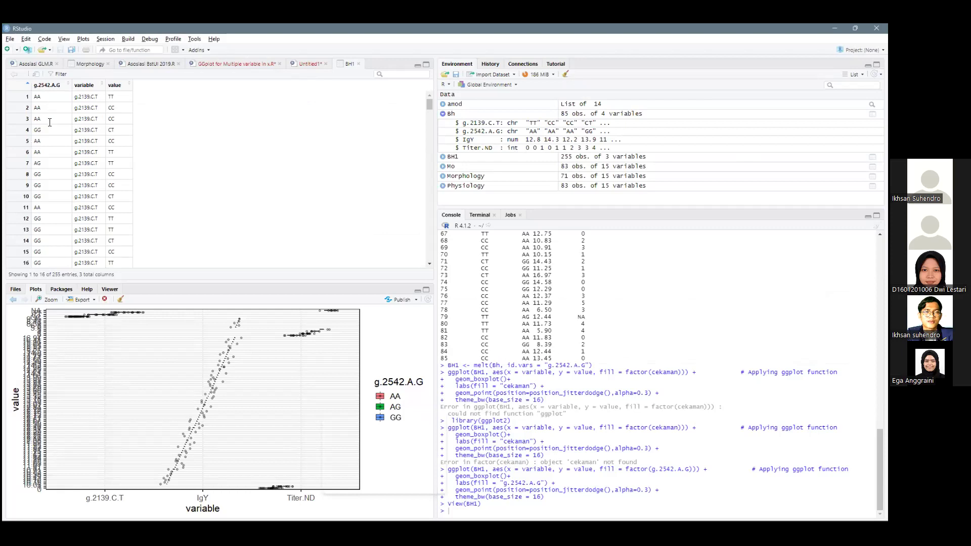
pyautogui.hotkey('ctrl', 'shift', 'Tab')
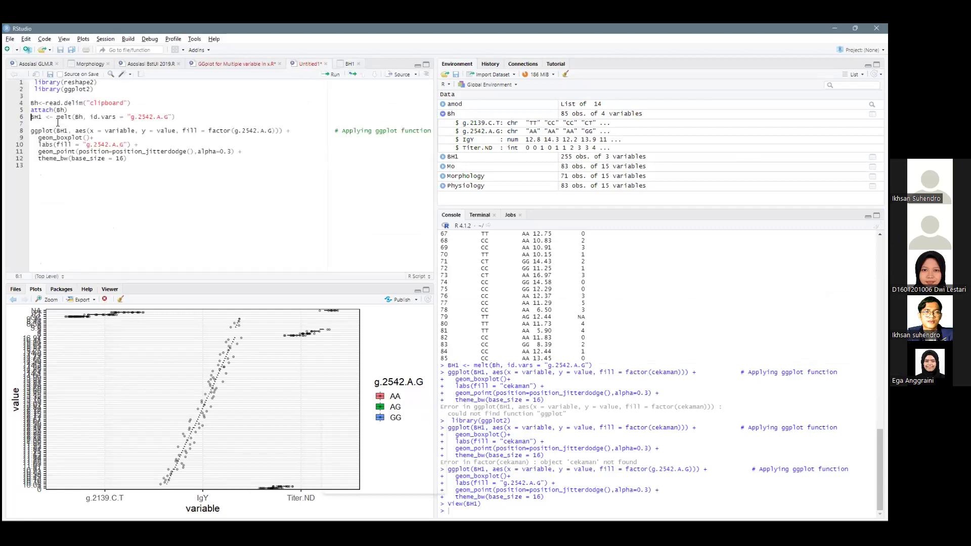
# Rerun the melt and boxplot, view BH1, then rerun the read, attach and melt lines
pyautogui.hotkey('ctrl', 'Return')
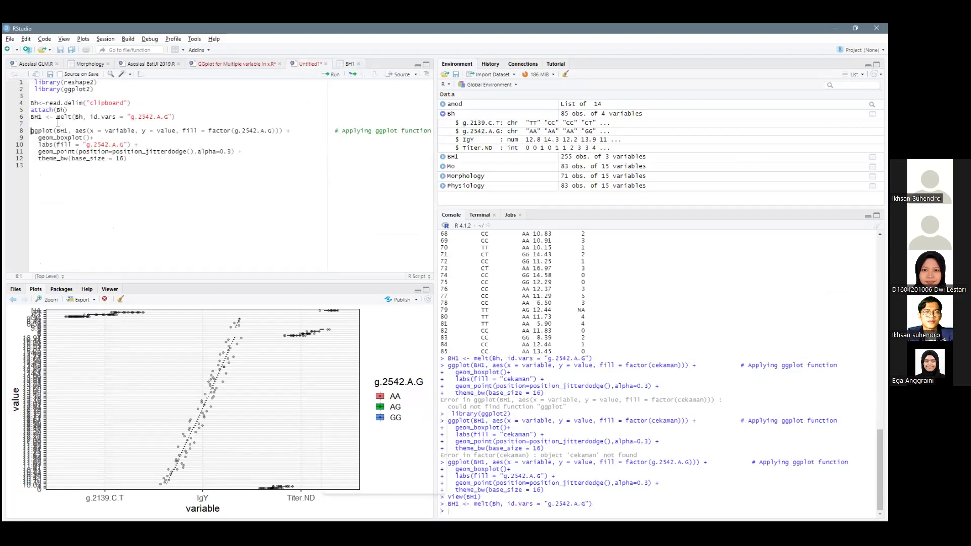
pyautogui.hotkey('ctrl', 'Return')
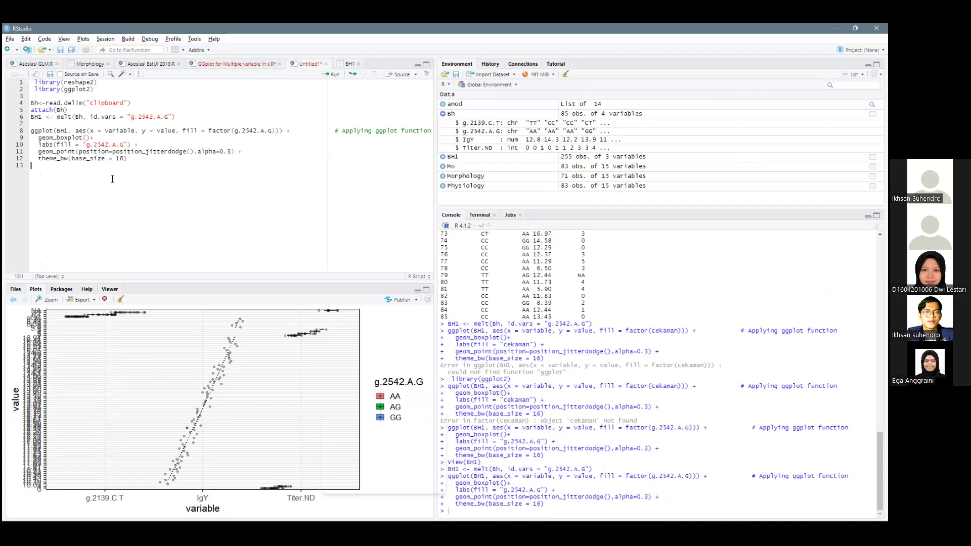
pyautogui.click(872, 156)
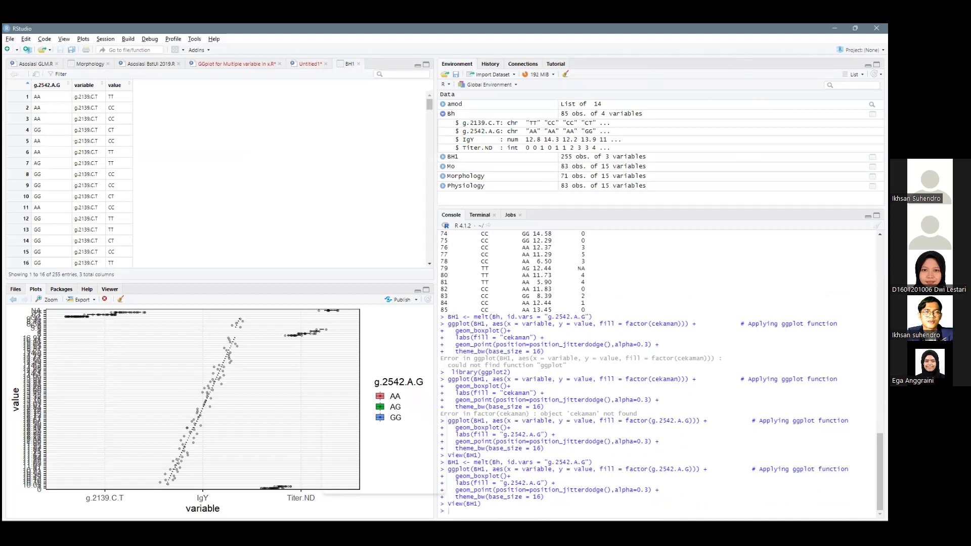
pyautogui.click(318, 64)
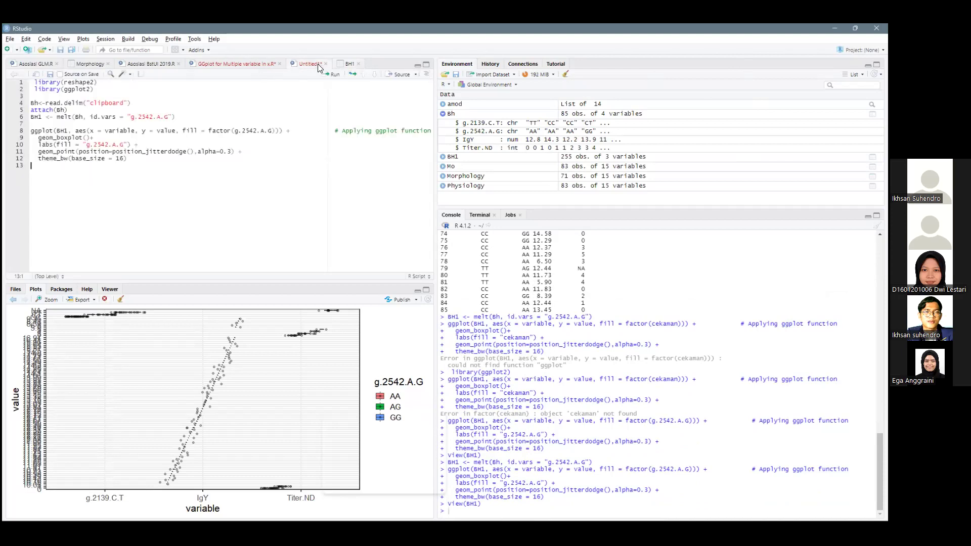
pyautogui.click(57, 109)
pyautogui.hotkey('ctrl', 'Return')
pyautogui.hotkey('ctrl', 'Return')
pyautogui.hotkey('ctrl', 'Return')
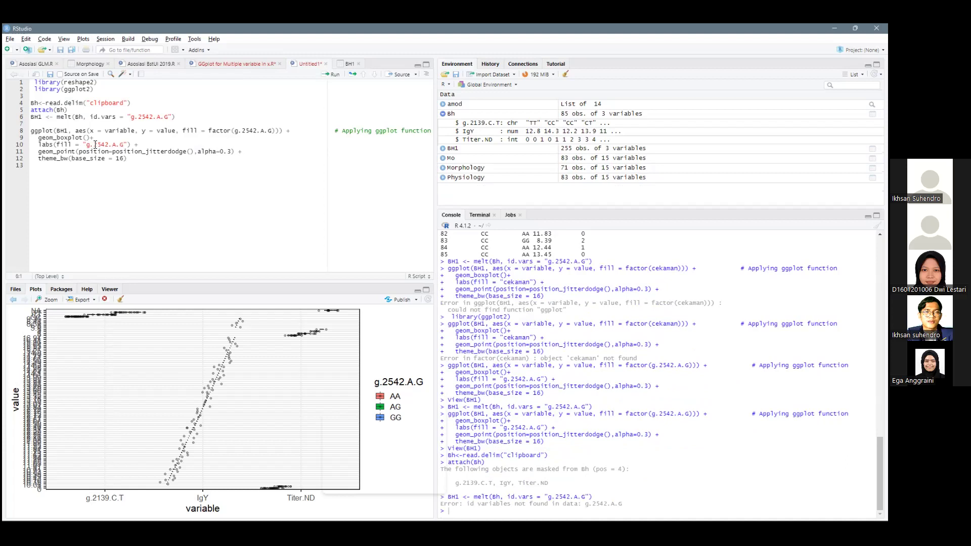
# Change the melt id variable and legend label from g.2542.A.G to g.2139.C.T
pyautogui.moveTo(126, 151)
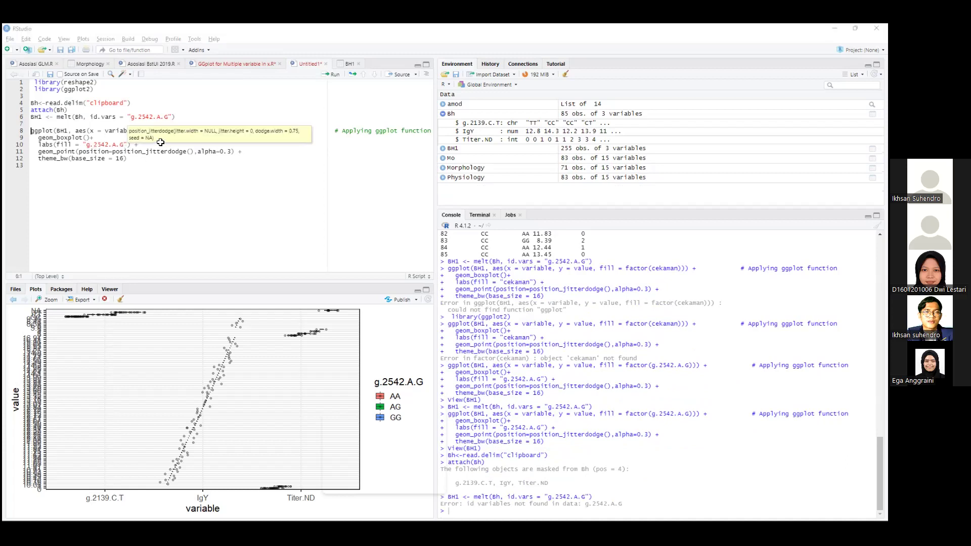
pyautogui.hotkey('alt', 'Tab')
pyautogui.scroll(14, 135, 161)
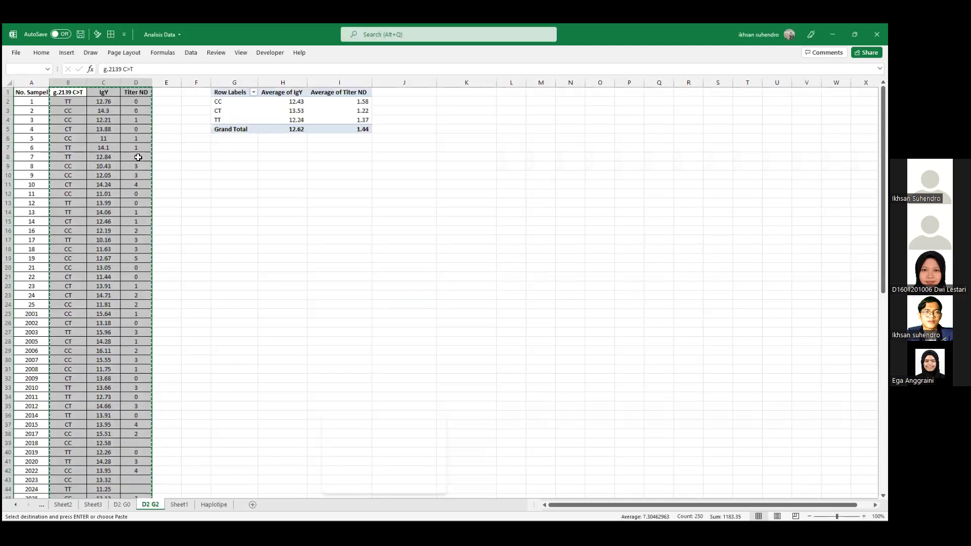
pyautogui.click(76, 94)
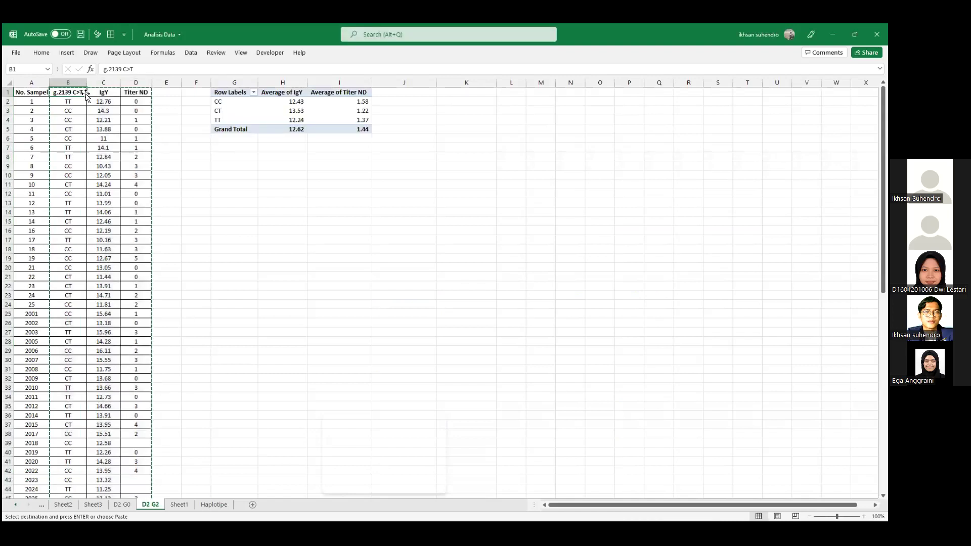
pyautogui.hotkey('alt', 'Tab')
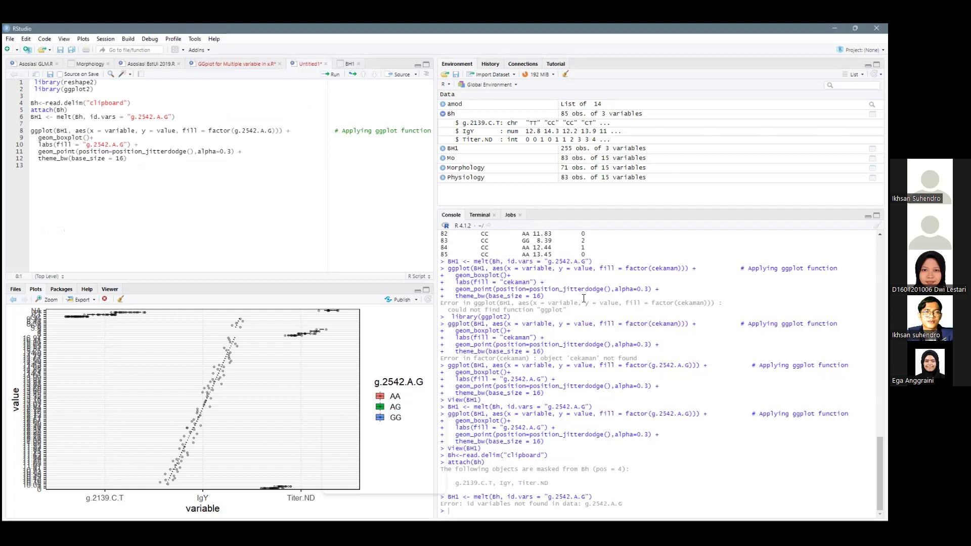
pyautogui.scroll(7, 583, 298)
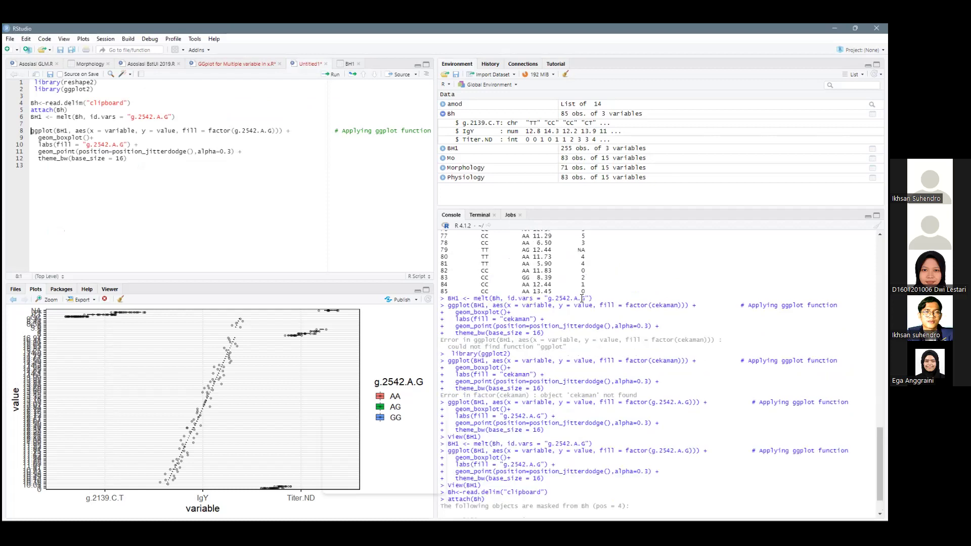
pyautogui.scroll(10, 551, 314)
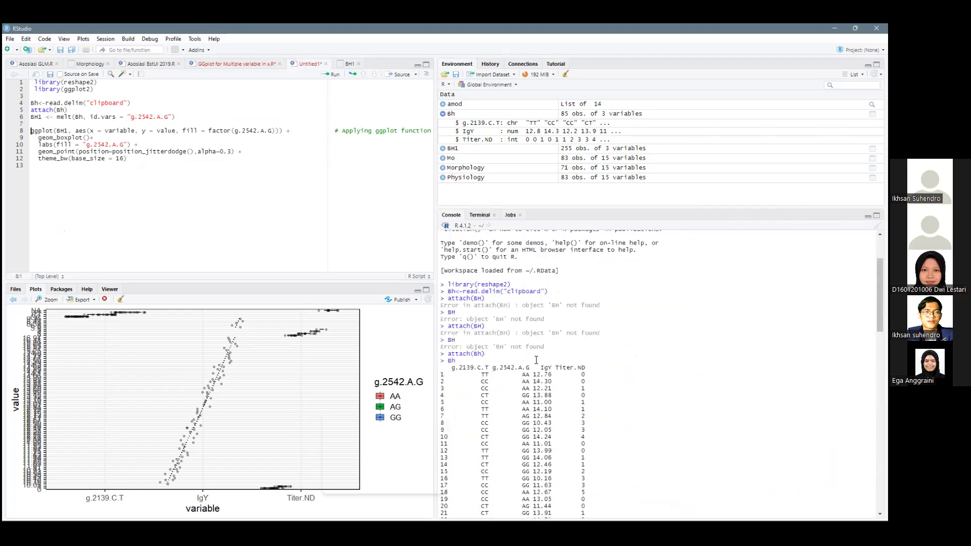
pyautogui.moveTo(450, 369); pyautogui.dragTo(487, 366)
pyautogui.click(104, 110)
pyautogui.doubleClick(150, 117)
pyautogui.hotkey('ctrl', 'v')
pyautogui.doubleClick(106, 145)
pyautogui.hotkey('ctrl', 'v')
pyautogui.click(122, 117)
pyautogui.hotkey('ctrl', 'Return')
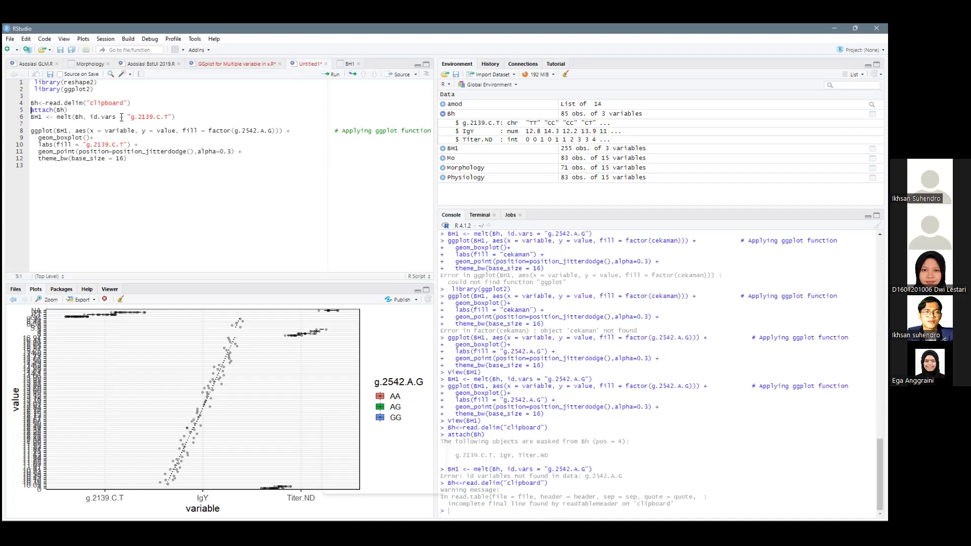
# Recopy the Excel data block and rerun the import, attach and melt lines
pyautogui.hotkey('alt', 'Tab')
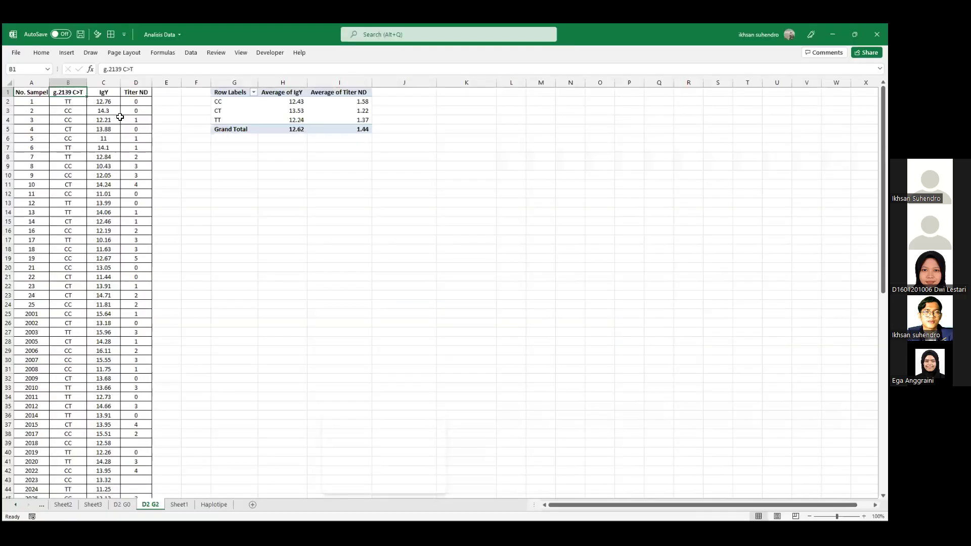
pyautogui.hotkey('ctrl', 'a')
pyautogui.scroll(-14, 120, 116)
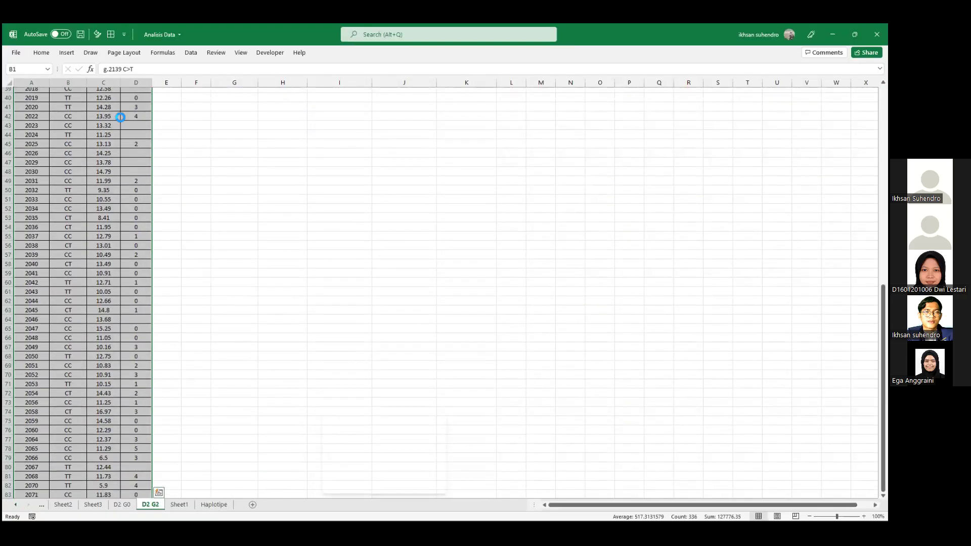
pyautogui.hotkey('ctrl', 'c')
pyautogui.click(430, 301)
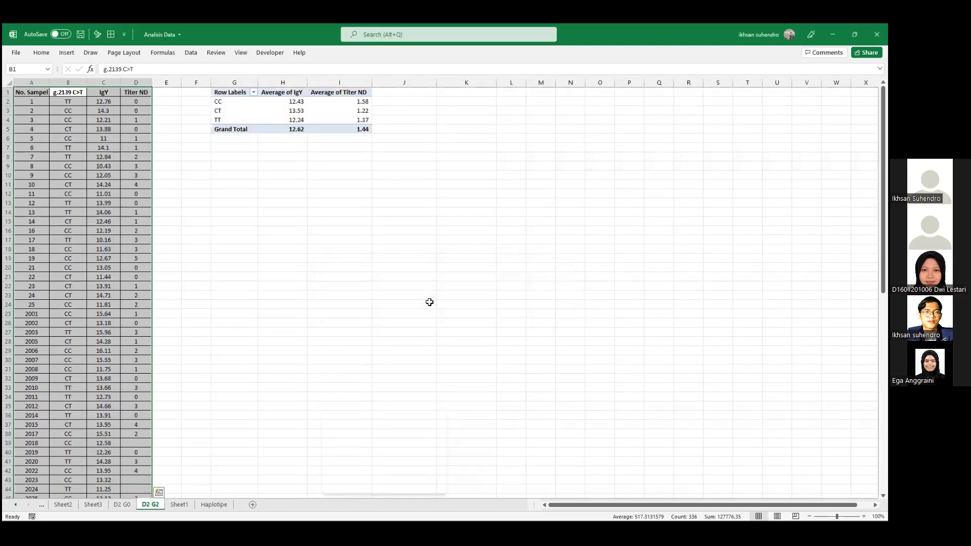
pyautogui.hotkey('alt', 'Tab')
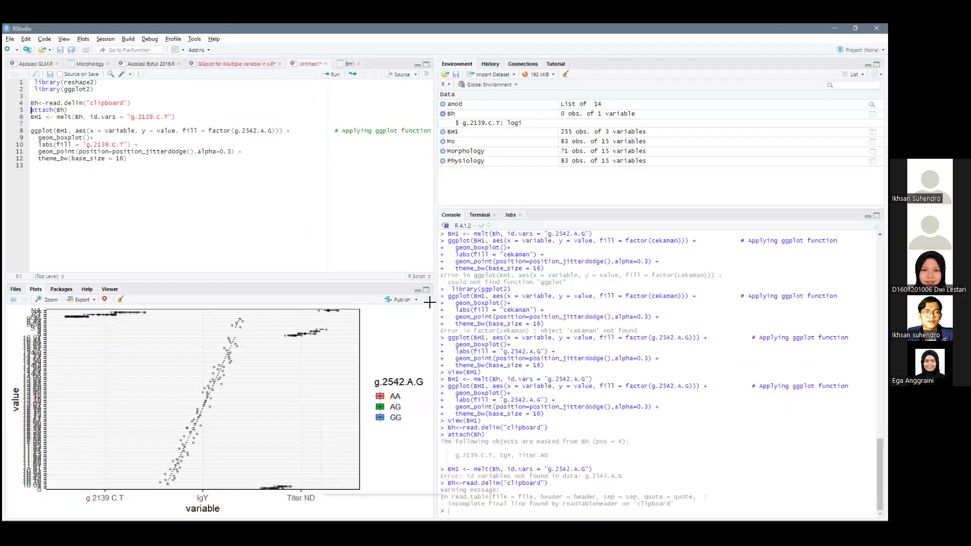
pyautogui.hotkey('ctrl', 'Return')
pyautogui.hotkey('ctrl', 'Return')
pyautogui.hotkey('ctrl', 'Return')
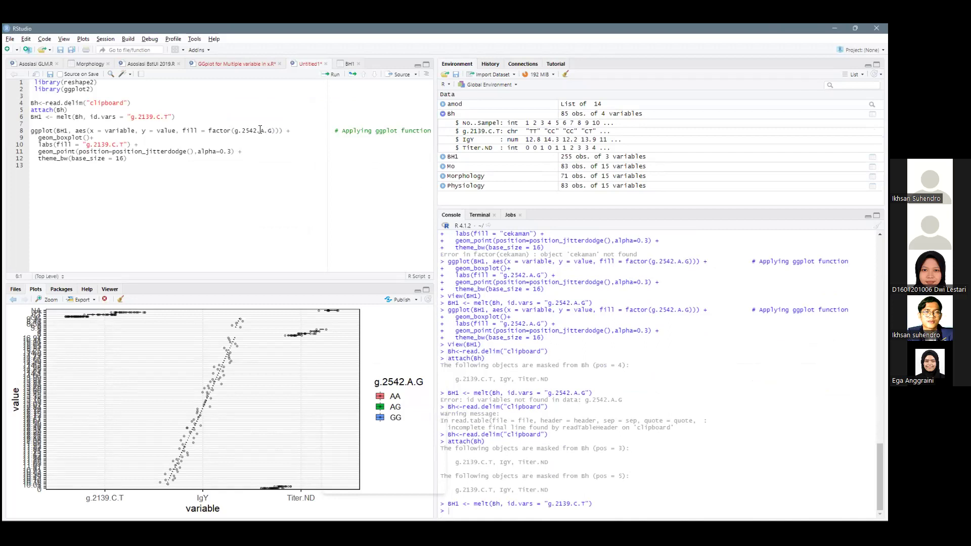
# Change the boxplot fill to g.2139.C.T and redraw it
pyautogui.doubleClick(161, 116)
pyautogui.doubleClick(262, 131)
pyautogui.hotkey('ctrl', 'v')
pyautogui.hotkey('ctrl', 'Return')
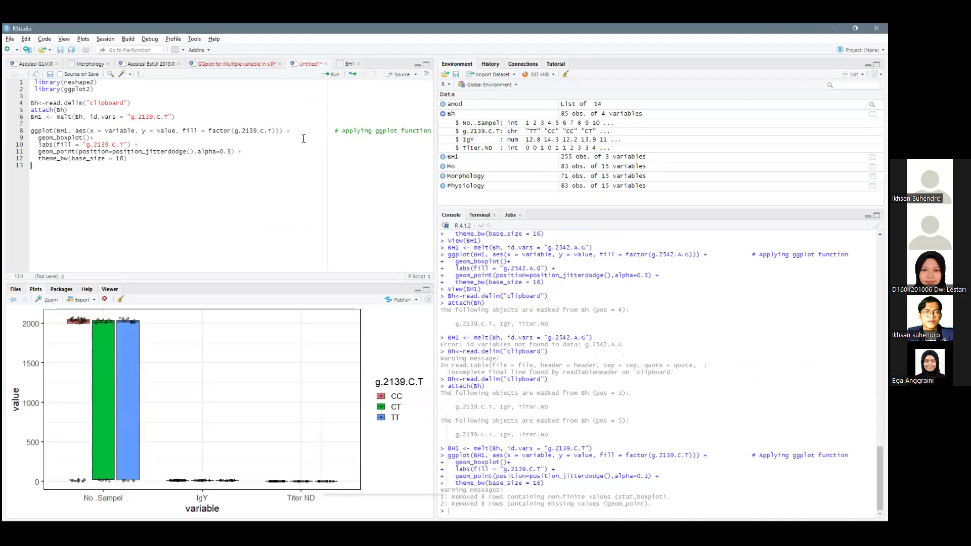
pyautogui.hotkey('alt', 'Tab')
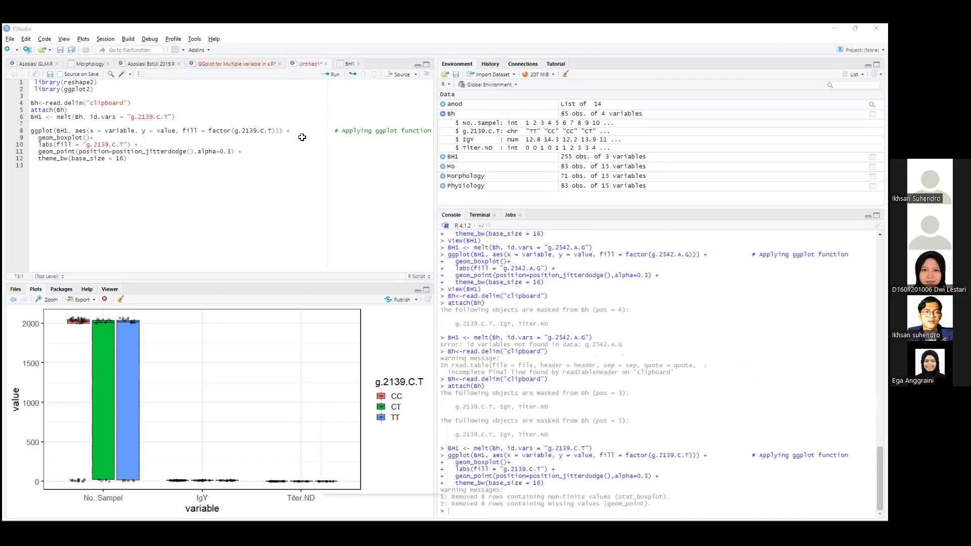
pyautogui.click(72, 94)
# Recopy the three Excel columns, reload Bh, and redraw the IgY and Titer.ND boxplot
pyautogui.hotkey('ctrl', 'a')
pyautogui.scroll(-13, 71, 95)
pyautogui.scroll(-1, 72, 95)
pyautogui.hotkey('ctrl', 'c')
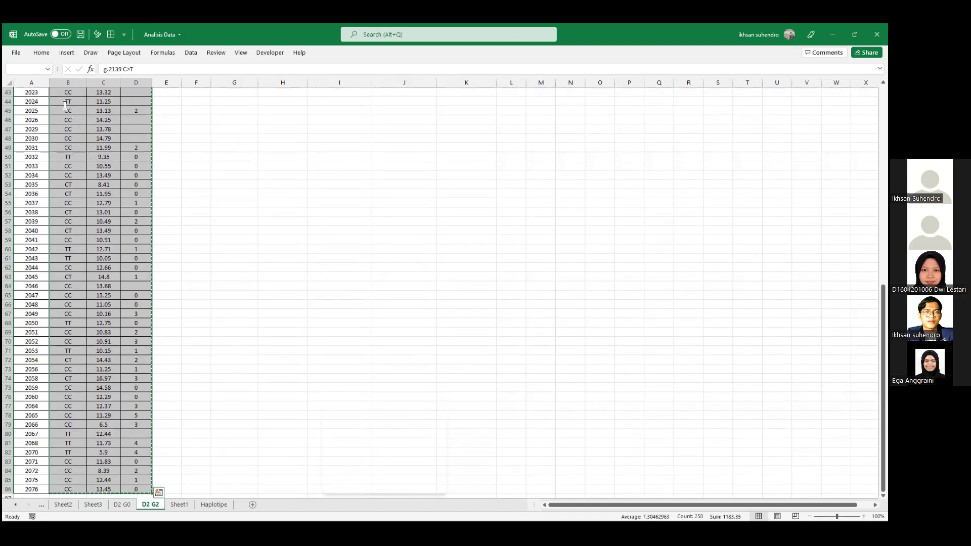
pyautogui.hotkey('alt', 'Tab')
pyautogui.click(114, 103)
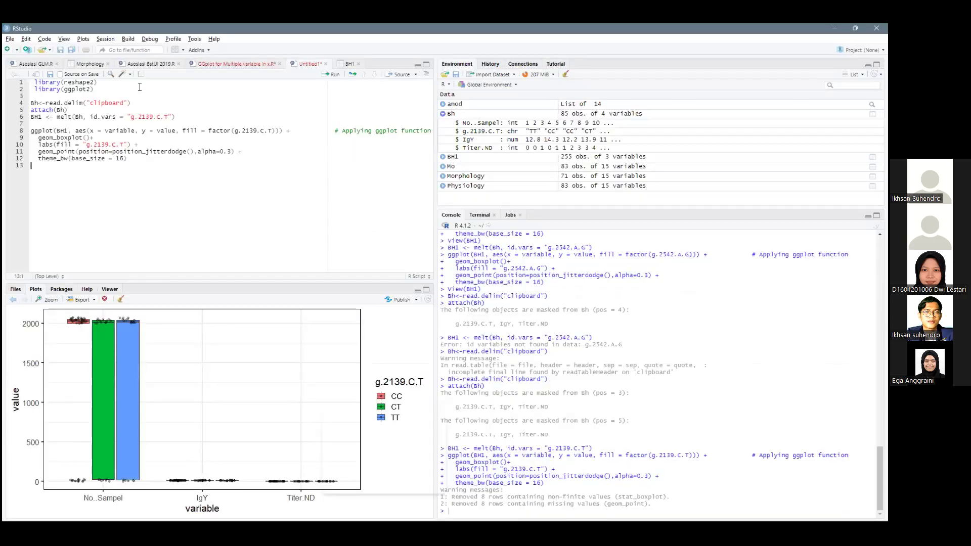
pyautogui.hotkey('ctrl', 'Return')
pyautogui.hotkey('ctrl', 'Return')
pyautogui.hotkey('ctrl', 'Return')
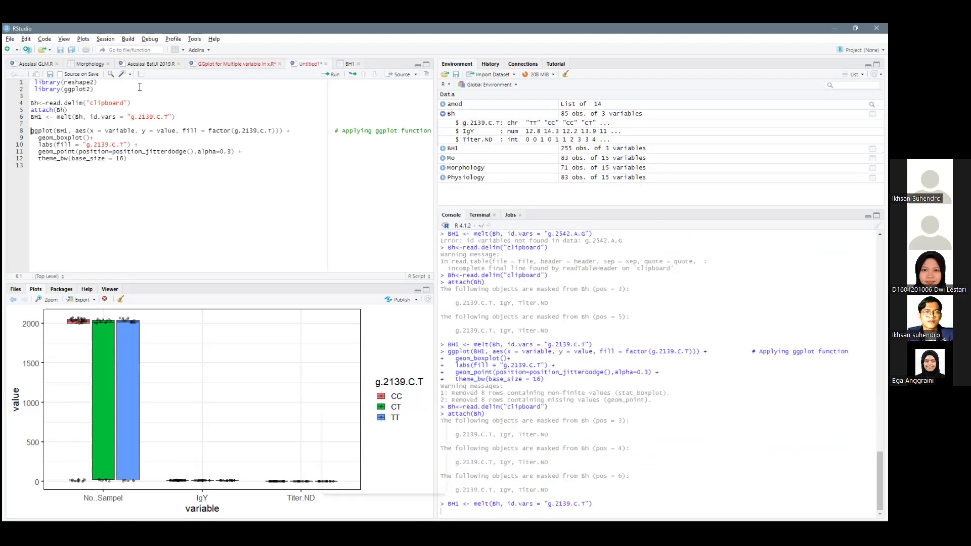
pyautogui.hotkey('ctrl', 'Return')
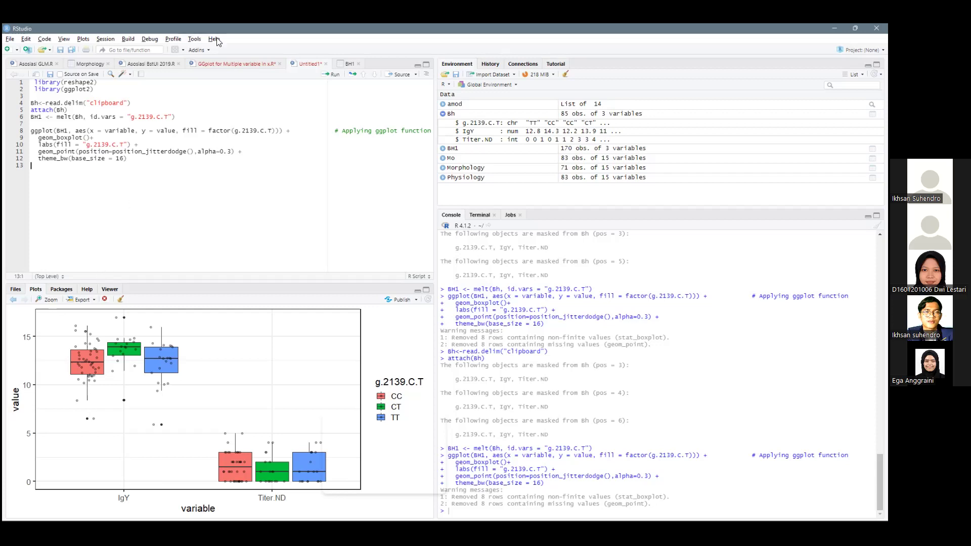
pyautogui.click(45, 64)
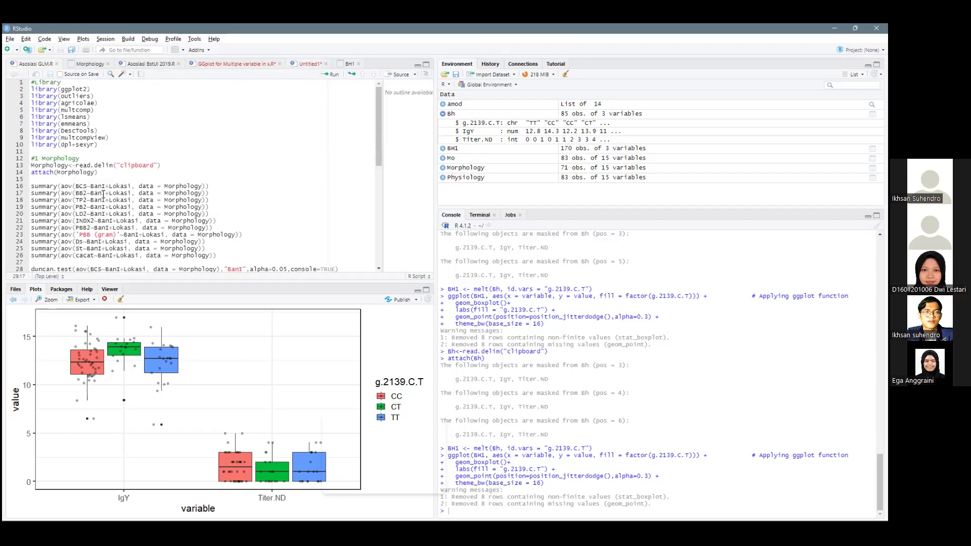
pyautogui.scroll(-10, 99, 186)
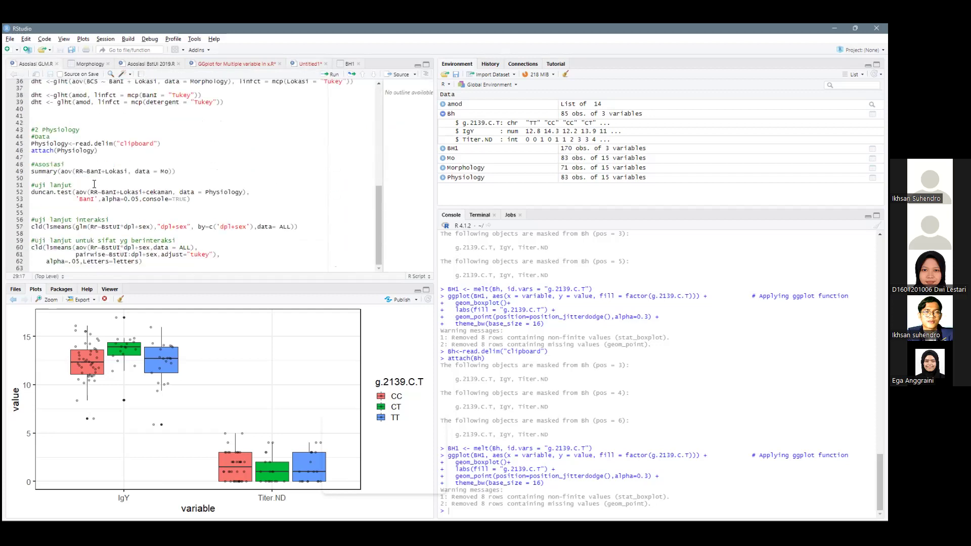
pyautogui.scroll(10, 94, 184)
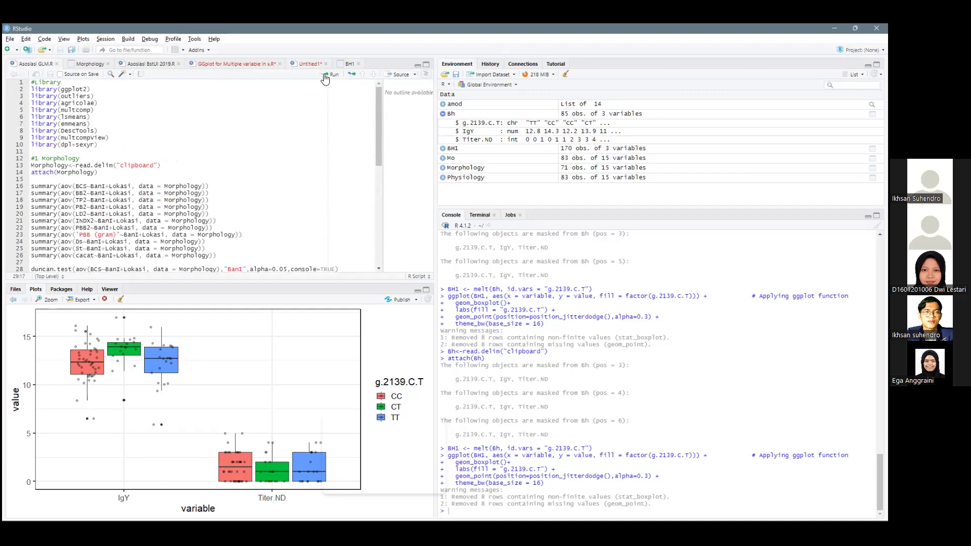
pyautogui.click(310, 65)
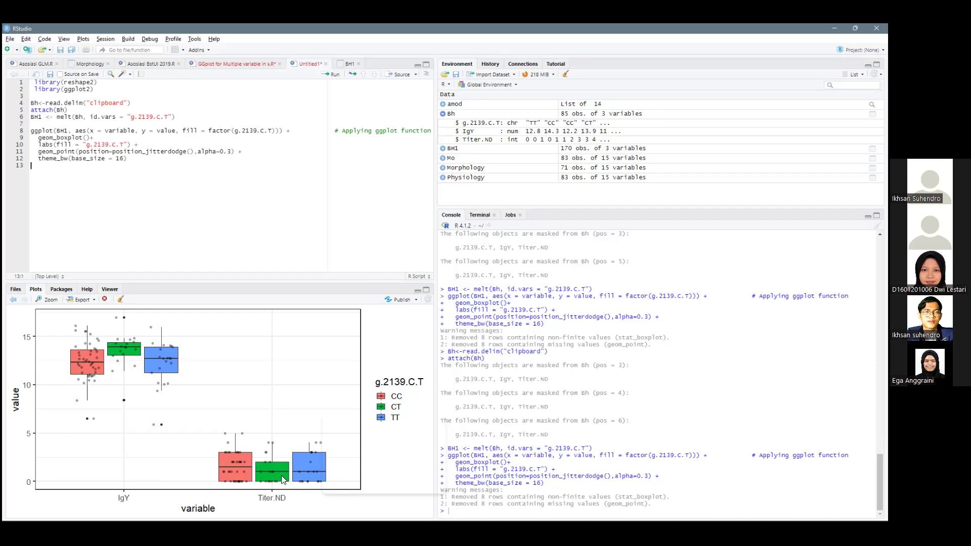
# Load the outliers package with library(outliers)
pyautogui.write('libra')
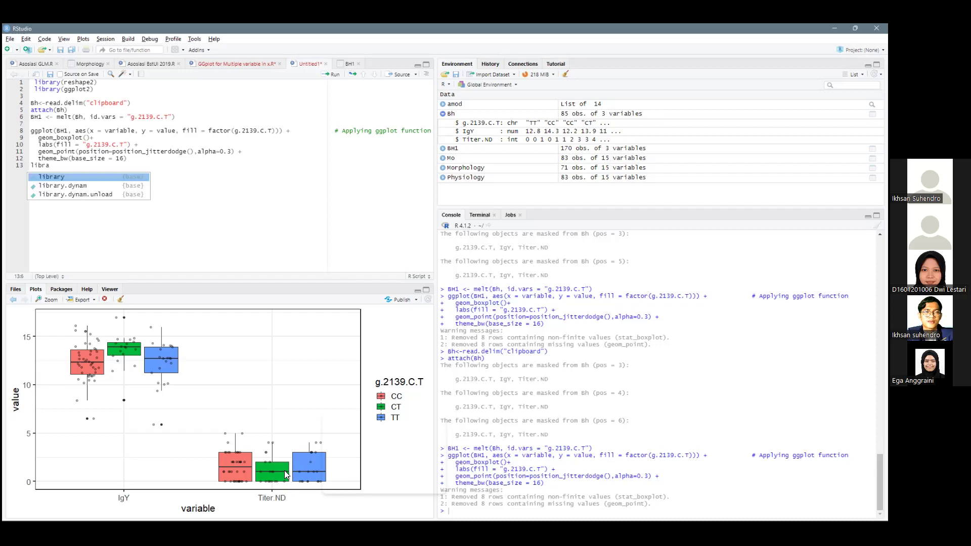
pyautogui.press('Tab')
pyautogui.write('outl')
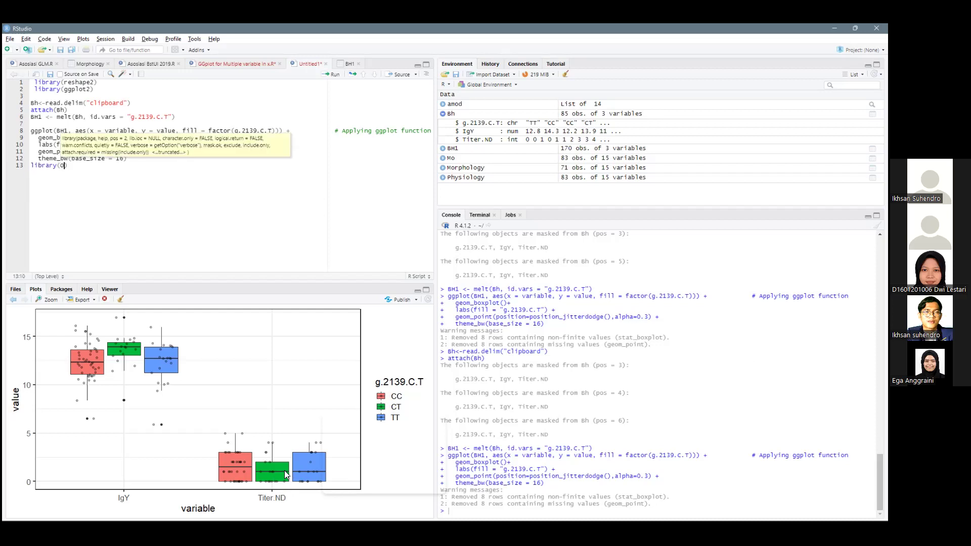
pyautogui.press('Tab')
pyautogui.hotkey('ctrl', 'Return')
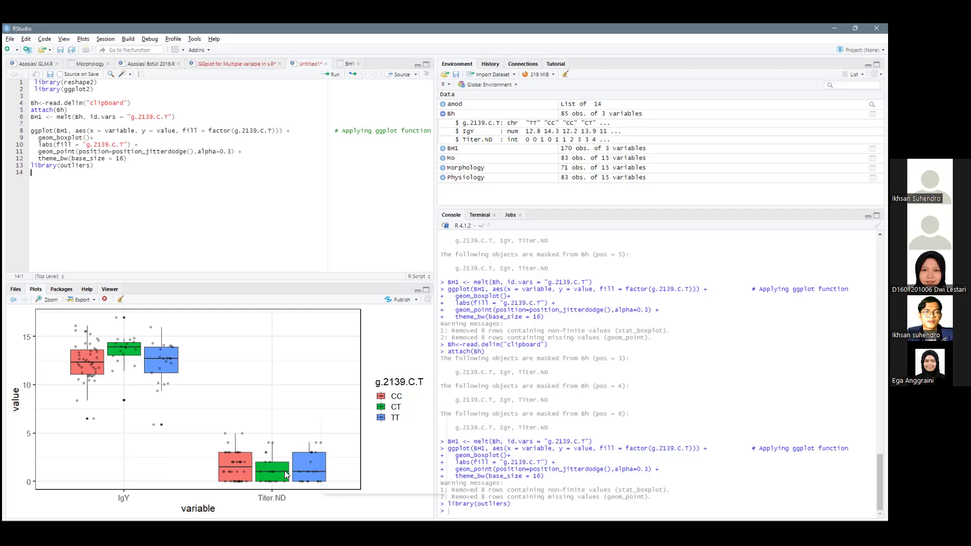
# Run grubbs.test(IgY, type = 10, opposite = FALSE), which flags 5.9 as an outlier (p = 0.02103)
pyautogui.write('grubb')
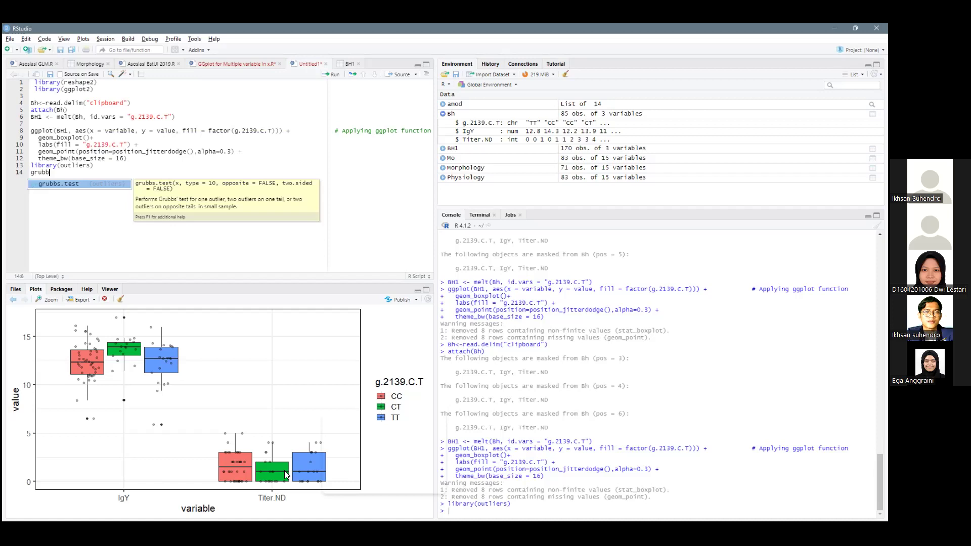
pyautogui.press('Tab')
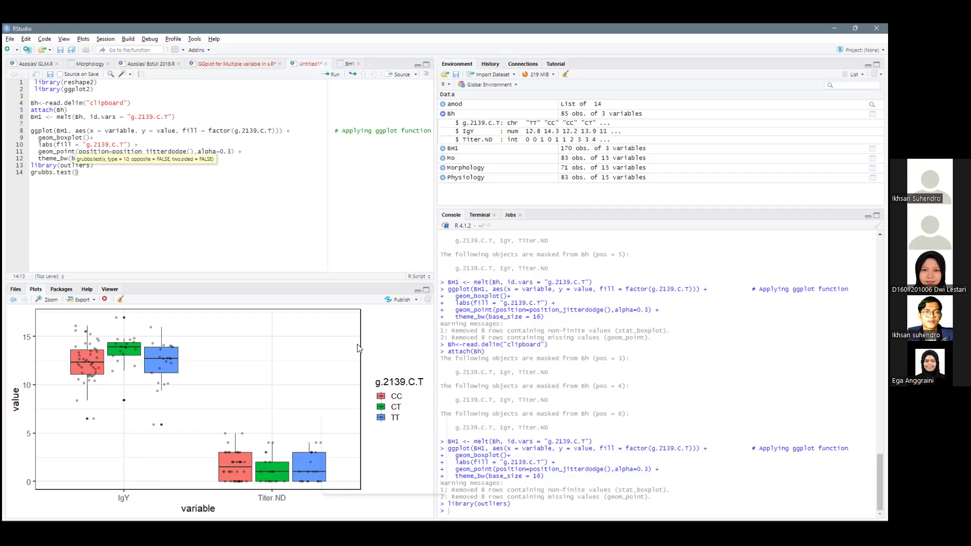
pyautogui.write('IgY,type')
pyautogui.press('Return')
pyautogui.write('10,oppo')
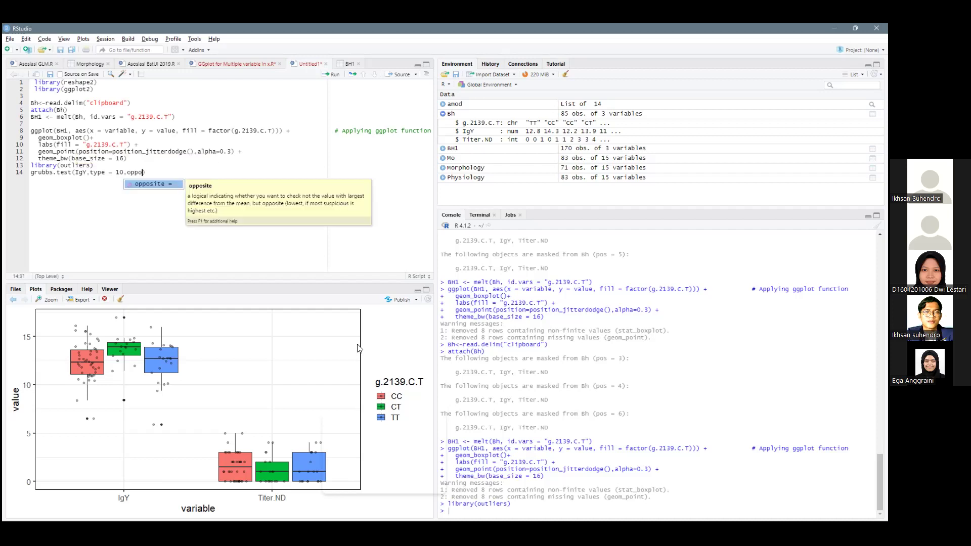
pyautogui.press('Tab')
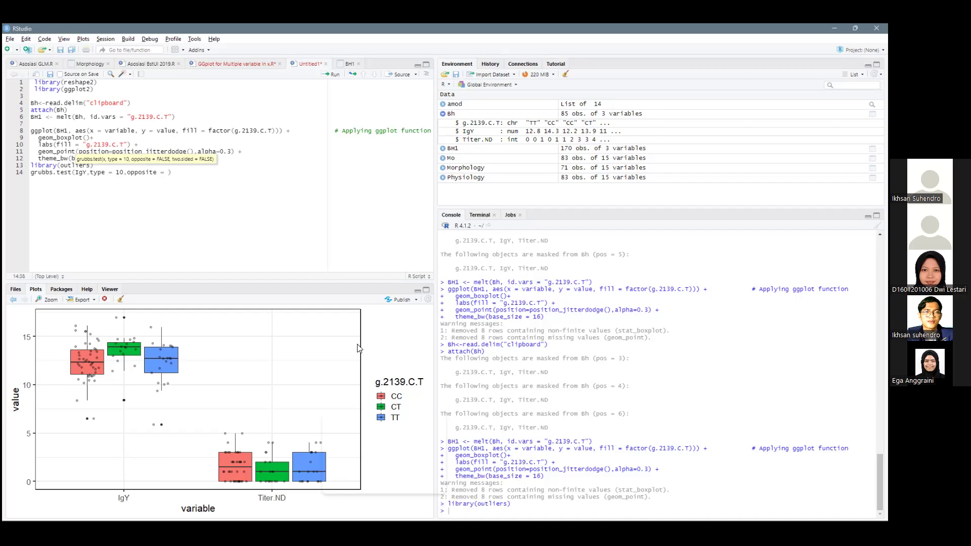
pyautogui.write('FALSE')
pyautogui.press('Return')
pyautogui.press('BackSpace')
pyautogui.write(')')
pyautogui.hotkey('ctrl', 'Return')
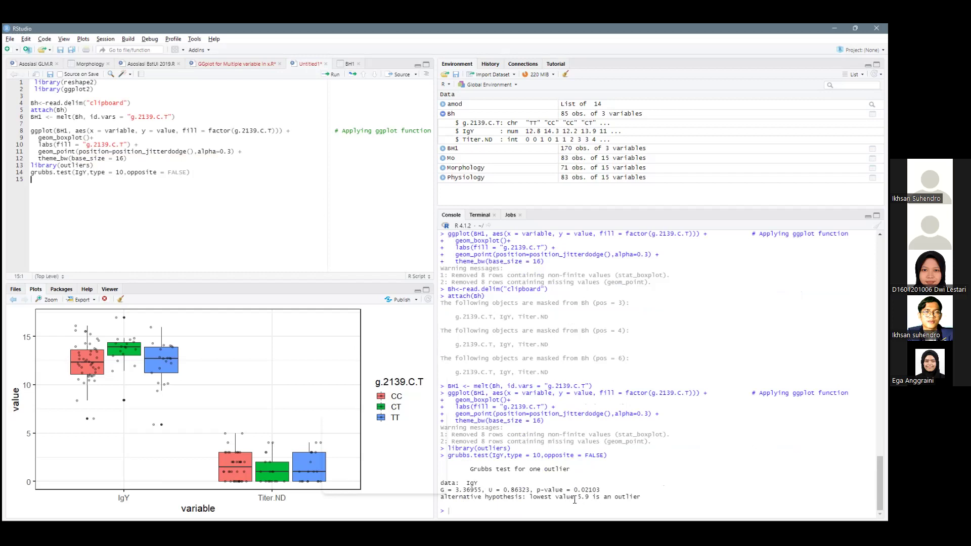
# Filter the D2 G2 header row A1:D1 and sort IgY smallest to largest, putting 5.9 in C2
pyautogui.hotkey('alt', 'Tab')
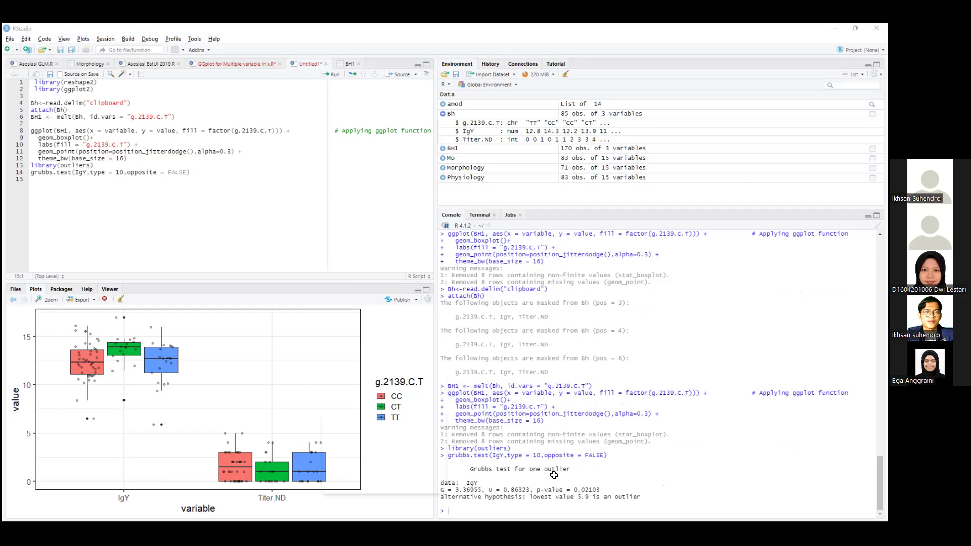
pyautogui.scroll(14, 62, 133)
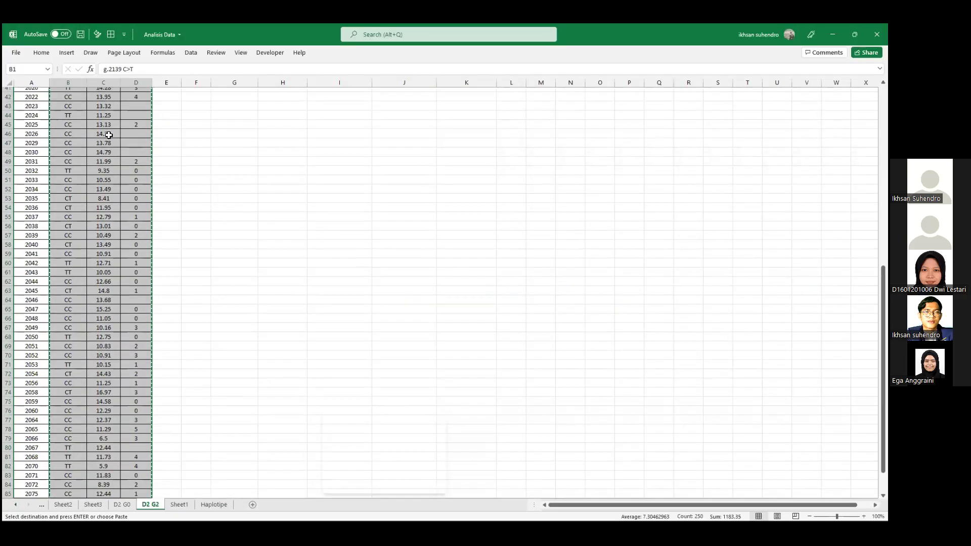
pyautogui.moveTo(49, 92); pyautogui.dragTo(177, 59)
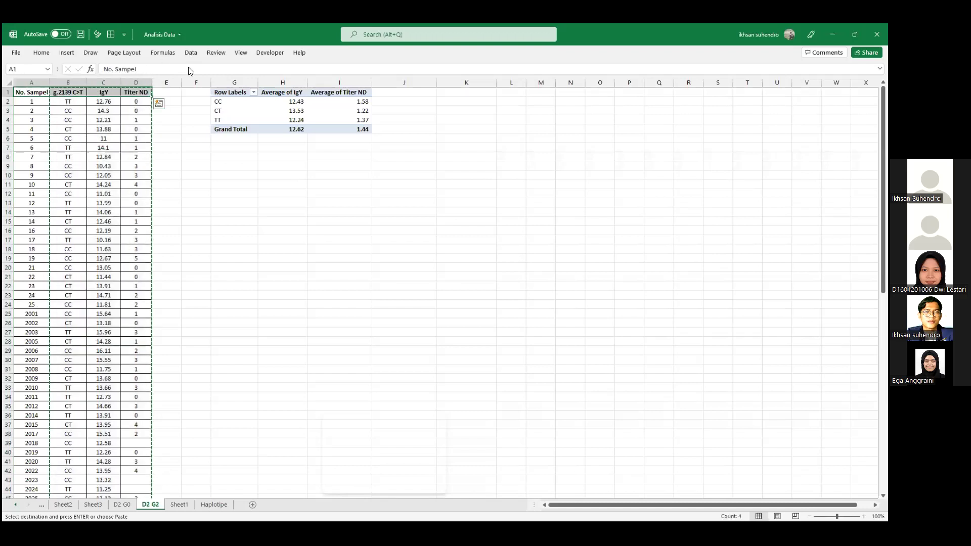
pyautogui.click(191, 52)
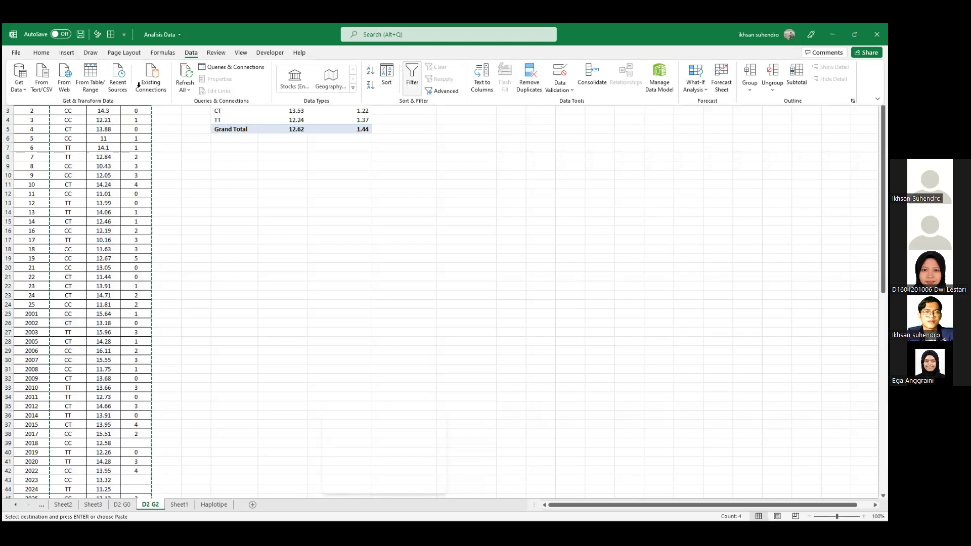
pyautogui.click(116, 92)
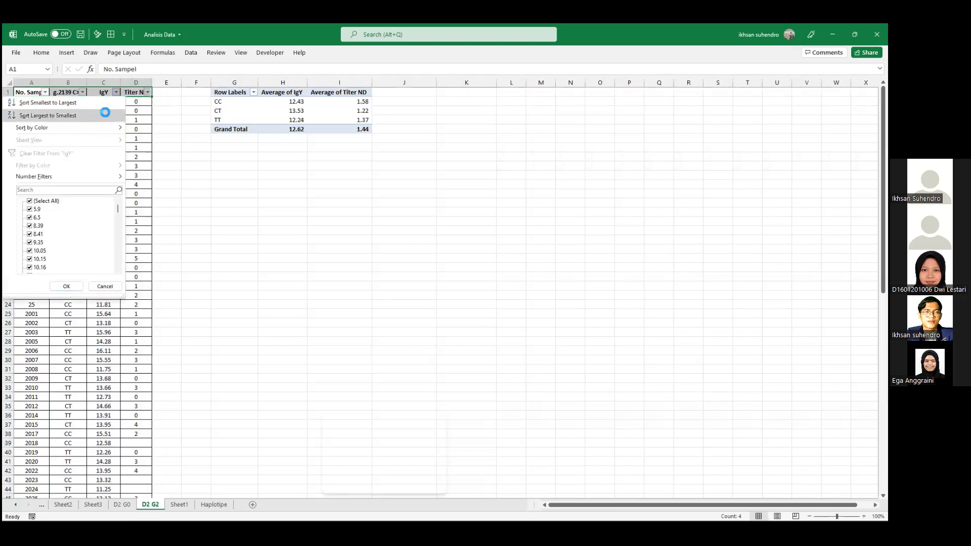
pyautogui.click(105, 115)
pyautogui.click(116, 92)
pyautogui.click(104, 102)
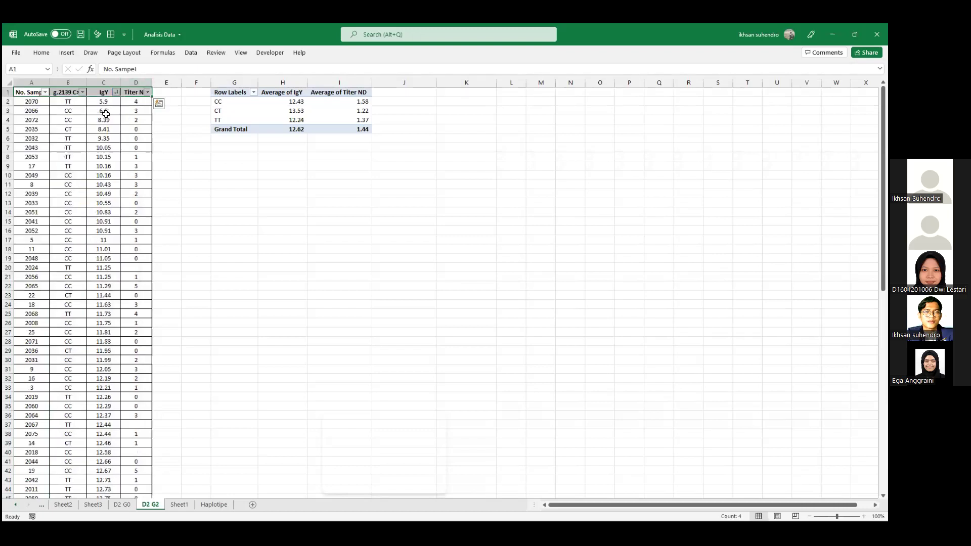
pyautogui.click(105, 115)
pyautogui.click(112, 104)
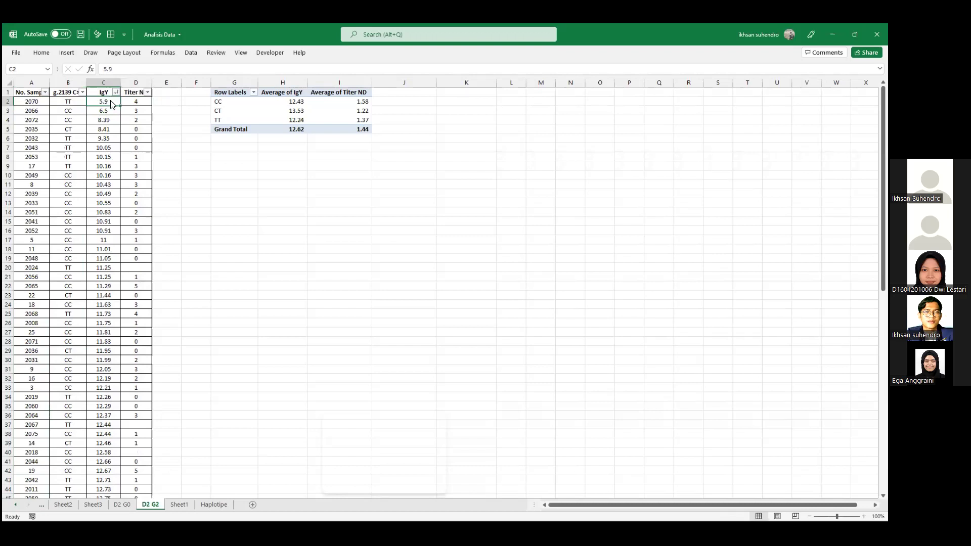
pyautogui.hotkey('alt', 'Tab')
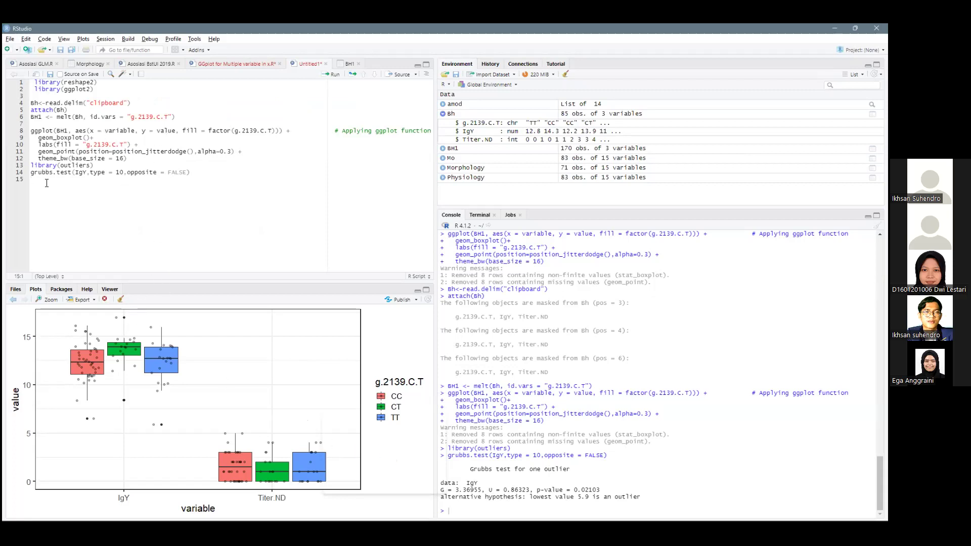
# Bring back the previous ggplot command at the console and position the cursor before y = value
pyautogui.press('Up')
pyautogui.press('Up')
pyautogui.press('Up')
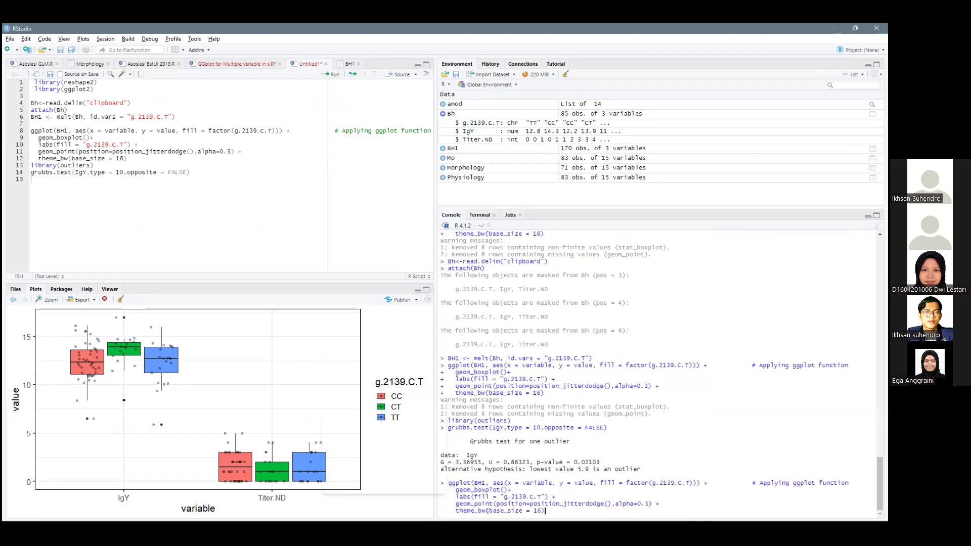
pyautogui.click(567, 484)
pyautogui.click(348, 64)
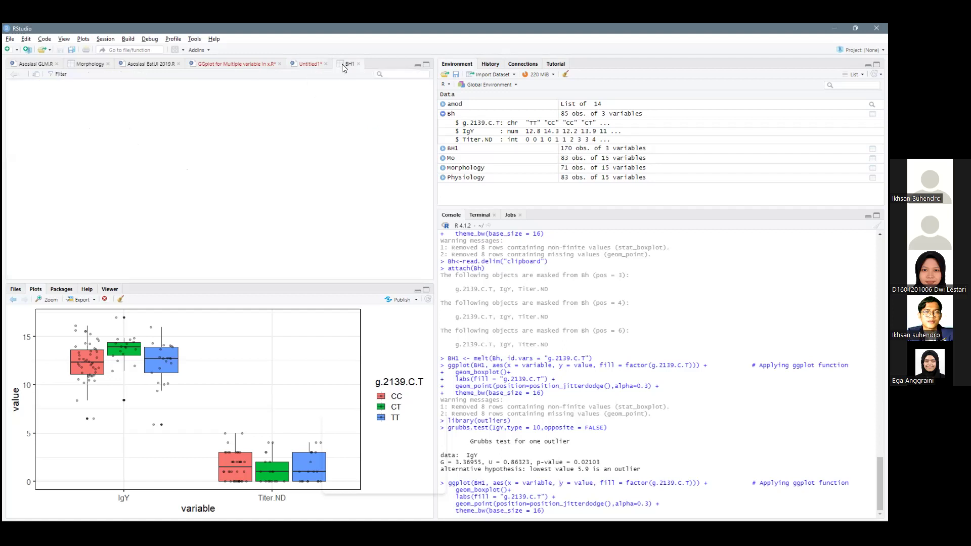
pyautogui.scroll(-15, 128, 164)
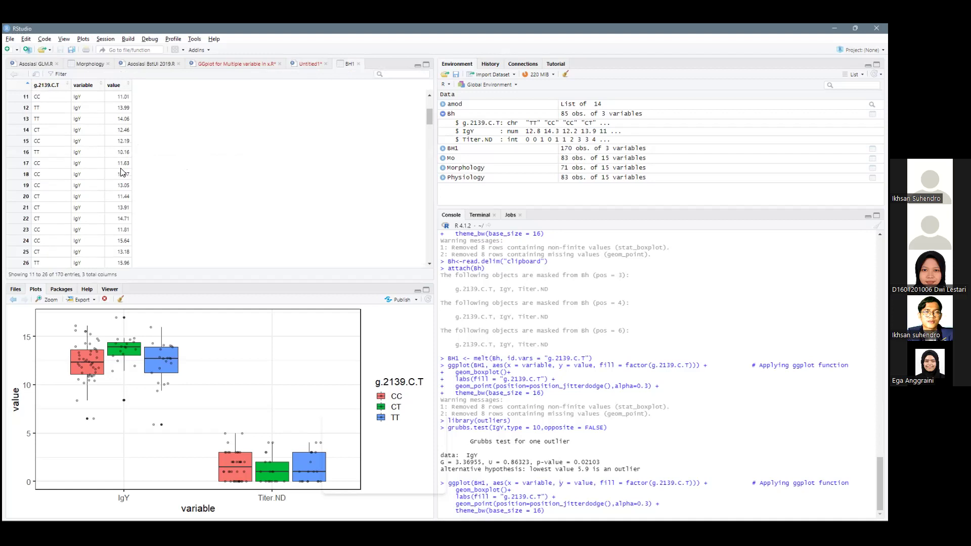
pyautogui.scroll(-5, 124, 166)
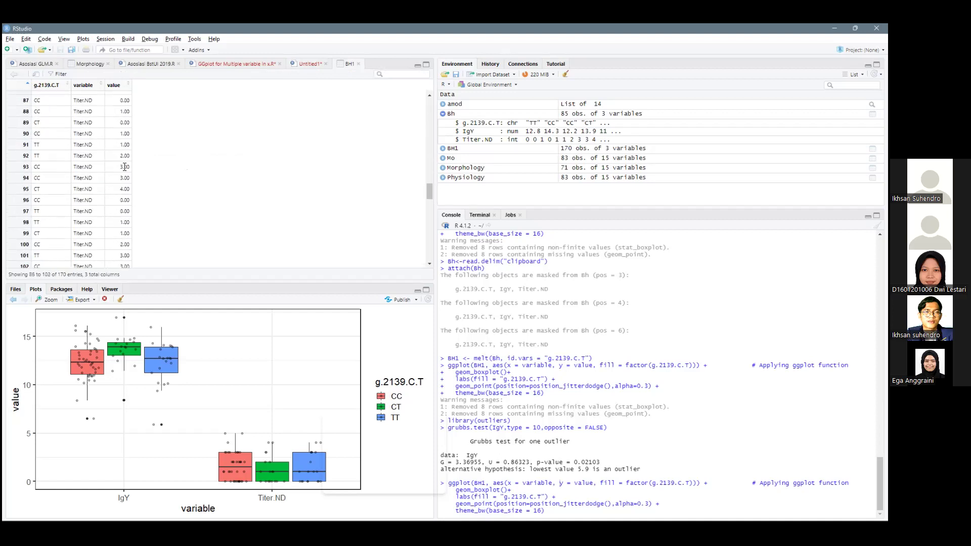
pyautogui.scroll(-3, 124, 167)
pyautogui.scroll(17, 124, 167)
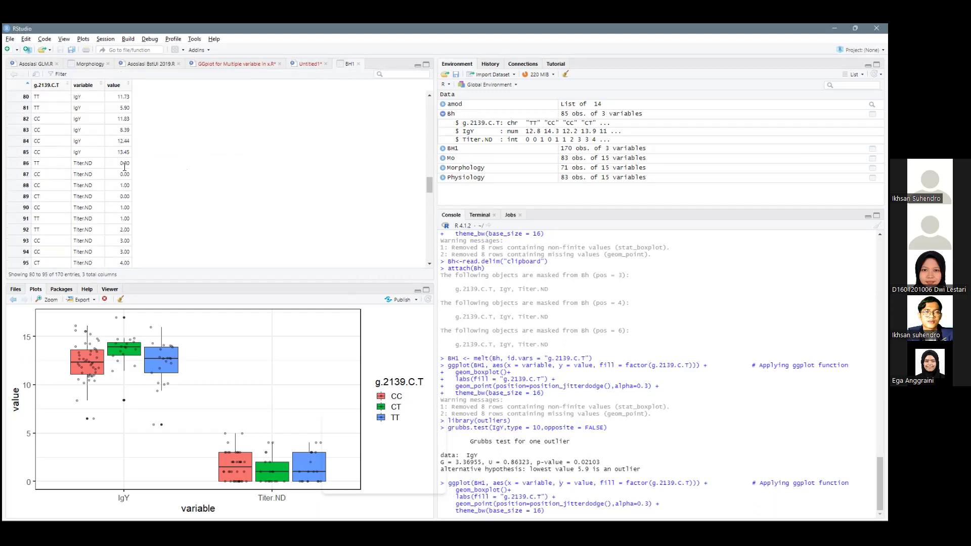
pyautogui.scroll(6, 124, 167)
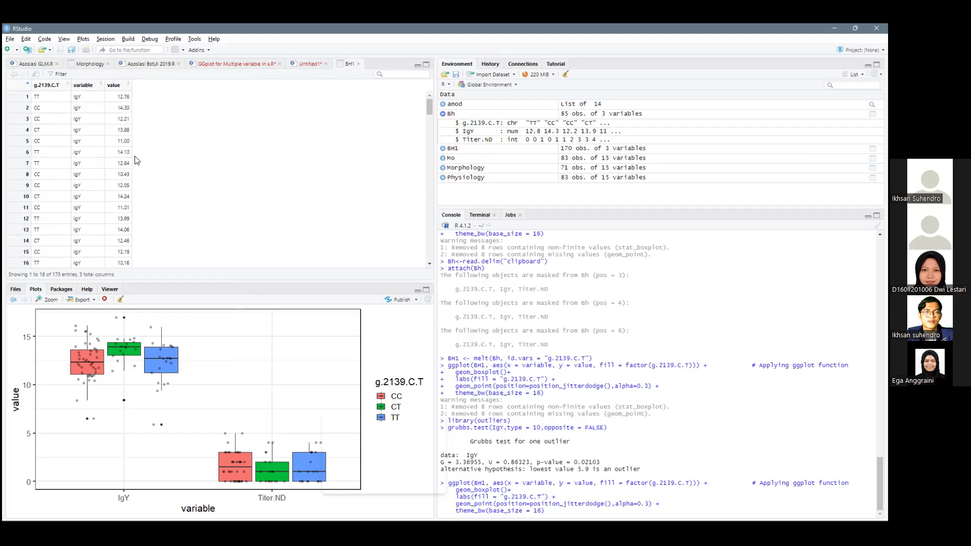
pyautogui.click(309, 64)
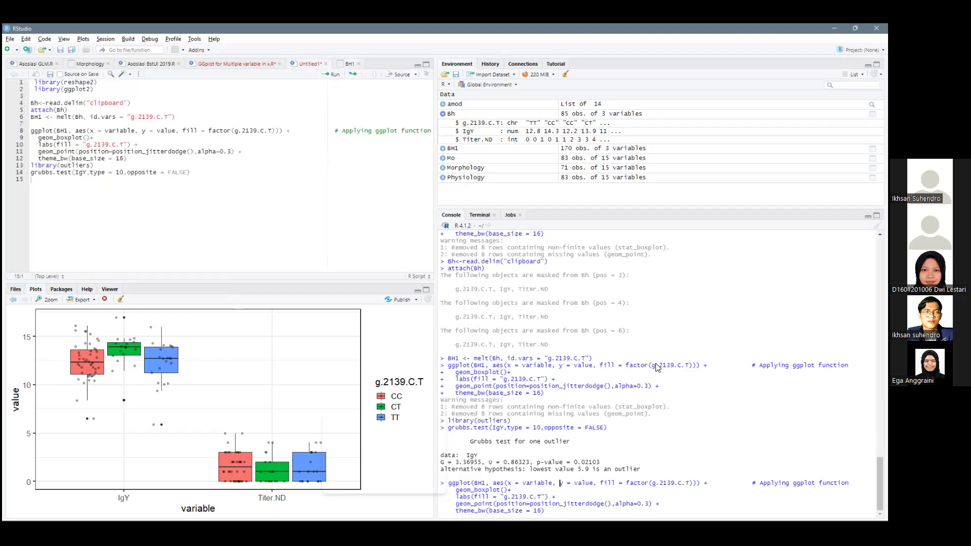
# Remove fill = factor(g.2139.C.T) from the ggplot aes and set the legend label to variable
pyautogui.click(626, 484)
pyautogui.hotkey('shift', 'Right')
pyautogui.hotkey('shift', 'Right')
pyautogui.hotkey('shift', 'Right')
pyautogui.hotkey('shift', 'Right')
pyautogui.hotkey('shift', 'Right')
pyautogui.hotkey('shift', 'Right')
pyautogui.hotkey('shift', 'Right')
pyautogui.hotkey('shift', 'Right')
pyautogui.hotkey('shift', 'Right')
pyautogui.hotkey('shift', 'Right')
pyautogui.hotkey('shift', 'Right')
pyautogui.hotkey('shift', 'Right')
pyautogui.hotkey('shift', 'Right')
pyautogui.hotkey('shift', 'Right')
pyautogui.hotkey('shift', 'Right')
pyautogui.hotkey('shift', 'Right')
pyautogui.hotkey('shift', 'Right')
pyautogui.hotkey('shift', 'Right')
pyautogui.hotkey('shift', 'Right')
pyautogui.hotkey('shift', 'Right')
pyautogui.hotkey('shift', 'Right')
pyautogui.hotkey('shift', 'Right')
pyautogui.hotkey('shift', 'Right')
pyautogui.hotkey('shift', 'Right')
pyautogui.hotkey('shift', 'Right')
pyautogui.press('BackSpace')
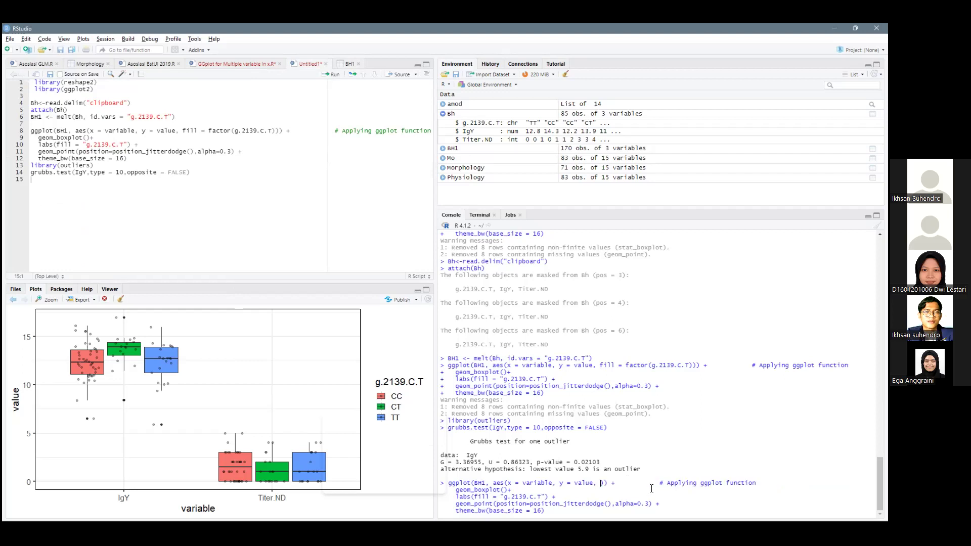
pyautogui.press('BackSpace')
pyautogui.doubleClick(539, 483)
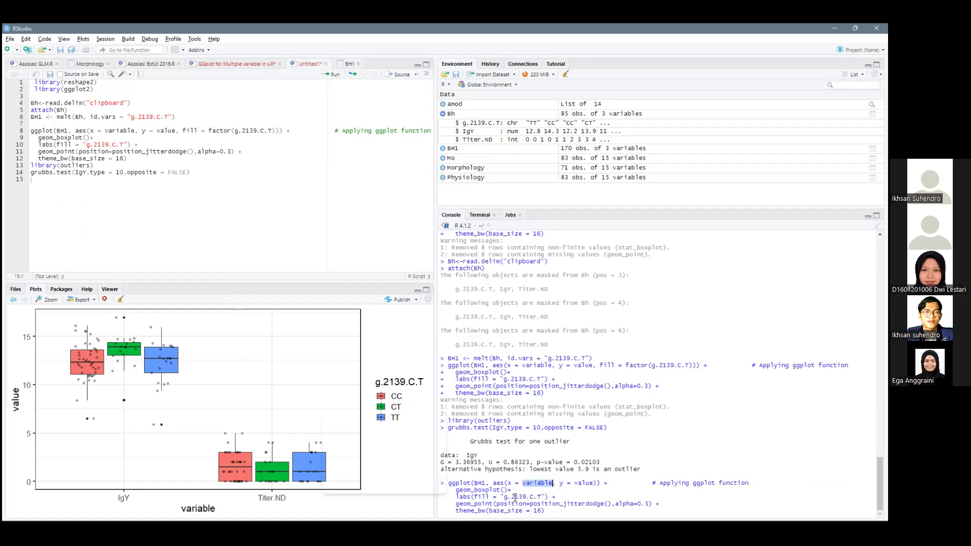
pyautogui.doubleClick(521, 496)
pyautogui.write('variable')
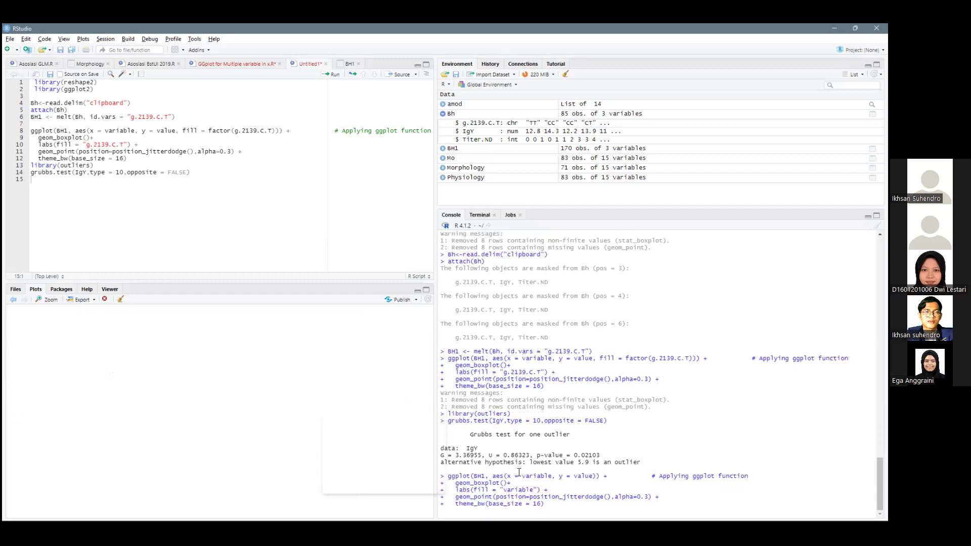
# Delete the labs line and rerun the plot, which fails with a position_jitterdodge error
pyautogui.press('Up')
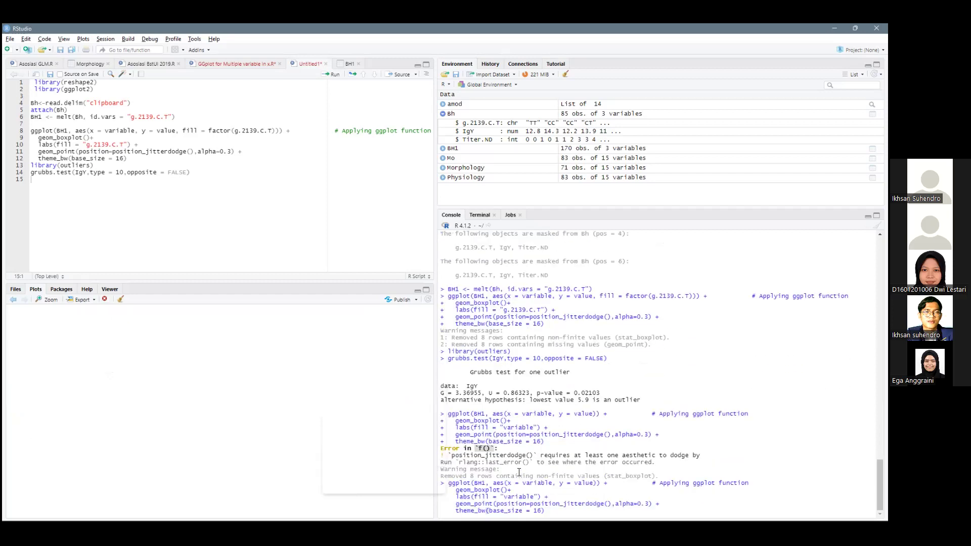
pyautogui.press('Up')
pyautogui.press('Down')
pyautogui.click(542, 495)
pyautogui.hotkey('shift', 'Home')
pyautogui.press('BackSpace')
pyautogui.press('BackSpace')
pyautogui.press('BackSpace')
pyautogui.press('BackSpace')
pyautogui.press('BackSpace')
pyautogui.press('BackSpace')
pyautogui.press('BackSpace')
pyautogui.press('Delete')
pyautogui.press('Delete')
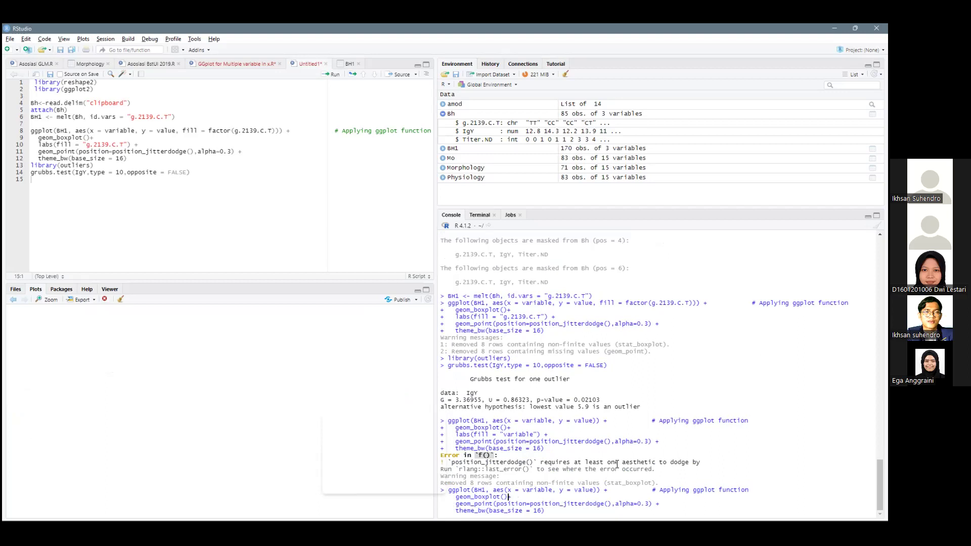
pyautogui.write('+')
pyautogui.press('Return')
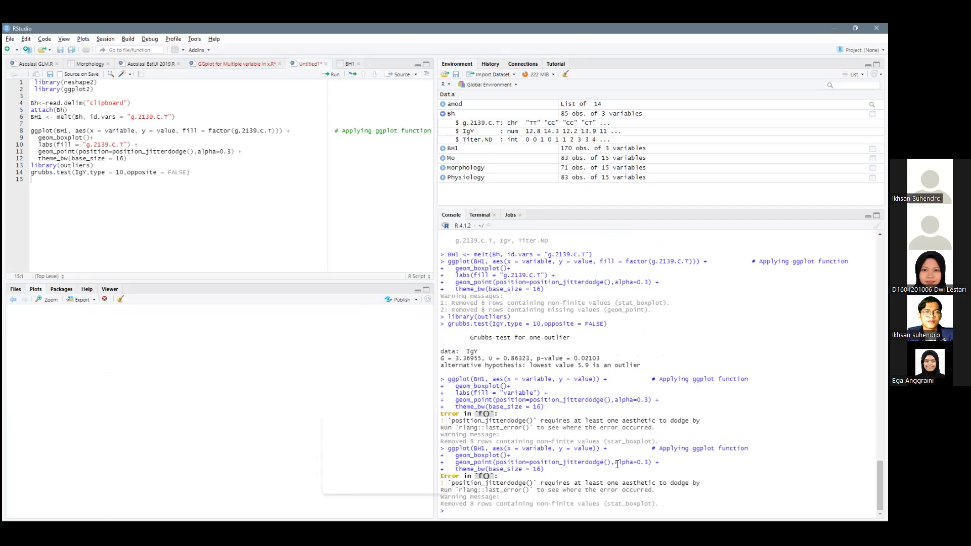
pyautogui.press('Up')
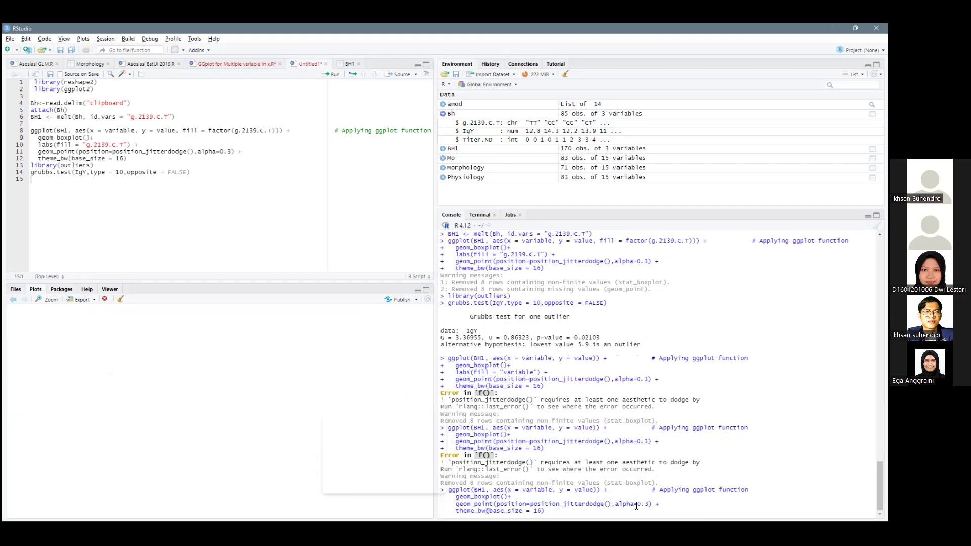
# Drop the geom_point and theme_bw lines and draw a plain IgY/Titer.ND boxplot
pyautogui.hotkey('shift', 'Up')
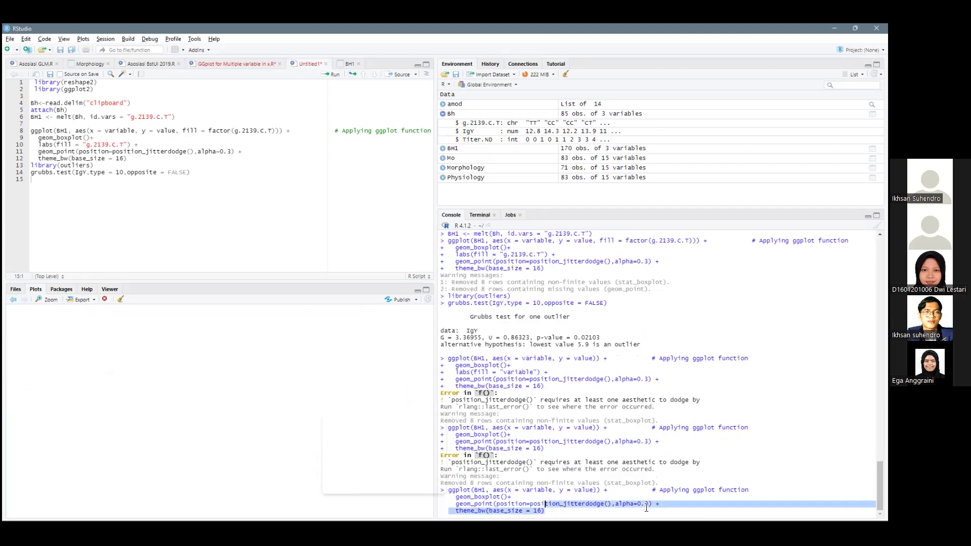
pyautogui.hotkey('shift', 'Home')
pyautogui.press('BackSpace')
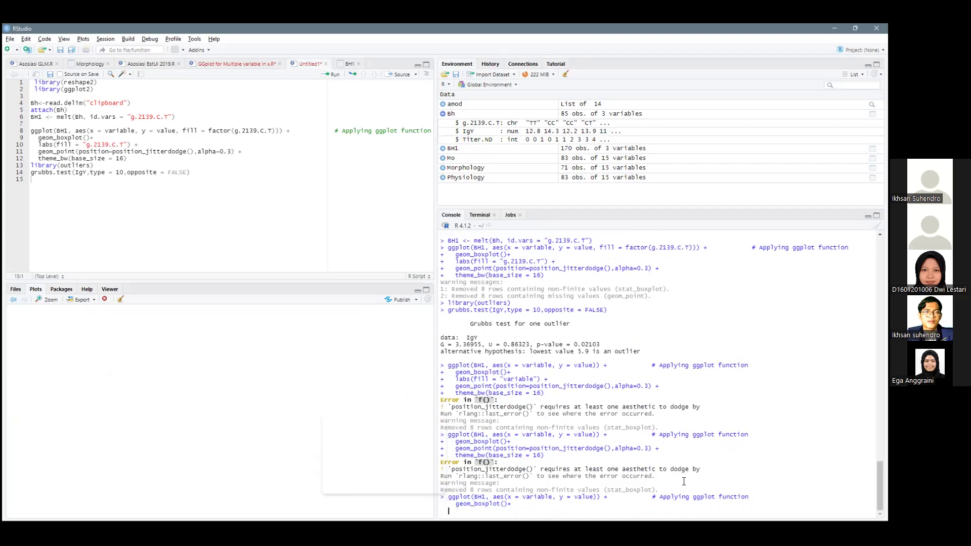
pyautogui.press('BackSpace')
pyautogui.press('BackSpace')
pyautogui.press('Return')
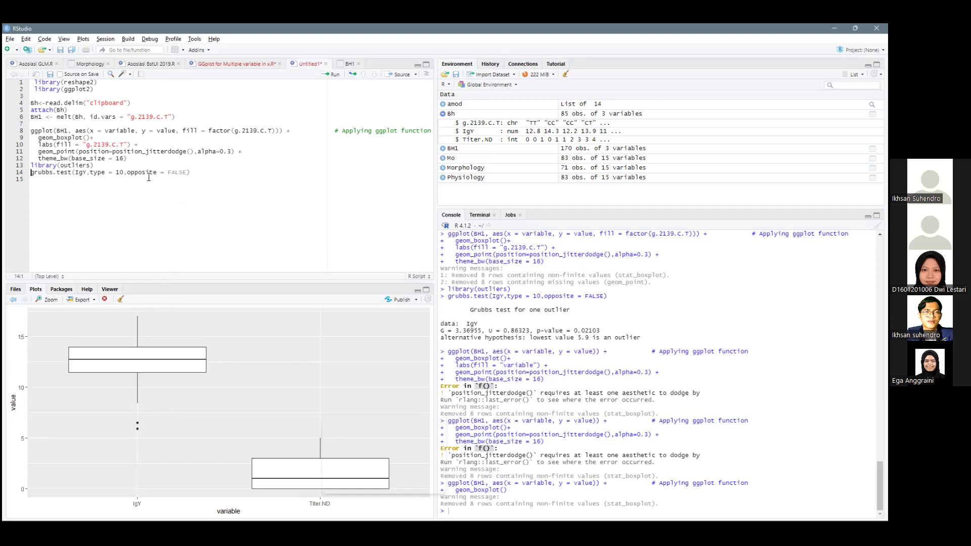
# Add a comma after FALSE in the grubbs.test call on line 14
pyautogui.press('End')
pyautogui.press('Left')
pyautogui.write(',')
pyautogui.hotkey('alt', 'Tab')
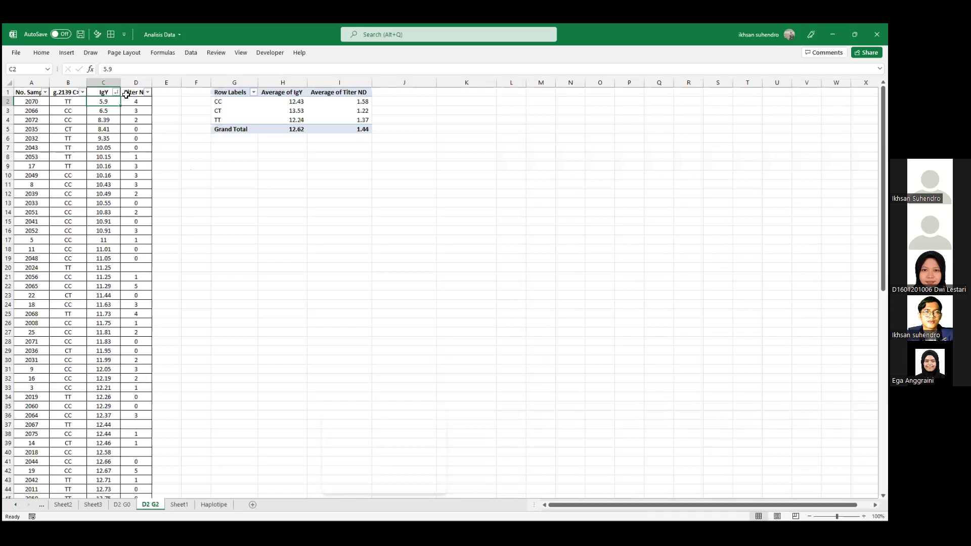
pyautogui.click(114, 109)
pyautogui.hotkey('alt', 'Tab')
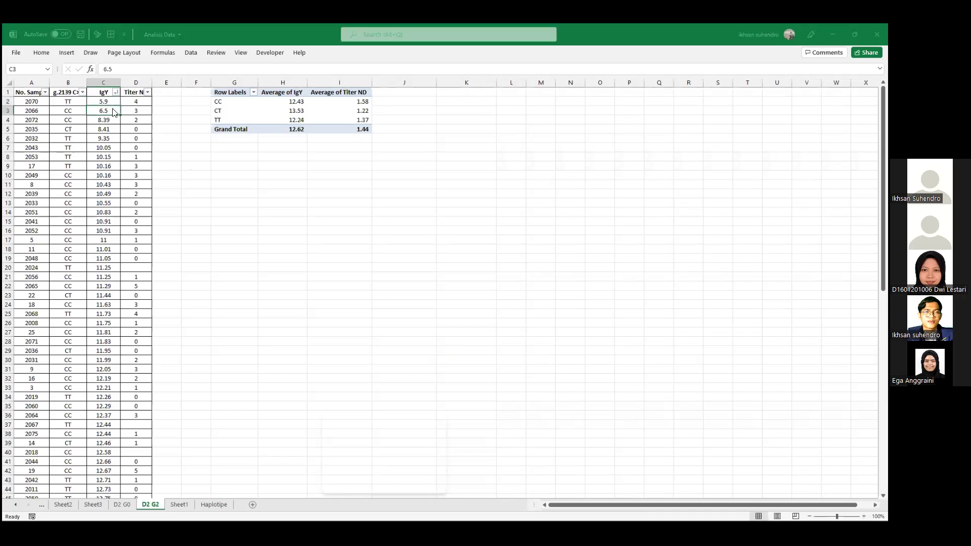
pyautogui.hotkey('alt', 'Tab')
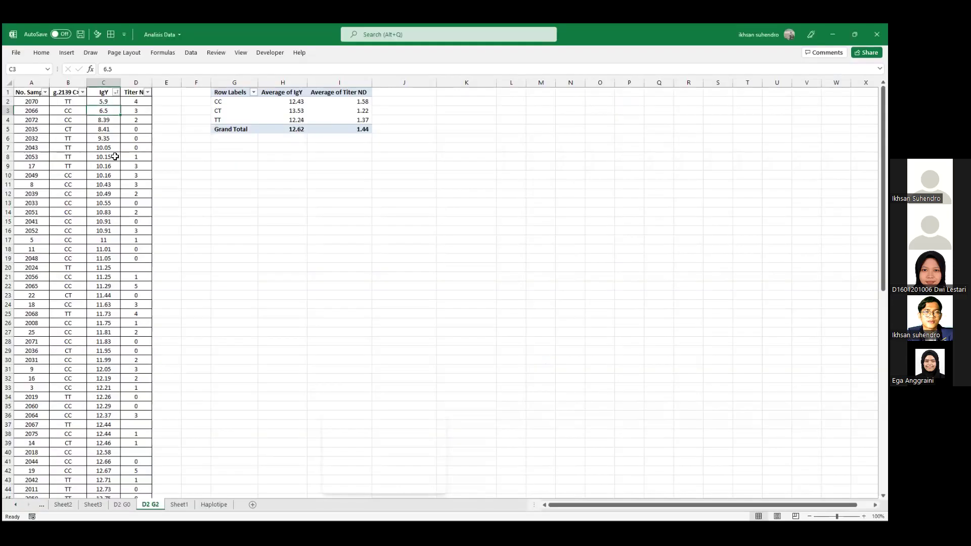
pyautogui.click(108, 103)
pyautogui.moveTo(108, 103); pyautogui.dragTo(108, 111)
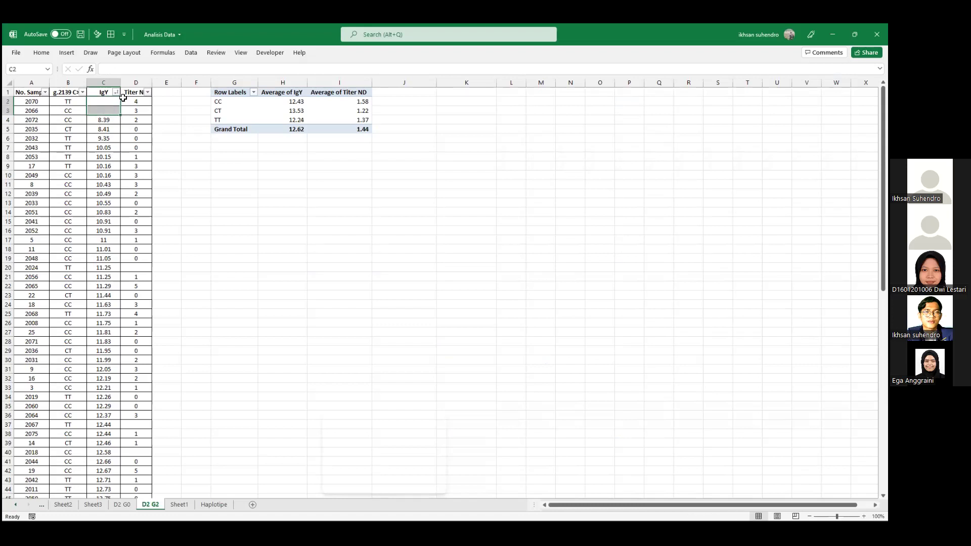
pyautogui.hotkey('alt', 'Tab')
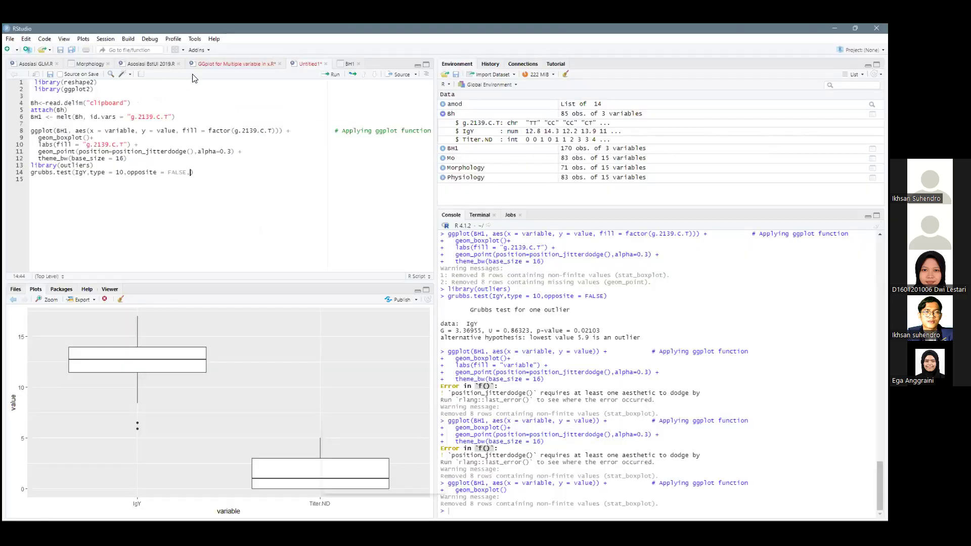
pyautogui.click(42, 63)
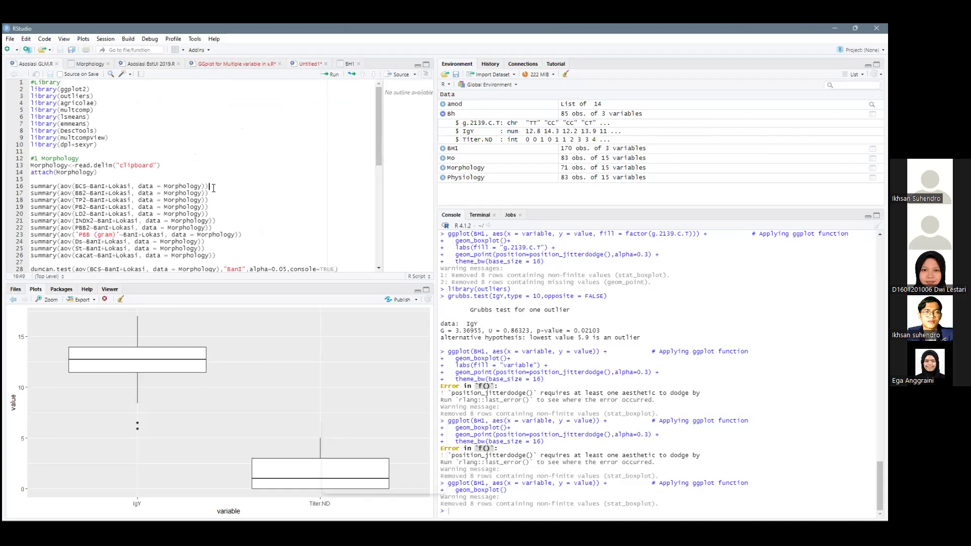
pyautogui.hotkey('shift', 'Home')
pyautogui.hotkey('ctrl', 'c')
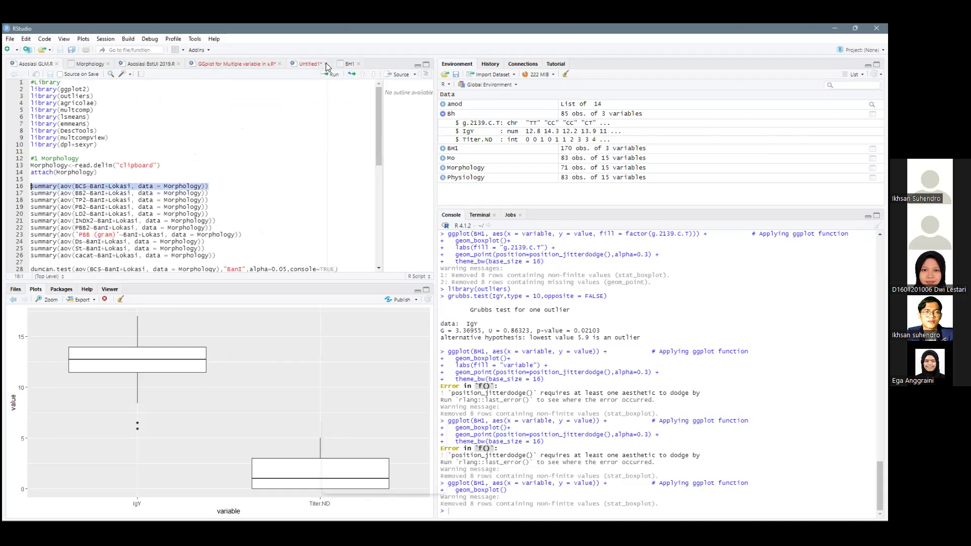
pyautogui.click(299, 64)
pyautogui.press('BackSpace')
pyautogui.press('Return')
pyautogui.press('Return')
pyautogui.hotkey('ctrl', 'v')
pyautogui.press('Return')
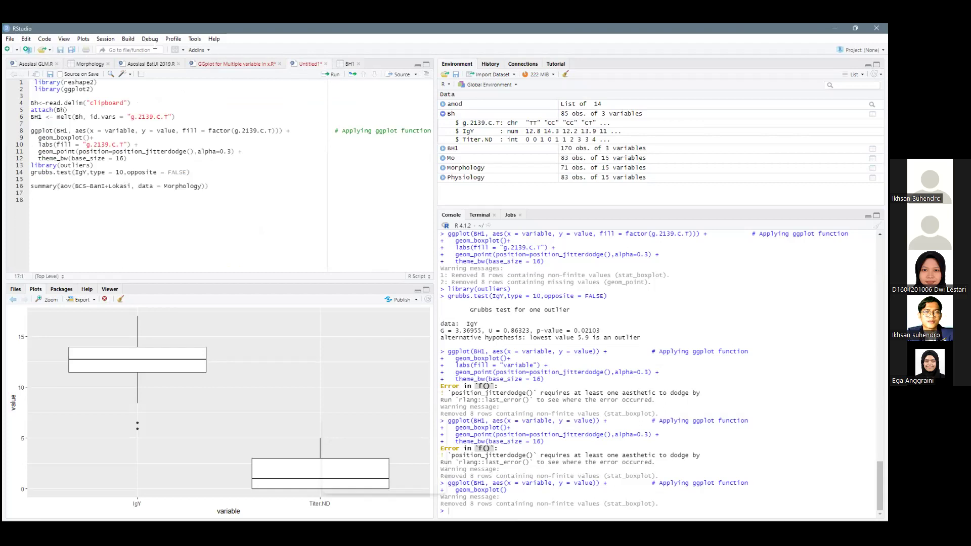
pyautogui.click(39, 62)
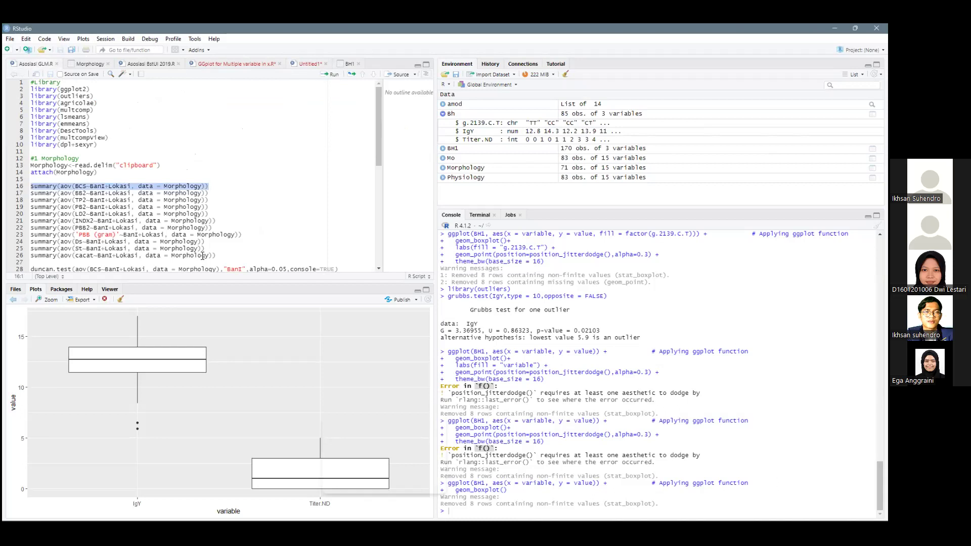
pyautogui.scroll(-3, 197, 253)
pyautogui.click(258, 242)
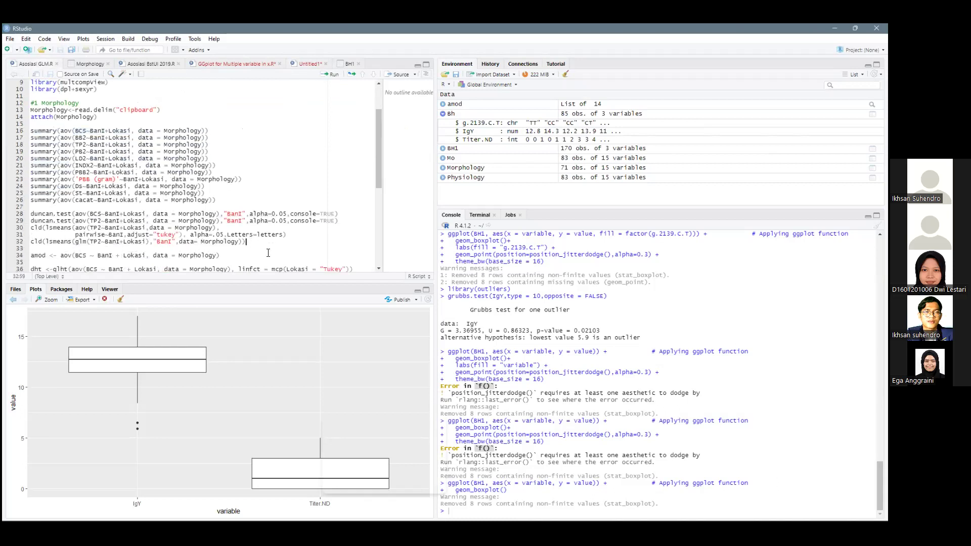
pyautogui.hotkey('shift', 'Home')
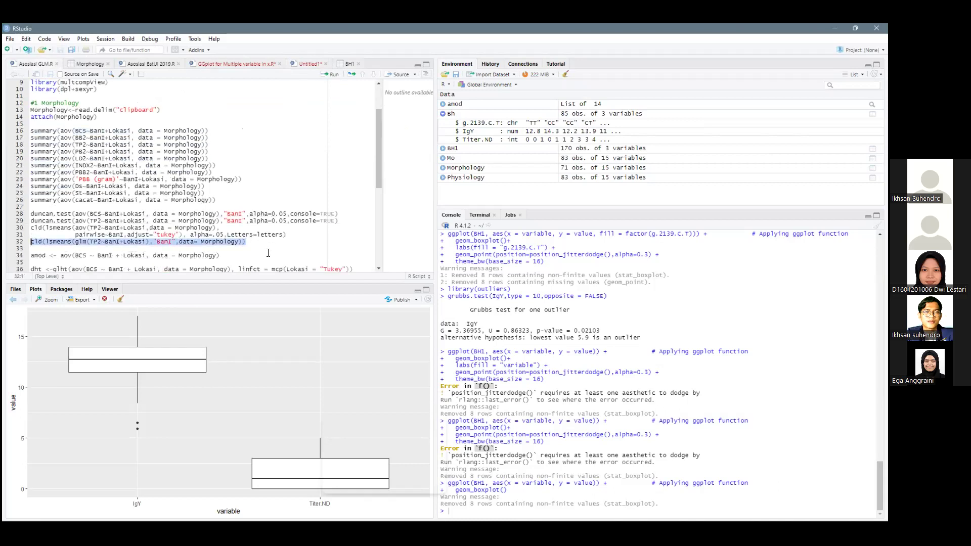
pyautogui.press('Up')
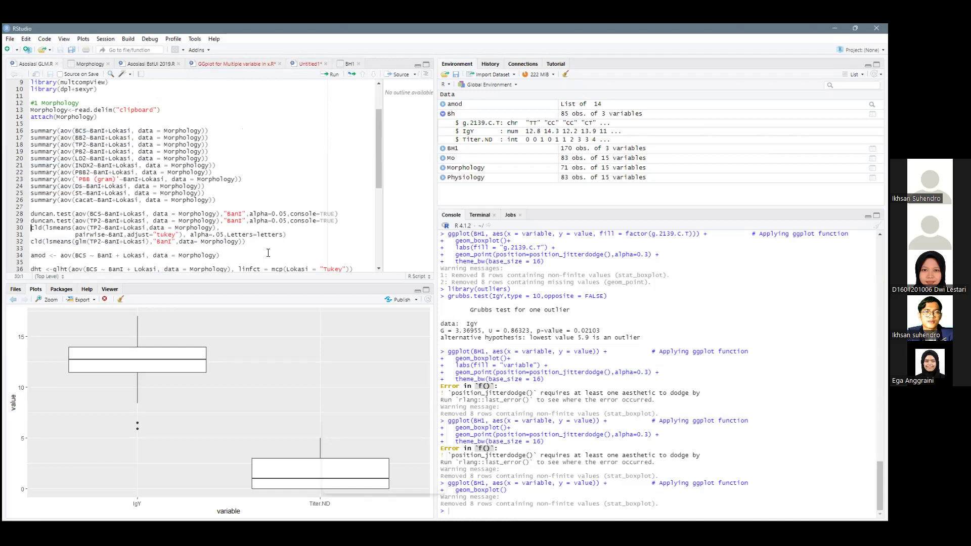
pyautogui.hotkey('shift', 'End')
pyautogui.hotkey('ctrl', 'c')
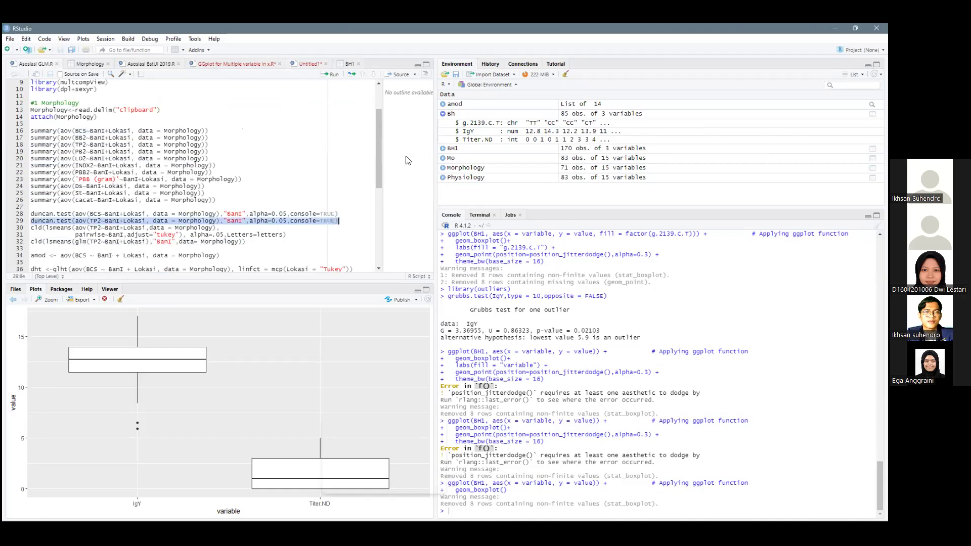
pyautogui.click(307, 64)
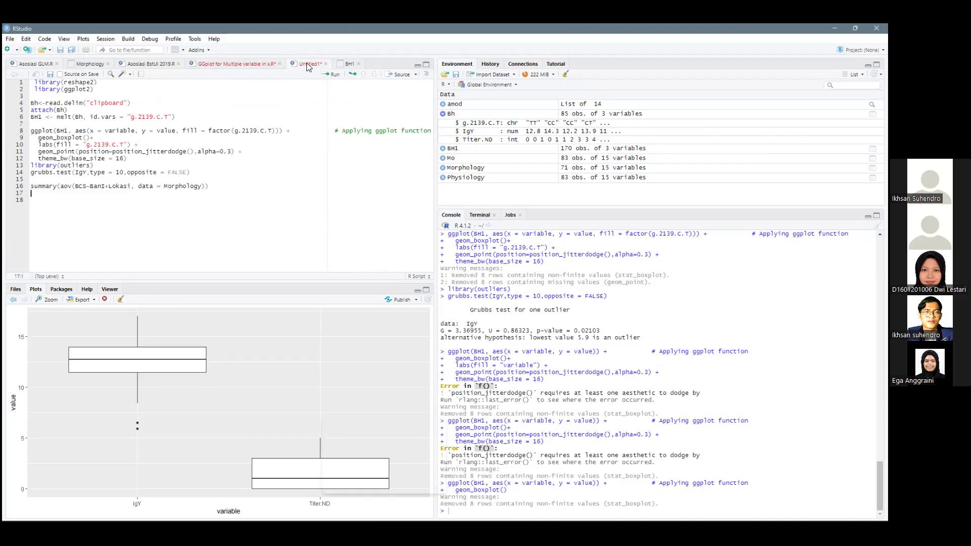
pyautogui.hotkey('ctrl', 'v')
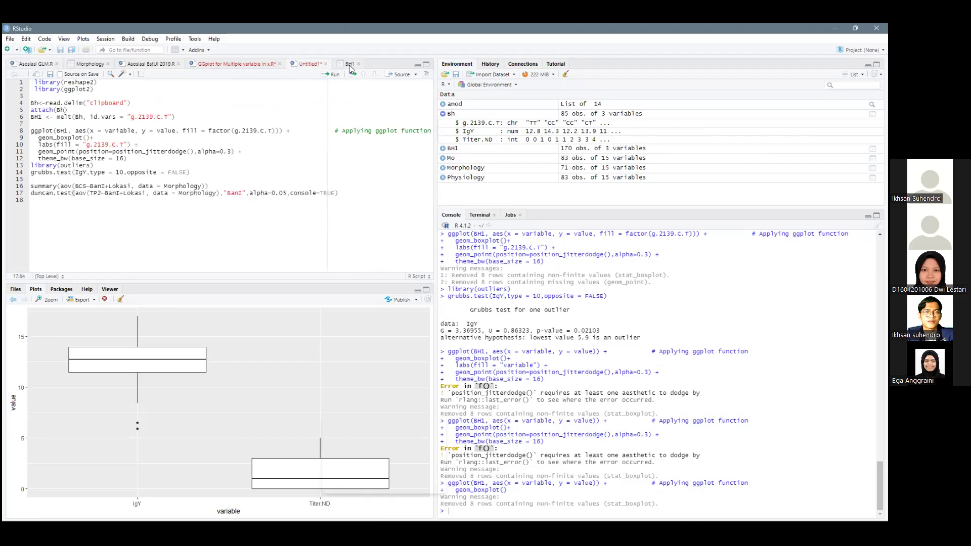
pyautogui.click(35, 64)
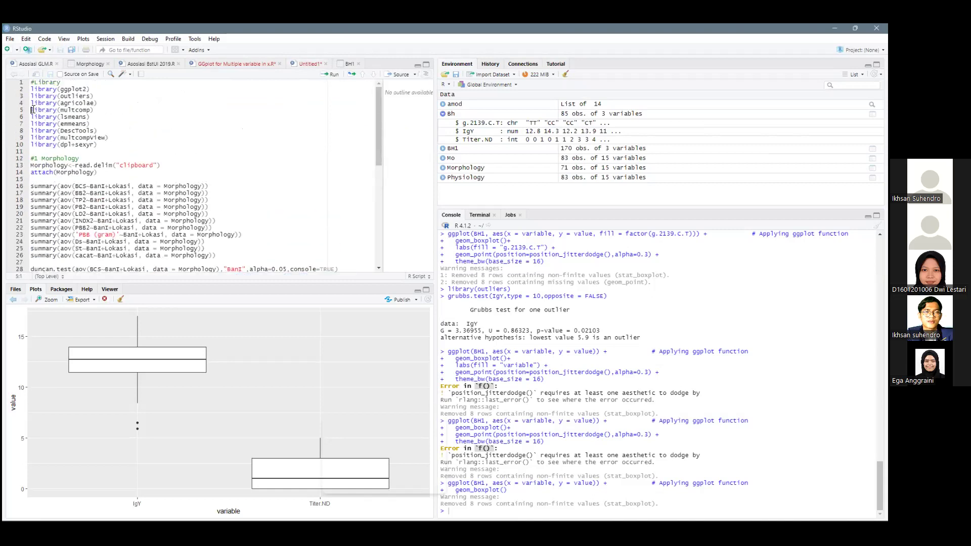
pyautogui.press('Left')
pyautogui.press('Right')
pyautogui.hotkey('shift', 'Down')
pyautogui.hotkey('shift', 'Down')
pyautogui.hotkey('shift', 'Down')
pyautogui.hotkey('ctrl', 'c')
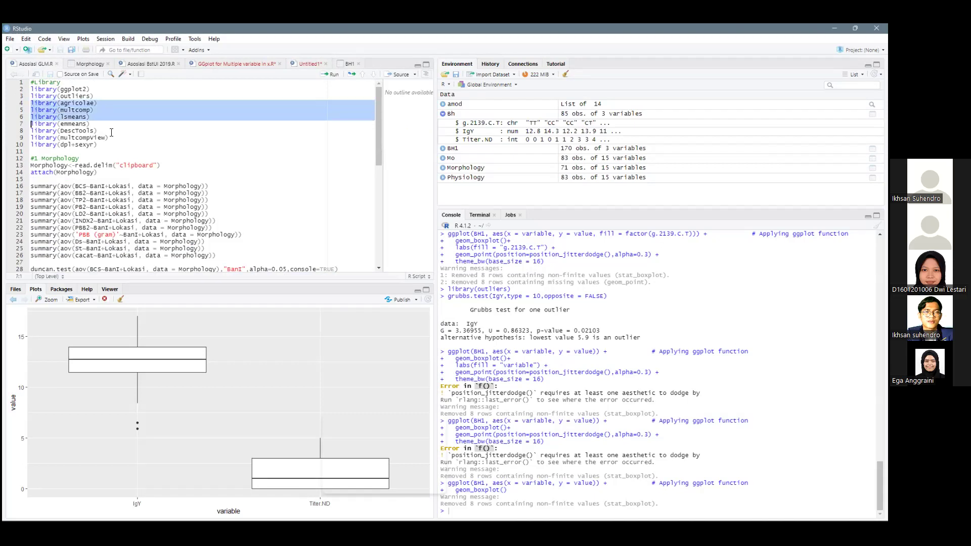
pyautogui.click(310, 64)
pyautogui.click(93, 91)
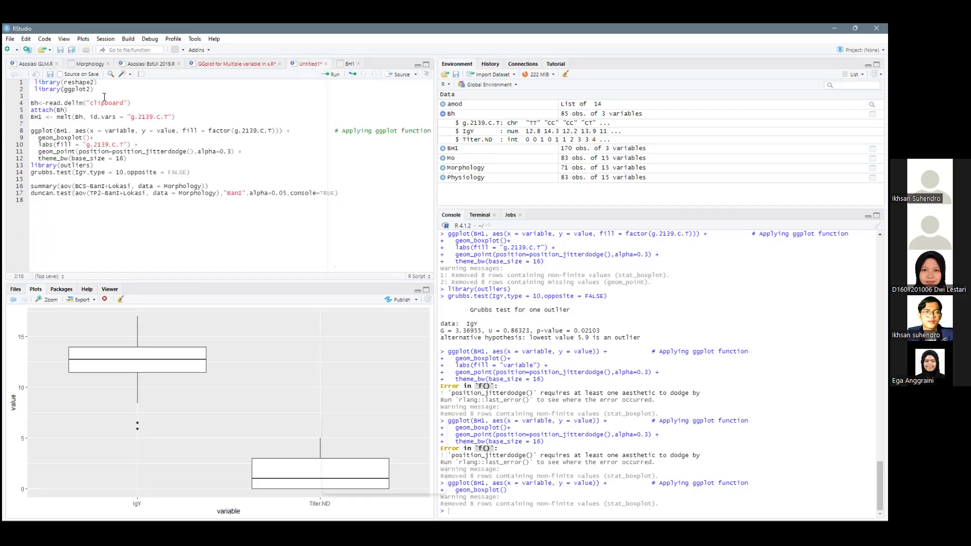
# Paste and run library lines for agricolae, multcomp and lsmeans
pyautogui.hotkey('ctrl', 'v')
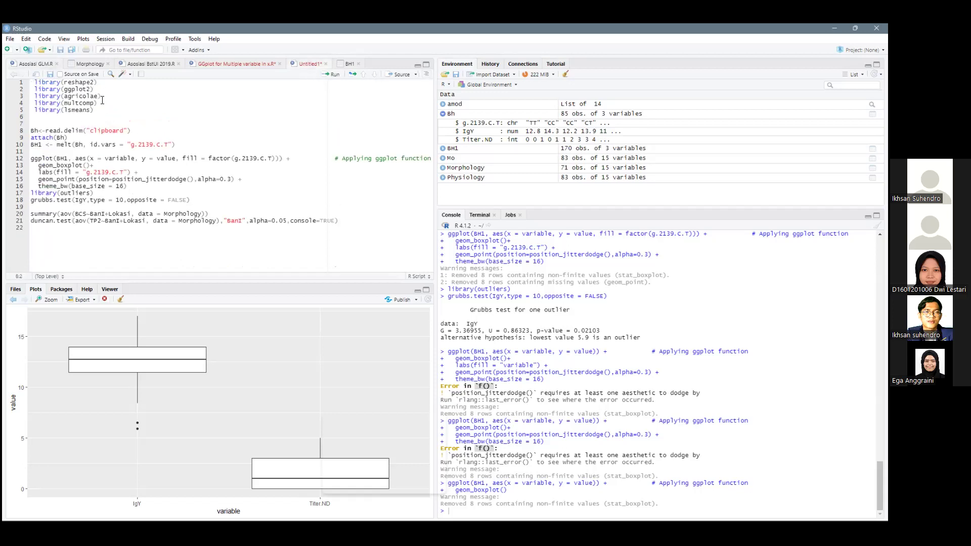
pyautogui.press('Up')
pyautogui.press('Up')
pyautogui.press('Up')
pyautogui.hotkey('ctrl', 'Return')
pyautogui.hotkey('ctrl', 'Return')
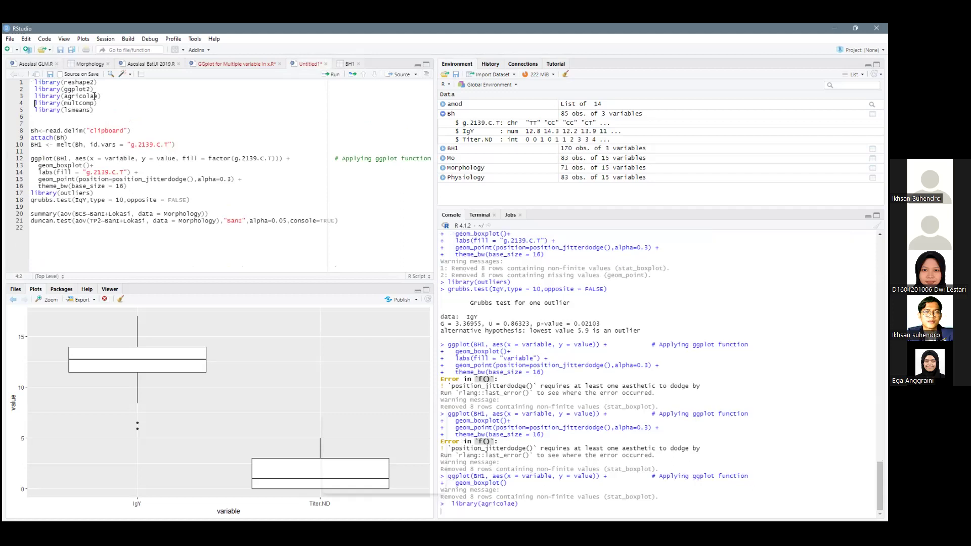
pyautogui.hotkey('ctrl', 'Return')
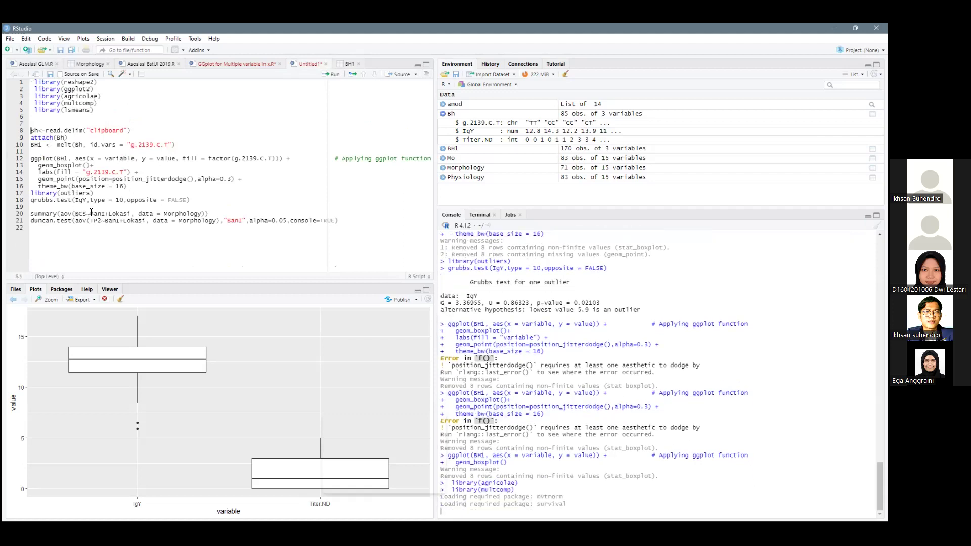
# Change the ANOVA formula to IgY~g.2139.C.T, removing +Lokasi and data = Morphology
pyautogui.click(91, 213)
pyautogui.doubleClick(81, 214)
pyautogui.write('IgY')
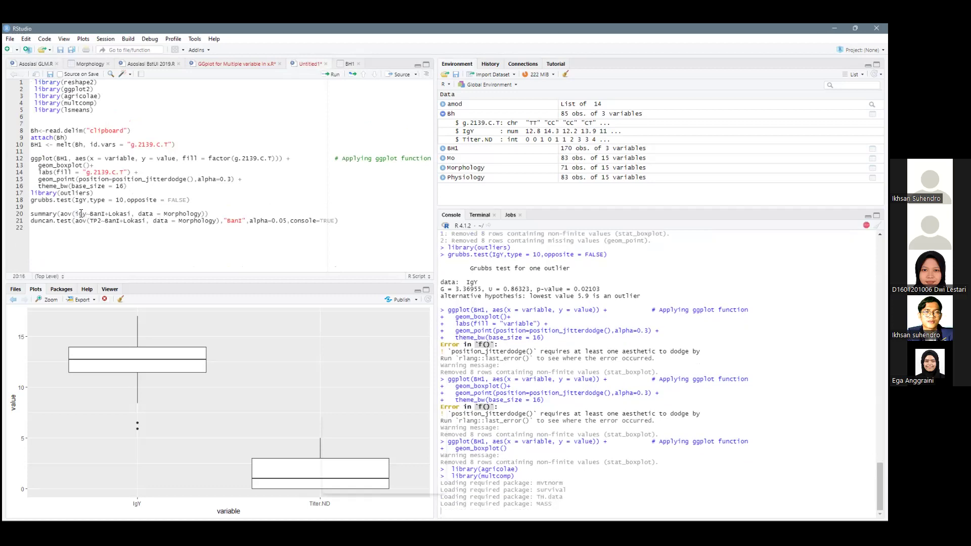
pyautogui.press('BackSpace')
pyautogui.press('BackSpace')
pyautogui.write('gY')
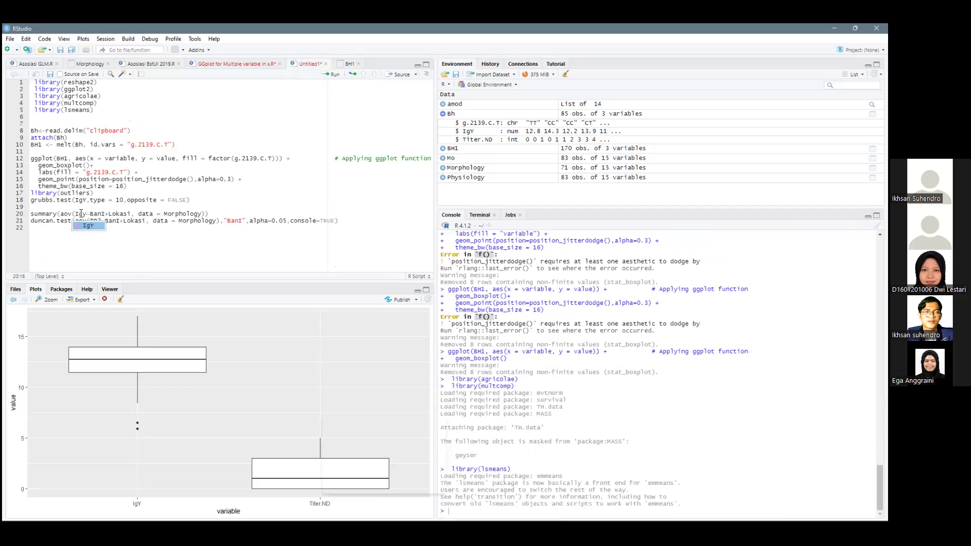
pyautogui.press('Escape')
pyautogui.doubleClick(97, 212)
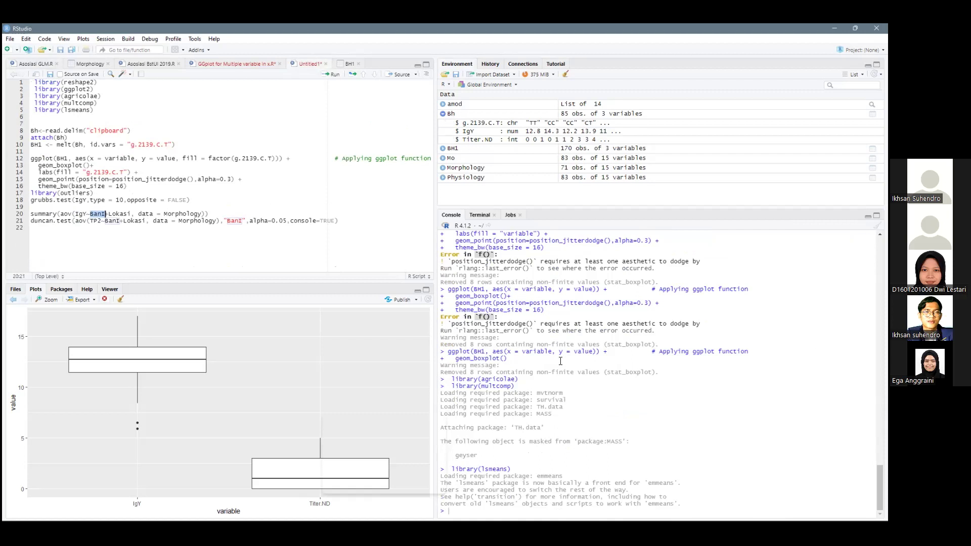
pyautogui.doubleClick(145, 146)
pyautogui.hotkey('ctrl', 'c')
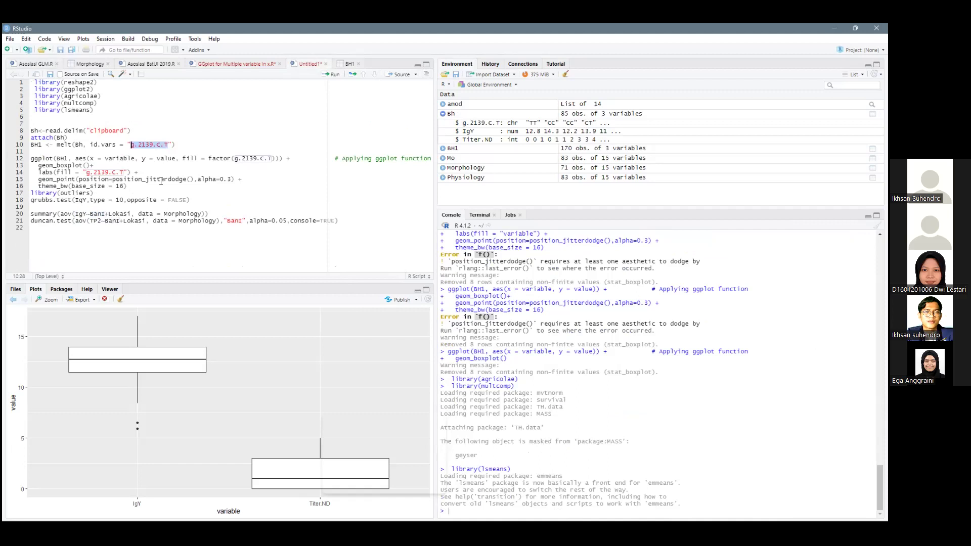
pyautogui.doubleClick(98, 213)
pyautogui.hotkey('ctrl', 'v')
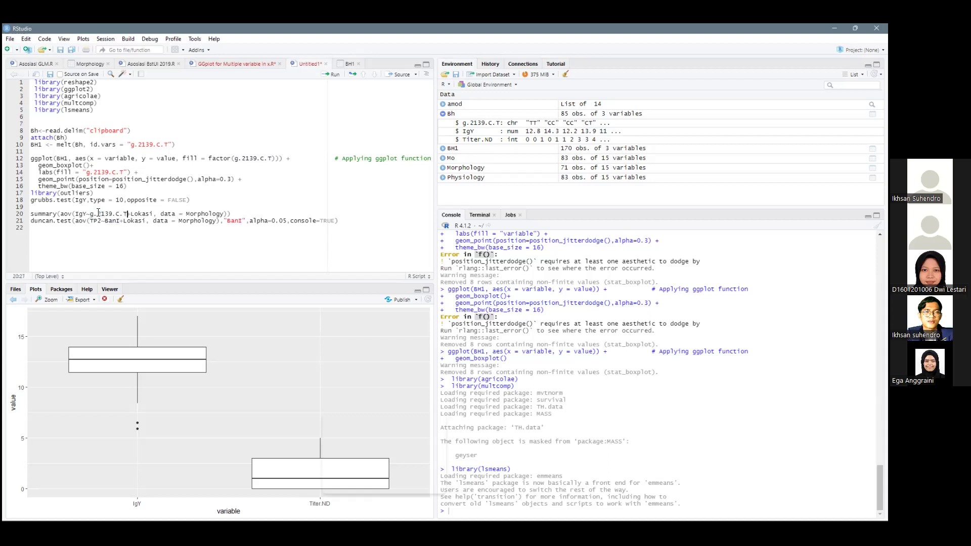
pyautogui.press('Delete')
pyautogui.press('Delete')
pyautogui.press('Delete')
pyautogui.press('Delete')
pyautogui.press('Delete')
pyautogui.press('Delete')
pyautogui.press('Delete')
pyautogui.press('Delete')
pyautogui.press('Delete')
pyautogui.press('Delete')
pyautogui.press('Delete')
pyautogui.press('Delete')
pyautogui.press('Delete')
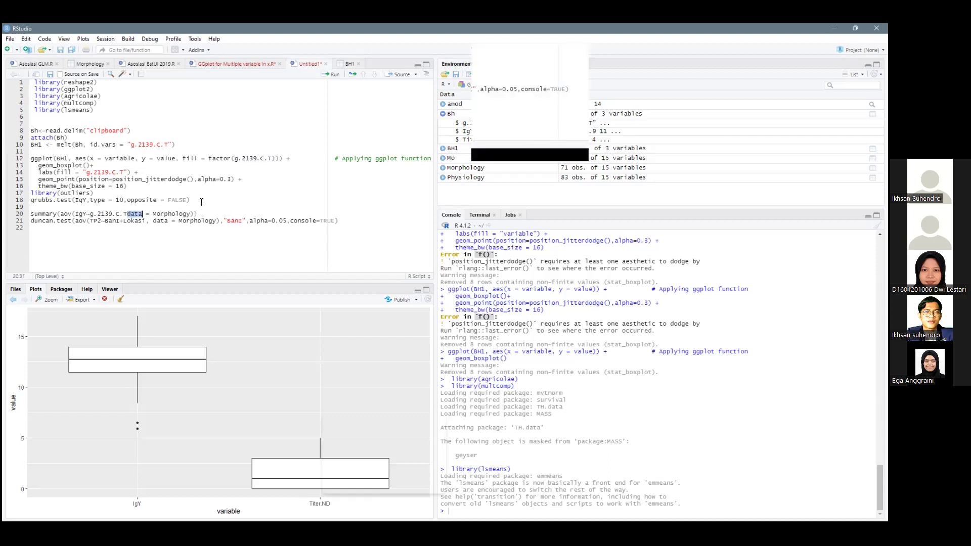
pyautogui.press('Delete')
pyautogui.press('Delete')
pyautogui.press('Delete')
pyautogui.hotkey('ctrl', 'Delete')
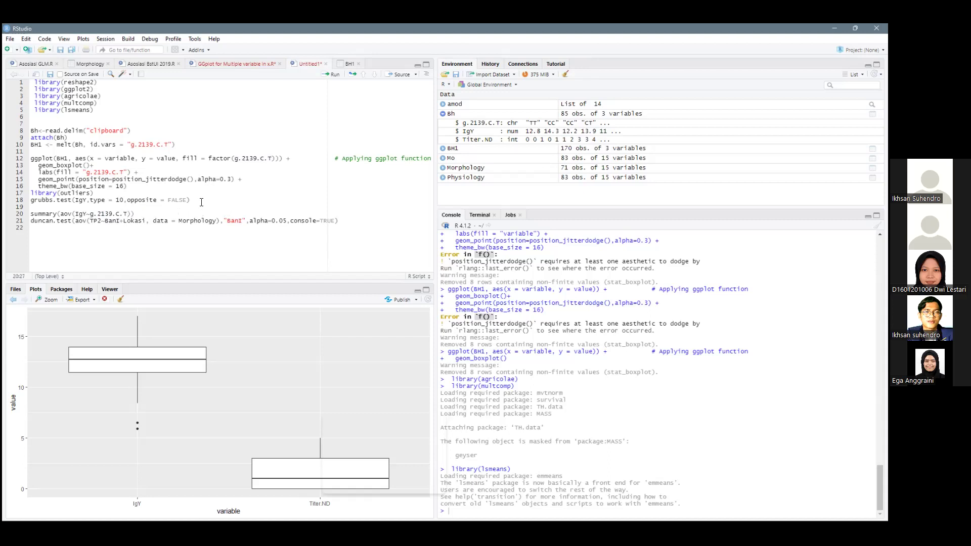
pyautogui.hotkey('shift', 'Left')
pyautogui.hotkey('shift', 'Left')
pyautogui.hotkey('shift', 'Left')
pyautogui.hotkey('ctrl', 'shift', 'Left')
pyautogui.hotkey('ctrl', 'shift', 'Left')
pyautogui.hotkey('ctrl', 'shift', 'Left')
pyautogui.hotkey('ctrl', 'c')
# Point the Duncan test at IgY~g.2139.C.T and run both: p = 0.0858, groups CT a, CC ab, TT b
pyautogui.moveTo(90, 221); pyautogui.dragTo(218, 222)
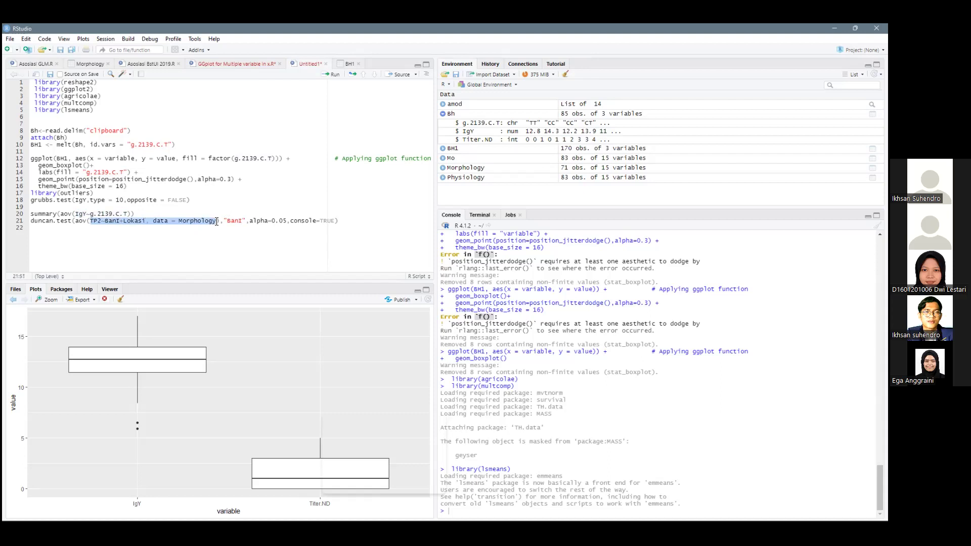
pyautogui.hotkey('ctrl', 'v')
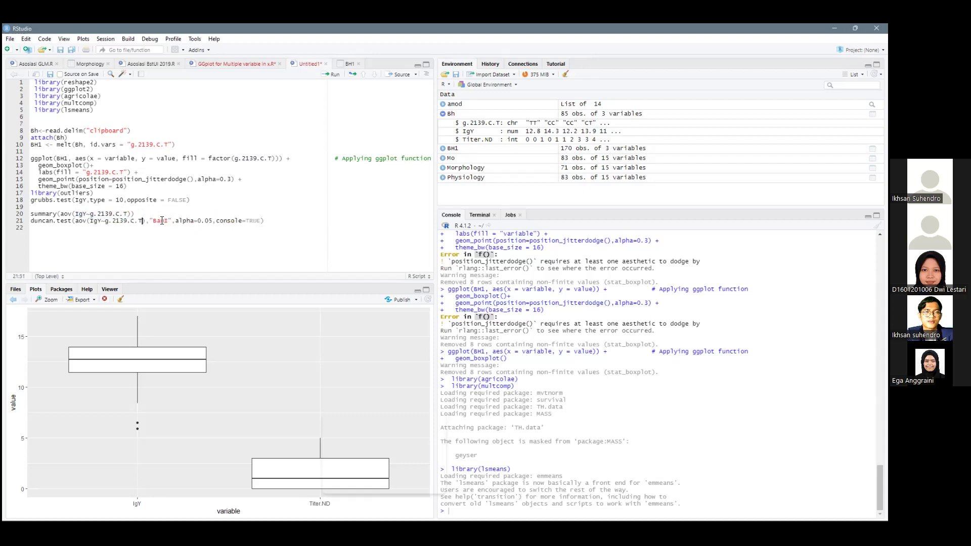
pyautogui.doubleClick(114, 213)
pyautogui.hotkey('ctrl', 'c')
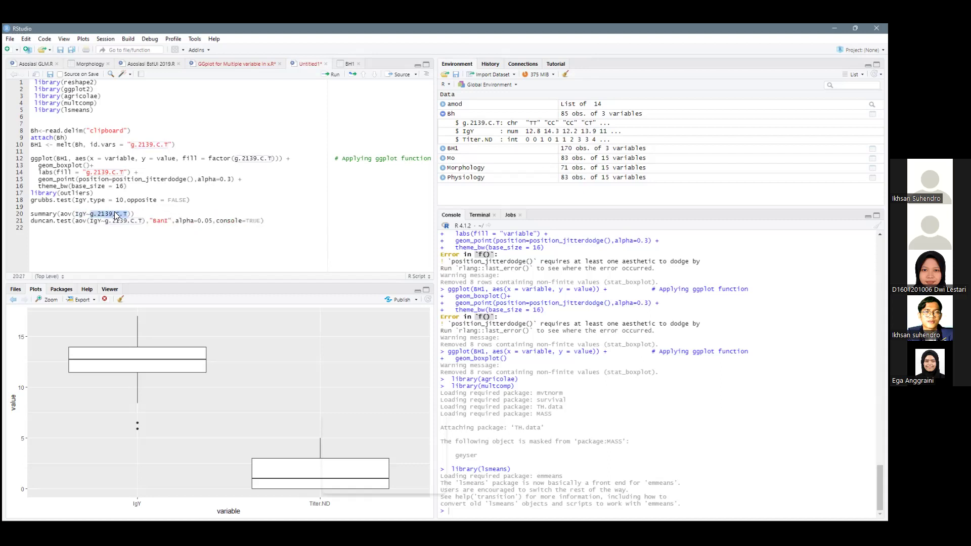
pyautogui.doubleClick(160, 221)
pyautogui.hotkey('ctrl', 'v')
pyautogui.click(146, 212)
pyautogui.hotkey('ctrl', 'Return')
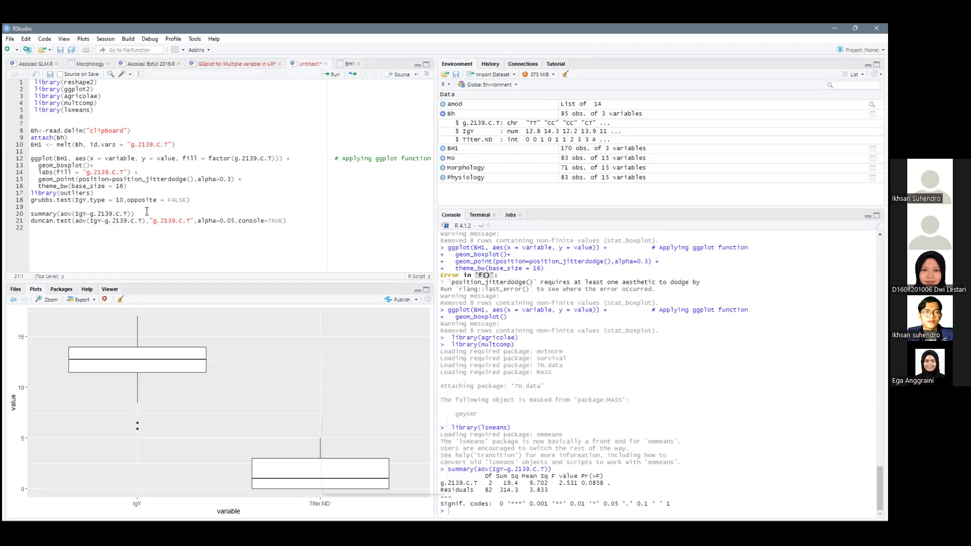
pyautogui.hotkey('ctrl', 'Return')
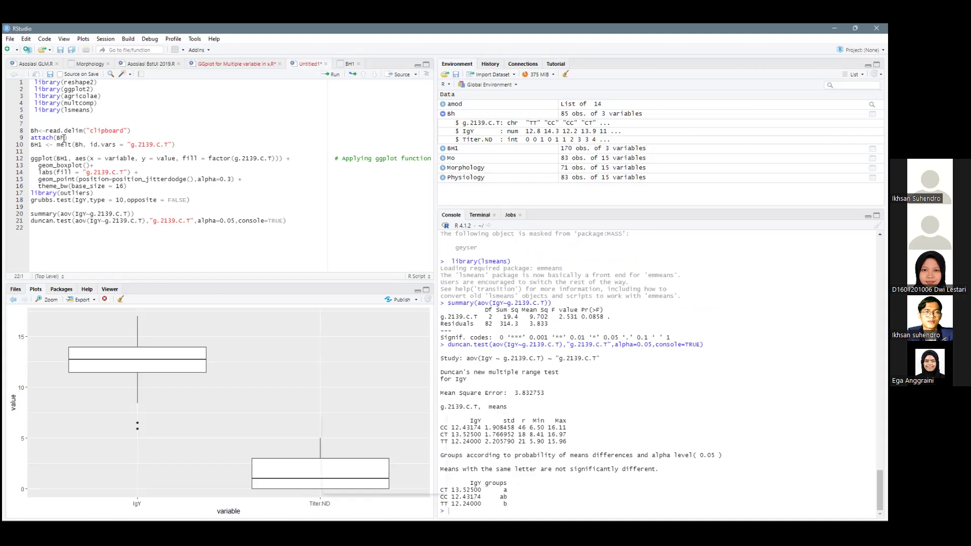
pyautogui.hotkey('alt', 'Tab')
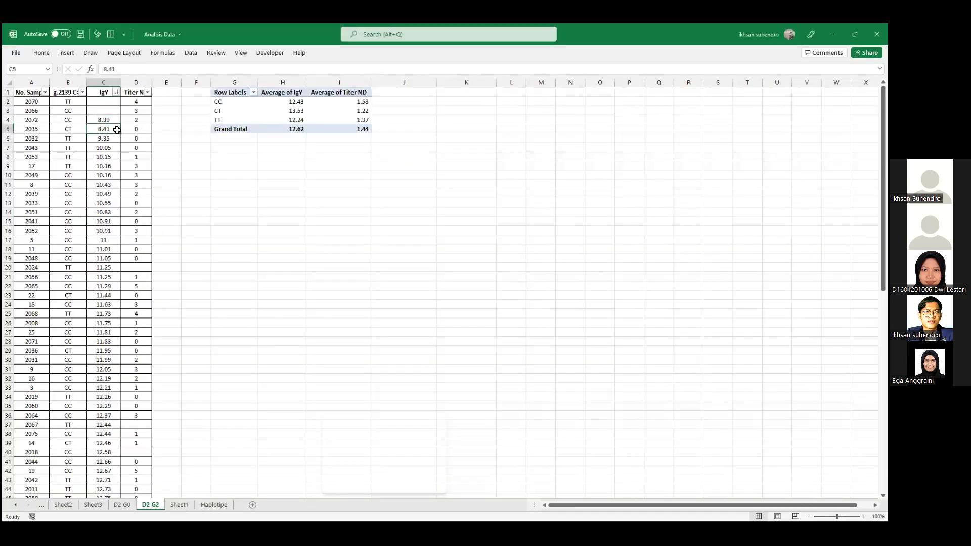
# Recopy the Excel data, reload and attach Bh, and rerun the IgY ANOVA (p = 0.116) and Duncan test
pyautogui.hotkey('ctrl', 'a')
pyautogui.hotkey('ctrl', 'c')
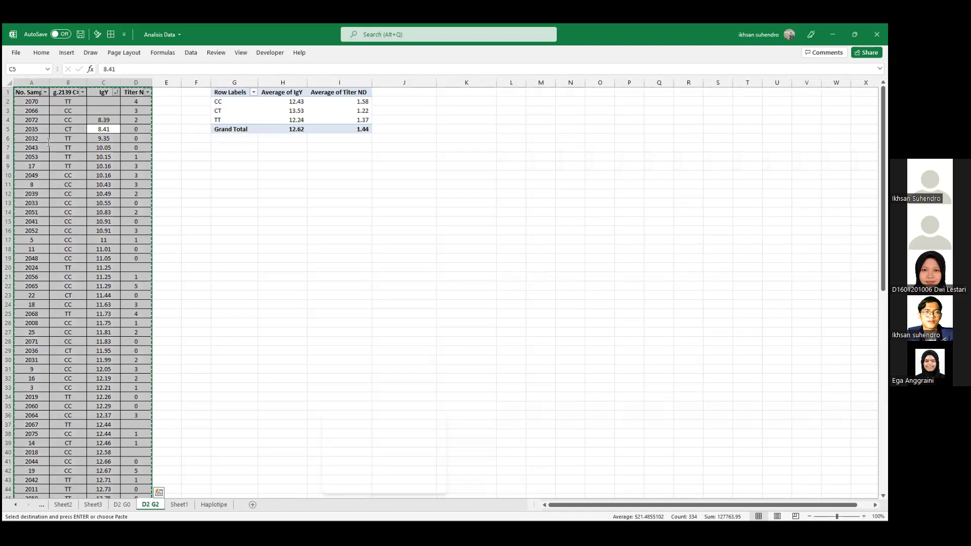
pyautogui.hotkey('alt', 'Tab')
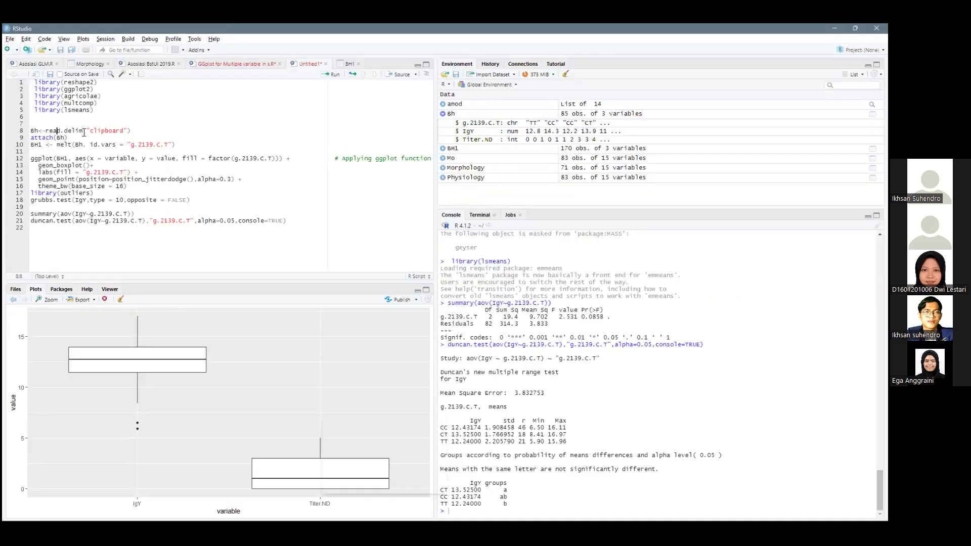
pyautogui.hotkey('ctrl', 'Return')
pyautogui.hotkey('ctrl', 'Return')
pyautogui.click(81, 214)
pyautogui.hotkey('ctrl', 'Return')
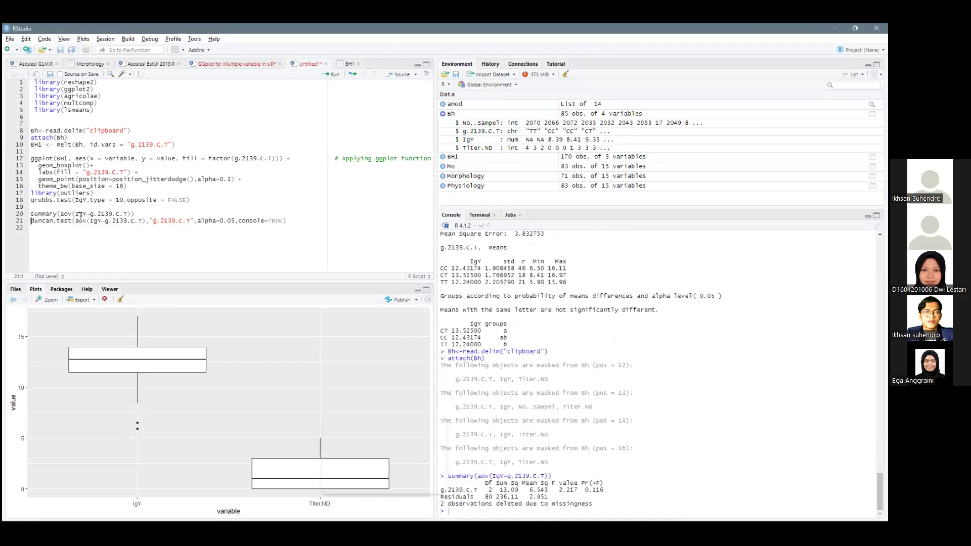
pyautogui.hotkey('ctrl', 'Return')
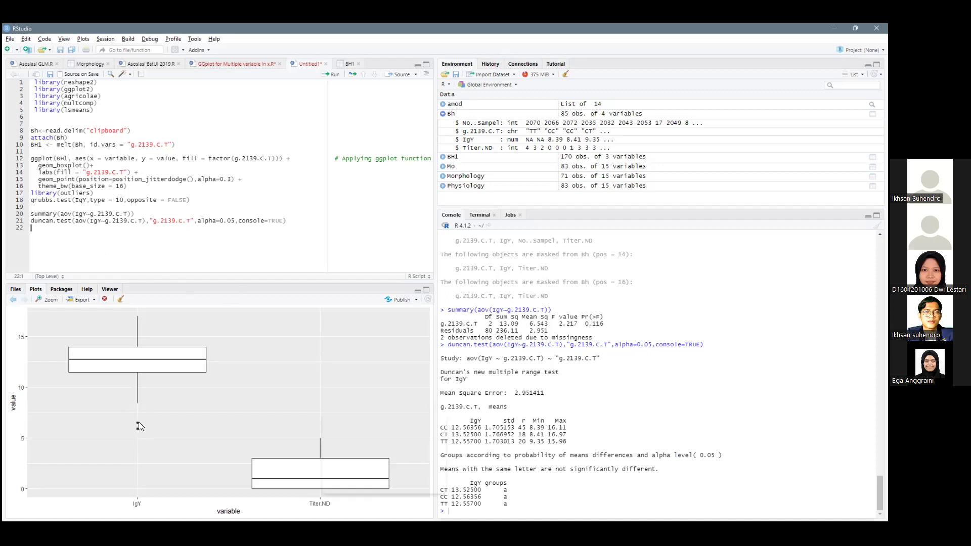
pyautogui.hotkey('alt', 'Tab')
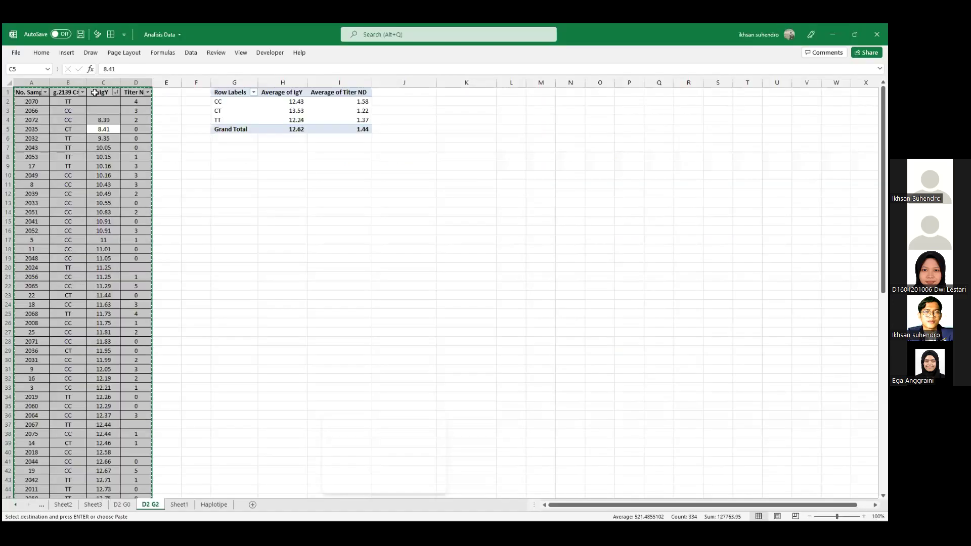
# Undo the IgY sorts to restore sample order and the g.2542 A>G column, then copy the full table
pyautogui.click(89, 100)
pyautogui.hotkey('ctrl', 'z')
pyautogui.hotkey('ctrl', 'z')
pyautogui.hotkey('ctrl', 'z')
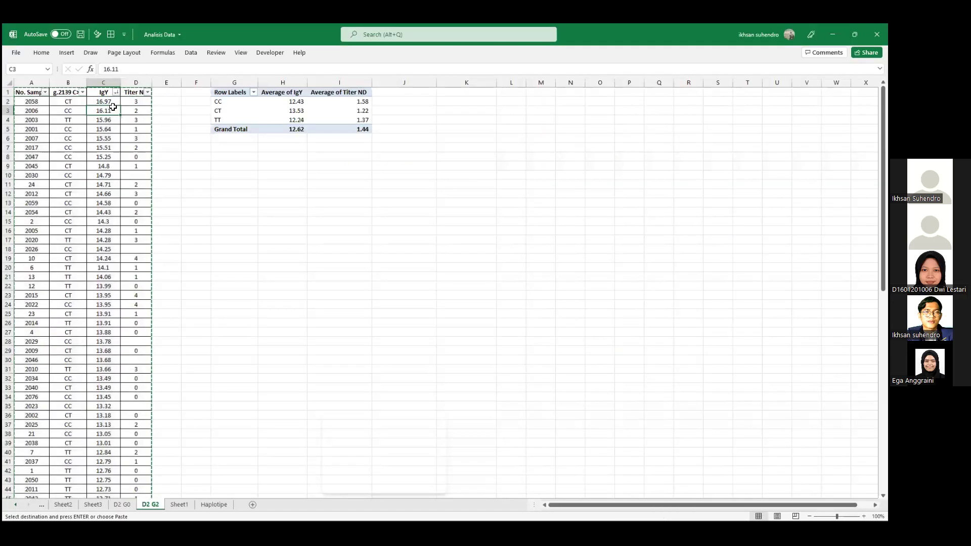
pyautogui.hotkey('ctrl', 'z')
pyautogui.hotkey('ctrl', 'z')
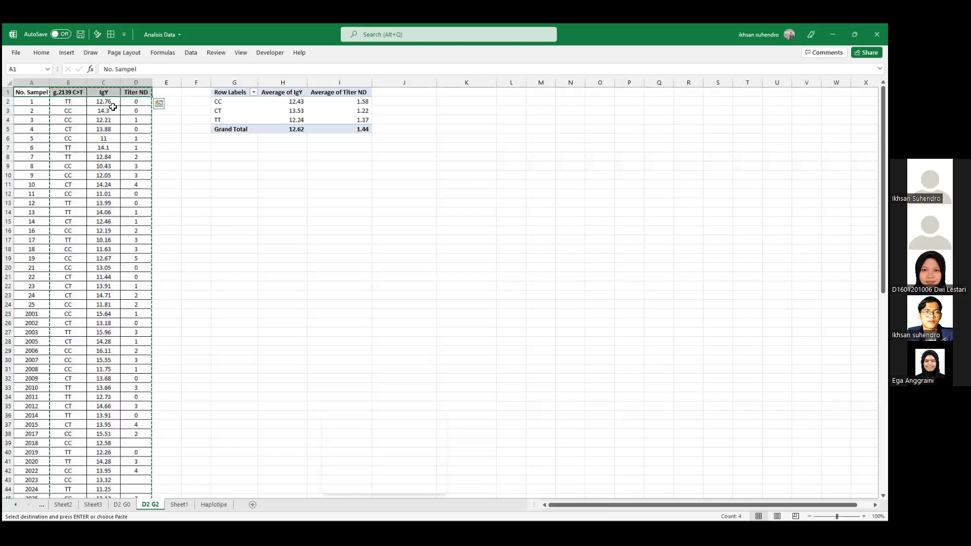
pyautogui.hotkey('ctrl', 'z')
pyautogui.click(115, 110)
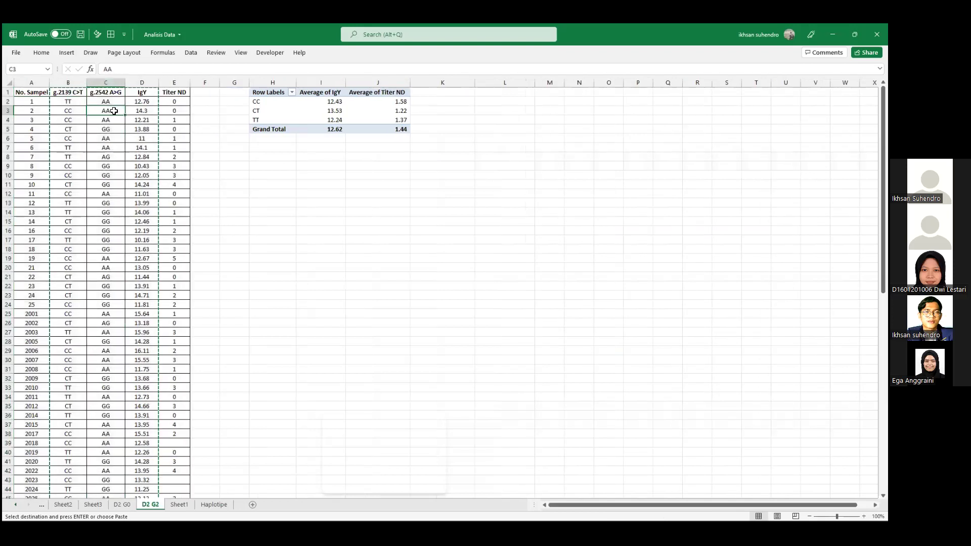
pyautogui.hotkey('ctrl', 'a')
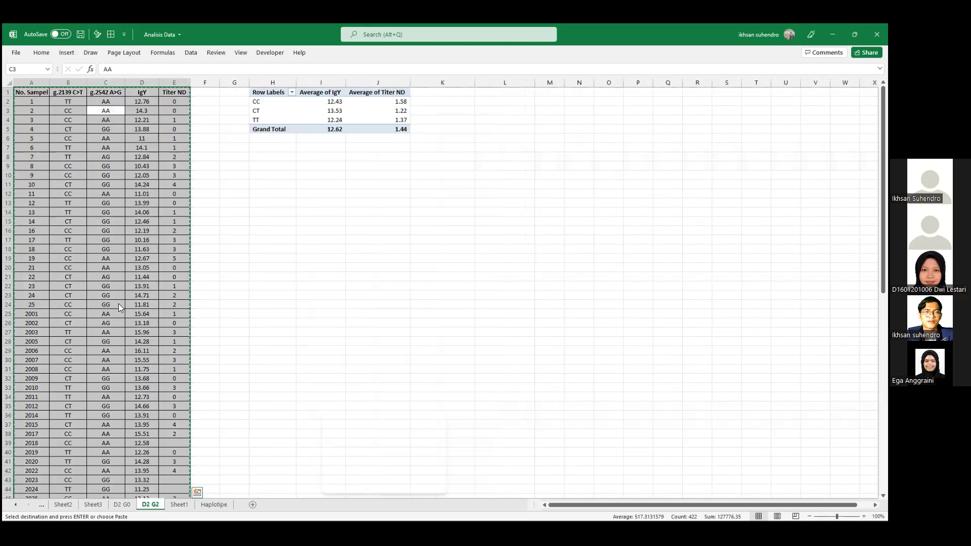
pyautogui.hotkey('alt', 'Tab')
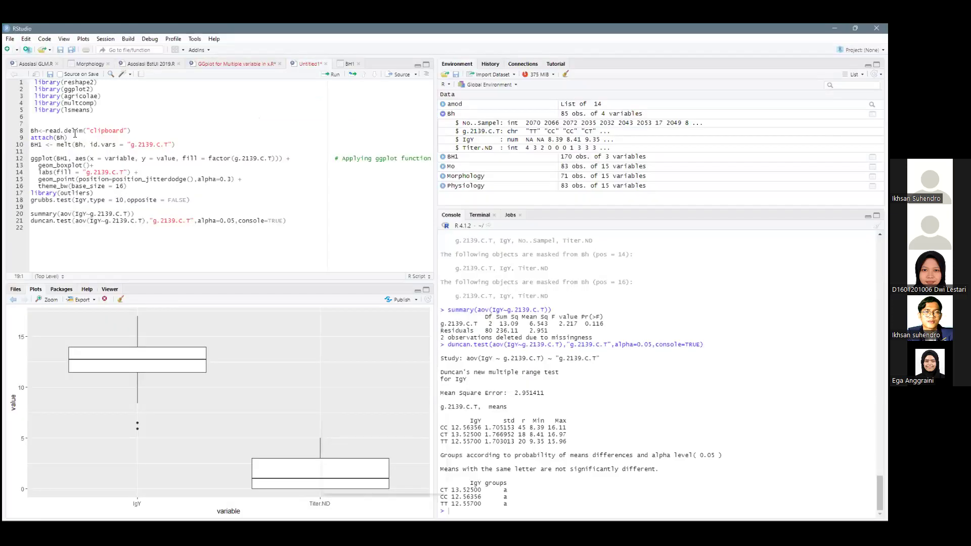
# Reload and attach the five-variable Bh data and copy the g.2542.A.G column name
pyautogui.hotkey('ctrl', 'Return')
pyautogui.hotkey('ctrl', 'Return')
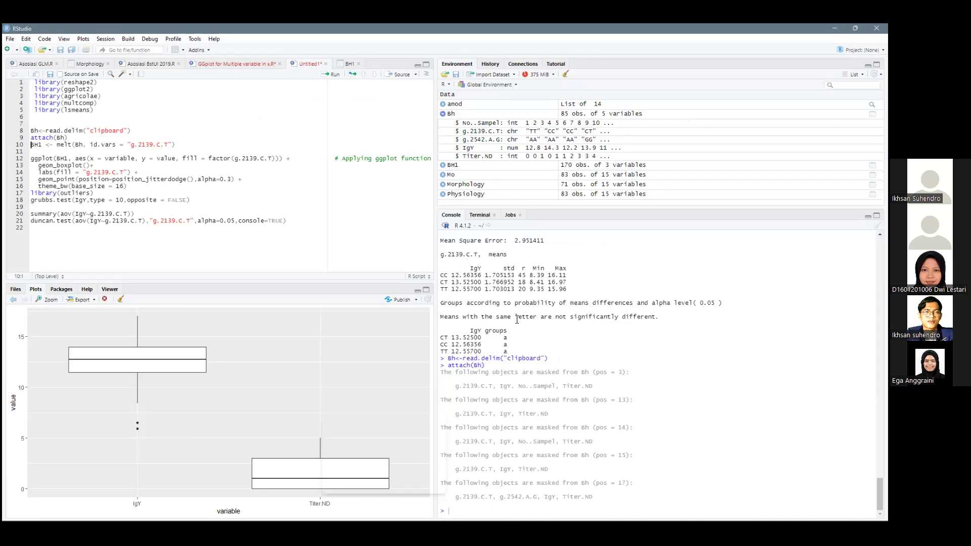
pyautogui.scroll(10, 522, 312)
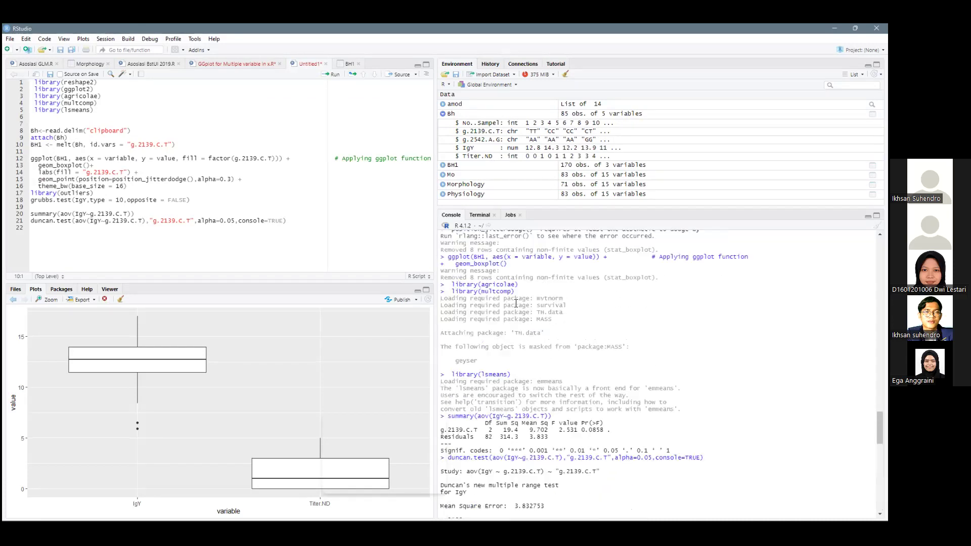
pyautogui.scroll(15, 515, 303)
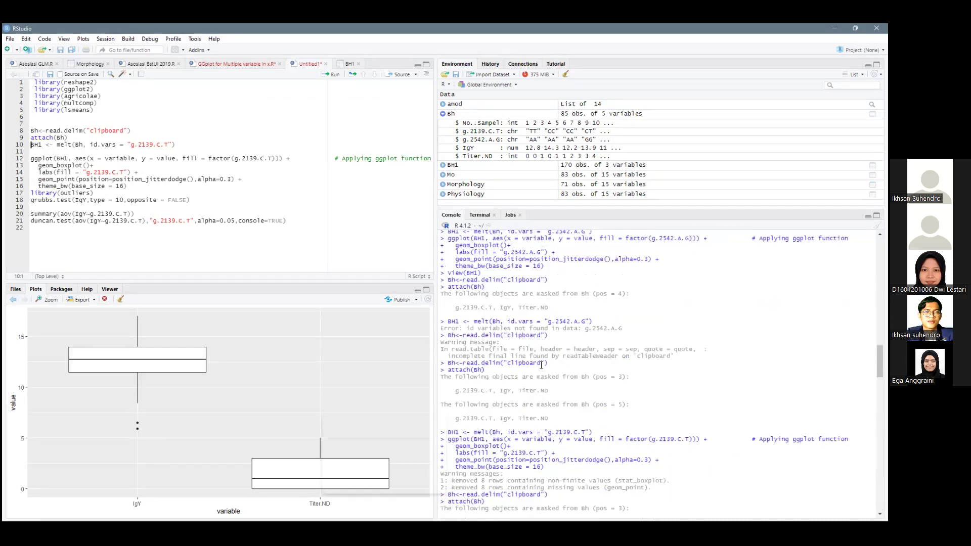
pyautogui.scroll(9, 543, 340)
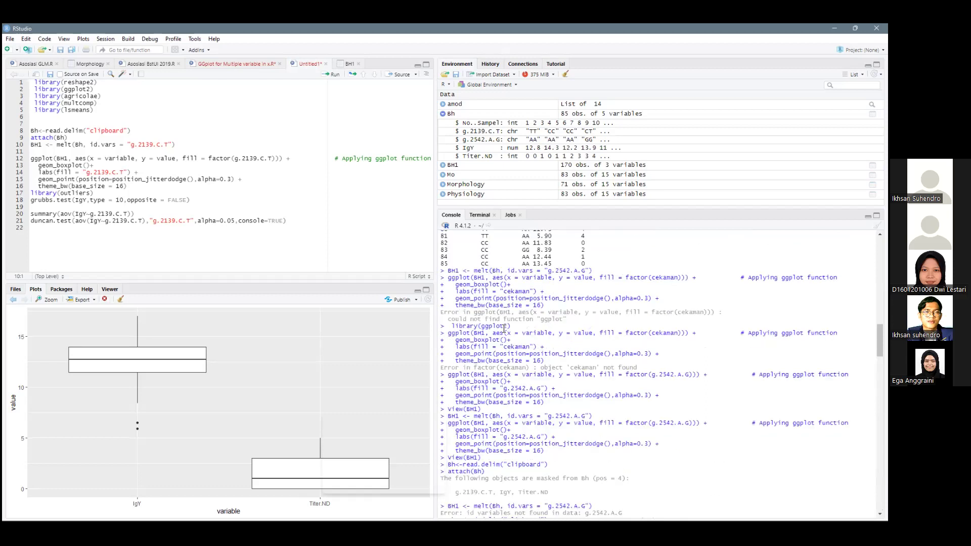
pyautogui.scroll(20, 520, 354)
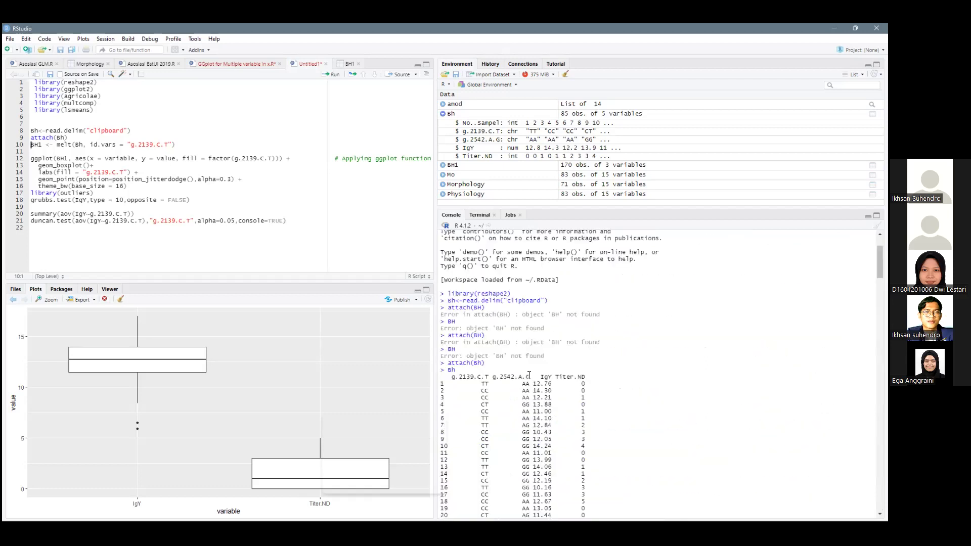
pyautogui.moveTo(529, 377); pyautogui.dragTo(493, 377)
# Put g.2542.A.G on line 22 and copy the IgY ANOVA line from line 20
pyautogui.doubleClick(109, 213)
pyautogui.click(170, 241)
pyautogui.hotkey('ctrl', 'v')
pyautogui.doubleClick(111, 213)
pyautogui.hotkey('ctrl', 'End')
pyautogui.press('Return')
pyautogui.press('Return')
pyautogui.hotkey('ctrl', 'v')
pyautogui.hotkey('ctrl', 'z')
pyautogui.click(120, 214)
pyautogui.tripleClick(59, 213)
pyautogui.press('Delete')
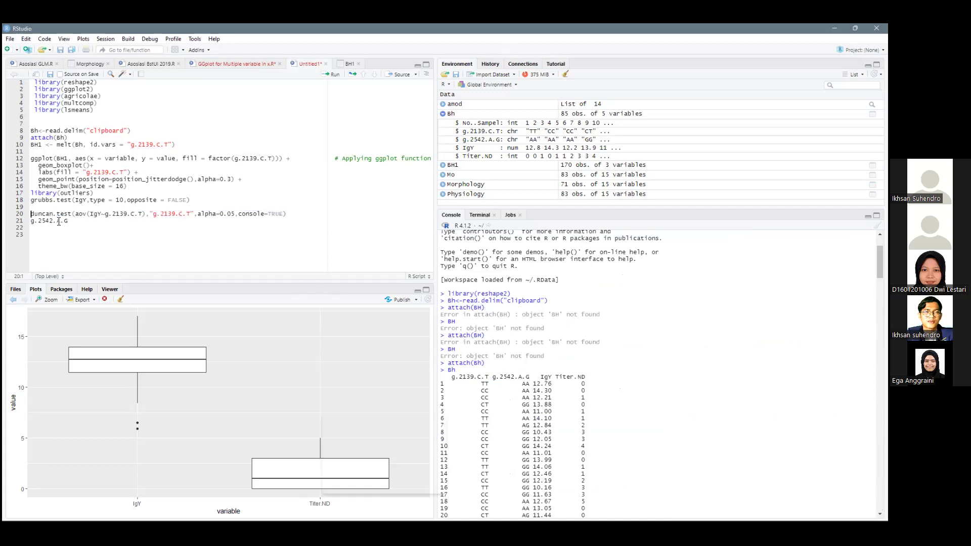
pyautogui.hotkey('ctrl', 'z')
# Add an IgY ANOVA by g.2542.A.G on line 24 and run it (p = 0.987)
pyautogui.click(49, 242)
pyautogui.hotkey('ctrl', 'v')
pyautogui.doubleClick(60, 229)
pyautogui.hotkey('ctrl', 'c')
pyautogui.doubleClick(108, 242)
pyautogui.hotkey('ctrl', 'v')
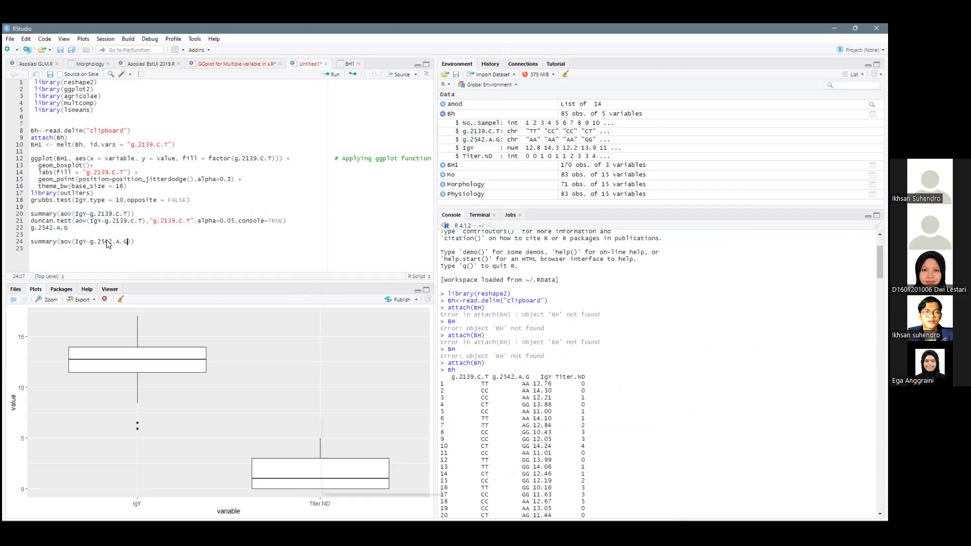
pyautogui.hotkey('ctrl', 'Return')
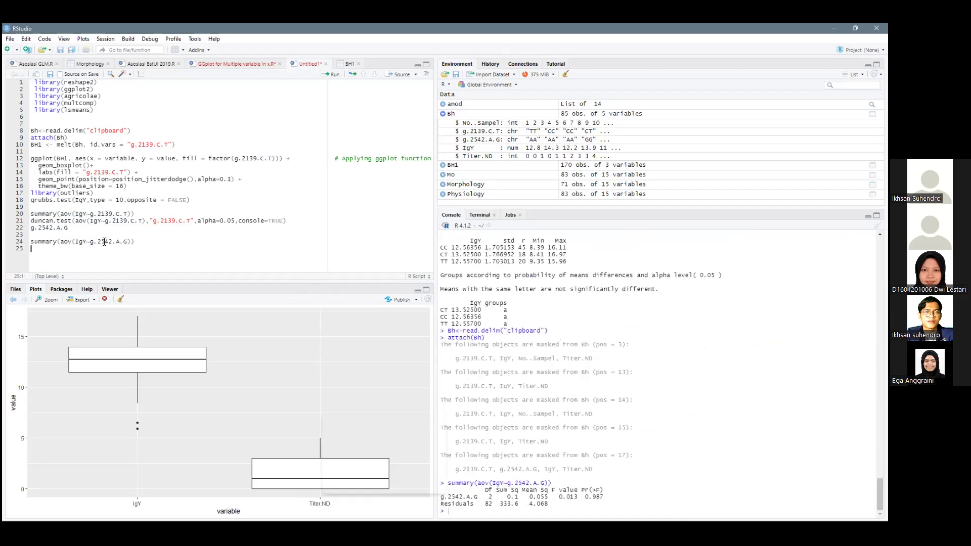
# Change that ANOVA's response to Titer.ND and run it (p = 0.494)
pyautogui.doubleClick(83, 241)
pyautogui.write('ND')
pyautogui.hotkey('ctrl', 'Return')
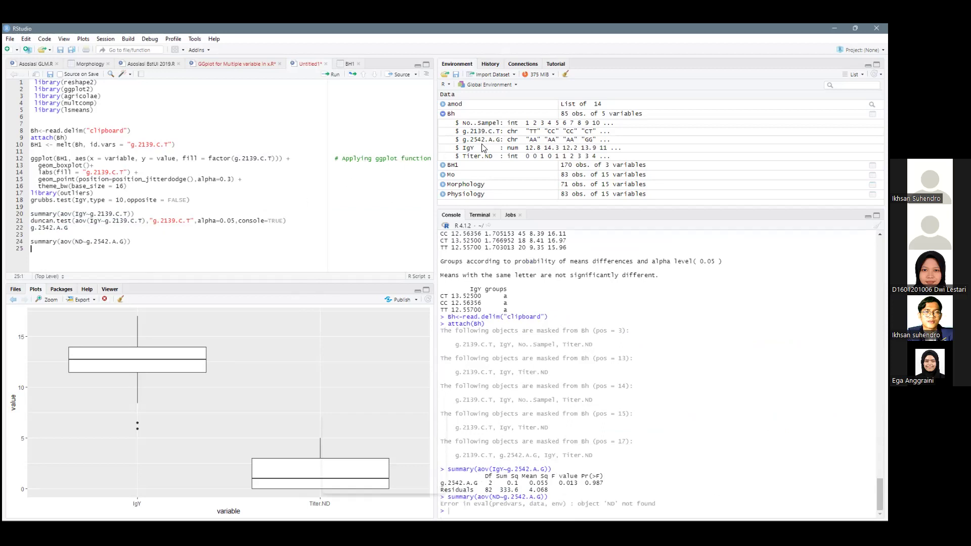
pyautogui.click(75, 242)
pyautogui.write('Titer.')
pyautogui.hotkey('ctrl', 'Return')
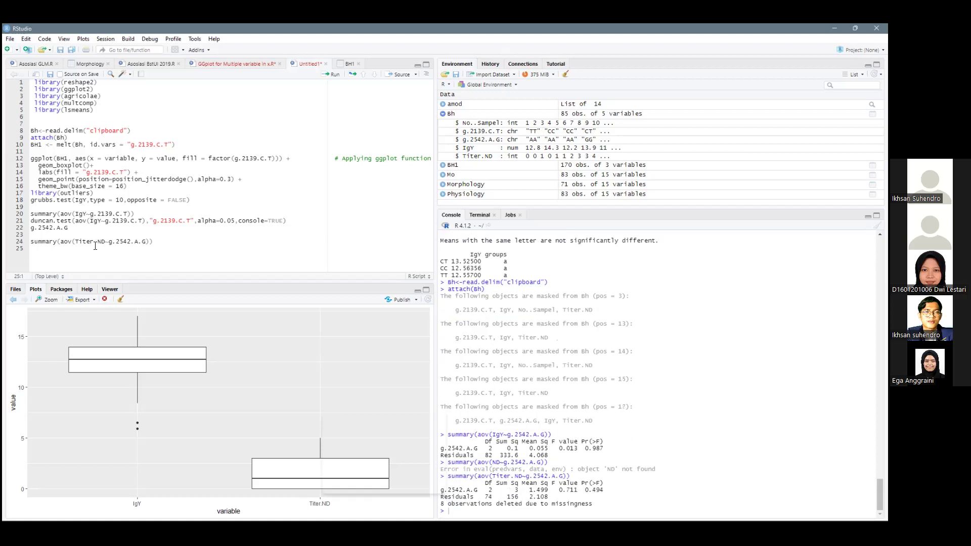
# Insert a Titer.ND~g.2139.C.T ANOVA as line 21 and run it (p = 0.675)
pyautogui.click(142, 214)
pyautogui.press('Return')
pyautogui.hotkey('ctrl', 'v')
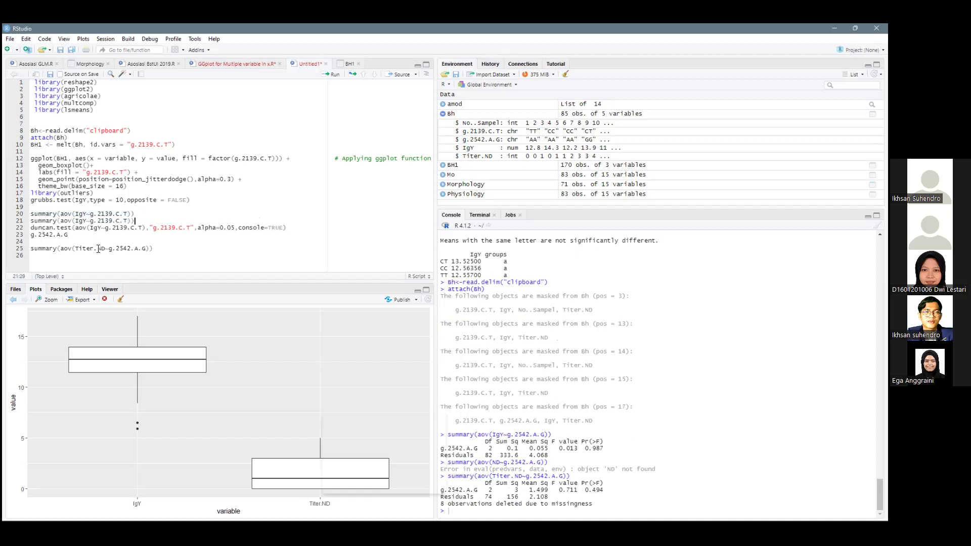
pyautogui.doubleClick(84, 249)
pyautogui.click(83, 221)
pyautogui.doubleClick(83, 221)
pyautogui.hotkey('ctrl', 'v')
pyautogui.hotkey('ctrl', 'Return')
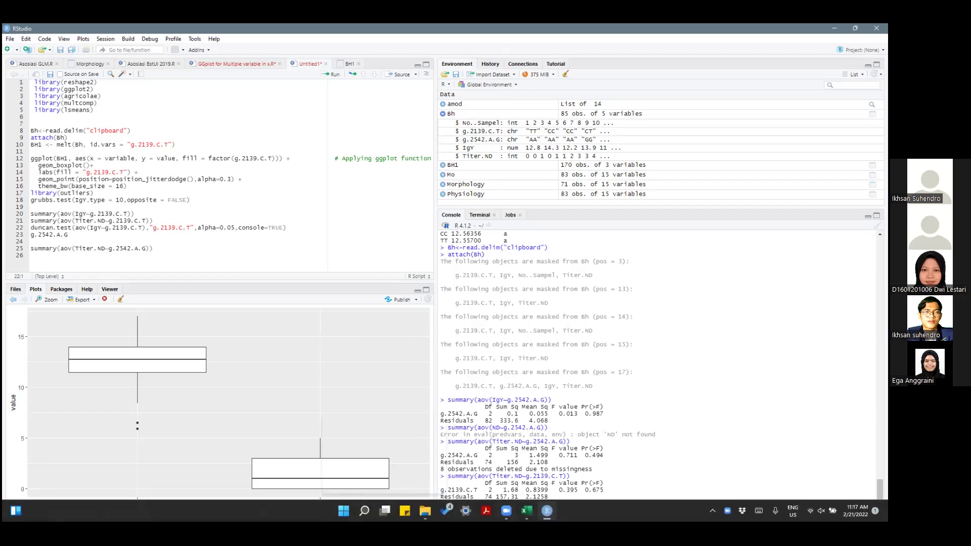
pyautogui.hotkey('alt', 'Tab')
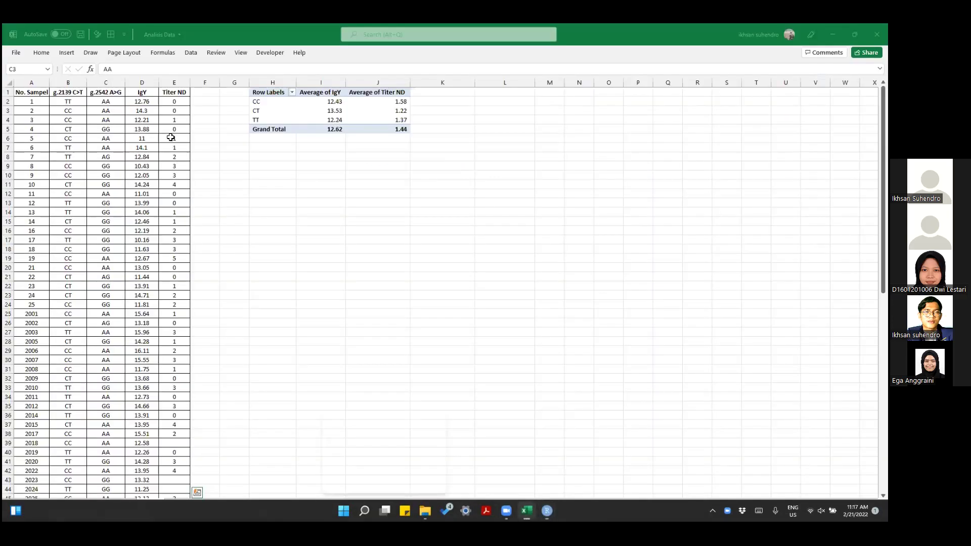
pyautogui.hotkey('ctrl', 'a')
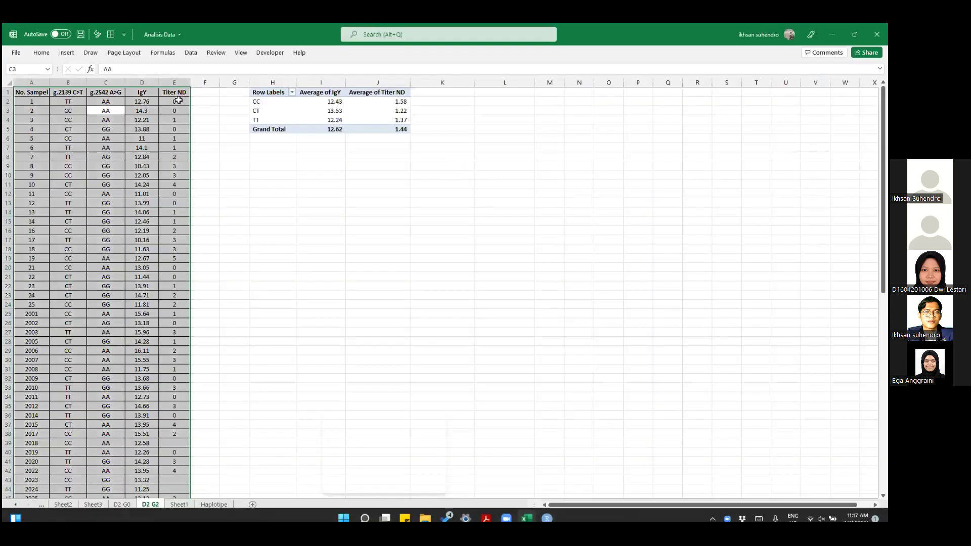
pyautogui.click(177, 193)
pyautogui.scroll(-2, 176, 201)
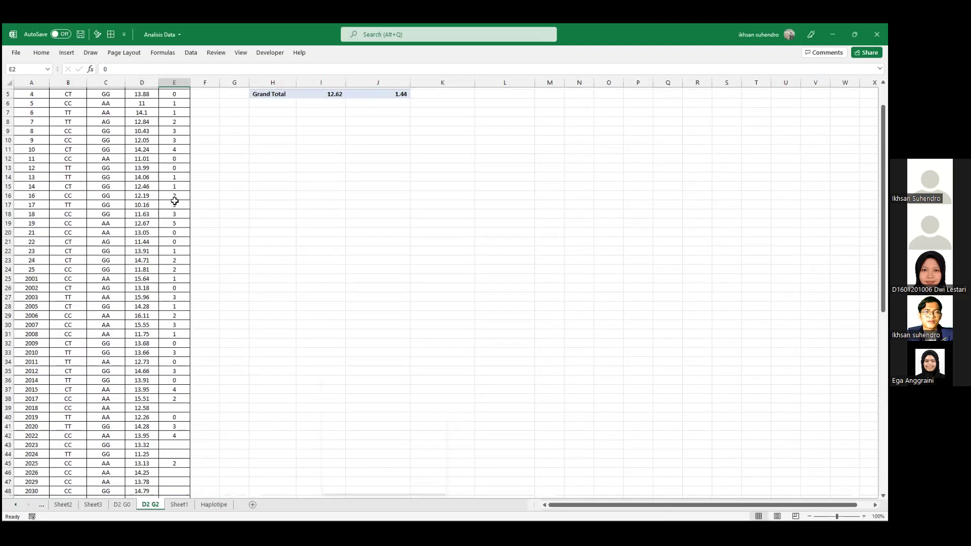
pyautogui.scroll(-4, 174, 202)
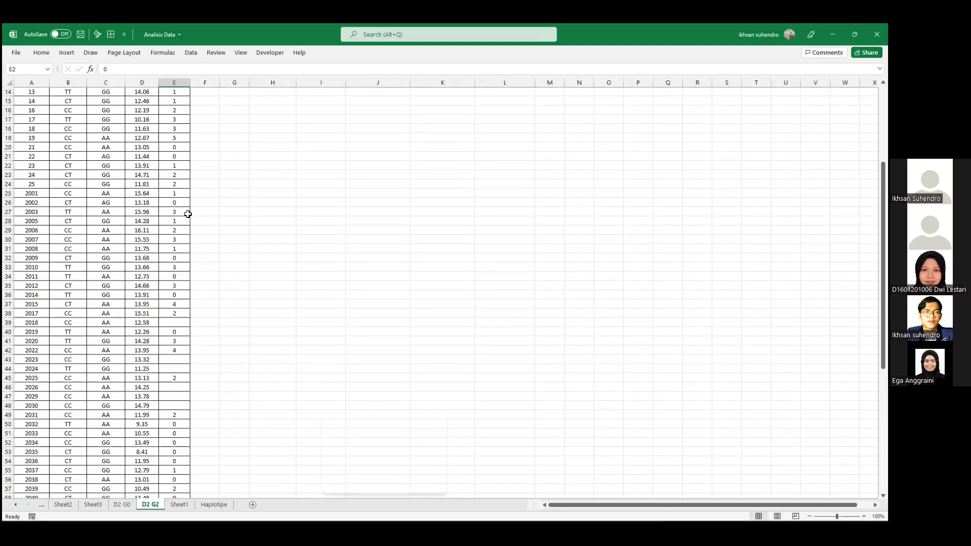
pyautogui.scroll(-1, 188, 205)
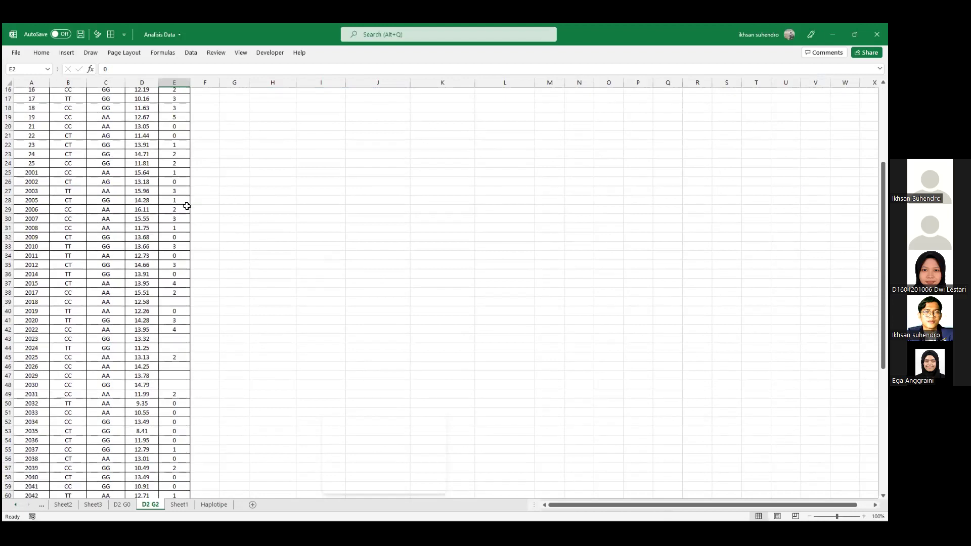
pyautogui.scroll(-1, 186, 215)
pyautogui.scroll(-1, 187, 215)
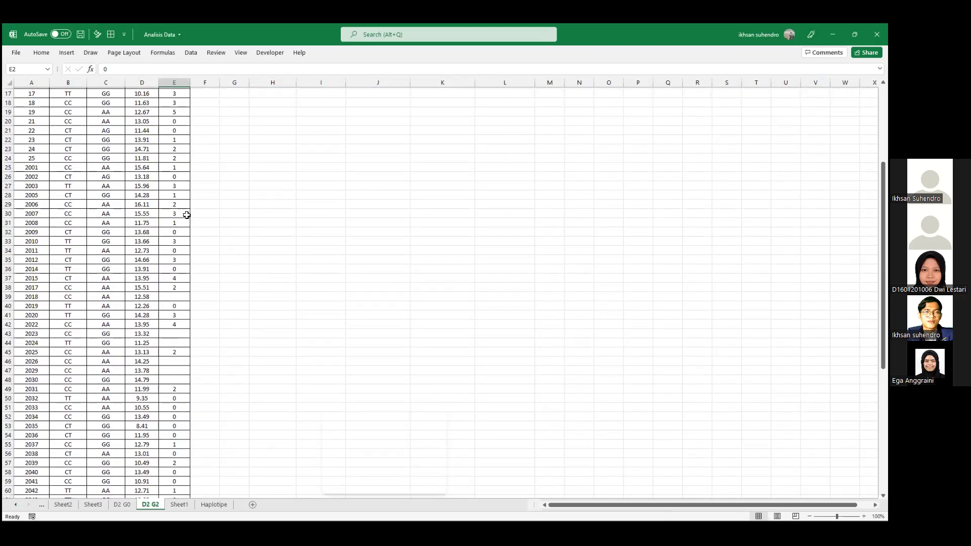
pyautogui.scroll(-5, 187, 215)
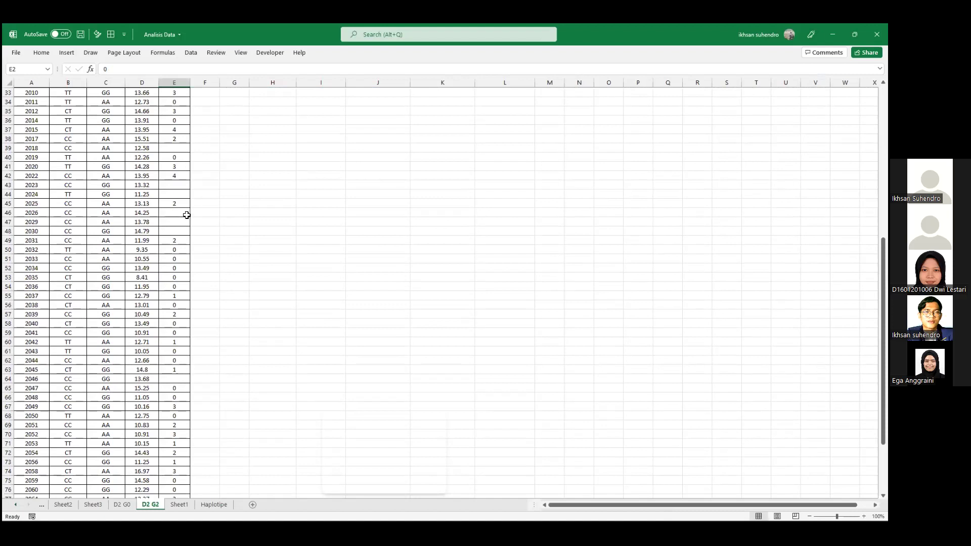
pyautogui.scroll(-4, 187, 214)
pyautogui.scroll(15, 186, 215)
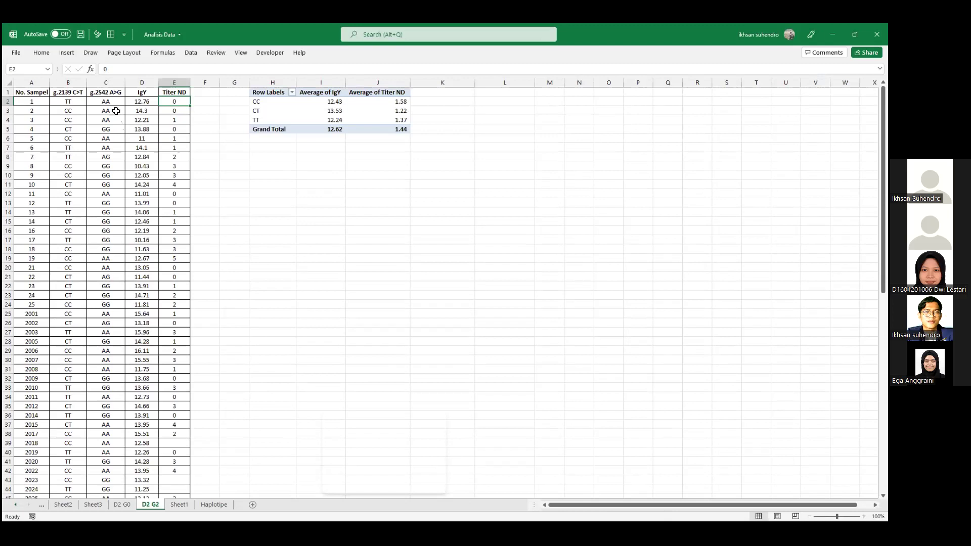
pyautogui.click(171, 109)
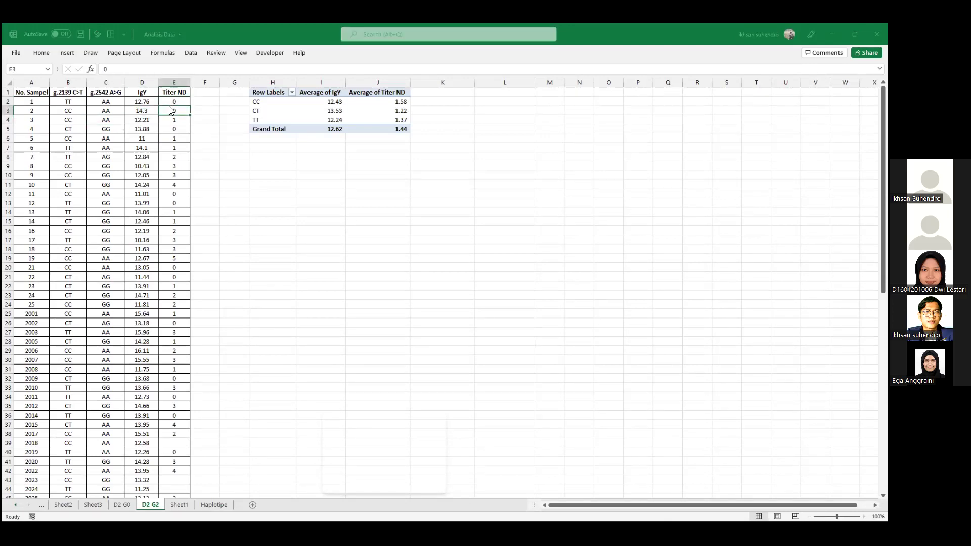
pyautogui.hotkey('alt', 'Tab')
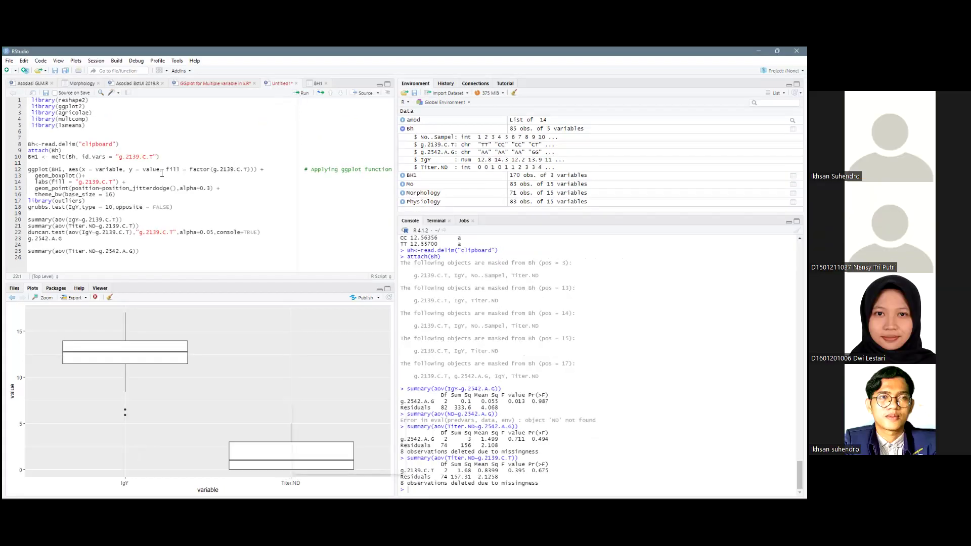
# Save the untitled script as 'titetr ND' in the Script R folder
pyautogui.click(177, 189)
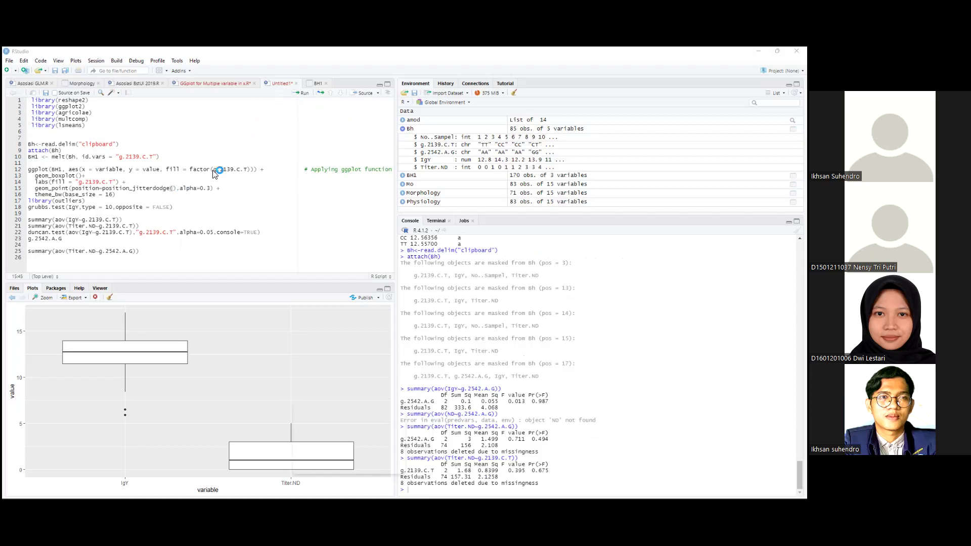
pyautogui.hotkey('ctrl', 's')
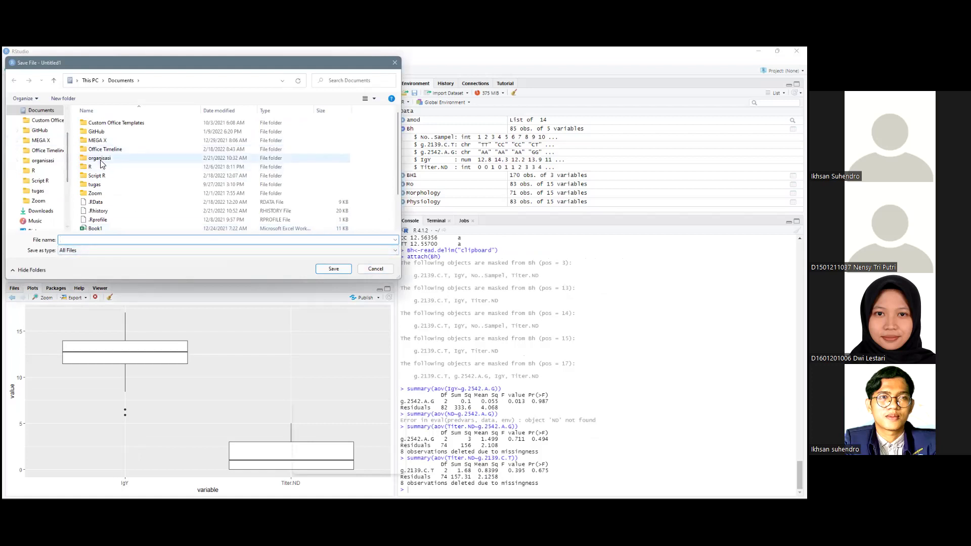
pyautogui.doubleClick(96, 177)
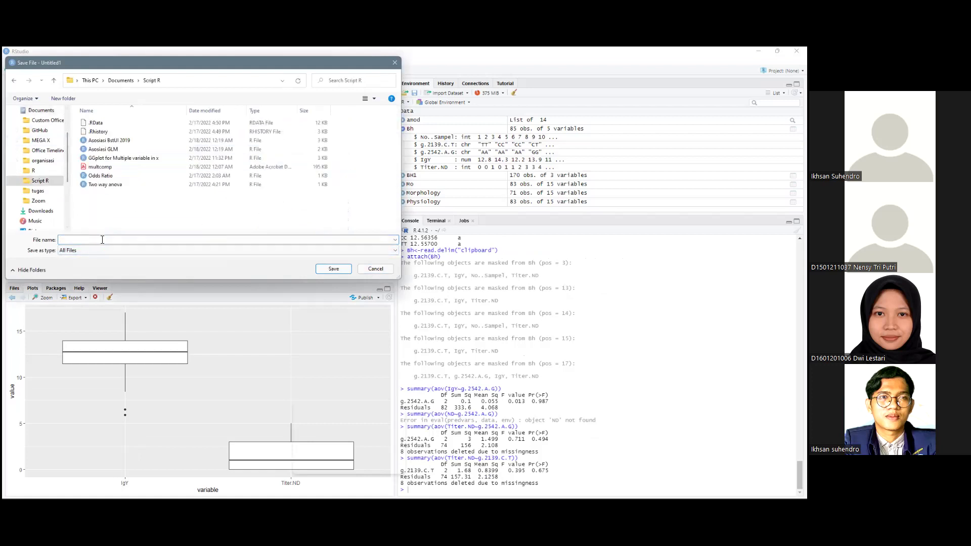
pyautogui.write('titetr ND')
pyautogui.press('Return')
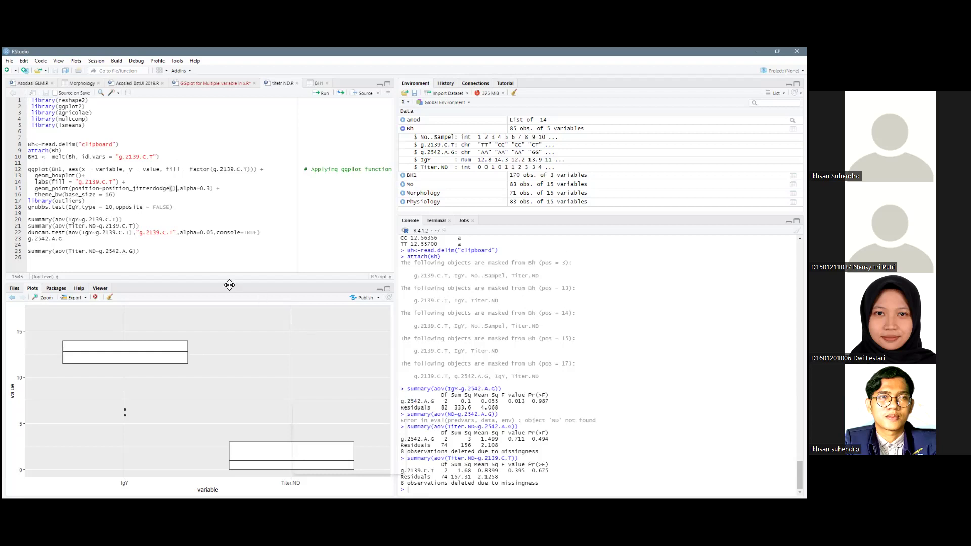
# Select the script's closing lines and place the cursor in the melt line
pyautogui.click(130, 259)
pyautogui.moveTo(30, 259); pyautogui.dragTo(29, 119)
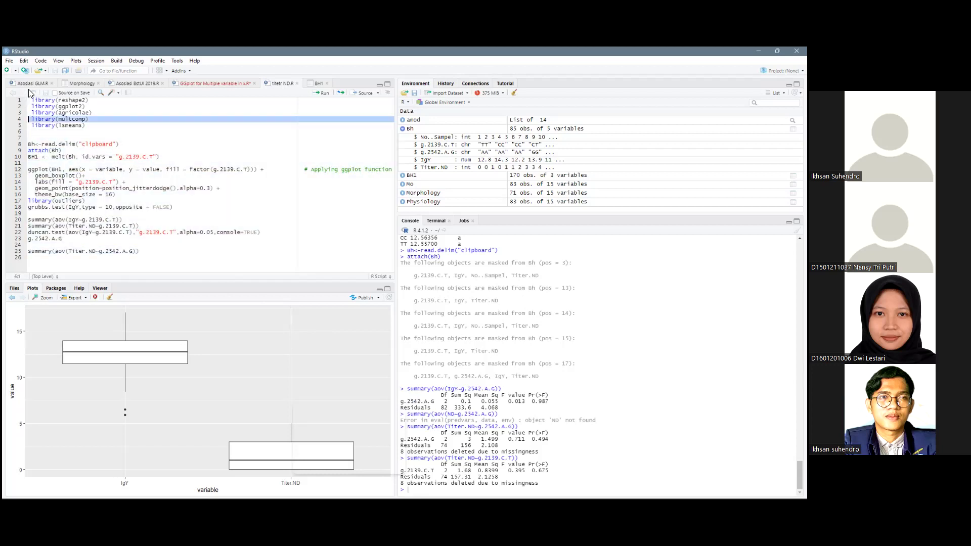
pyautogui.click(105, 156)
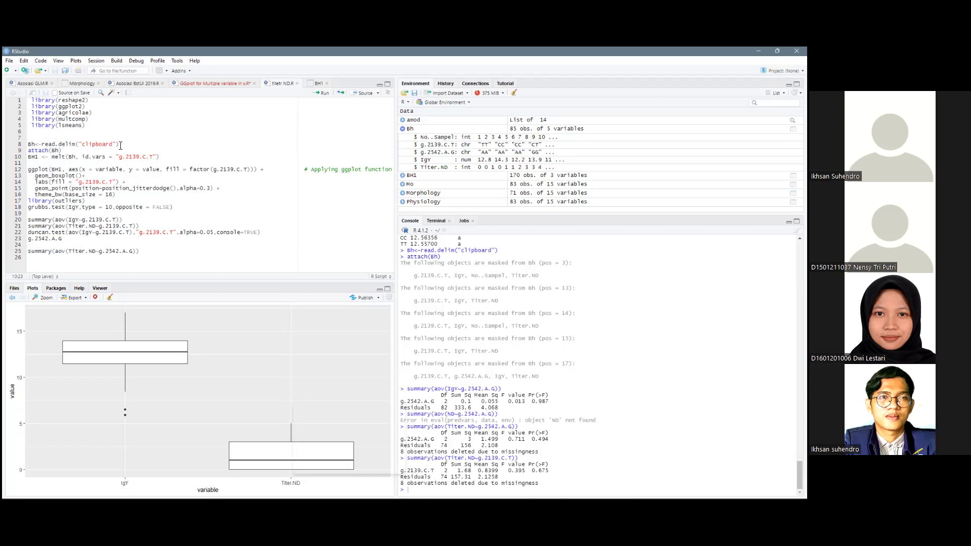